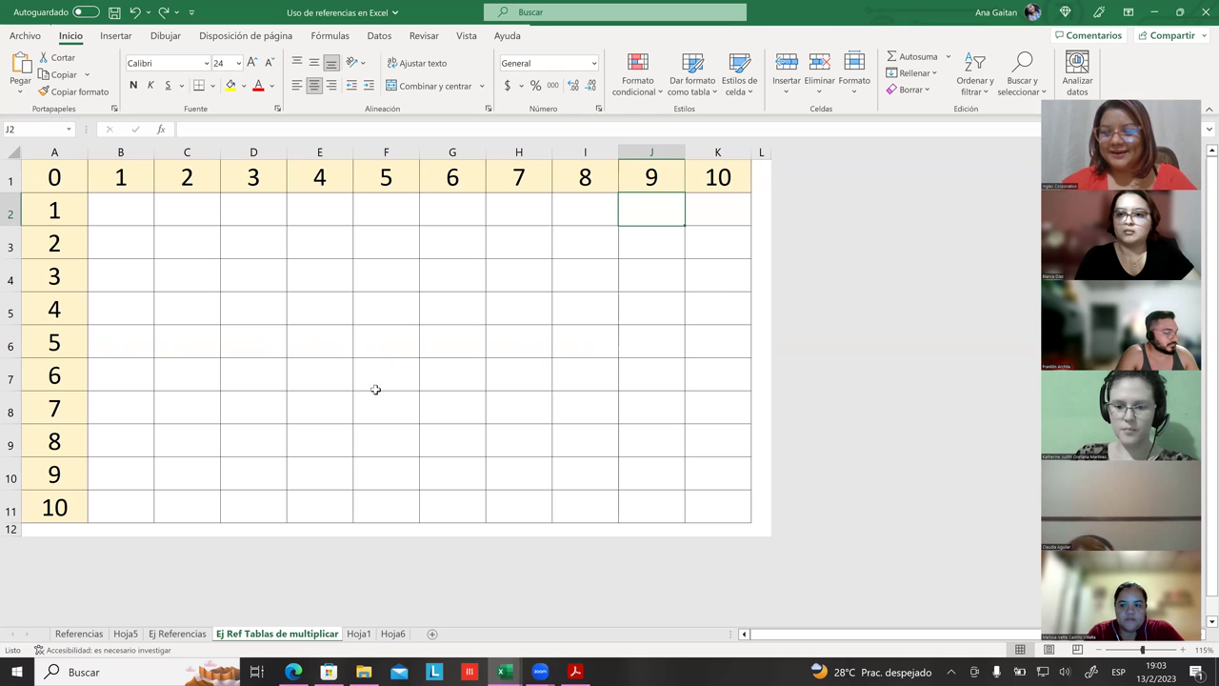
# - Look over the table cells, including the header value 1 in B1
pyautogui.keyDown('ctrl'); pyautogui.scroll(4, 376, 382); pyautogui.keyUp('ctrl')
pyautogui.scroll(1, 375, 382)
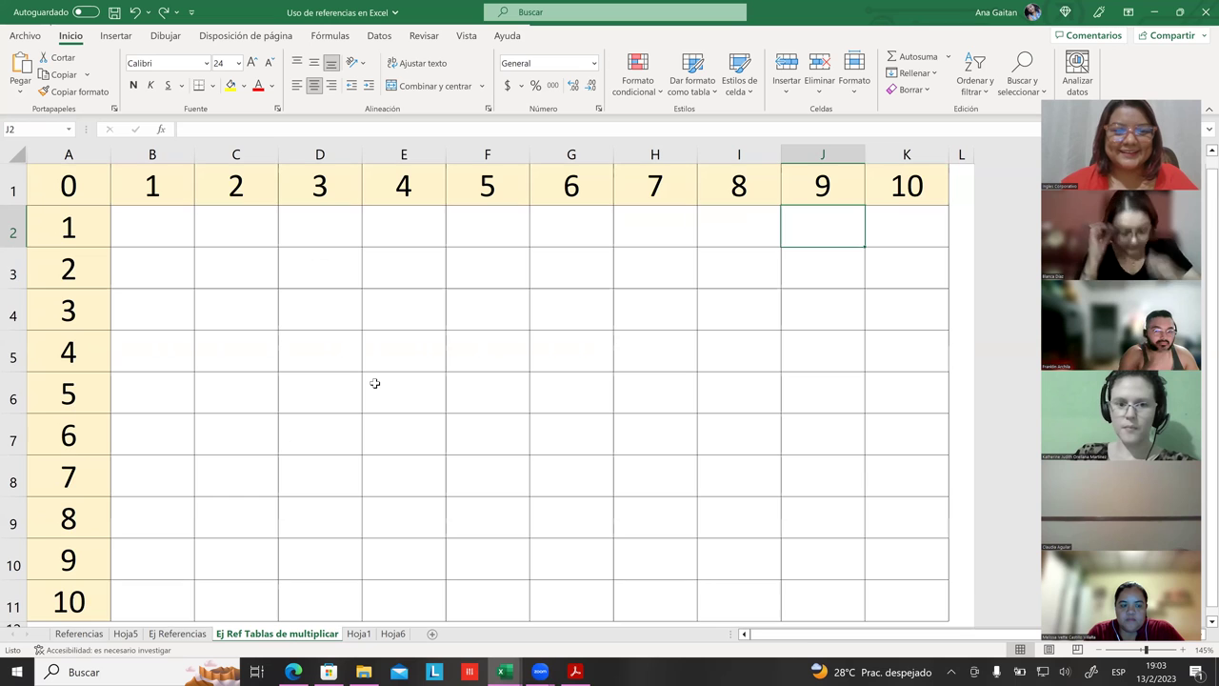
pyautogui.keyDown('ctrl'); pyautogui.scroll(-1, 376, 382); pyautogui.keyUp('ctrl')
pyautogui.click(371, 371)
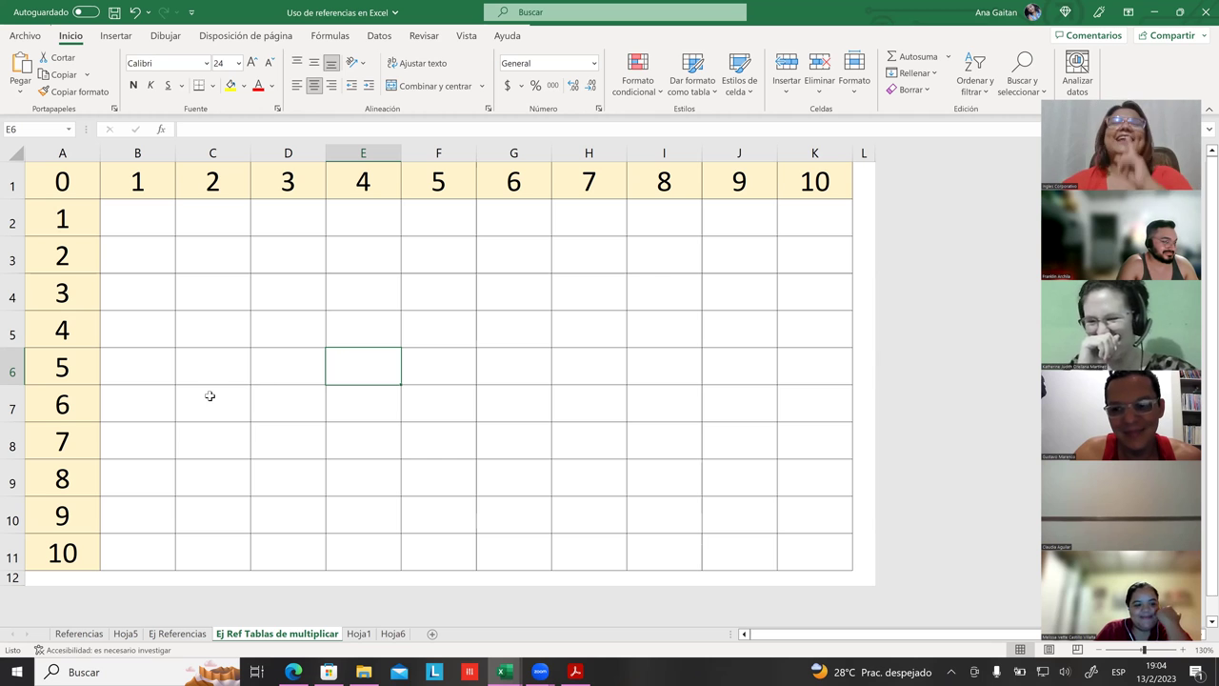
pyautogui.click(144, 240)
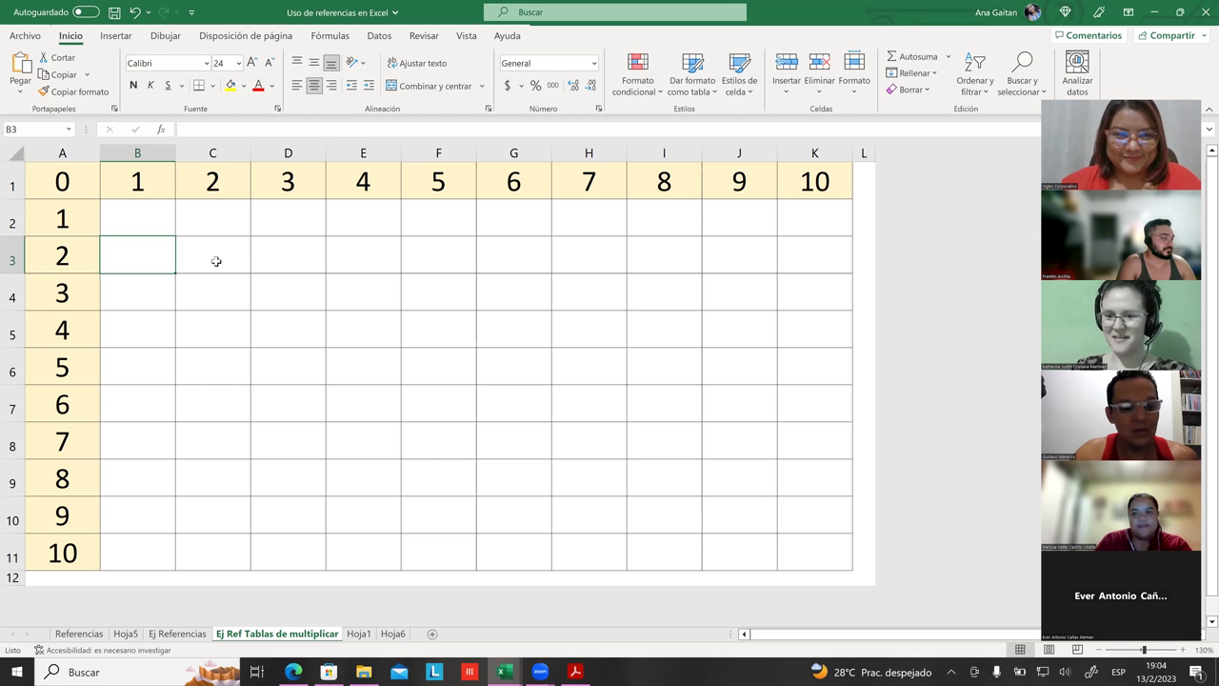
pyautogui.click(274, 232)
pyautogui.click(347, 243)
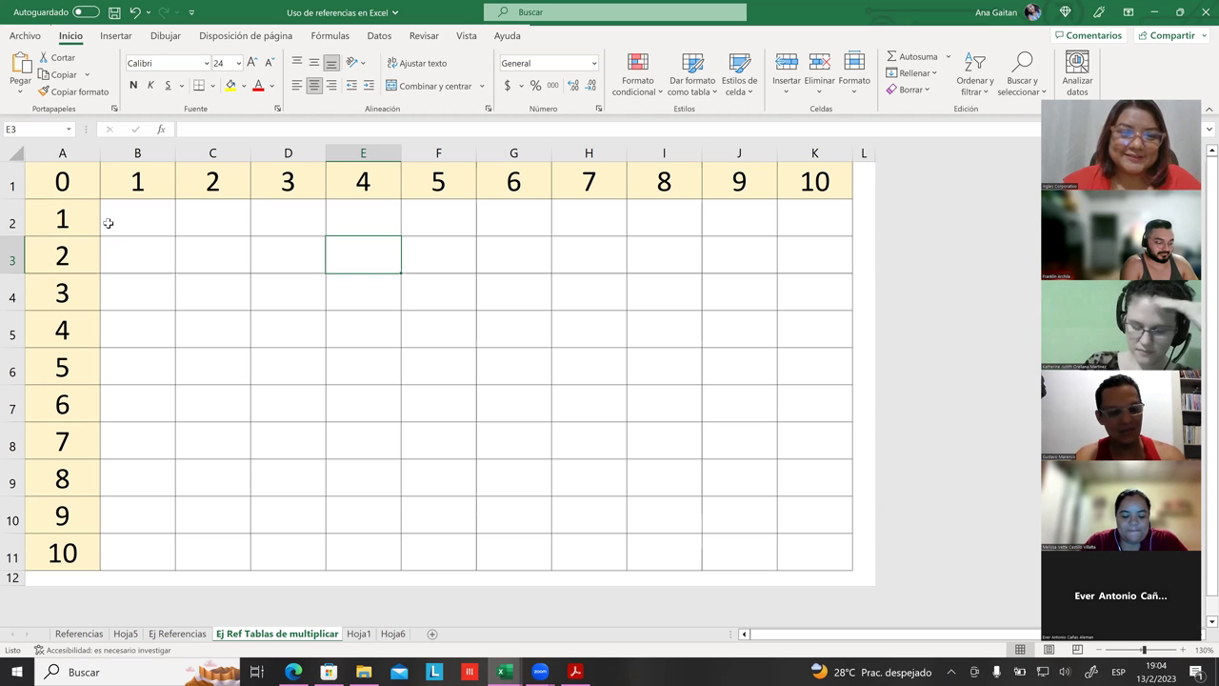
pyautogui.click(150, 190)
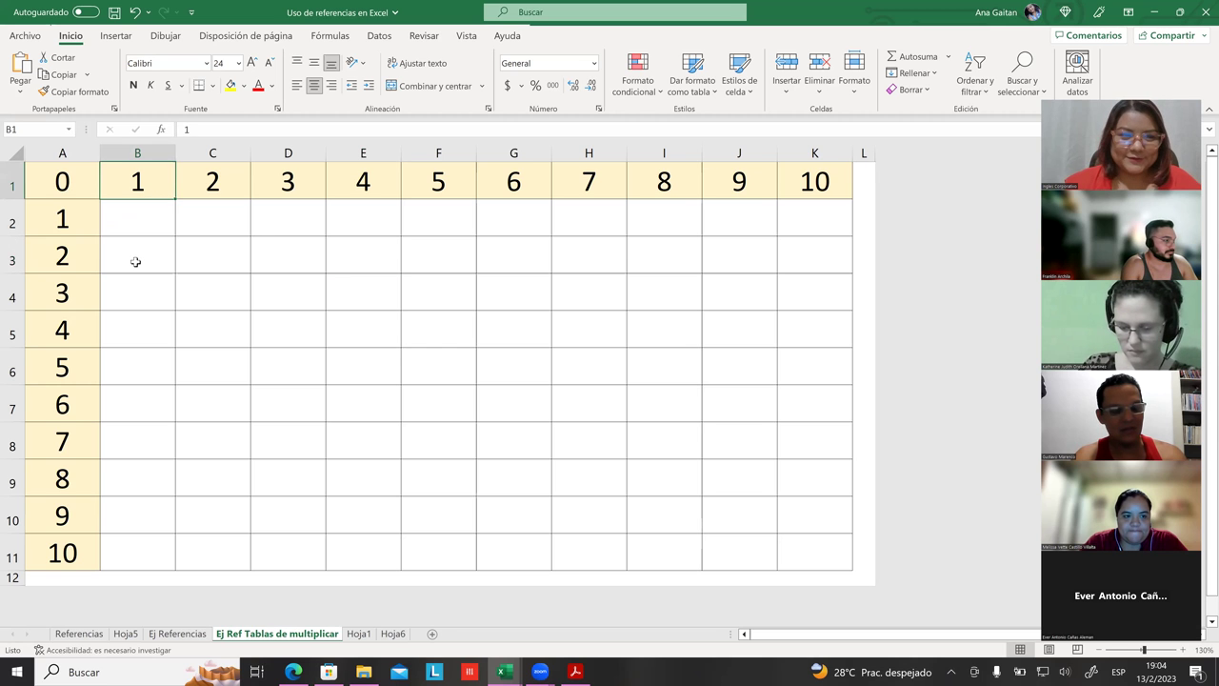
pyautogui.keyDown('ctrl'); pyautogui.scroll(1, 135, 261); pyautogui.keyUp('ctrl')
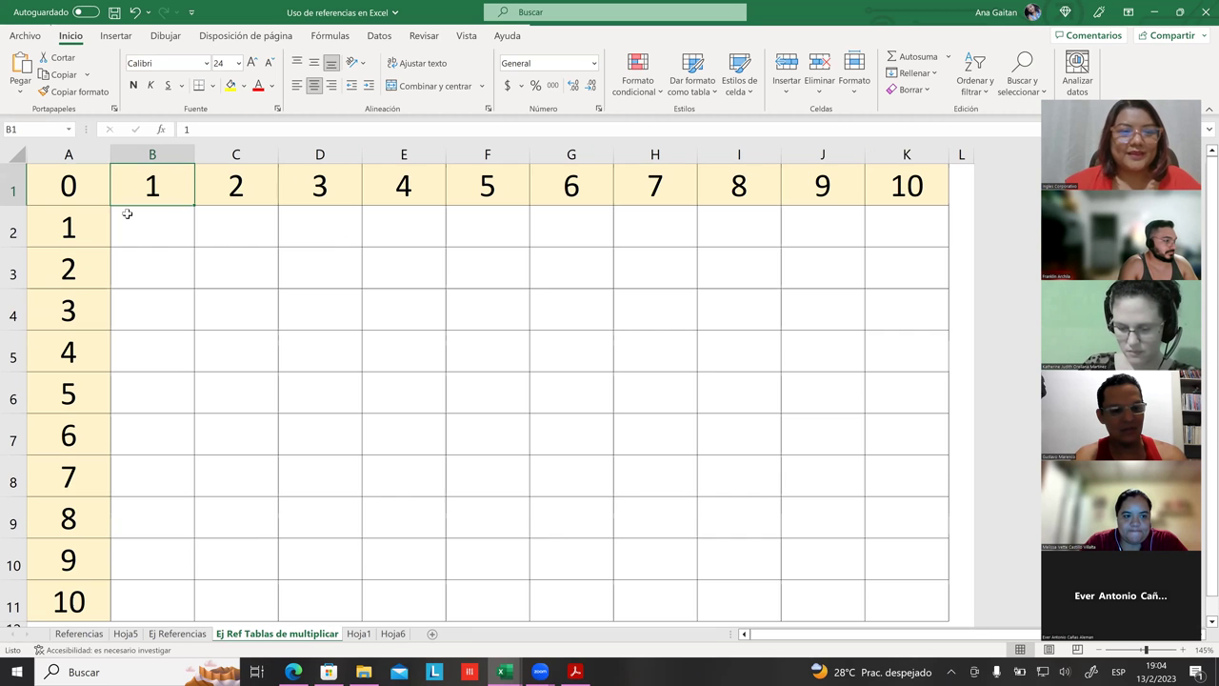
pyautogui.click(401, 302)
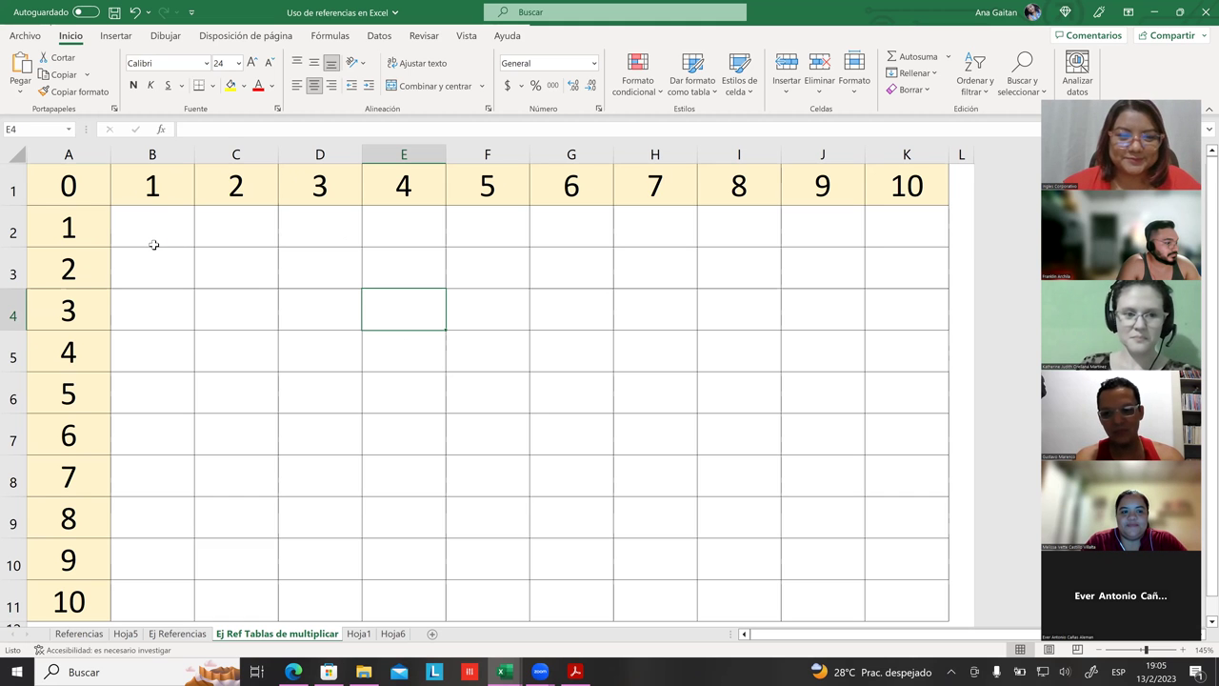
pyautogui.keyDown('ctrl'); pyautogui.scroll(1, 293, 275); pyautogui.keyUp('ctrl')
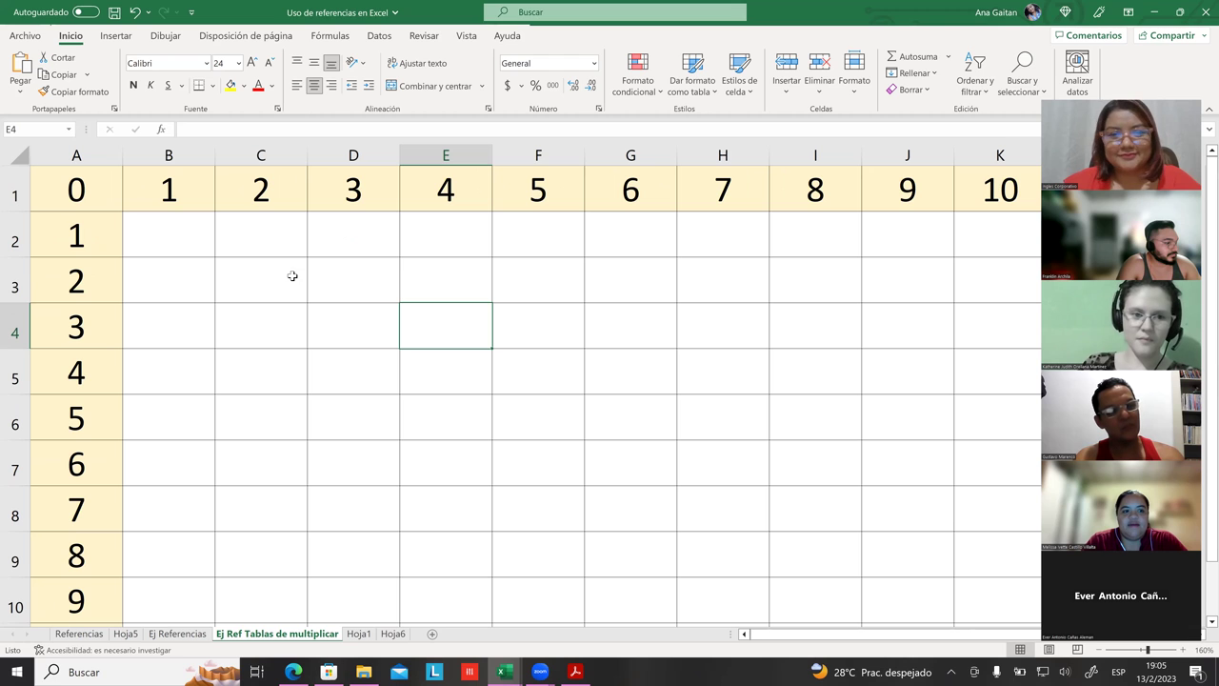
# - Start an entry in B3, then cancel it so B3 stays empty
pyautogui.click(184, 238)
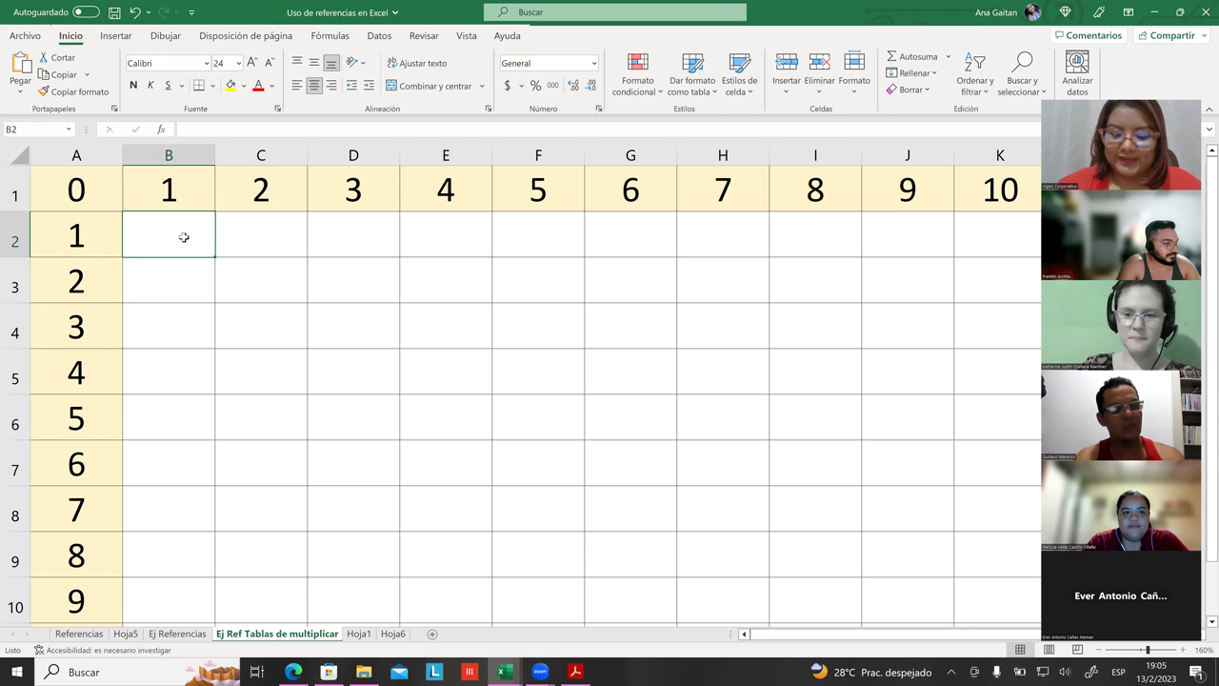
pyautogui.press('Down')
pyautogui.write('0')
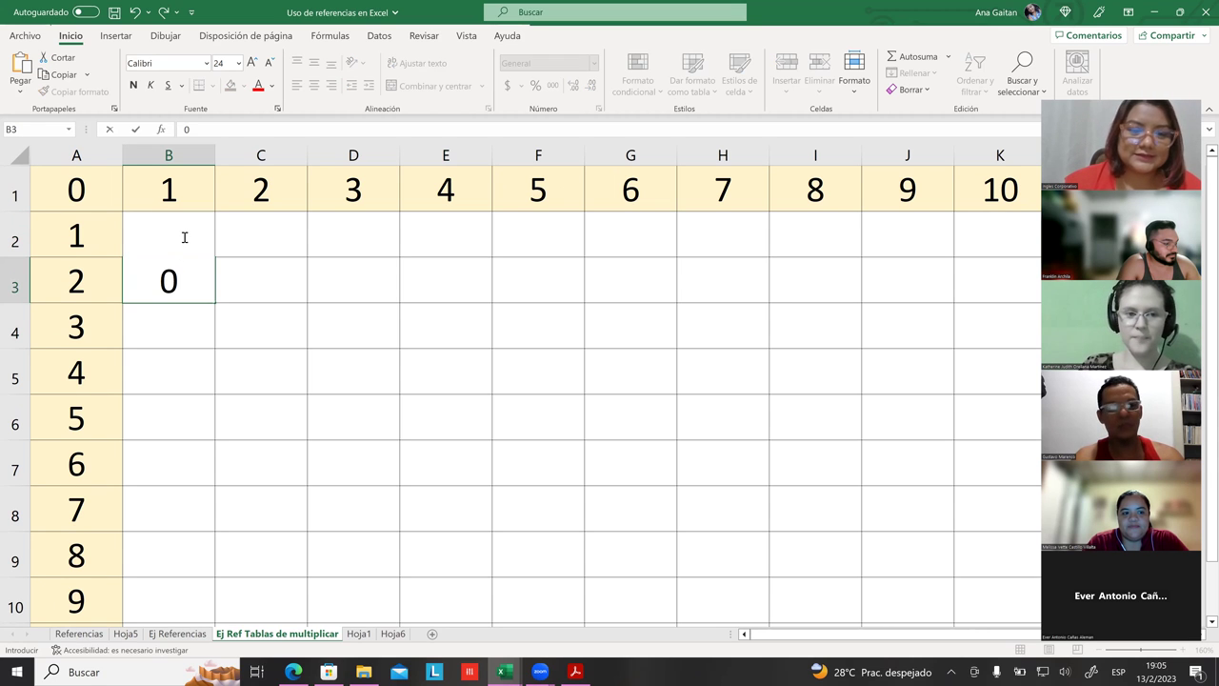
pyautogui.press('BackSpace')
pyautogui.write('i')
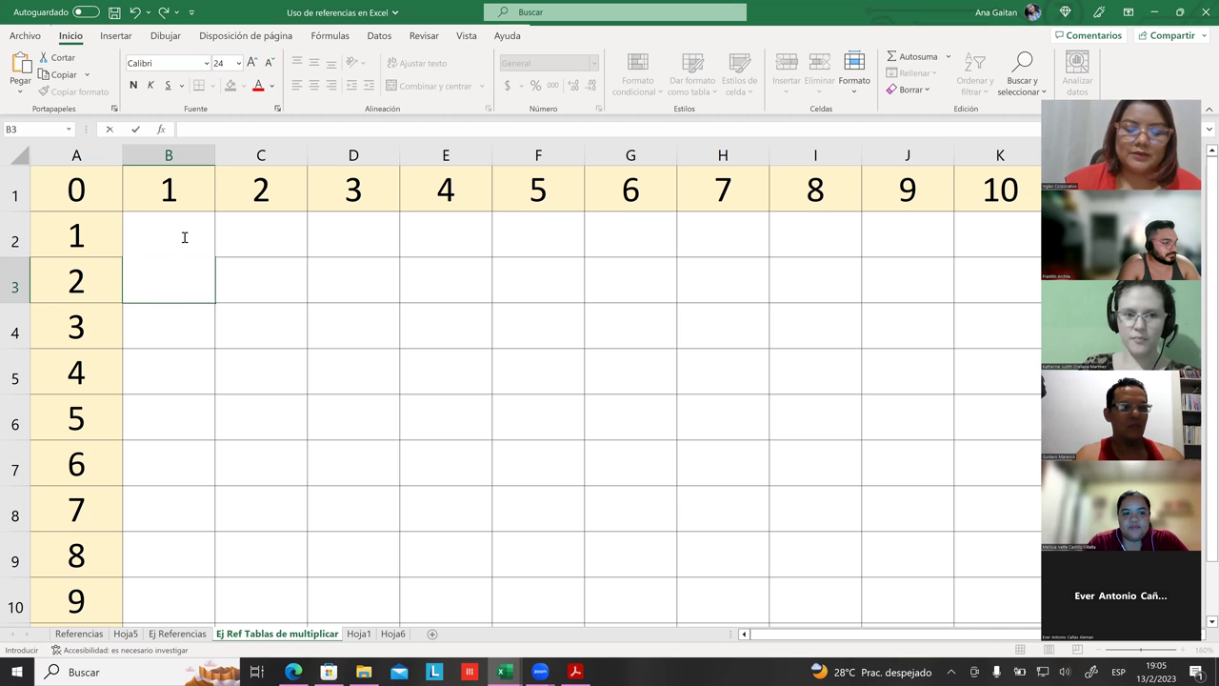
pyautogui.write('=')
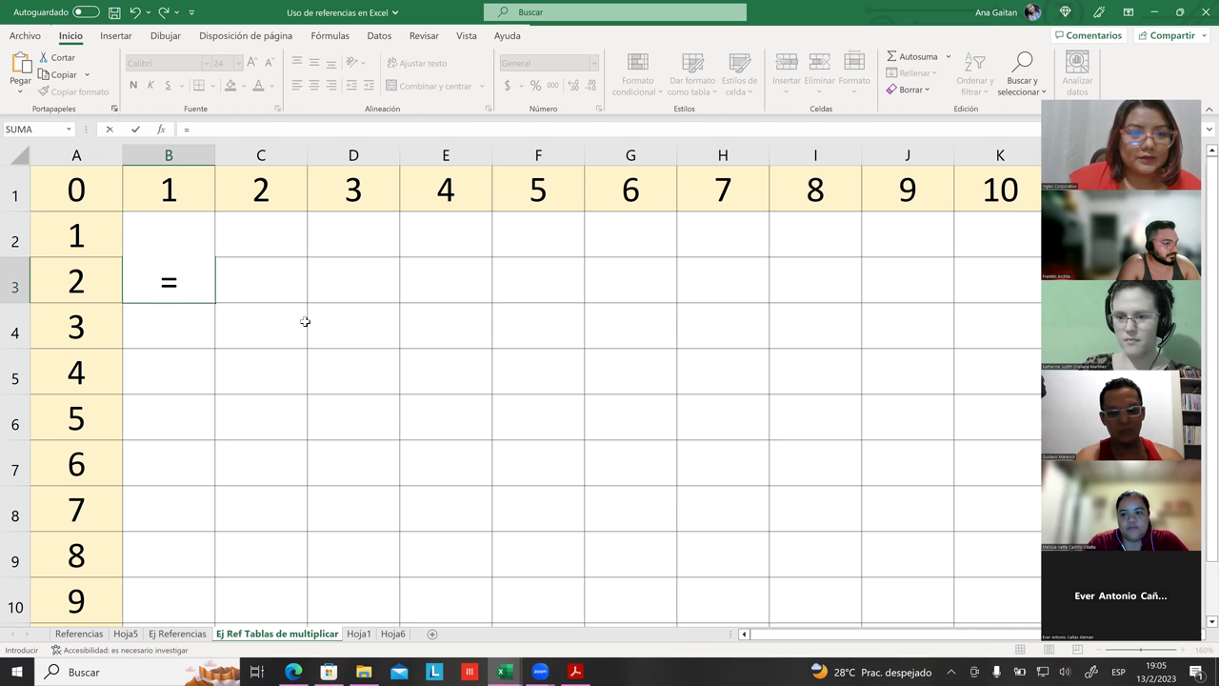
pyautogui.press('Escape')
pyautogui.click(314, 319)
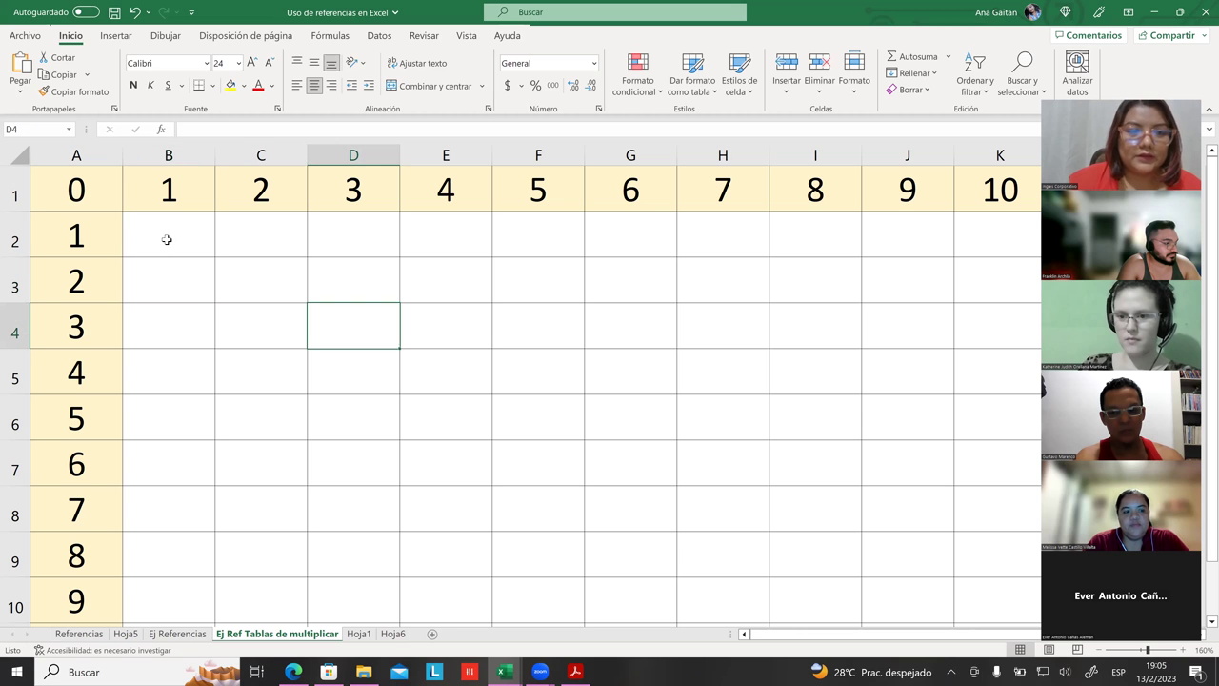
# - Begin a B2 formula referencing C1, then discard it
pyautogui.click(167, 239)
pyautogui.write('?')
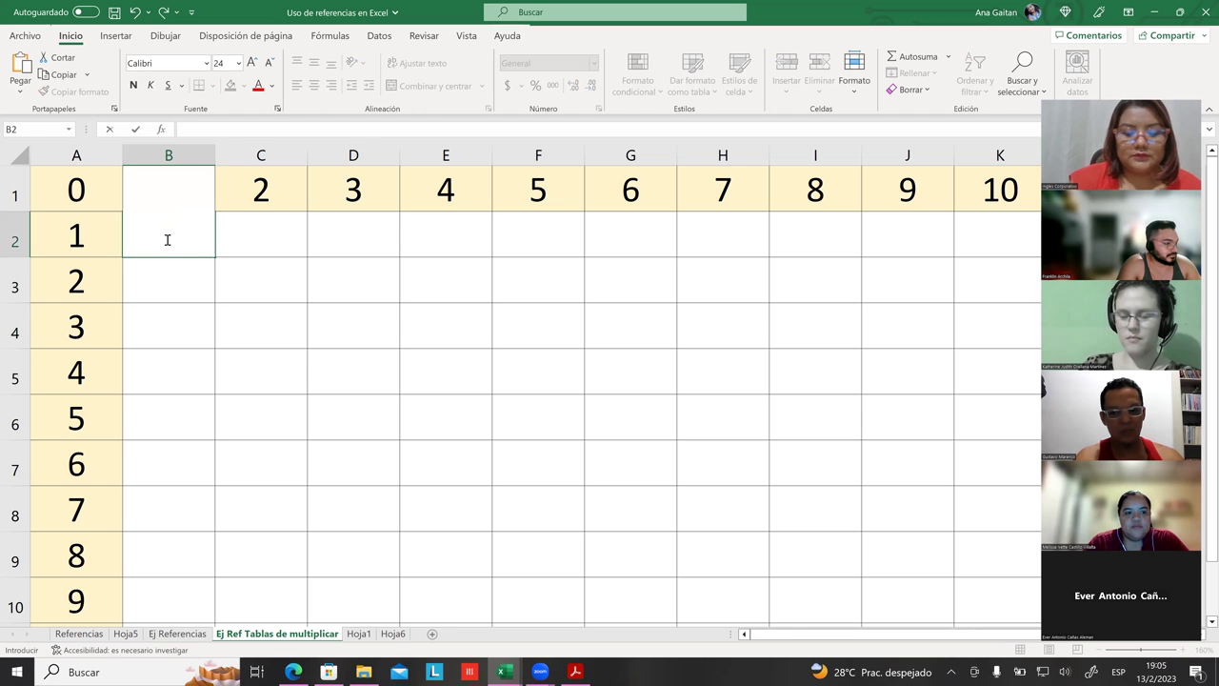
pyautogui.write('=')
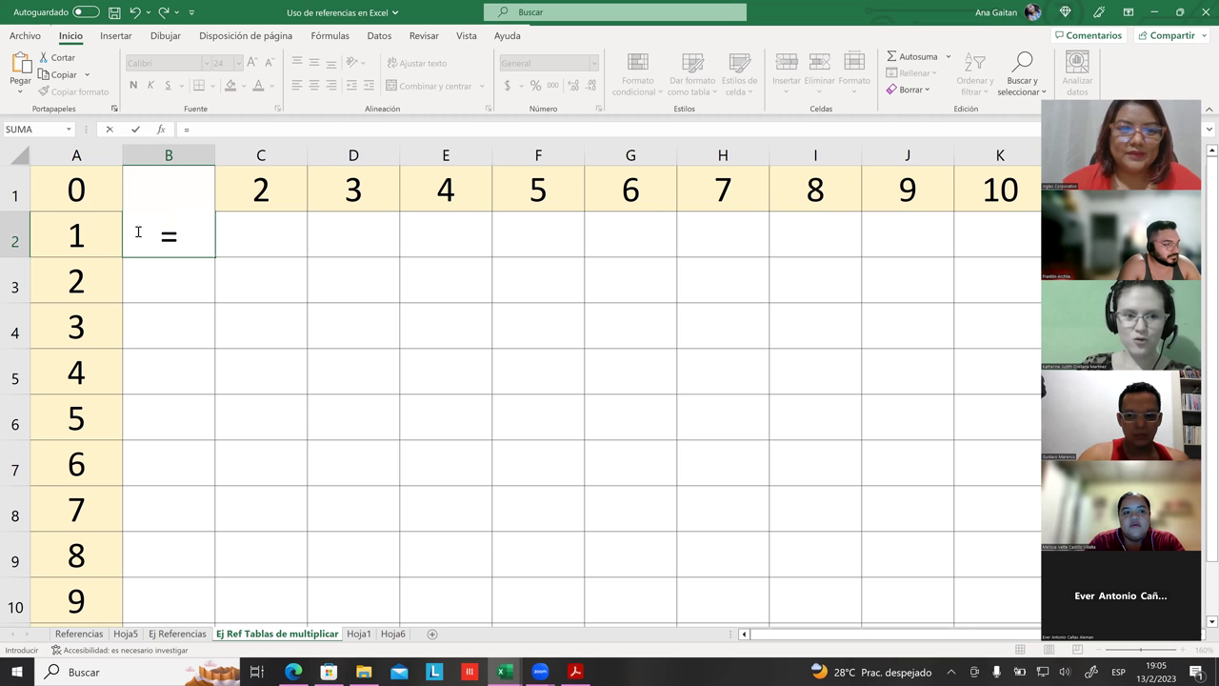
pyautogui.click(243, 193)
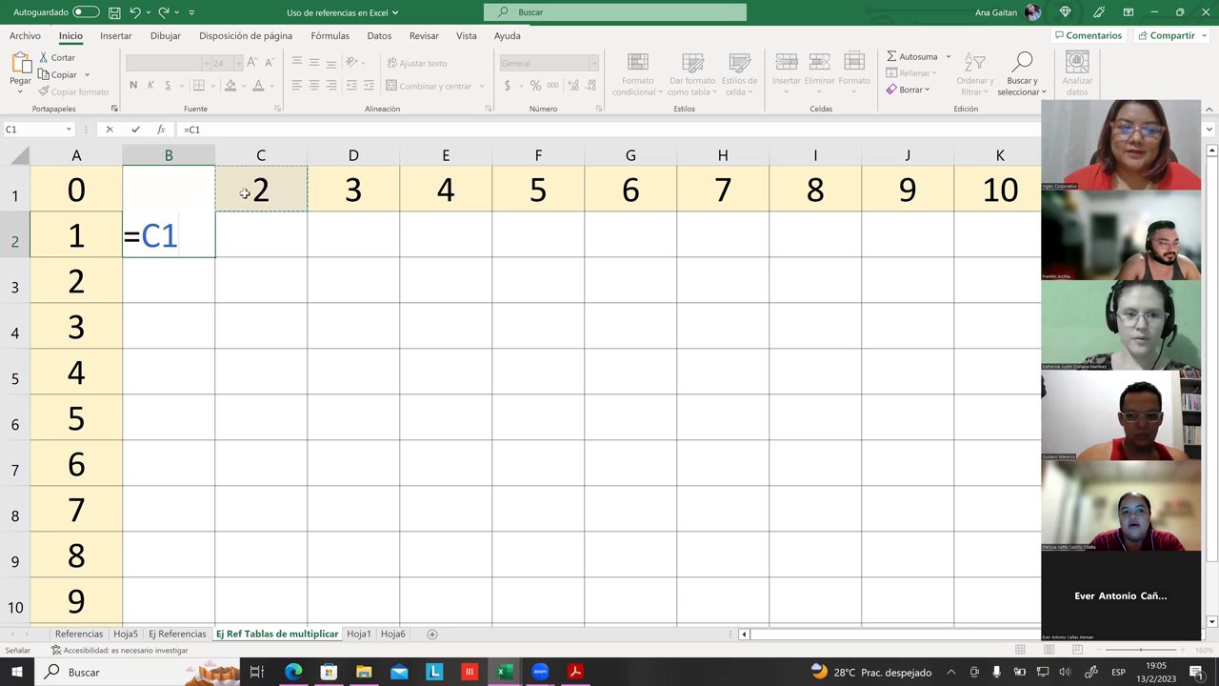
pyautogui.press('BackSpace')
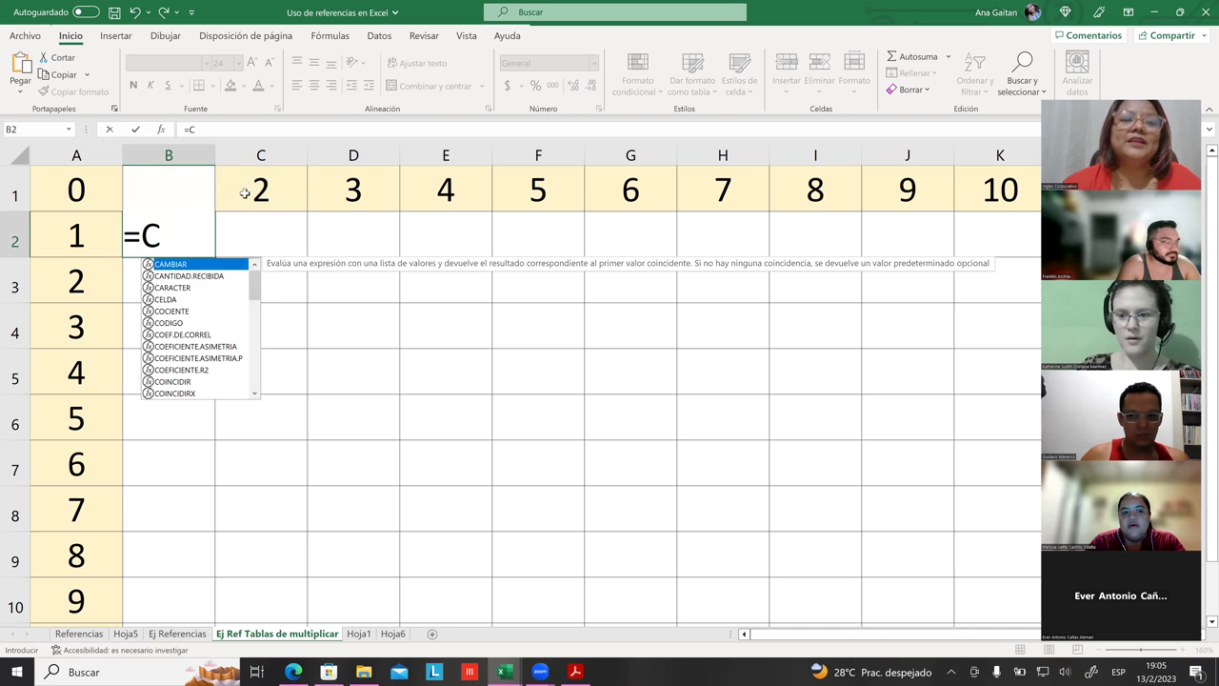
pyautogui.press('BackSpace')
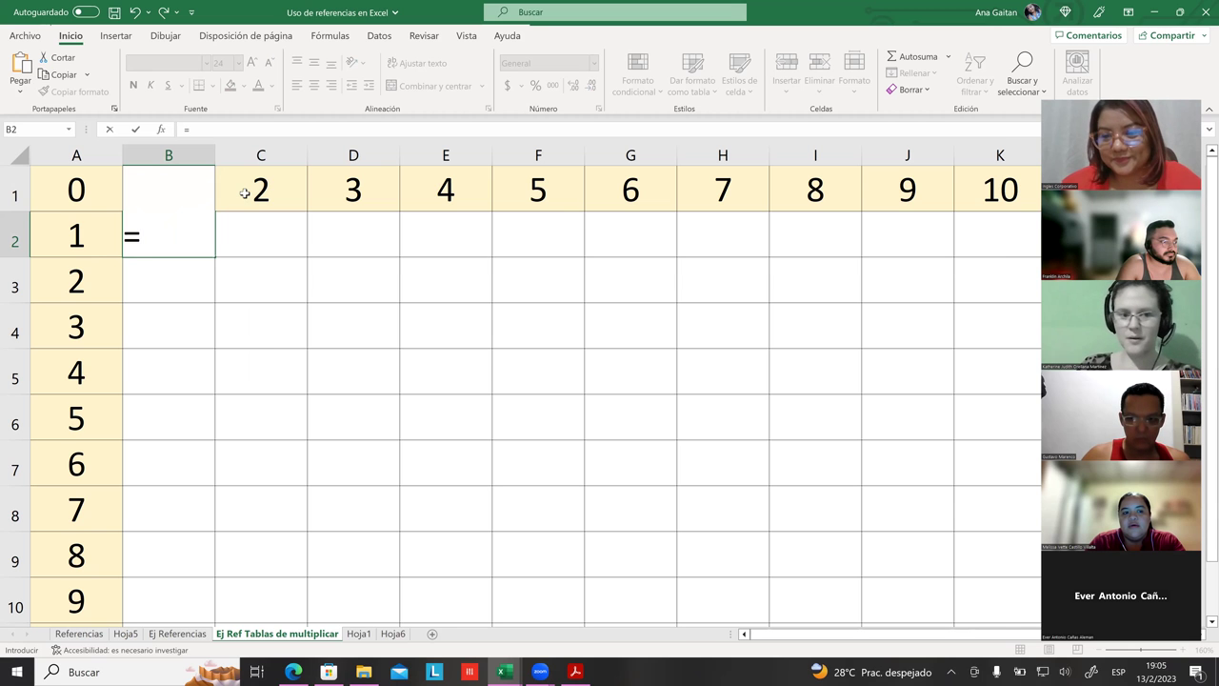
pyautogui.press('Escape')
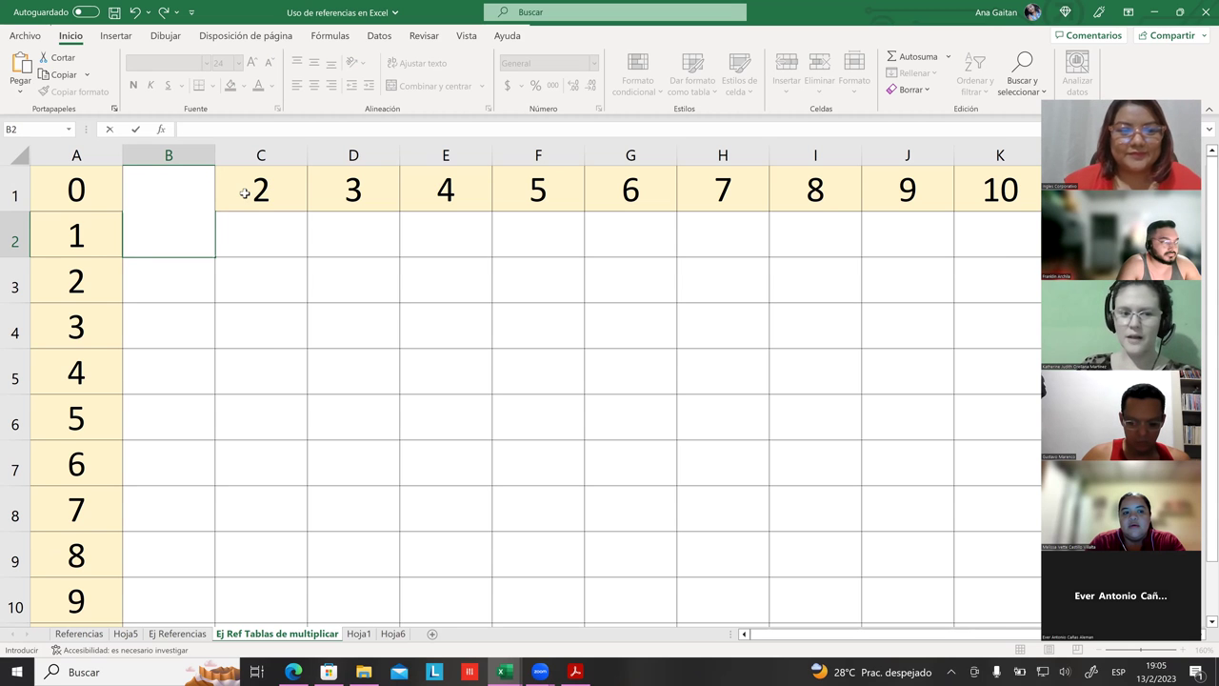
pyautogui.click(260, 274)
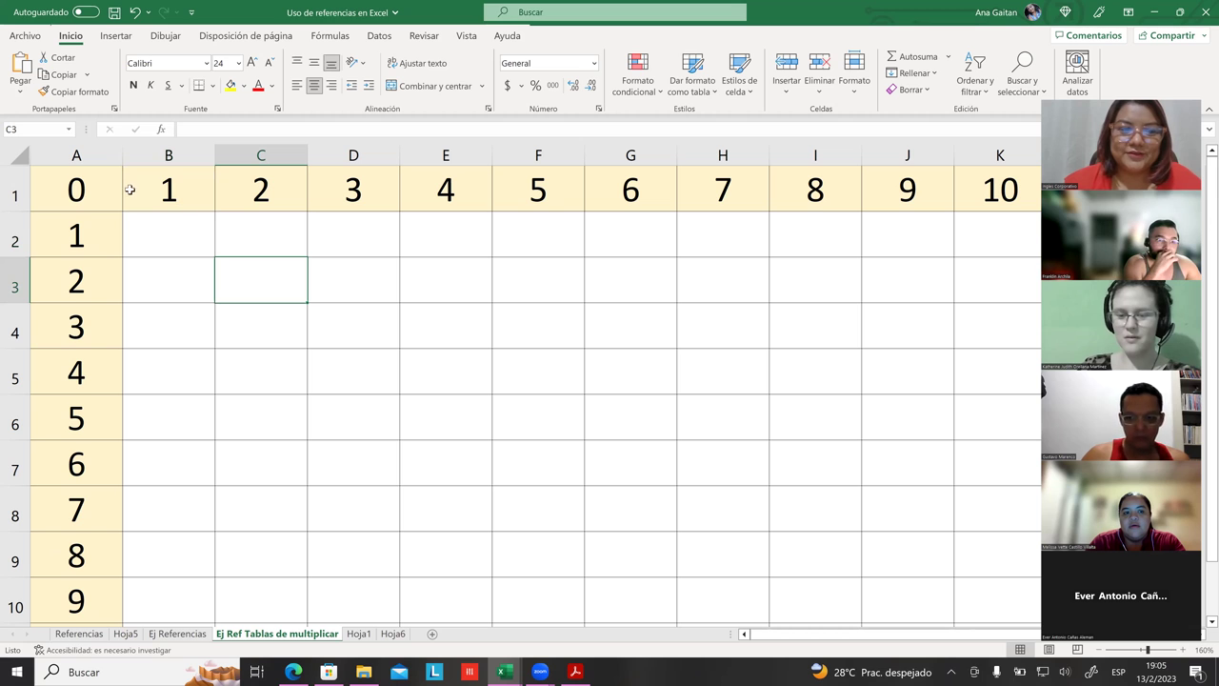
# - Enter =a2*b1 in B2, correcting the mistyped references, so it shows 1
pyautogui.click(157, 229)
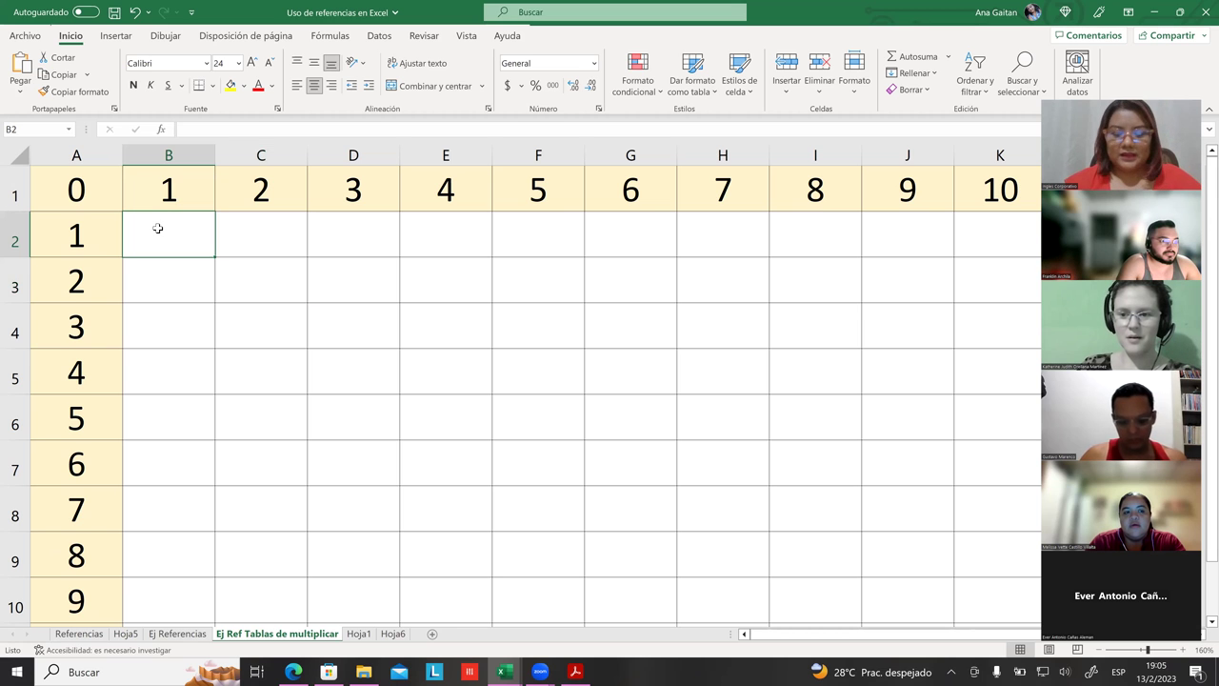
pyautogui.write('=')
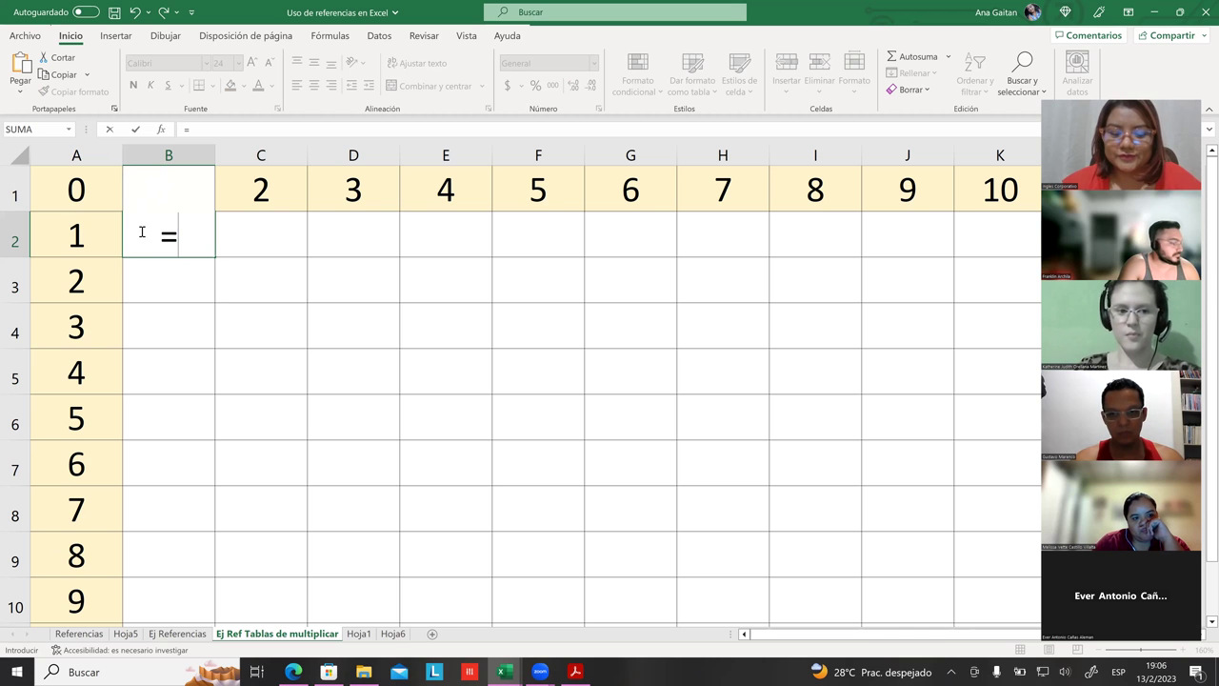
pyautogui.write('b2')
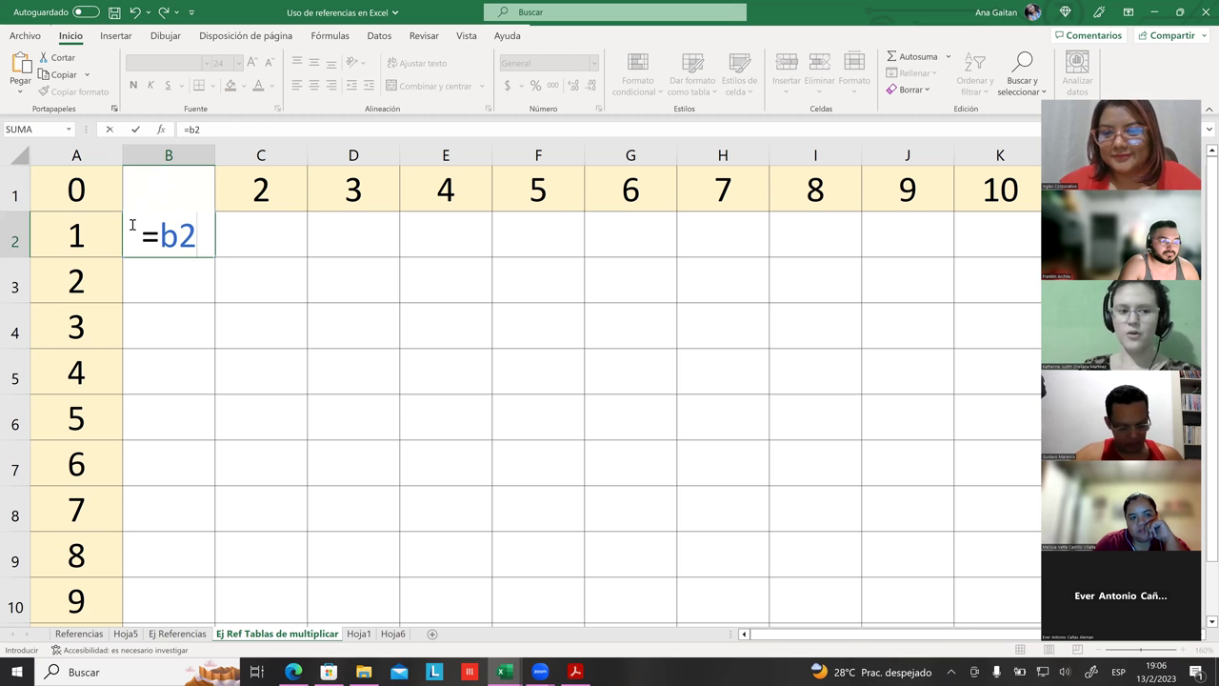
pyautogui.press('BackSpace')
pyautogui.press('BackSpace')
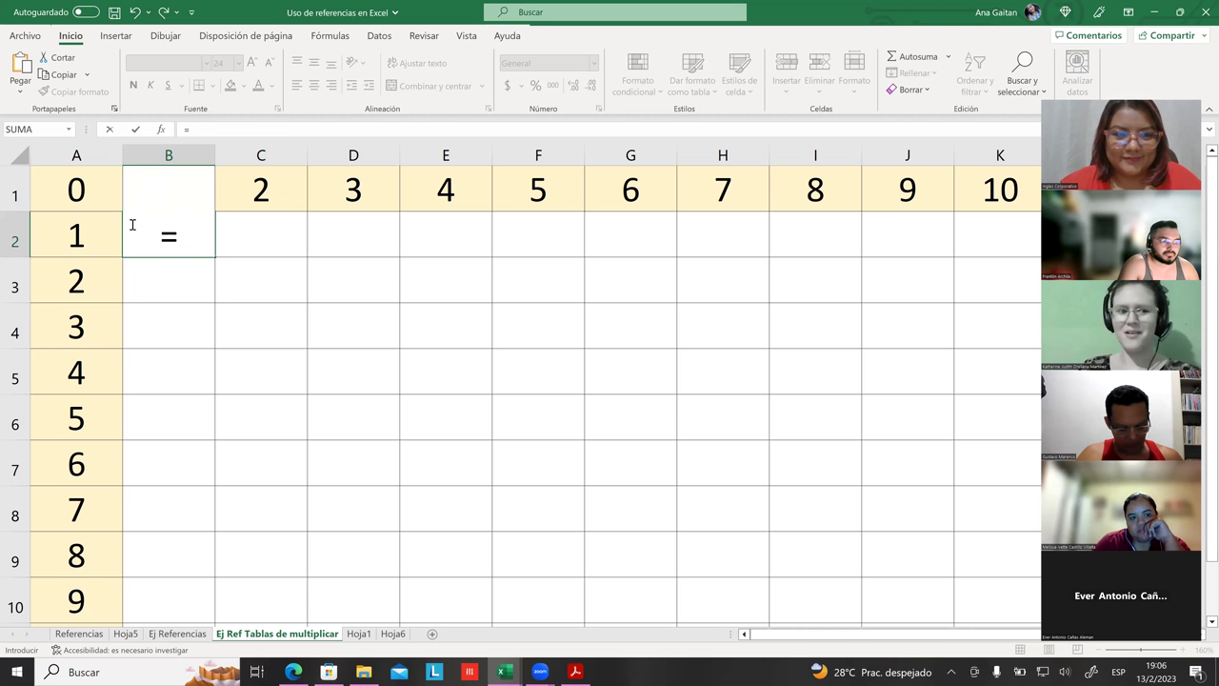
pyautogui.write('a2')
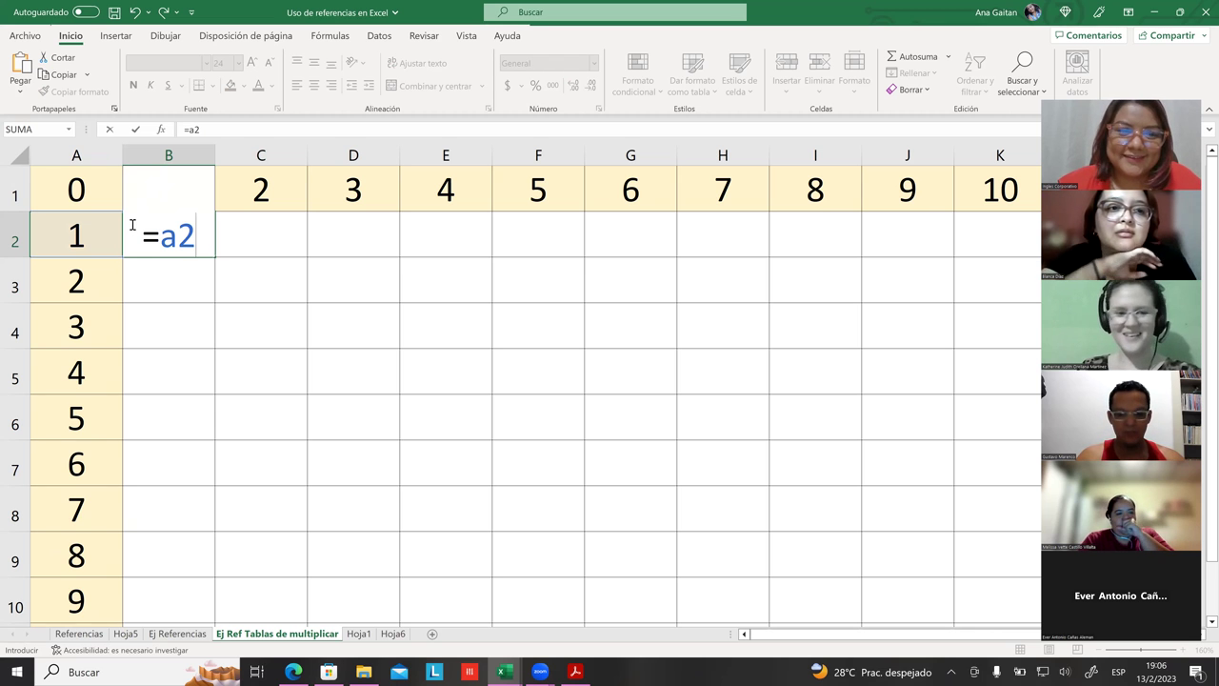
pyautogui.press('BackSpace')
pyautogui.press('BackSpace')
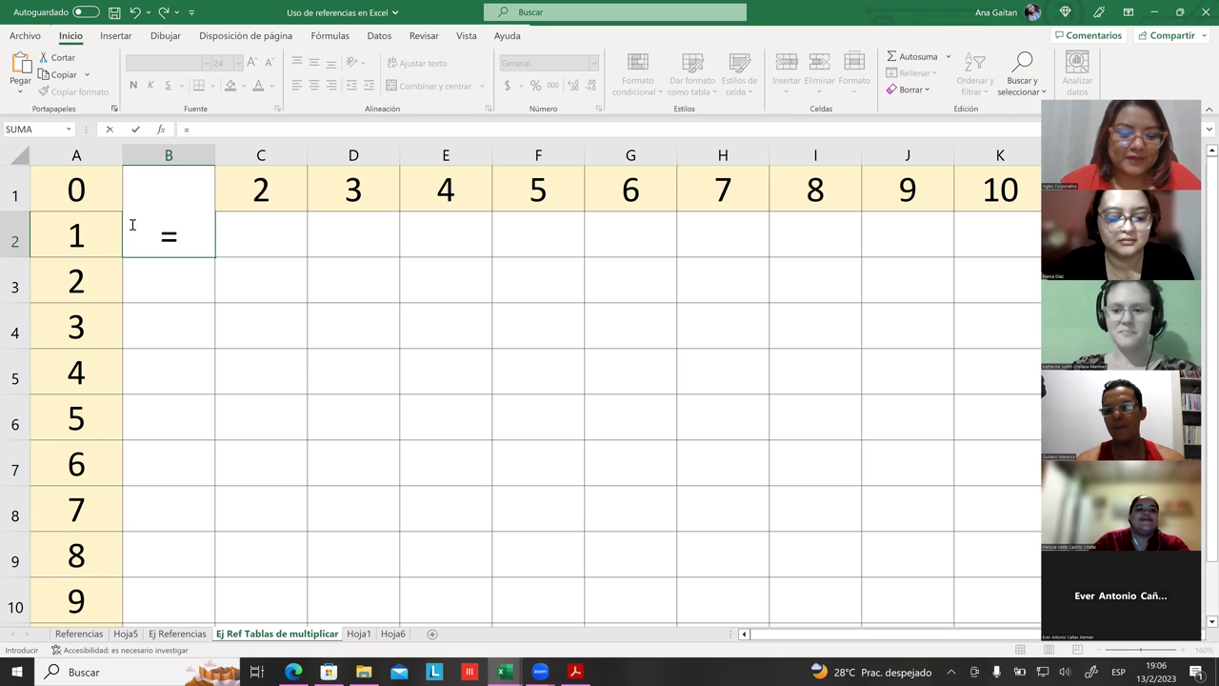
pyautogui.write('a1')
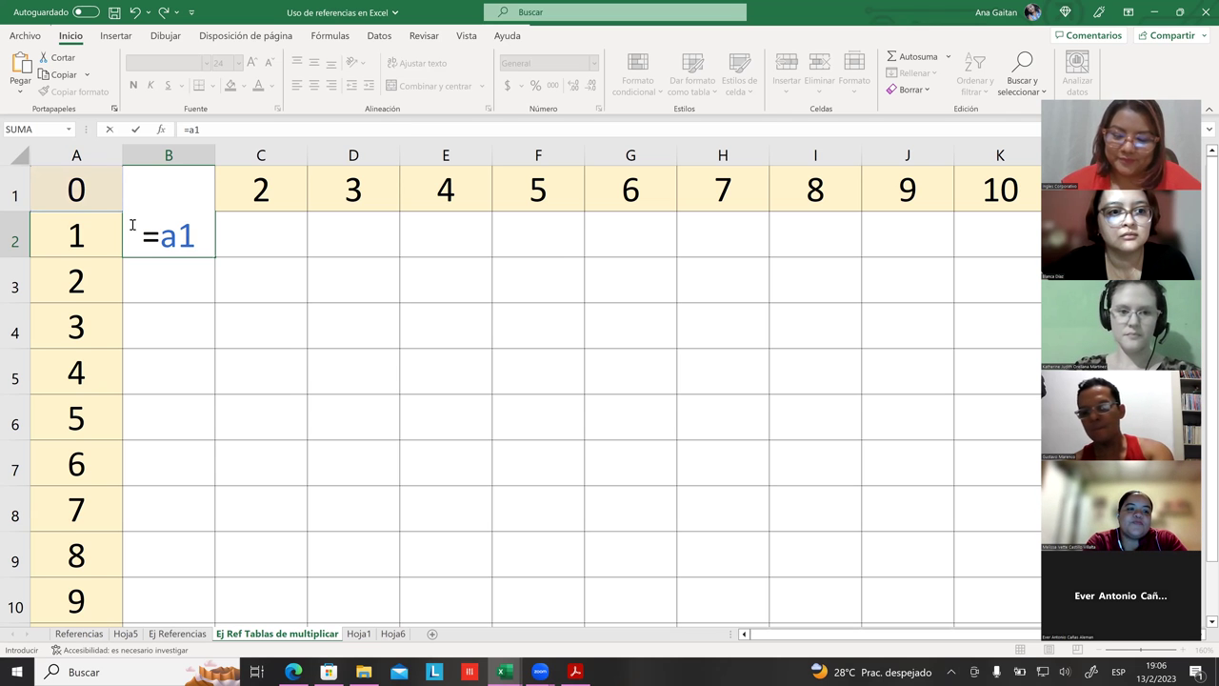
pyautogui.write('*')
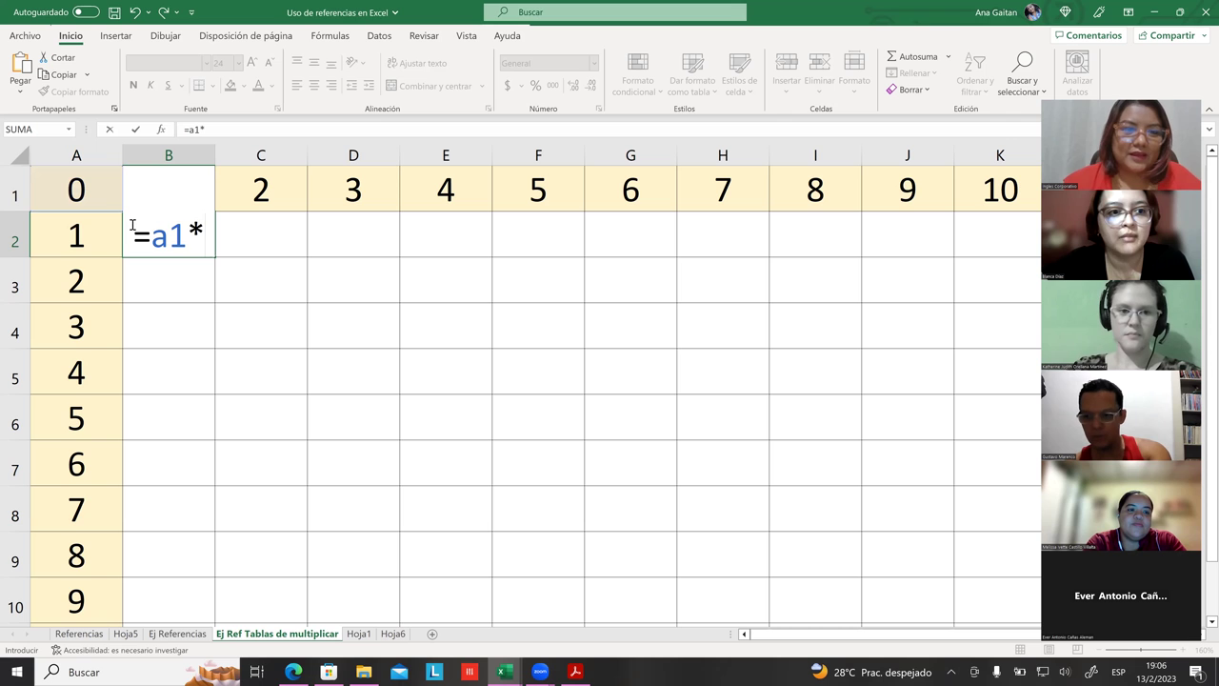
pyautogui.write('b')
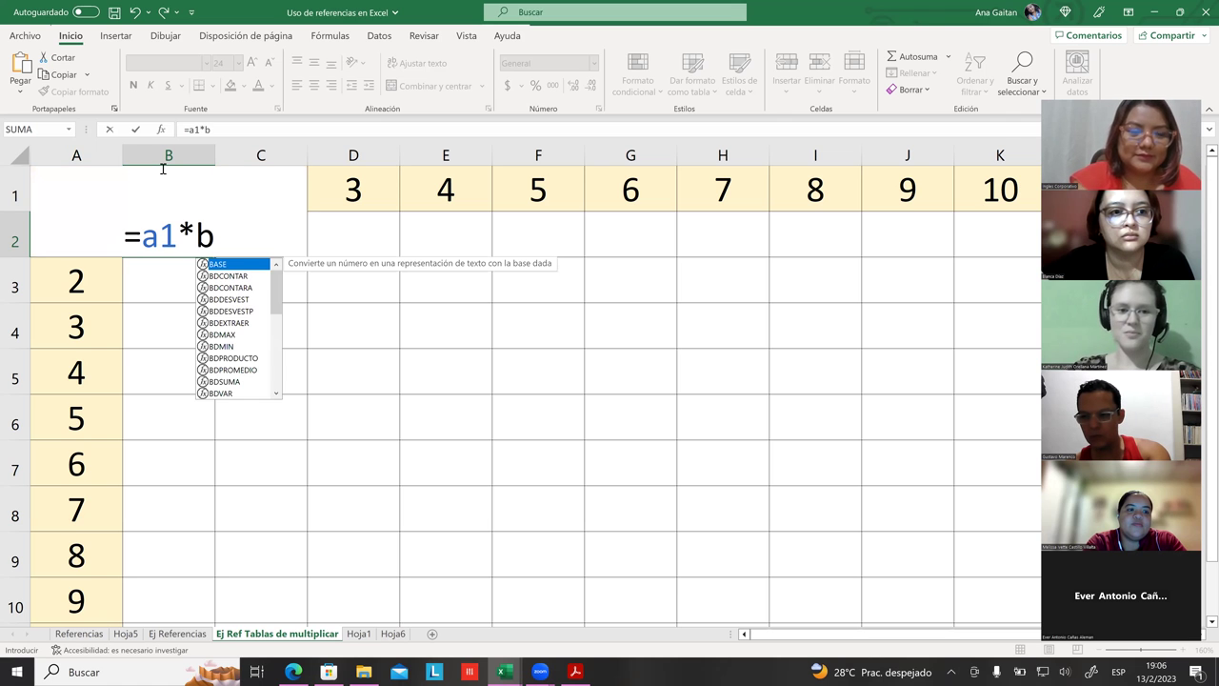
pyautogui.press('BackSpace')
pyautogui.press('BackSpace')
pyautogui.press('BackSpace')
pyautogui.press('BackSpace')
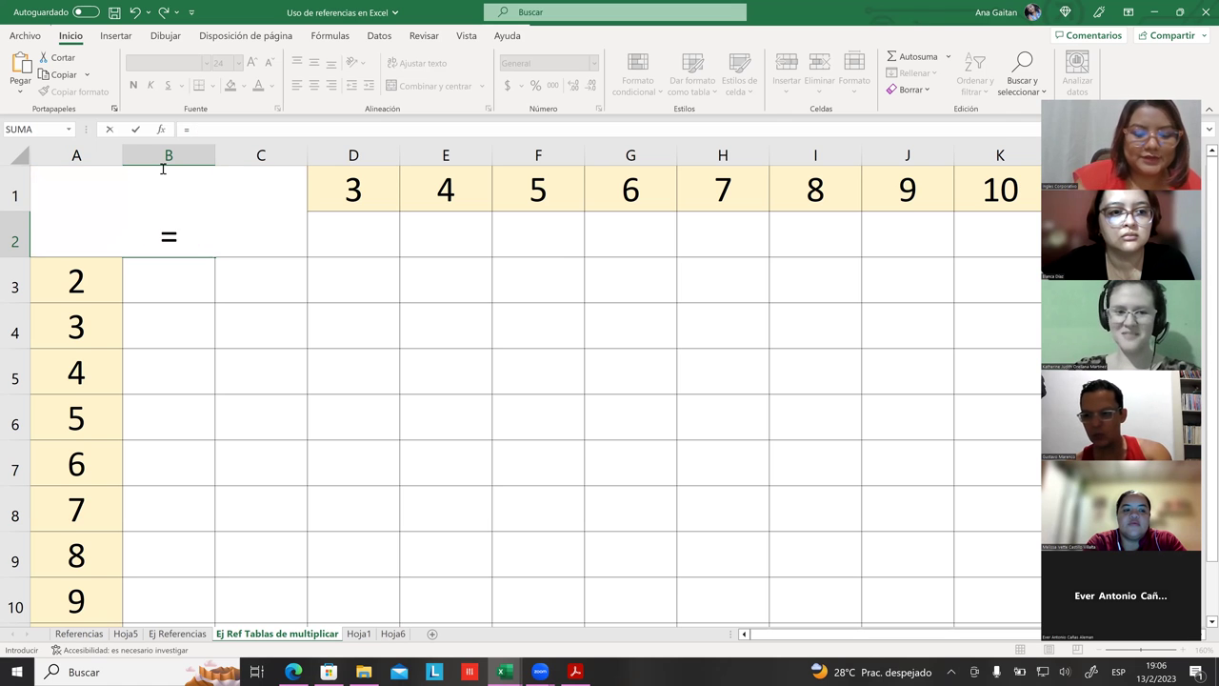
pyautogui.write('a2')
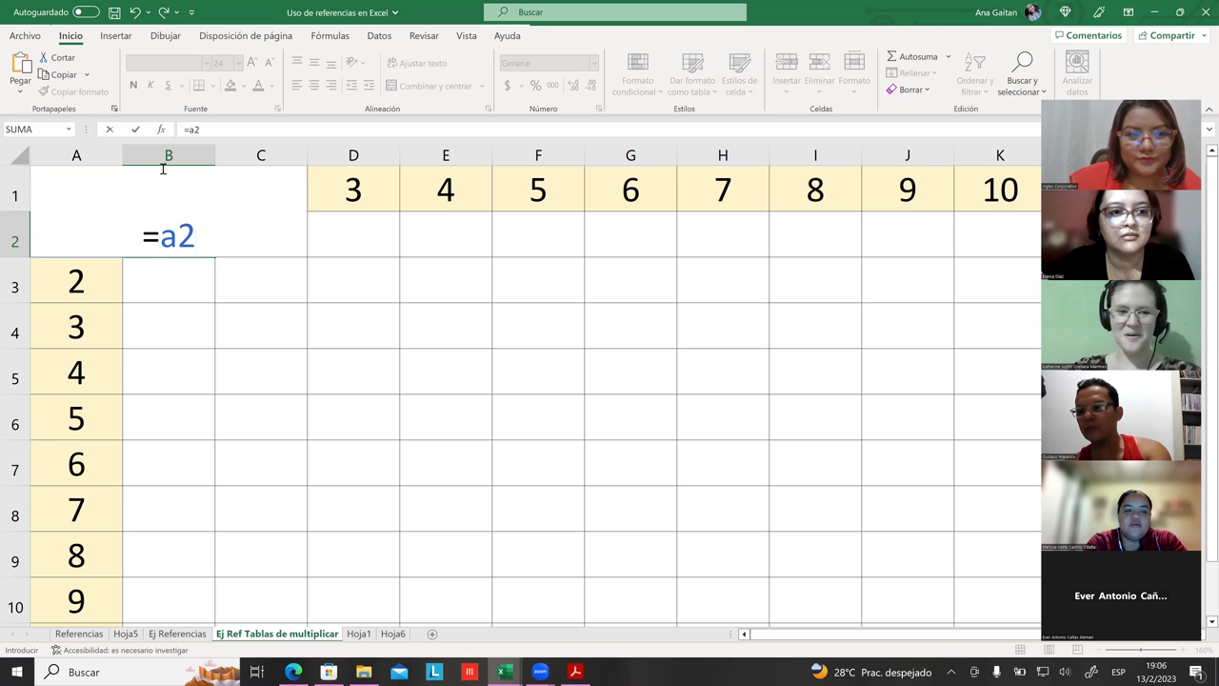
pyautogui.write('*')
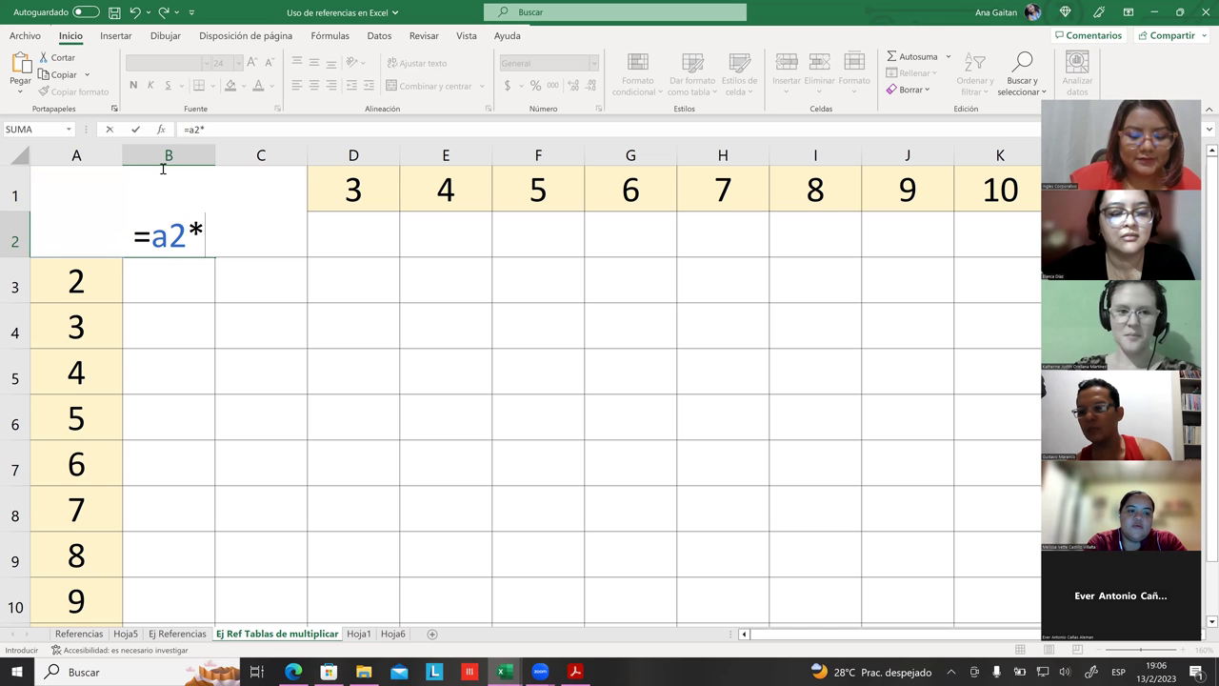
pyautogui.write('b')
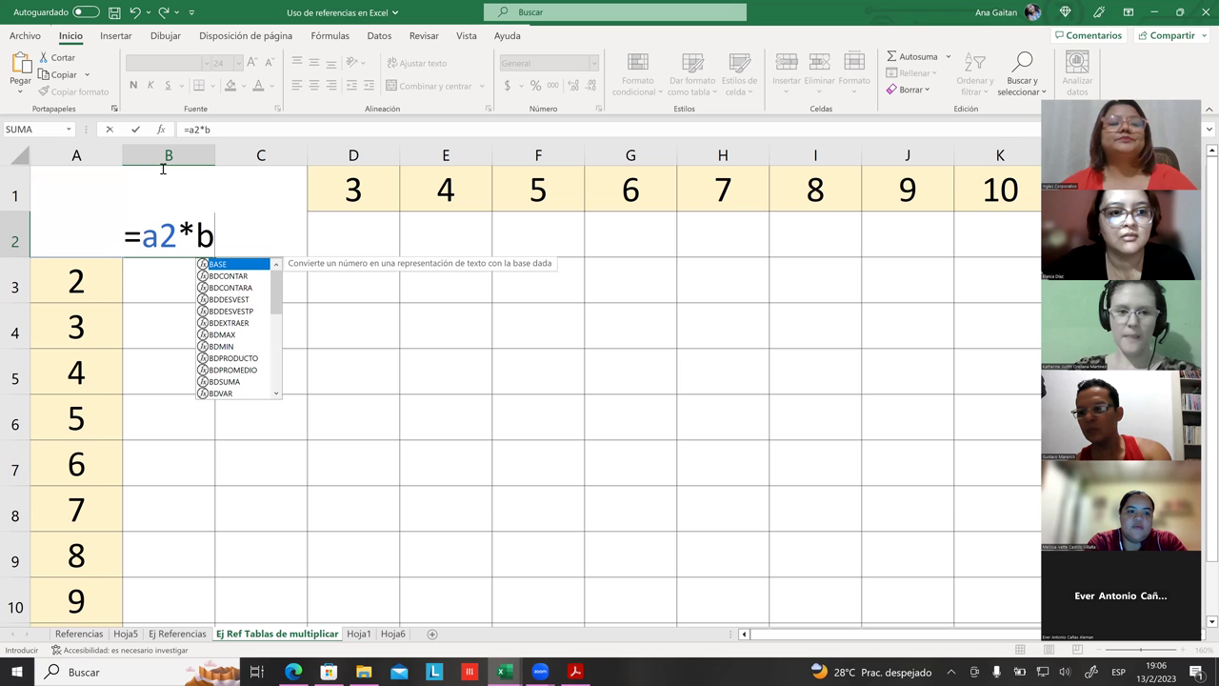
pyautogui.write('1')
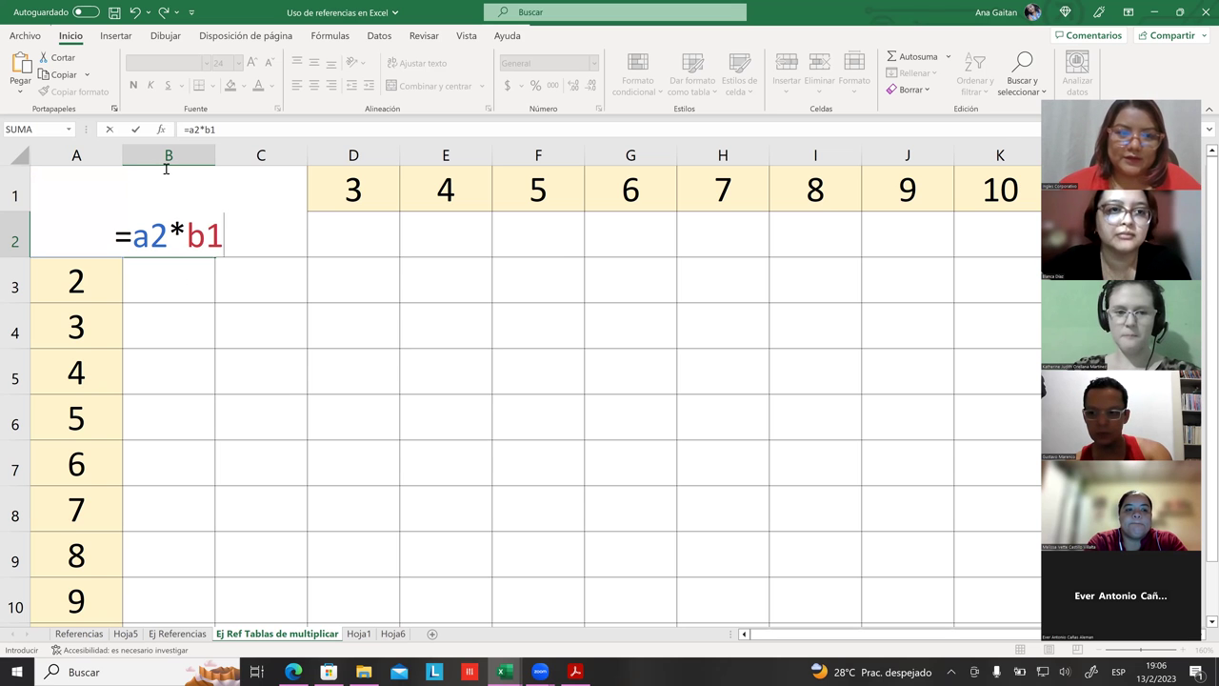
pyautogui.press('Return')
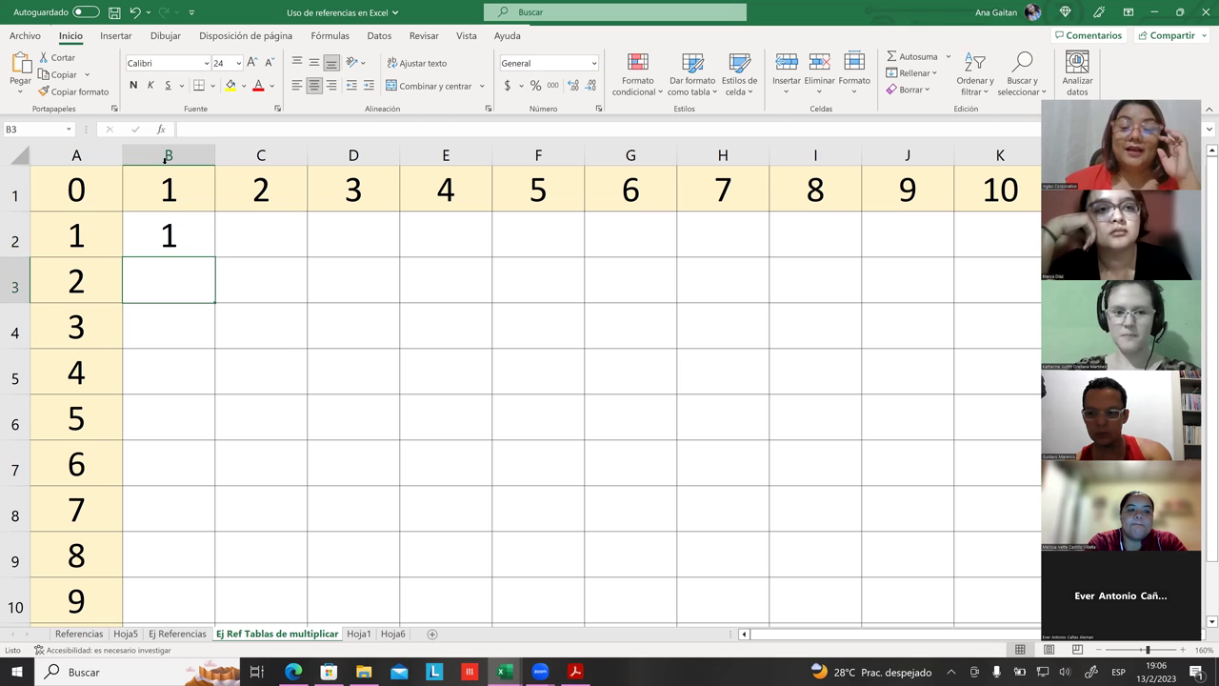
# - Fill B2's formula across row 2 through K2
pyautogui.click(148, 236)
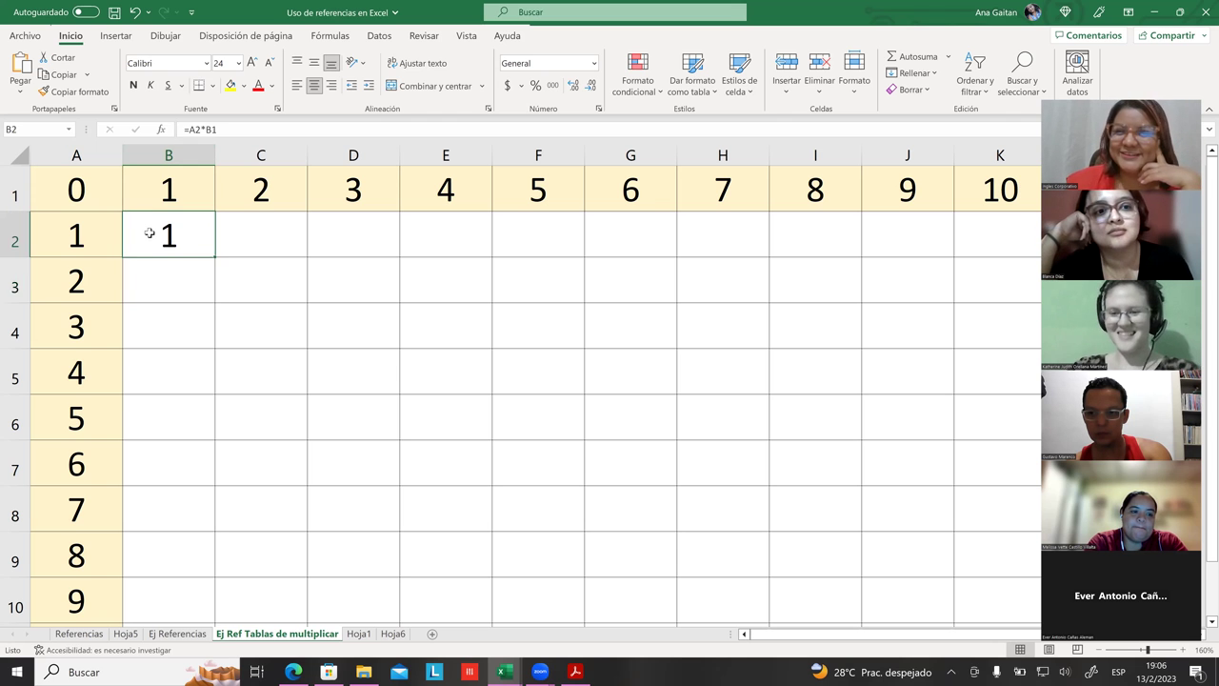
pyautogui.press('Right')
pyautogui.click(200, 246)
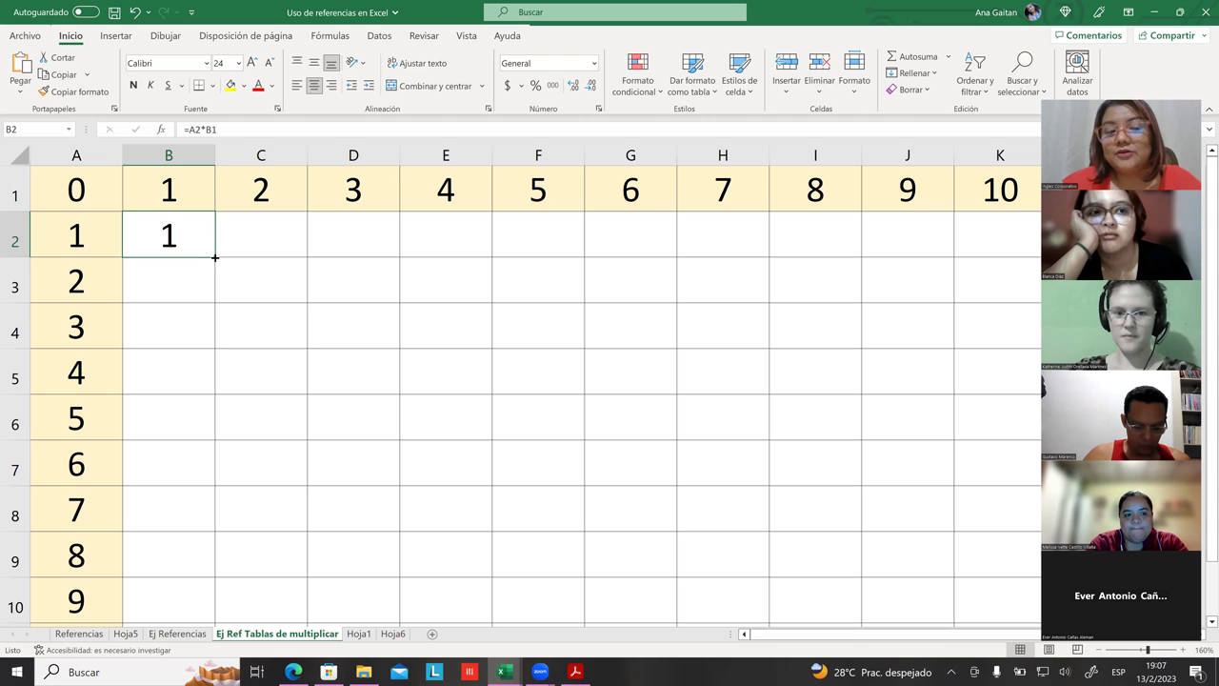
pyautogui.moveTo(215, 257); pyautogui.dragTo(988, 277)
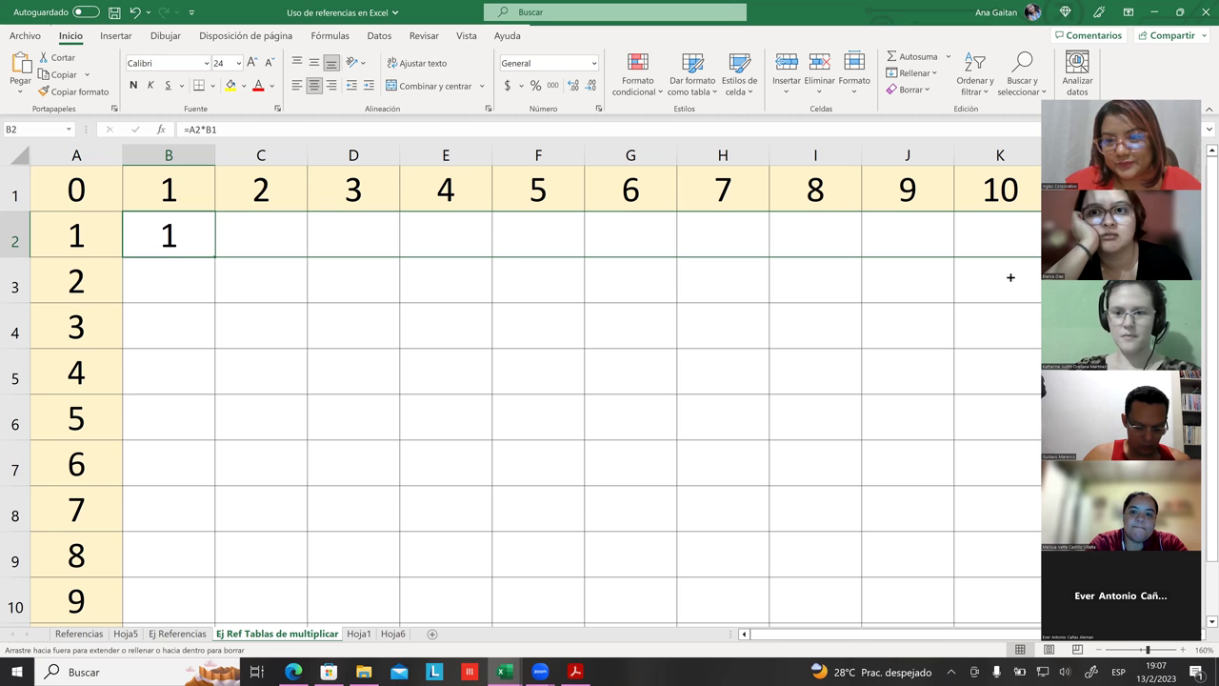
pyautogui.moveTo(988, 278); pyautogui.dragTo(999, 276)
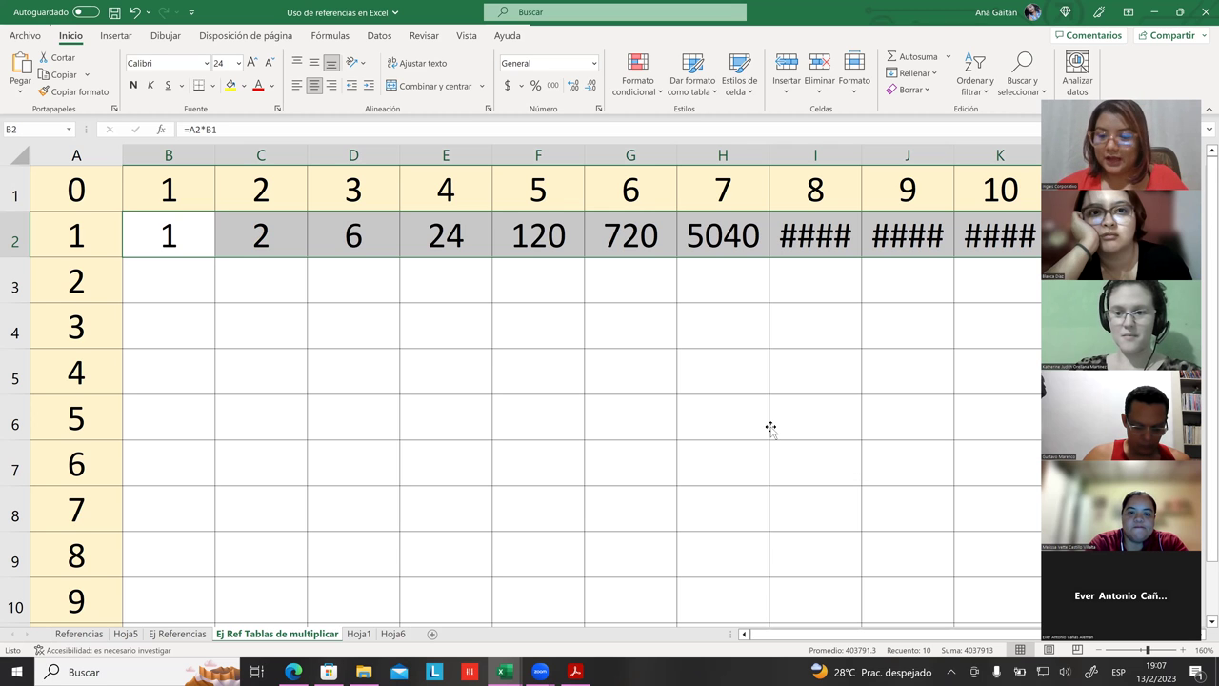
pyautogui.click(416, 321)
pyautogui.click(261, 273)
# - Widen column I so 40320 displays in full
pyautogui.click(818, 280)
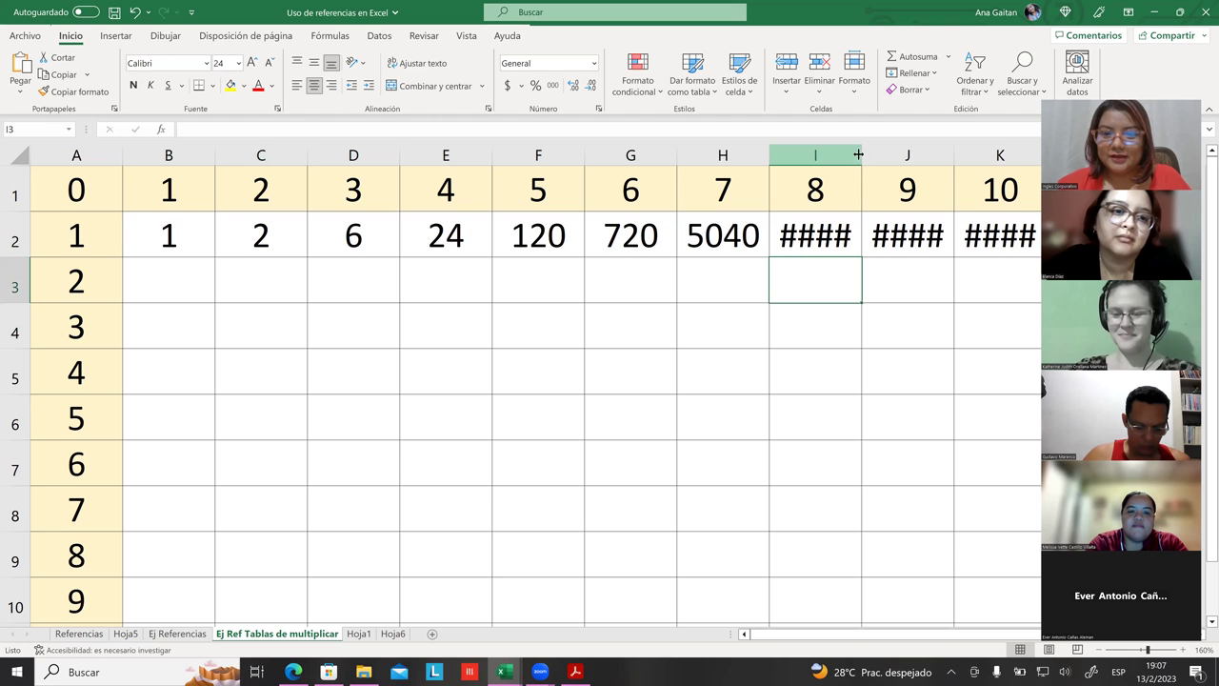
pyautogui.moveTo(861, 155); pyautogui.dragTo(949, 151)
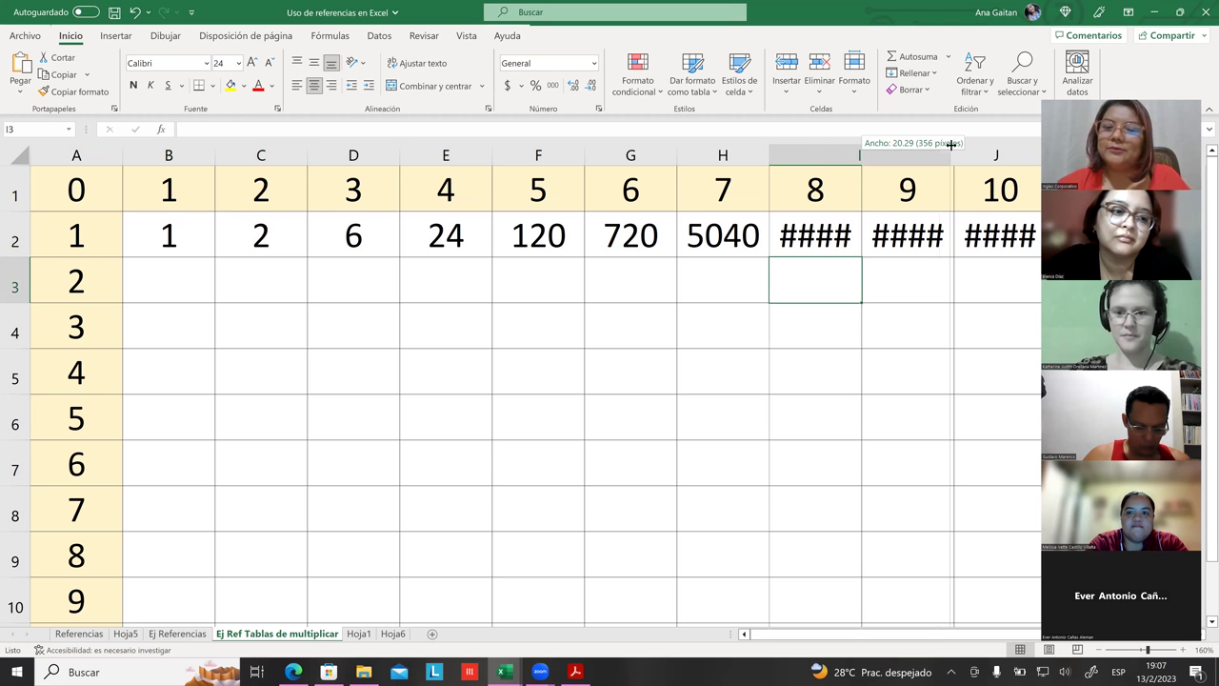
pyautogui.click(882, 360)
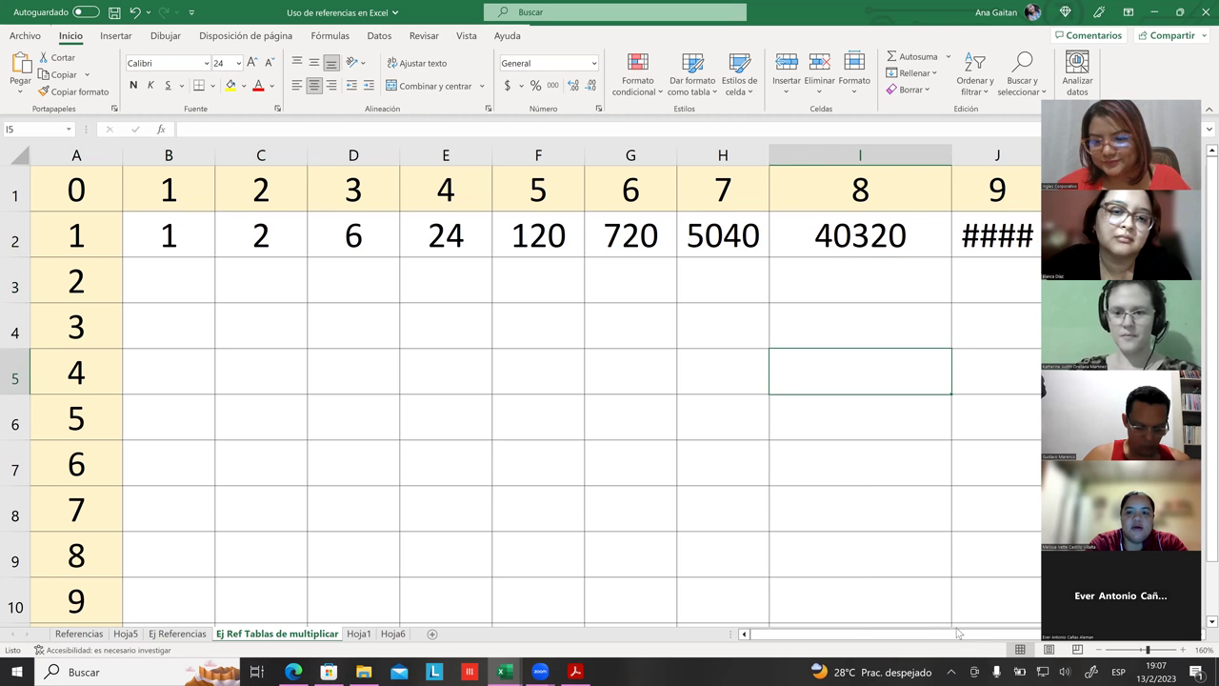
# - Narrow column I back to its original width so it shows ####
pyautogui.hscroll(1, 979, 639)
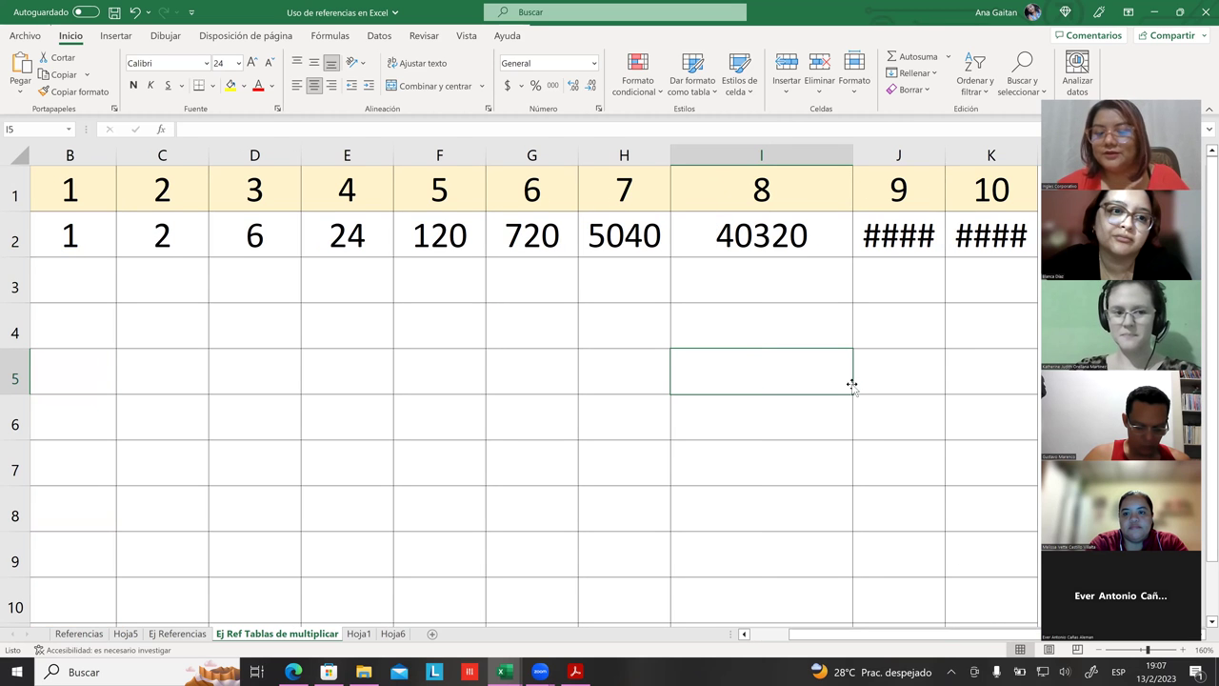
pyautogui.click(861, 569)
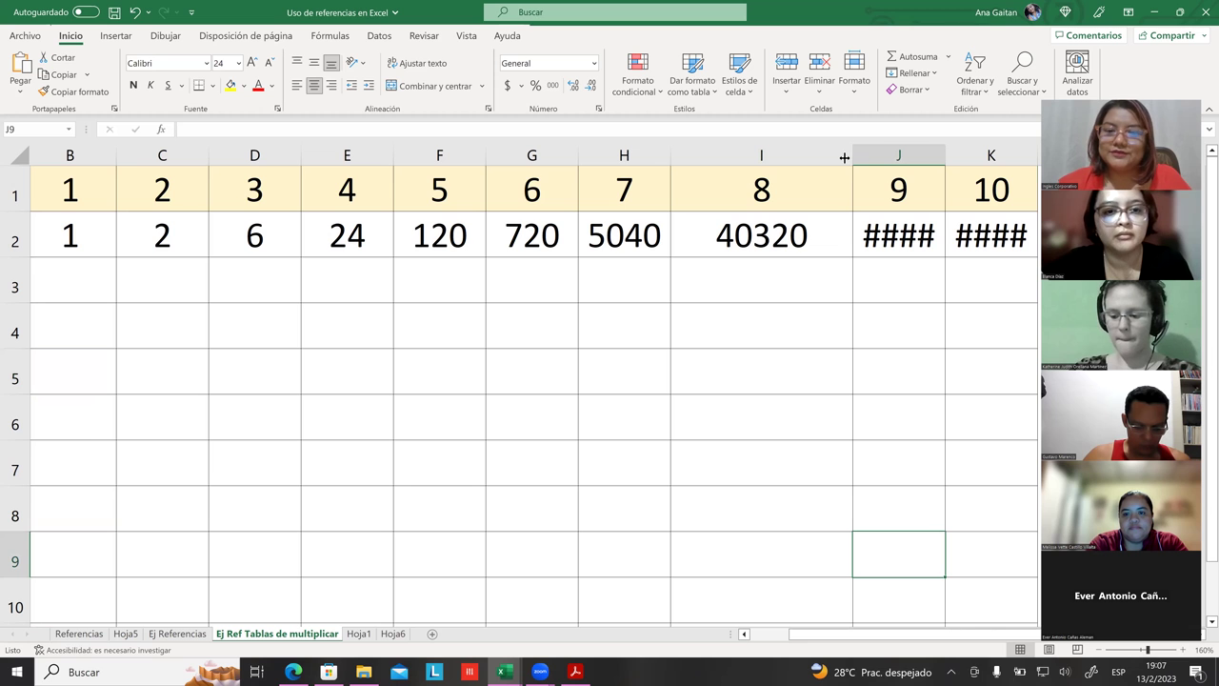
pyautogui.moveTo(844, 158); pyautogui.dragTo(741, 158)
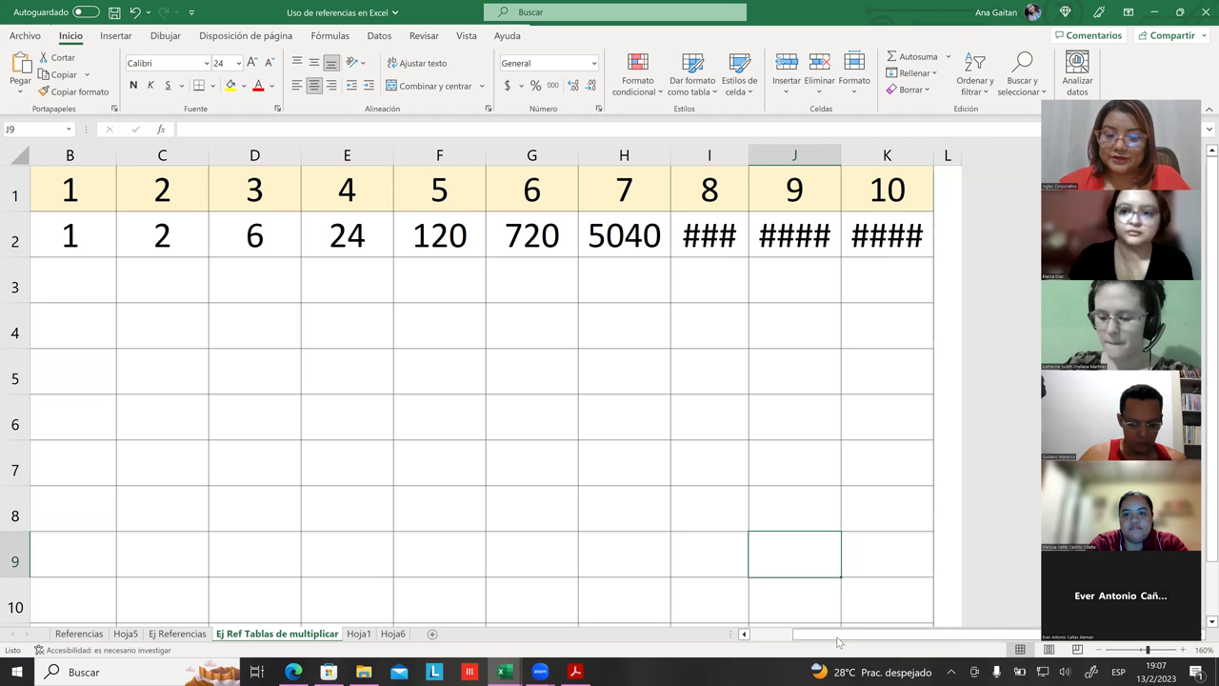
pyautogui.moveTo(839, 640); pyautogui.dragTo(805, 641)
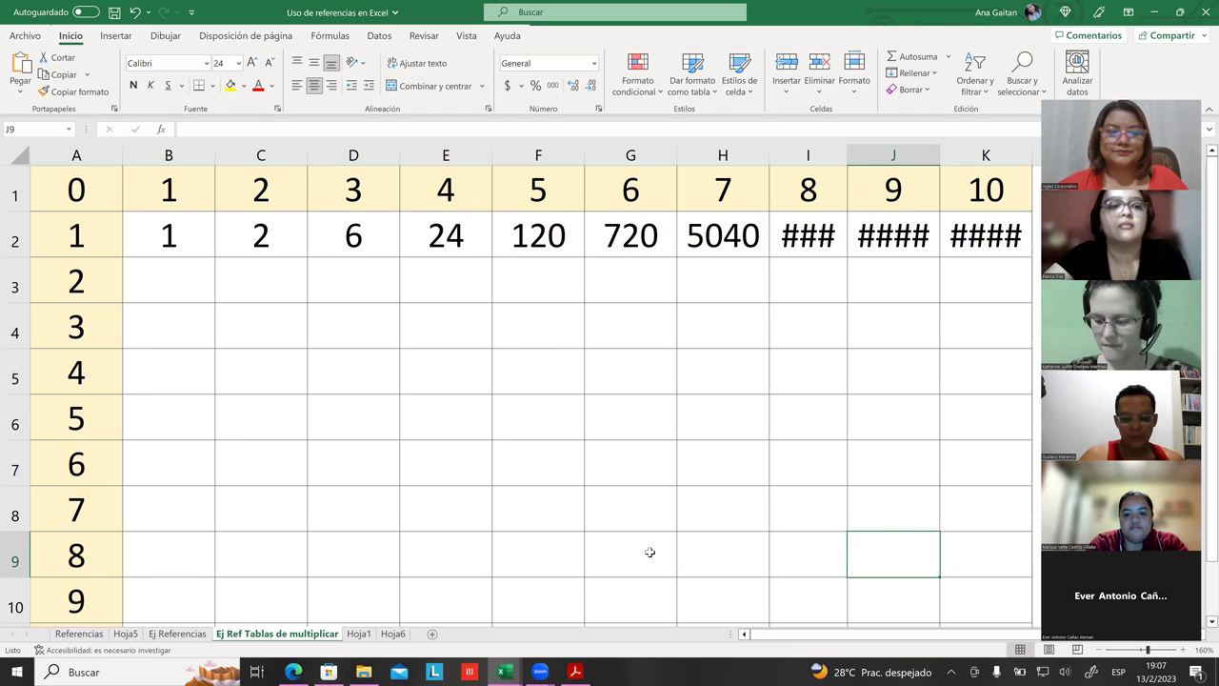
# - Inspect the formulas in B2 and C2, where C2 holds =B2*C1
pyautogui.click(402, 483)
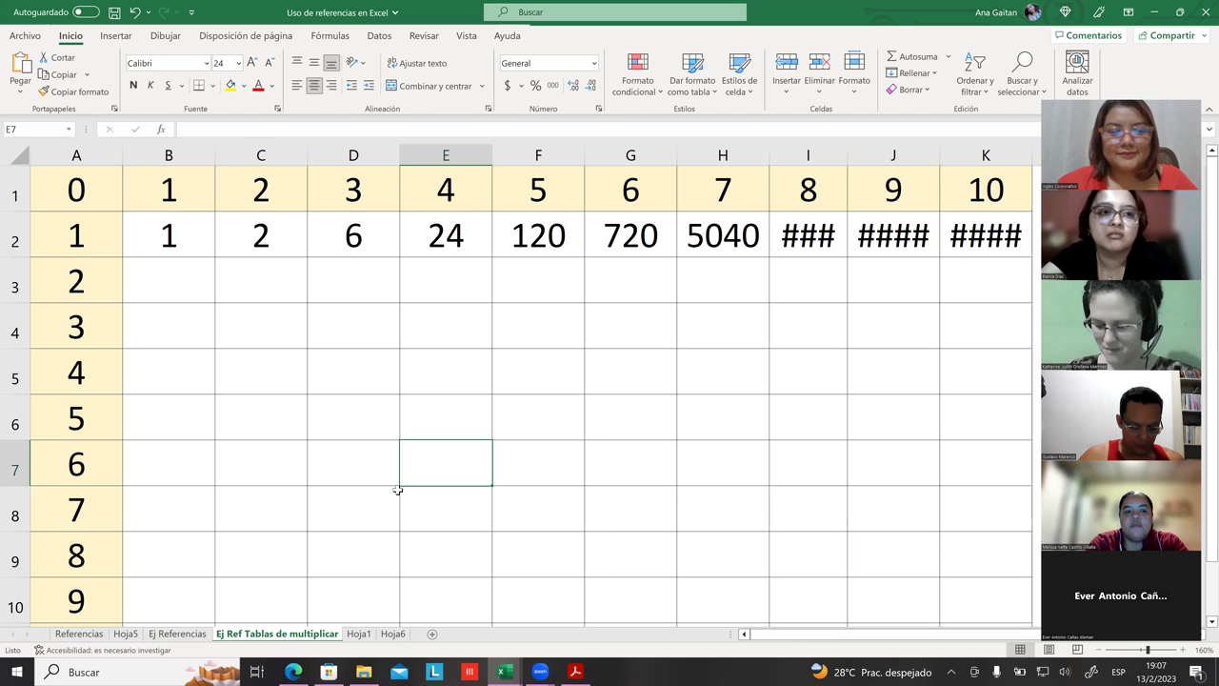
pyautogui.click(193, 238)
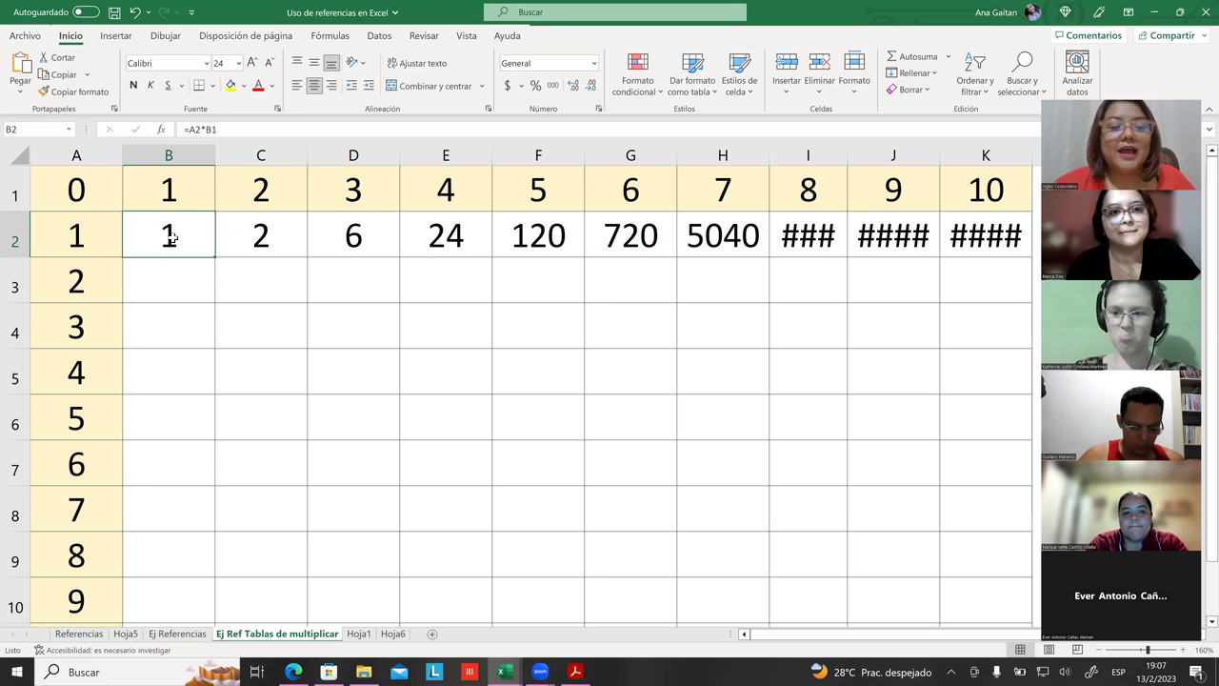
pyautogui.click(260, 238)
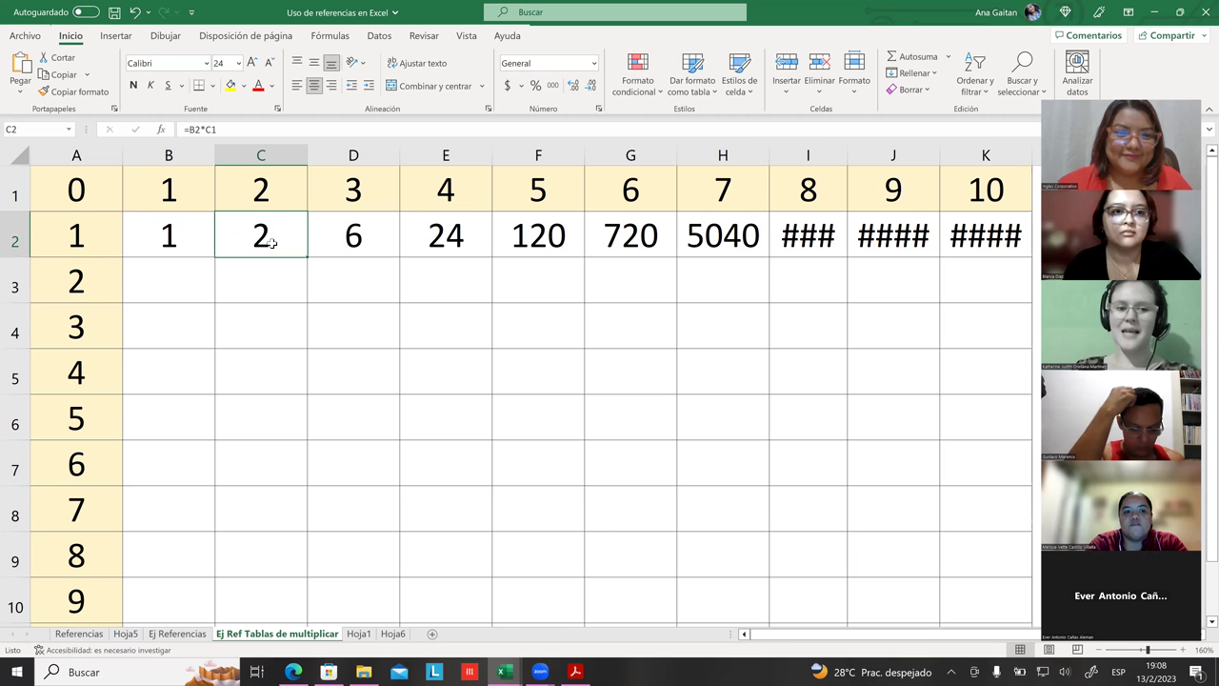
pyautogui.doubleClick(273, 243)
pyautogui.click(324, 314)
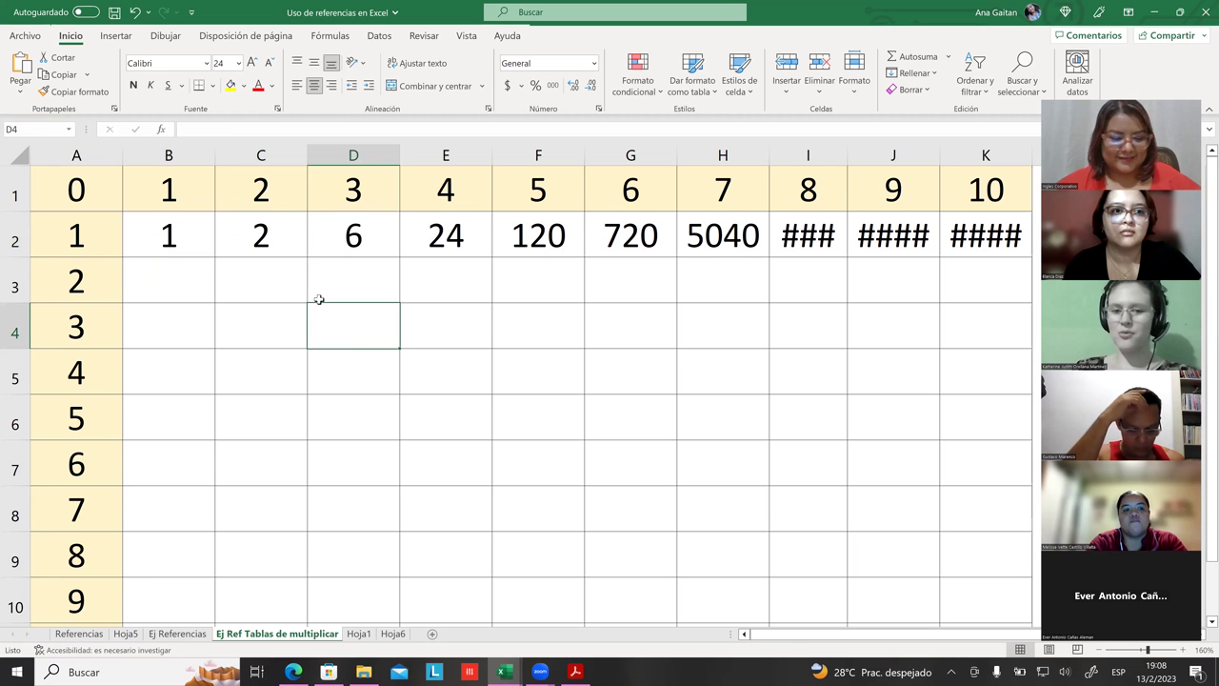
pyautogui.scroll(2, 353, 357)
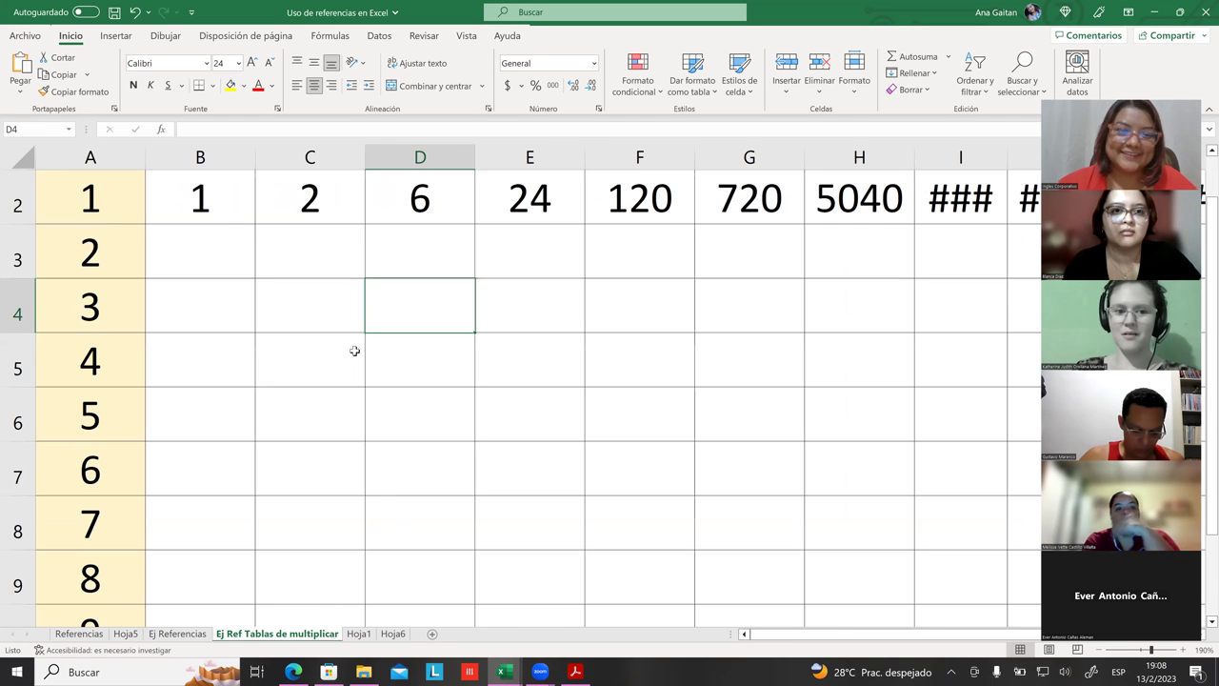
pyautogui.scroll(3, 368, 377)
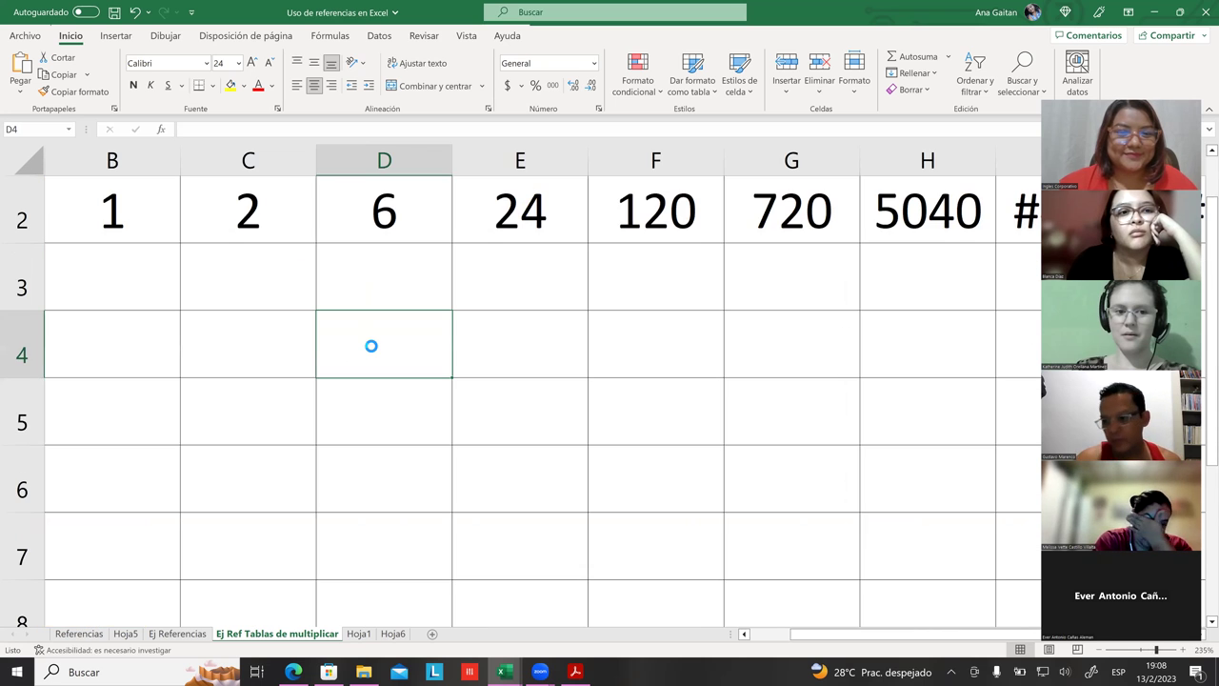
pyautogui.scroll(-5, 380, 349)
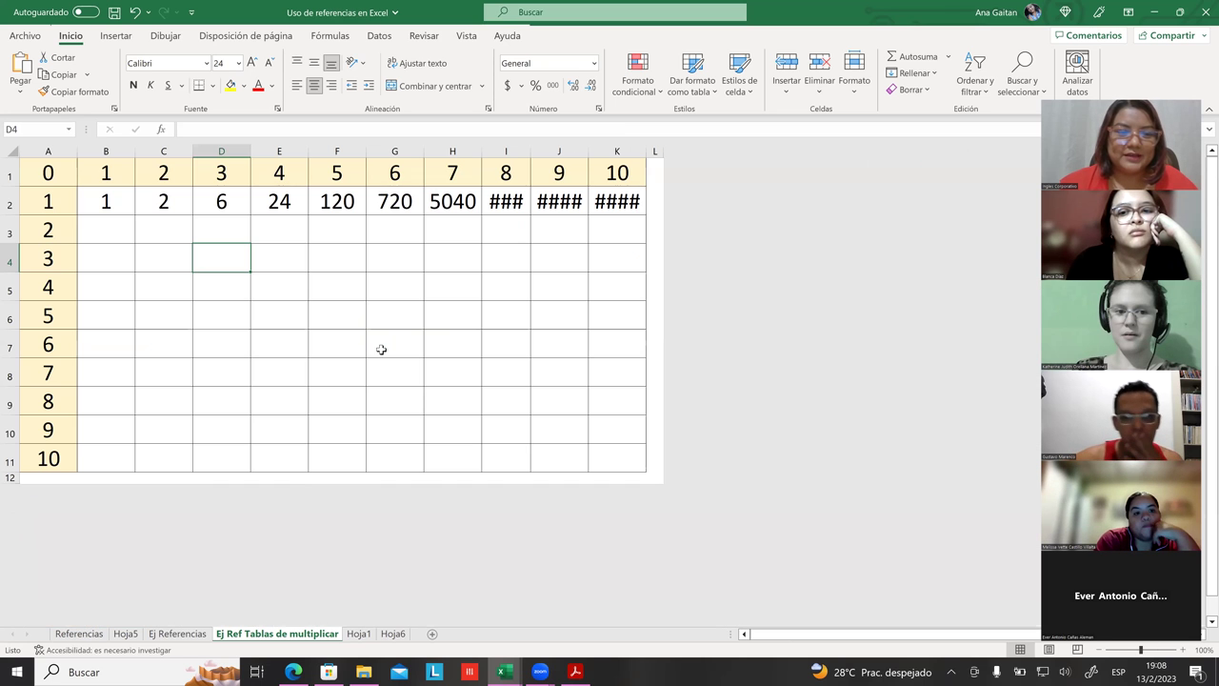
pyautogui.doubleClick(180, 199)
pyautogui.click(297, 262)
pyautogui.scroll(1, 274, 279)
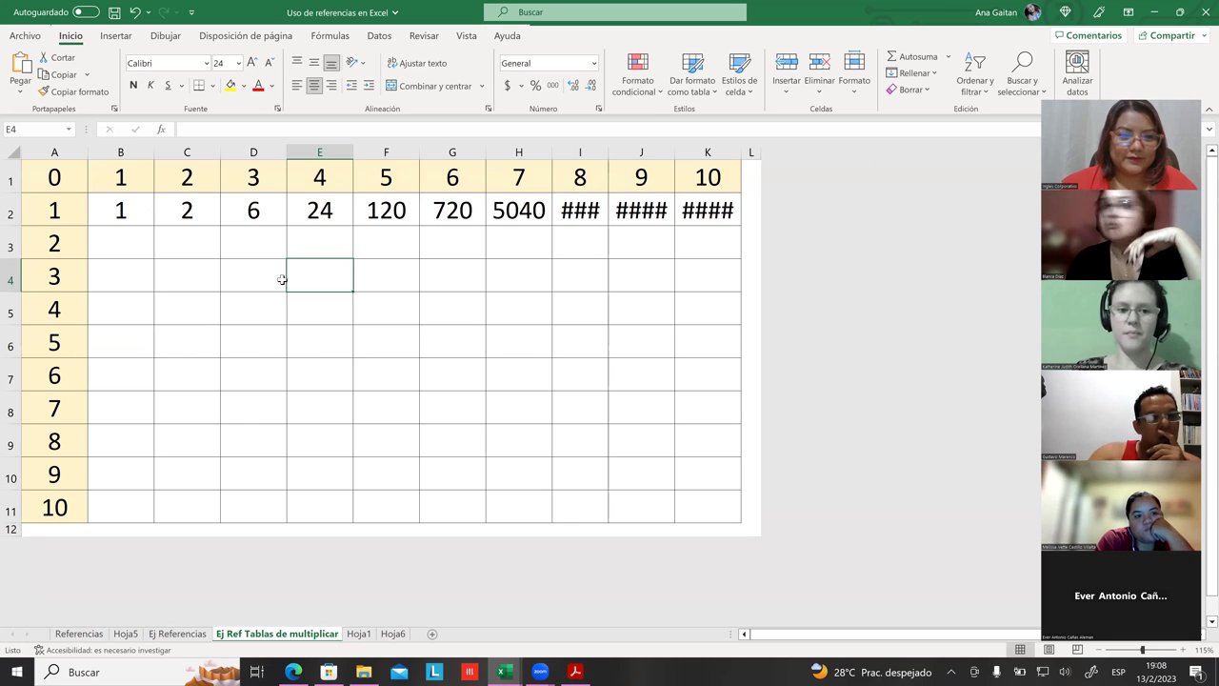
pyautogui.scroll(-5, 289, 287)
pyautogui.scroll(-2, 291, 289)
pyautogui.scroll(2, 294, 292)
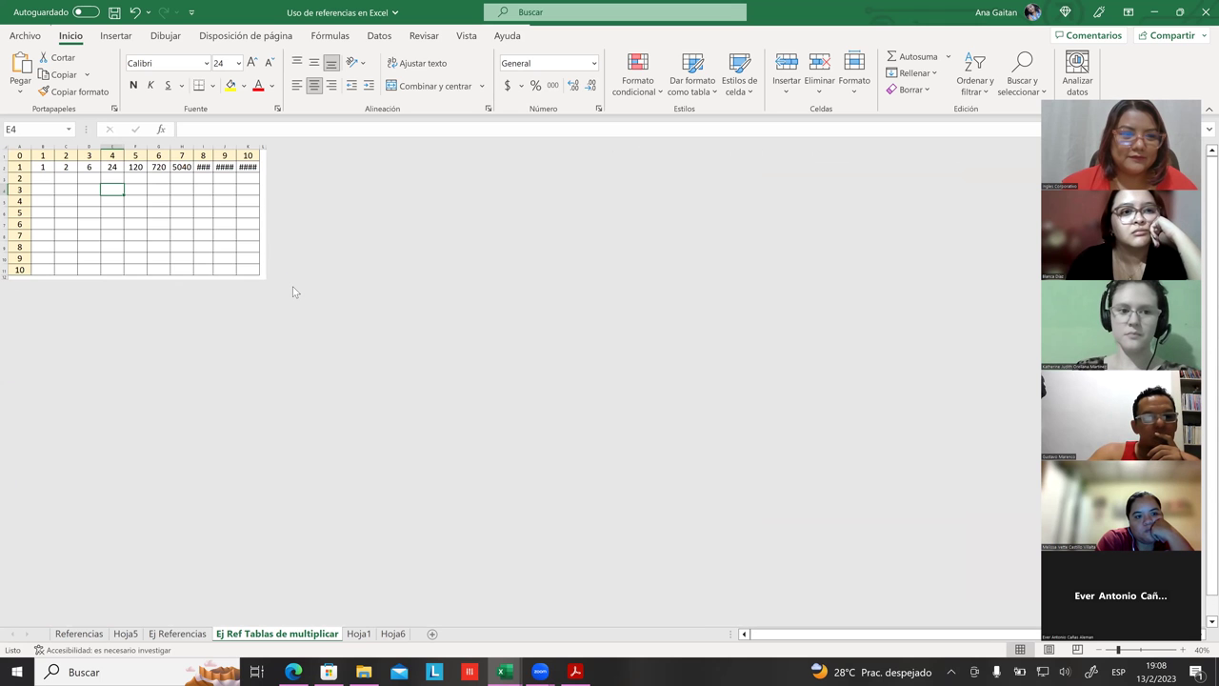
pyautogui.scroll(1, 292, 286)
pyautogui.scroll(1, 292, 286)
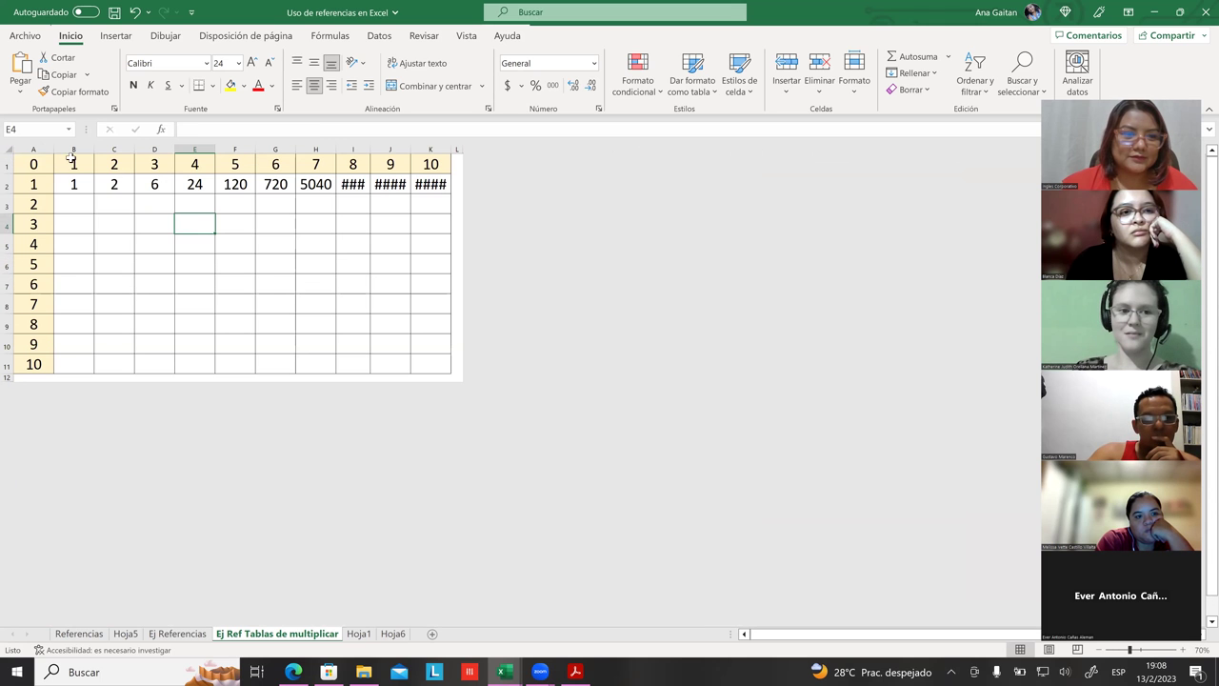
pyautogui.doubleClick(116, 183)
pyautogui.click(151, 223)
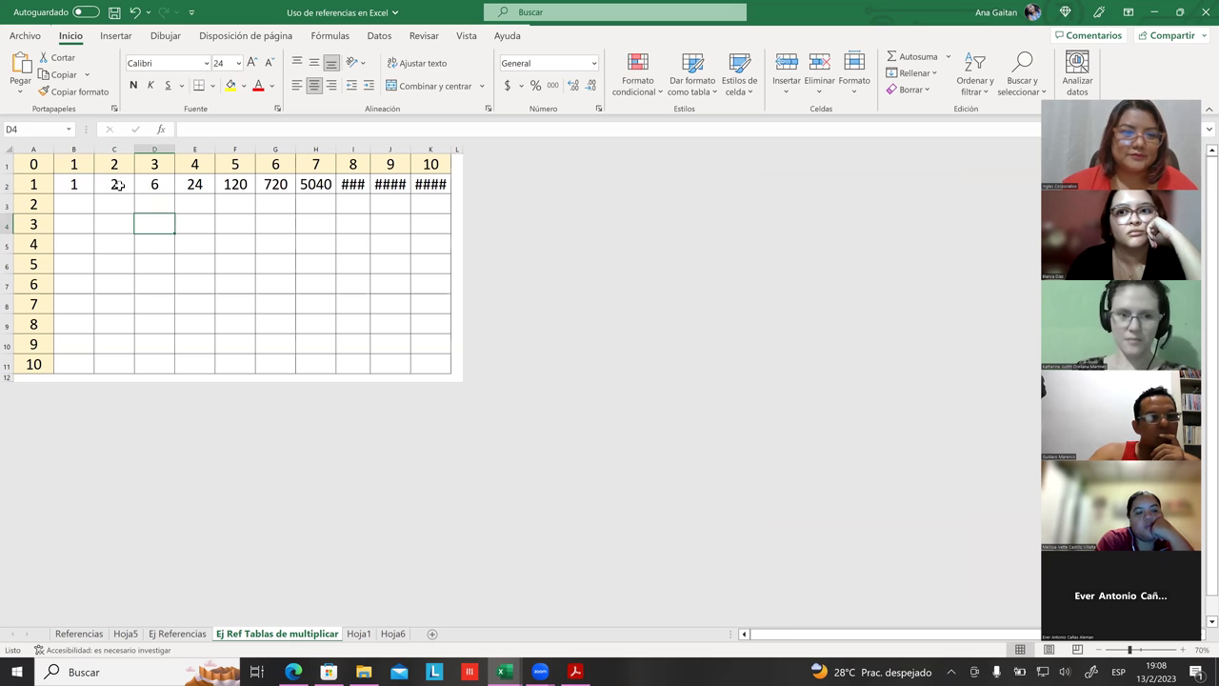
# - Compare the formulas in B2, C2 and D2 to see their shifted references
pyautogui.click(106, 185)
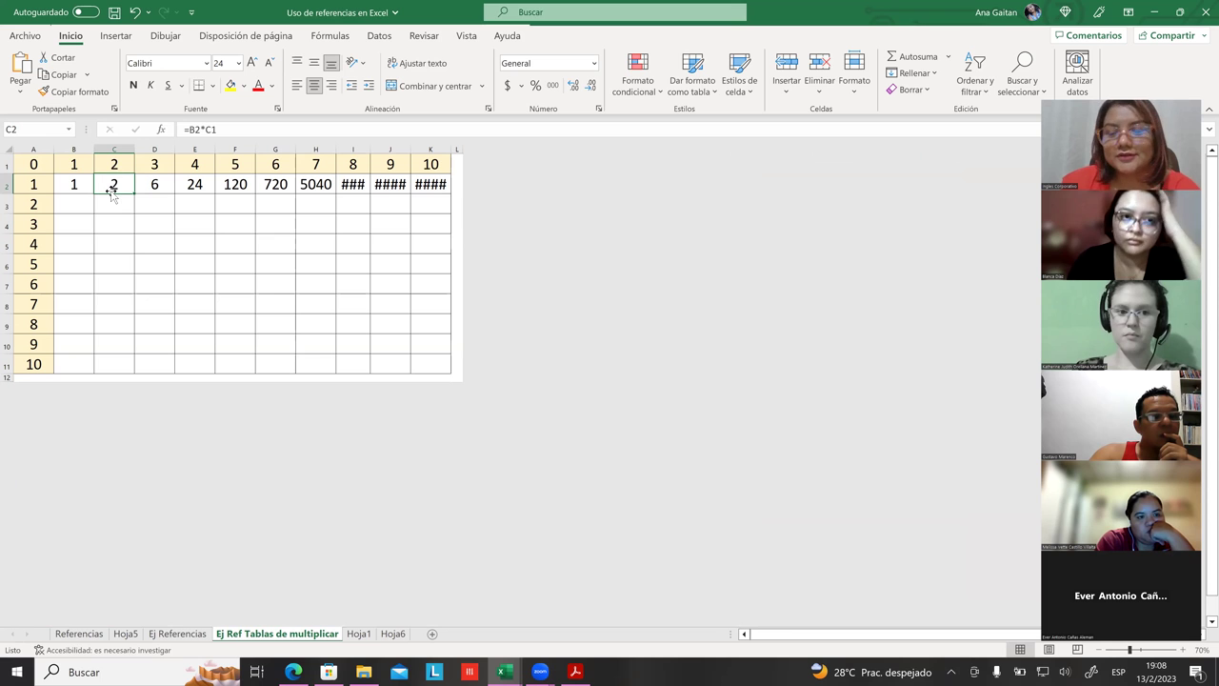
pyautogui.click(126, 204)
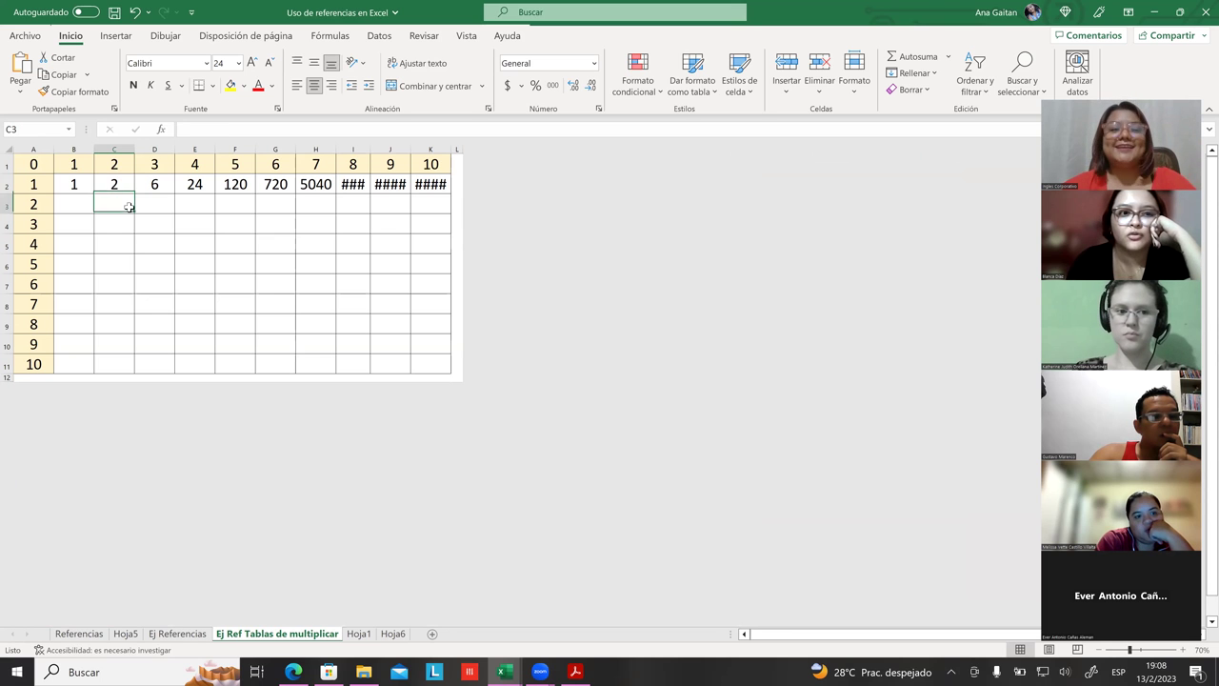
pyautogui.click(76, 185)
pyautogui.click(157, 185)
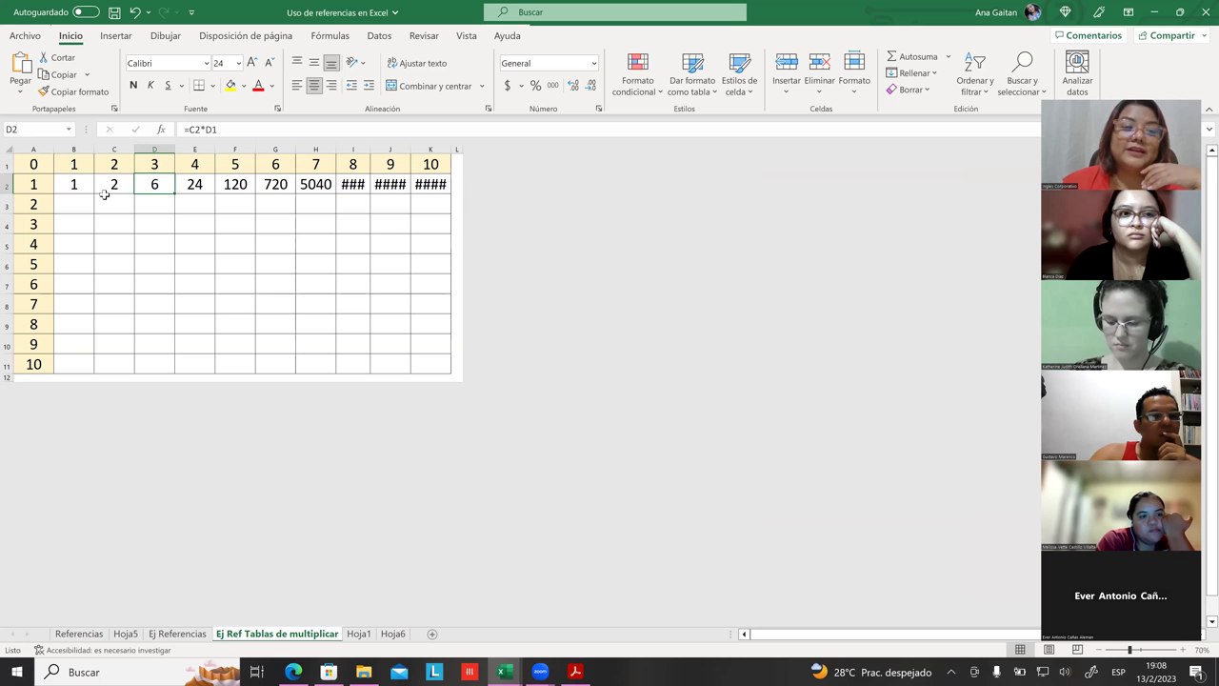
pyautogui.click(114, 184)
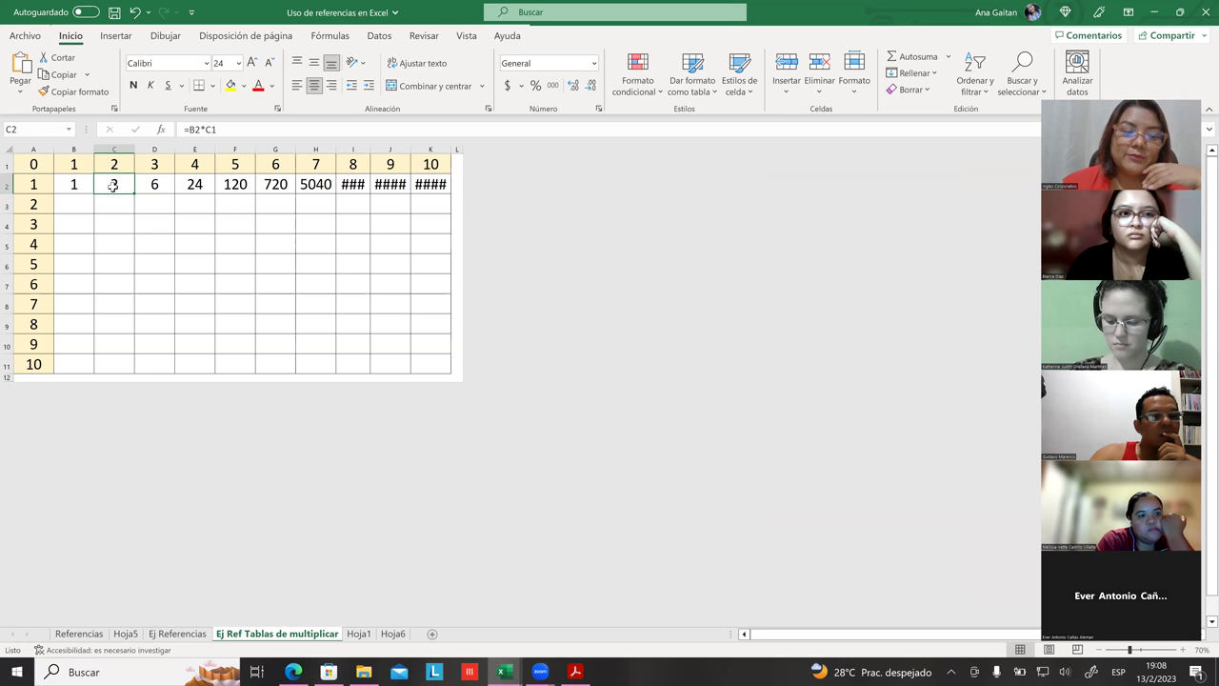
pyautogui.click(21, 184)
pyautogui.click(153, 164)
pyautogui.click(155, 183)
pyautogui.press('Return')
pyautogui.click(116, 184)
pyautogui.doubleClick(156, 184)
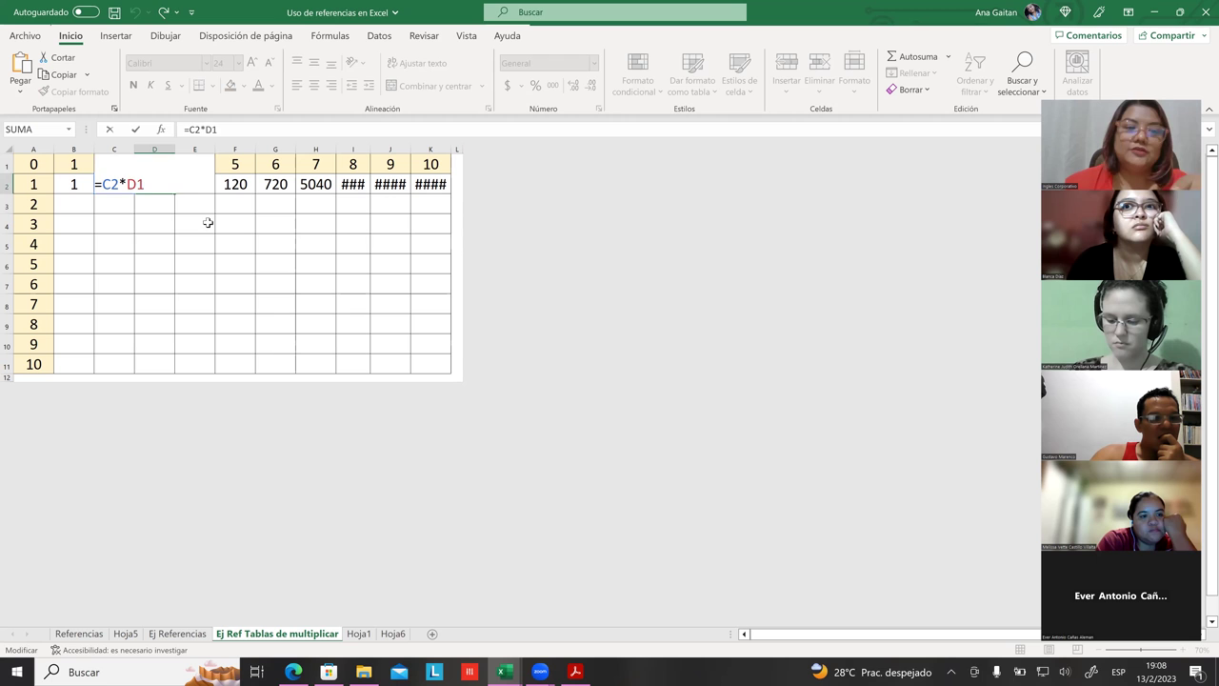
# - Select C2:K3 and delete the wrongly copied results
pyautogui.click(86, 283)
pyautogui.moveTo(103, 181); pyautogui.dragTo(442, 204)
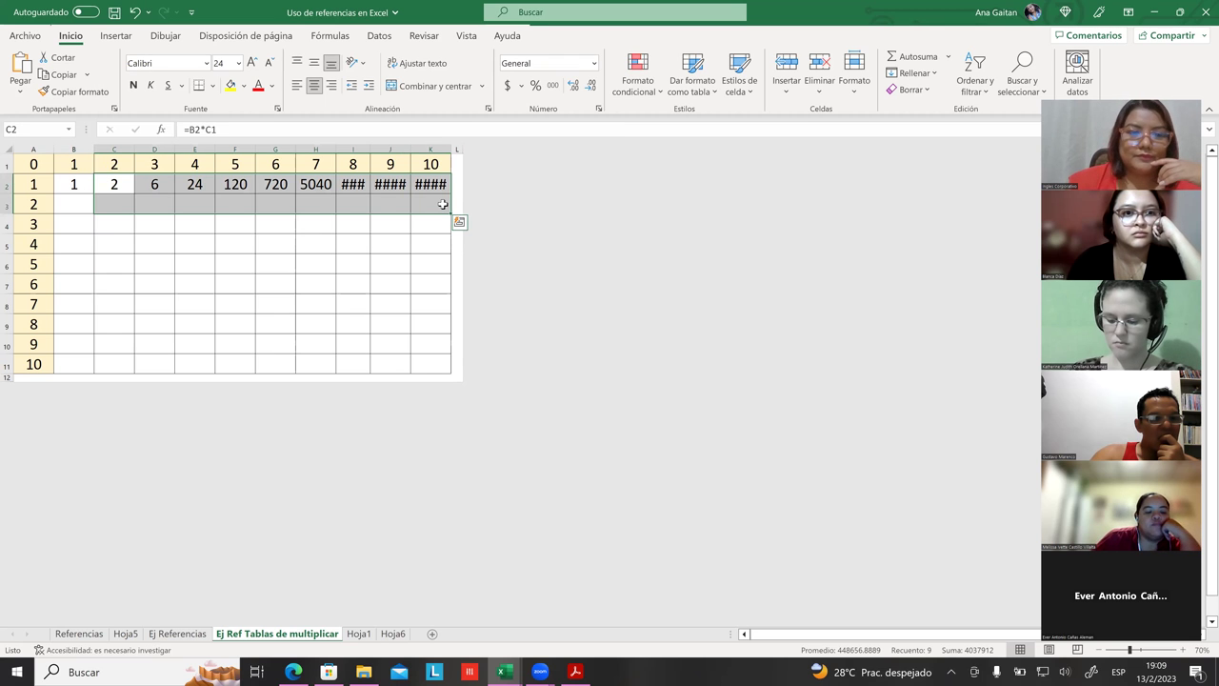
pyautogui.press('Delete')
# - Change B2 to =$A$2*B1 with F4 and fill it to K2, giving 1 through 10
pyautogui.click(352, 223)
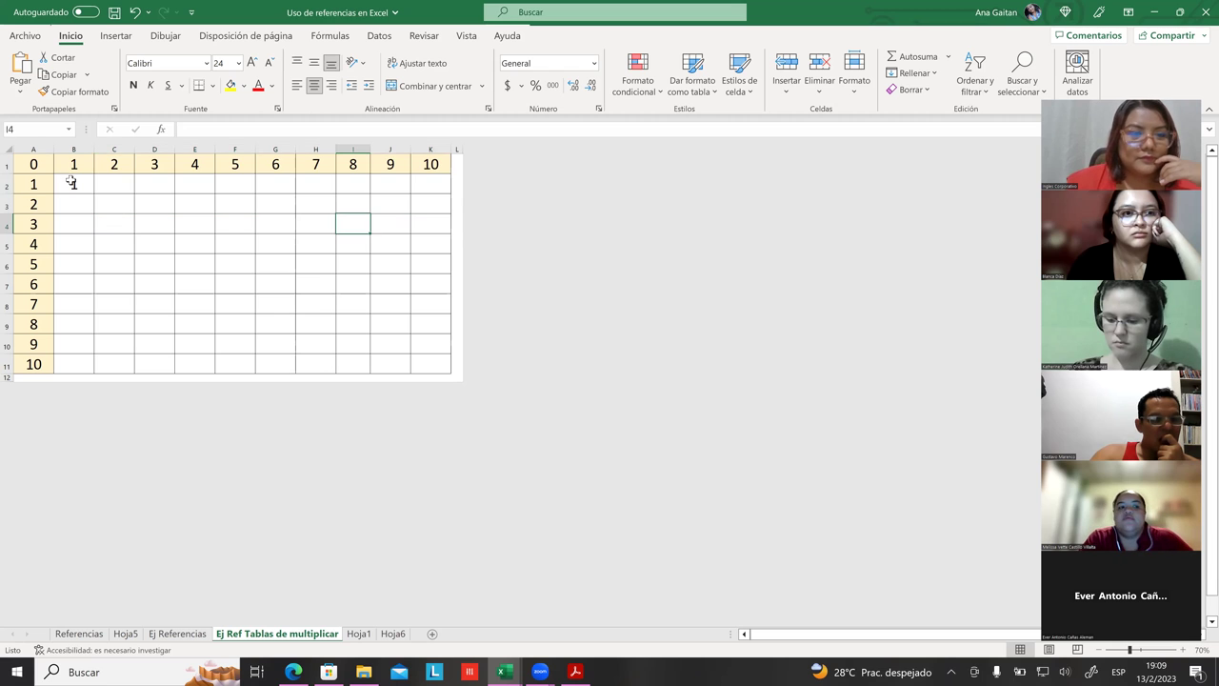
pyautogui.doubleClick(75, 182)
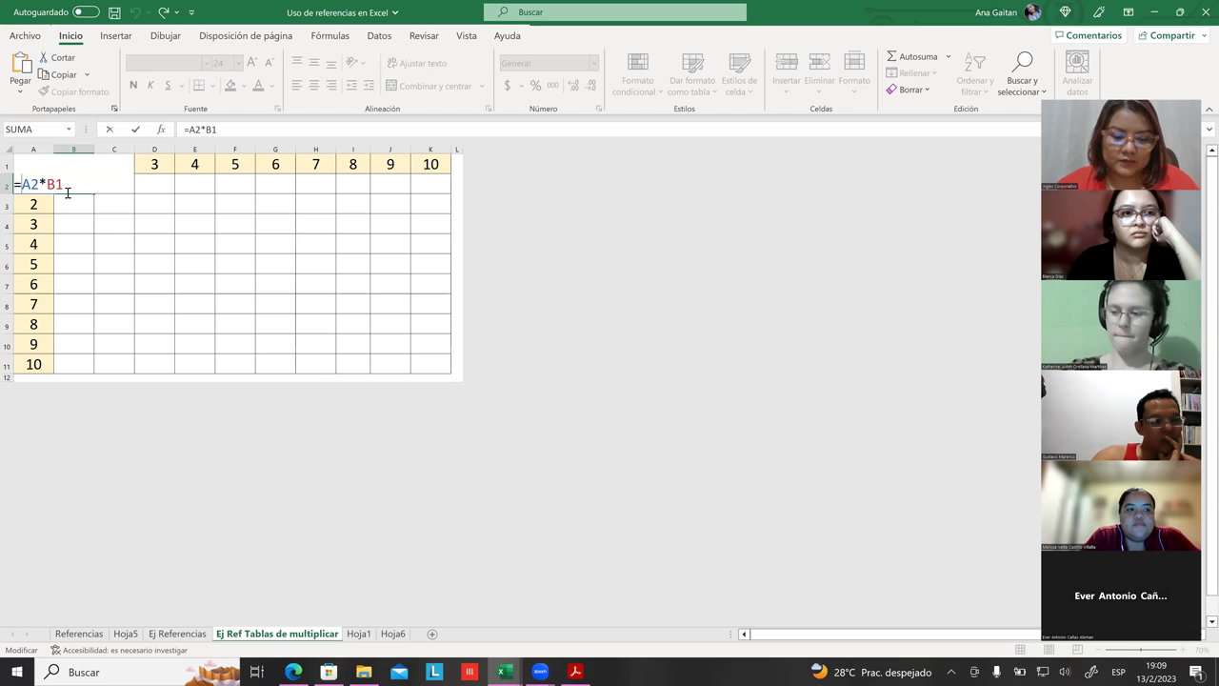
pyautogui.press('F4')
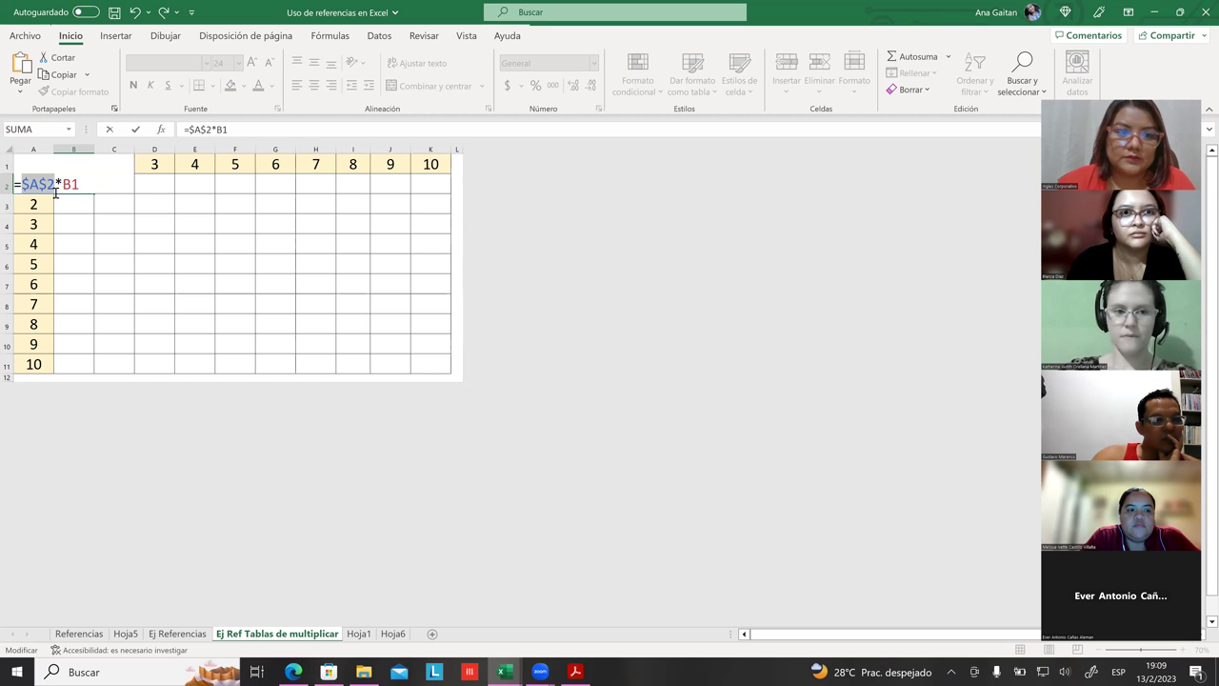
pyautogui.press('Return')
pyautogui.click(74, 183)
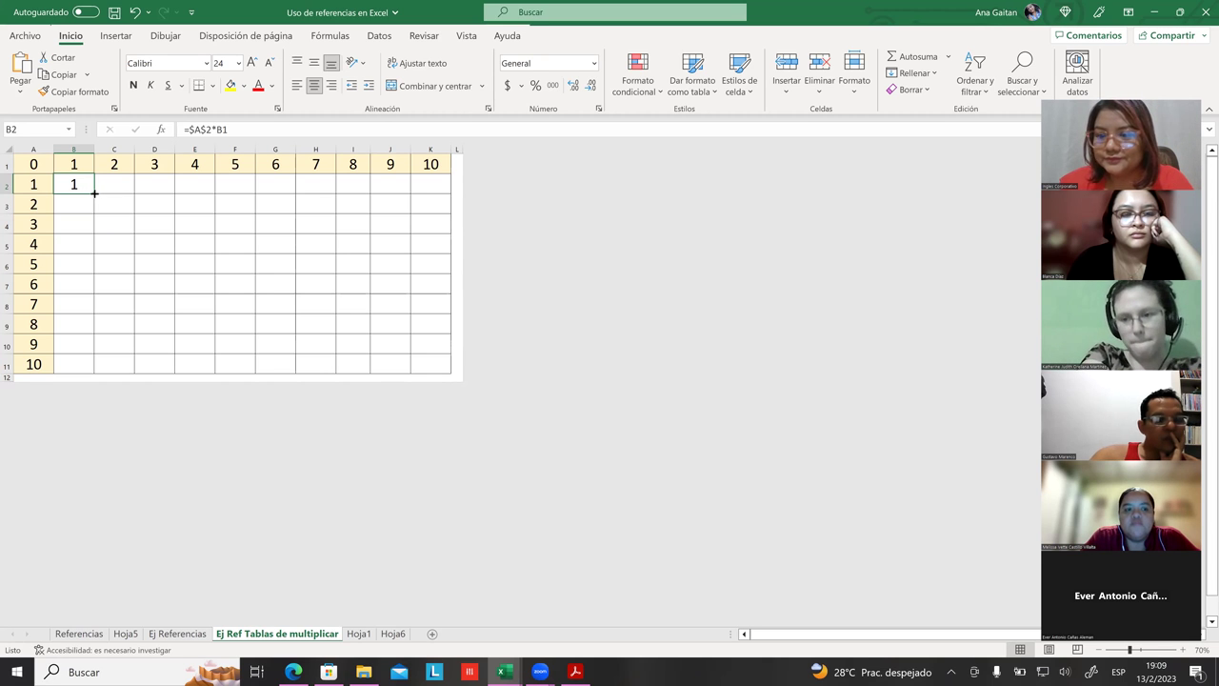
pyautogui.moveTo(95, 191)
pyautogui.mouseDown()
pyautogui.moveTo(461, 229)
pyautogui.moveTo(449, 232)
pyautogui.mouseUp()
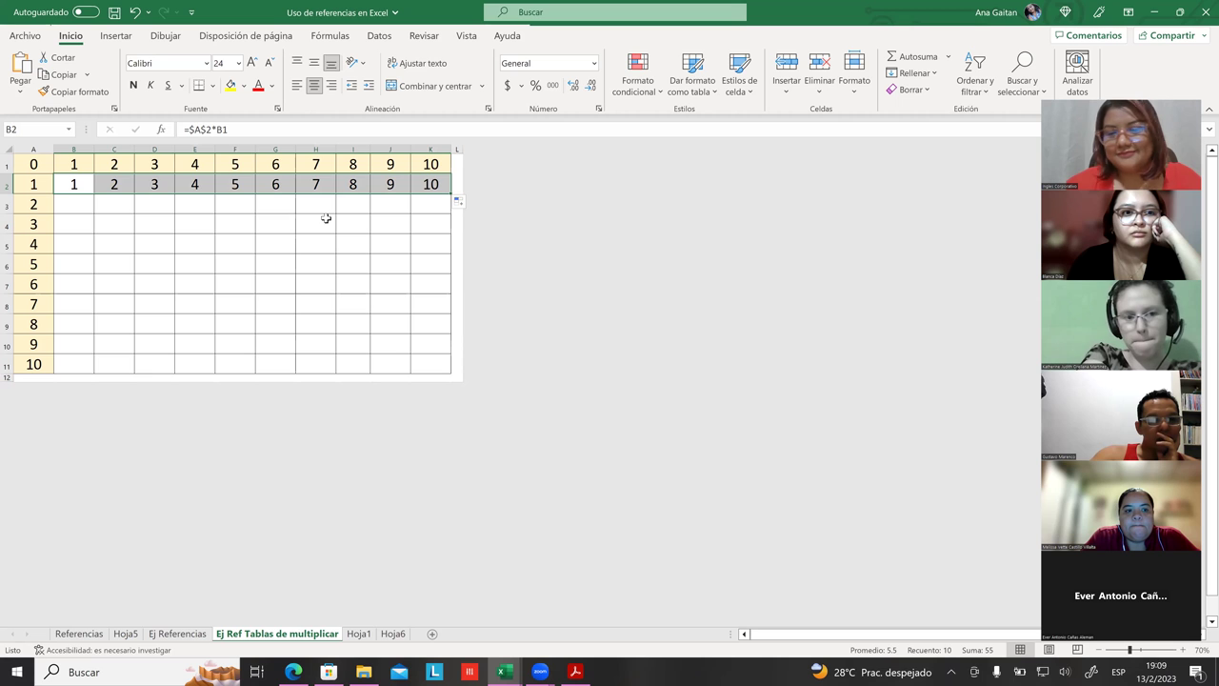
pyautogui.click(429, 187)
pyautogui.click(393, 214)
pyautogui.click(428, 186)
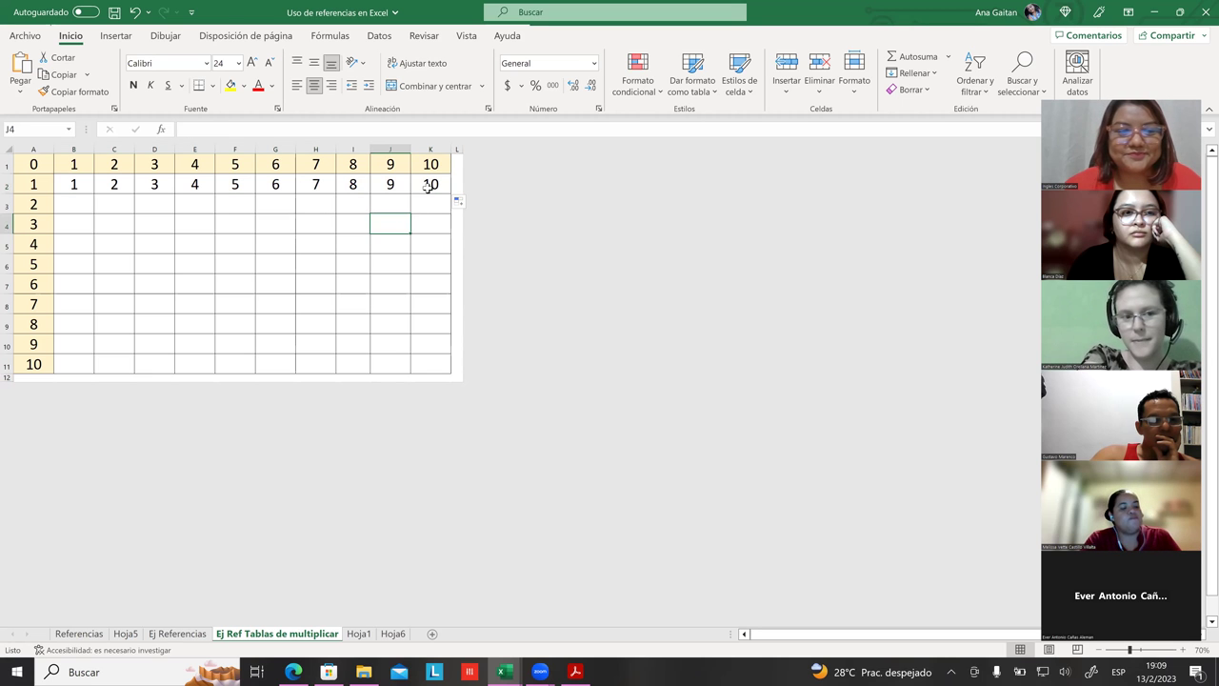
pyautogui.doubleClick(428, 186)
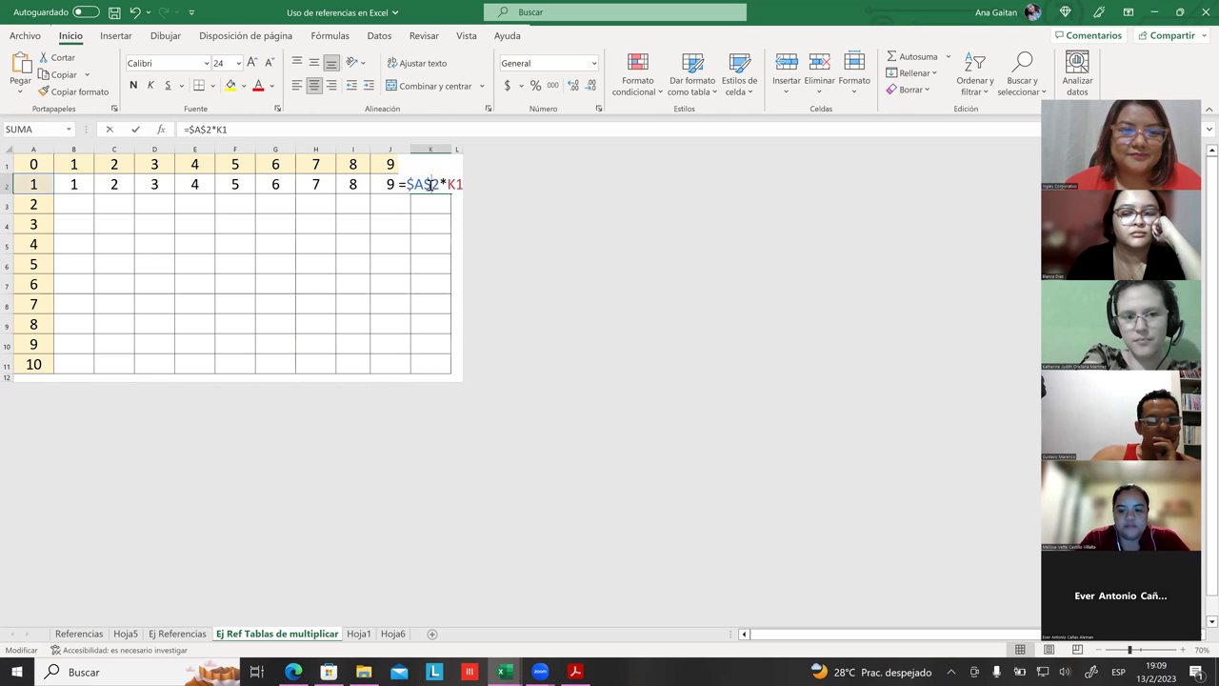
pyautogui.press('Return')
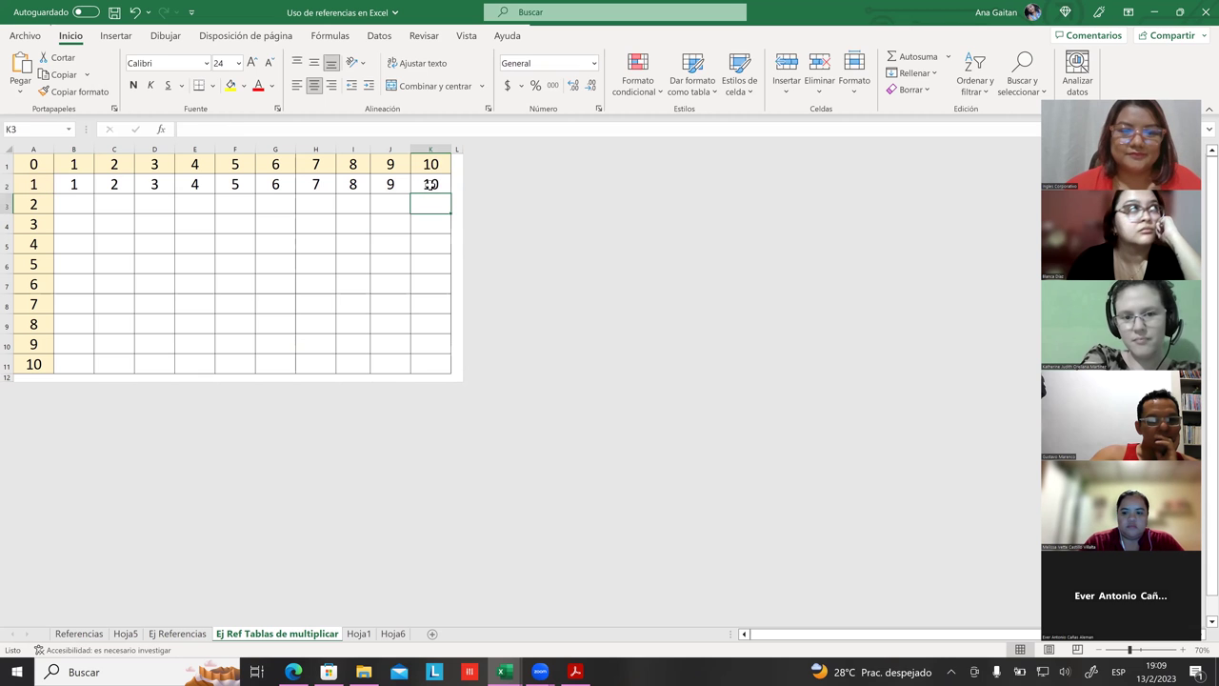
pyautogui.scroll(-2, 424, 234)
pyautogui.scroll(-3, 444, 246)
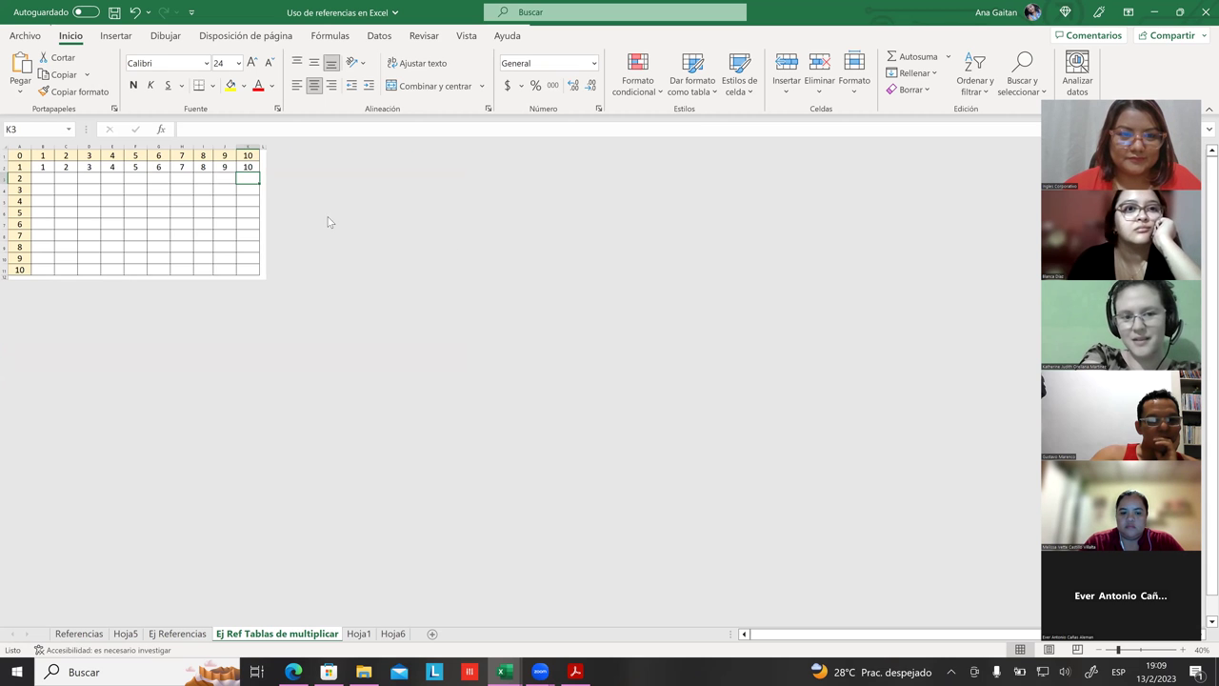
pyautogui.doubleClick(248, 166)
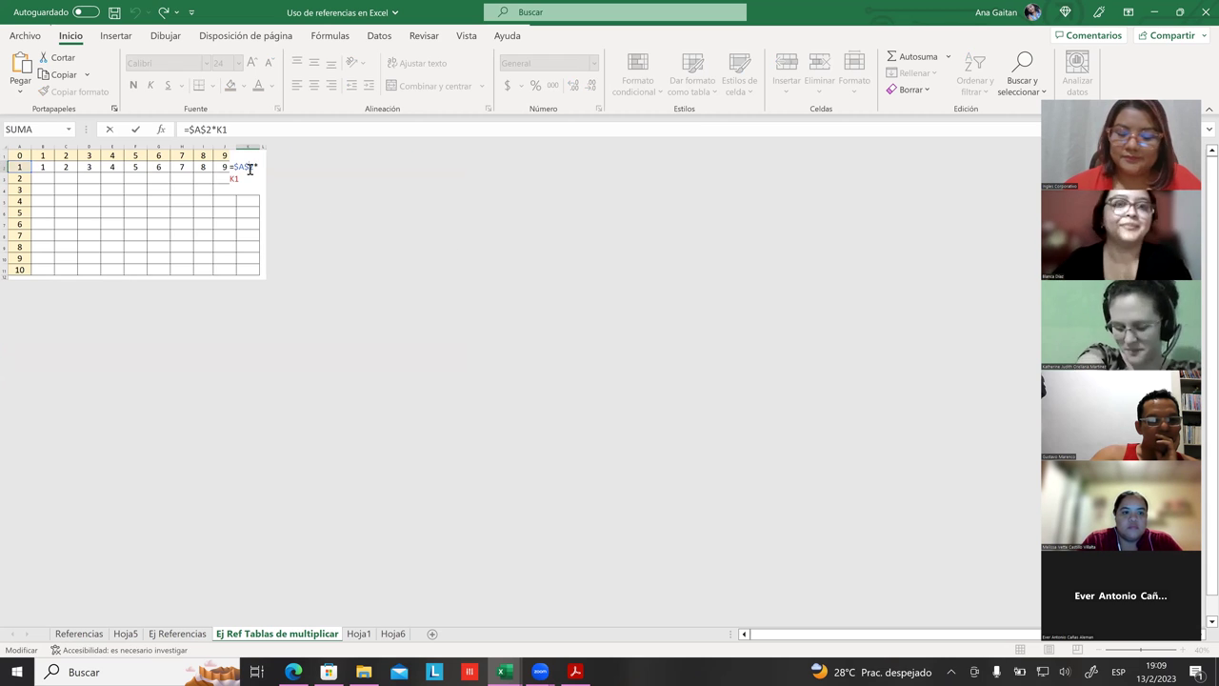
pyautogui.click(225, 222)
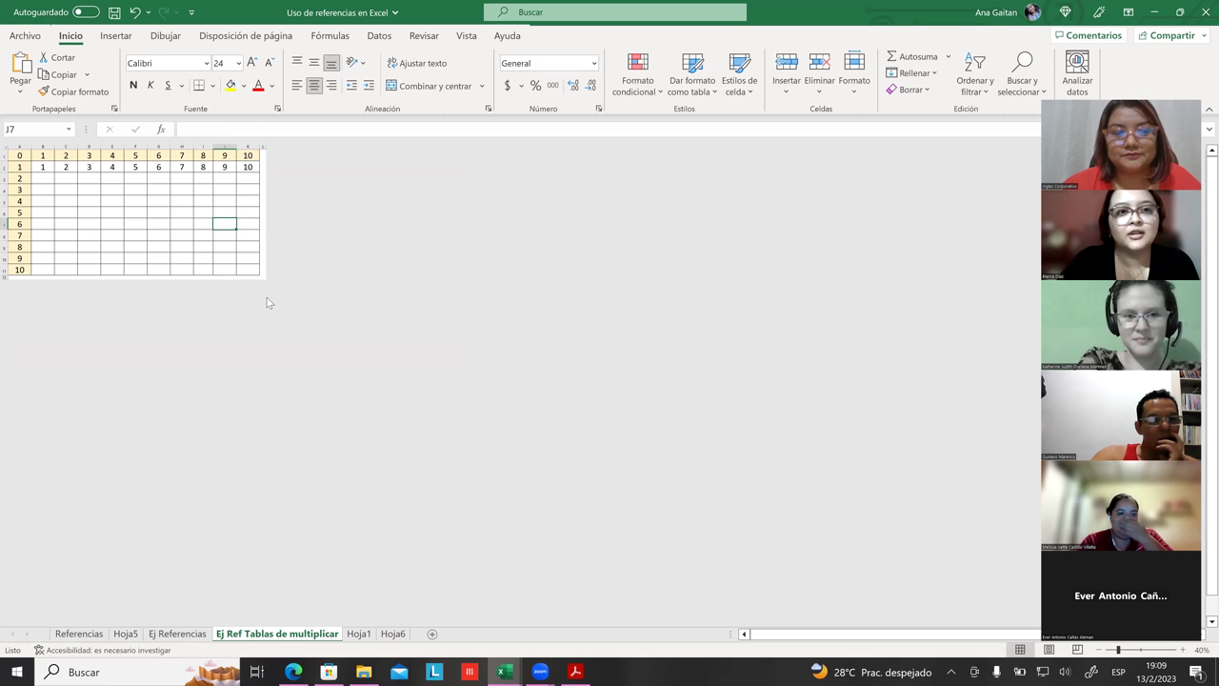
pyautogui.scroll(3, 266, 297)
pyautogui.doubleClick(278, 193)
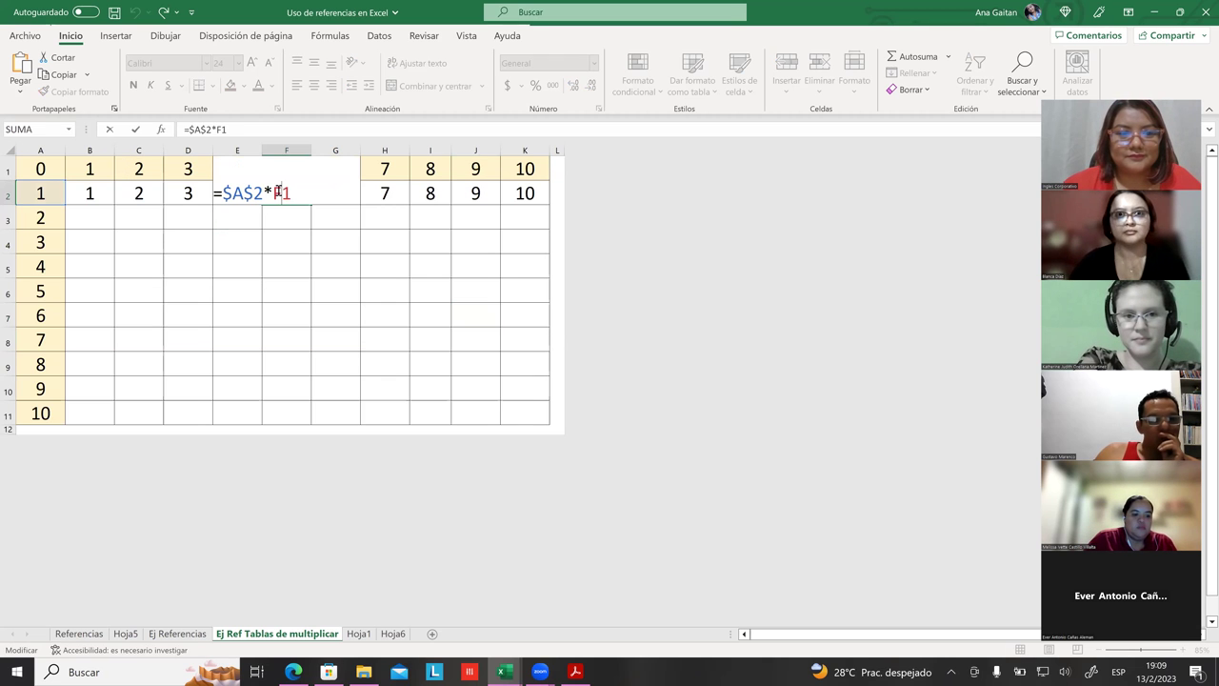
pyautogui.press('Return')
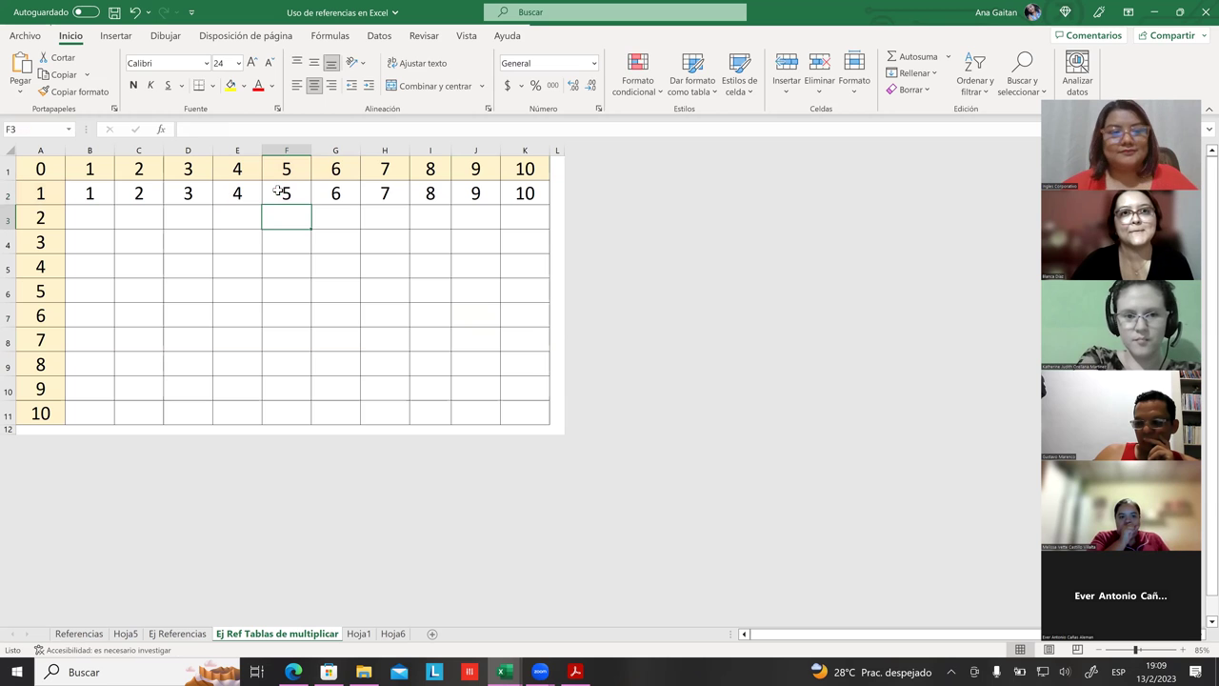
pyautogui.scroll(2, 316, 235)
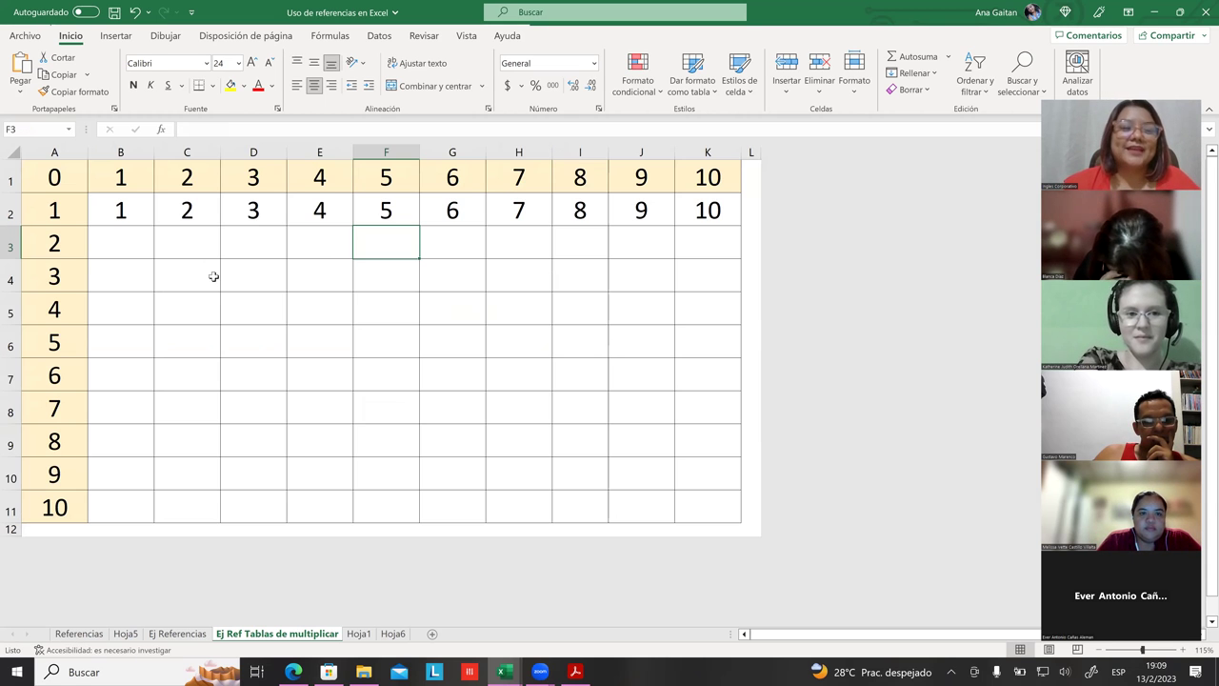
pyautogui.click(611, 338)
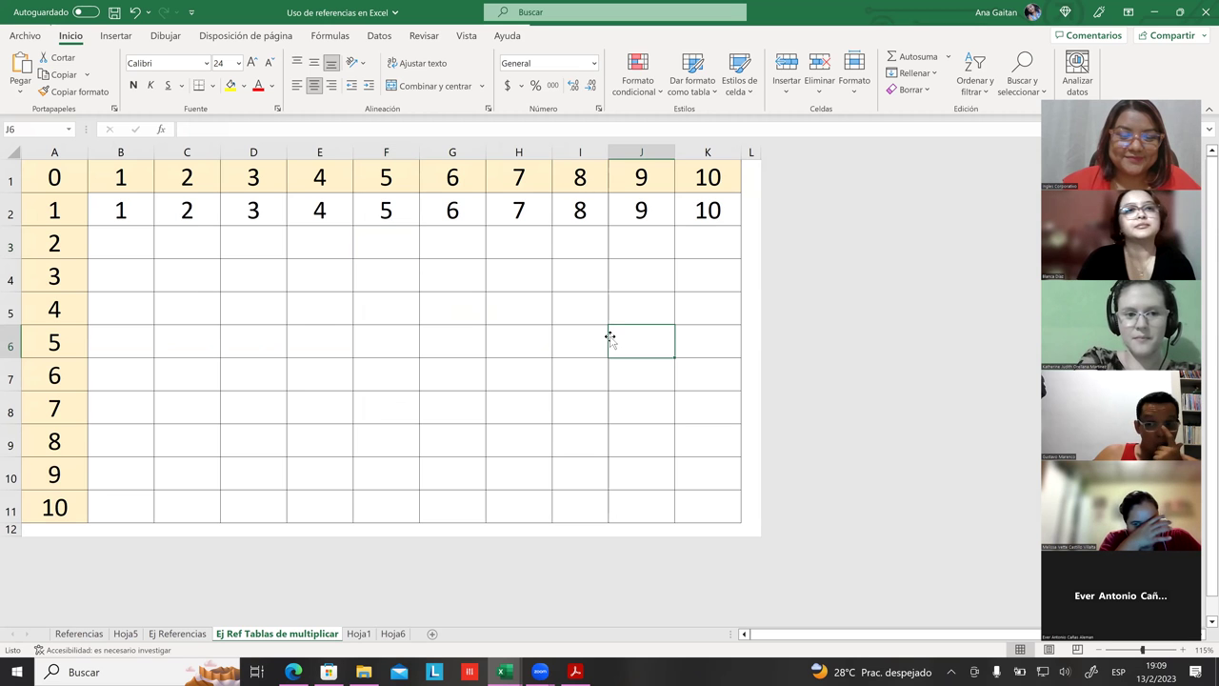
pyautogui.click(119, 247)
pyautogui.click(272, 254)
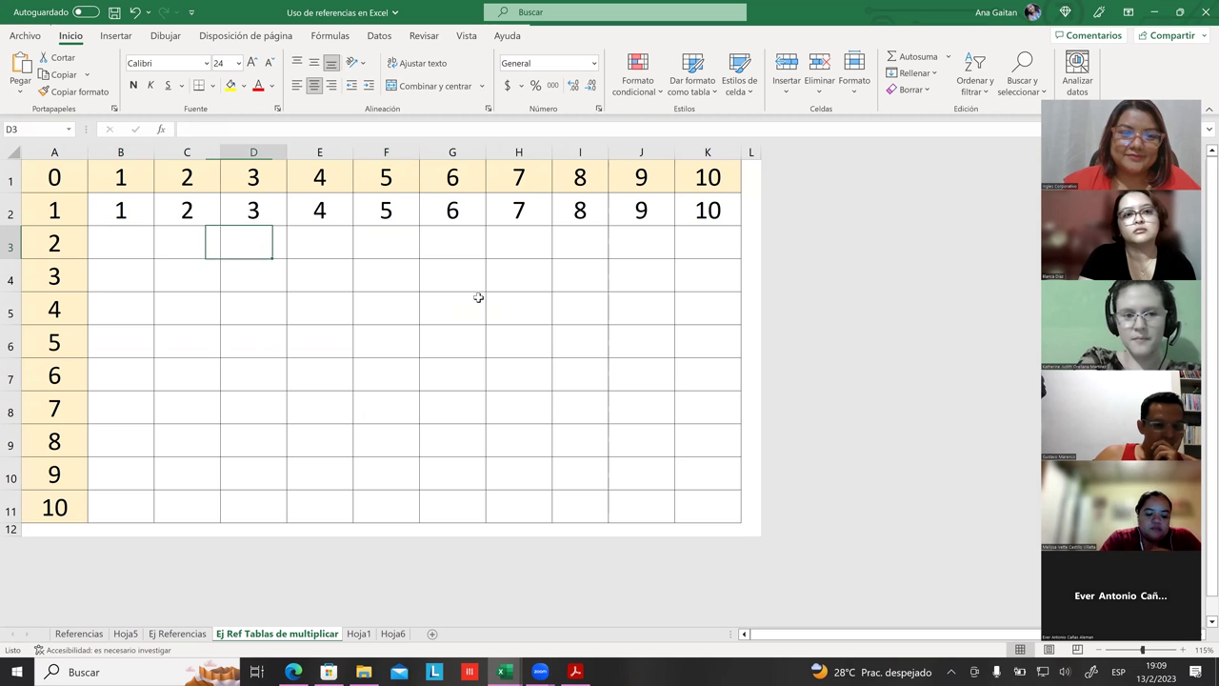
pyautogui.click(505, 315)
pyautogui.click(523, 336)
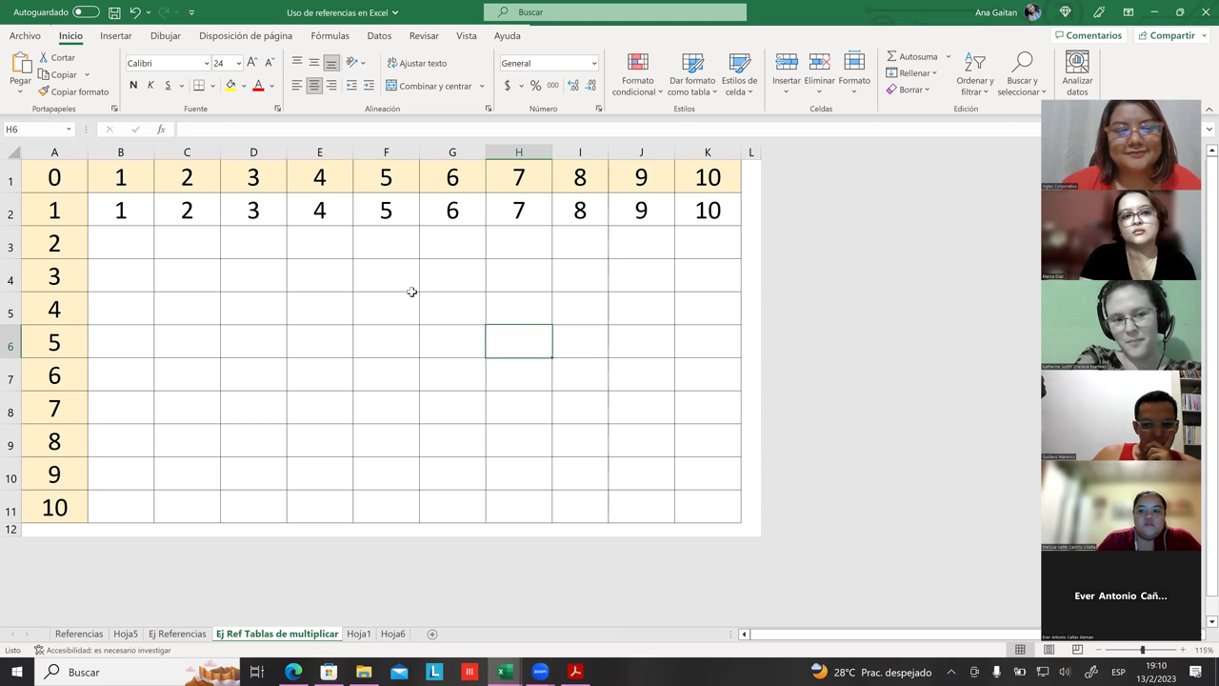
pyautogui.click(128, 210)
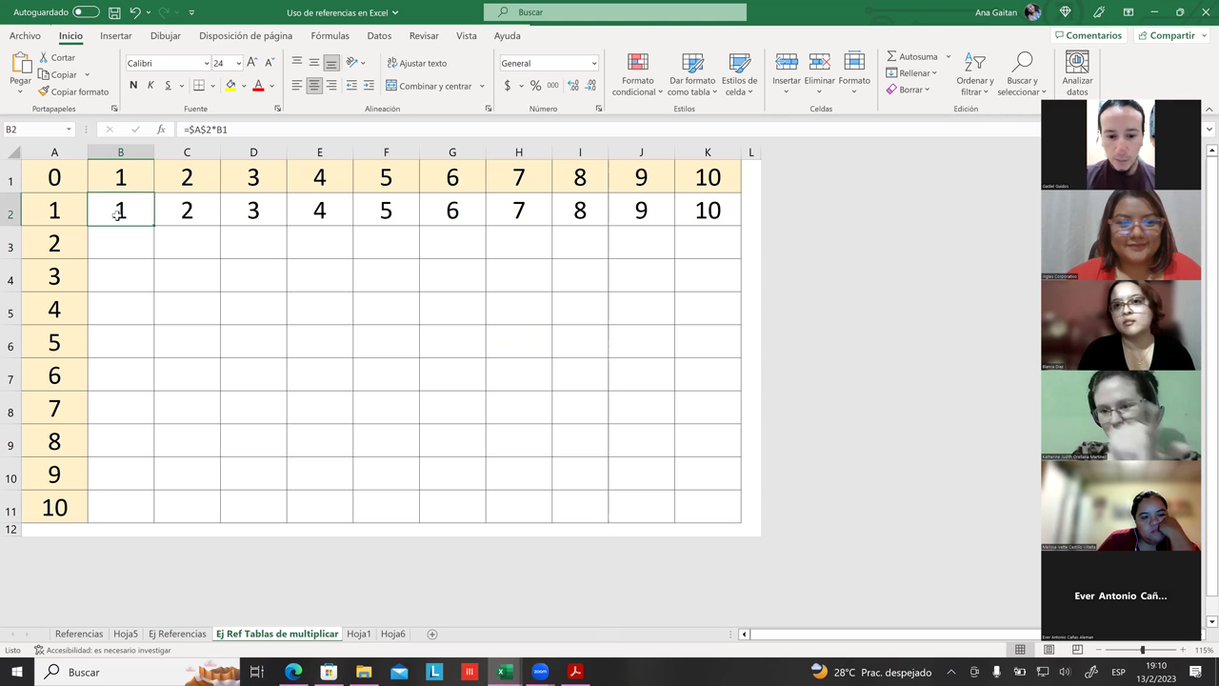
pyautogui.doubleClick(121, 212)
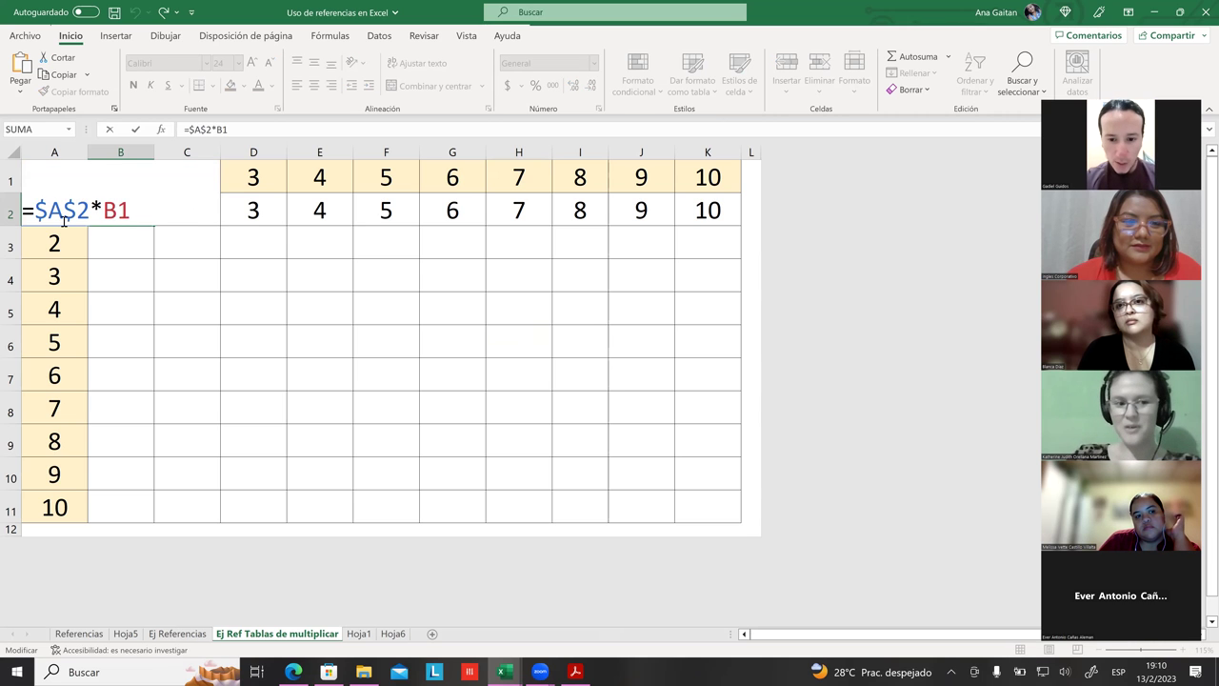
pyautogui.press('Return')
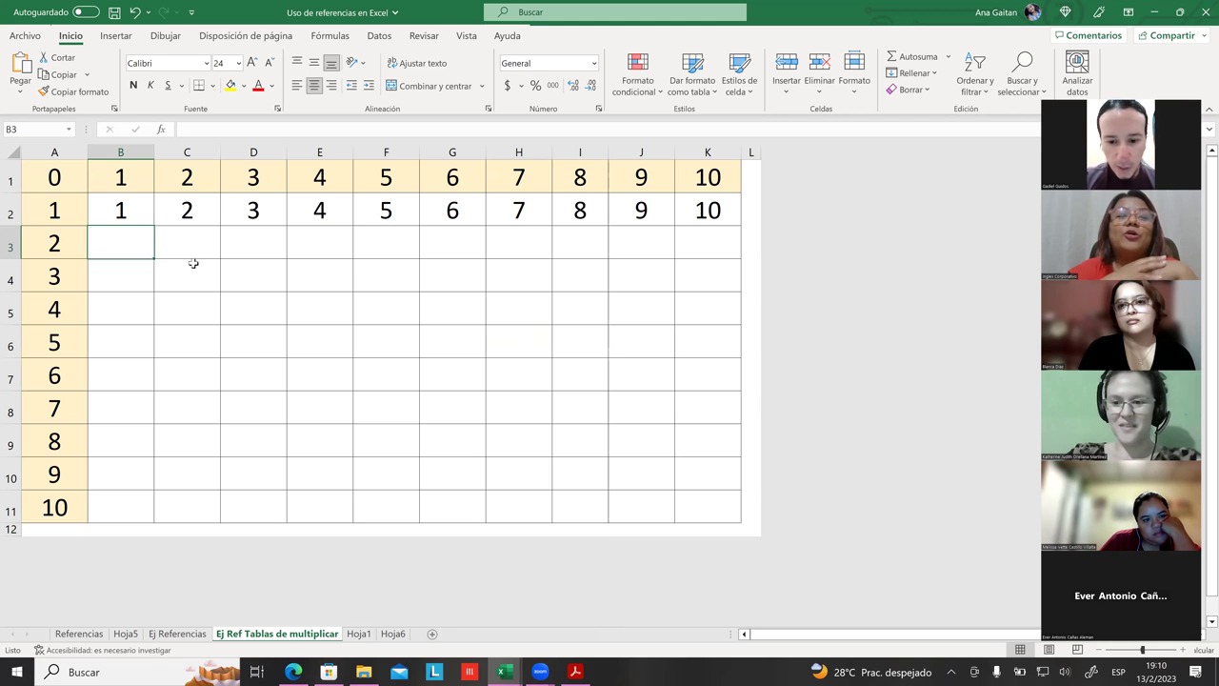
pyautogui.click(109, 205)
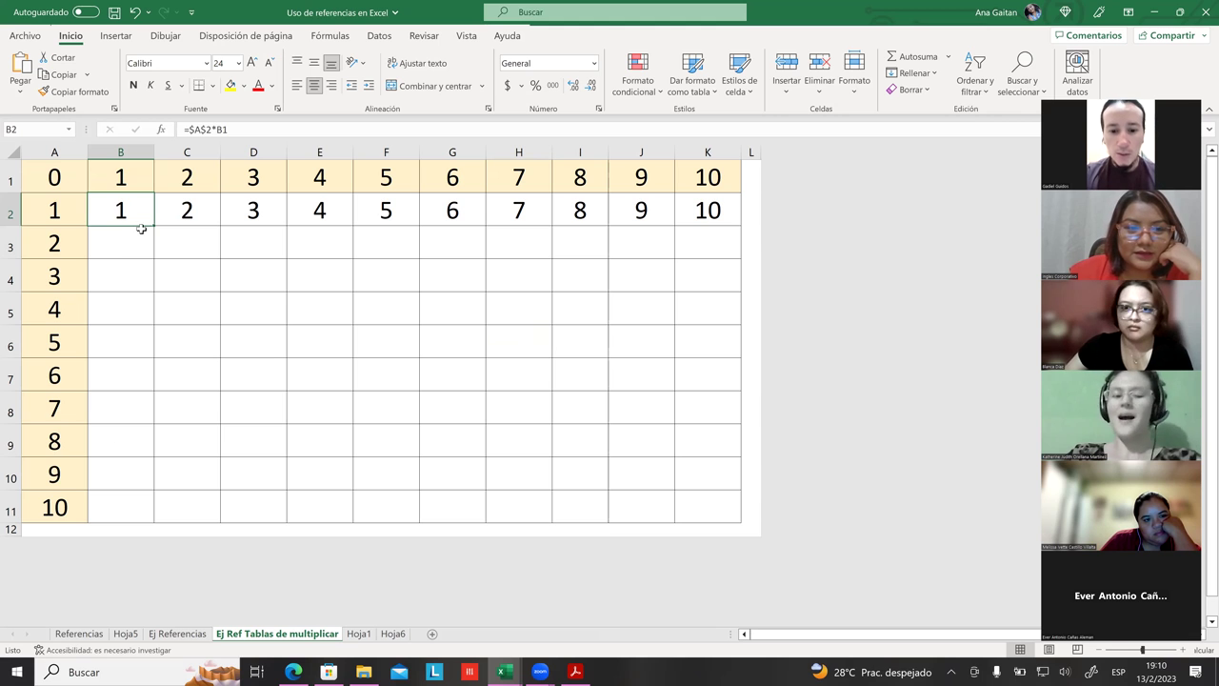
pyautogui.moveTo(153, 225); pyautogui.dragTo(133, 513)
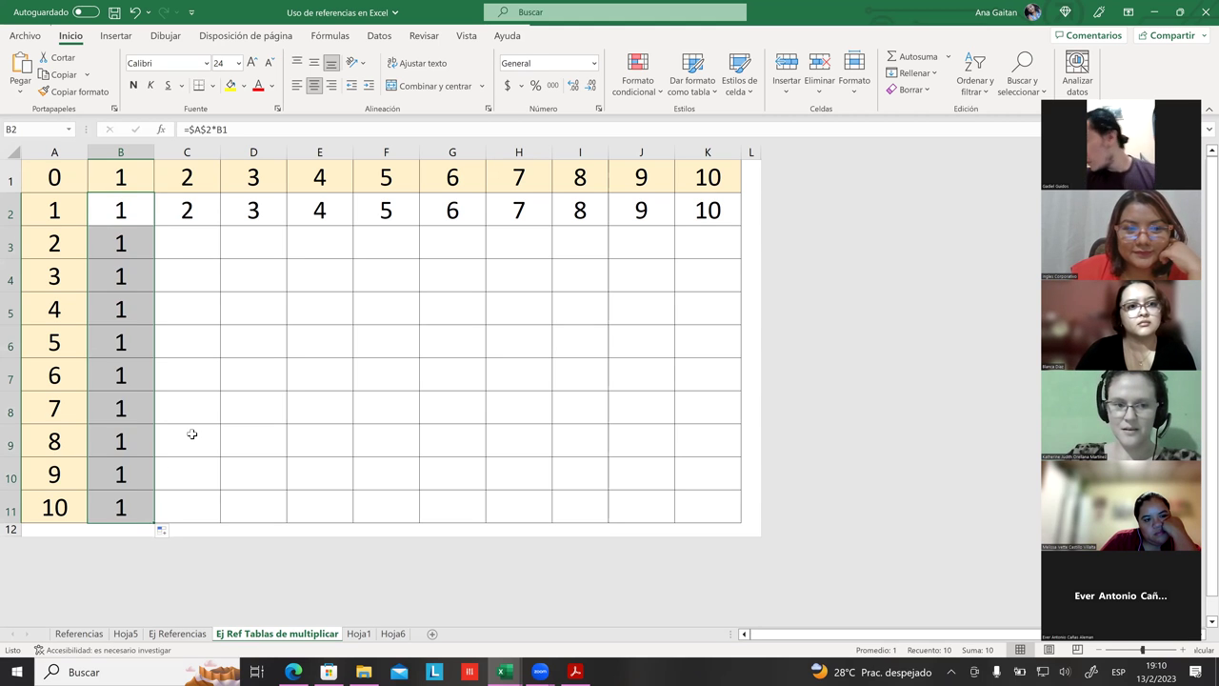
pyautogui.moveTo(216, 345); pyautogui.dragTo(221, 344)
pyautogui.click(133, 220)
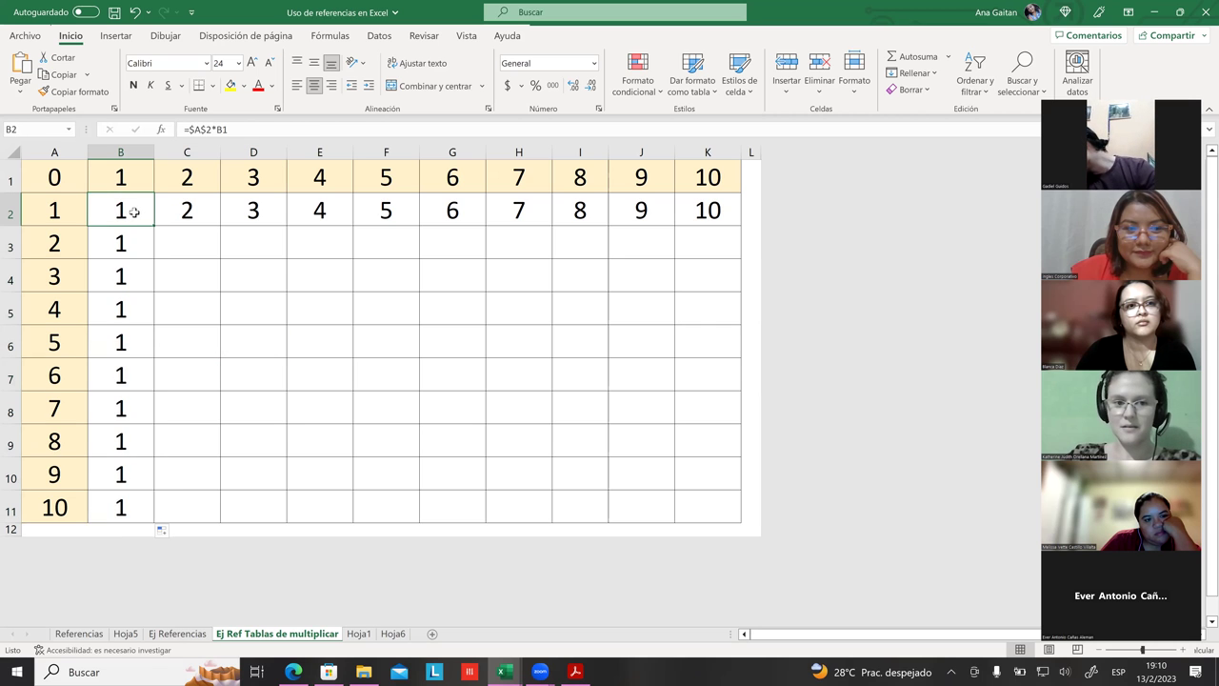
pyautogui.press('Down')
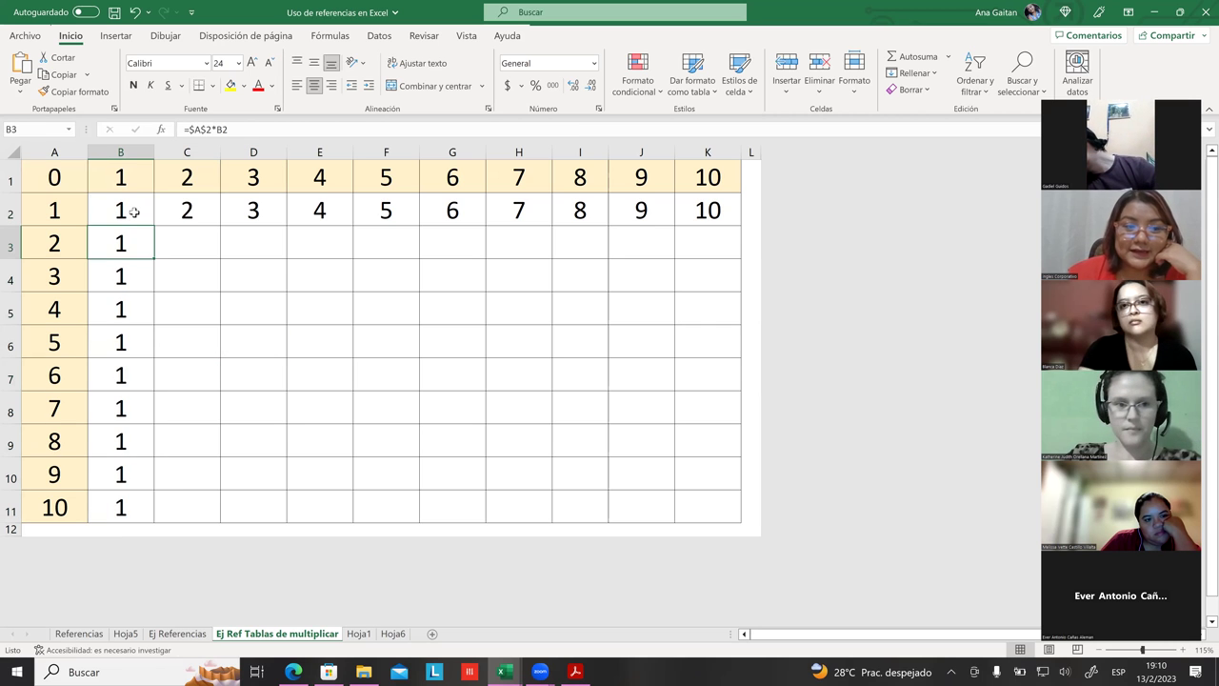
pyautogui.click(133, 213)
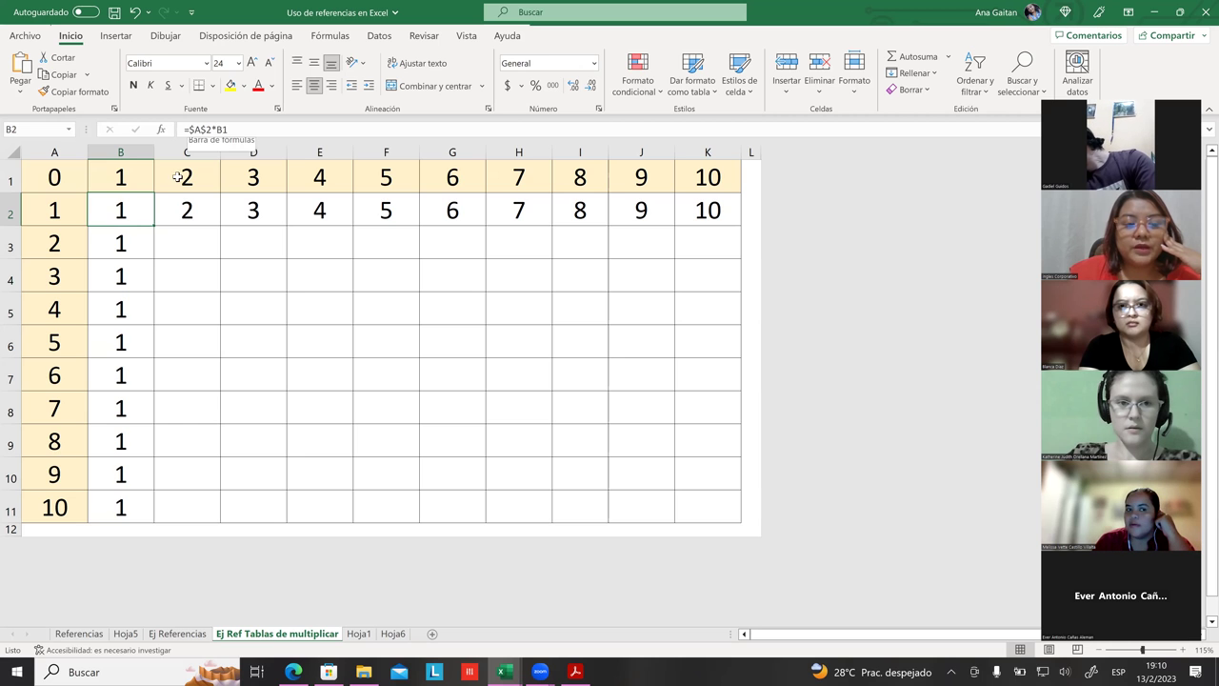
pyautogui.click(56, 209)
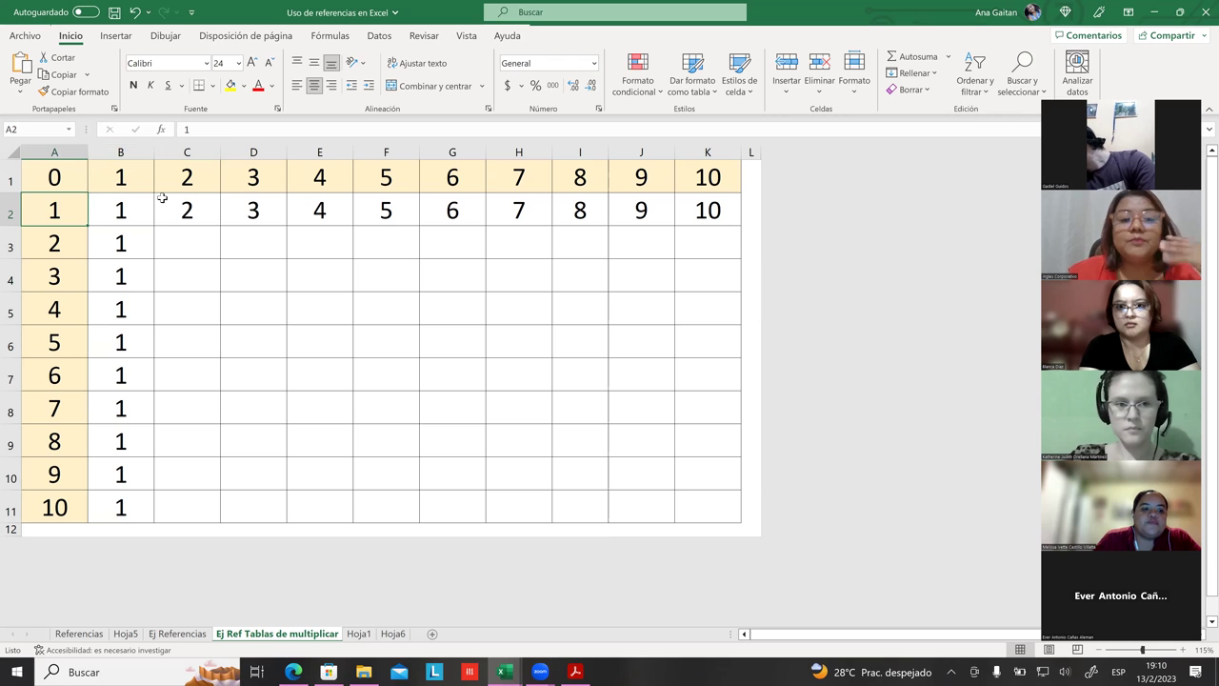
pyautogui.click(155, 237)
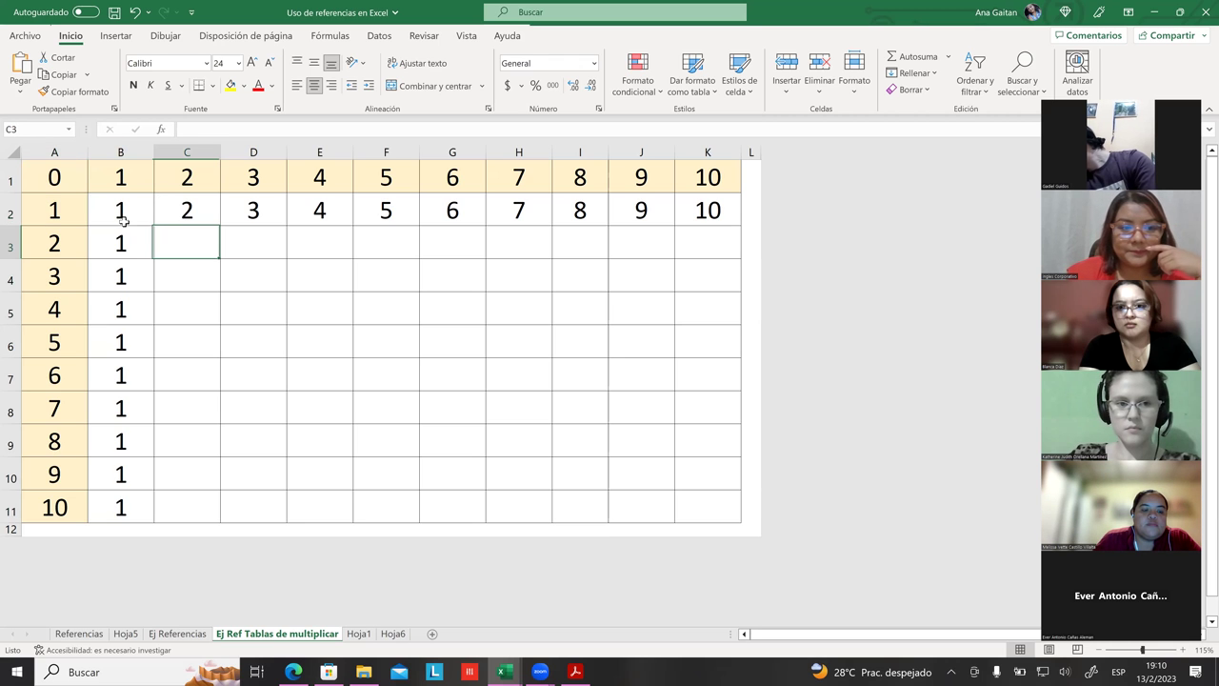
pyautogui.click(122, 215)
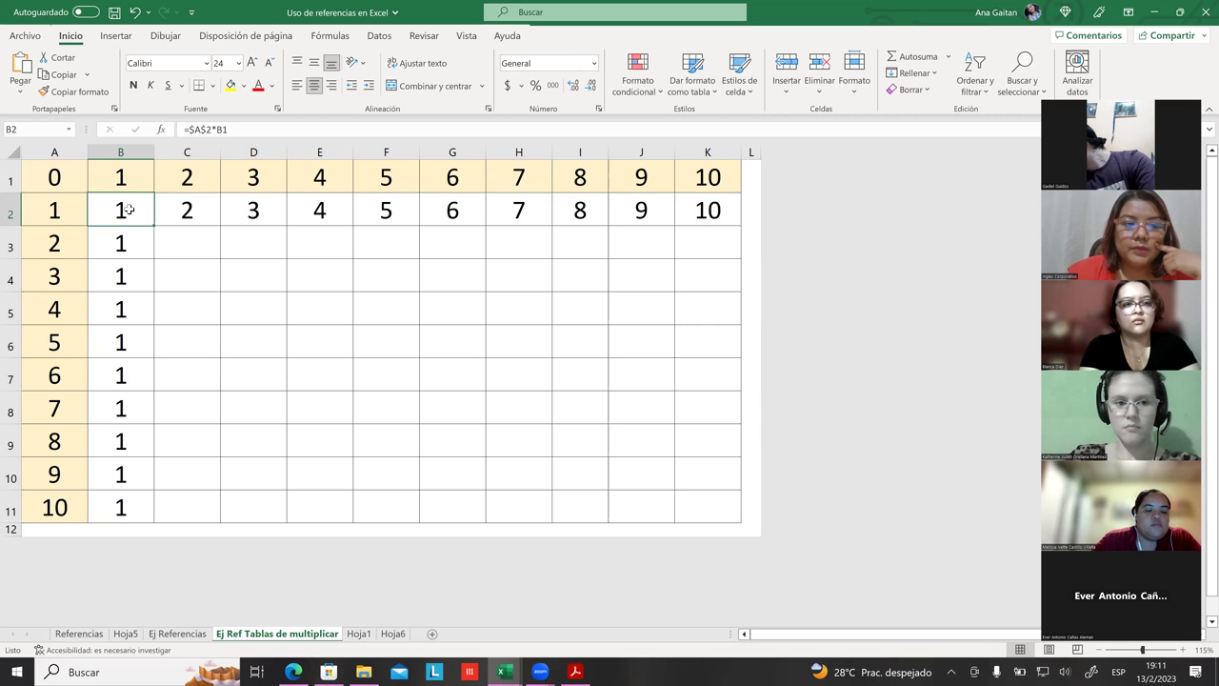
# - Open the formulas in B3, B4 and B6 to inspect their references
pyautogui.doubleClick(121, 243)
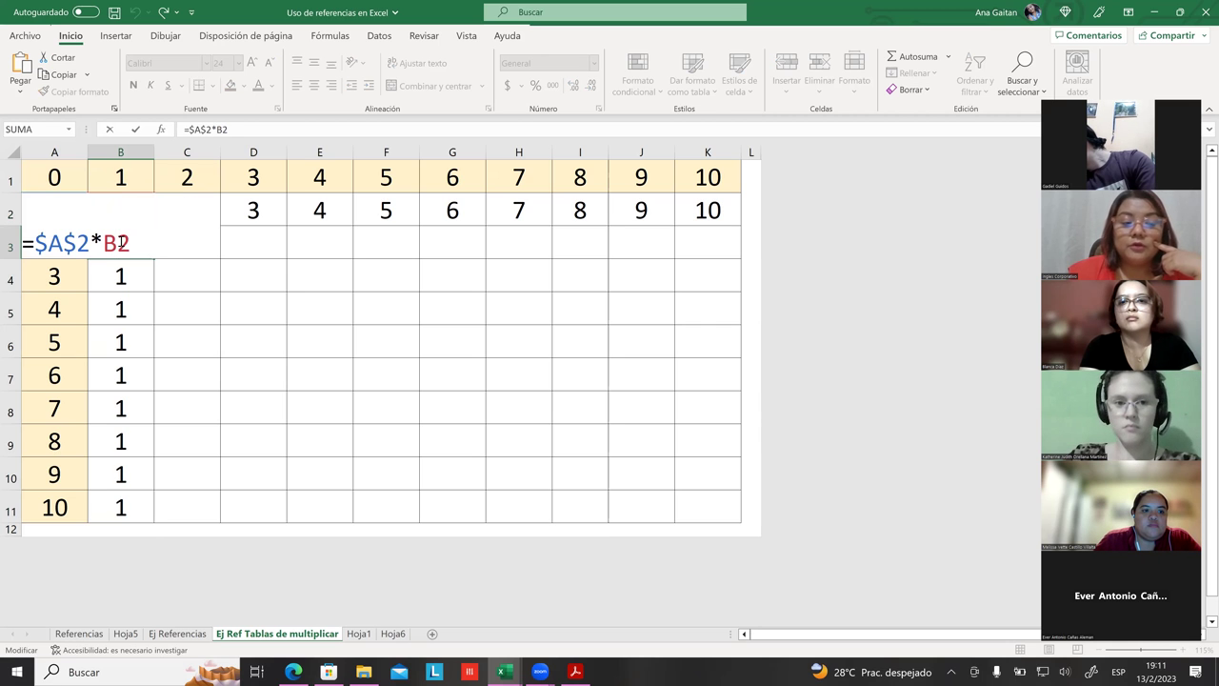
pyautogui.press('Escape')
pyautogui.click(121, 276)
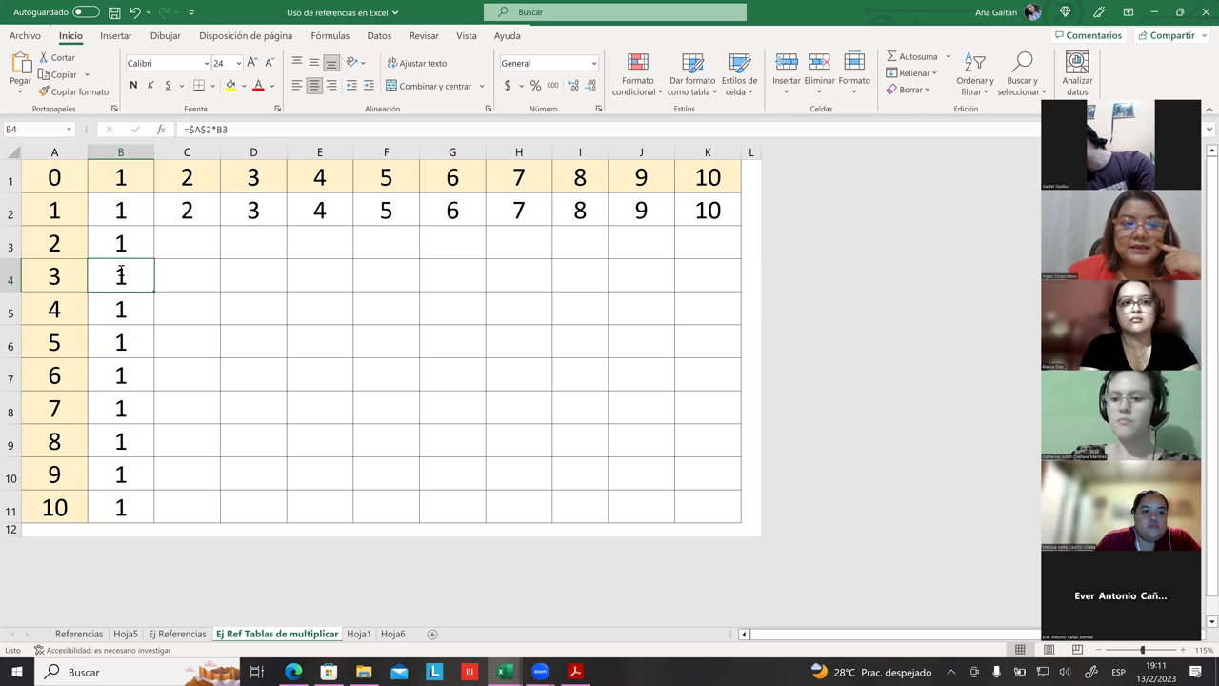
pyautogui.doubleClick(121, 276)
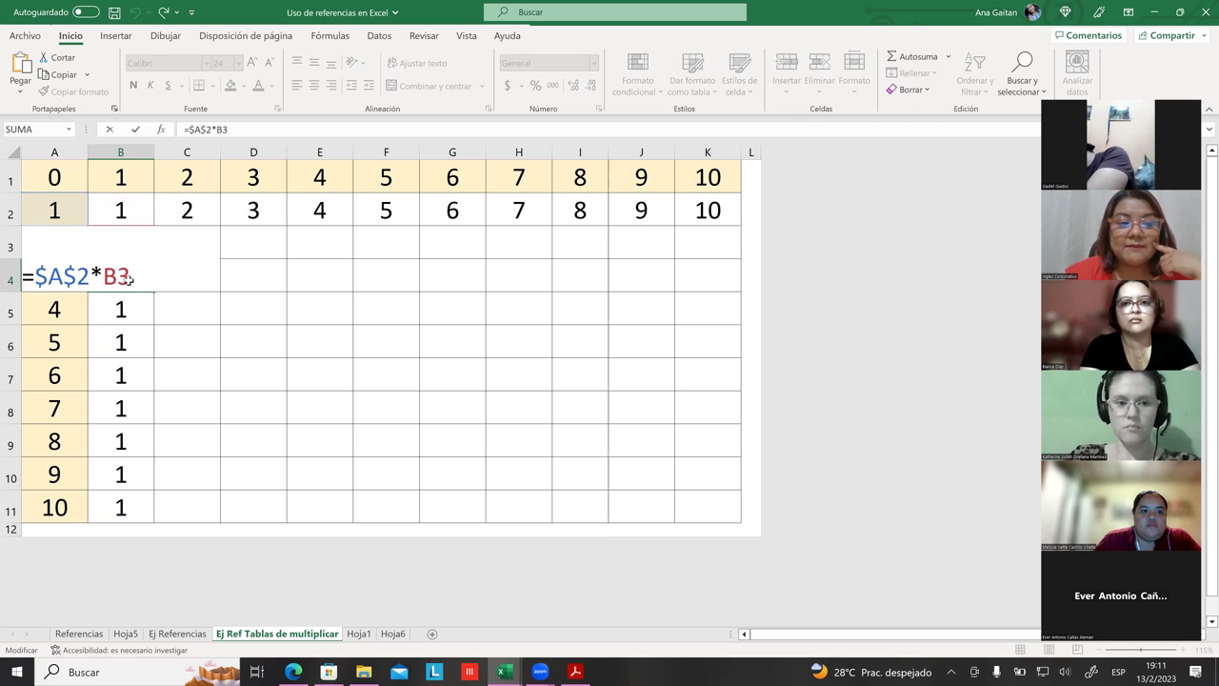
pyautogui.press('Return')
pyautogui.doubleClick(133, 339)
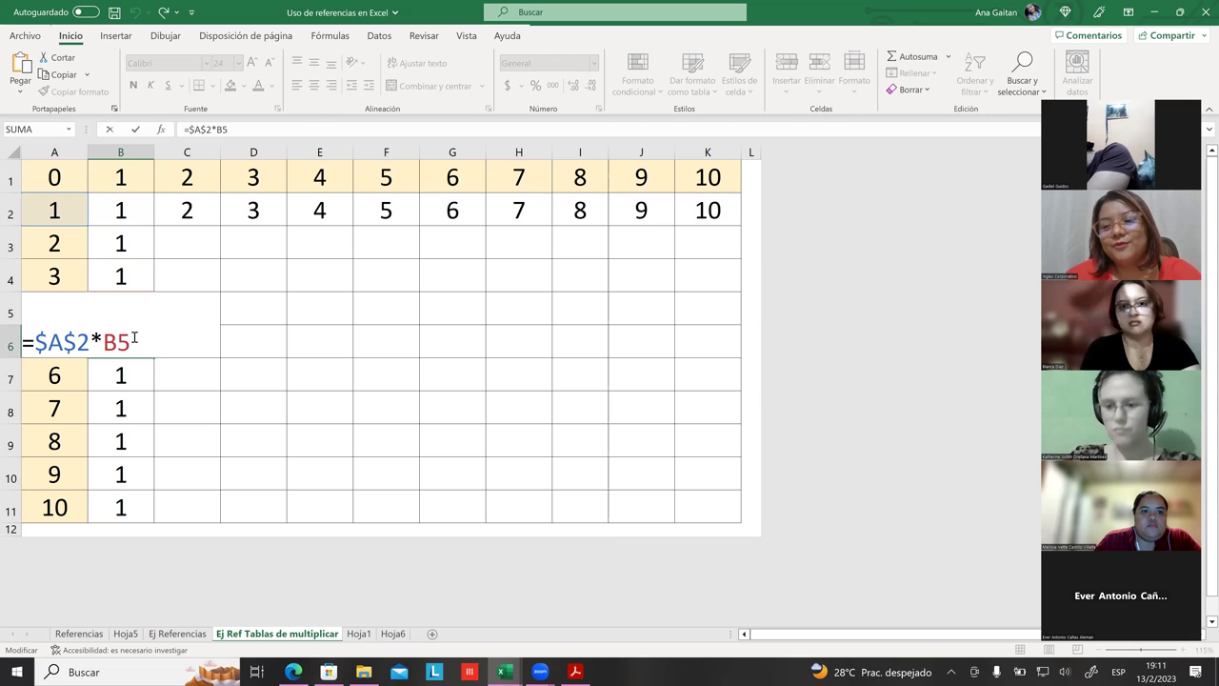
pyautogui.click(128, 215)
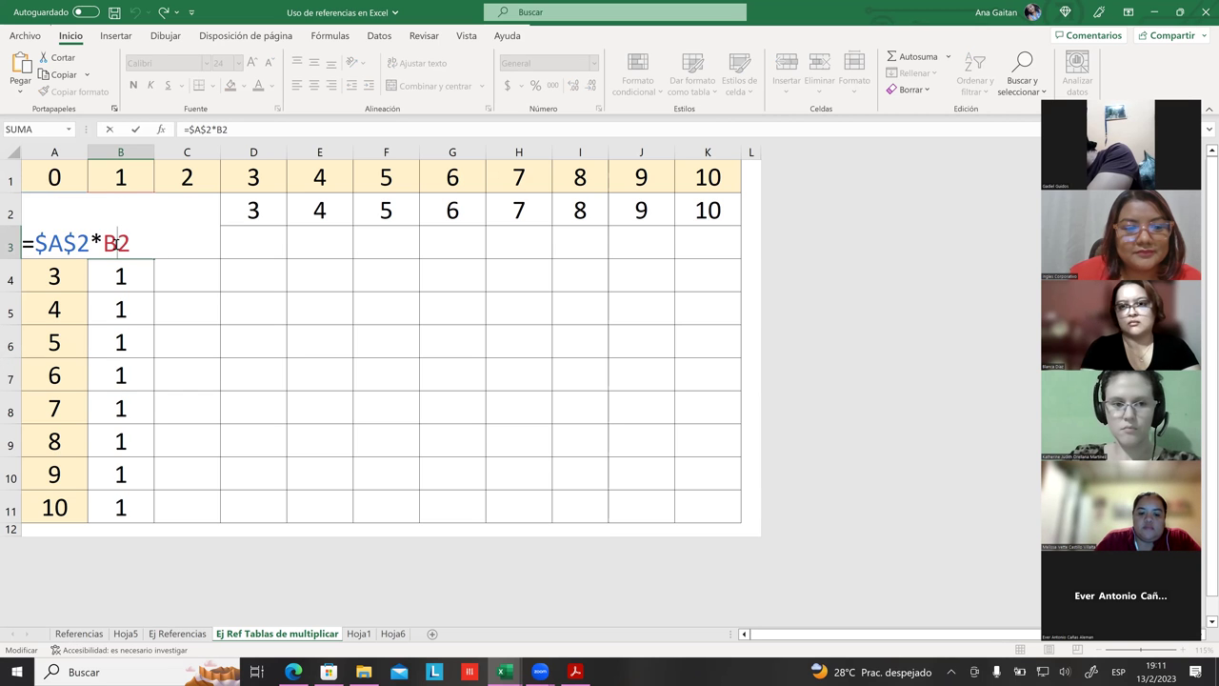
pyautogui.press('Return')
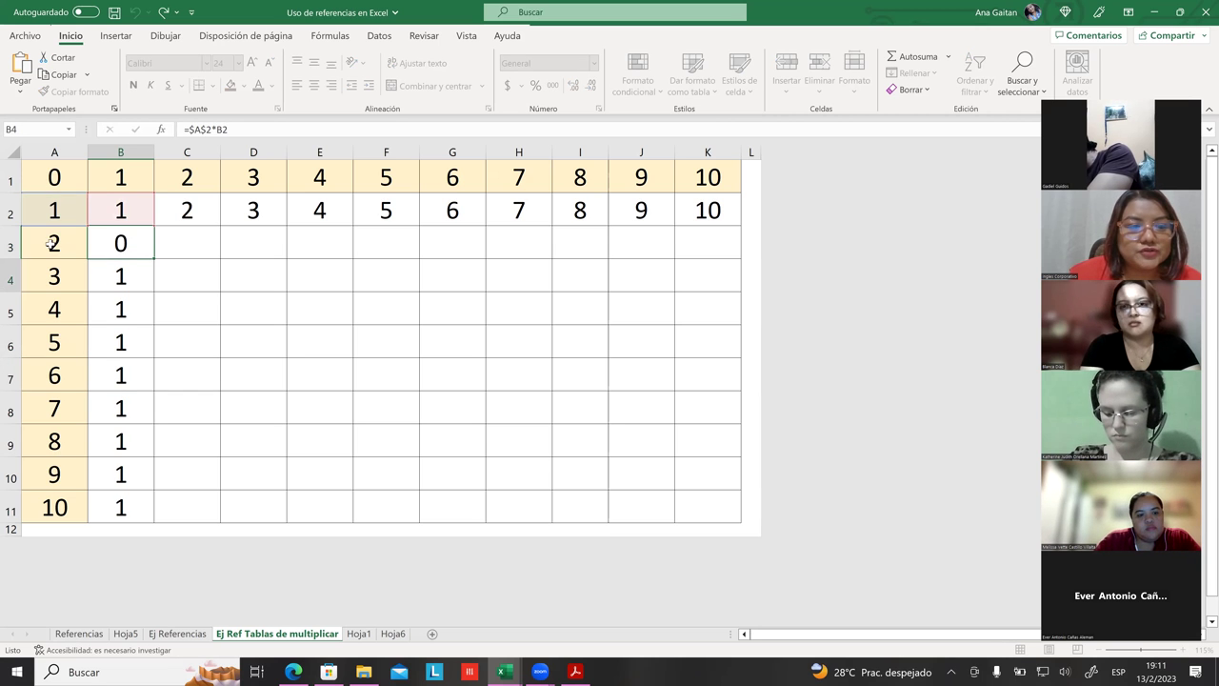
# - Check A3 and A1, then reopen the B2 and B3 formulas
pyautogui.click(60, 240)
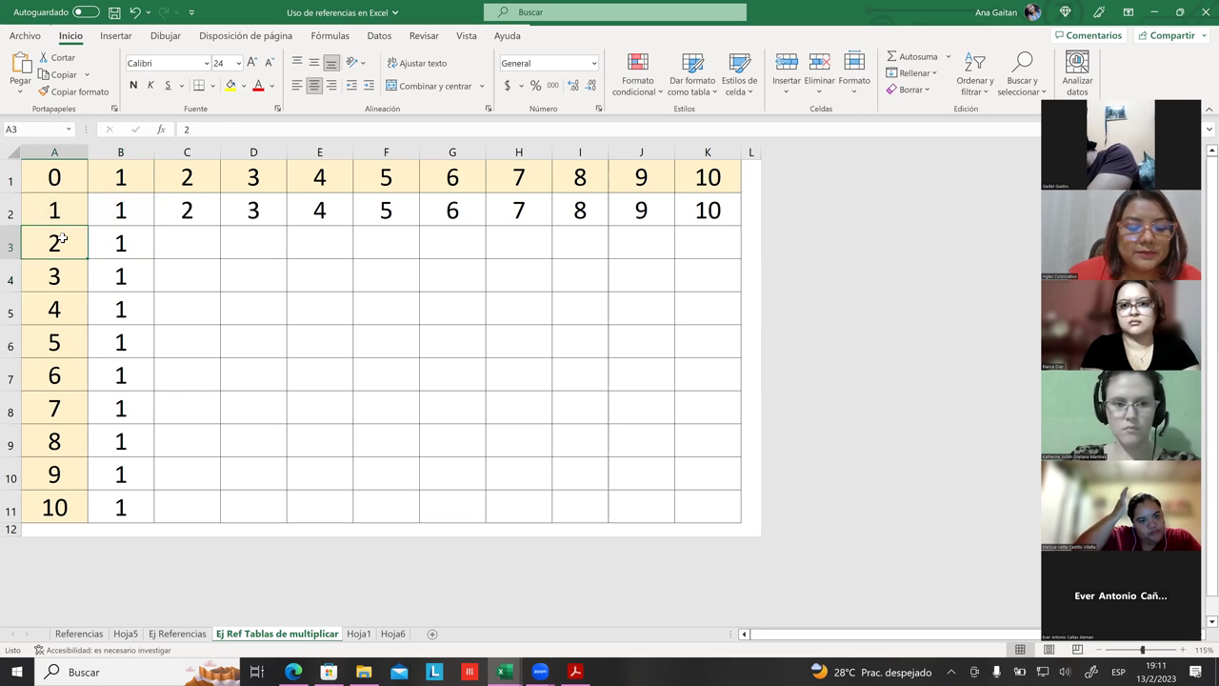
pyautogui.keyDown('ctrl'); pyautogui.click(120, 209); pyautogui.keyUp('ctrl')
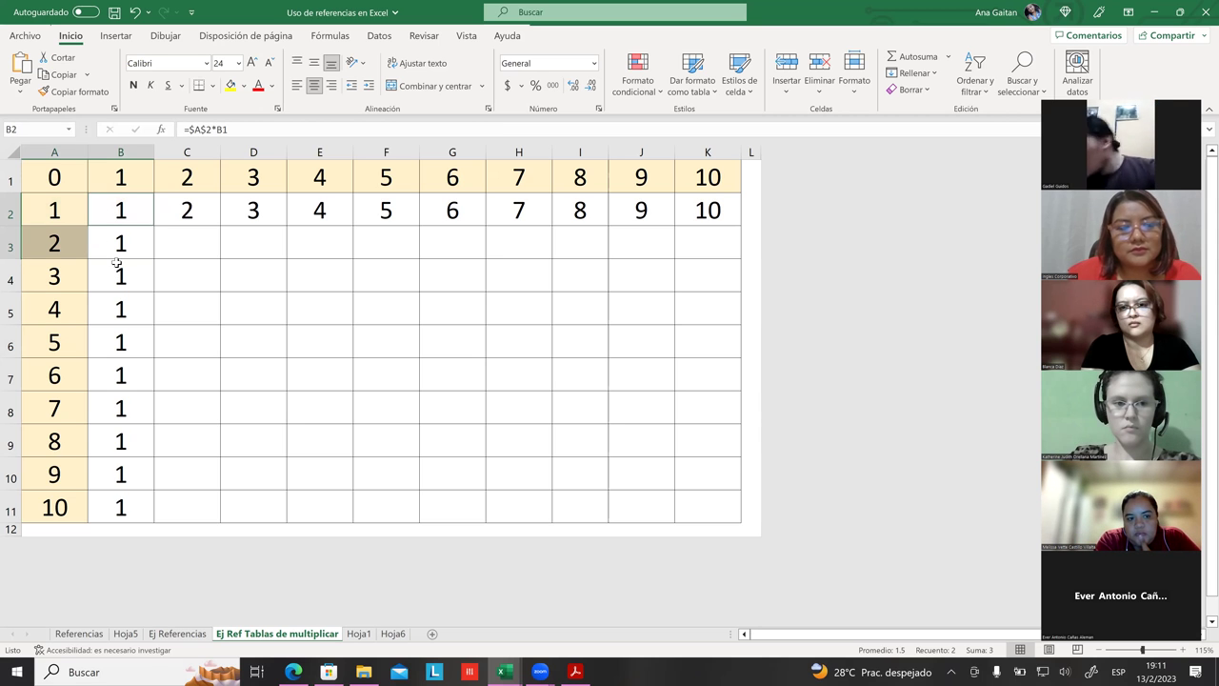
pyautogui.click(114, 261)
pyautogui.click(59, 179)
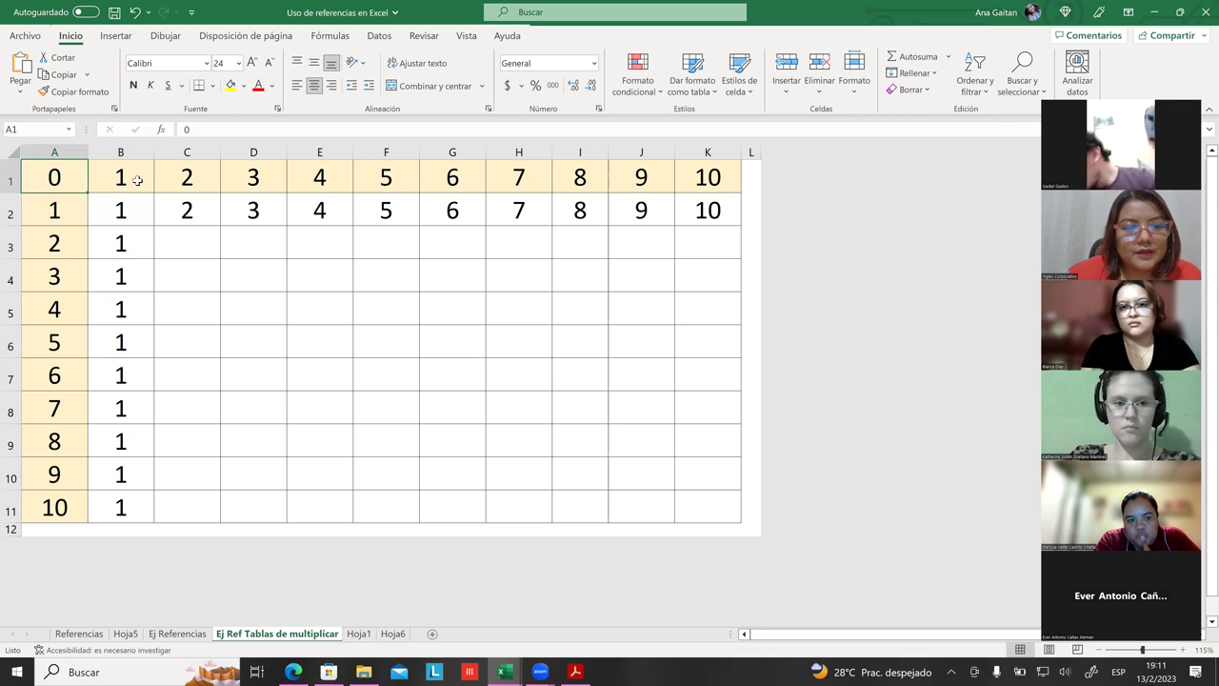
pyautogui.doubleClick(130, 206)
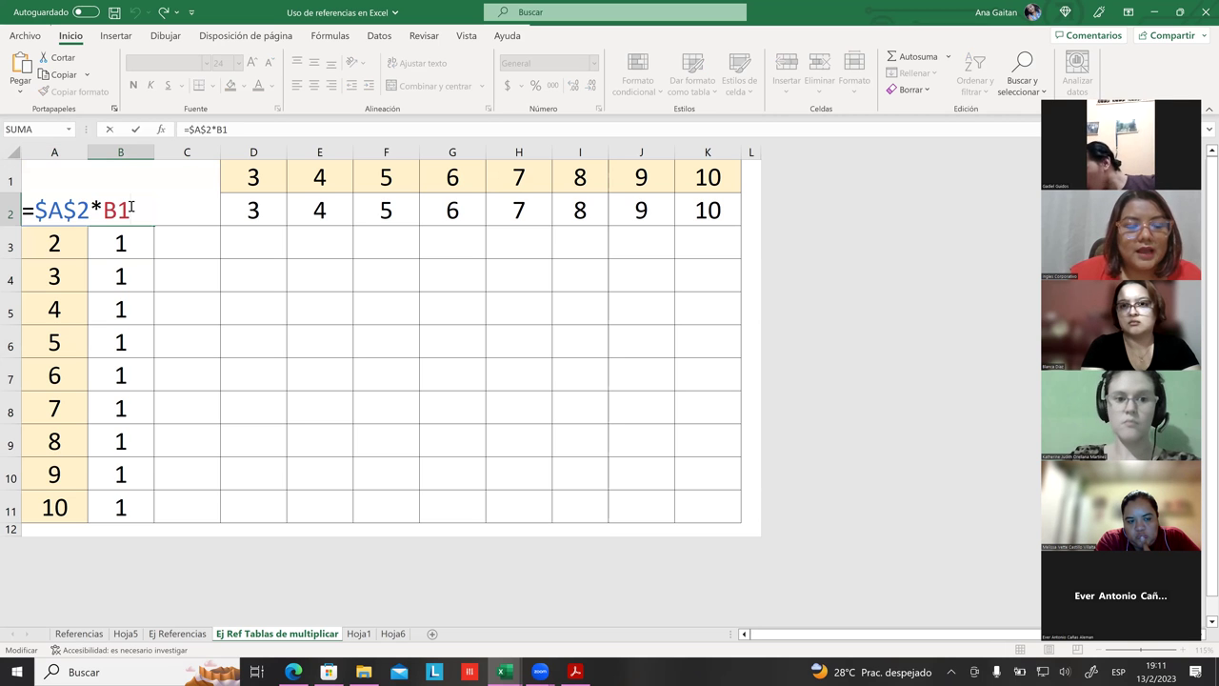
pyautogui.press('Return')
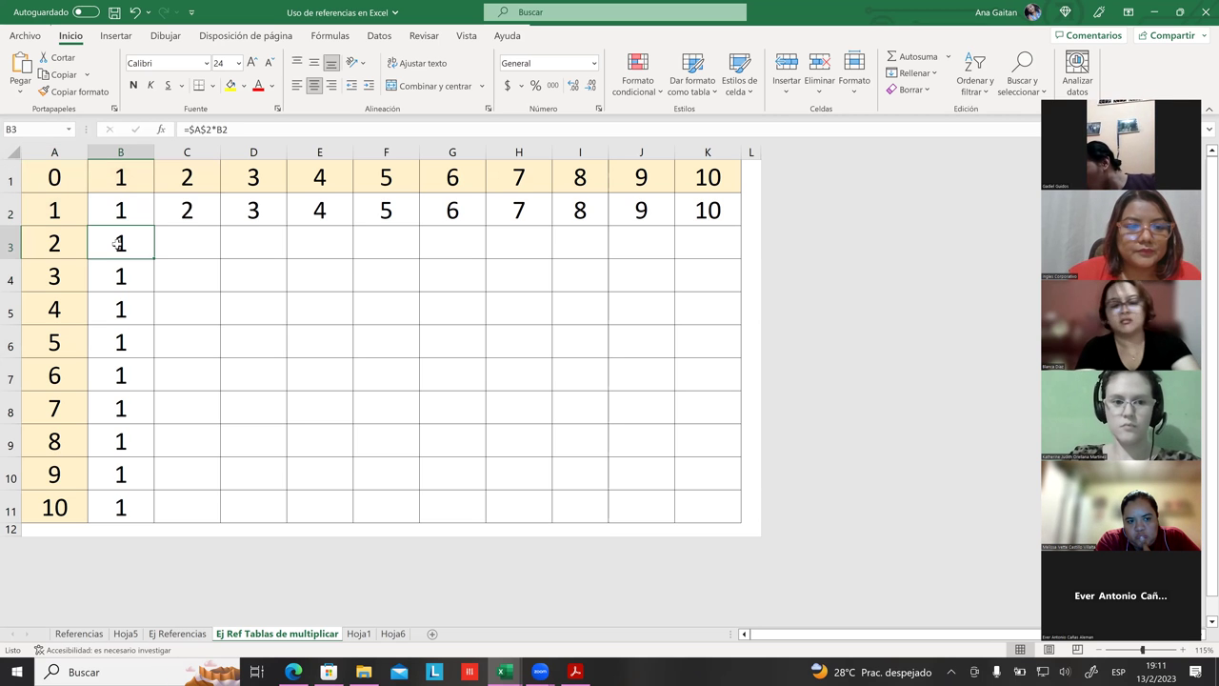
pyautogui.doubleClick(120, 239)
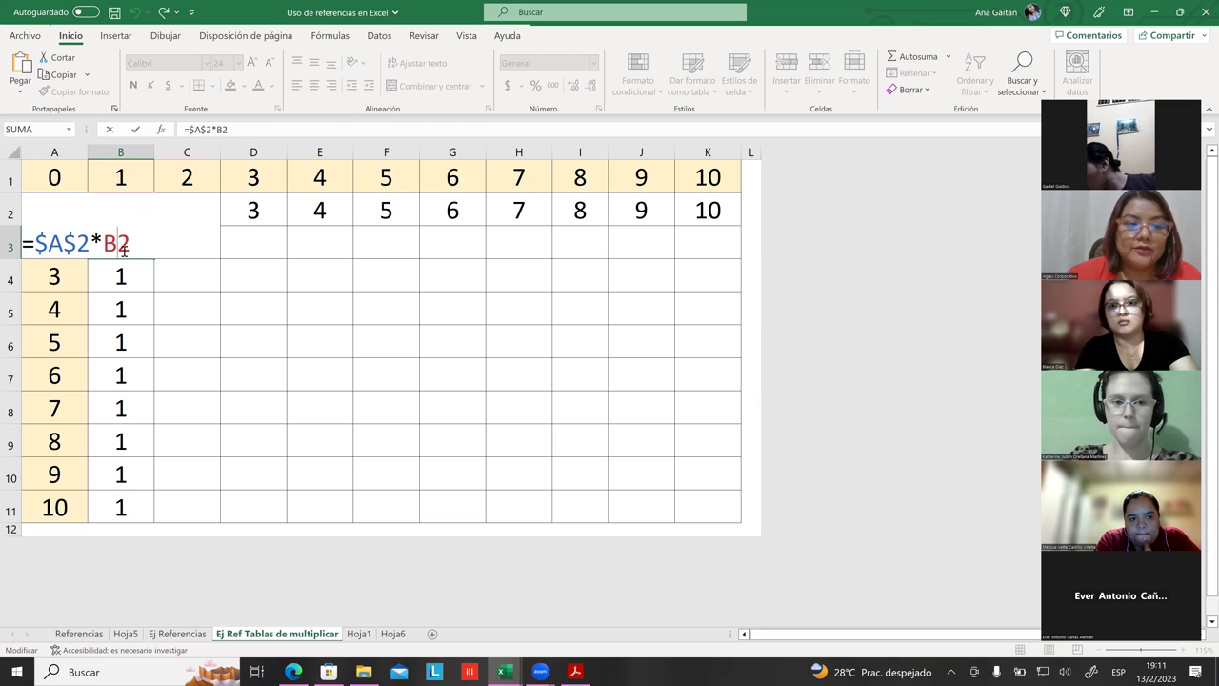
pyautogui.press('Return')
# - Click through A2 and B2–B4 to compare their formulas
pyautogui.click(59, 212)
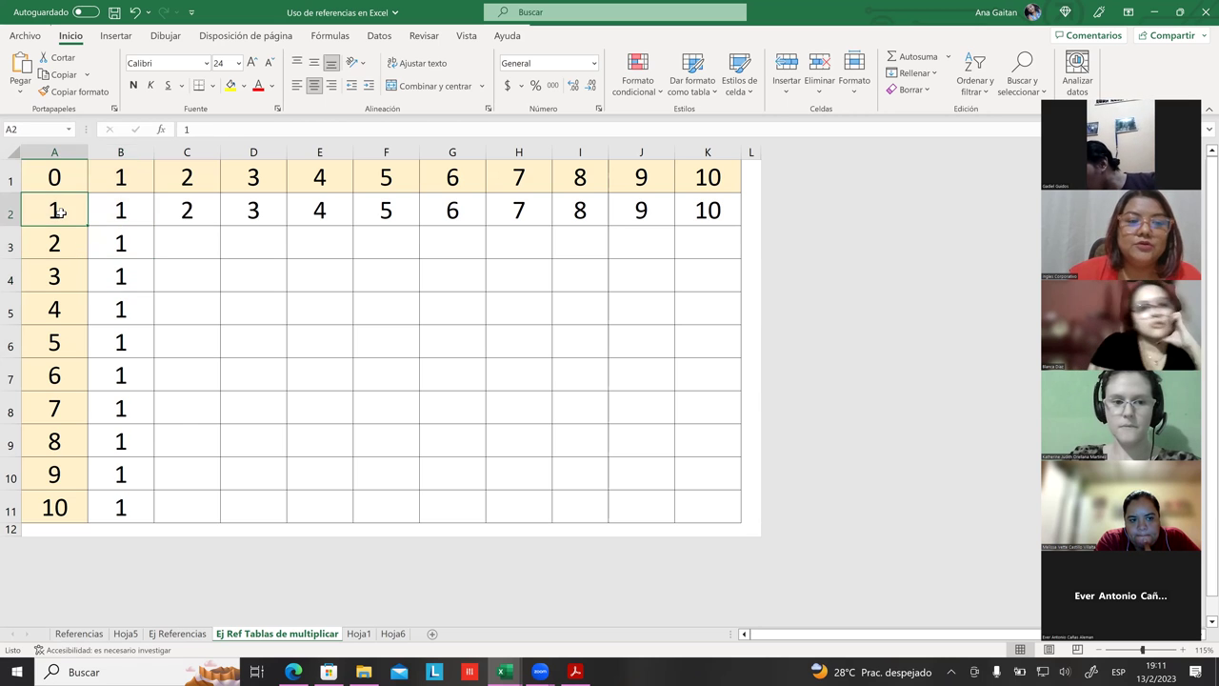
pyautogui.click(121, 210)
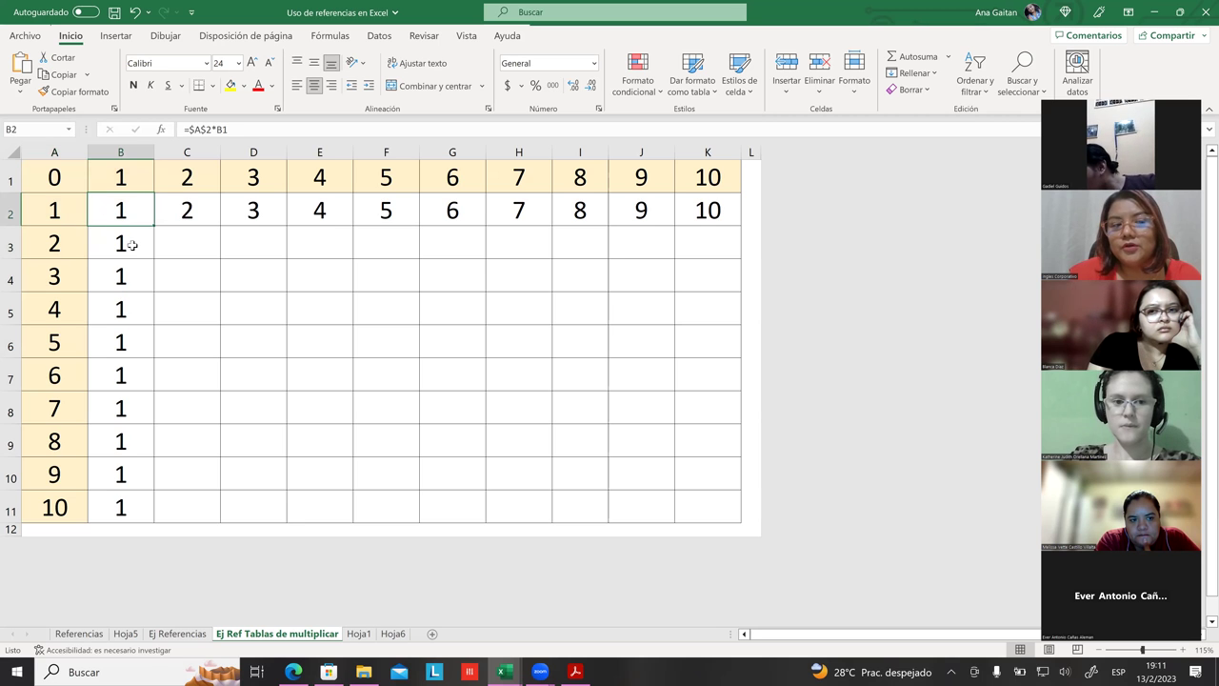
pyautogui.click(129, 241)
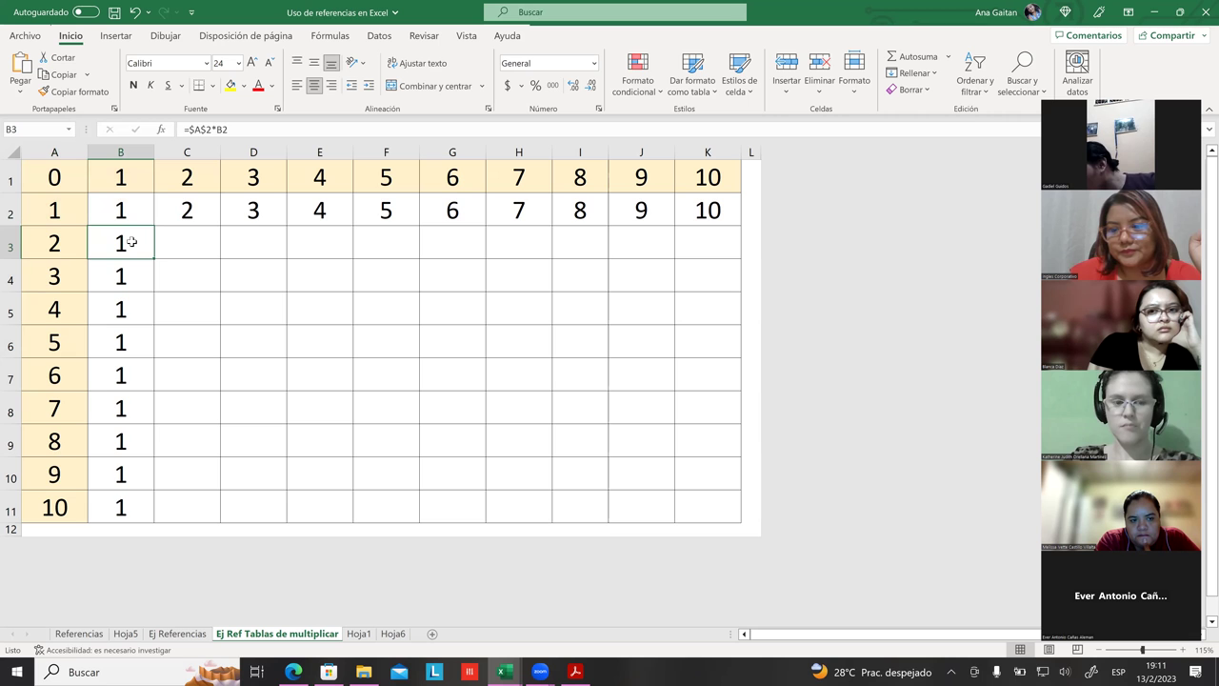
pyautogui.click(121, 274)
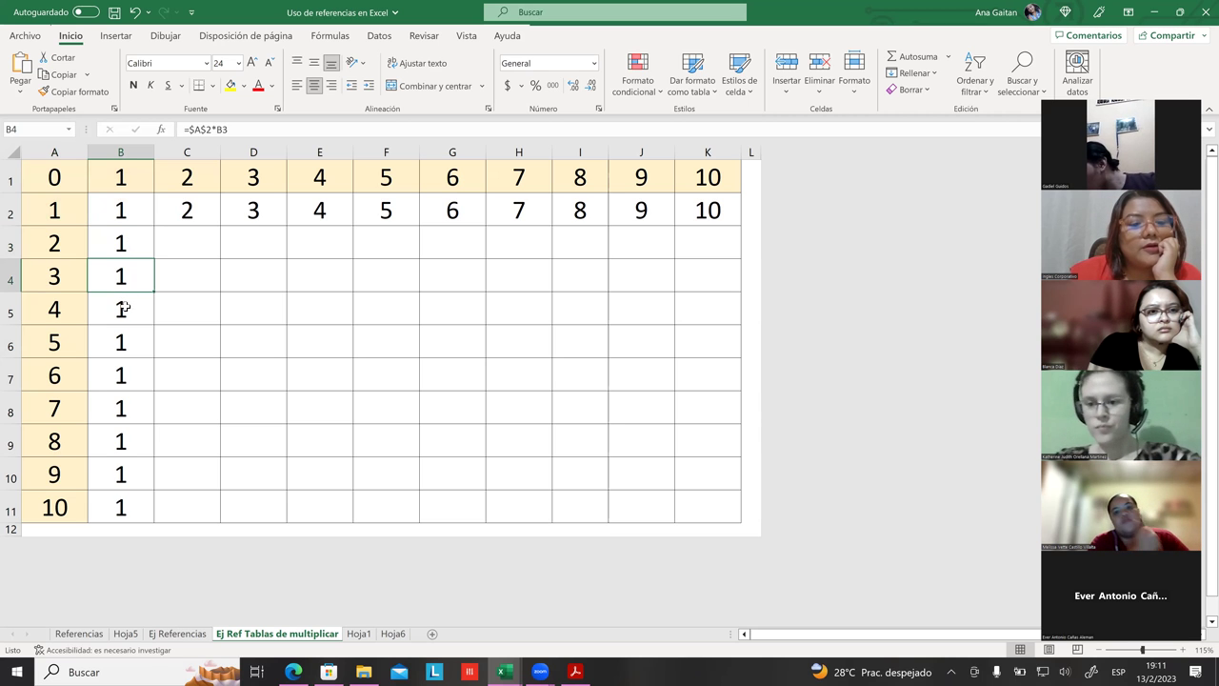
pyautogui.click(189, 286)
pyautogui.click(167, 329)
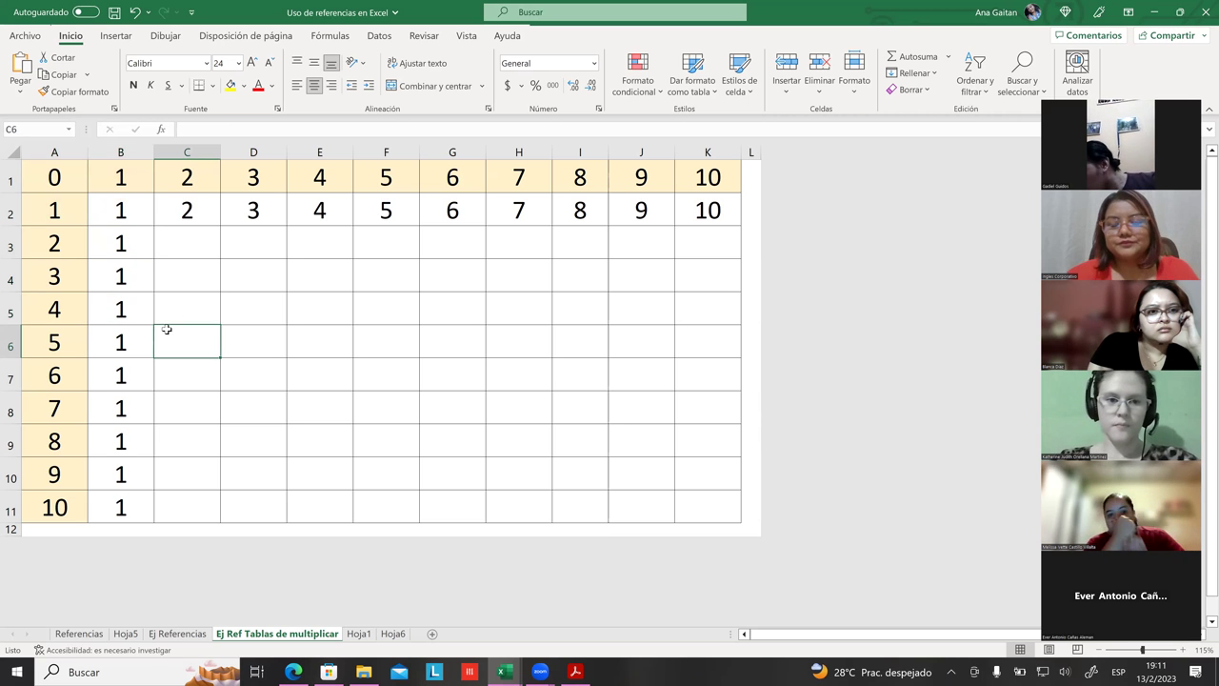
pyautogui.click(164, 274)
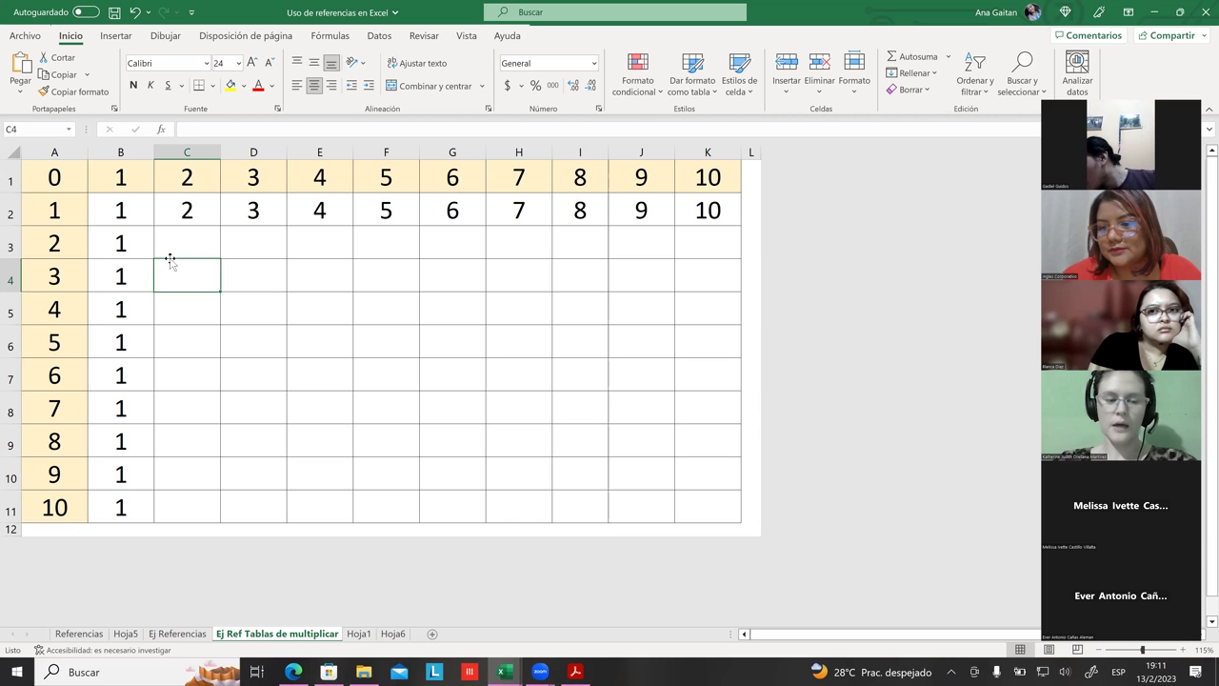
# - Delete the $ before 2 in B2's formula bar, making it =$A2*B1
pyautogui.click(118, 209)
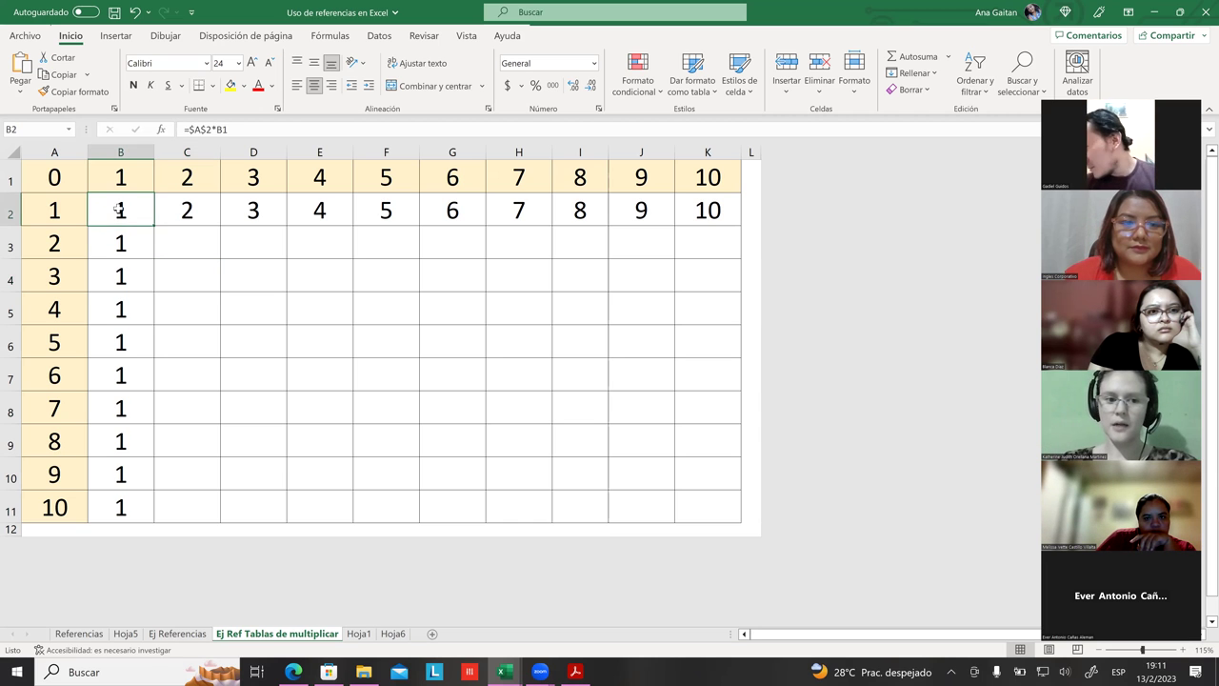
pyautogui.click(207, 128)
pyautogui.press('BackSpace')
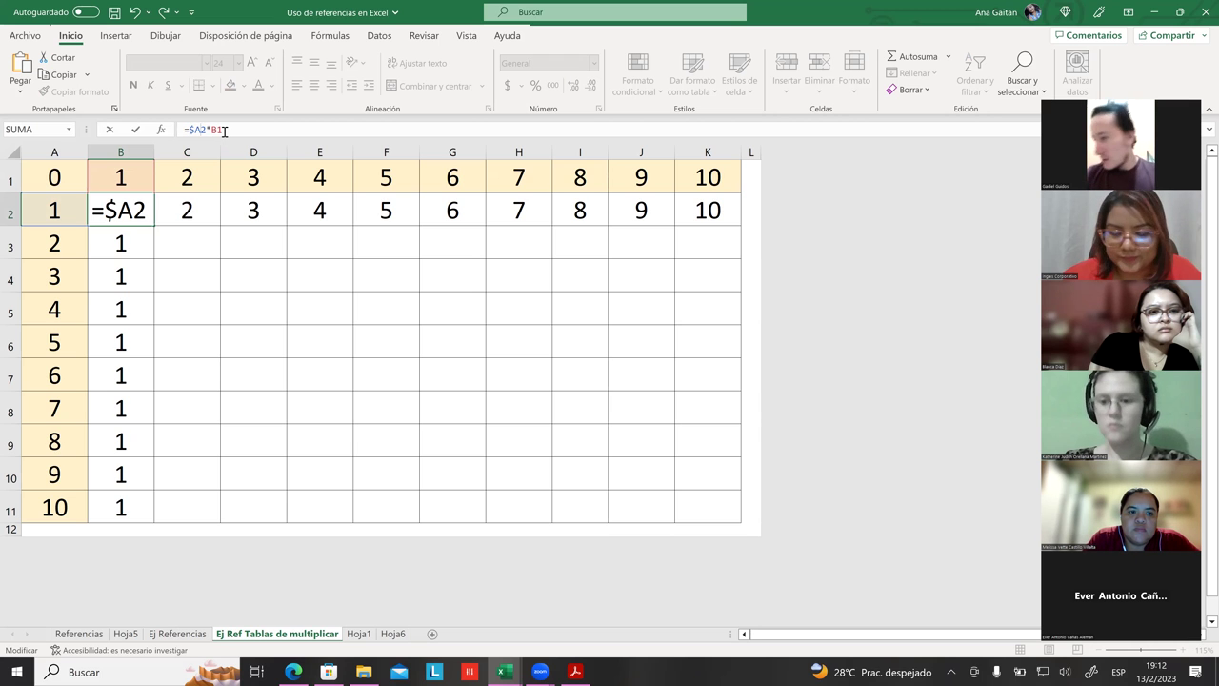
# - Confirm =$A2*B1 in B2 and fill it down through B11
pyautogui.press('Return')
pyautogui.click(132, 200)
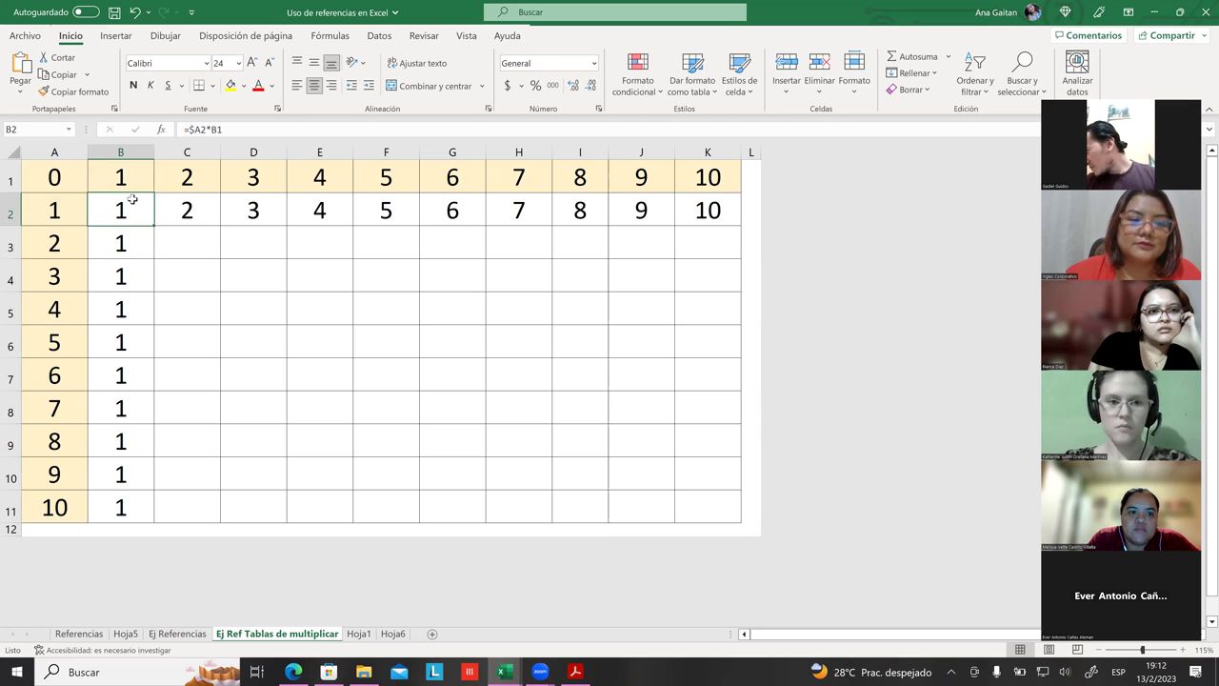
pyautogui.moveTo(158, 224); pyautogui.dragTo(154, 514)
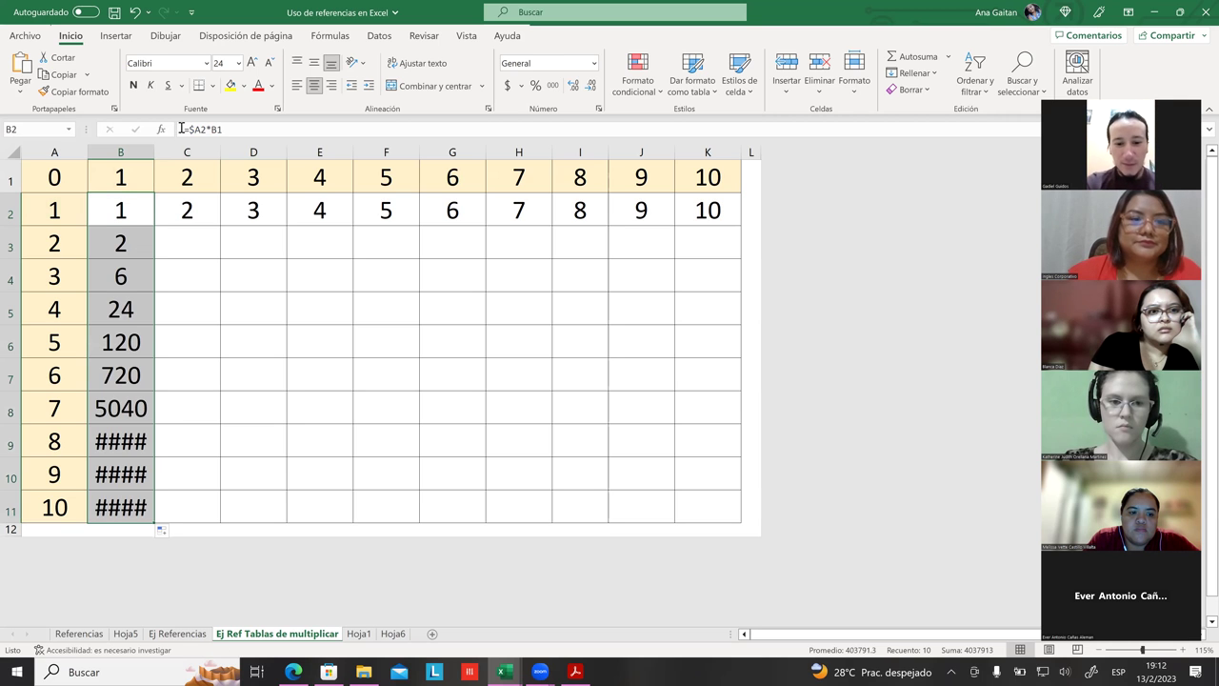
# - Widen column B to show results up to 3628800, then open B3's formula
pyautogui.moveTo(154, 153); pyautogui.dragTo(195, 154)
pyautogui.click(275, 264)
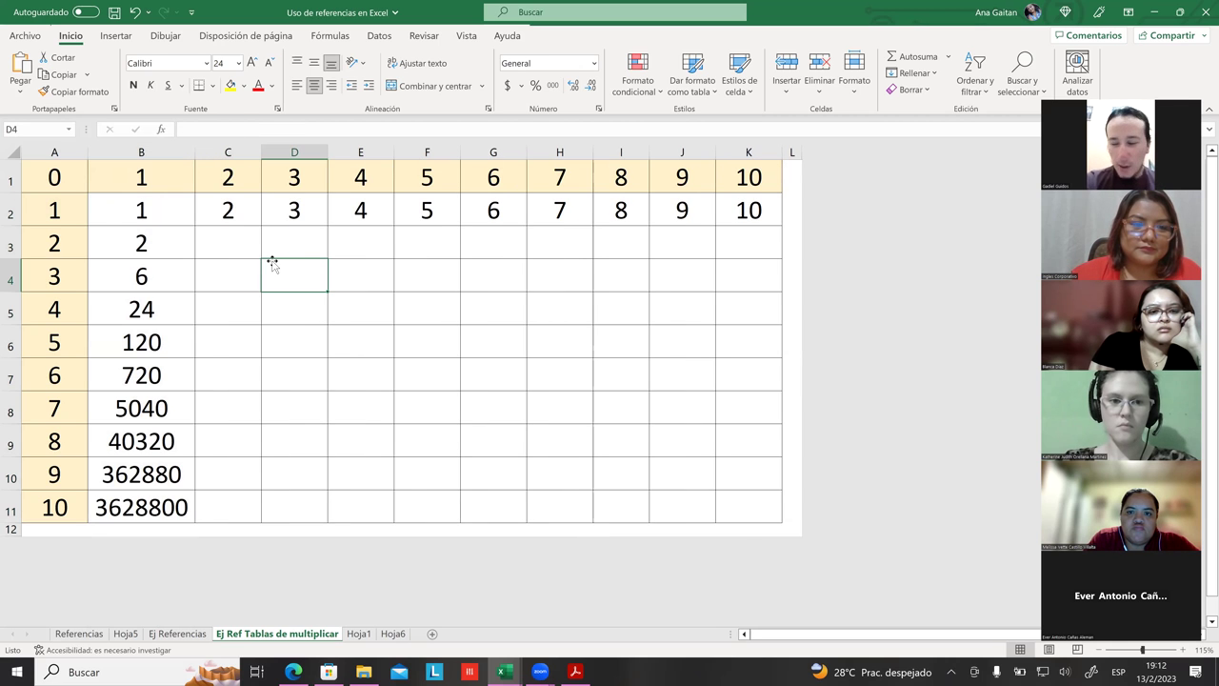
pyautogui.doubleClick(148, 244)
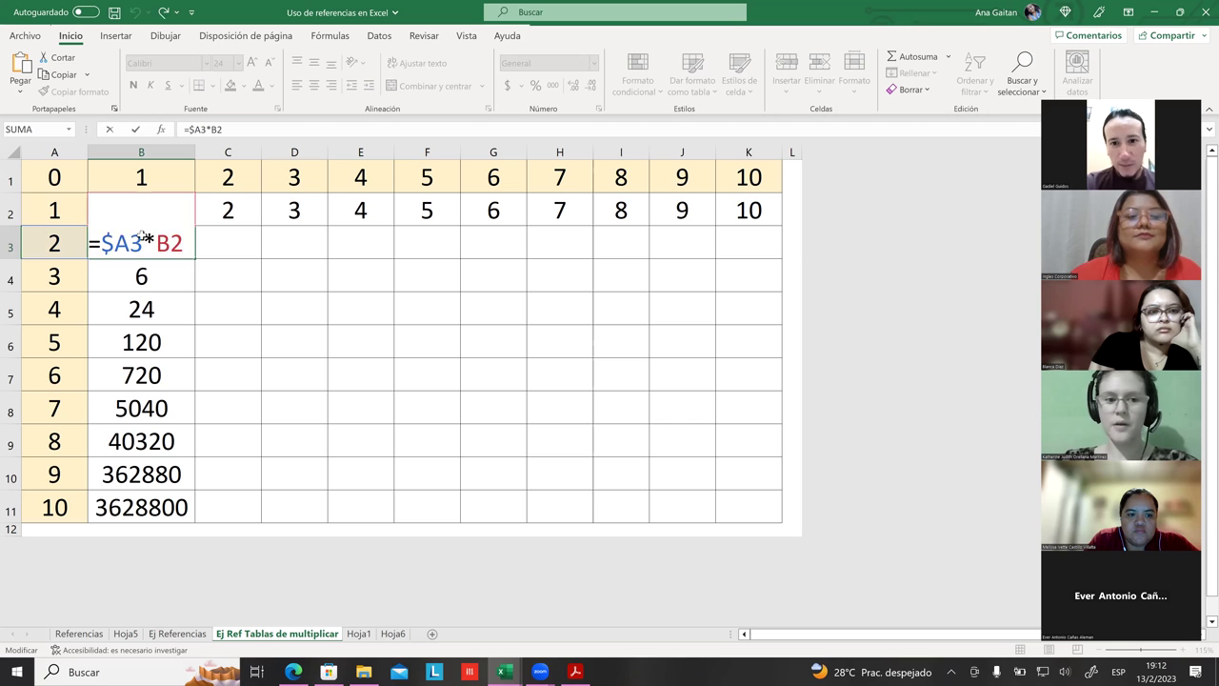
# - Close B3 and reopen B2's formula repeatedly to review its references
pyautogui.press('Return')
pyautogui.click(138, 211)
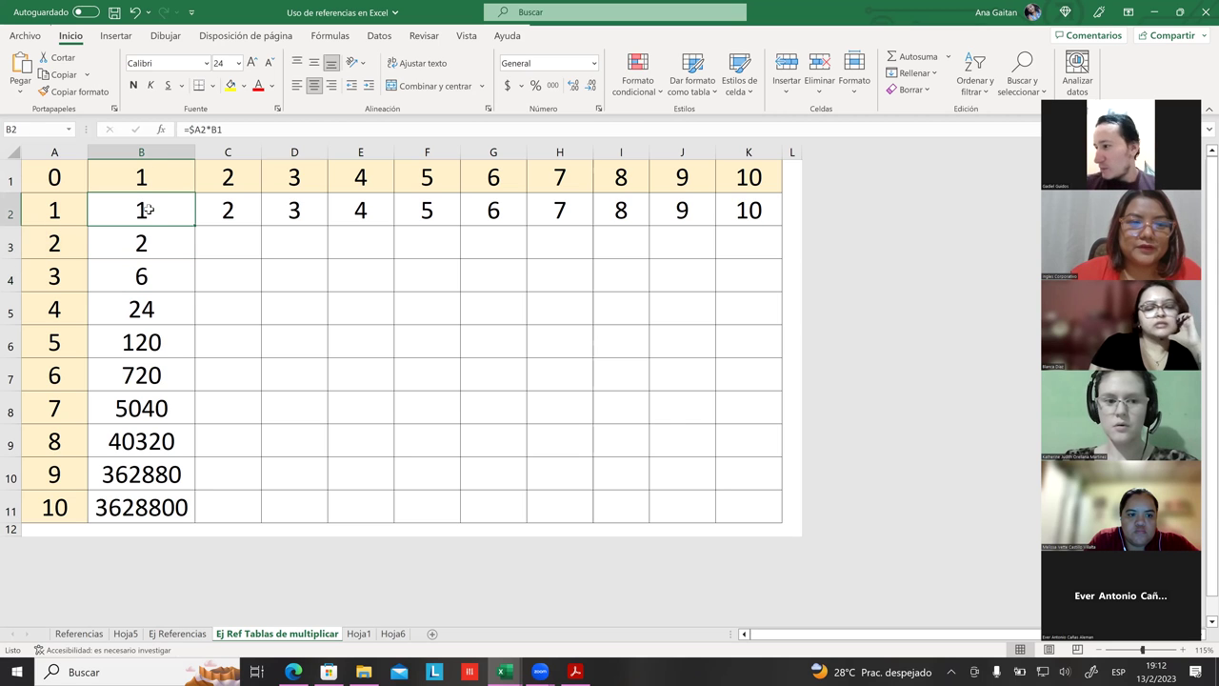
pyautogui.doubleClick(150, 209)
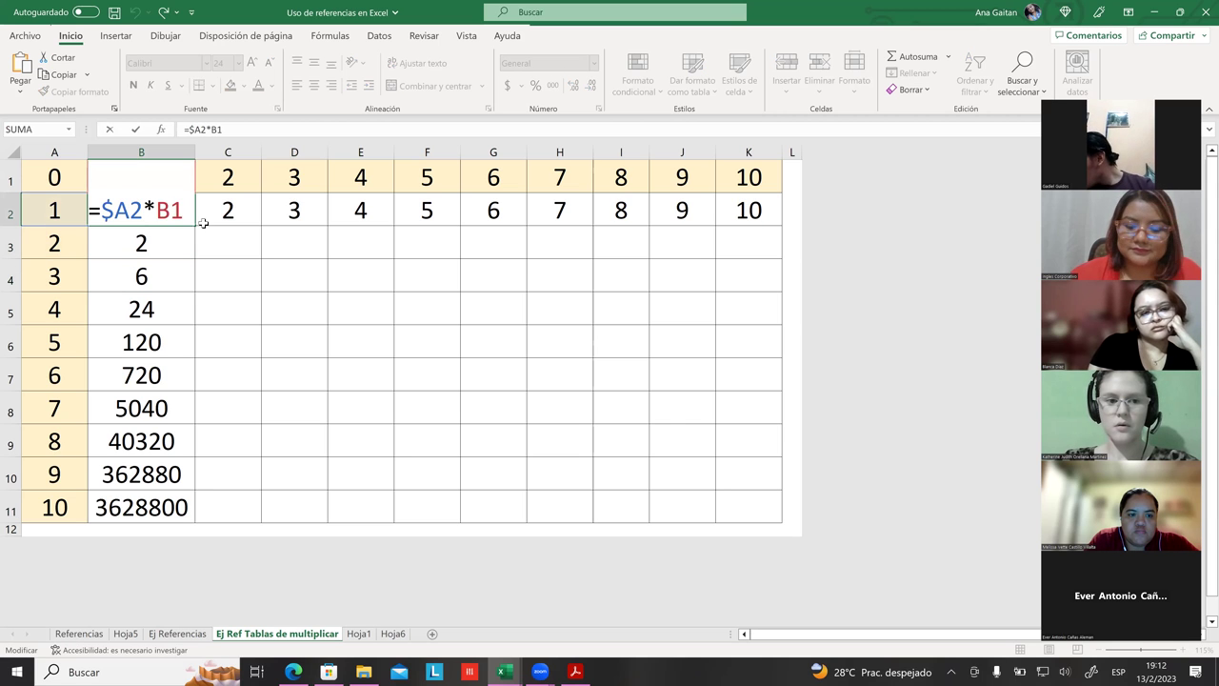
pyautogui.press('Return')
pyautogui.click(183, 212)
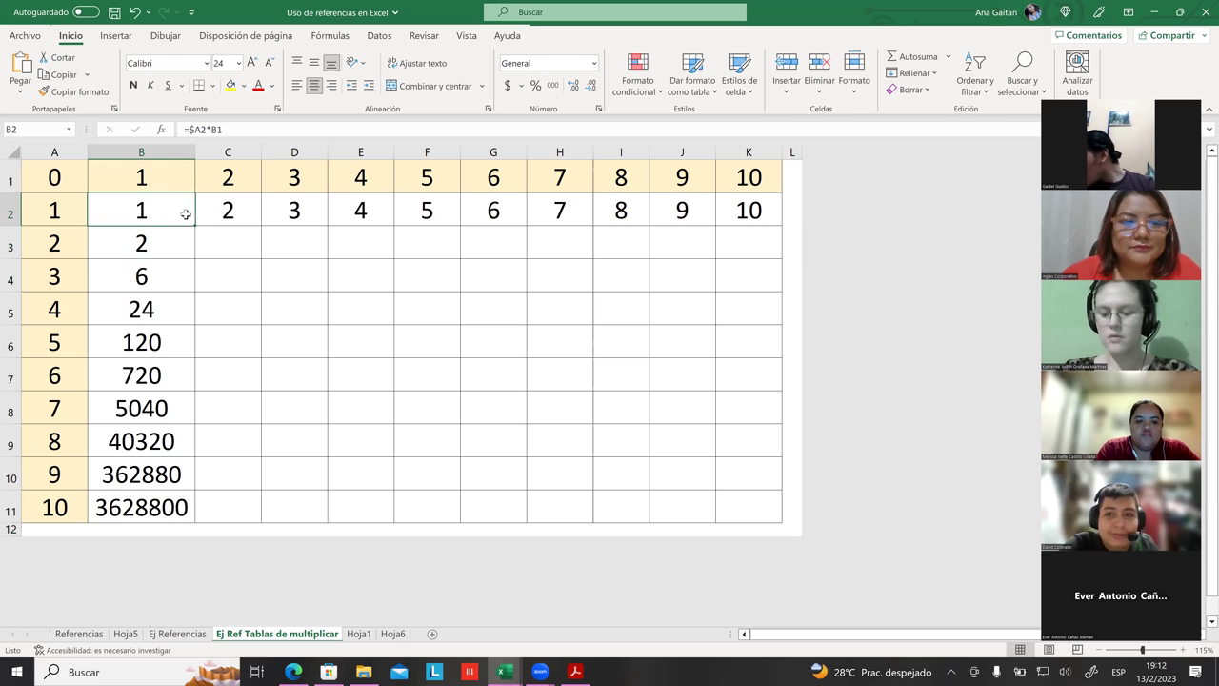
pyautogui.doubleClick(183, 212)
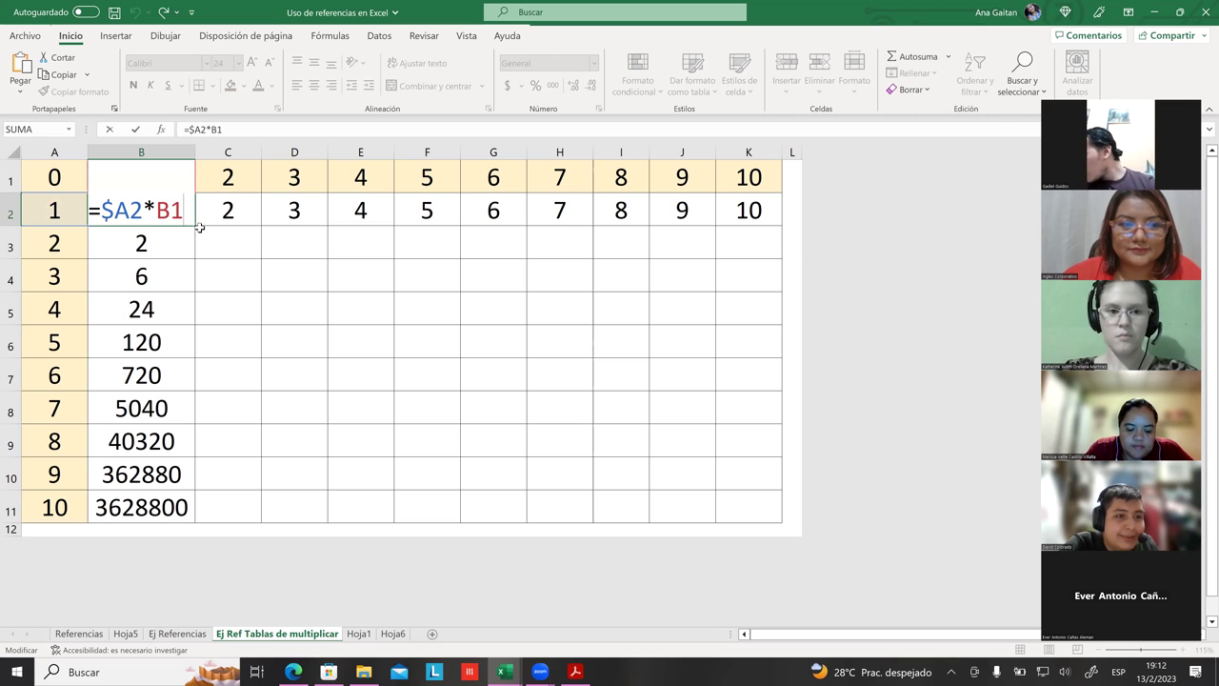
pyautogui.press('Return')
# - Check B1, then open B2 and select its whole formula =$A2*B1
pyautogui.click(163, 177)
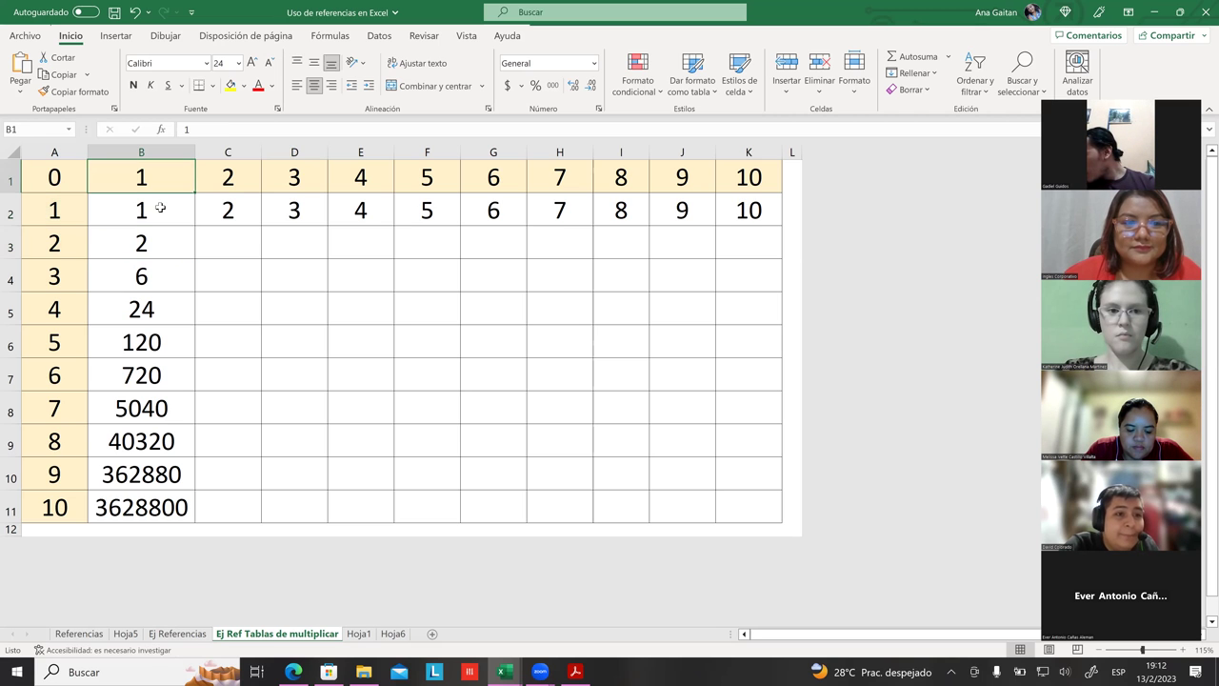
pyautogui.doubleClick(159, 213)
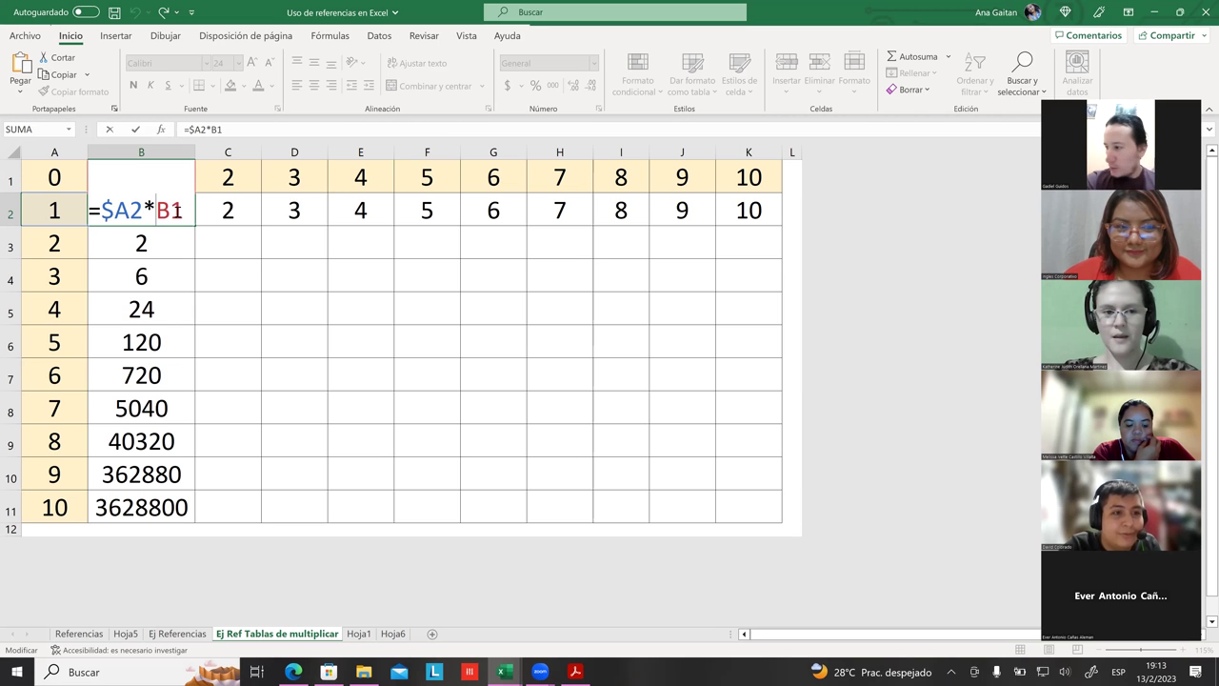
pyautogui.moveTo(189, 212); pyautogui.dragTo(90, 214)
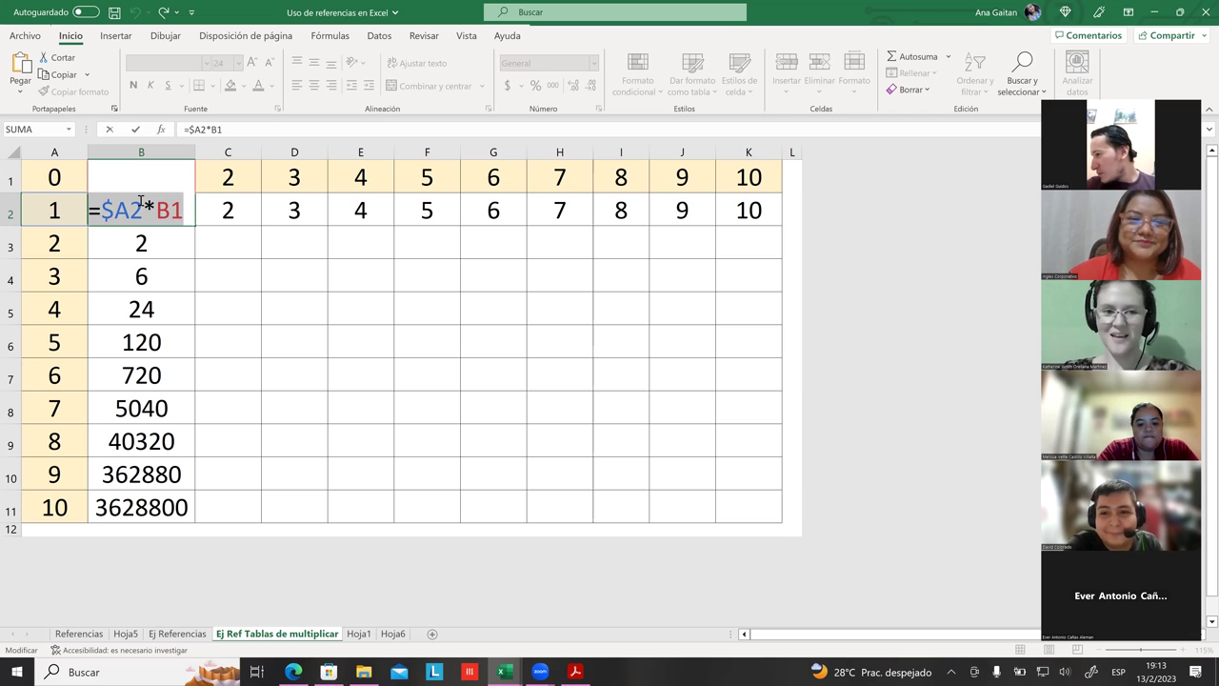
# - Erase B2's formula and delete the results in B3:B11, leaving column B blank
pyautogui.press('BackSpace')
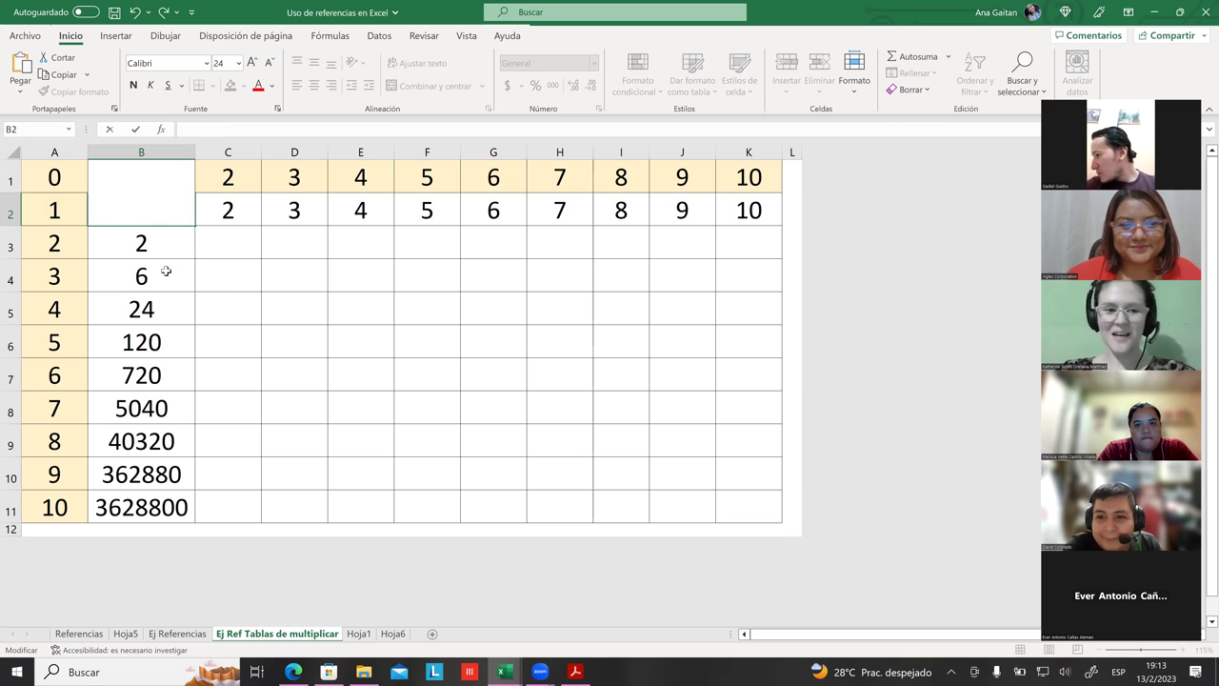
pyautogui.press('Return')
pyautogui.moveTo(162, 243); pyautogui.dragTo(175, 494)
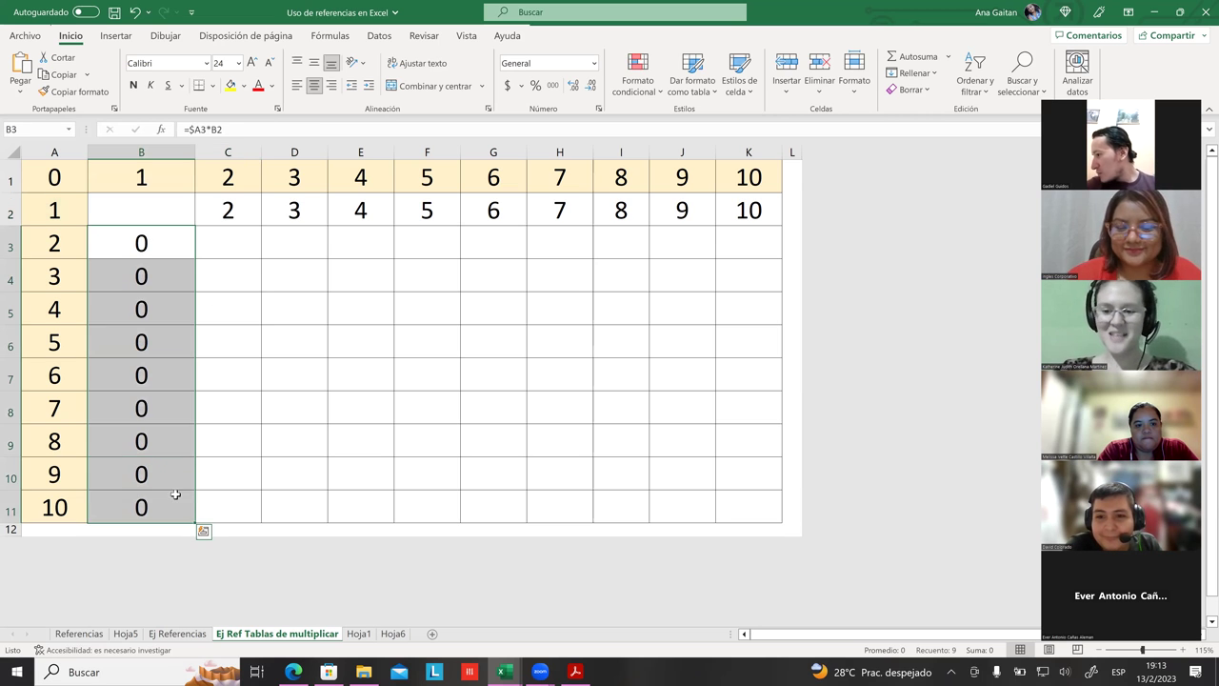
pyautogui.press('Delete')
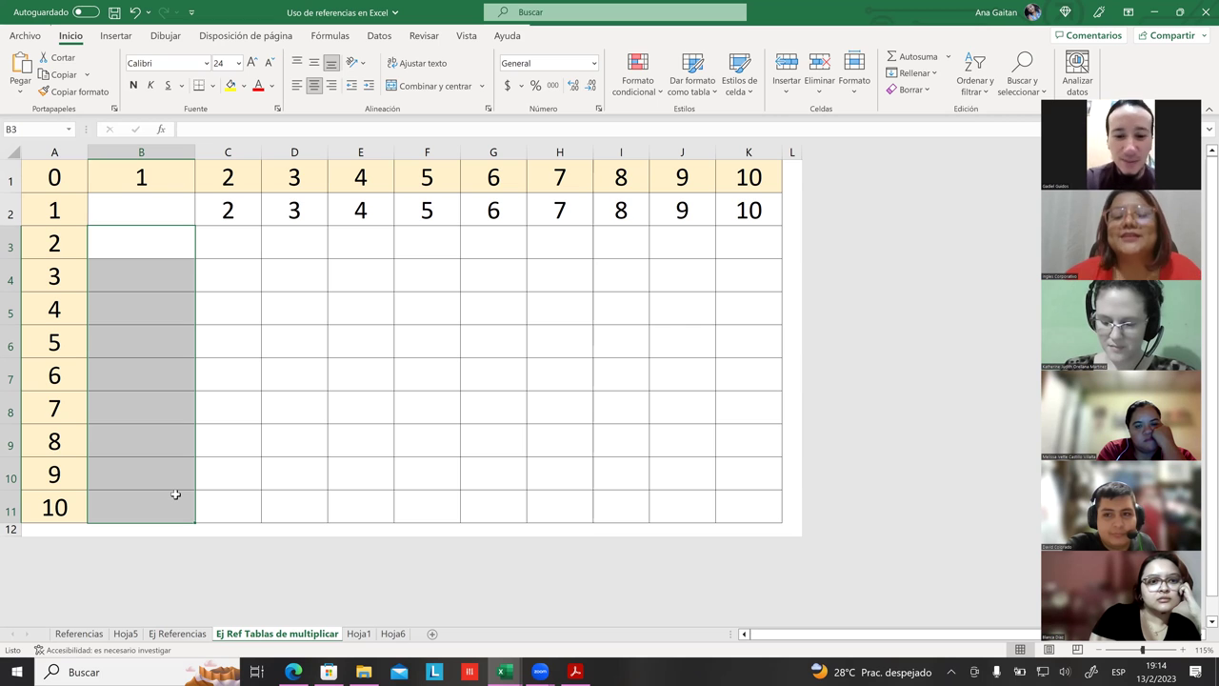
pyautogui.click(370, 386)
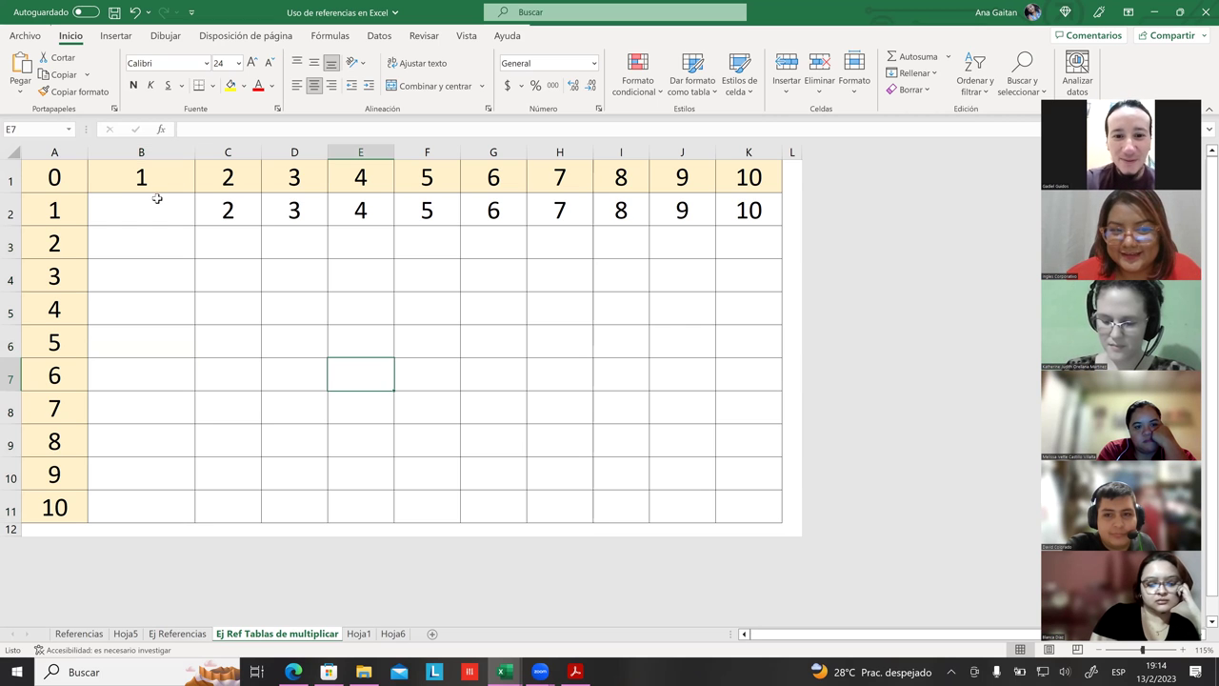
# - Undo five times to restore the =$A$2*B1 column B showing 1 in every row
pyautogui.click(217, 211)
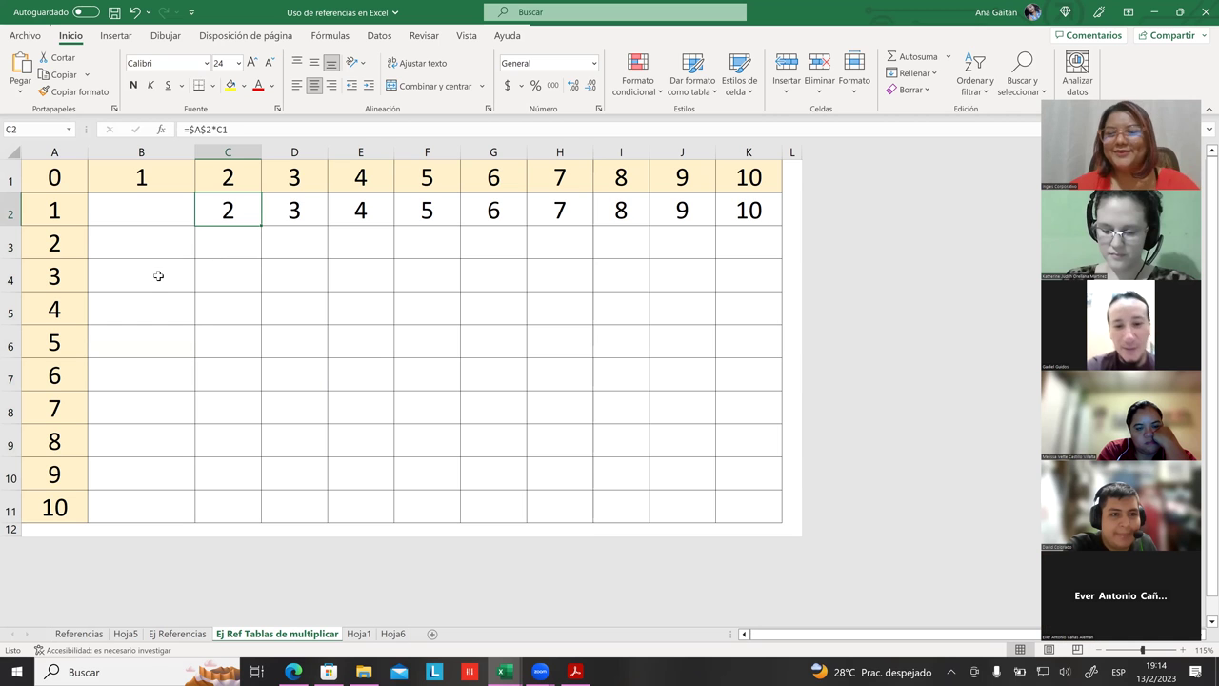
pyautogui.click(115, 253)
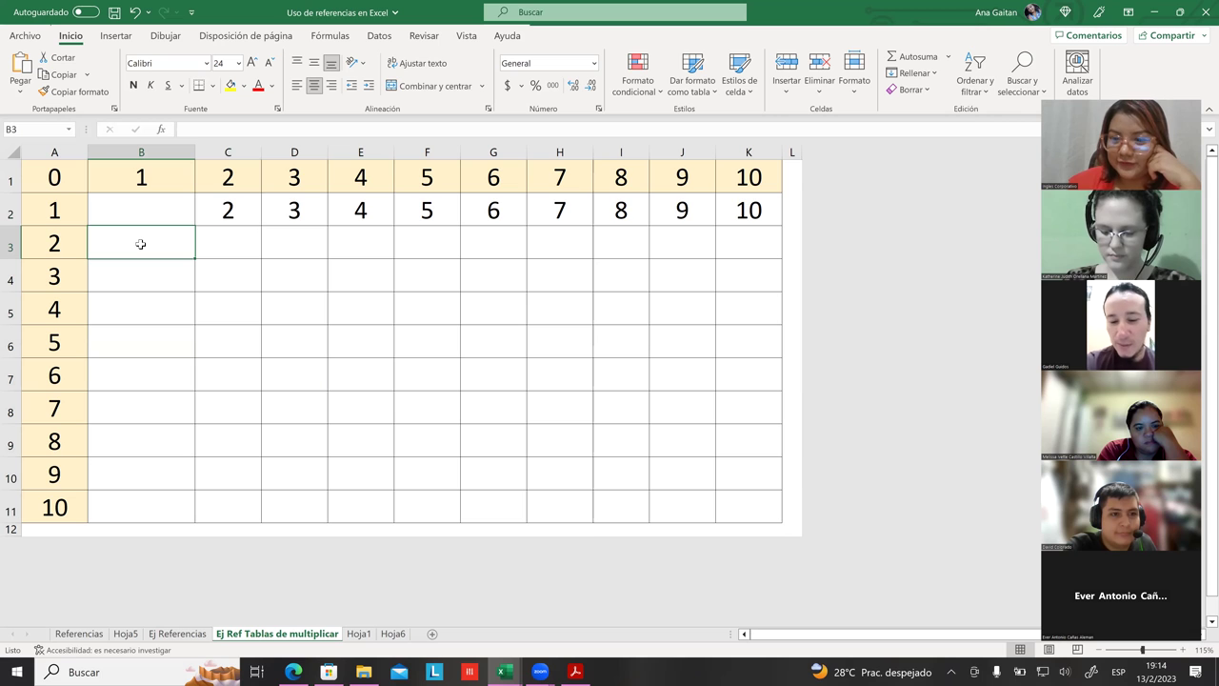
pyautogui.click(118, 202)
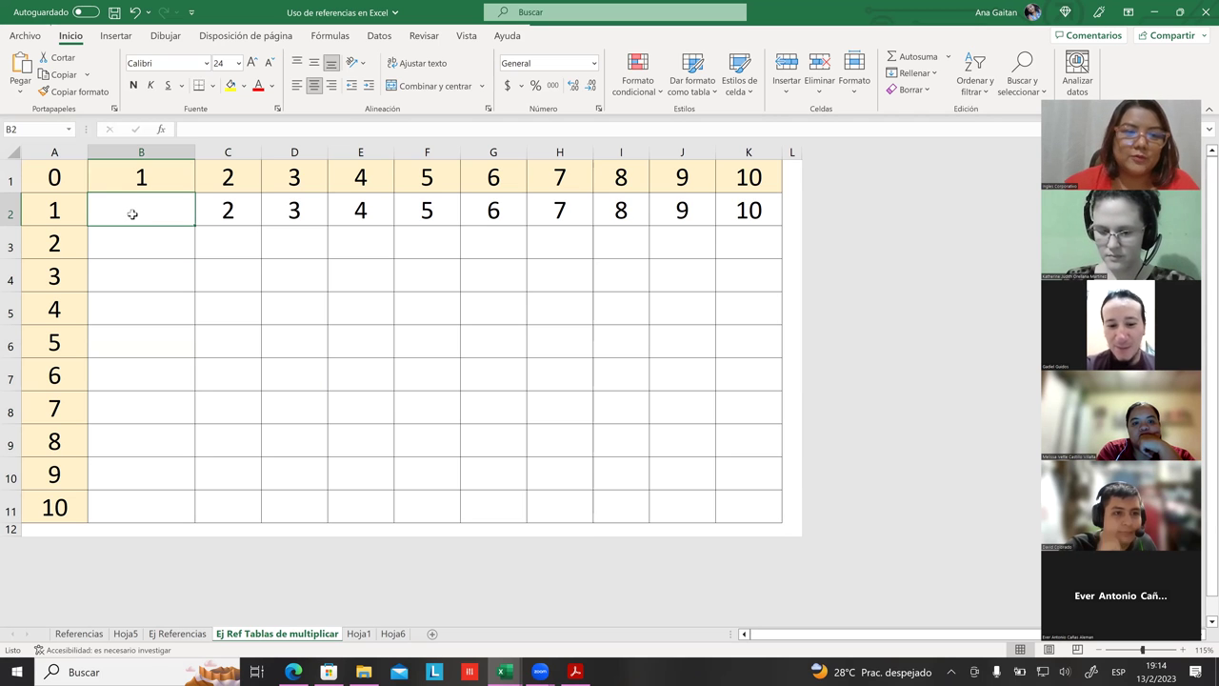
pyautogui.hotkey('ctrl', 'z')
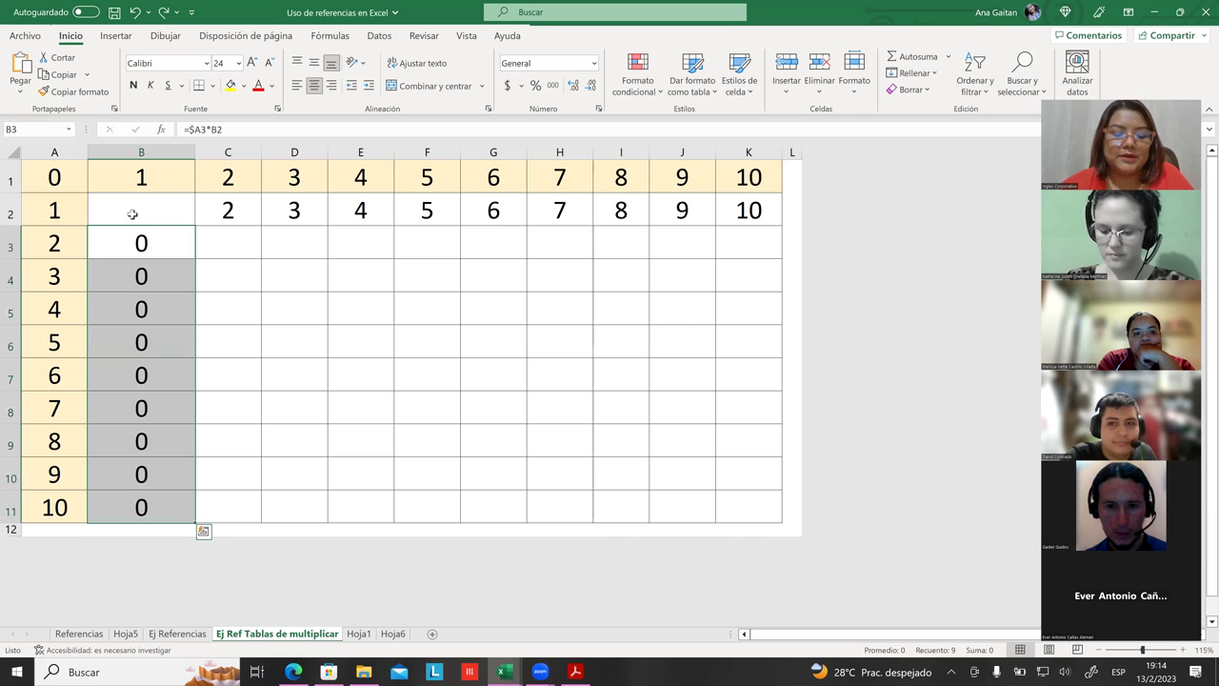
pyautogui.hotkey('ctrl', 'z')
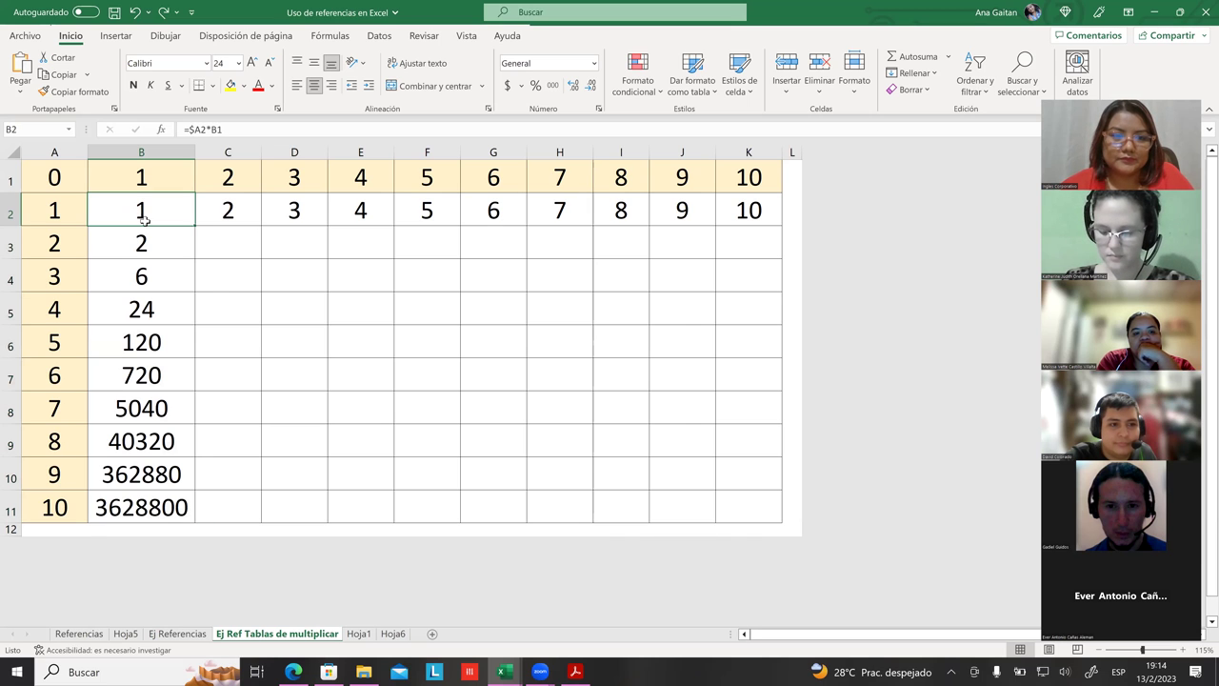
pyautogui.hotkey('ctrl', 'z')
pyautogui.hotkey('ctrl', 'z')
pyautogui.hotkey('ctrl', 'z')
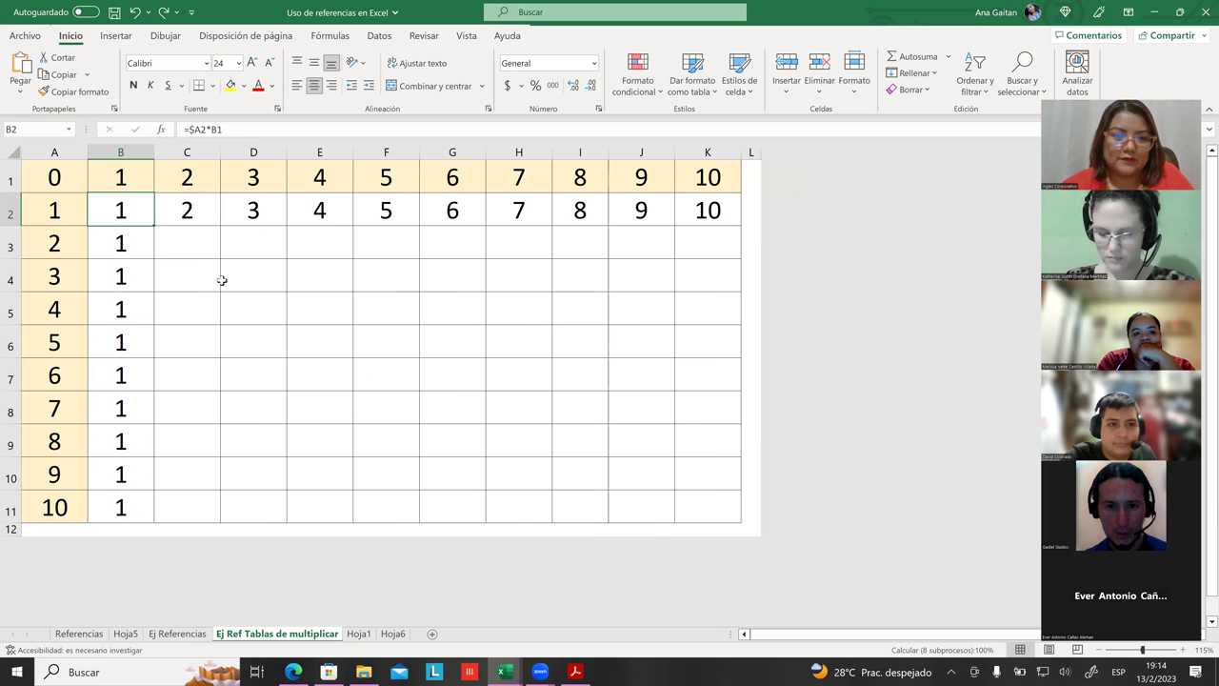
pyautogui.hotkey('ctrl', 'z')
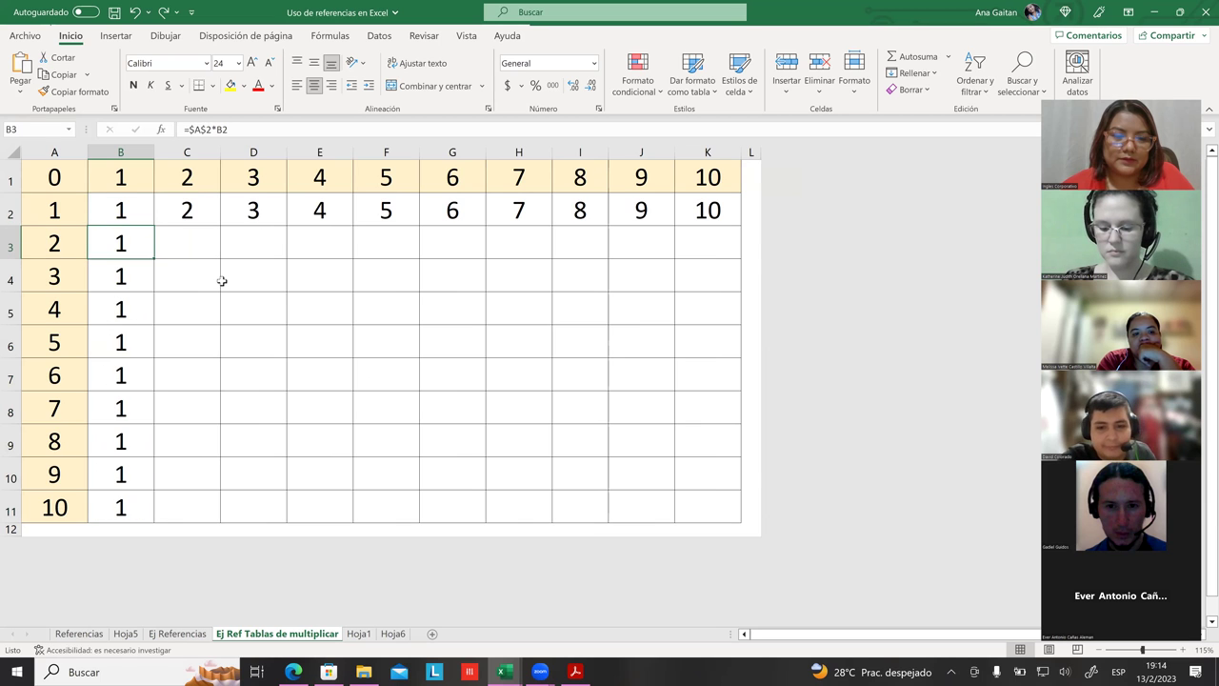
pyautogui.hotkey('ctrl', 'z')
pyautogui.hotkey('ctrl', 'z')
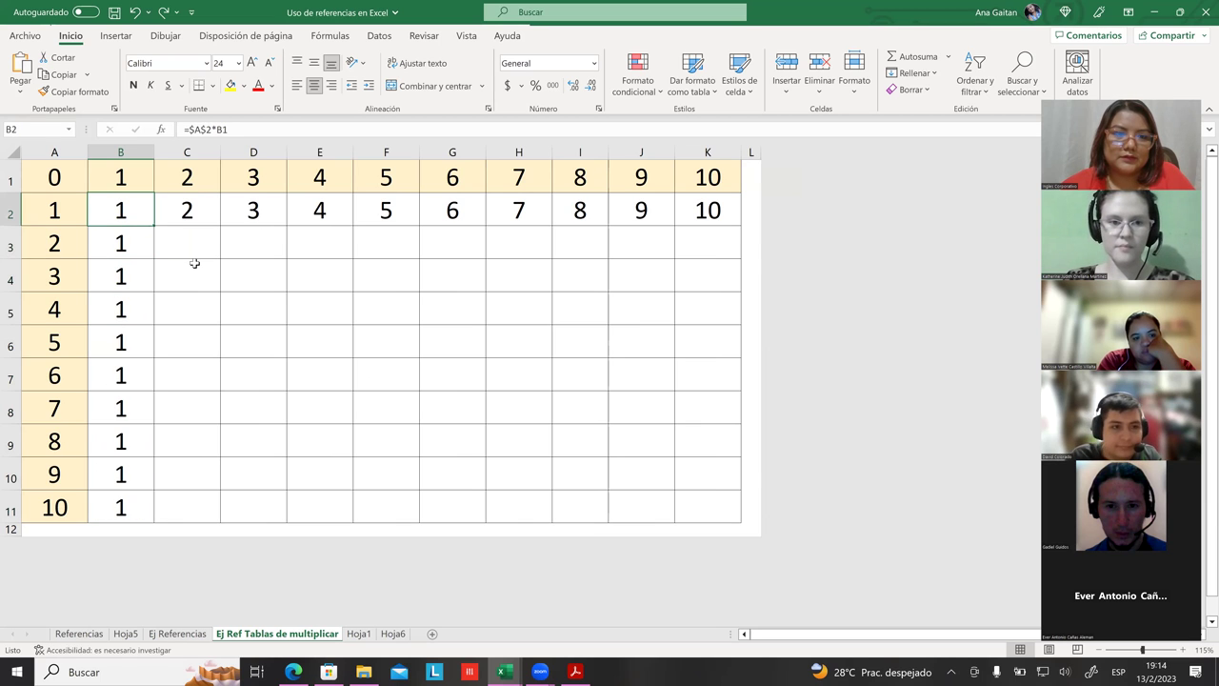
# - Clear the results in B3:B11 below B2
pyautogui.click(200, 271)
pyautogui.moveTo(107, 243); pyautogui.dragTo(106, 502)
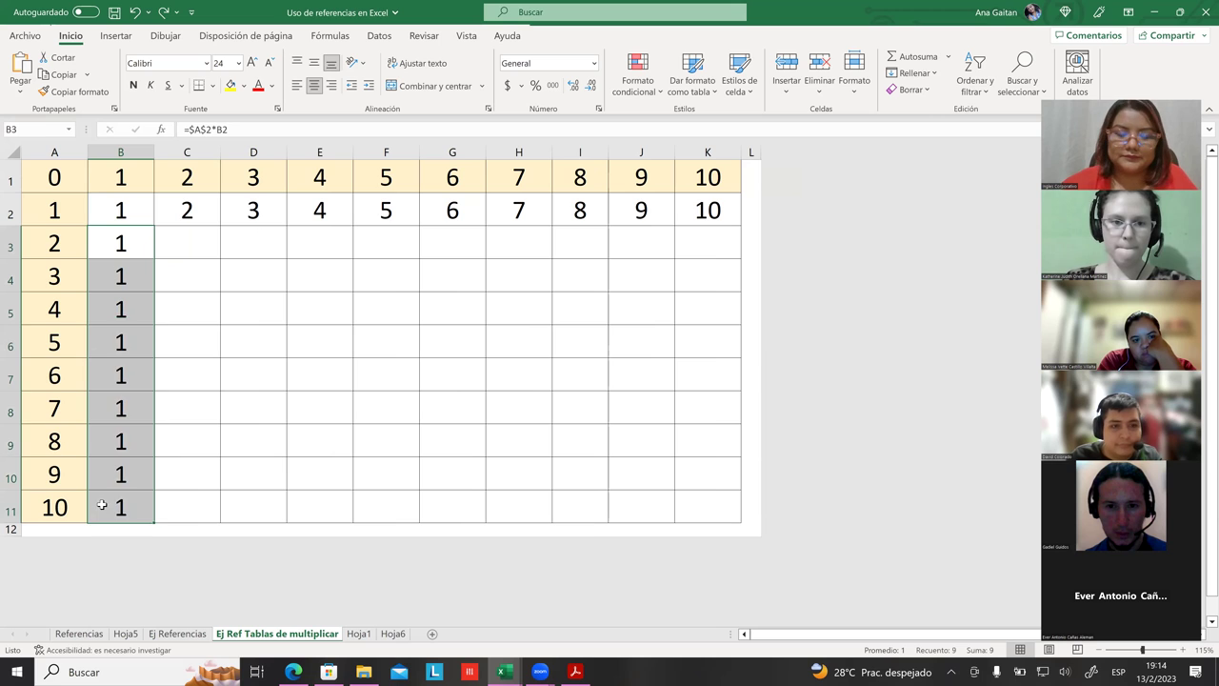
pyautogui.press('Delete')
pyautogui.moveTo(114, 424); pyautogui.dragTo(114, 440)
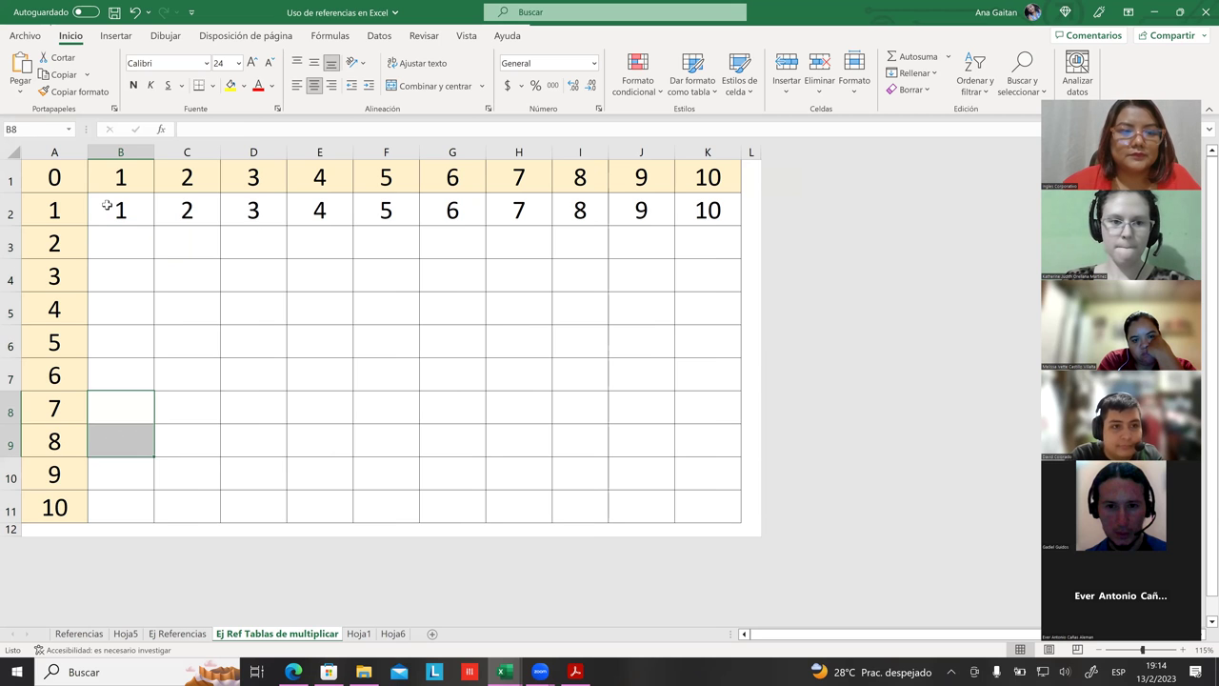
# - Confirm =$A$2*B1 in B2 and fill it across to K2, giving 1 through 10
pyautogui.doubleClick(107, 206)
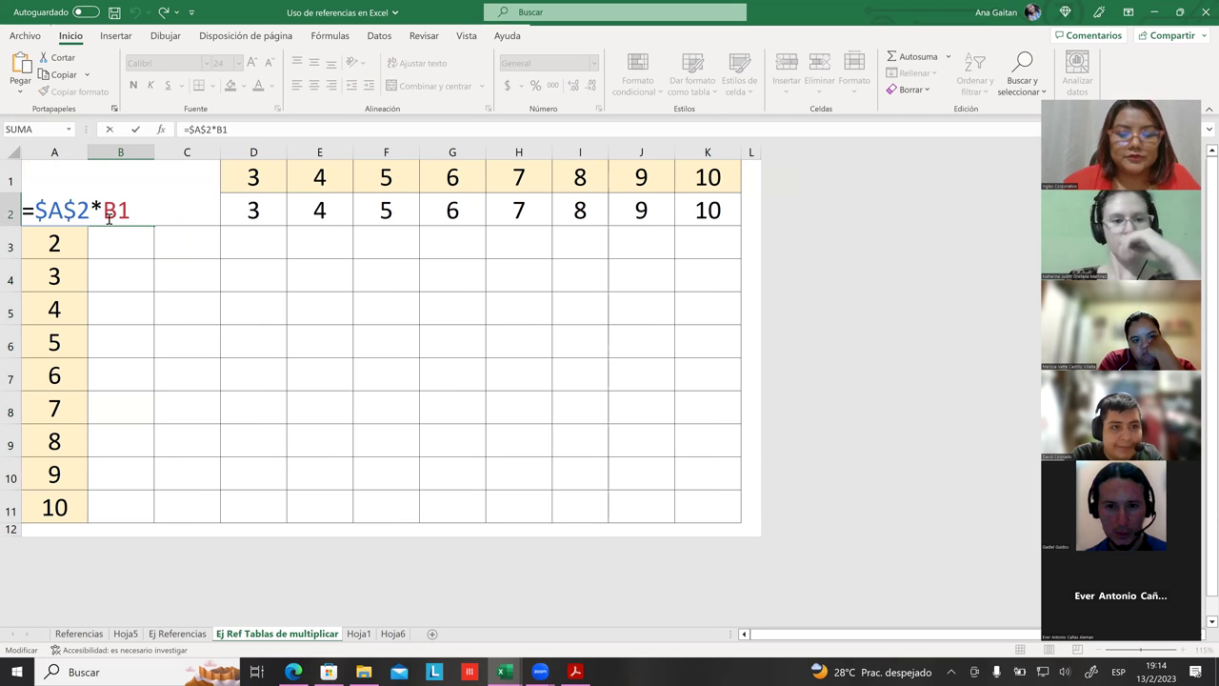
pyautogui.press('Return')
pyautogui.click(122, 214)
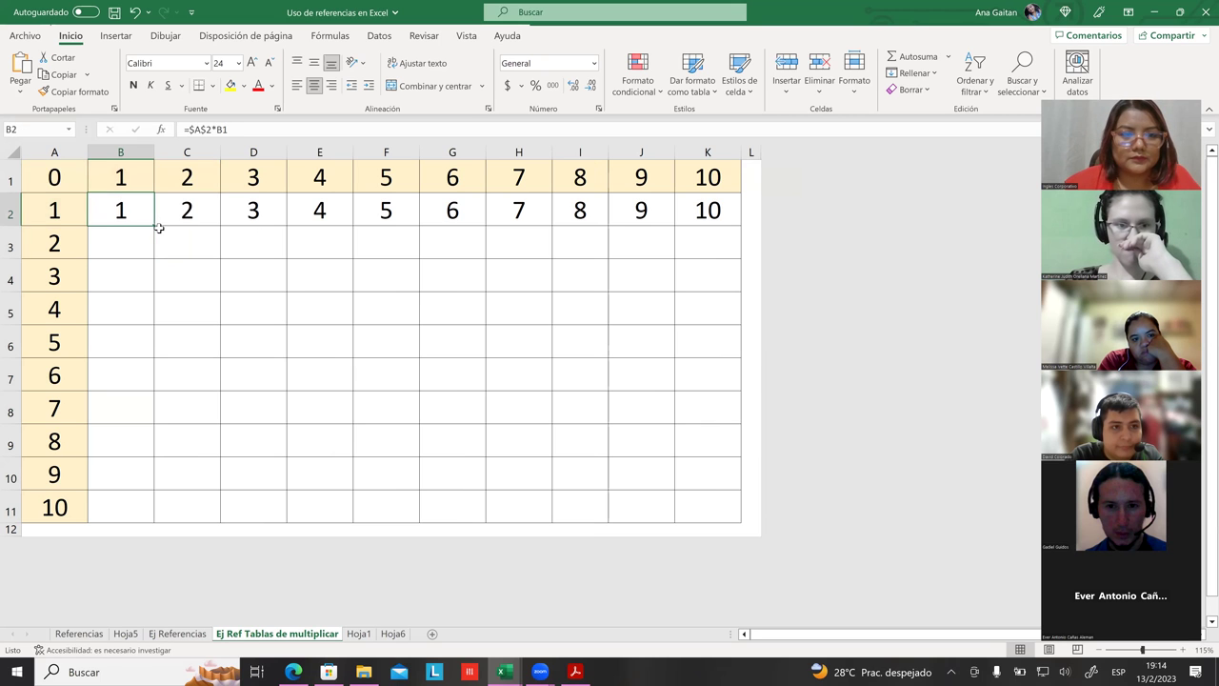
pyautogui.moveTo(155, 226)
pyautogui.mouseDown()
pyautogui.moveTo(717, 239)
pyautogui.moveTo(716, 250)
pyautogui.mouseUp()
pyautogui.click(715, 250)
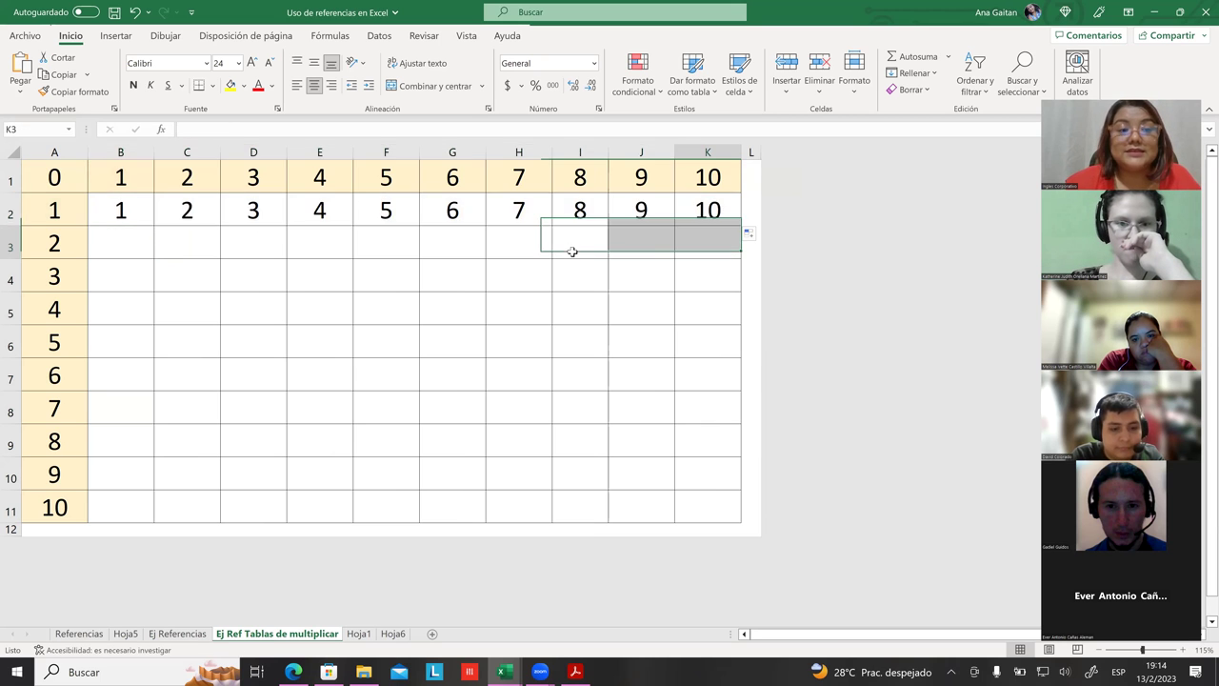
pyautogui.click(122, 211)
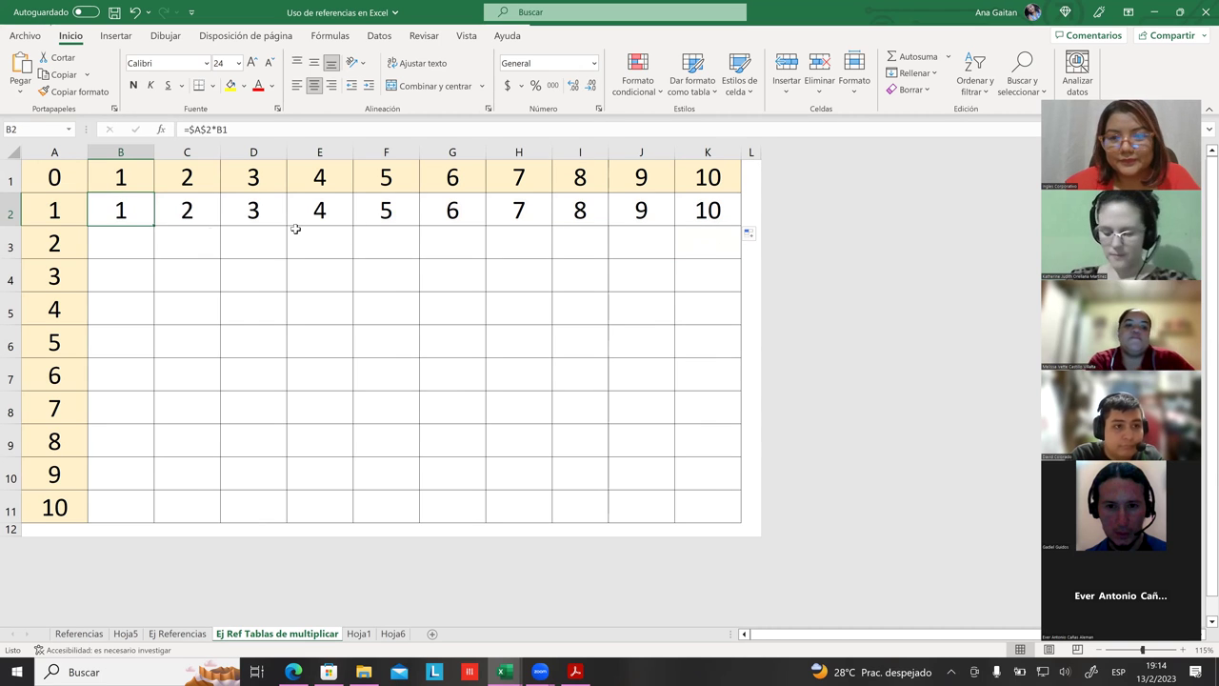
pyautogui.click(133, 243)
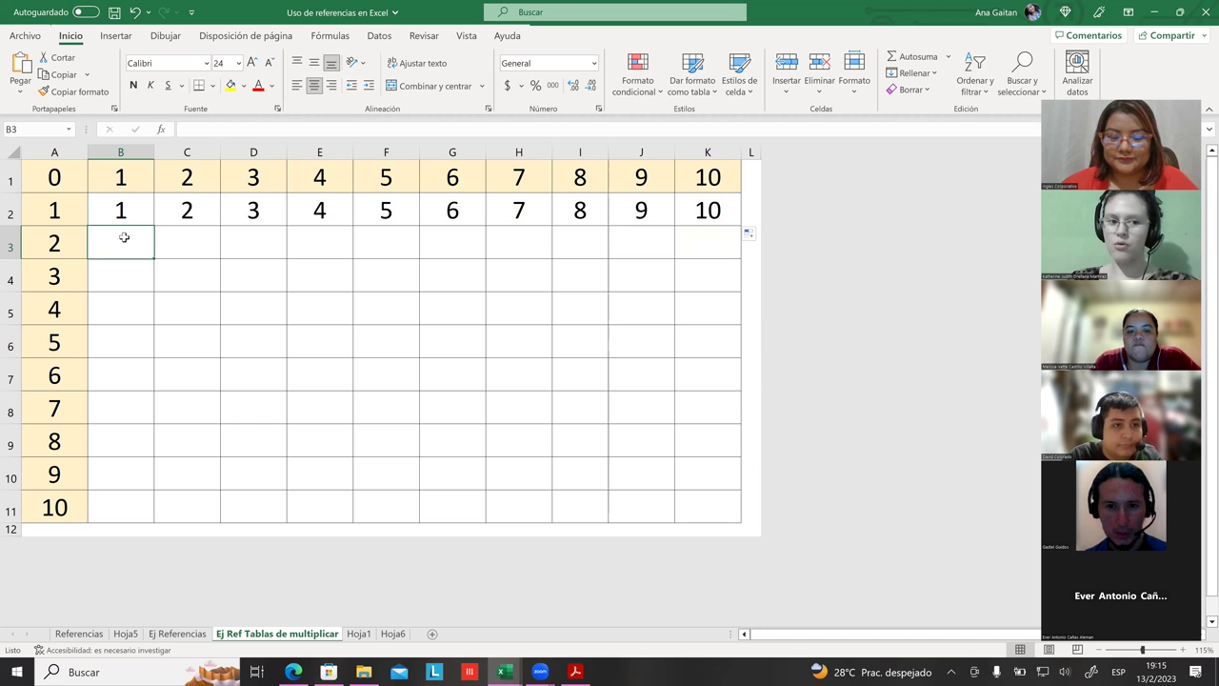
pyautogui.click(187, 217)
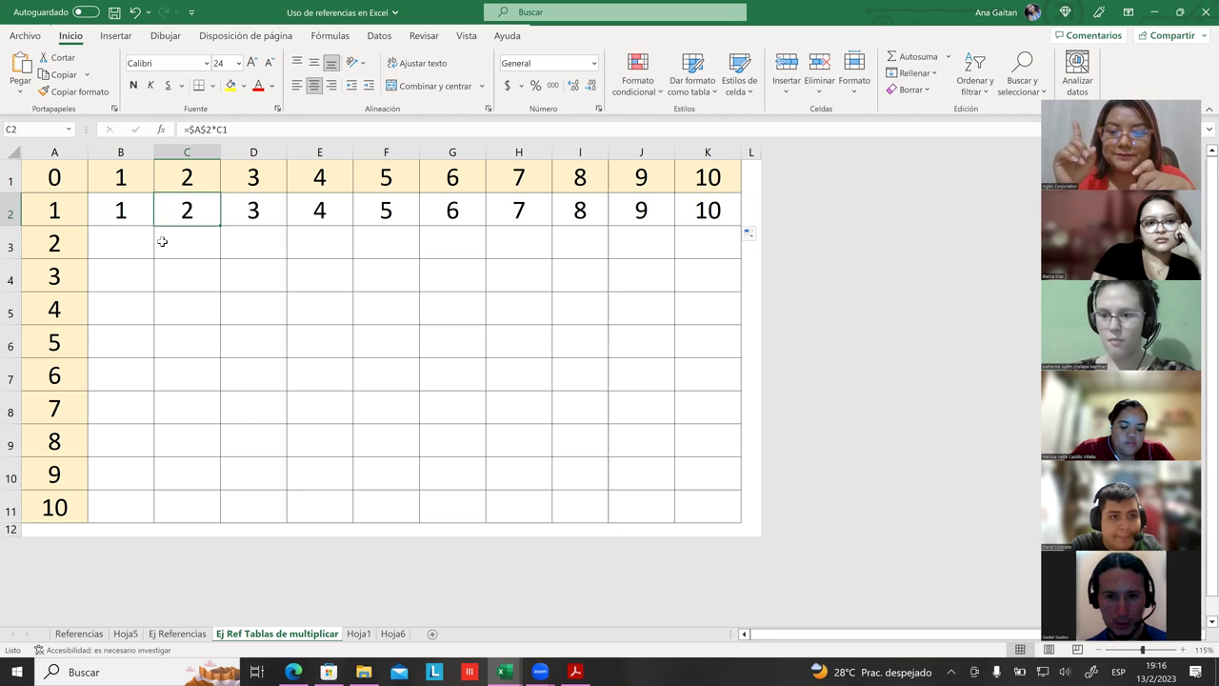
pyautogui.click(120, 214)
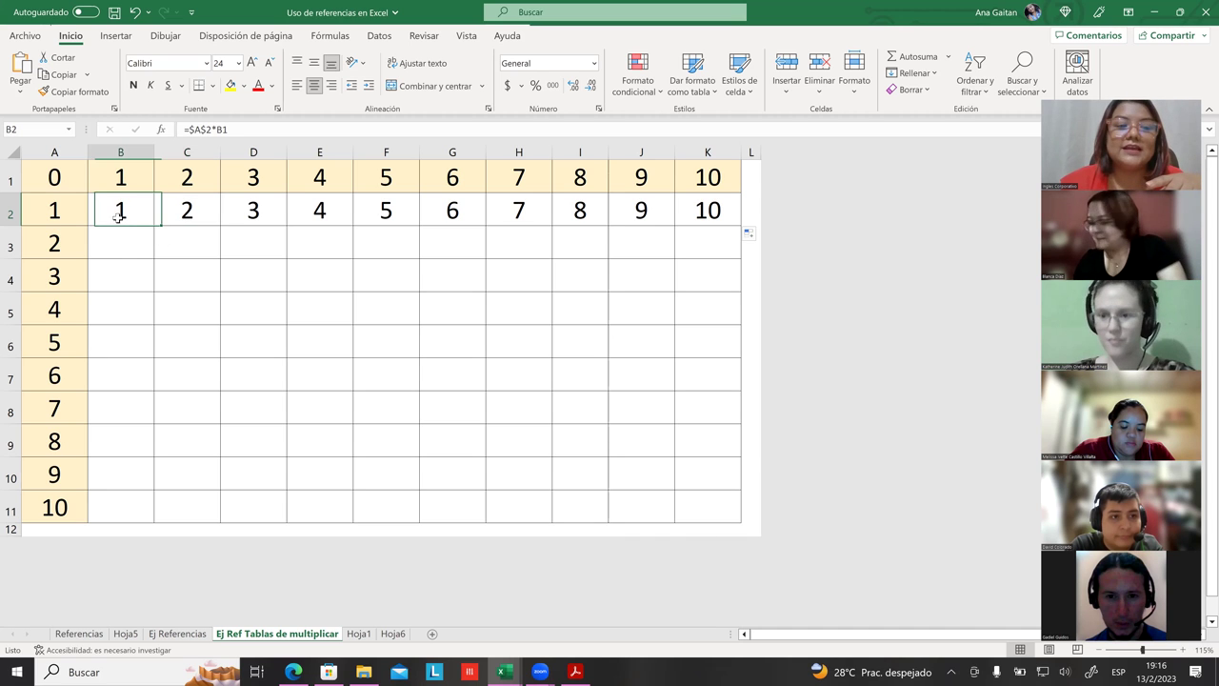
pyautogui.click(117, 246)
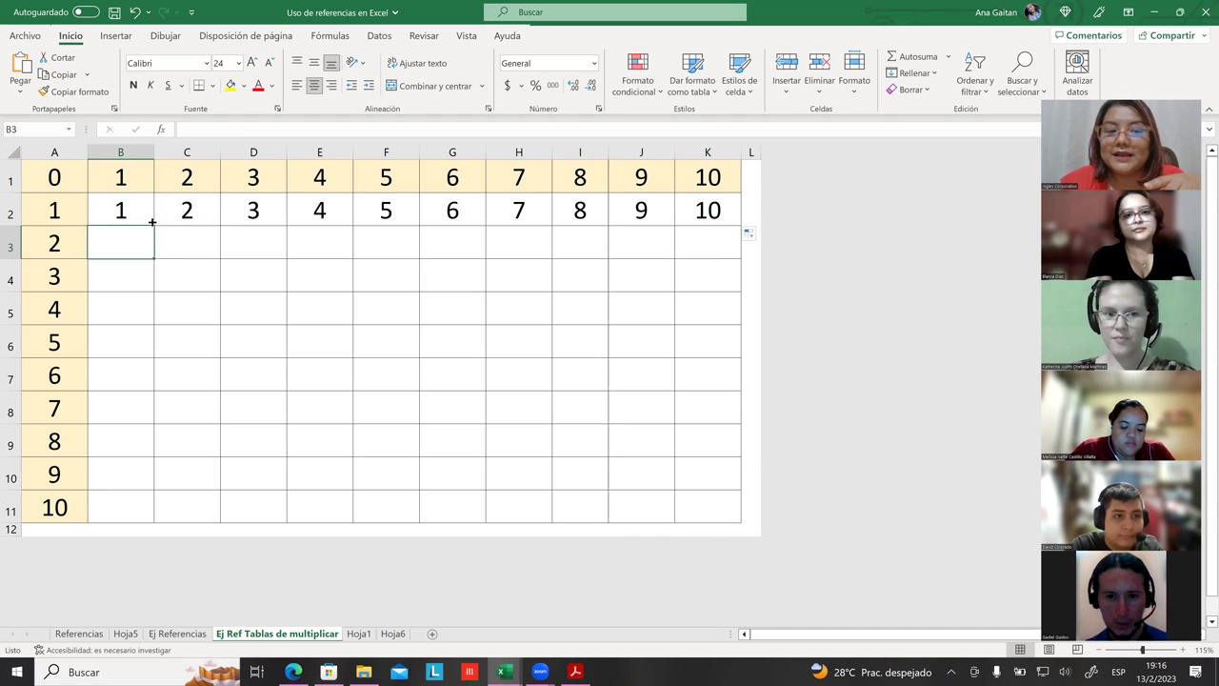
pyautogui.click(150, 220)
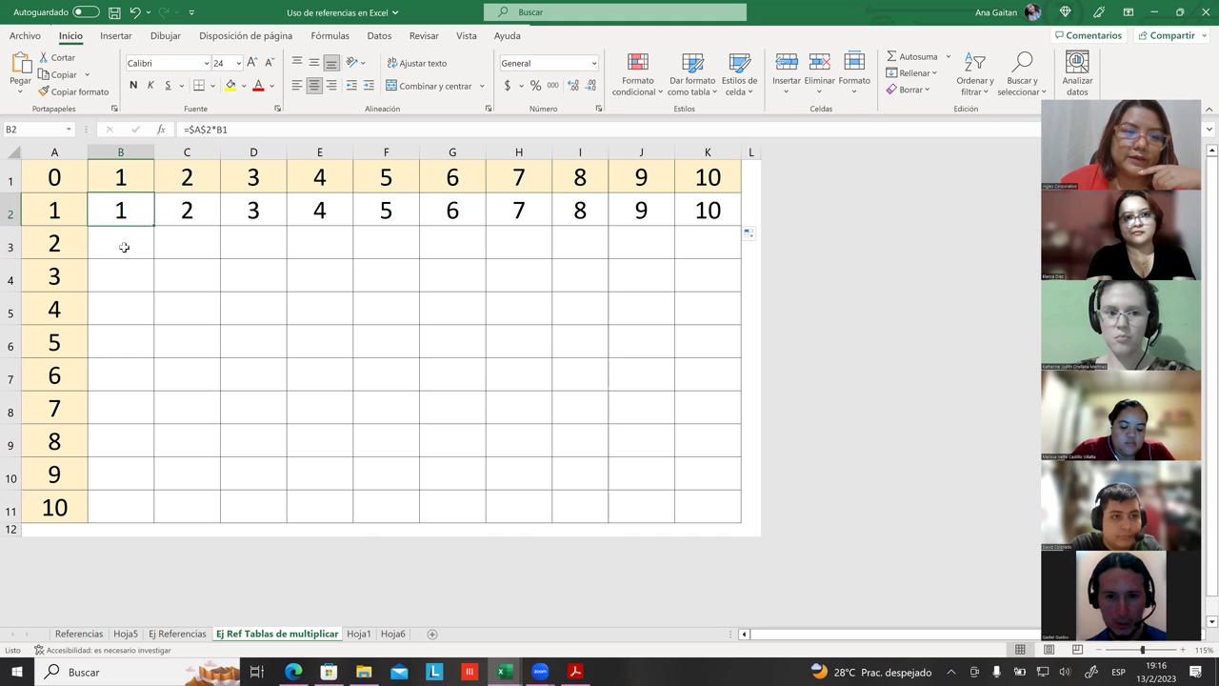
pyautogui.click(126, 246)
pyautogui.moveTo(157, 264); pyautogui.dragTo(453, 275)
pyautogui.click(145, 222)
pyautogui.moveTo(151, 226); pyautogui.dragTo(169, 467)
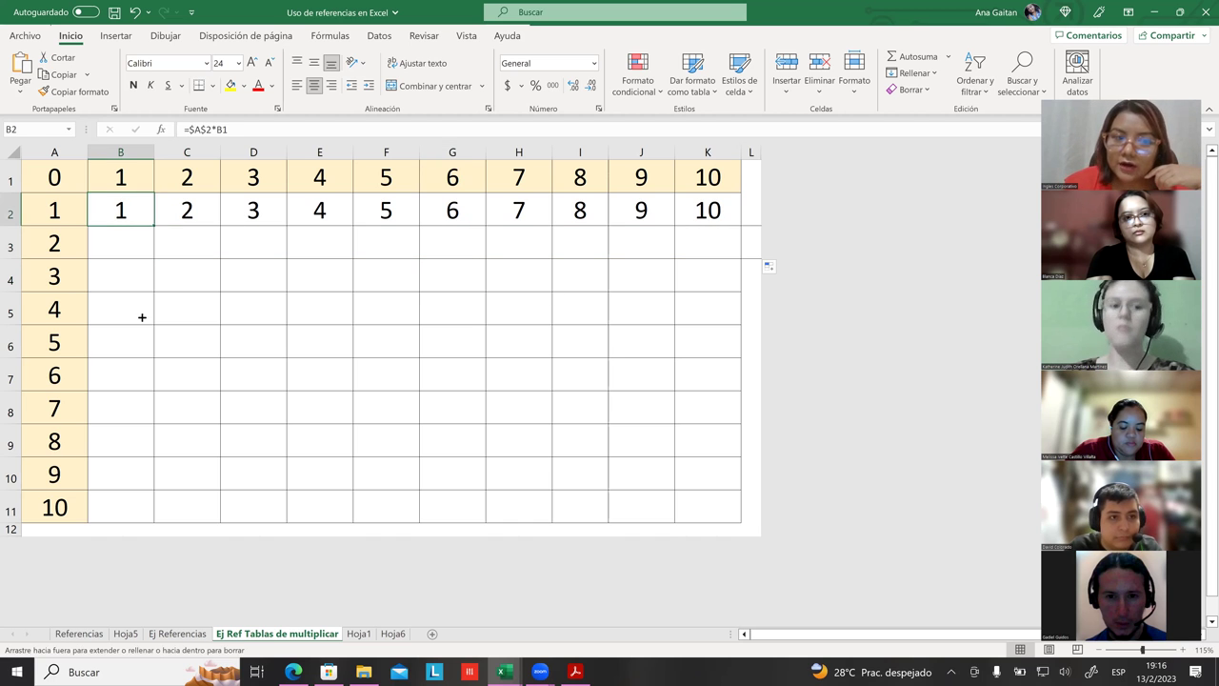
pyautogui.click(187, 441)
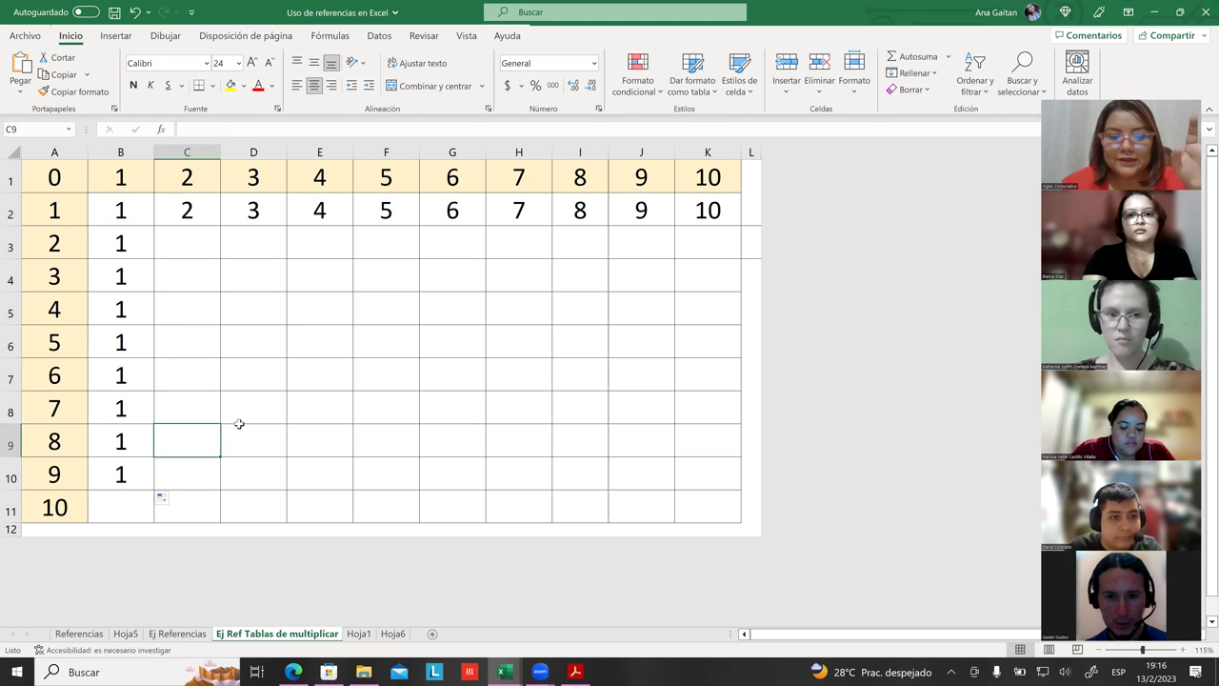
pyautogui.hotkey('ctrl', 'z')
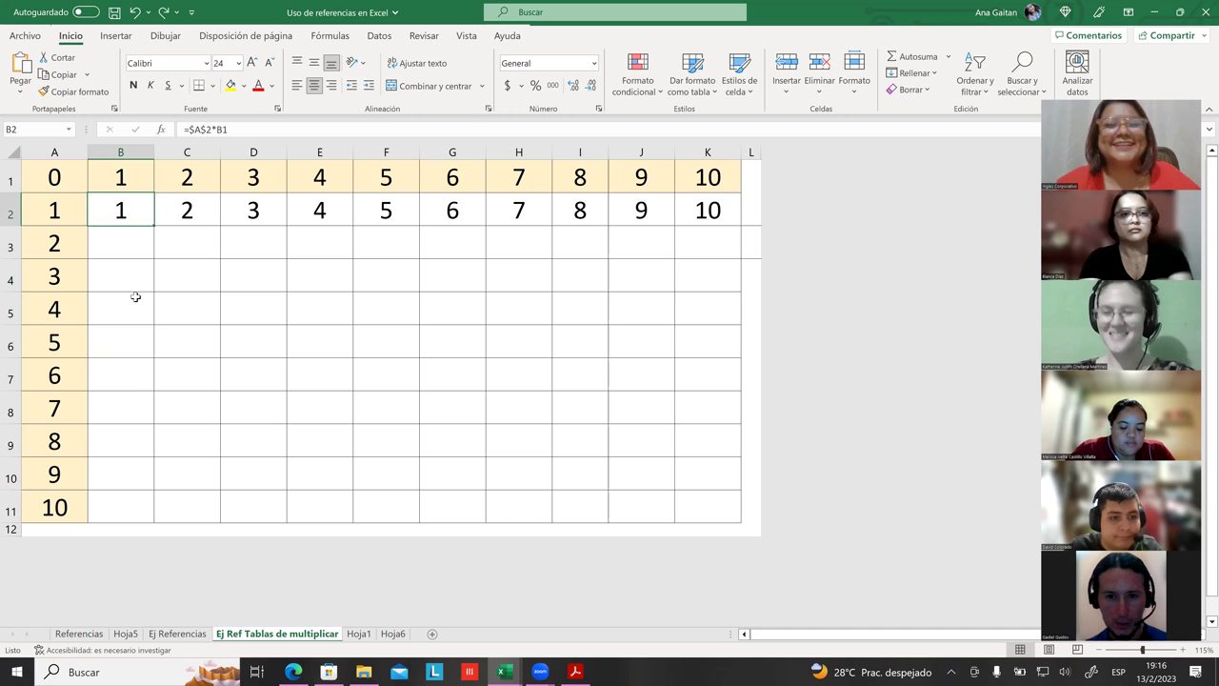
pyautogui.click(122, 343)
pyautogui.press('Up')
pyautogui.press('Up')
pyautogui.press('Up')
# - Clear the products in B2:K3 of the multiplication table
pyautogui.keyDown('shift'); pyautogui.click(719, 233); pyautogui.keyUp('shift')
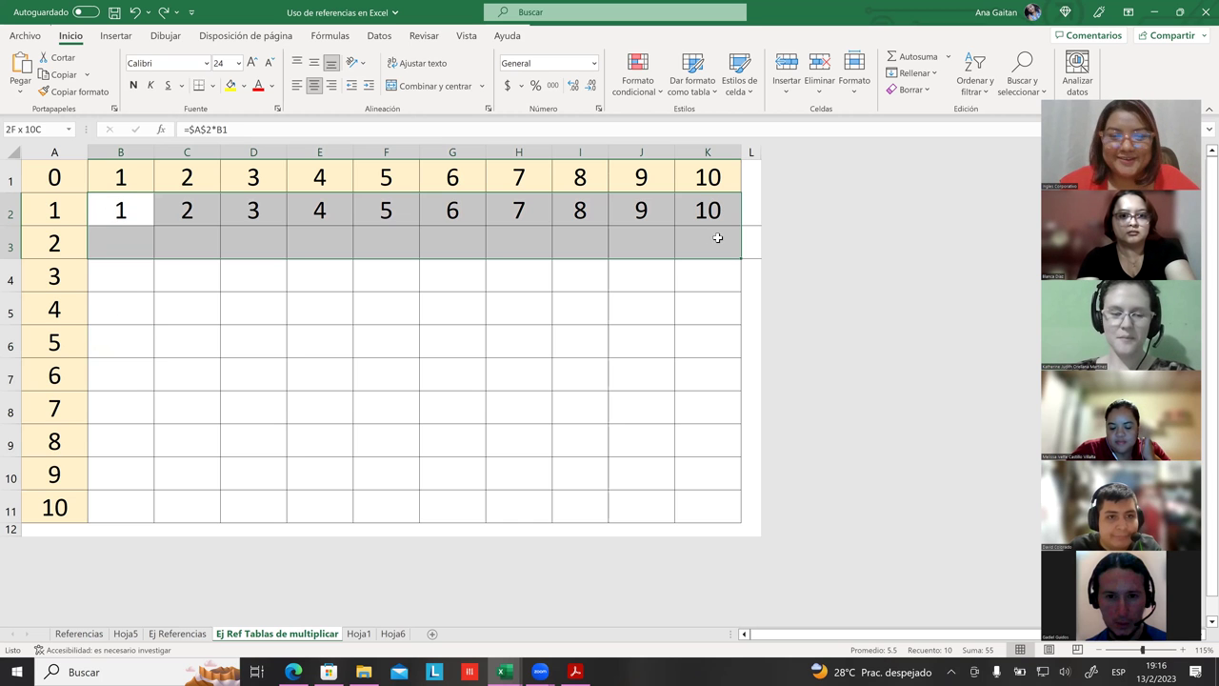
pyautogui.press('Delete')
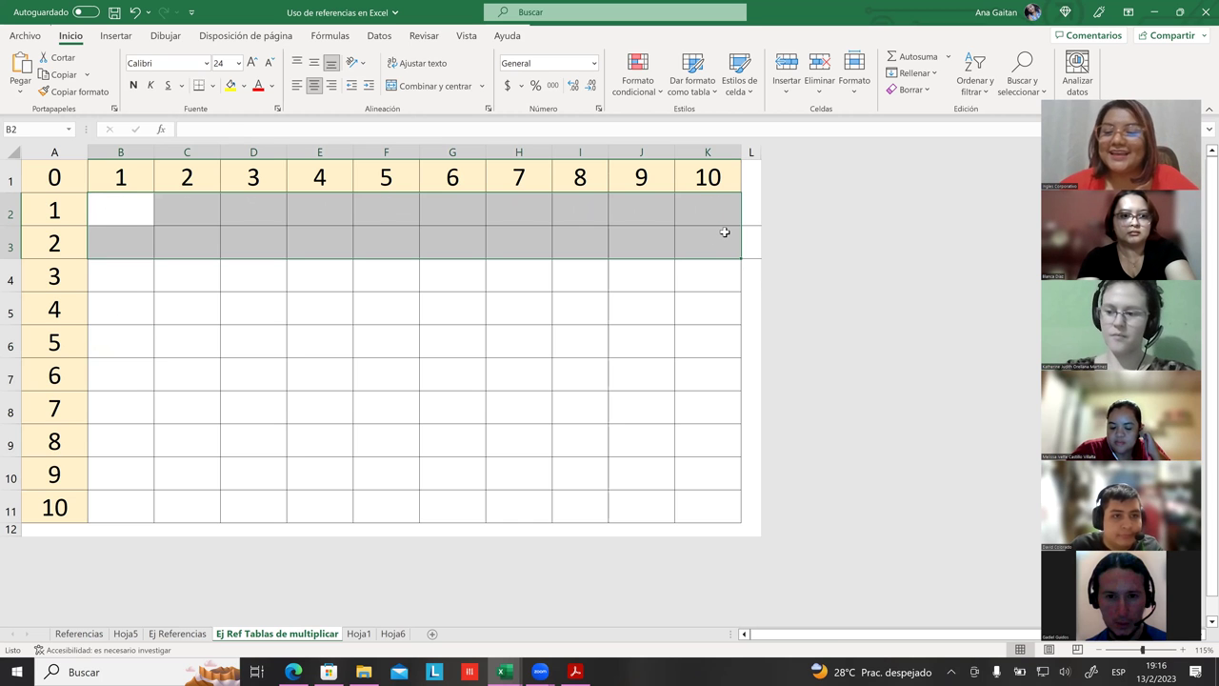
pyautogui.click(629, 247)
# - Point out table cells F4, C2, column B, header D1 and column F, ending on B2
pyautogui.click(367, 284)
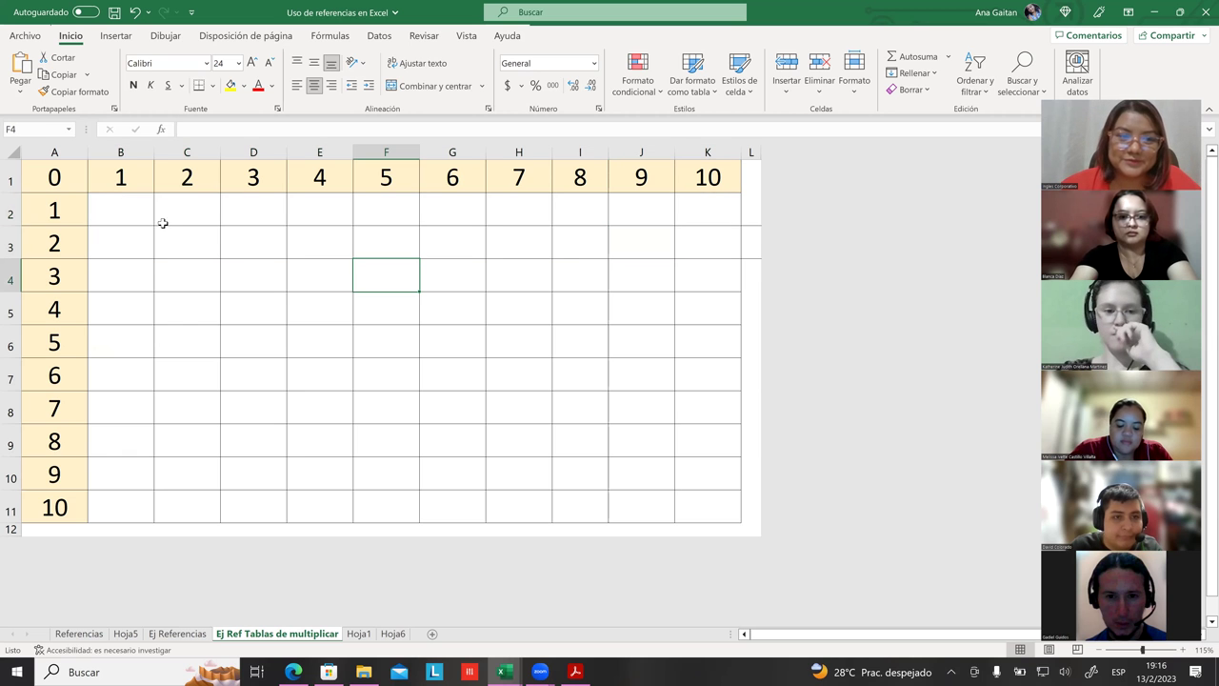
pyautogui.click(163, 210)
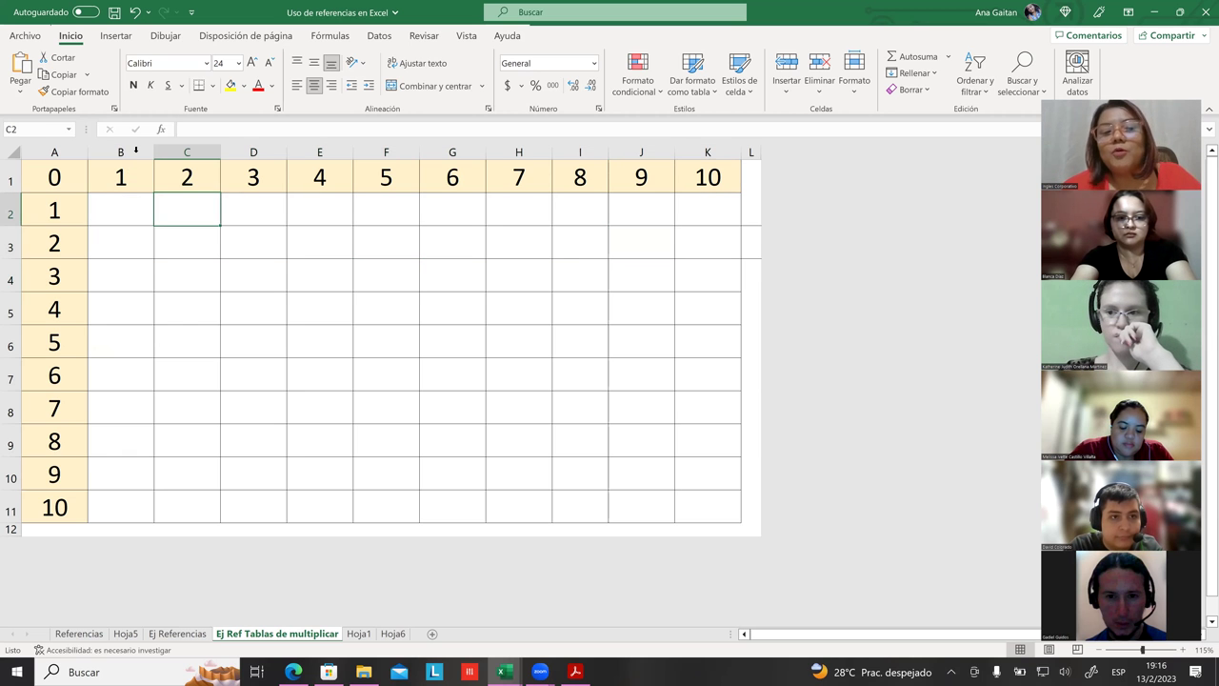
pyautogui.click(136, 149)
pyautogui.click(235, 164)
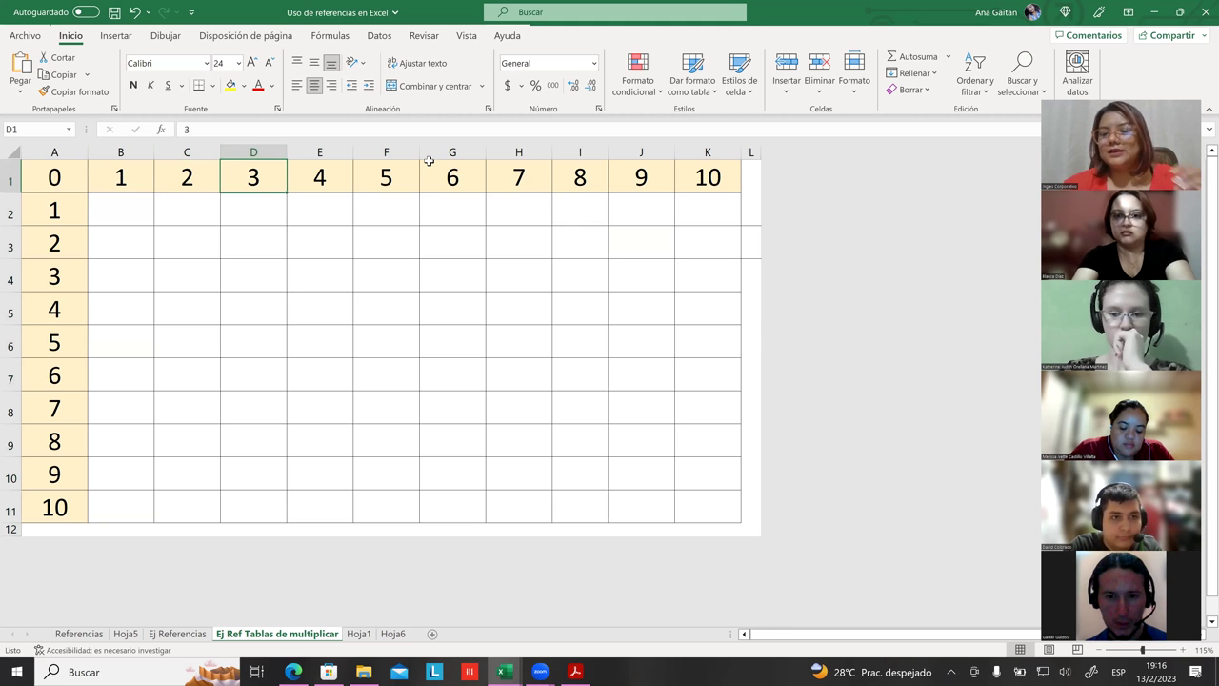
pyautogui.moveTo(386, 177); pyautogui.dragTo(386, 529)
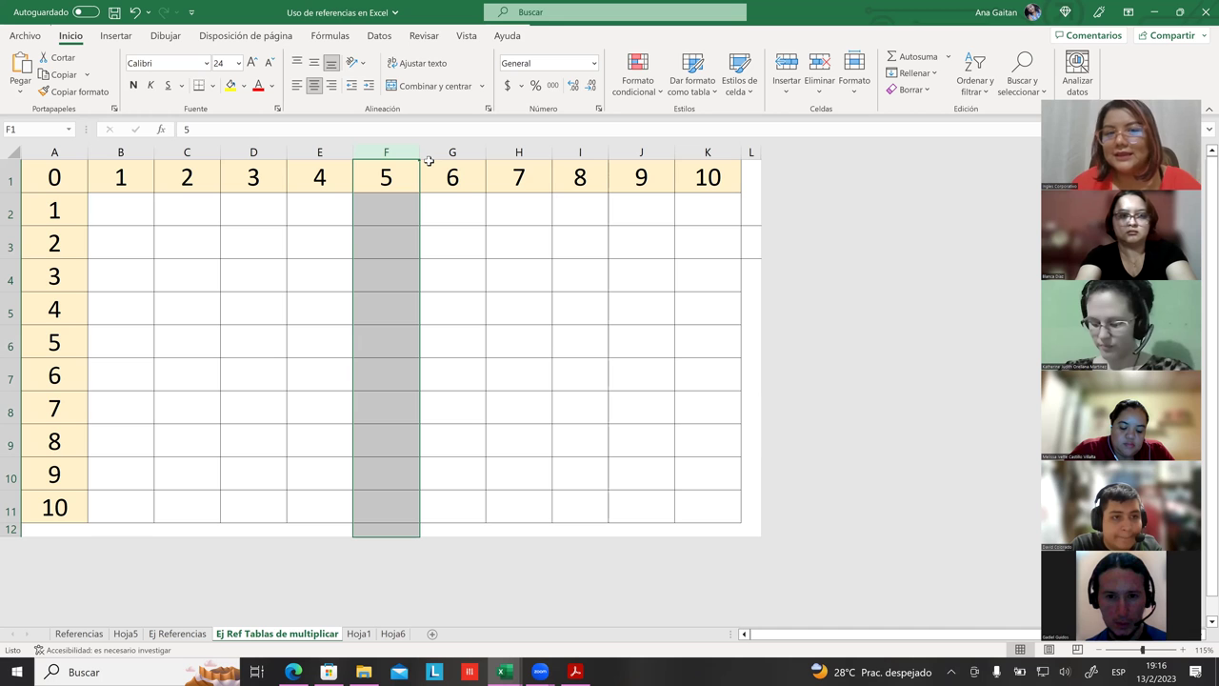
pyautogui.click(398, 202)
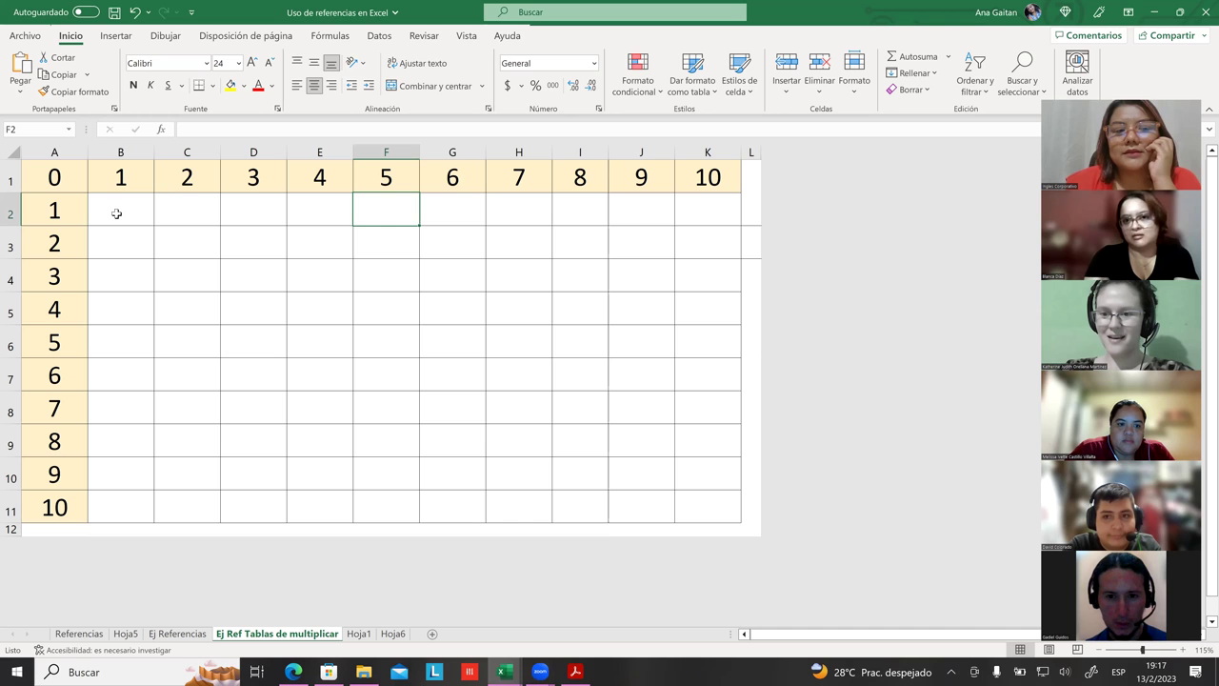
pyautogui.click(116, 213)
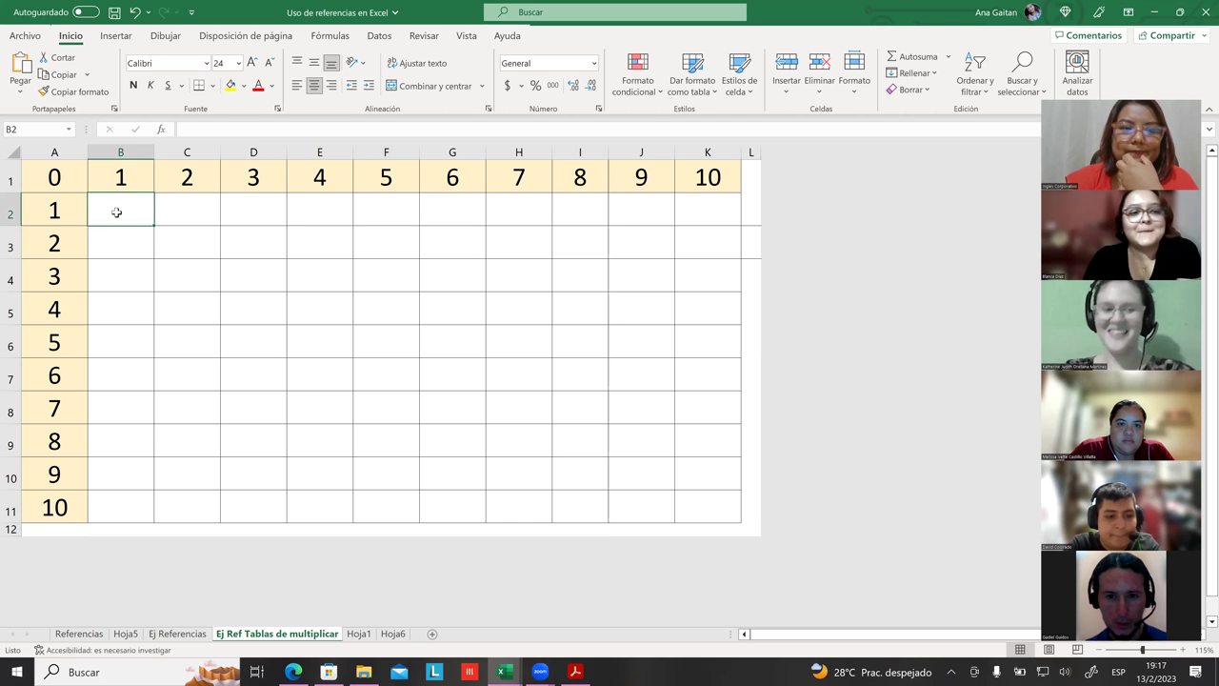
# - Abandon a first attempt, then begin B2's formula as =a2
pyautogui.write('=')
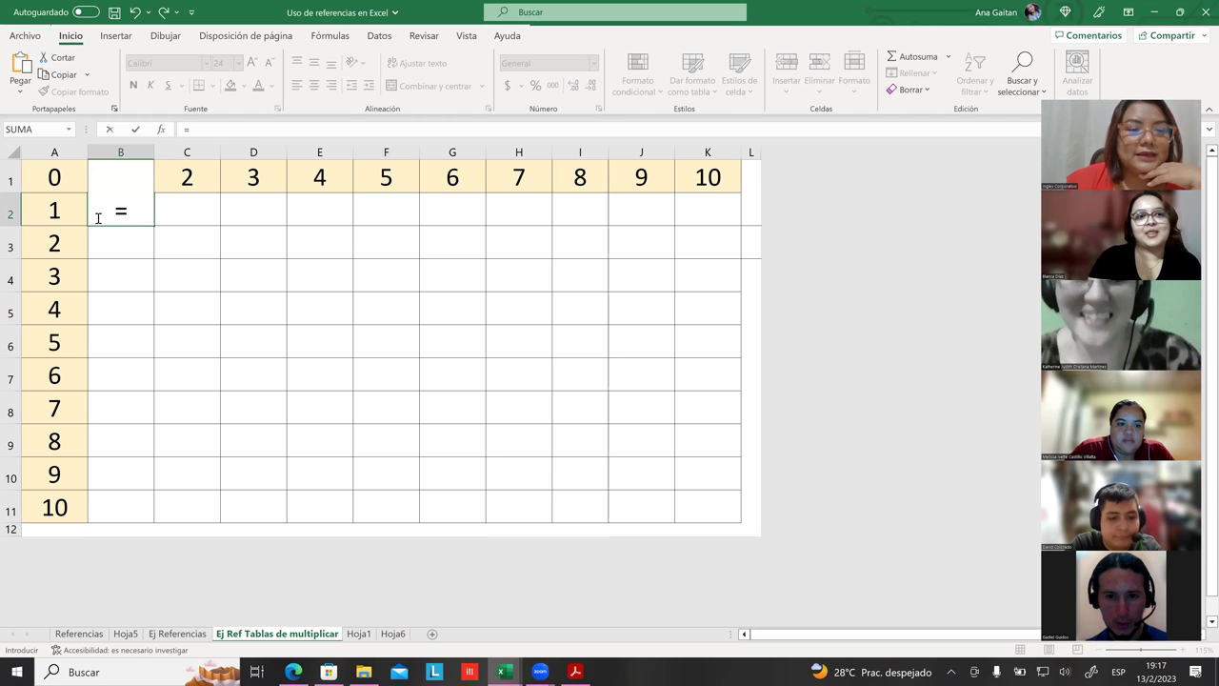
pyautogui.press('Escape')
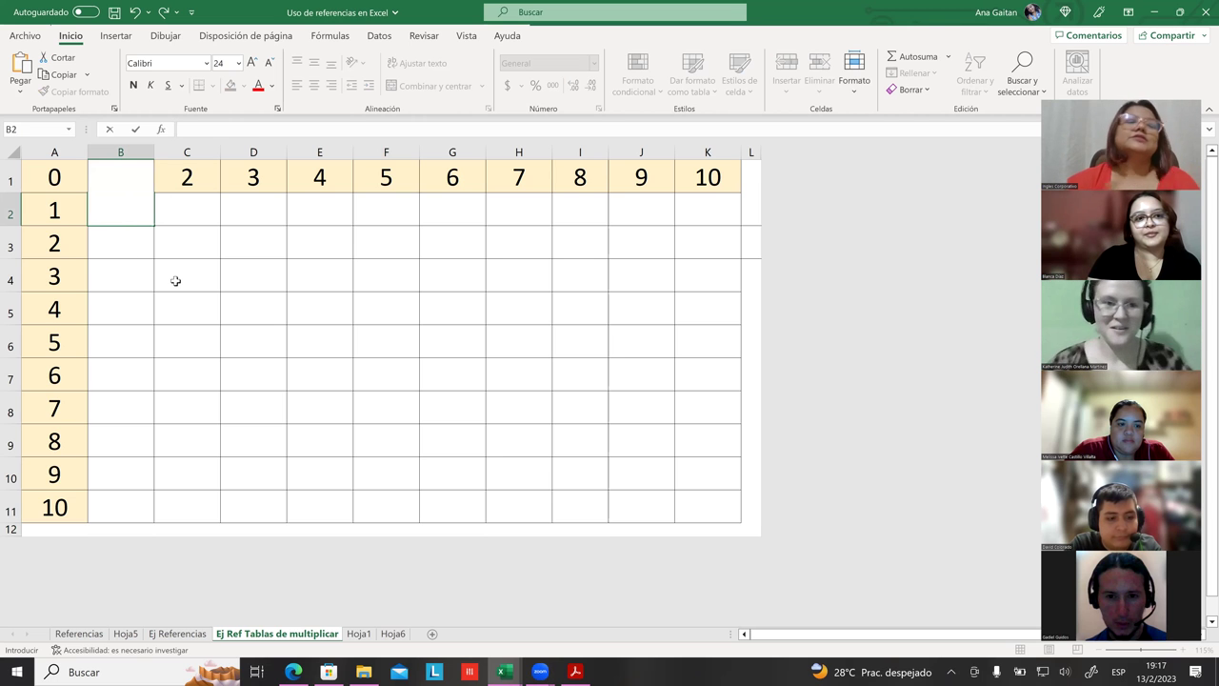
pyautogui.click(222, 294)
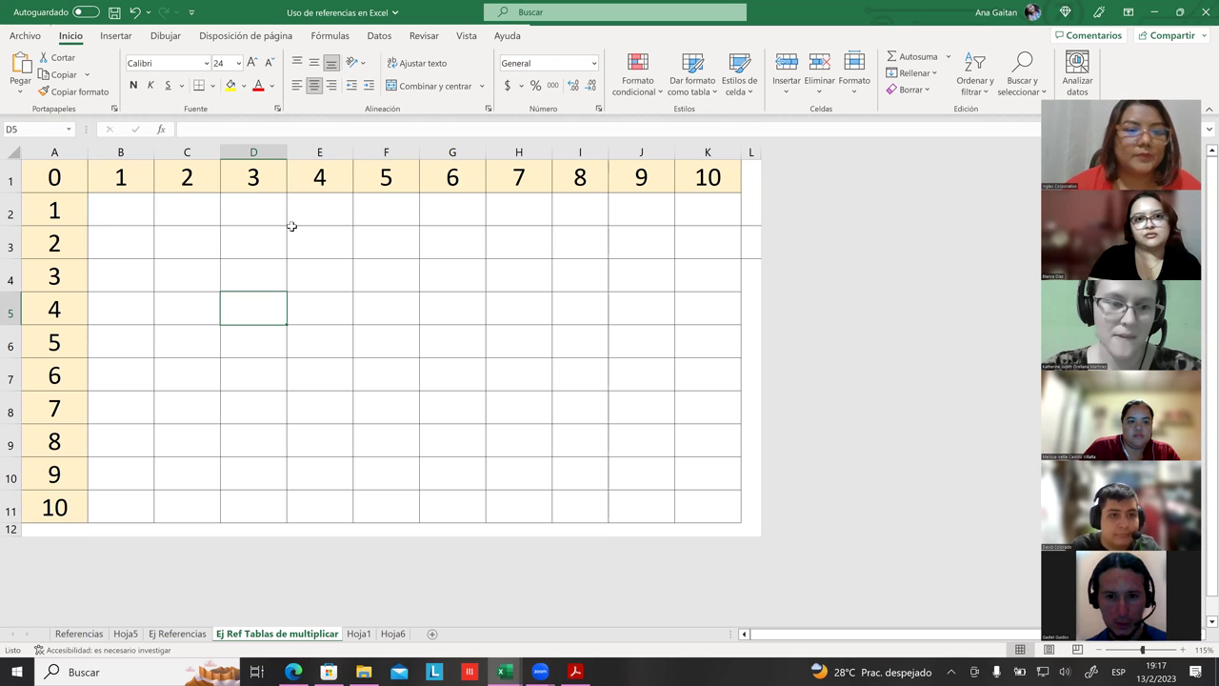
pyautogui.click(103, 209)
pyautogui.write('=')
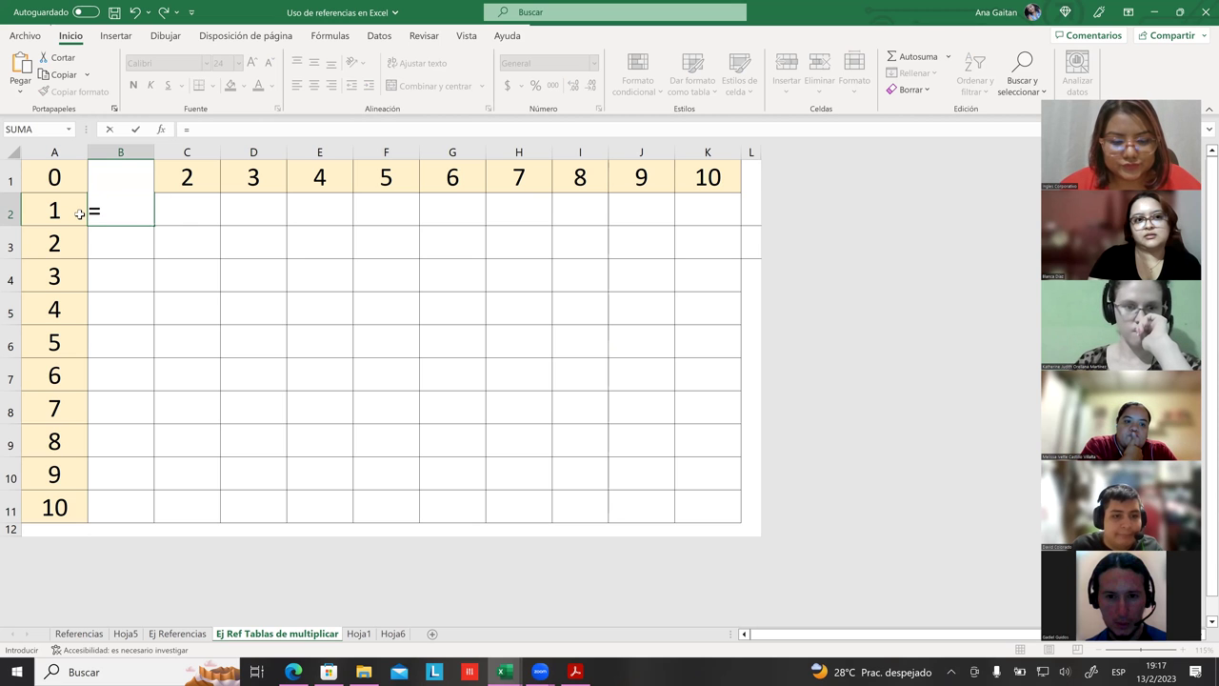
pyautogui.write('a2')
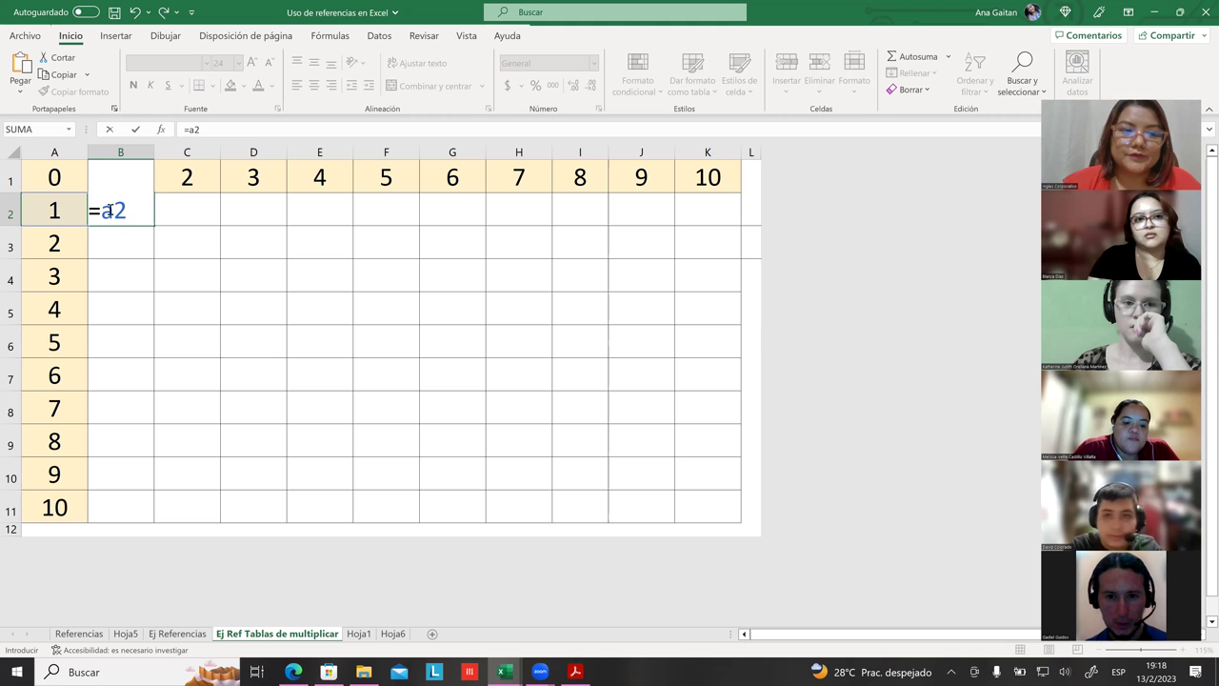
# - Insert a $ before a so B2's formula reads =$a2
pyautogui.click(110, 211)
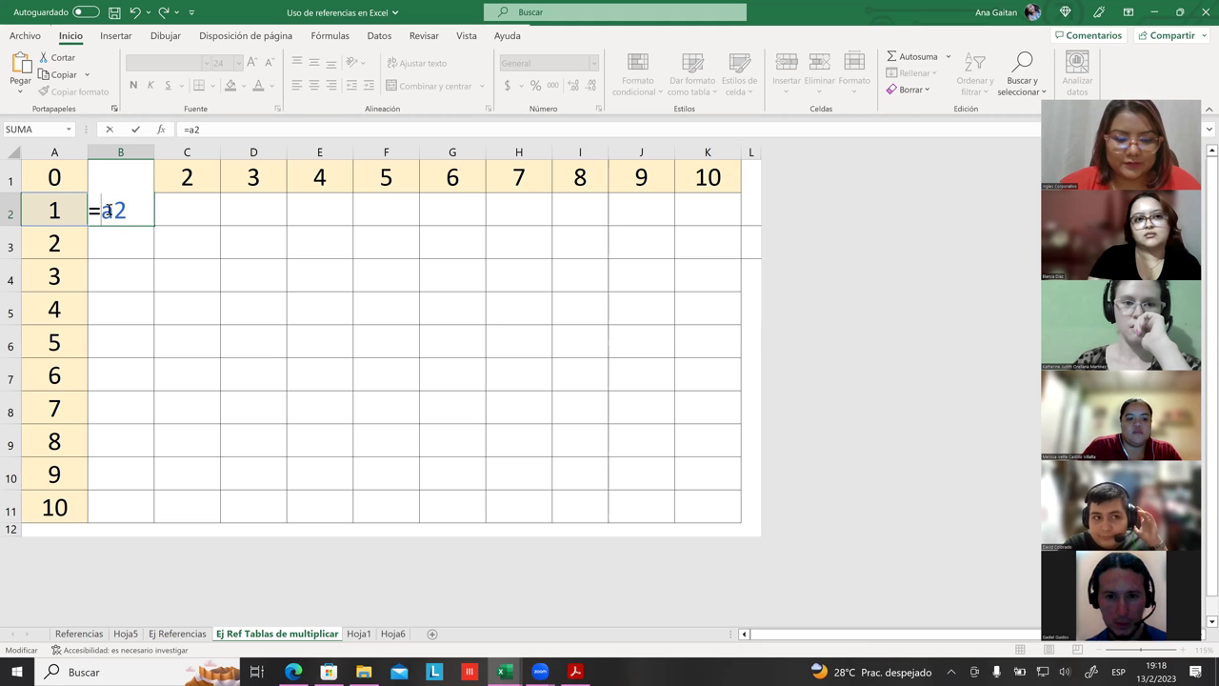
pyautogui.write('$')
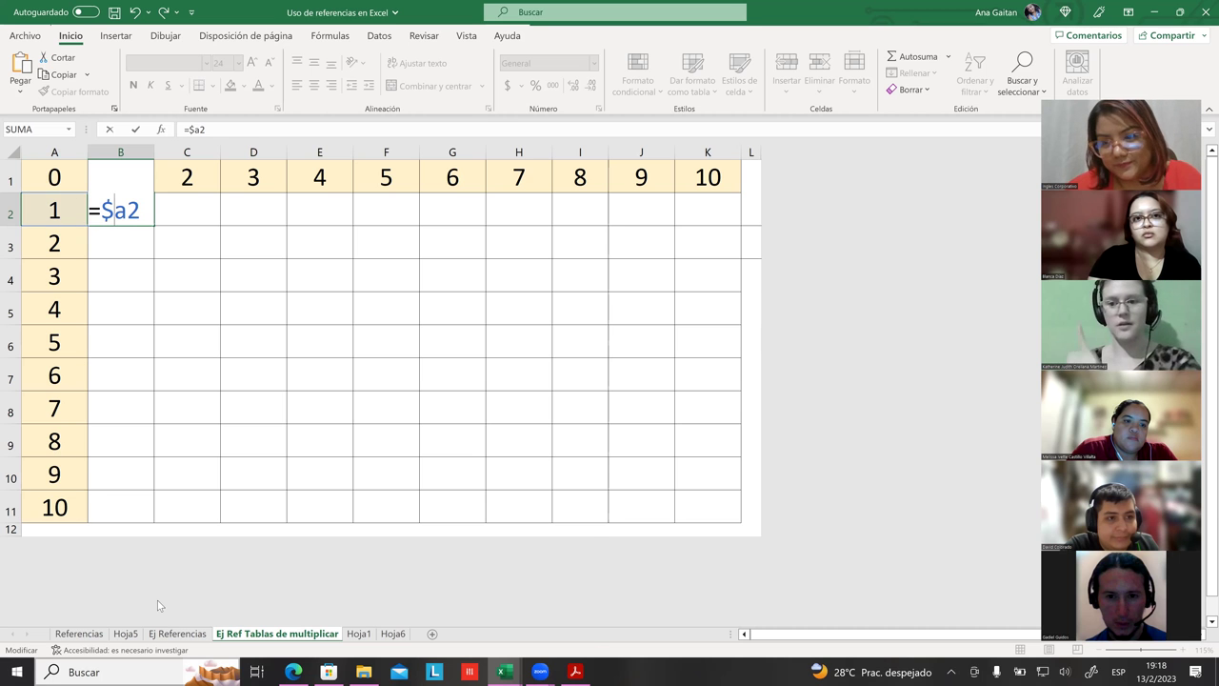
pyautogui.press('super+s')
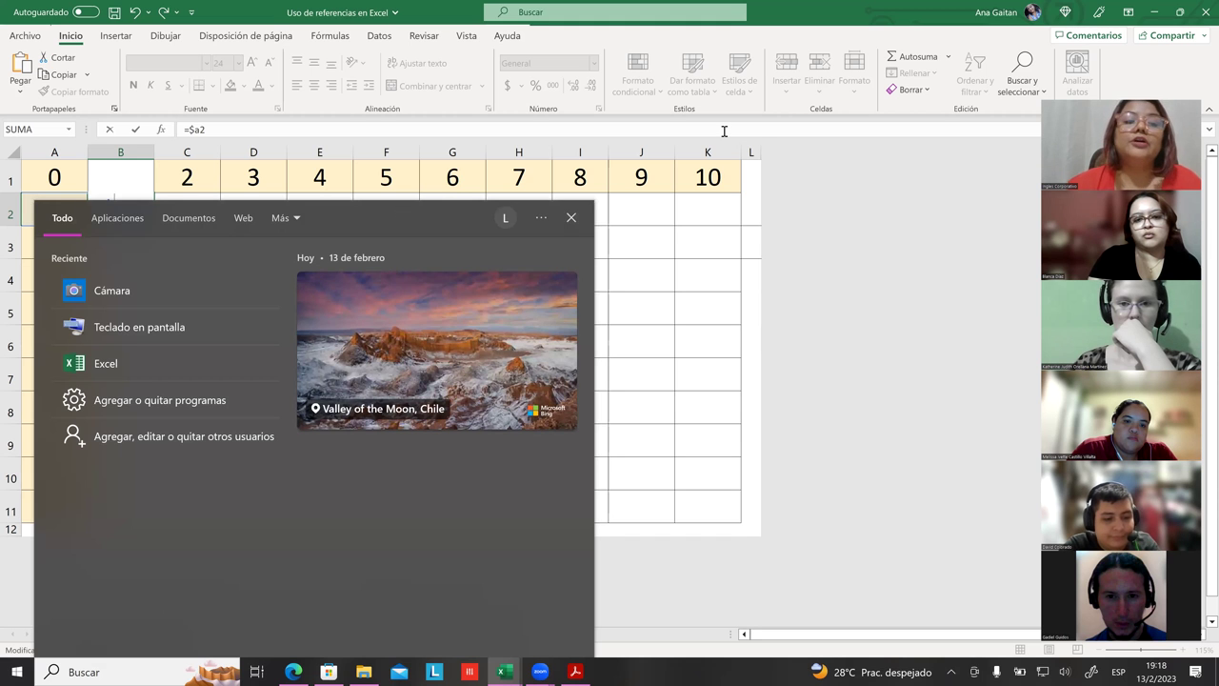
pyautogui.click(148, 202)
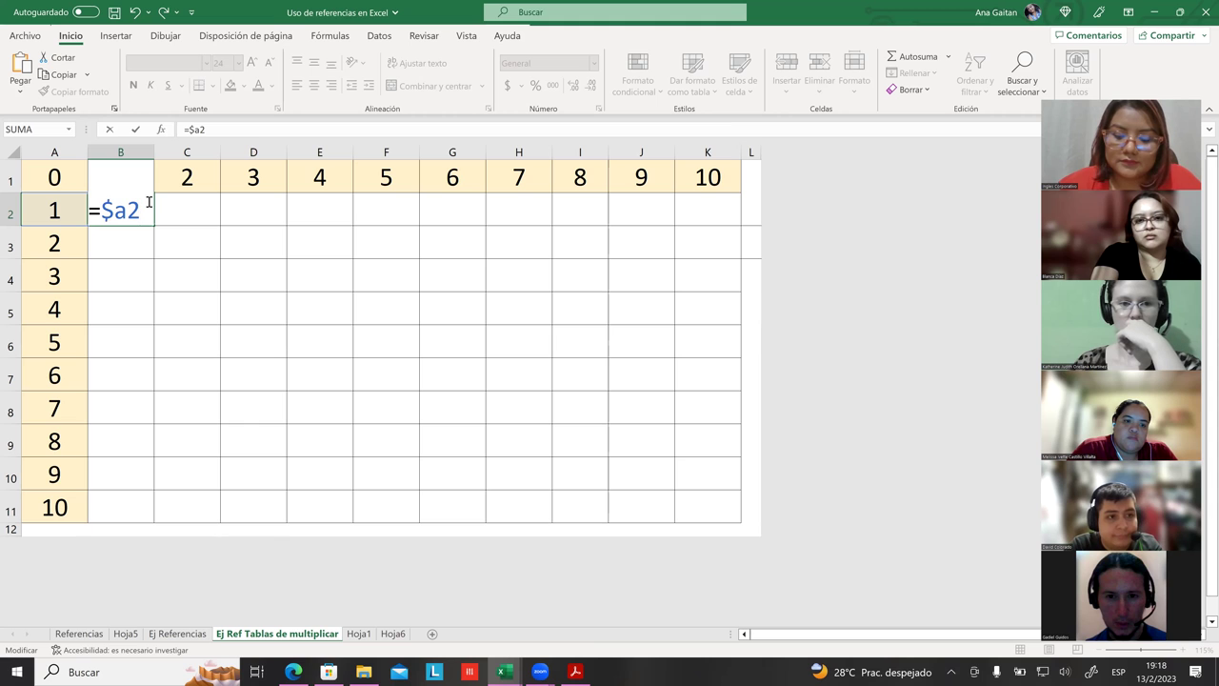
# - Extend the formula to =$a2*b1 and highlight the $a2*b1 part
pyautogui.write('*')
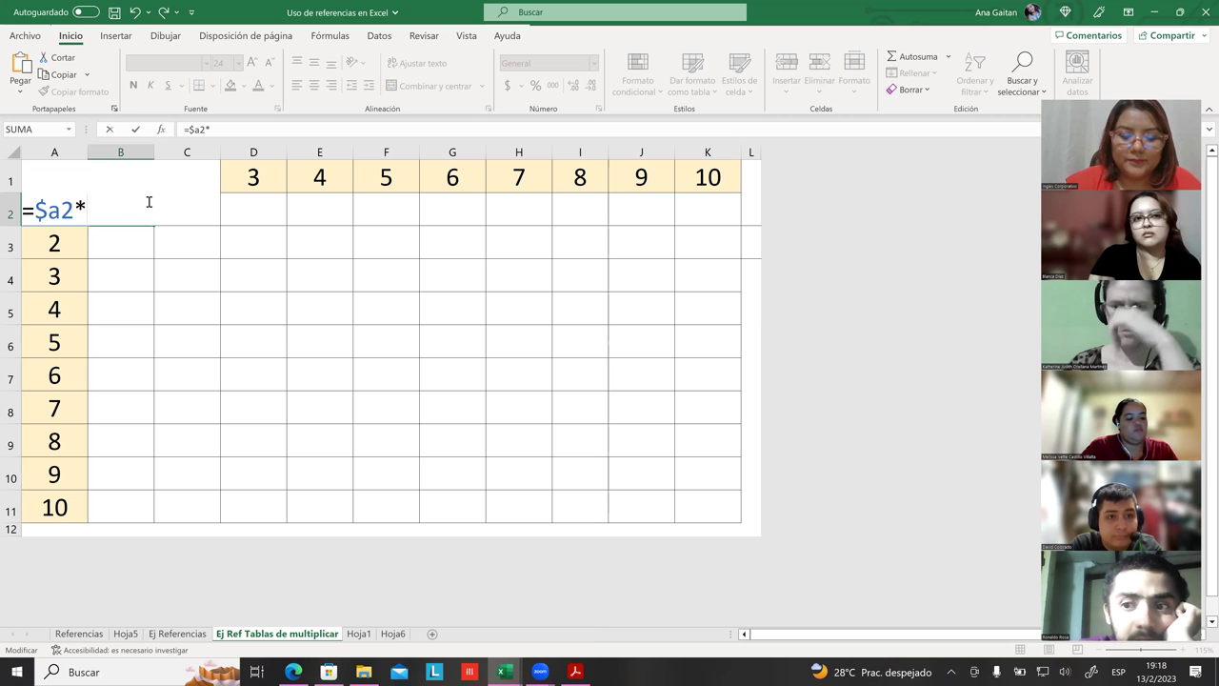
pyautogui.write('b2')
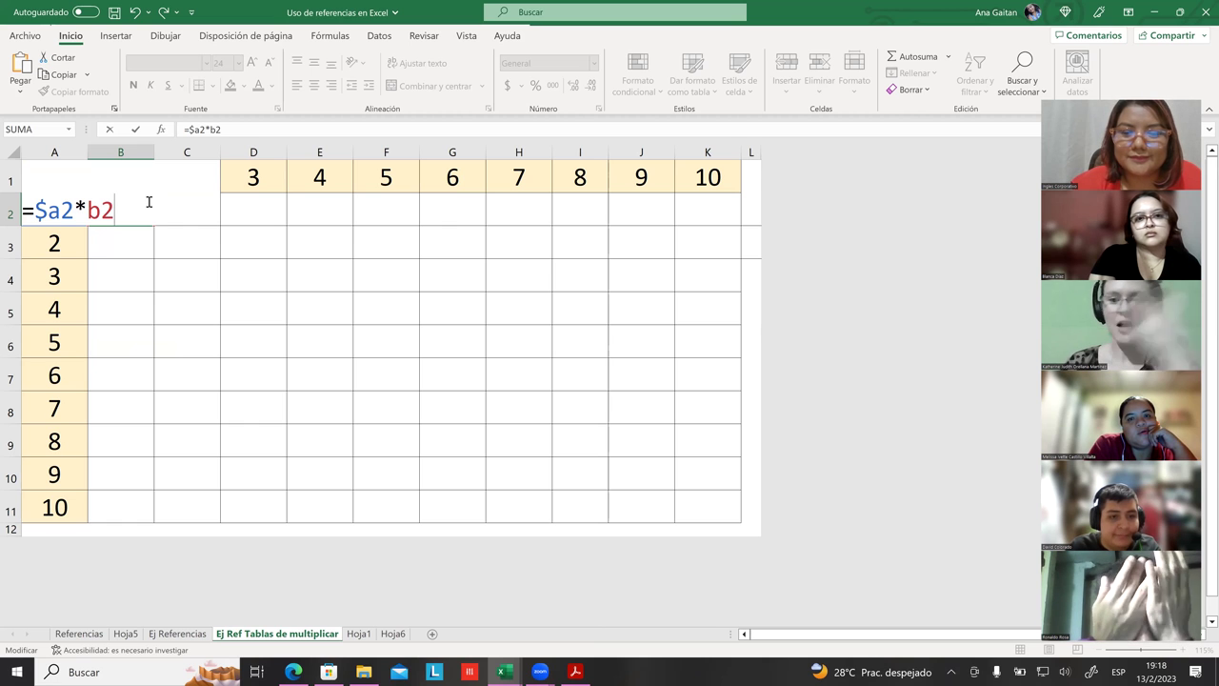
pyautogui.press('BackSpace')
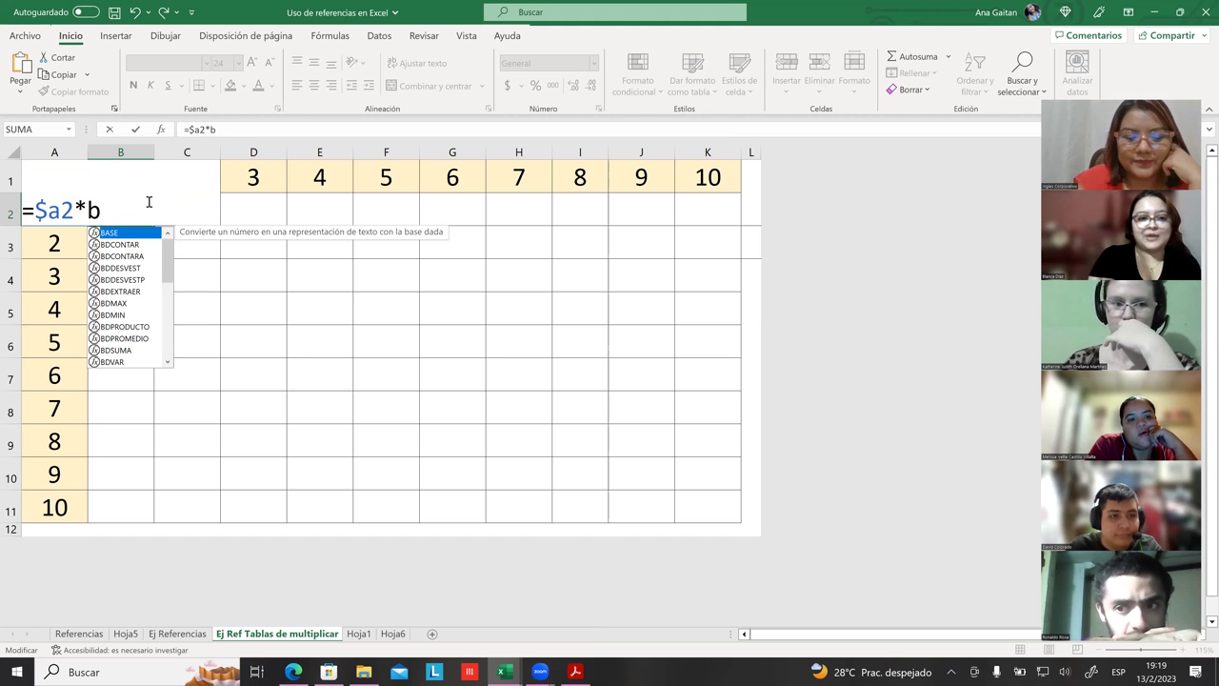
pyautogui.write('1')
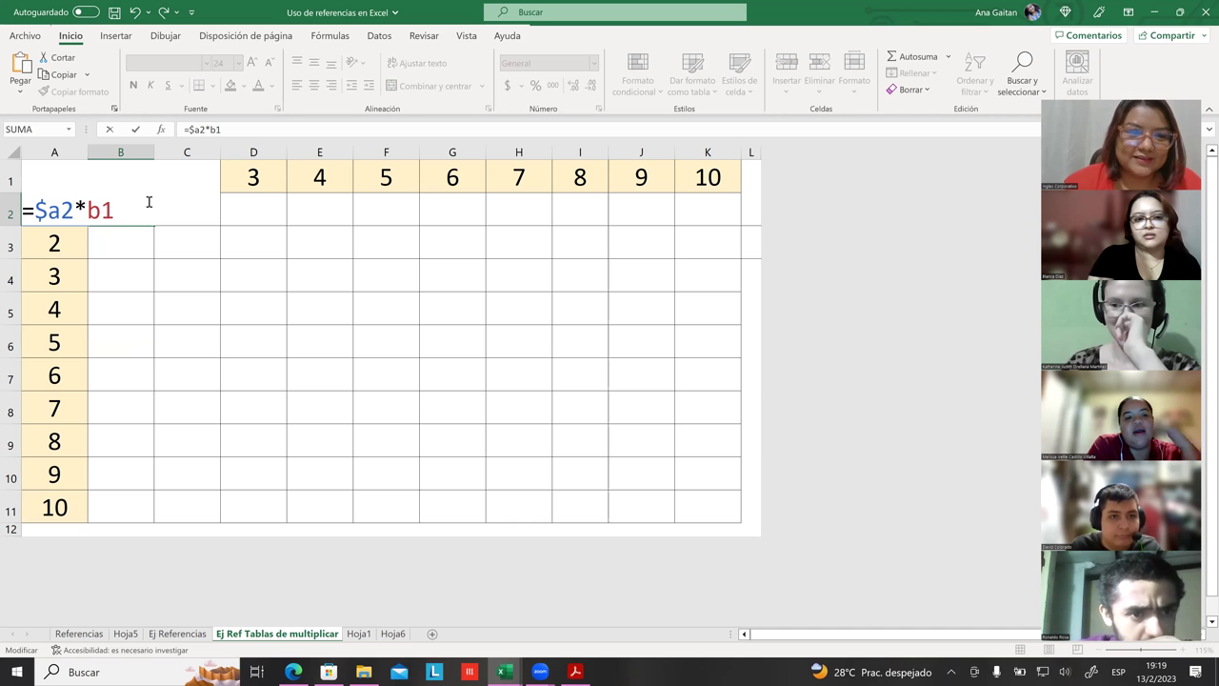
pyautogui.click(89, 202)
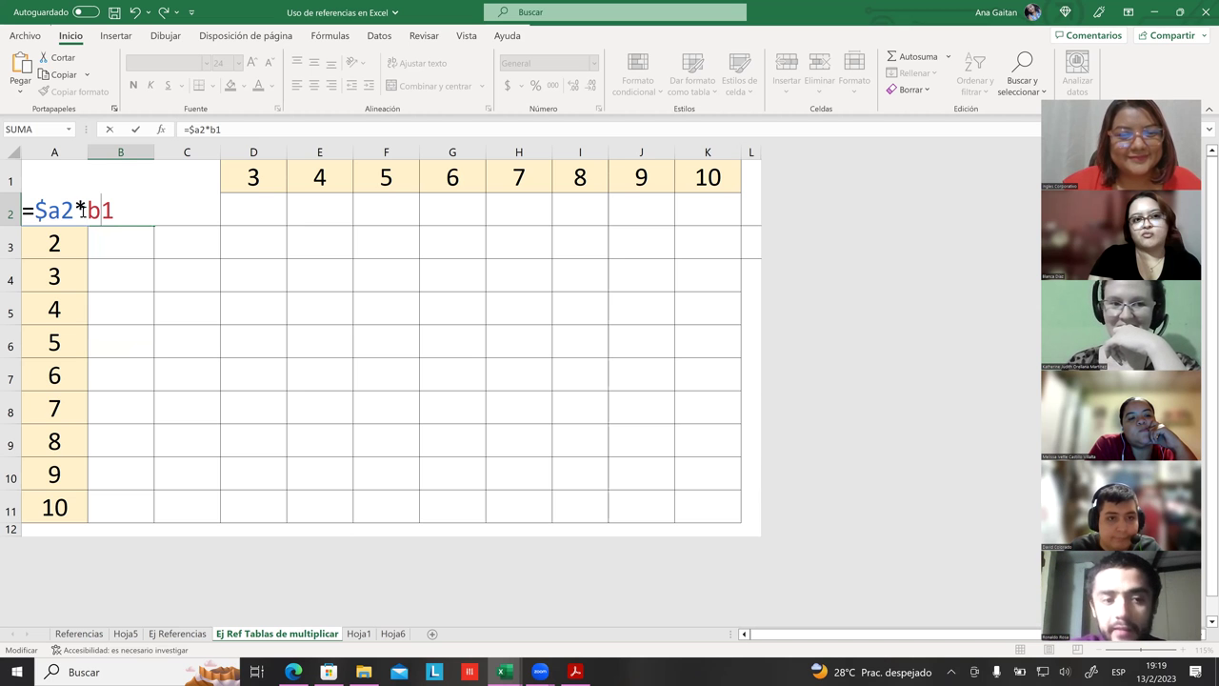
pyautogui.click(83, 221)
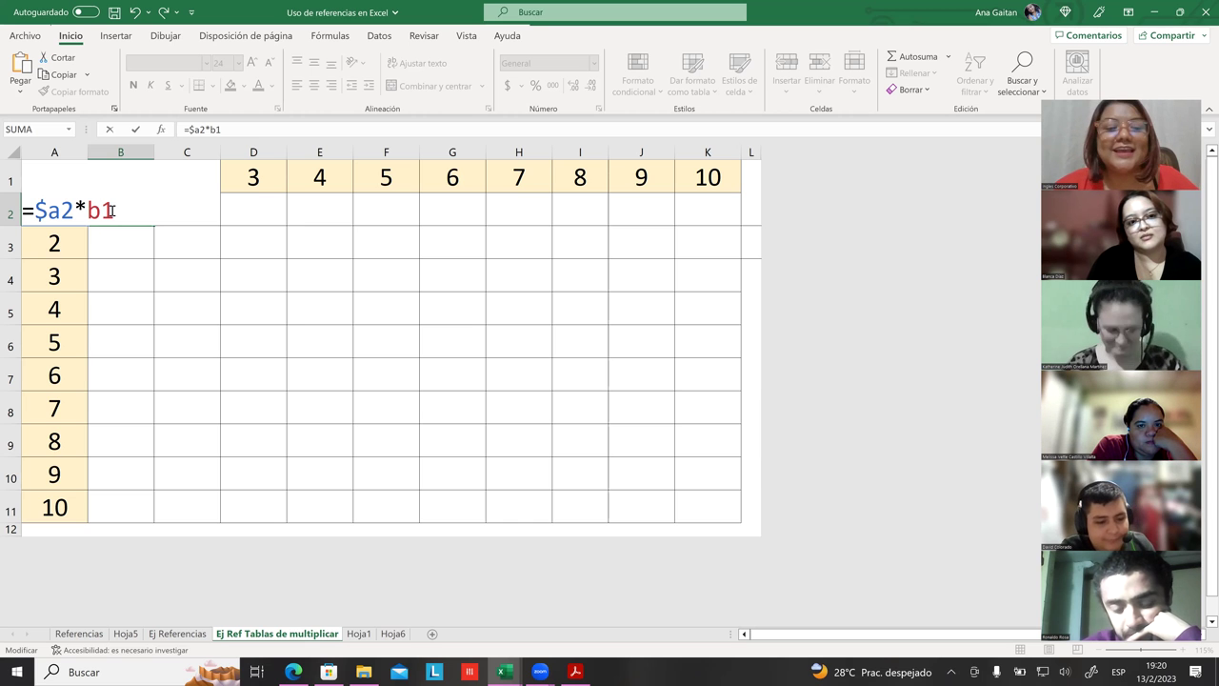
pyautogui.moveTo(129, 214); pyautogui.dragTo(55, 215)
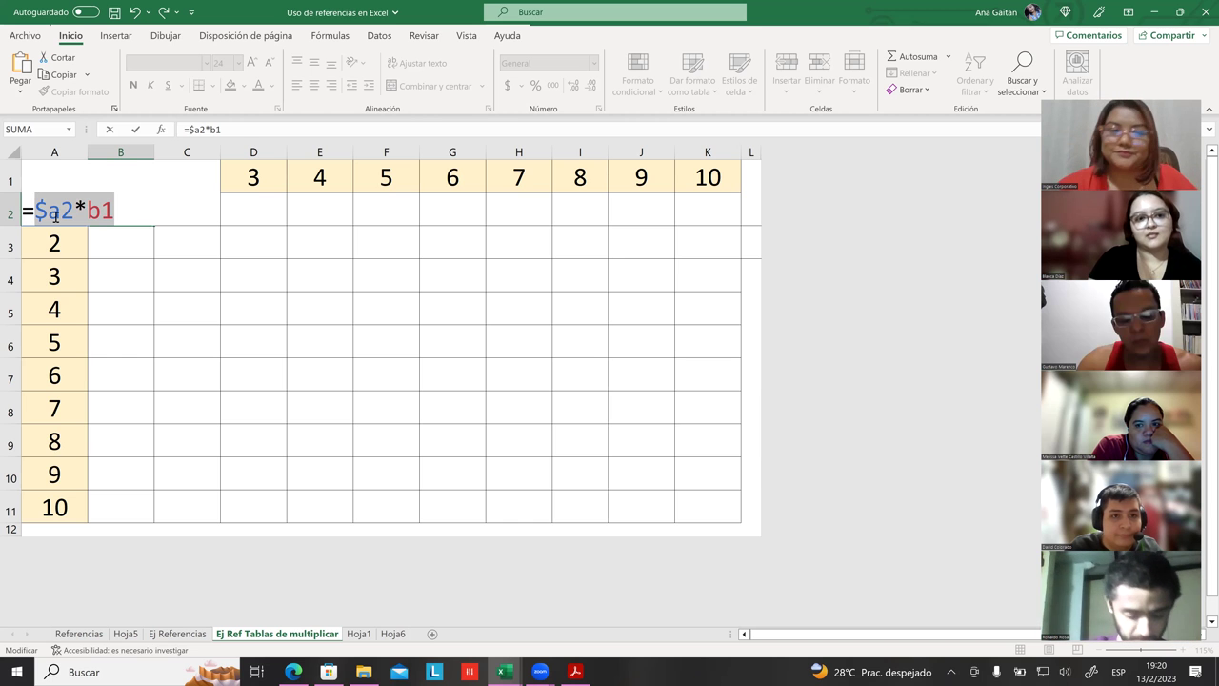
# - Cancel the unfinished B2 formula and select all of row 2
pyautogui.press('Escape')
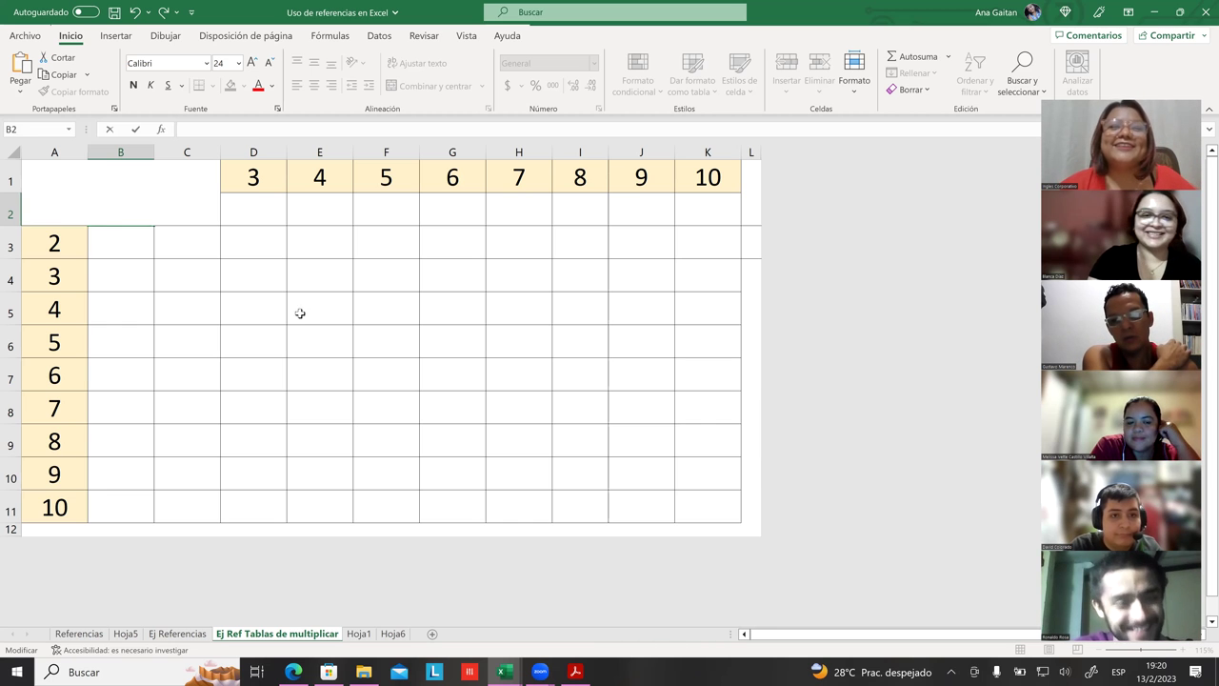
pyautogui.click(379, 328)
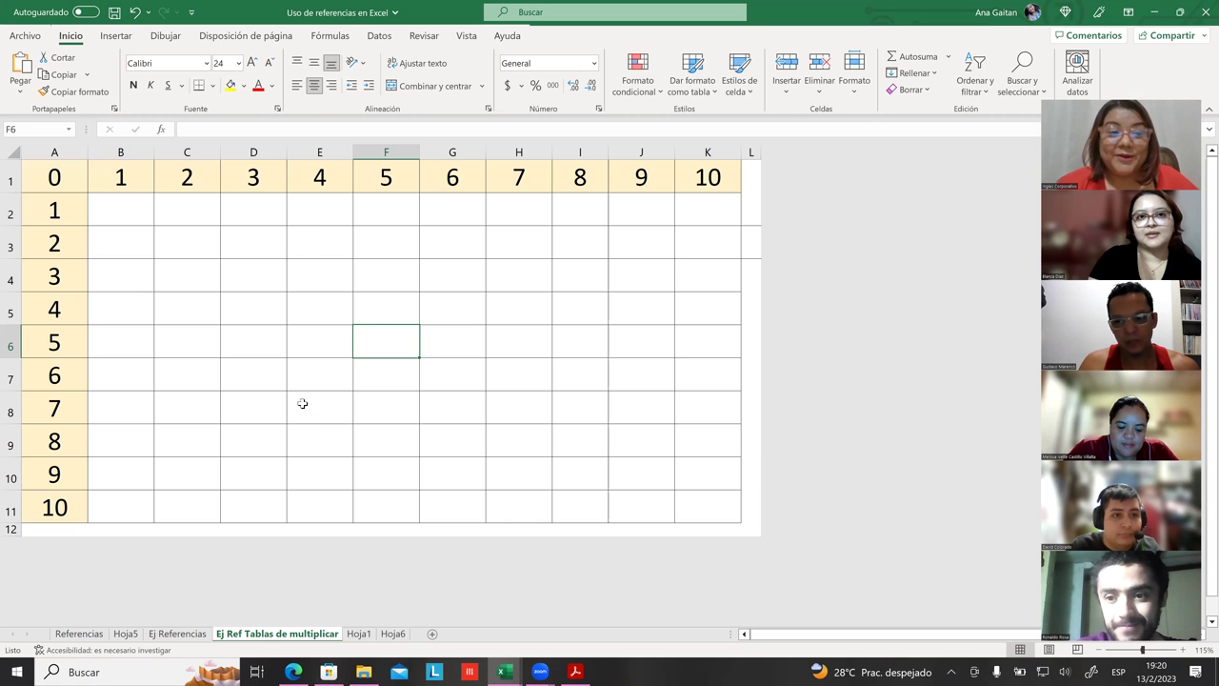
pyautogui.press('Left')
pyautogui.press('Down')
pyautogui.press('Down')
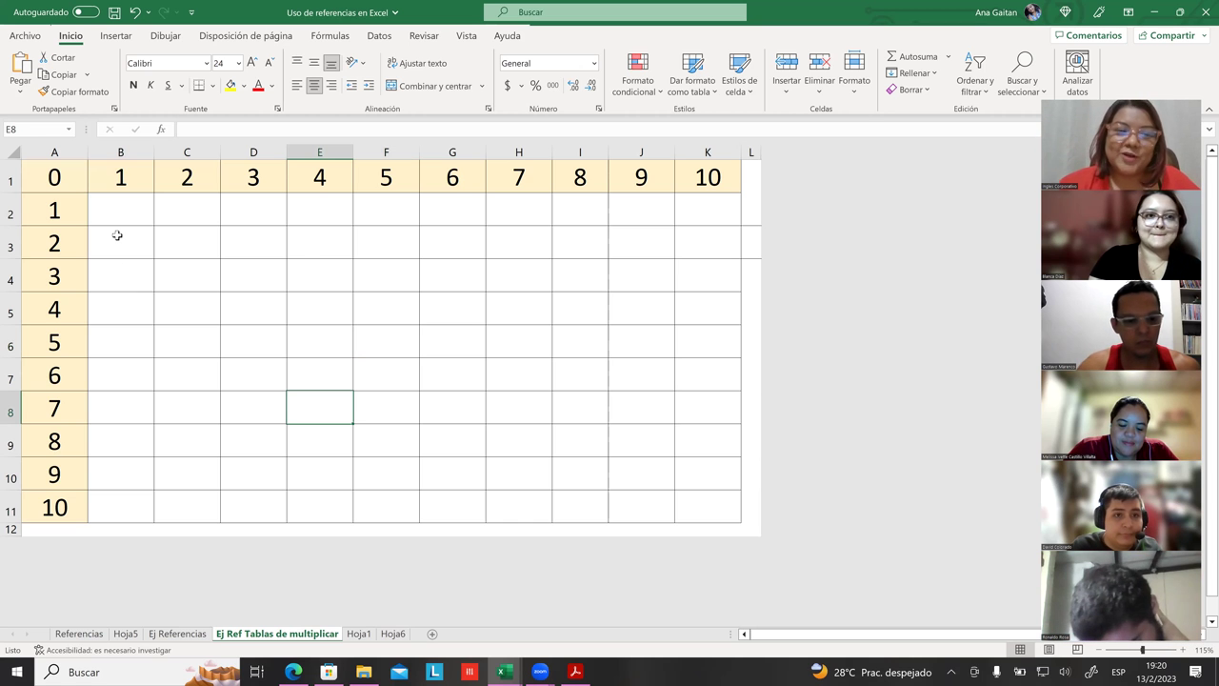
pyautogui.click(107, 213)
pyautogui.click(56, 215)
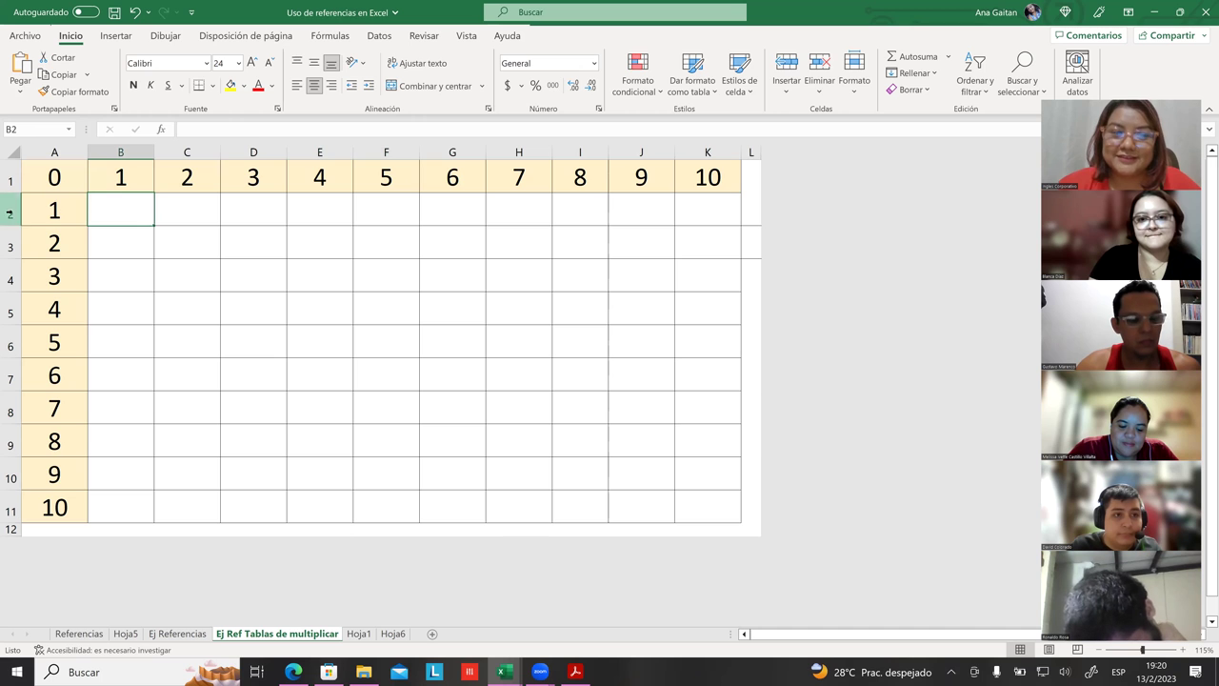
pyautogui.hotkey('shift', 'space')
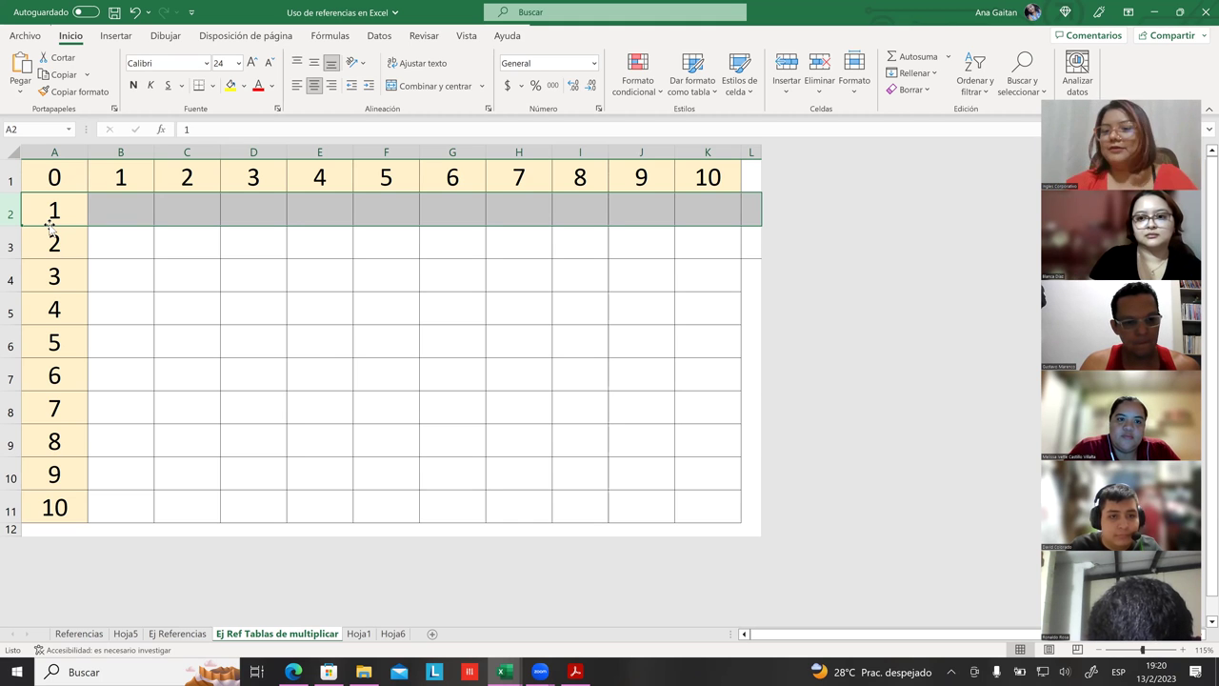
# - Select a few table cells, then switch to the Ej Referencias sheet
pyautogui.click(139, 350)
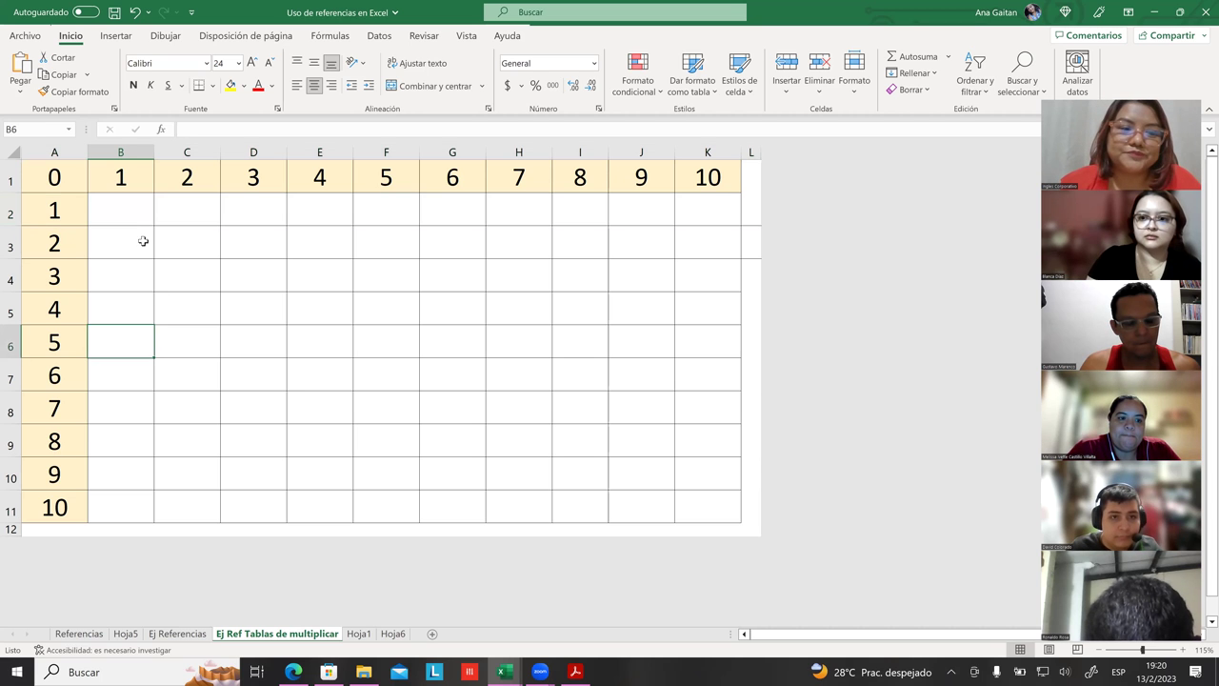
pyautogui.moveTo(133, 207)
pyautogui.mouseDown()
pyautogui.moveTo(376, 223)
pyautogui.moveTo(109, 498)
pyautogui.mouseUp()
pyautogui.click(350, 460)
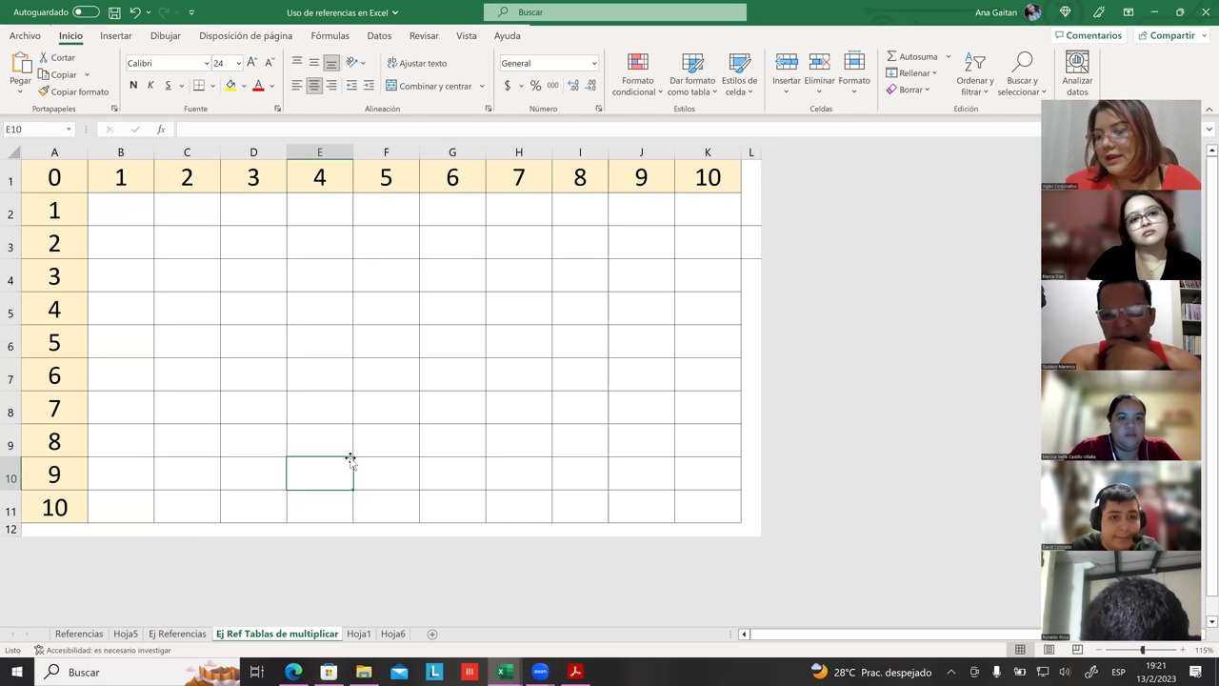
pyautogui.click(384, 318)
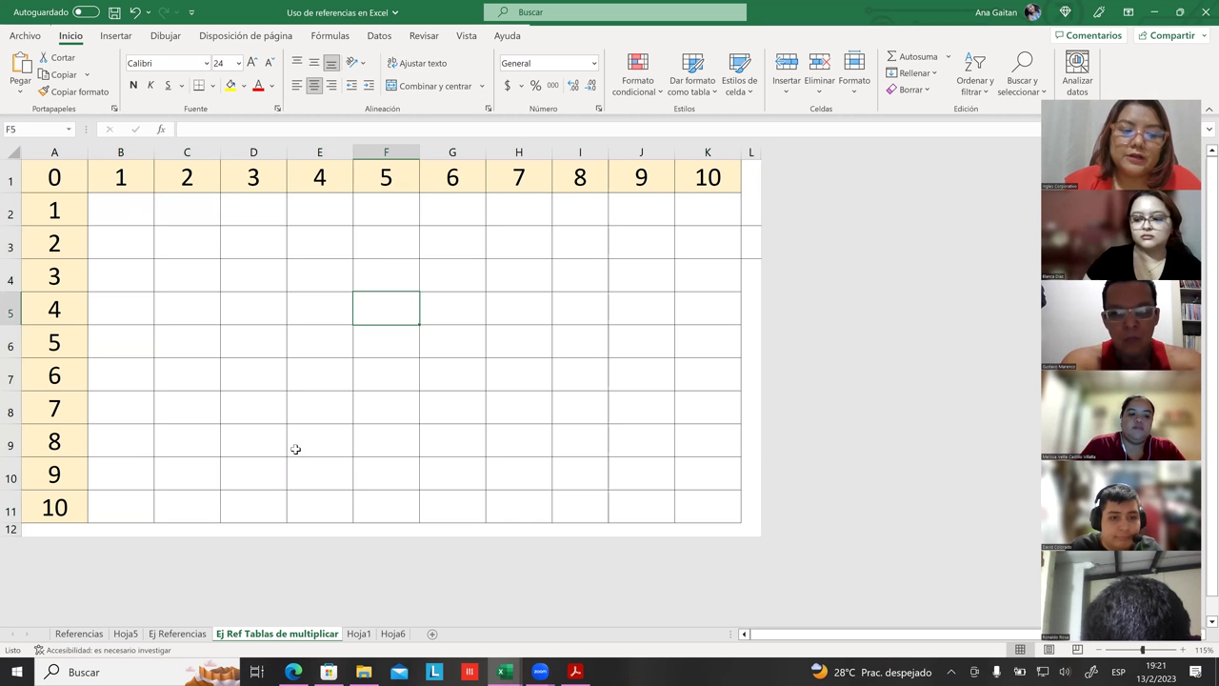
pyautogui.click(178, 634)
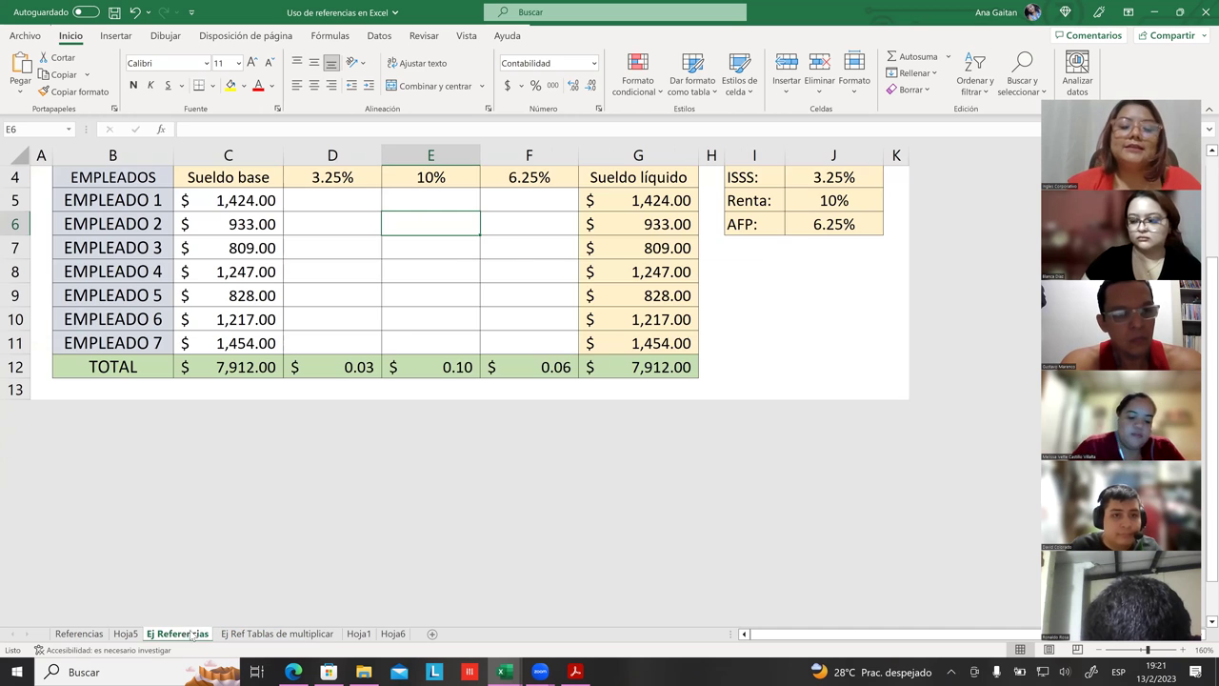
pyautogui.click(539, 672)
pyautogui.click(565, 577)
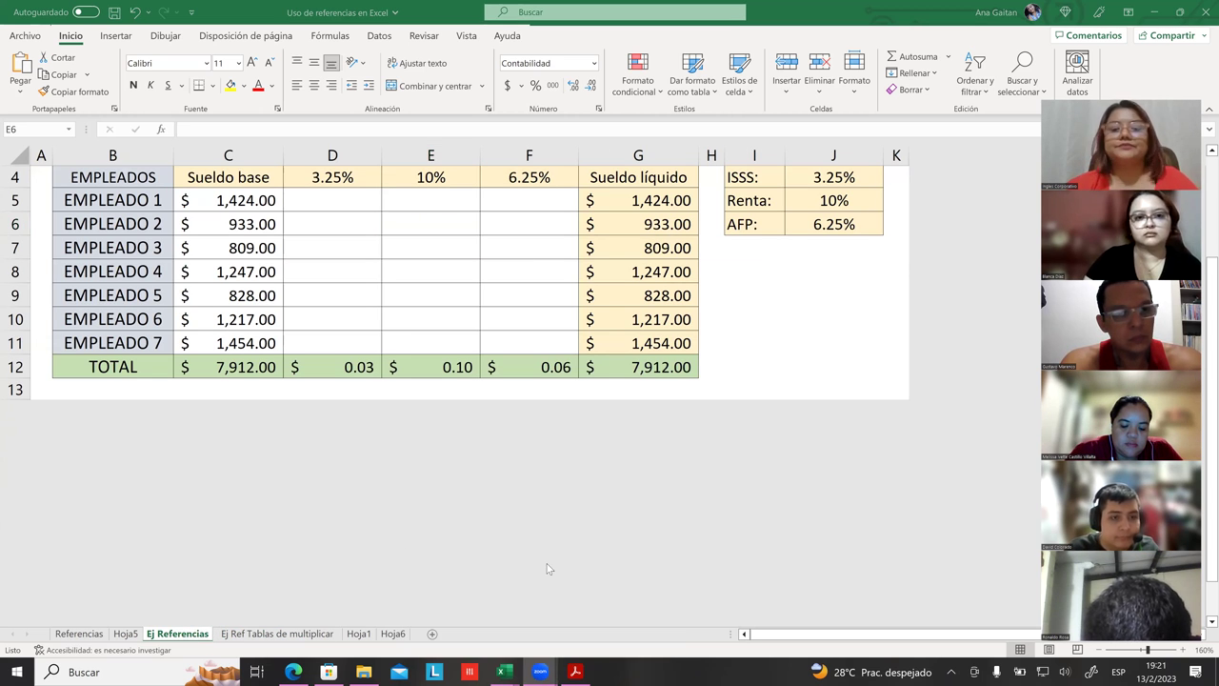
pyautogui.click(199, 580)
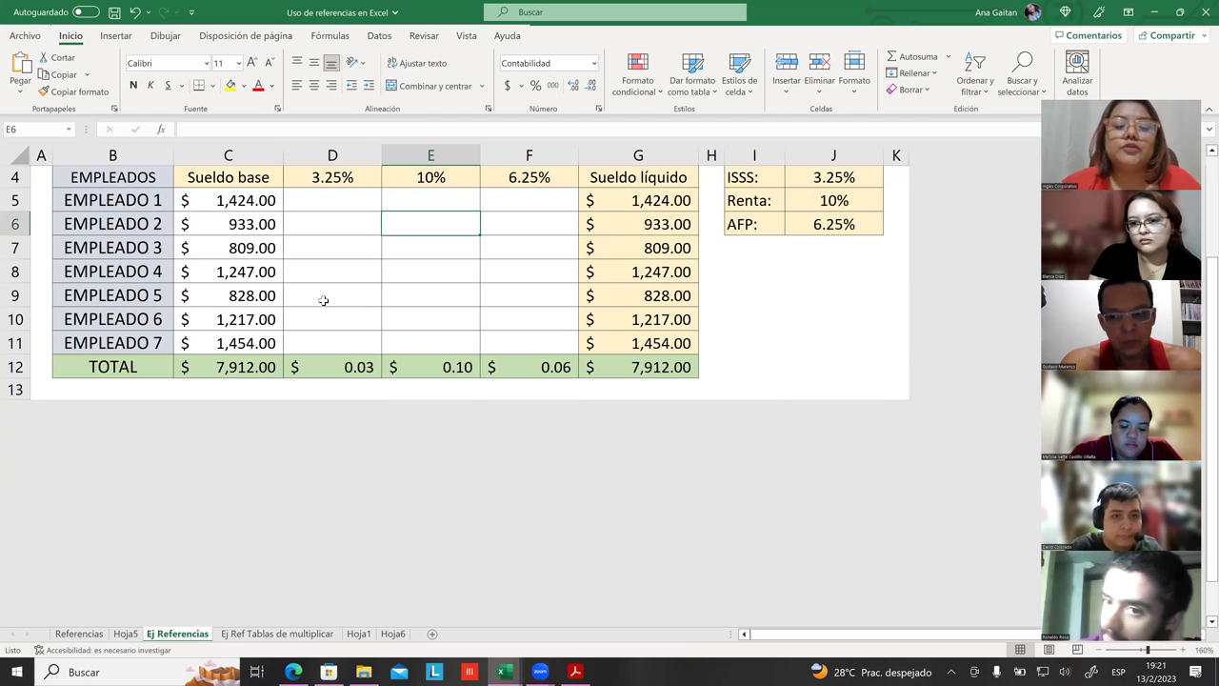
pyautogui.click(80, 635)
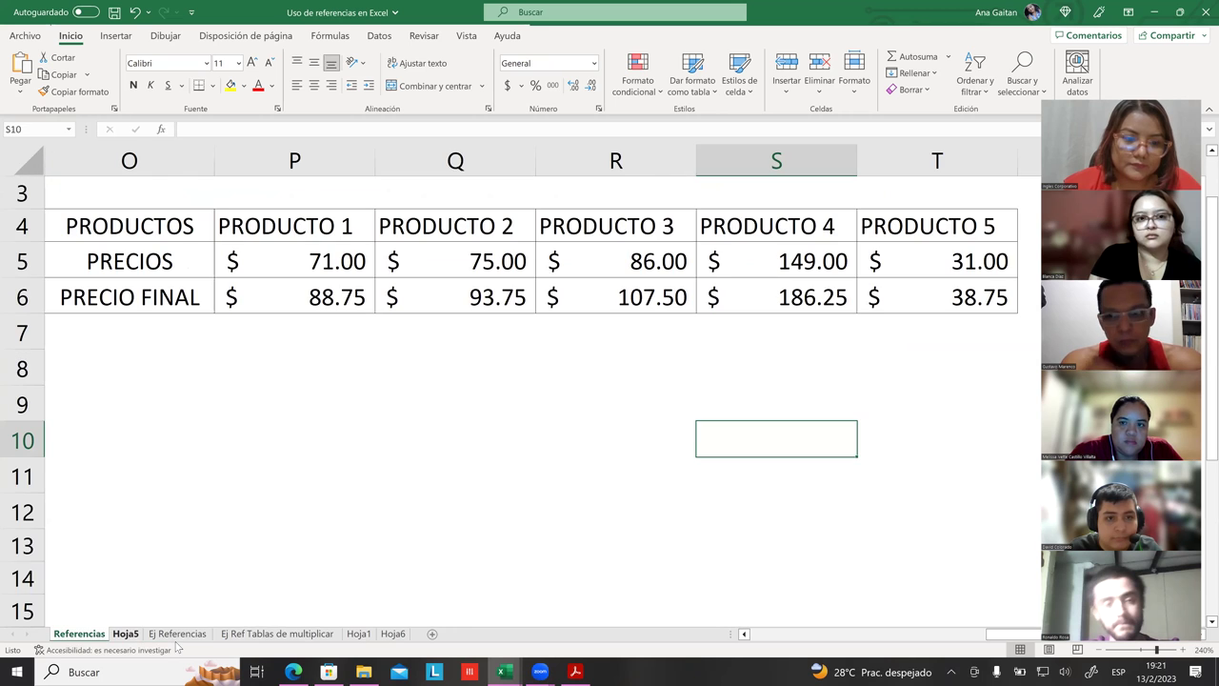
pyautogui.hotkey('ctrl', 'pagedown')
pyautogui.click(181, 637)
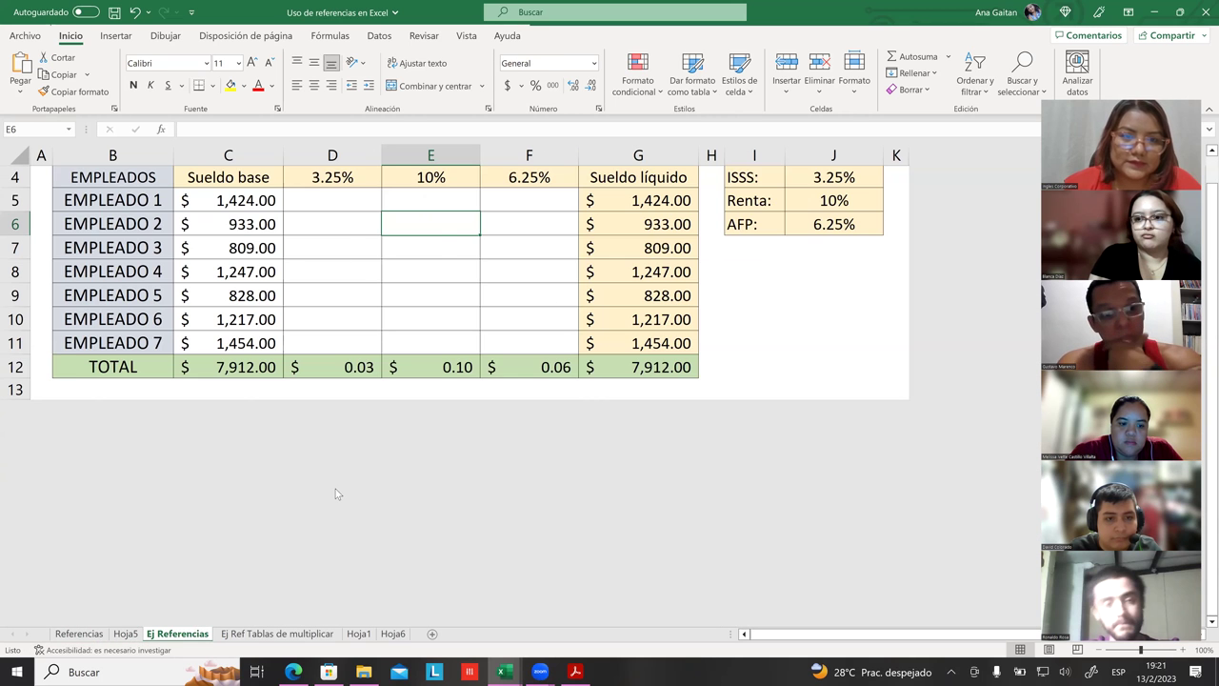
pyautogui.scroll(1, 429, 381)
pyautogui.moveTo(340, 273); pyautogui.dragTo(340, 359)
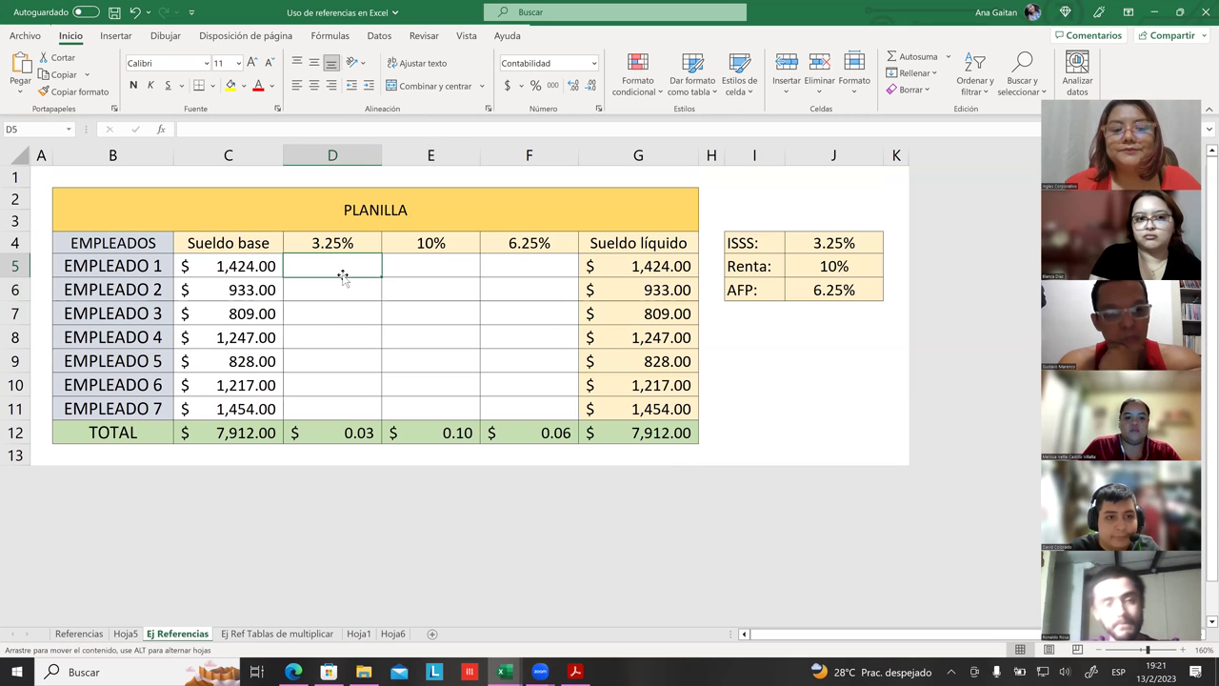
pyautogui.click(340, 360)
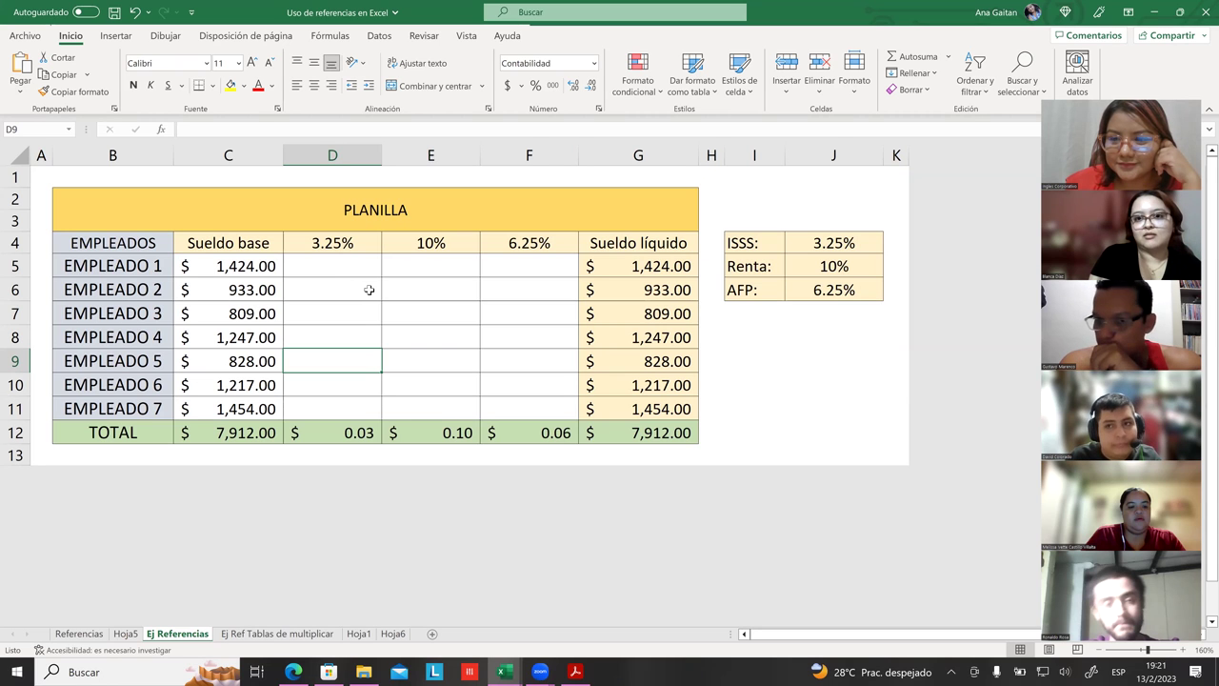
pyautogui.press('Up')
pyautogui.press('Right')
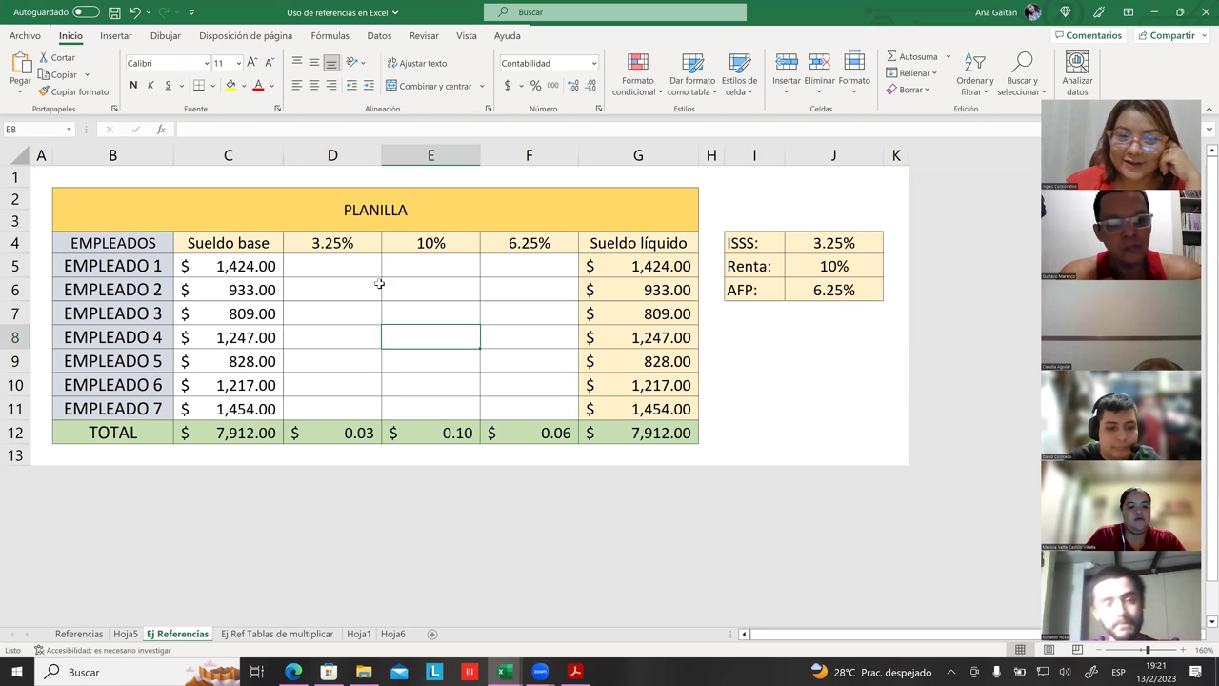
pyautogui.click(349, 249)
pyautogui.click(348, 266)
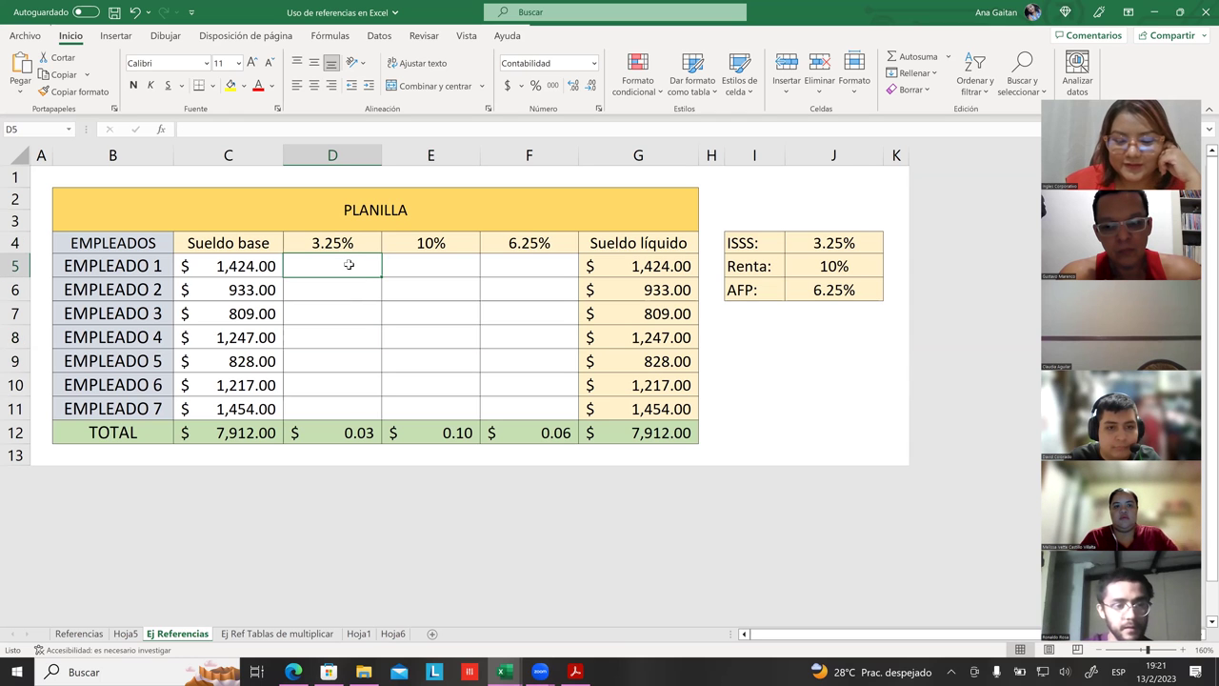
# - Enter =C5*$D$4 in D5 and fill it down through D11
pyautogui.write('=')
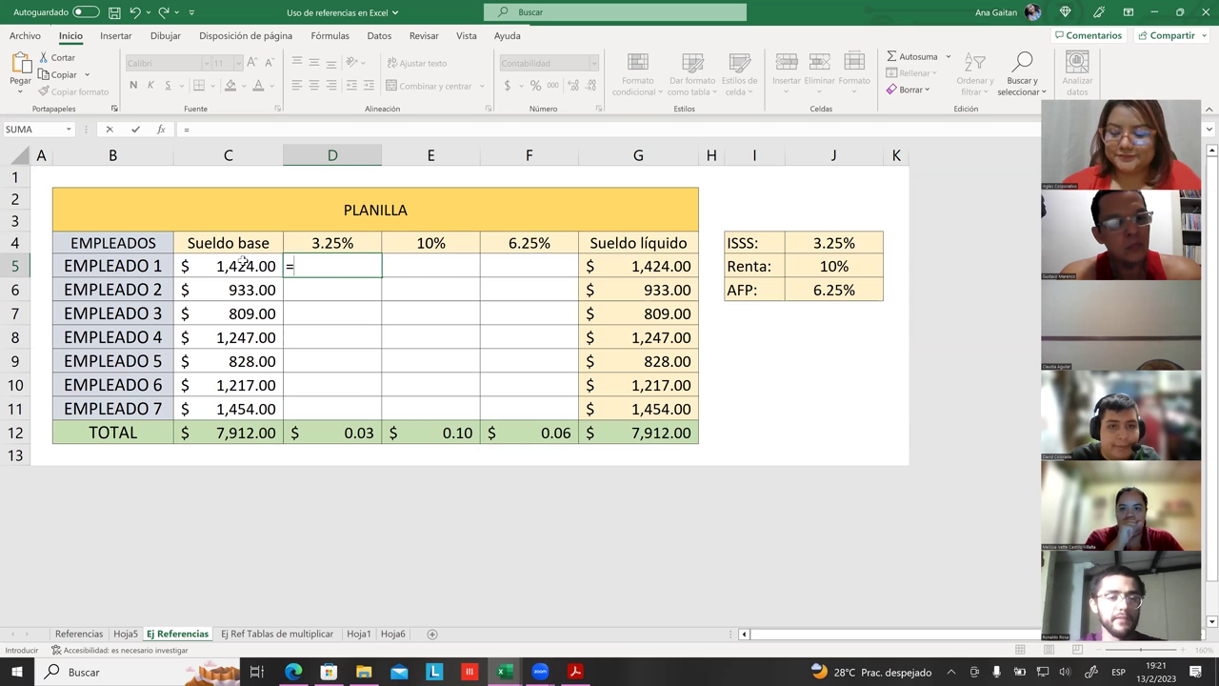
pyautogui.press('Escape')
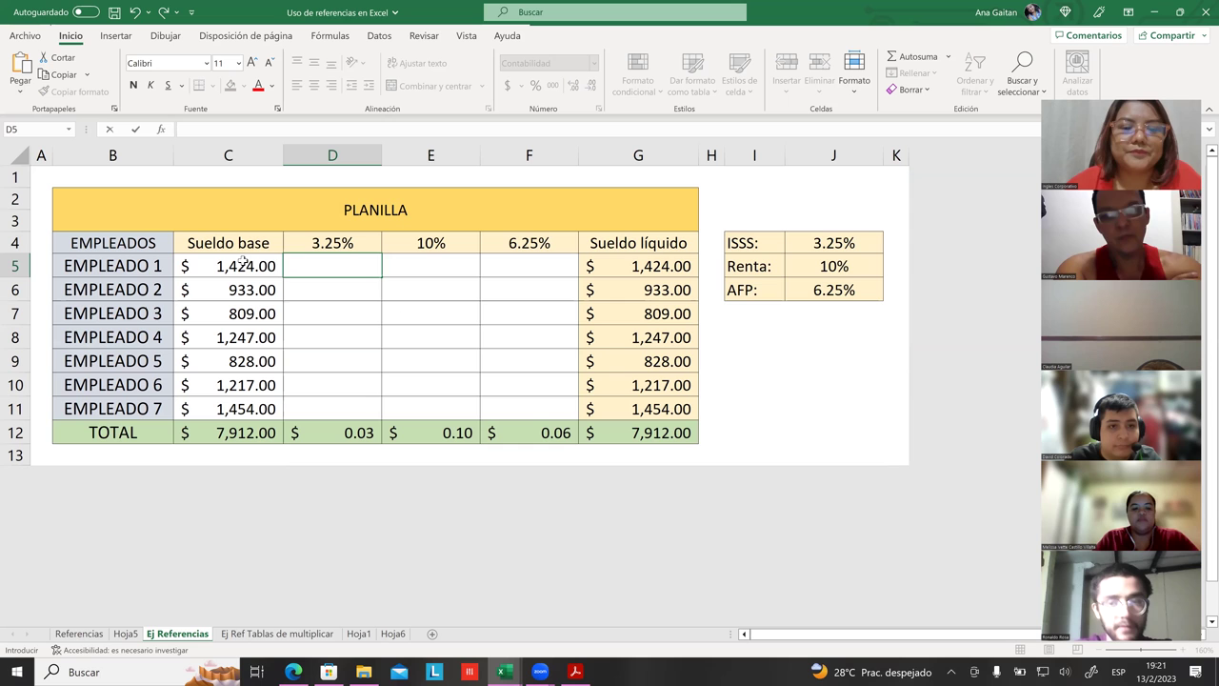
pyautogui.click(428, 302)
pyautogui.click(351, 270)
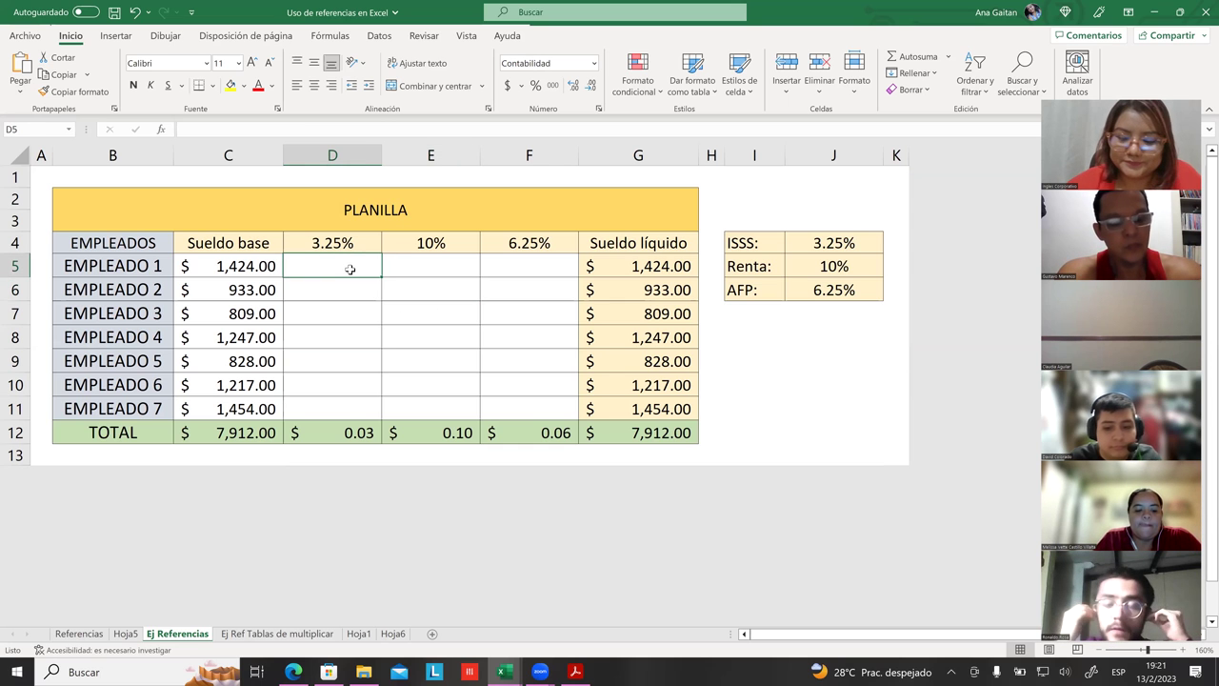
pyautogui.write('=')
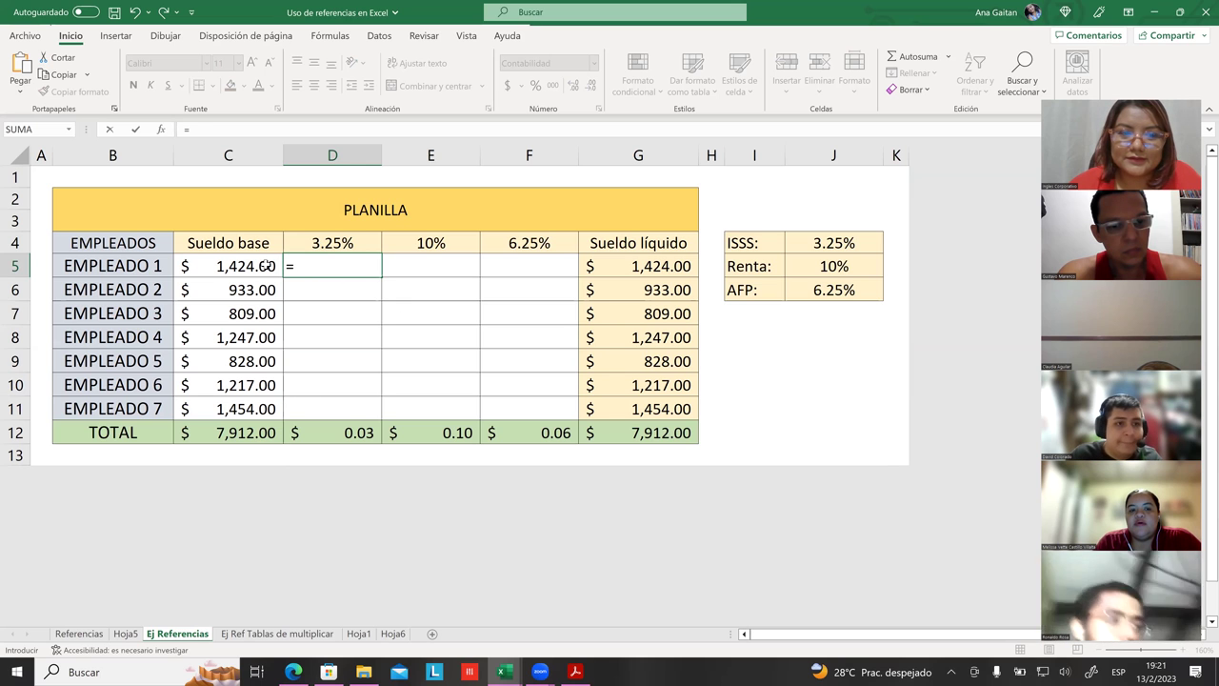
pyautogui.click(268, 266)
pyautogui.write('*')
pyautogui.click(336, 245)
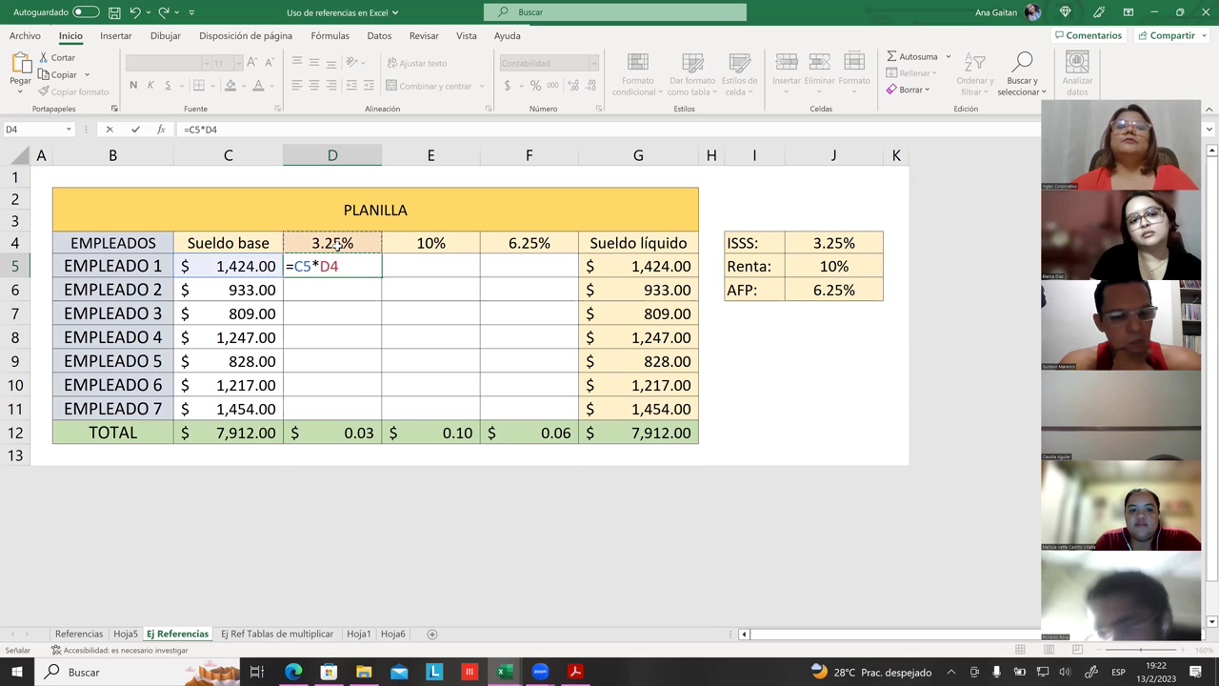
pyautogui.click(326, 266)
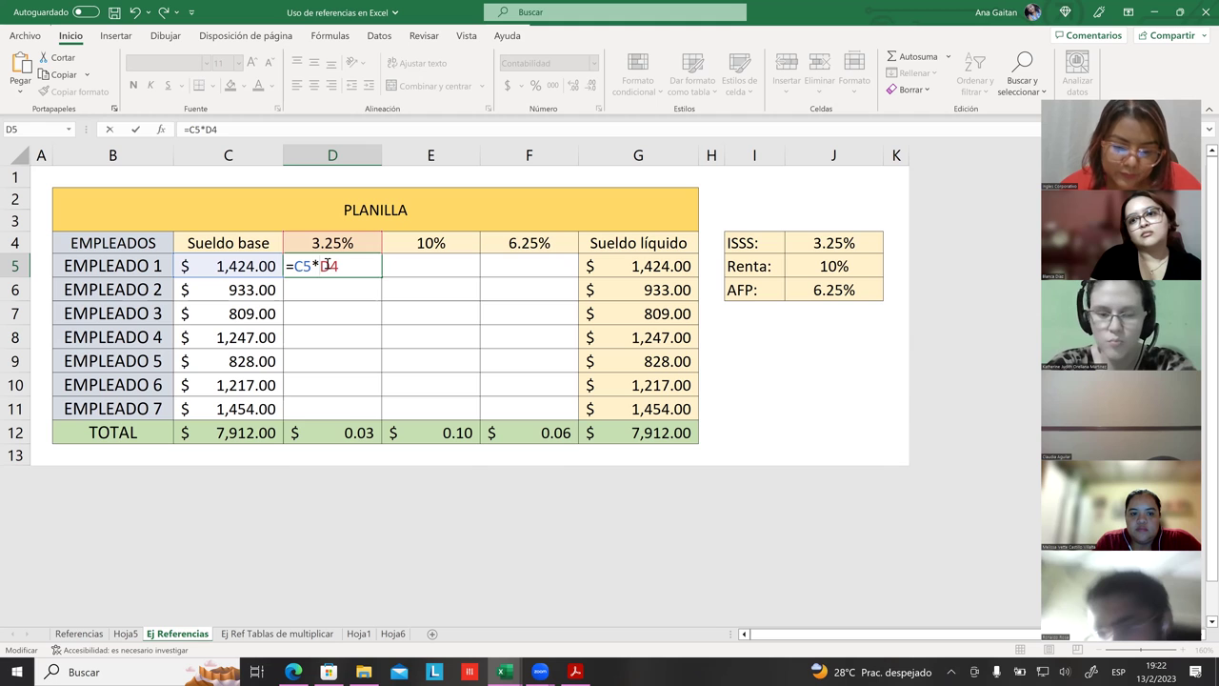
pyautogui.press('F4')
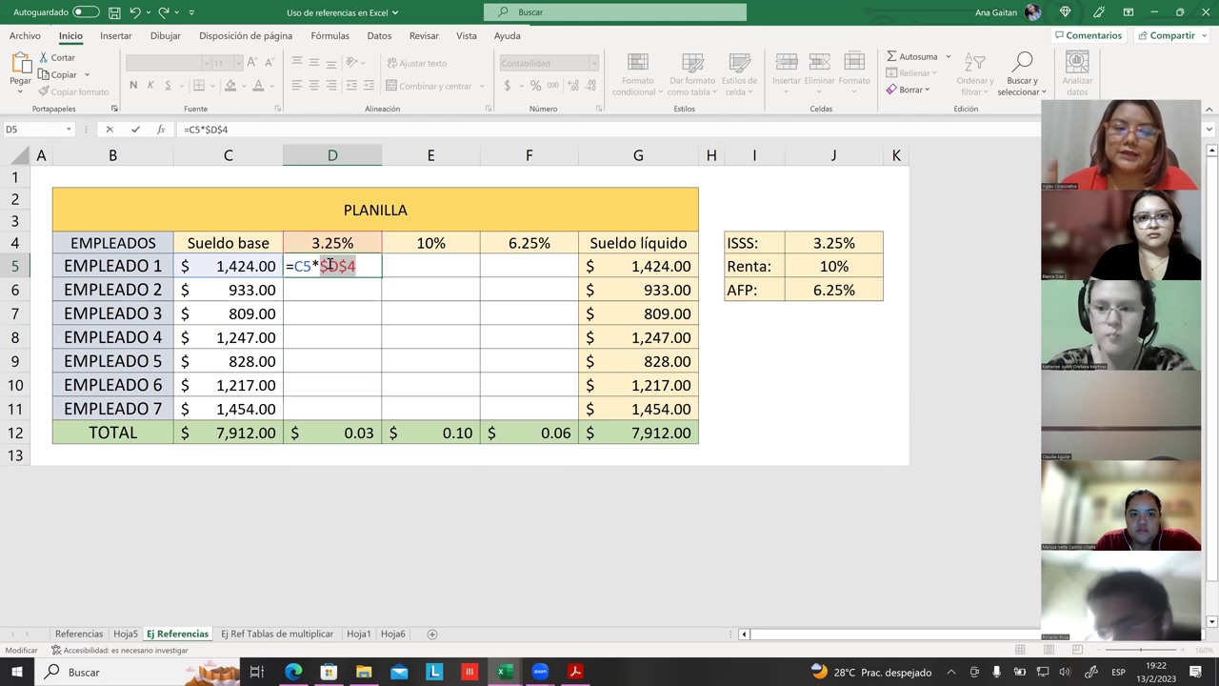
pyautogui.hotkey('ctrl', 'Return')
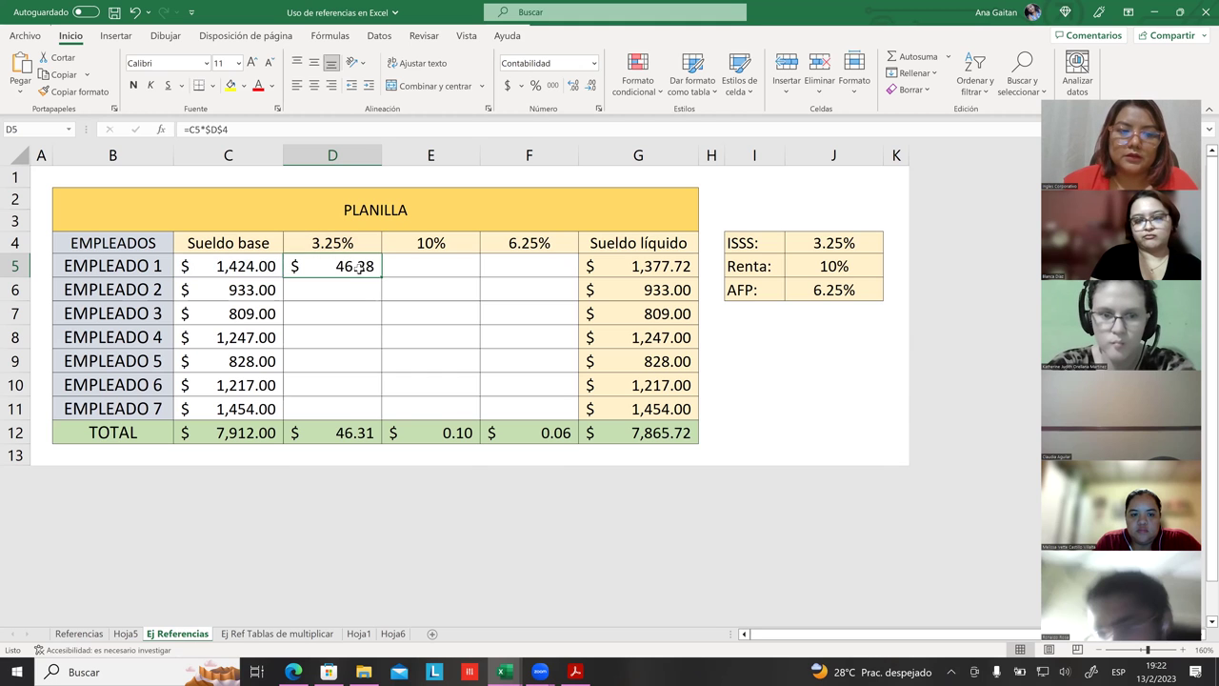
pyautogui.moveTo(381, 277); pyautogui.dragTo(382, 411)
# - Edit J4 so the ISSS rate reads 2.25% instead of 3.25%
pyautogui.click(464, 349)
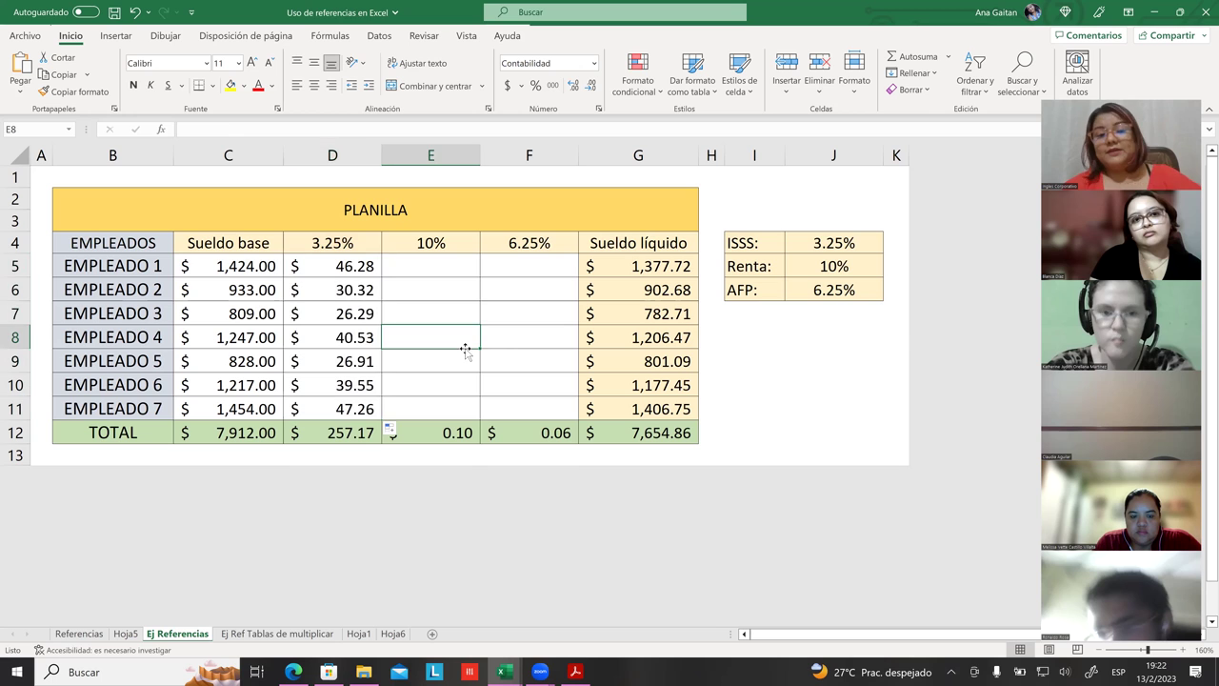
pyautogui.click(829, 244)
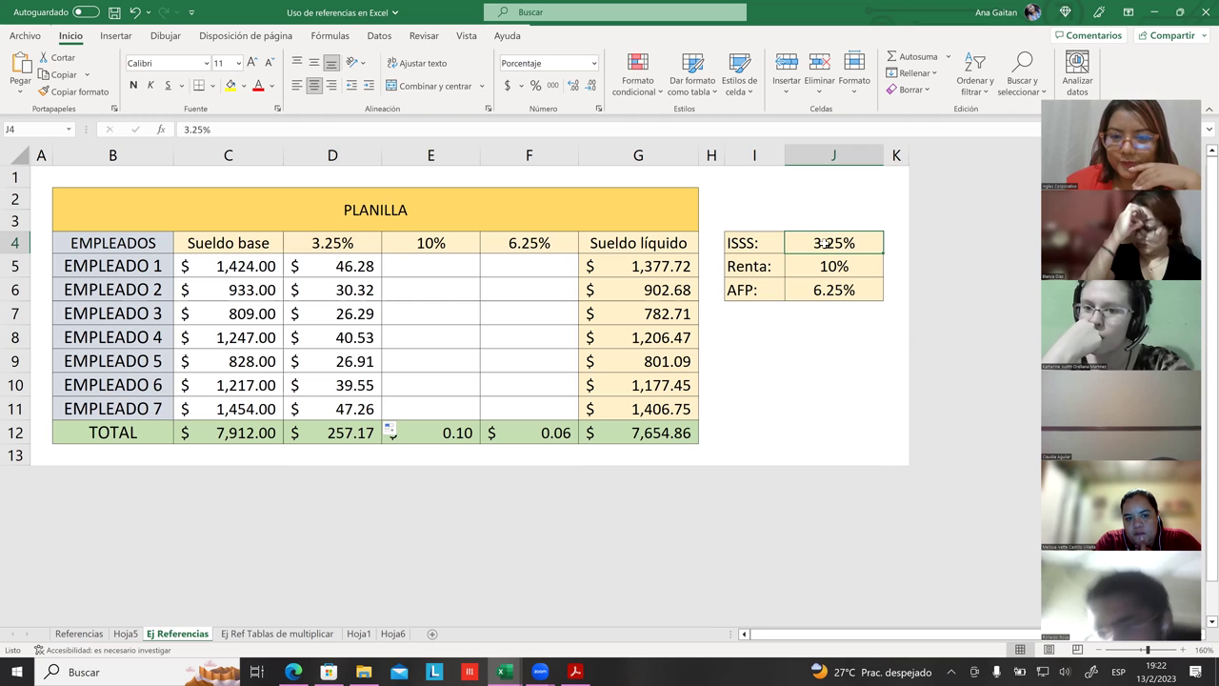
pyautogui.doubleClick(827, 242)
pyautogui.press('BackSpace')
pyautogui.write('2')
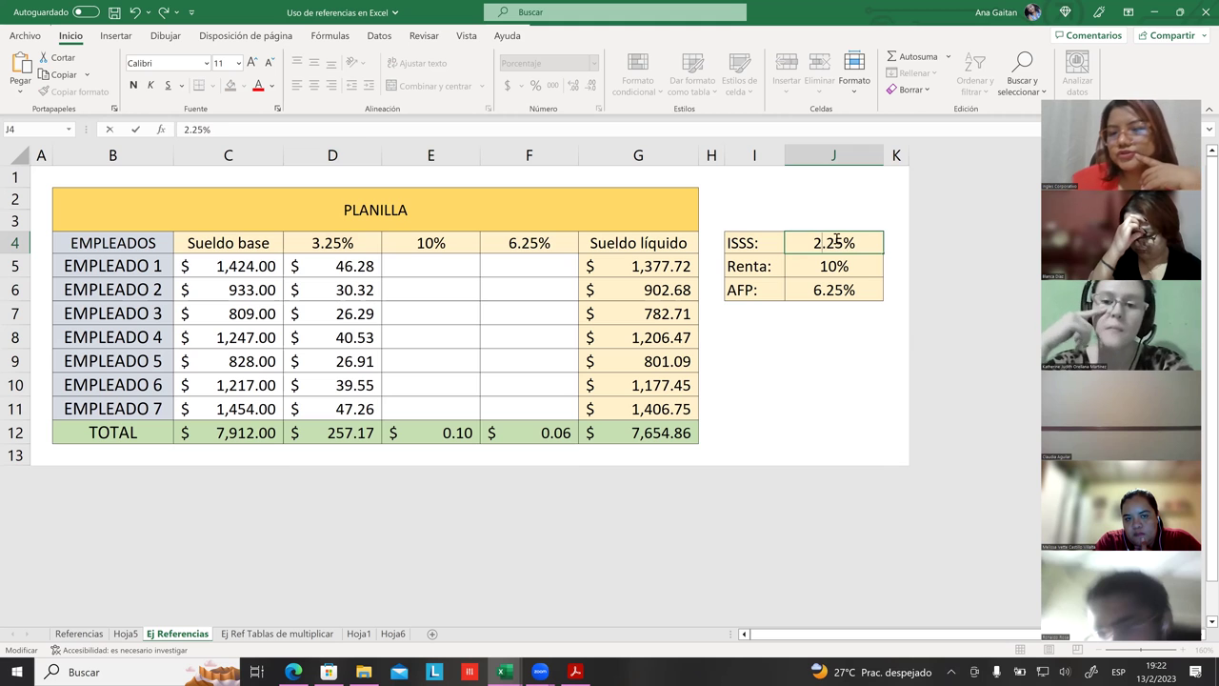
pyautogui.click(842, 340)
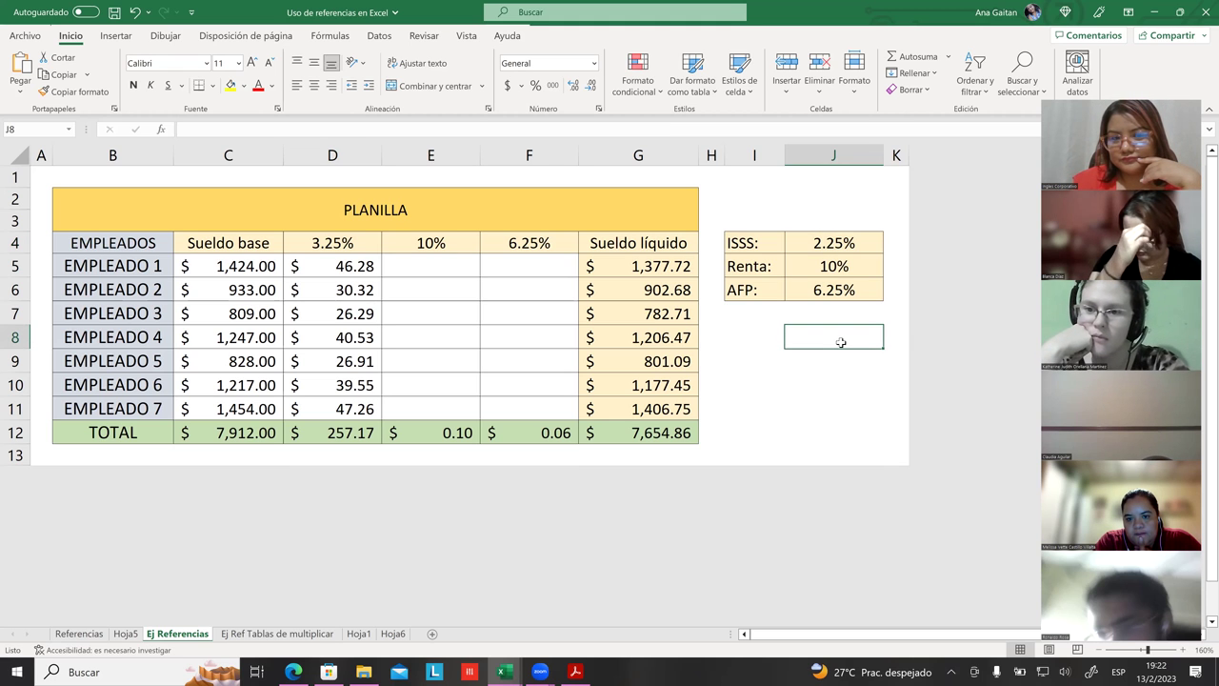
# - Select the rate values, the row-4 rate headers and the D5:D11 deductions to compare
pyautogui.moveTo(845, 244); pyautogui.dragTo(846, 288)
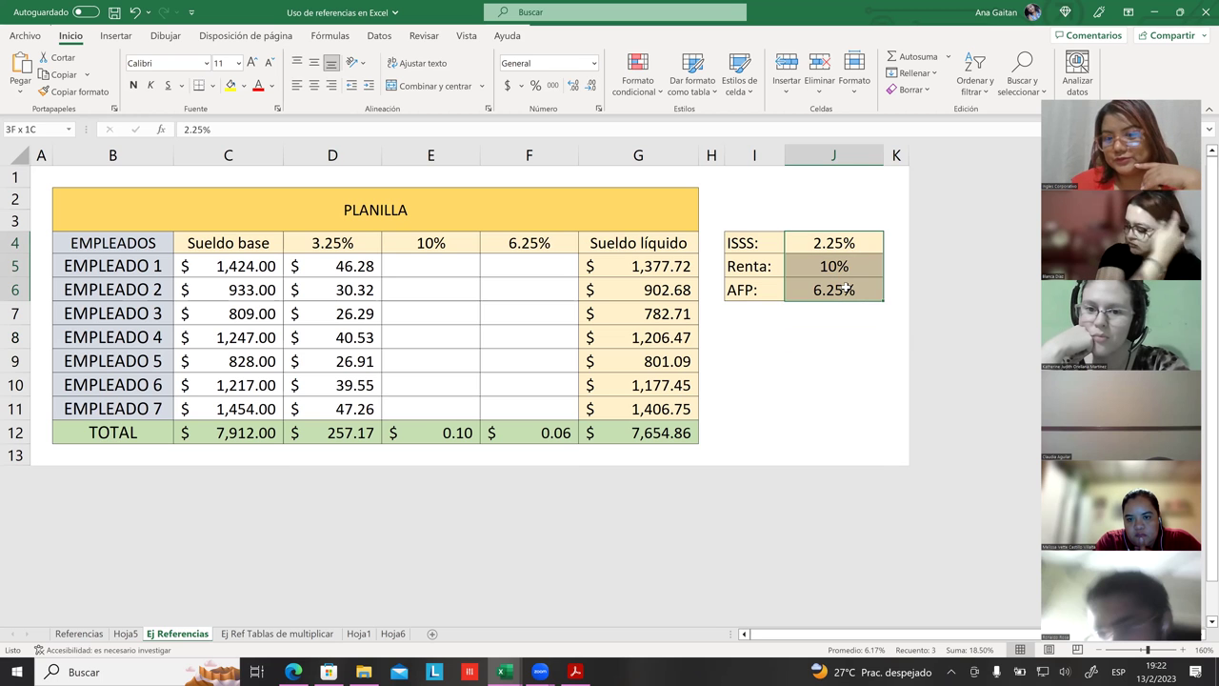
pyautogui.moveTo(374, 240); pyautogui.dragTo(526, 250)
pyautogui.moveTo(339, 270); pyautogui.dragTo(343, 409)
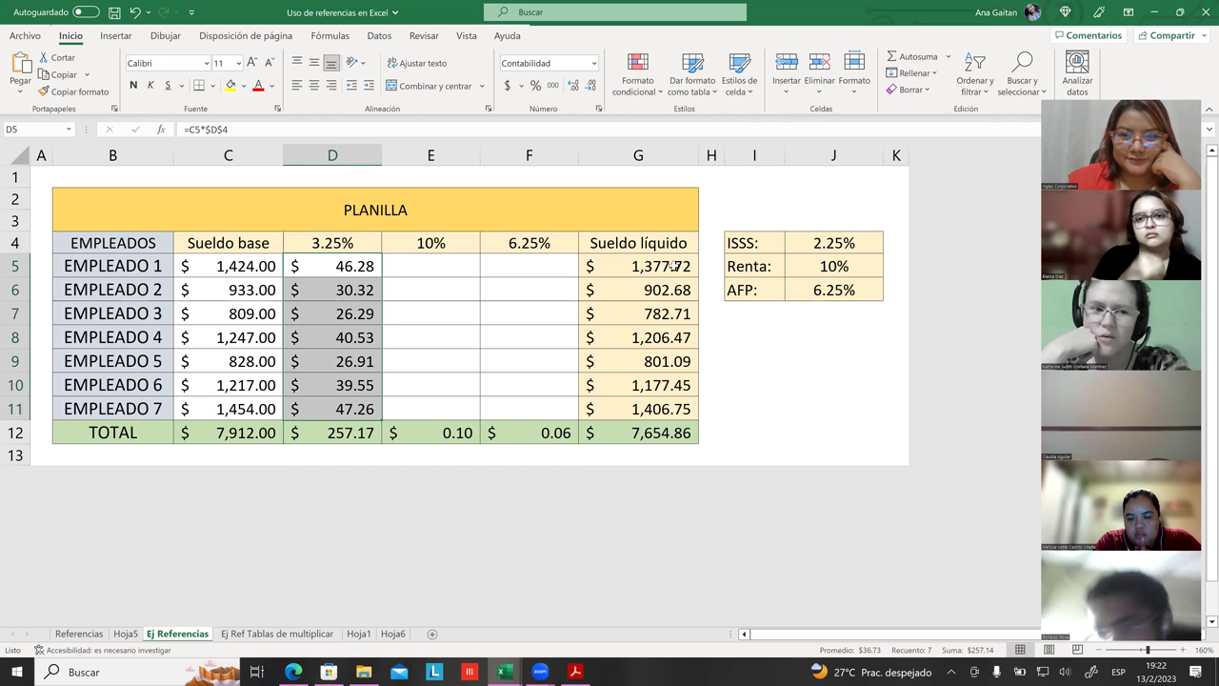
# - Select the ISSS/Renta/AFP rate table and the row-4 rate headers to compare them
pyautogui.click(802, 247)
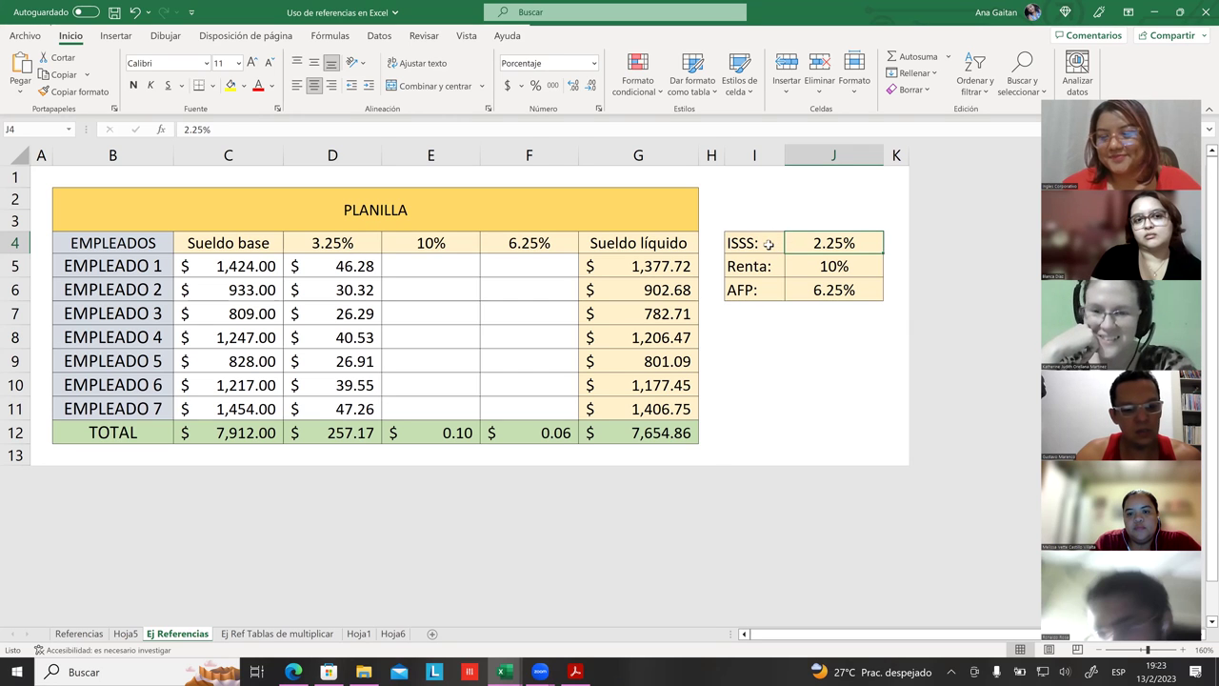
pyautogui.moveTo(741, 244); pyautogui.dragTo(864, 293)
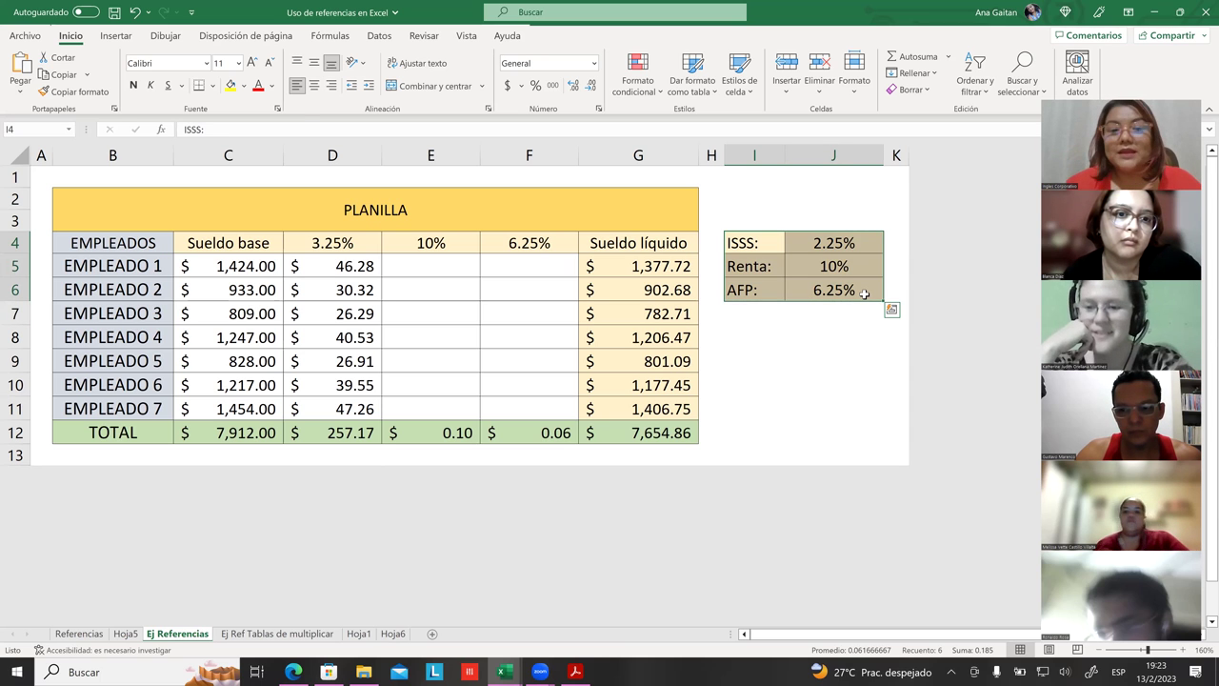
pyautogui.moveTo(350, 245); pyautogui.dragTo(535, 251)
pyautogui.click(353, 239)
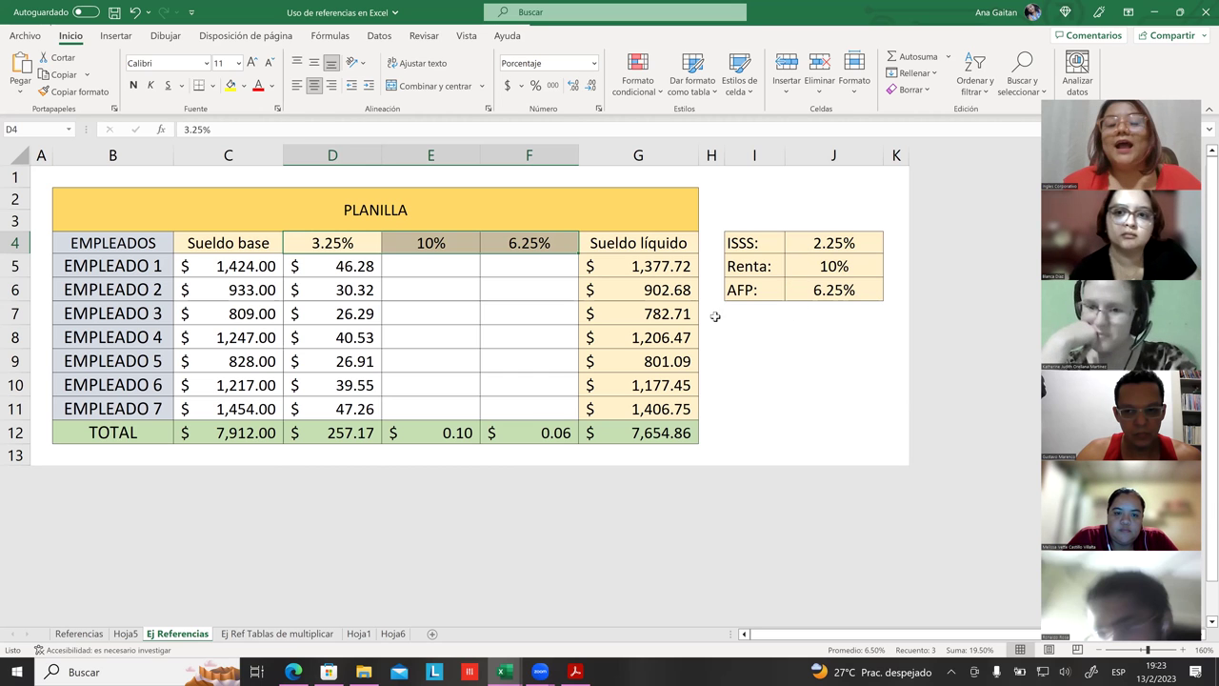
pyautogui.click(461, 299)
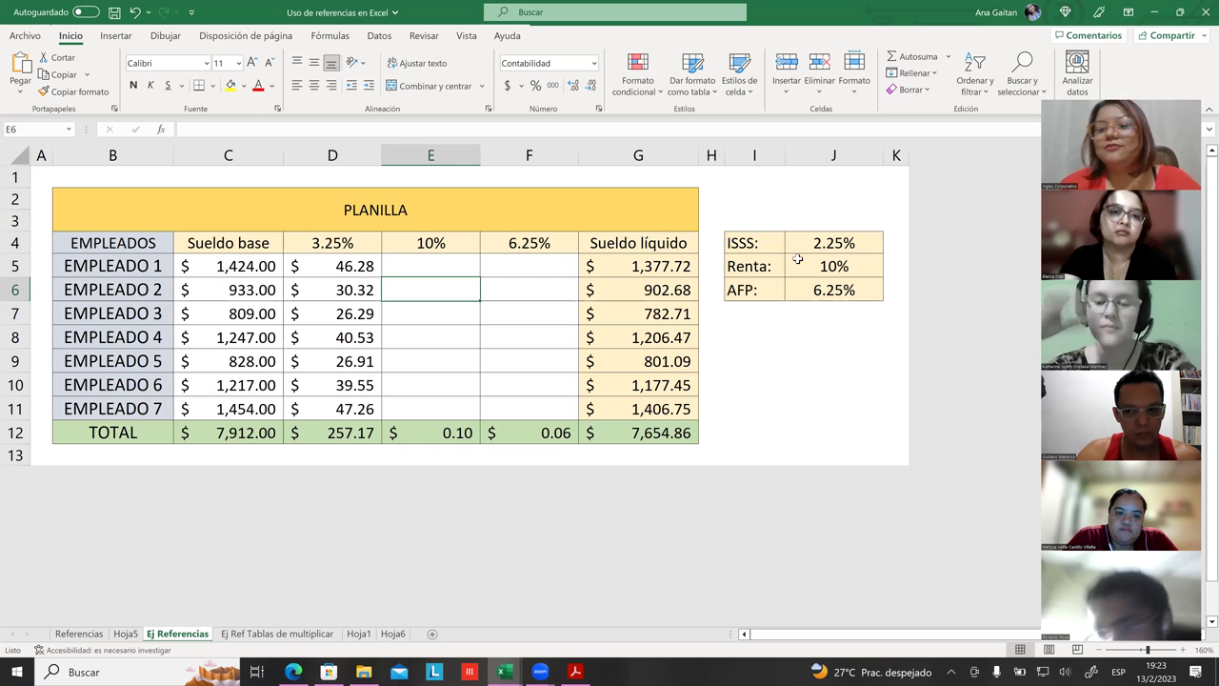
# - Undo back to a 3.25% ISSS rate and begin typing =j4 in header D4
pyautogui.hotkey('ctrl', 'z')
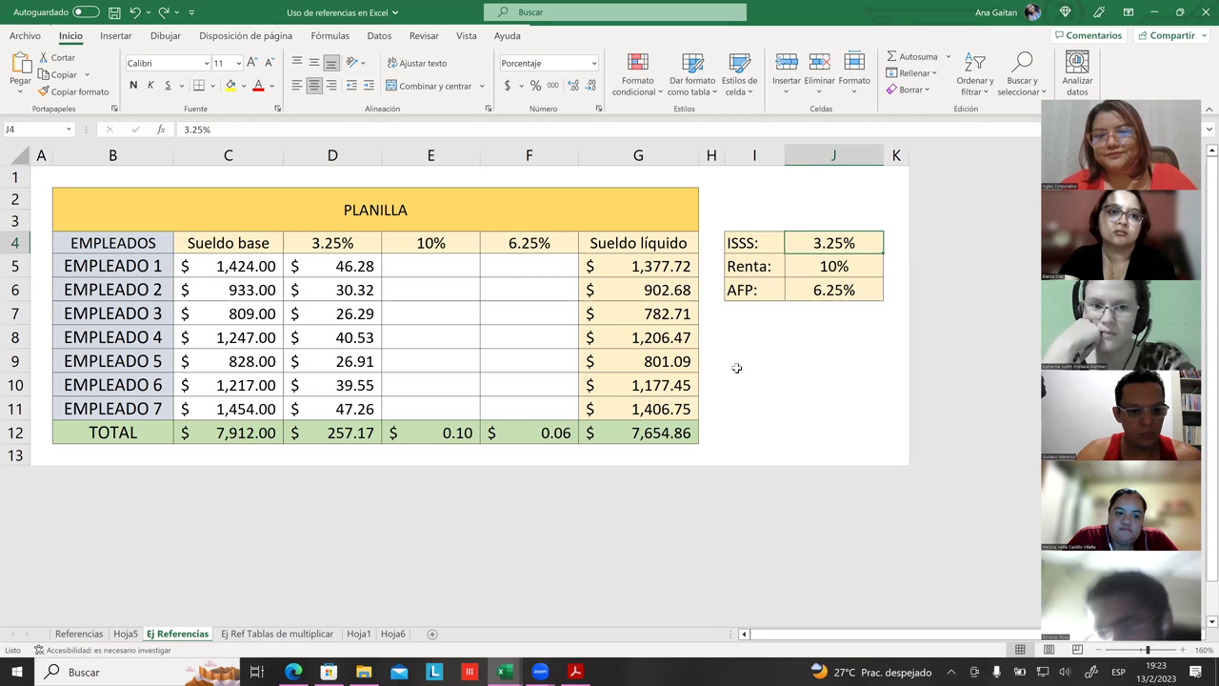
pyautogui.hotkey('ctrl', 'z')
pyautogui.click(345, 245)
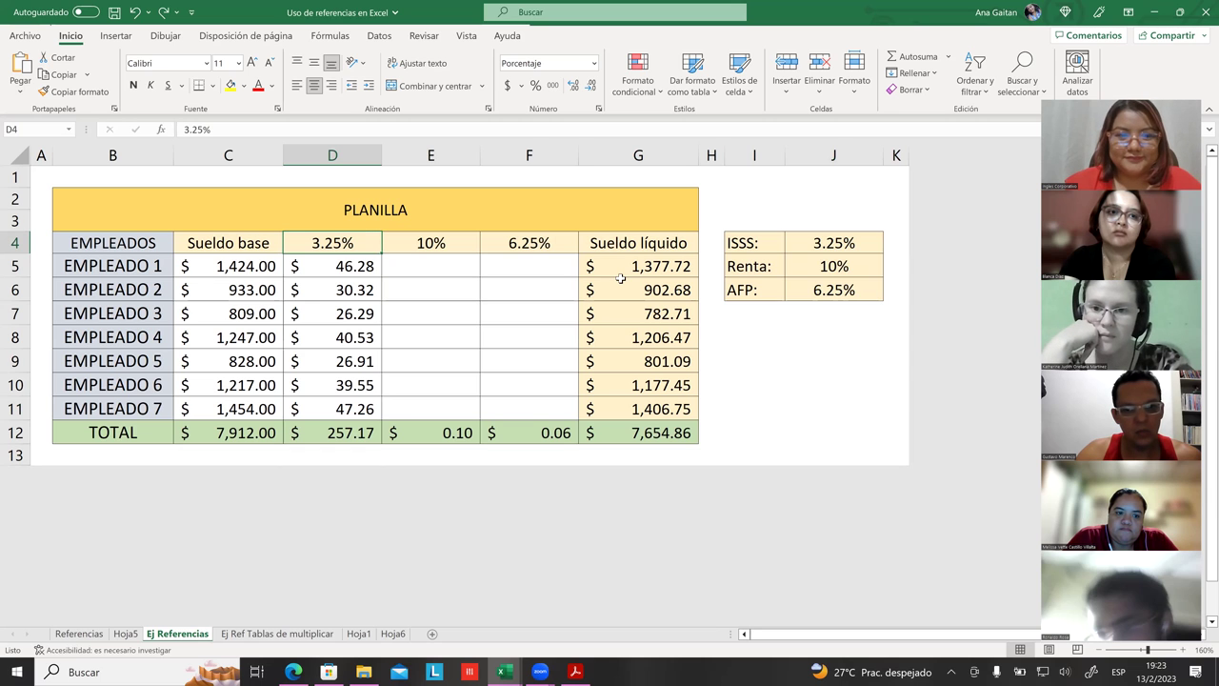
pyautogui.write('=')
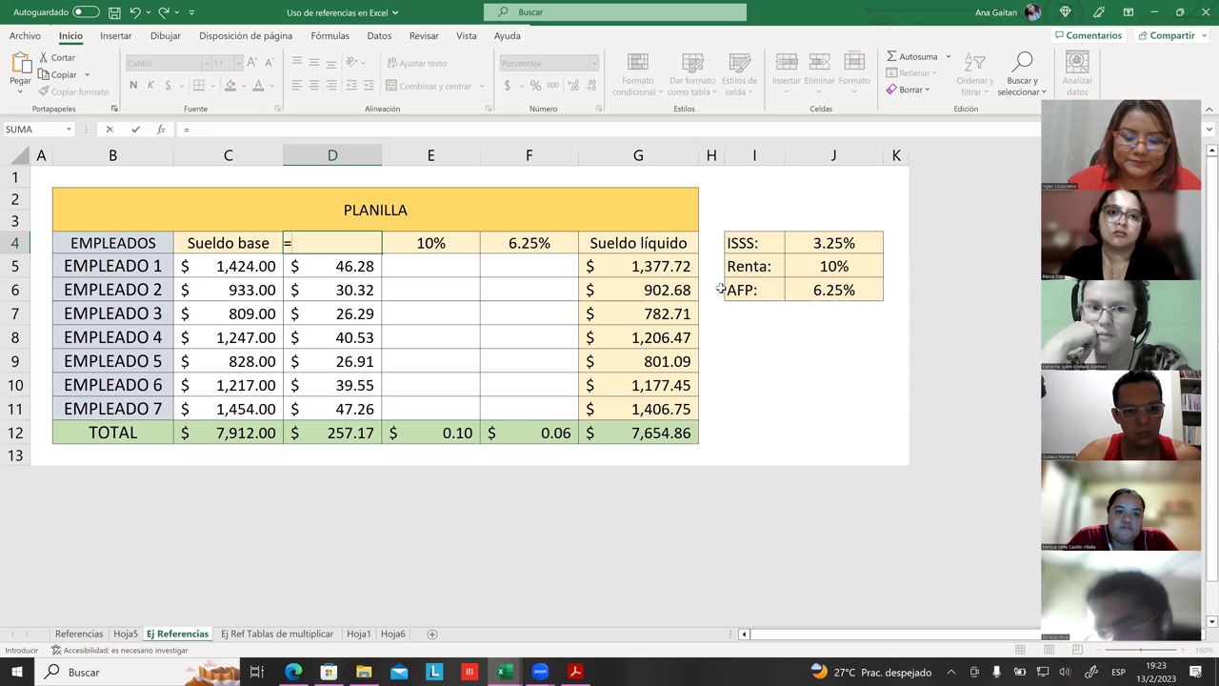
pyautogui.write('j4')
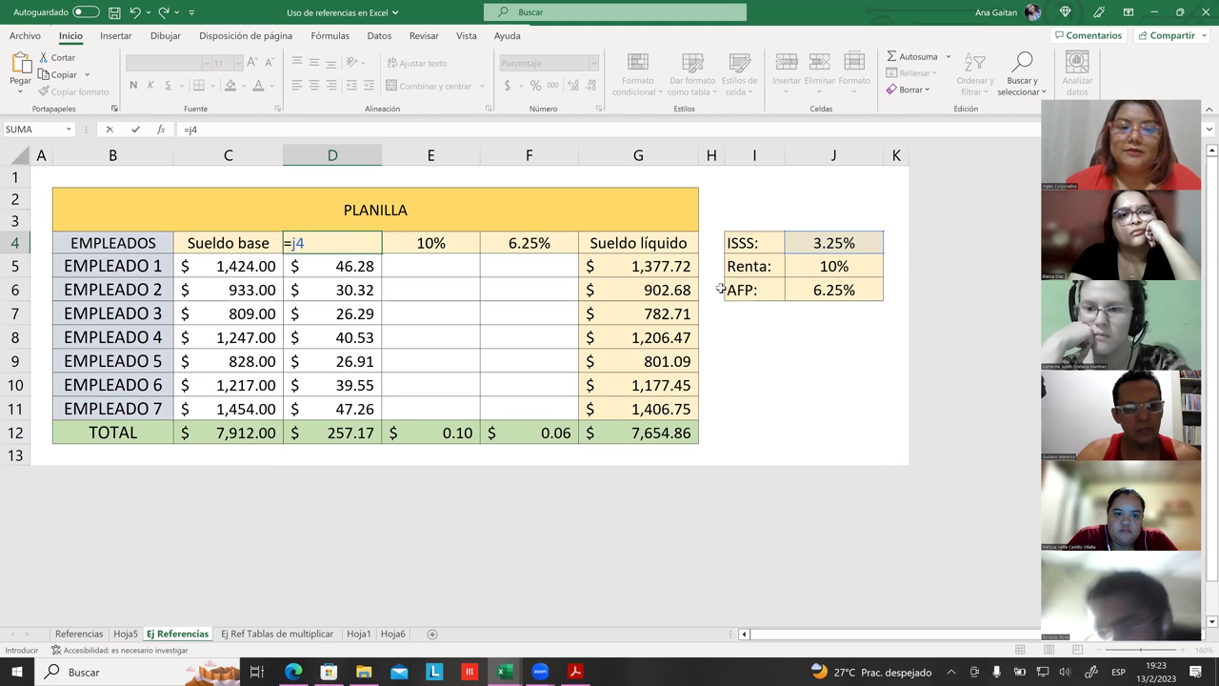
# - Confirm =J4 in header D4 and check the formula bar shows the link
pyautogui.press('Return')
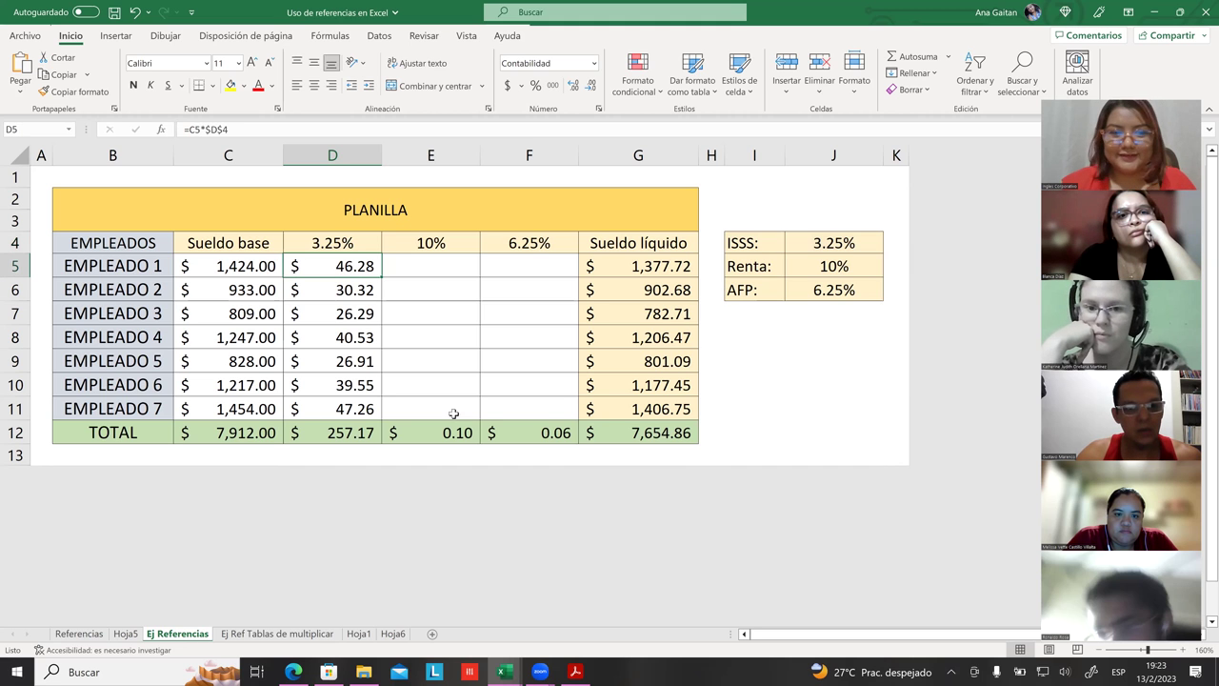
pyautogui.click(393, 286)
pyautogui.click(351, 243)
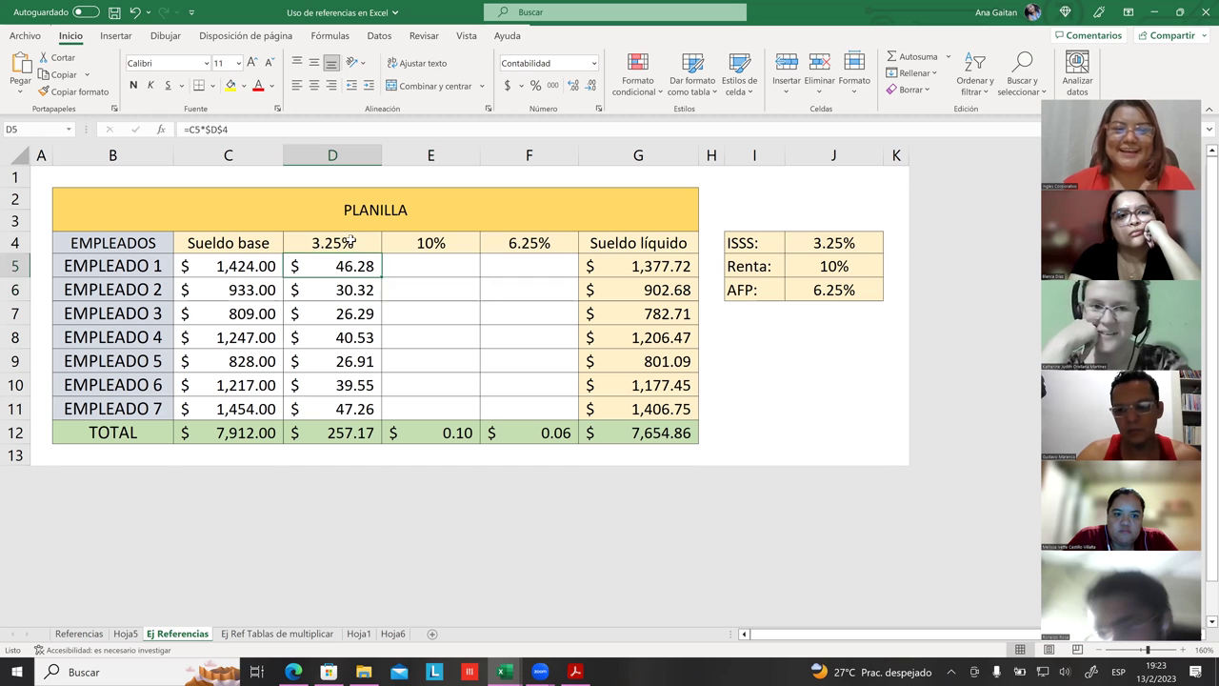
# - Change the ISSS rate in J4 to 2.25%, with D4 linked to it
pyautogui.click(427, 331)
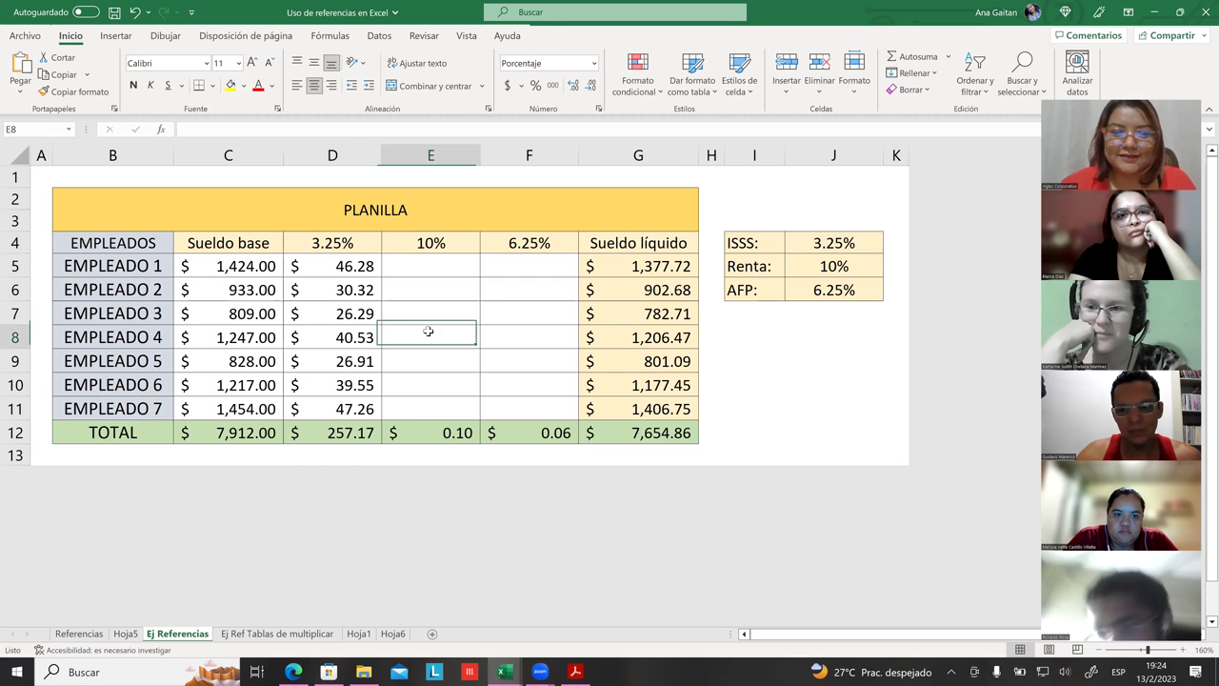
pyautogui.click(335, 244)
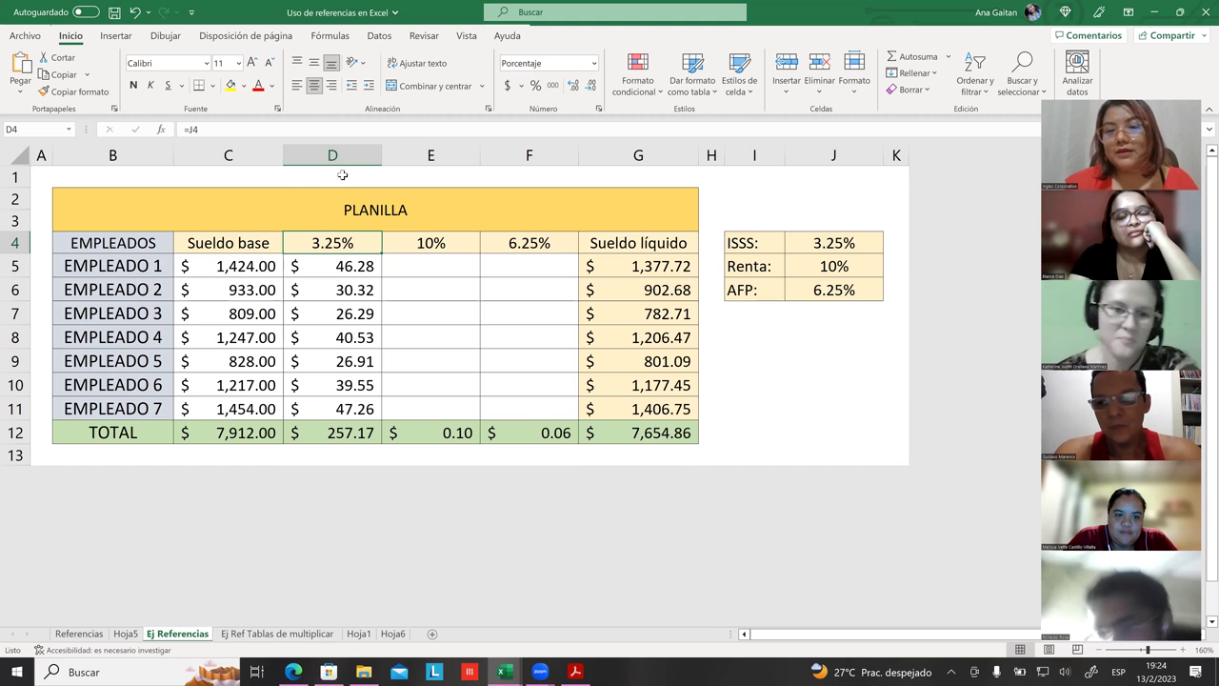
pyautogui.click(825, 243)
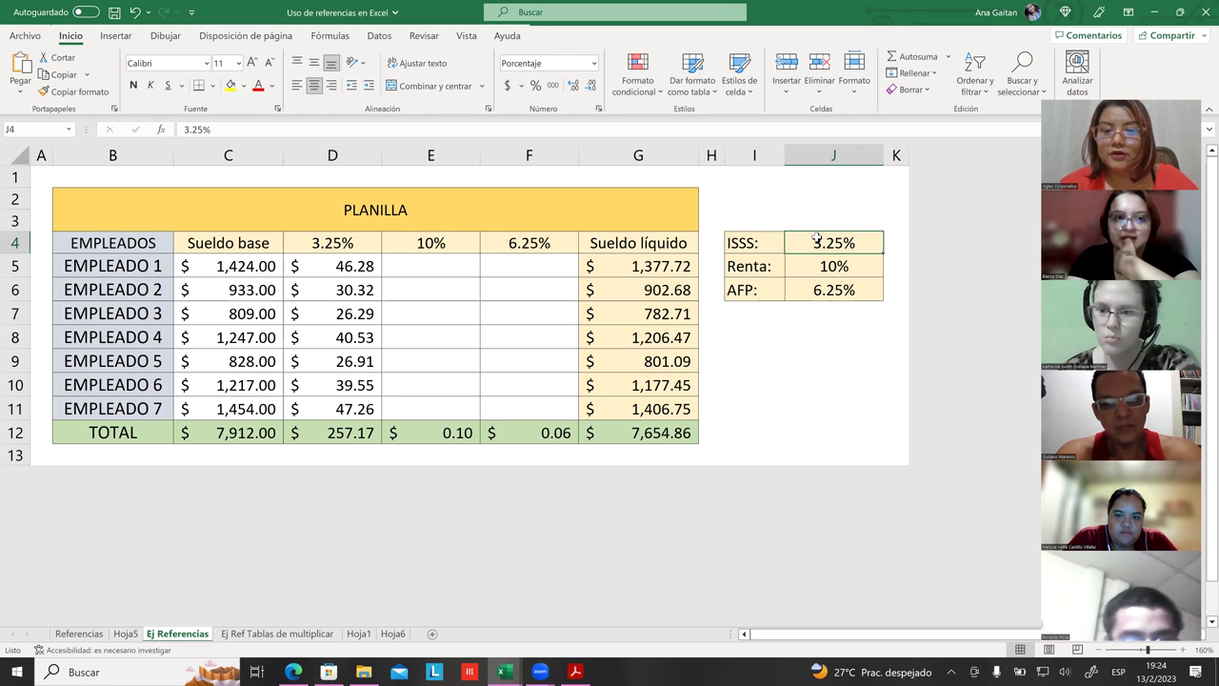
pyautogui.doubleClick(809, 243)
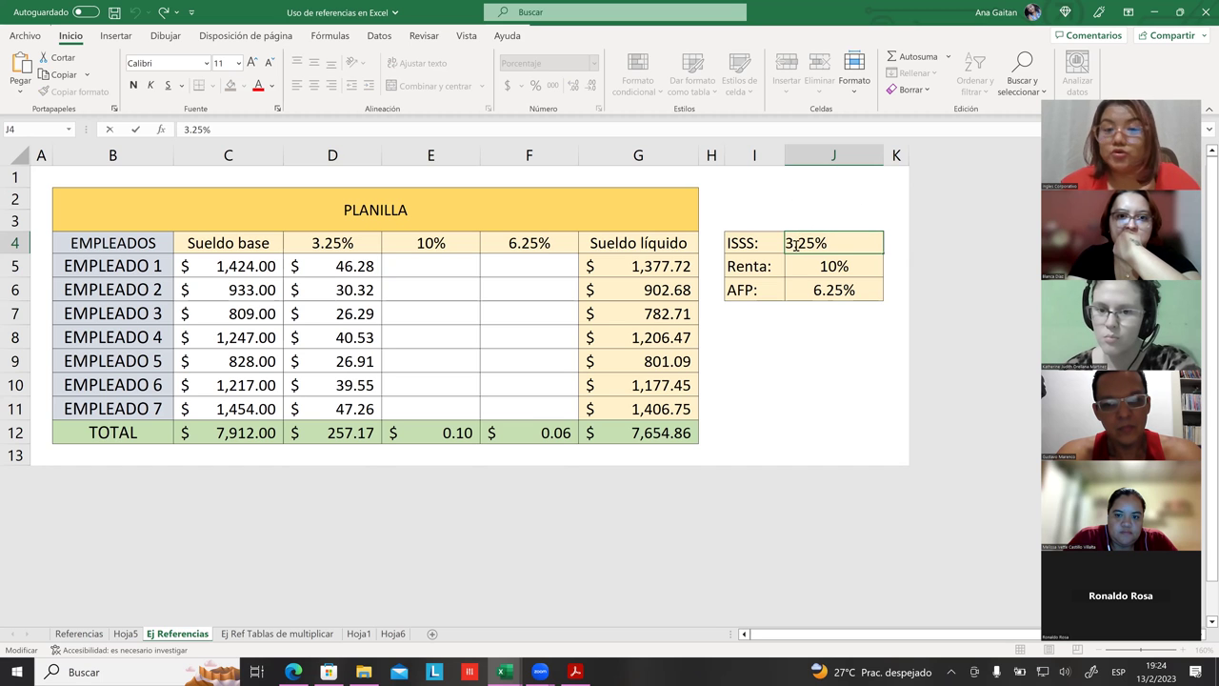
pyautogui.write('2.25')
pyautogui.press('Return')
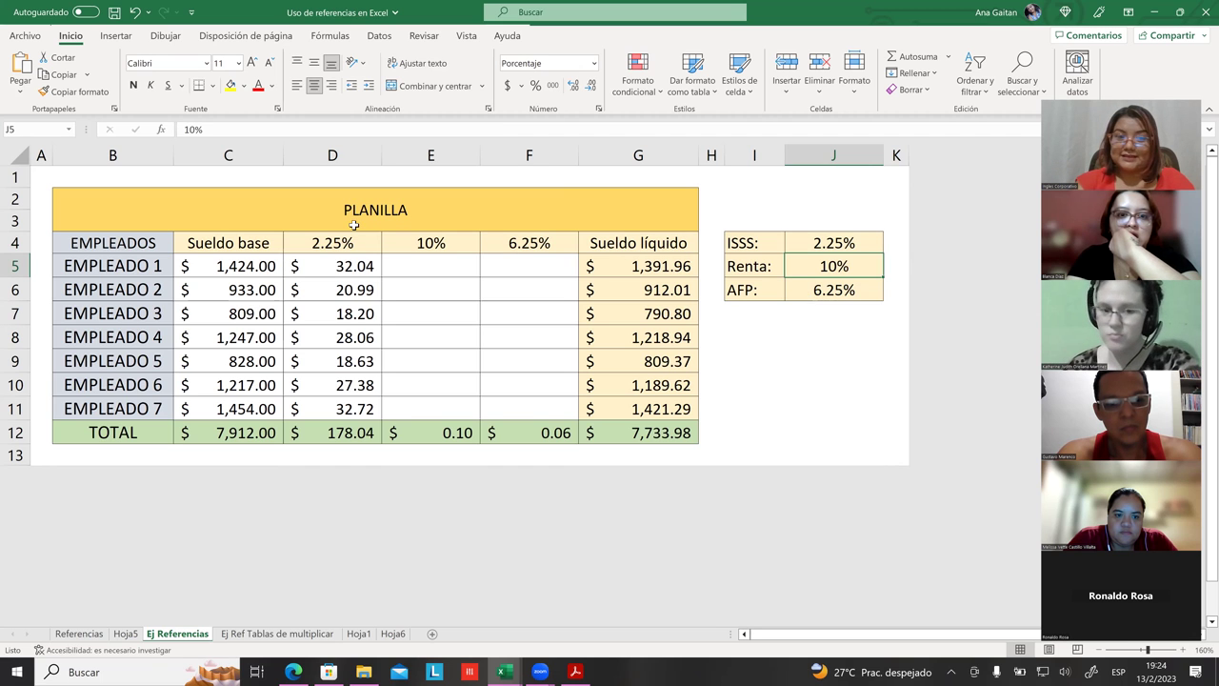
# - Review D4's formula and the recalculated D5:D11 deductions, now totaling $178.04
pyautogui.moveTo(320, 268); pyautogui.dragTo(319, 313)
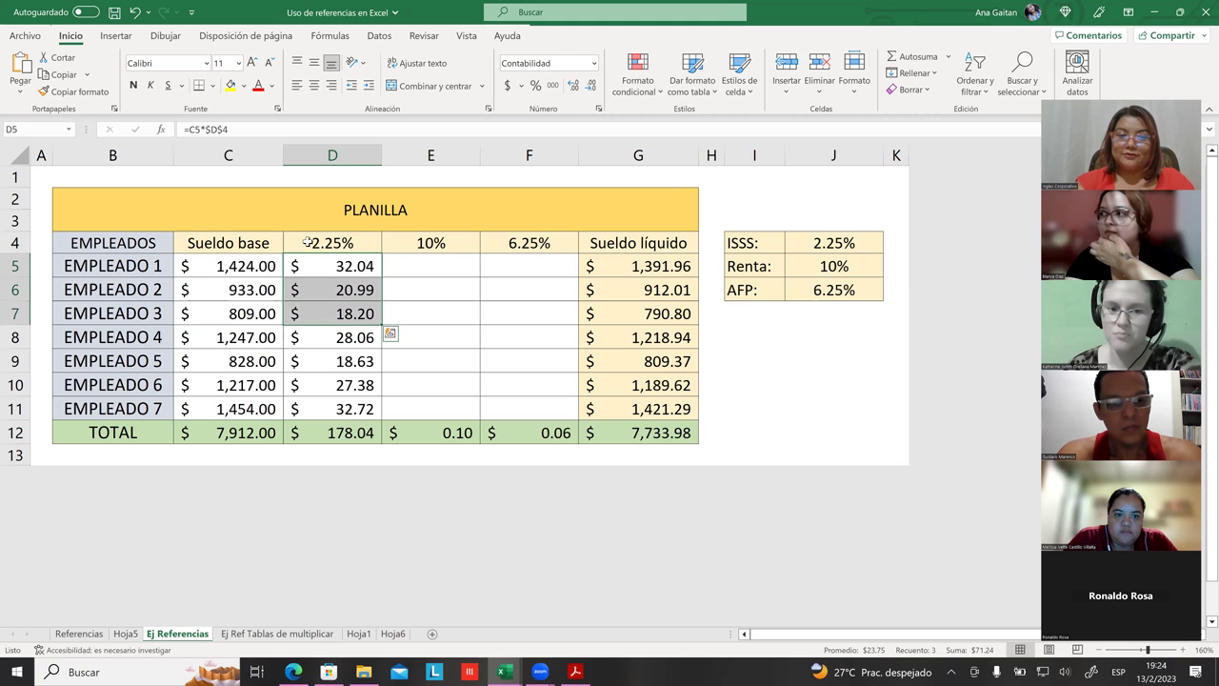
pyautogui.click(308, 243)
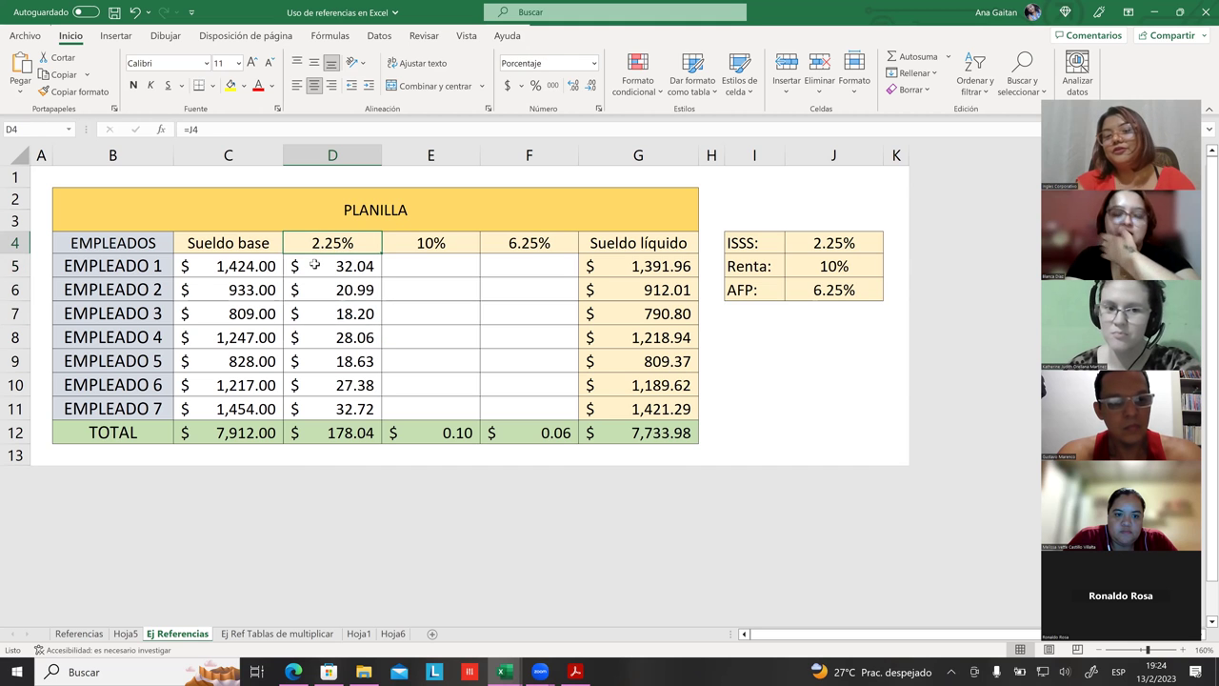
pyautogui.click(315, 265)
pyautogui.press('Down')
pyautogui.press('Down')
pyautogui.press('Right')
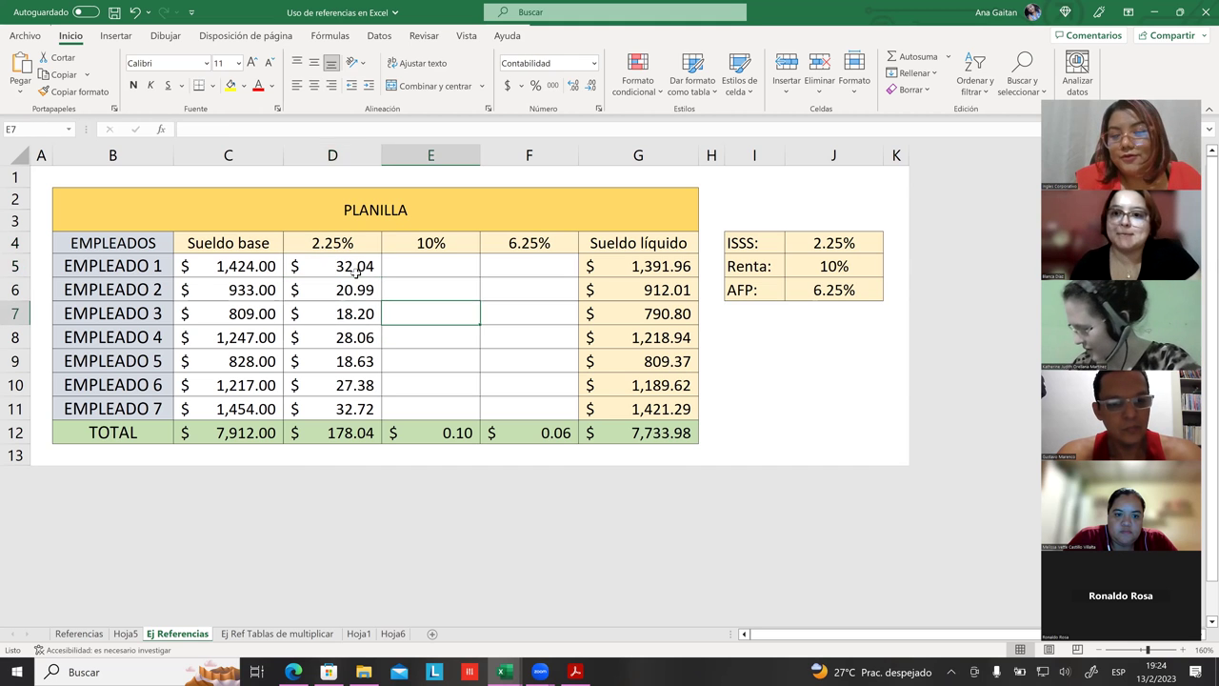
pyautogui.moveTo(355, 269); pyautogui.dragTo(365, 408)
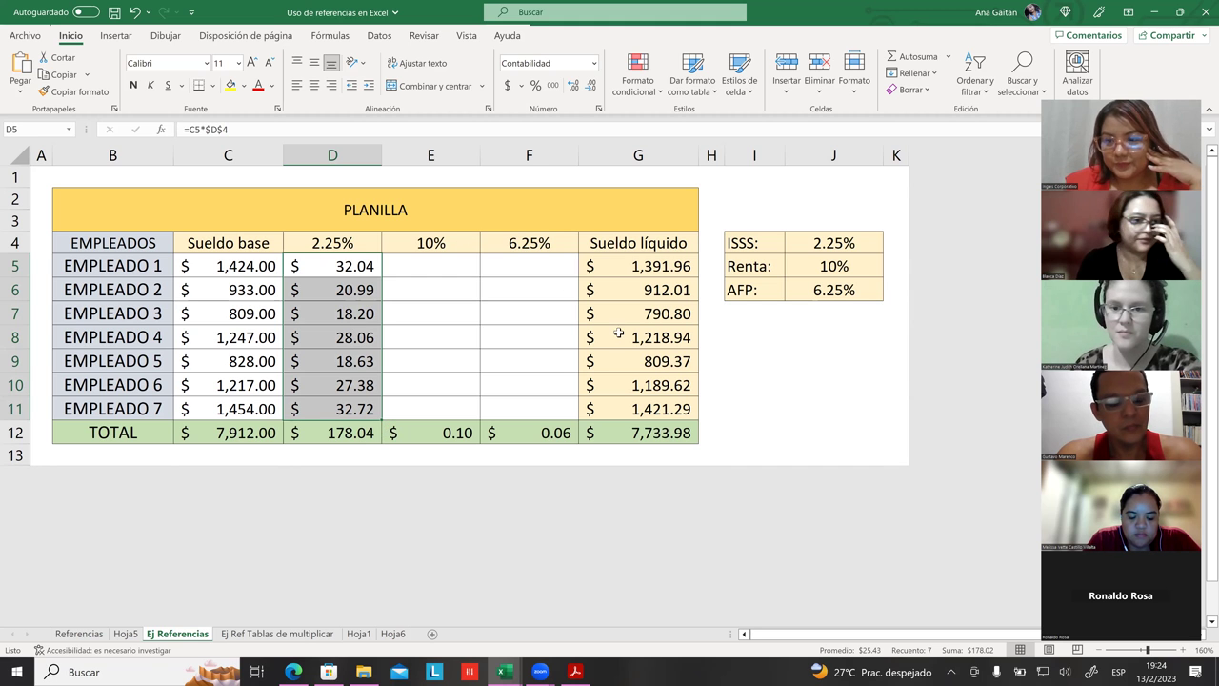
pyautogui.click(459, 314)
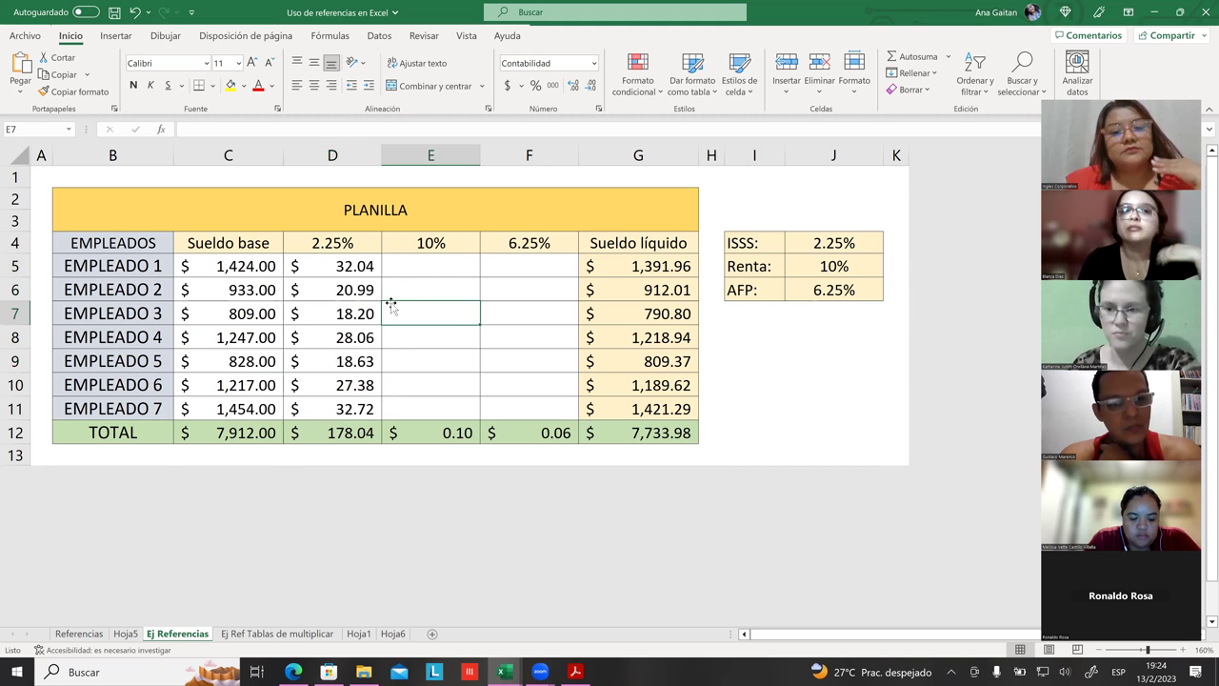
# - Link the Renta header E4 to the Renta rate with the formula =J5
pyautogui.click(431, 246)
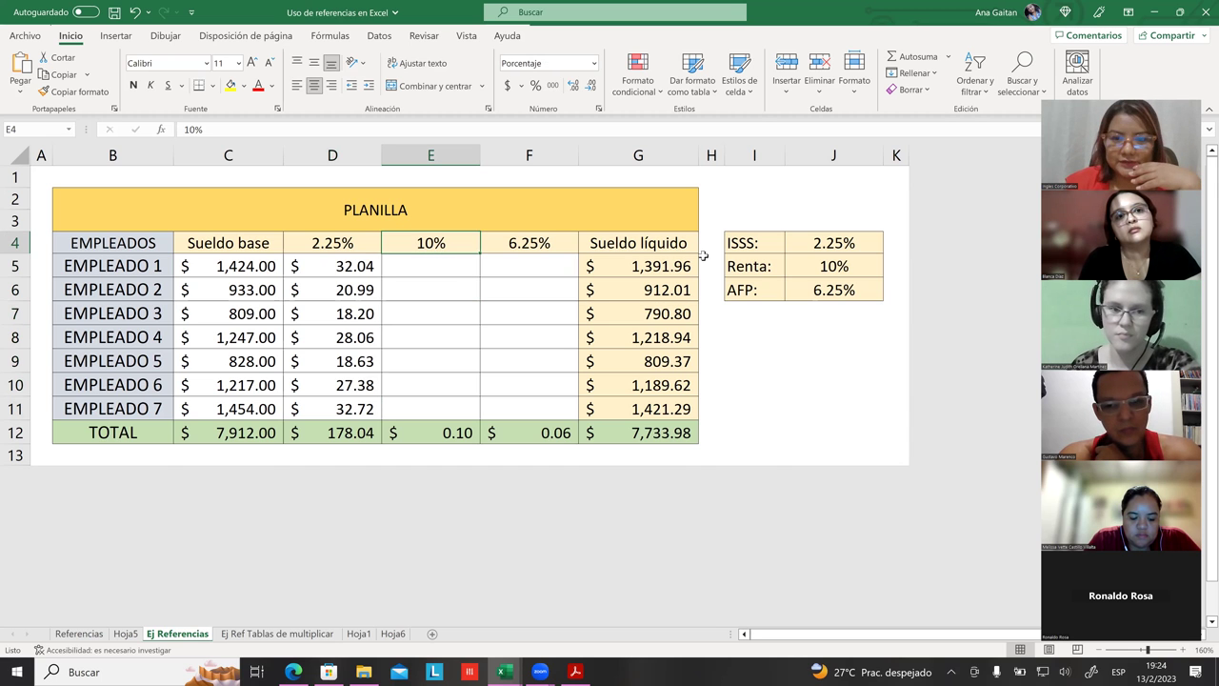
pyautogui.click(843, 269)
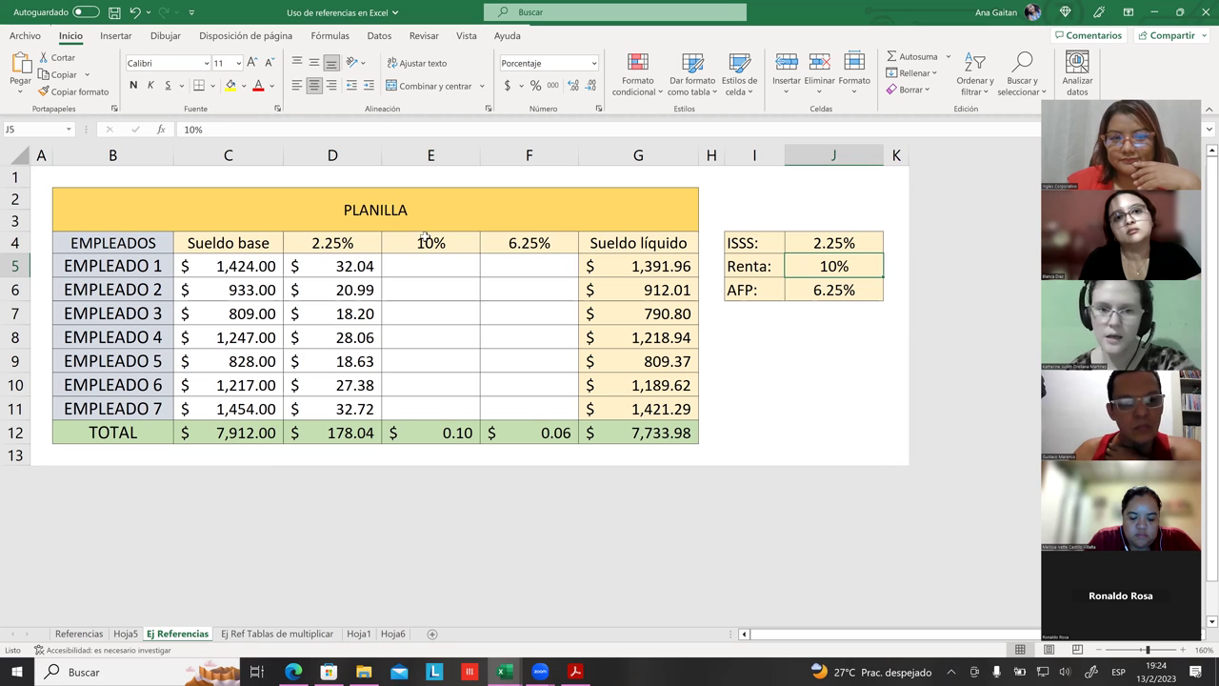
pyautogui.click(455, 249)
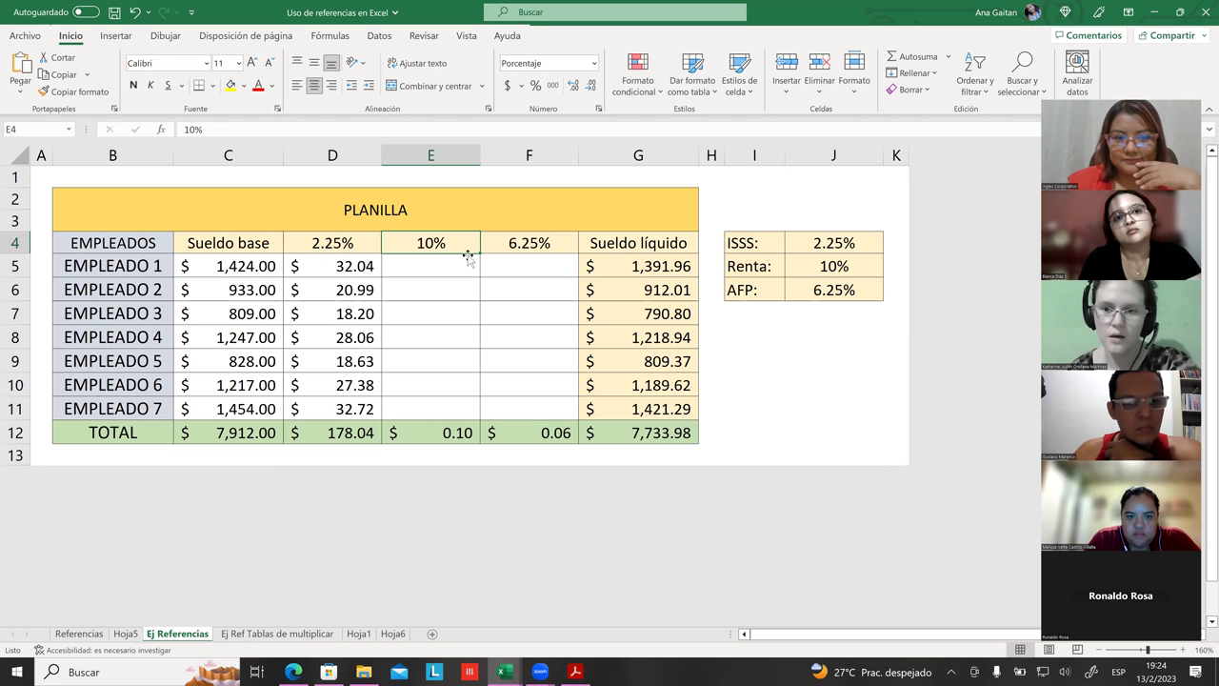
pyautogui.write('=')
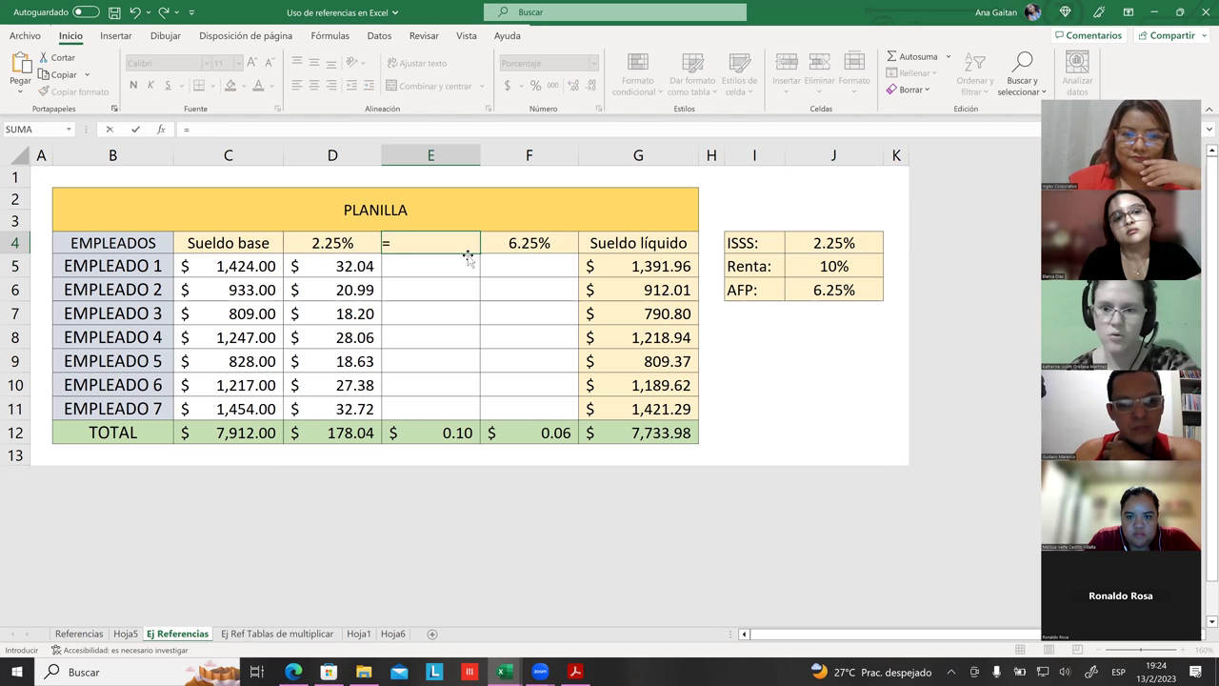
pyautogui.write('j5')
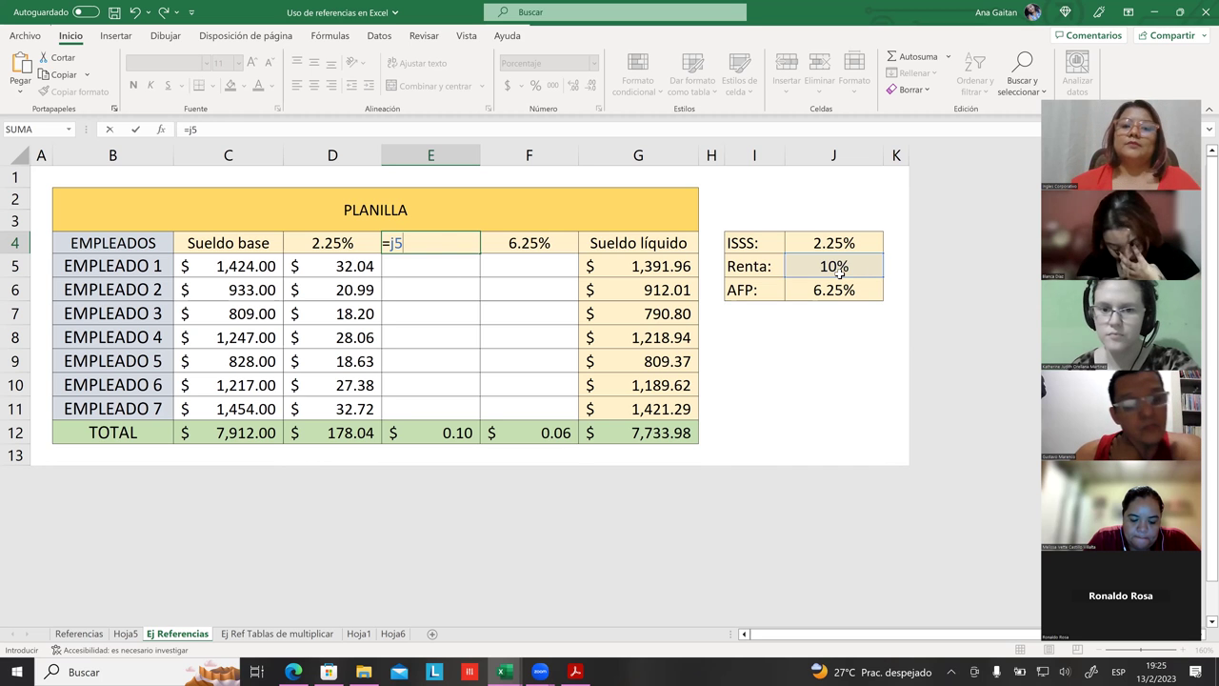
pyautogui.press('Return')
# - Change the Renta rate in J5 to 20% so E4 reads 20%
pyautogui.click(842, 267)
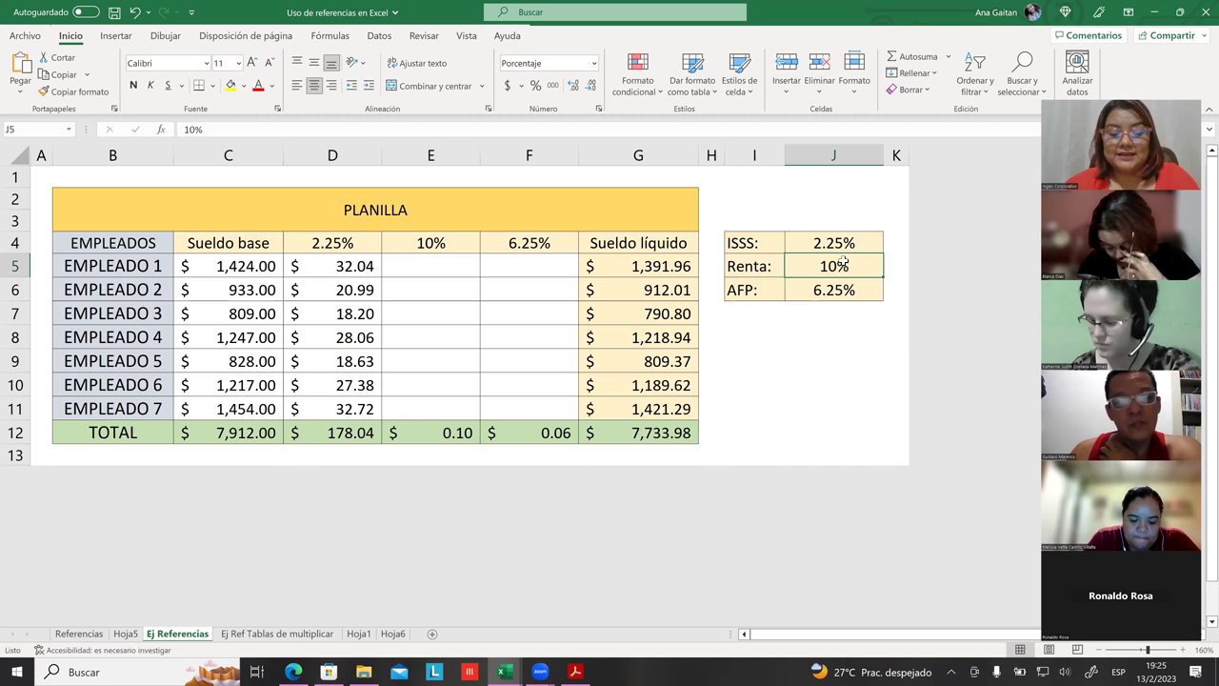
pyautogui.write('2')
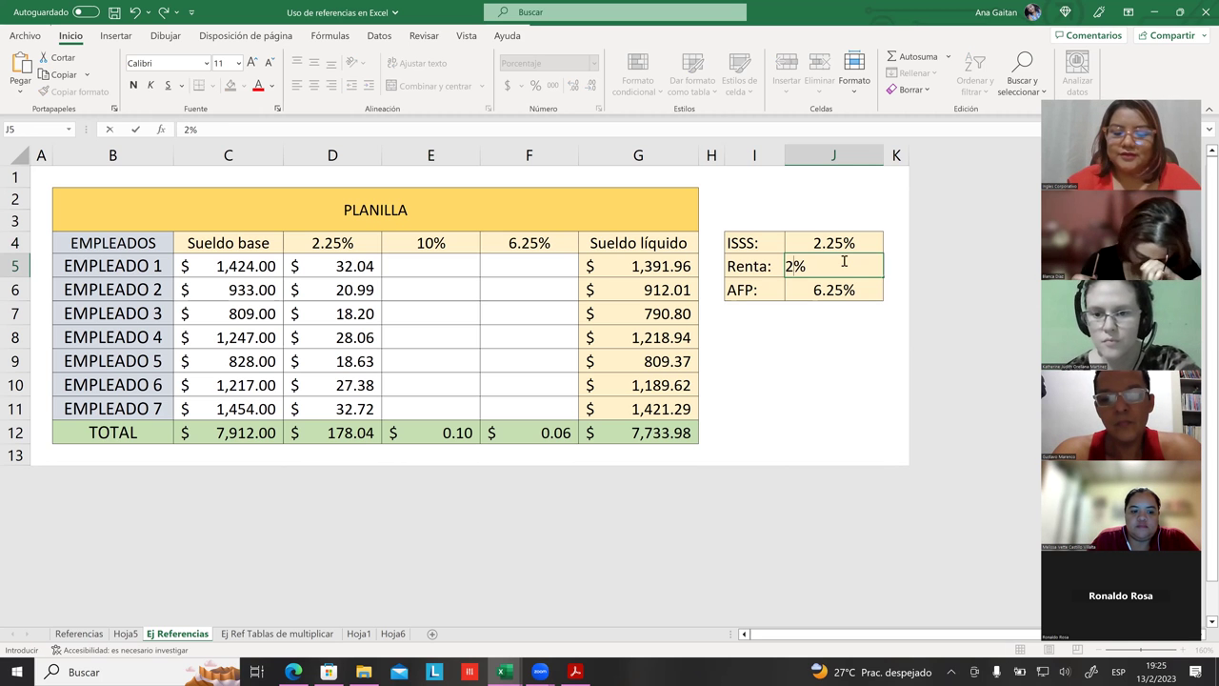
pyautogui.write('0')
pyautogui.press('Return')
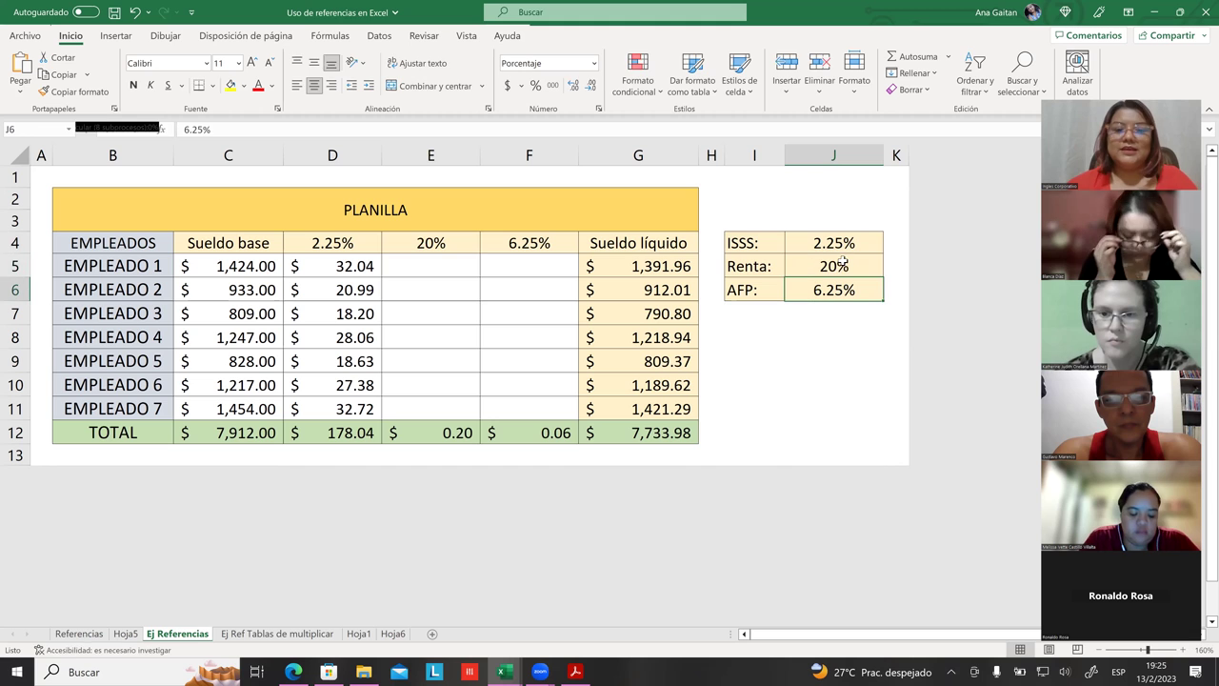
pyautogui.click(440, 245)
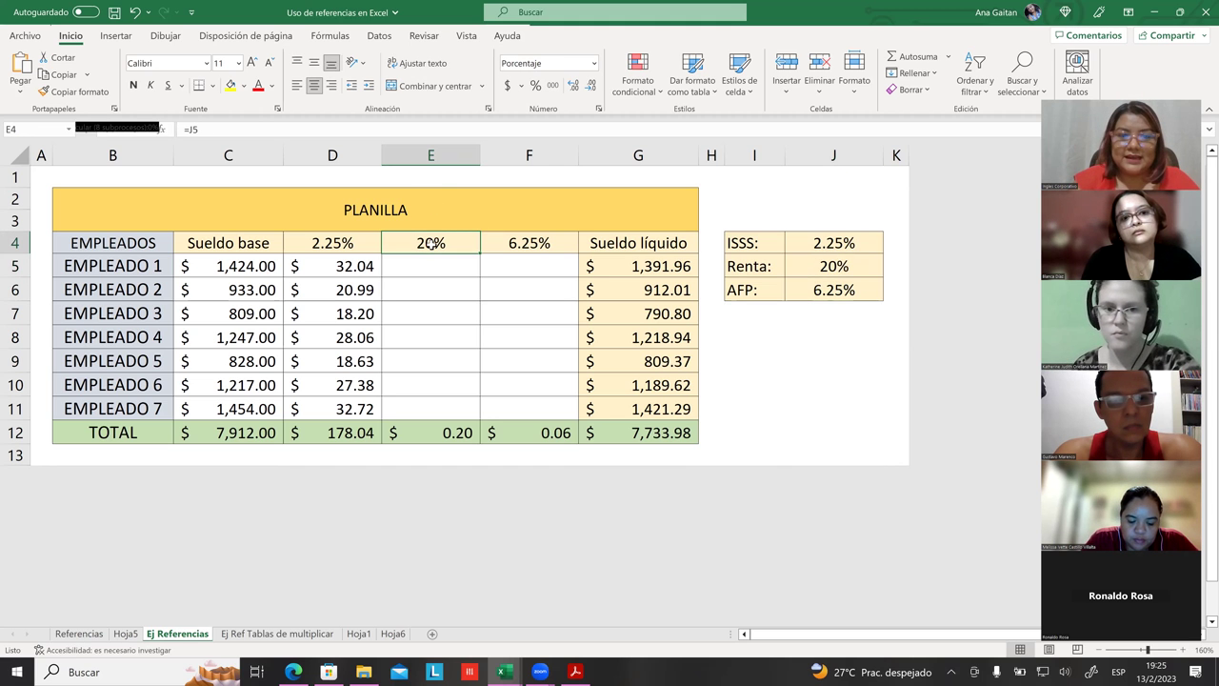
# - Give E5 a formula multiplying Empleado 1's base salary by the absolute Renta rate $E$4
pyautogui.click(438, 267)
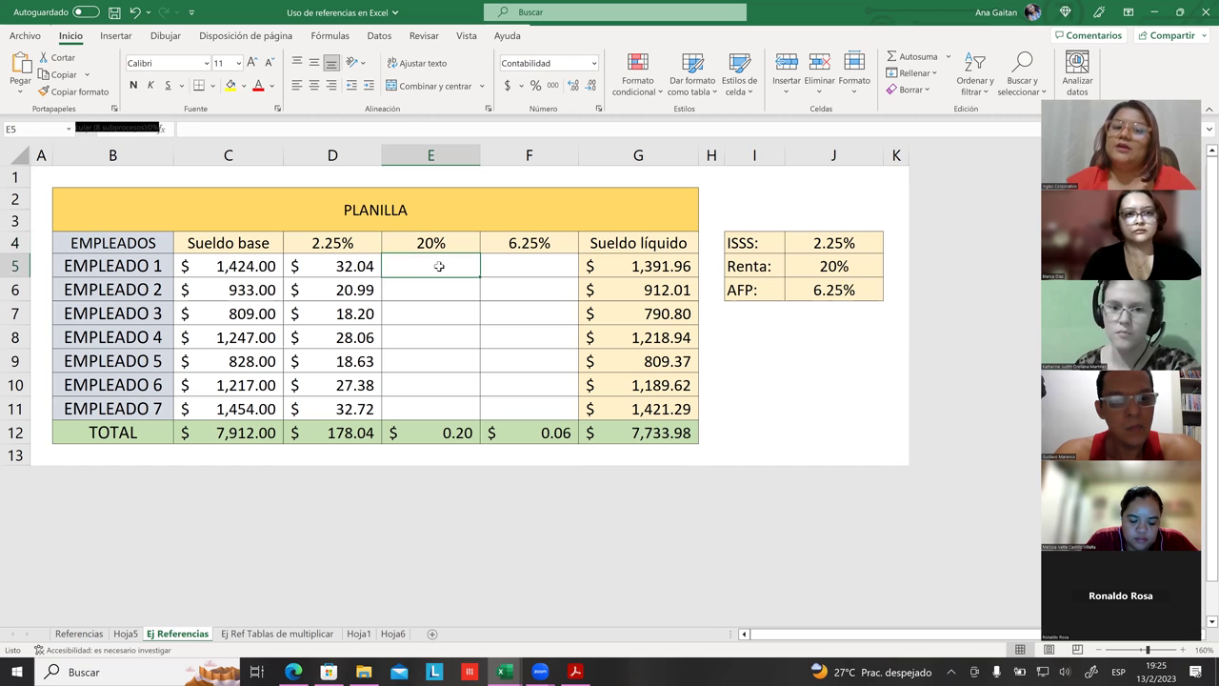
pyautogui.write('=')
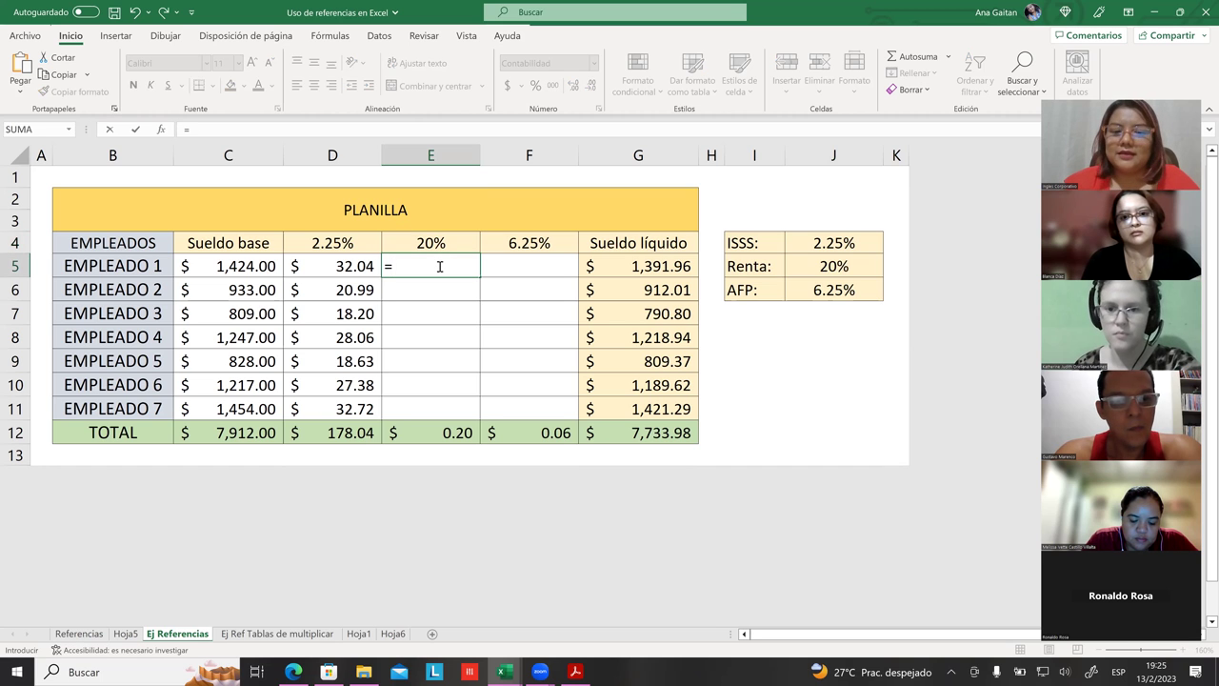
pyautogui.click(253, 268)
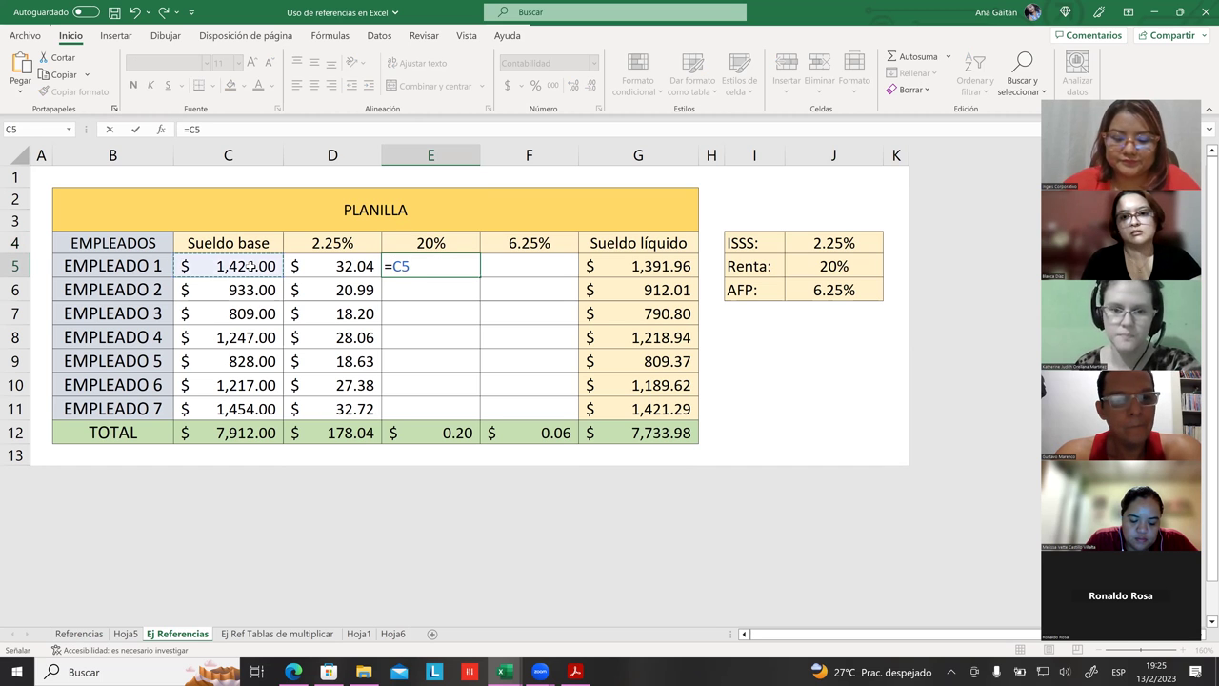
pyautogui.write('*')
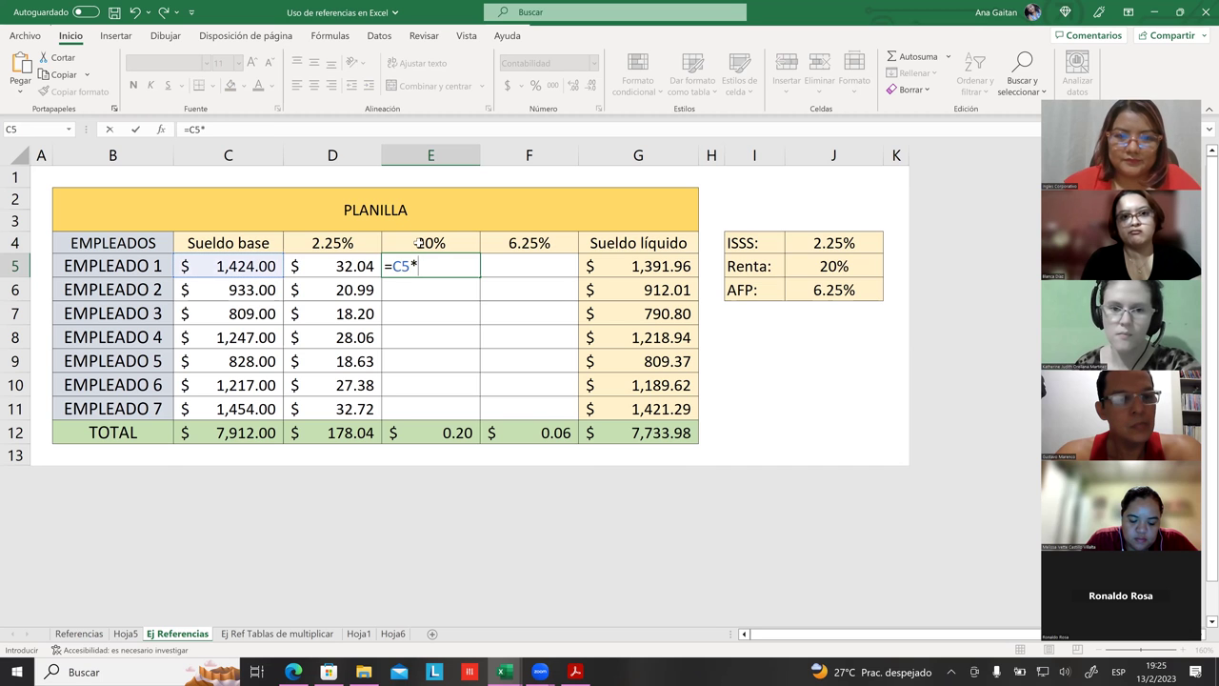
pyautogui.click(419, 244)
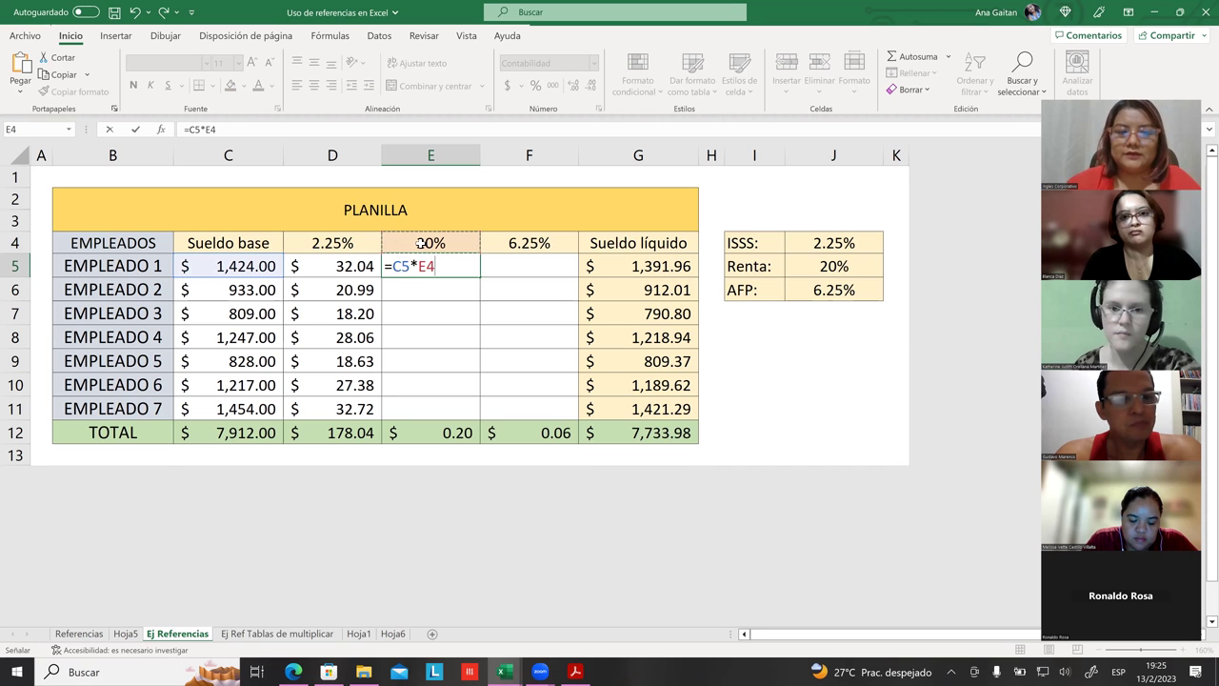
pyautogui.press('Return')
pyautogui.click(461, 270)
pyautogui.doubleClick(438, 268)
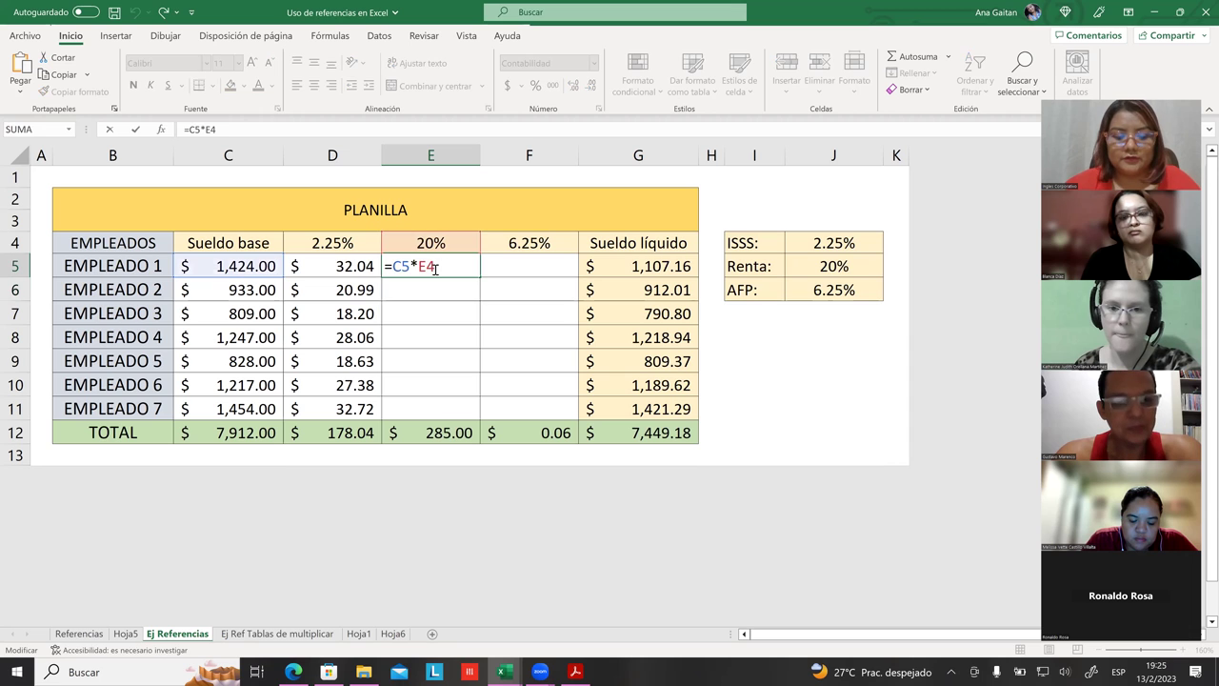
pyautogui.press('F4')
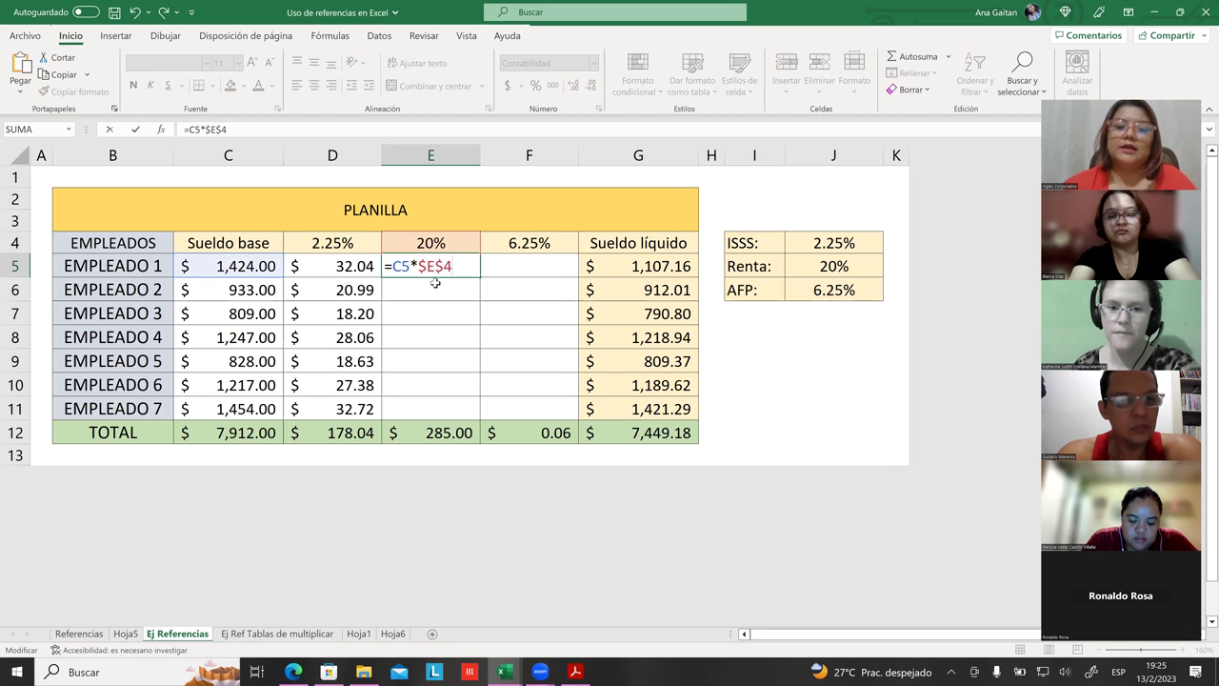
pyautogui.press('Return')
# - Set the Renta rate in J5 to 12% and fill E5's formula down through E11
pyautogui.click(836, 268)
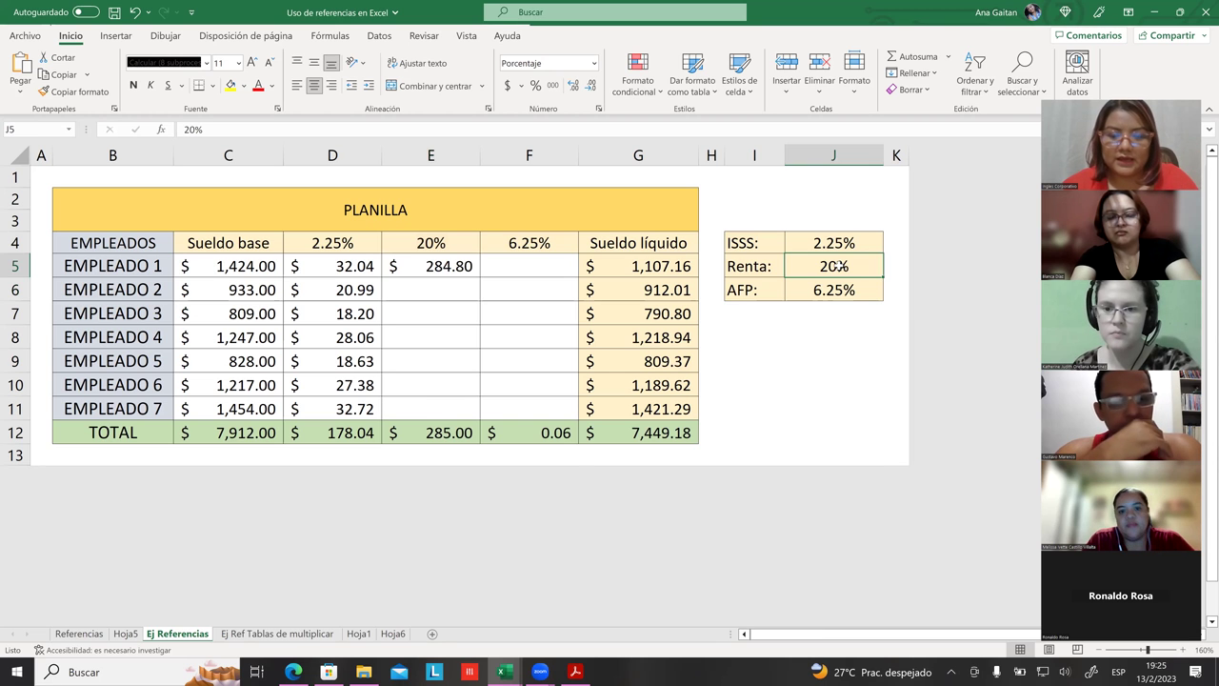
pyautogui.write('12')
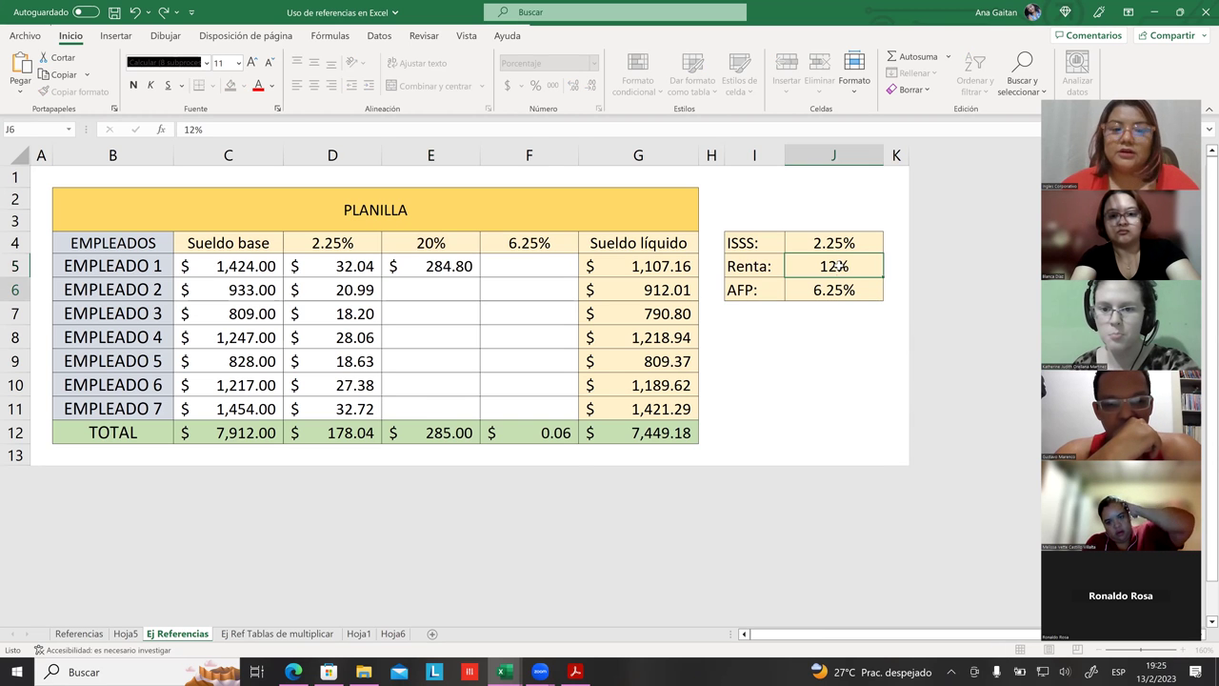
pyautogui.press('Return')
pyautogui.click(462, 265)
pyautogui.moveTo(480, 278); pyautogui.dragTo(476, 409)
pyautogui.moveTo(588, 351); pyautogui.dragTo(588, 350)
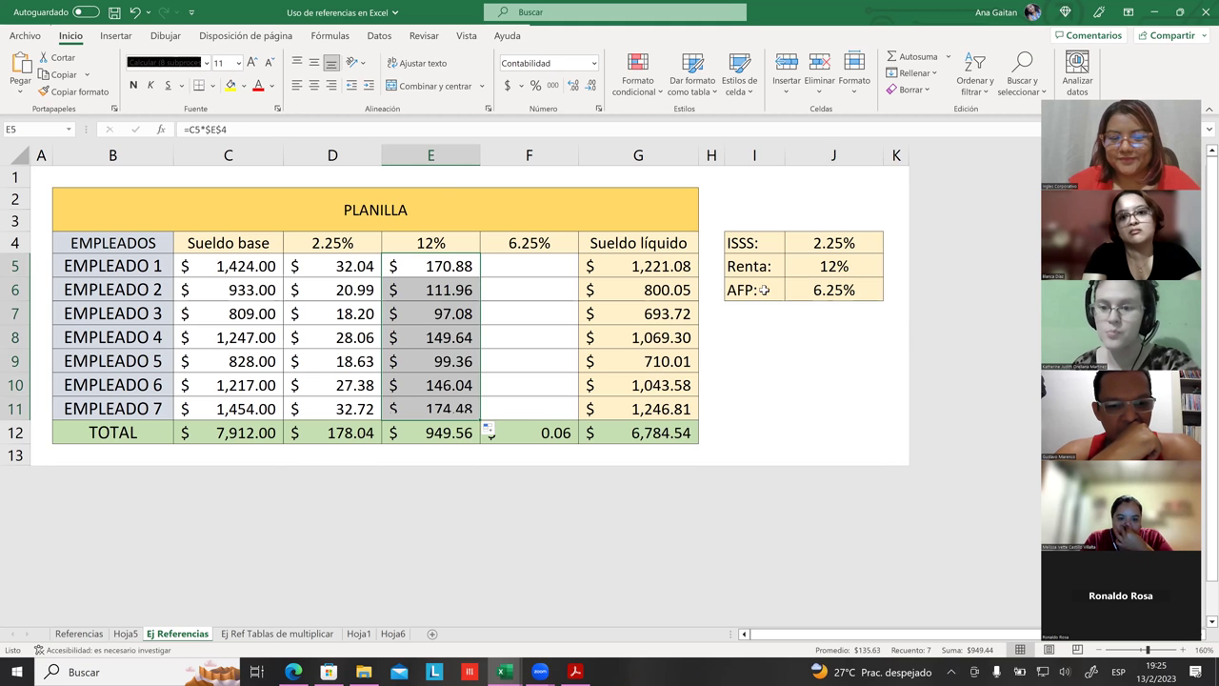
# - Raise the Renta rate in J5 to 30%
pyautogui.click(825, 265)
pyautogui.write('3')
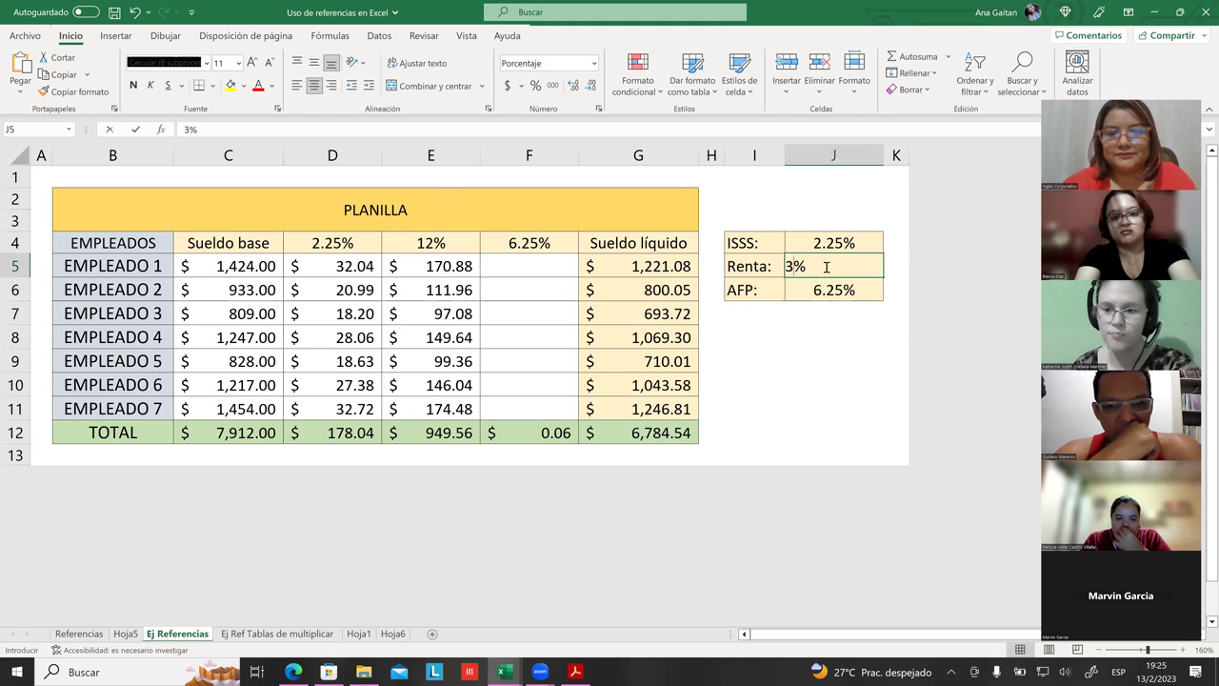
pyautogui.write('0')
pyautogui.press('Return')
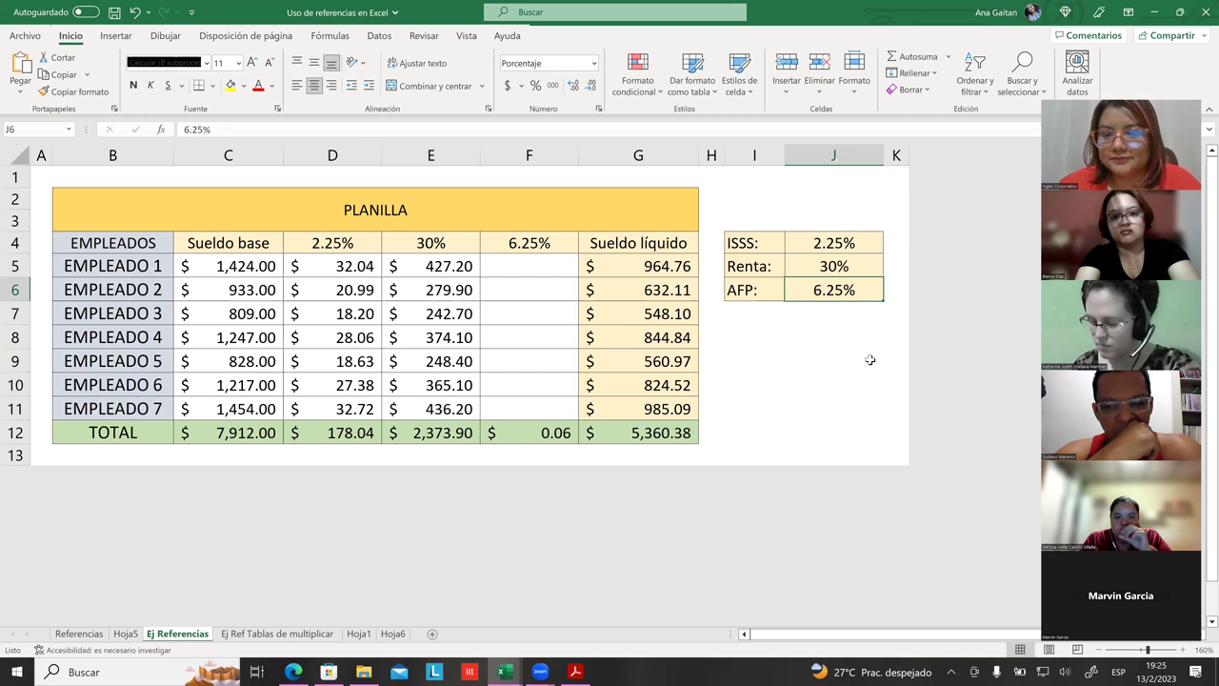
pyautogui.click(817, 353)
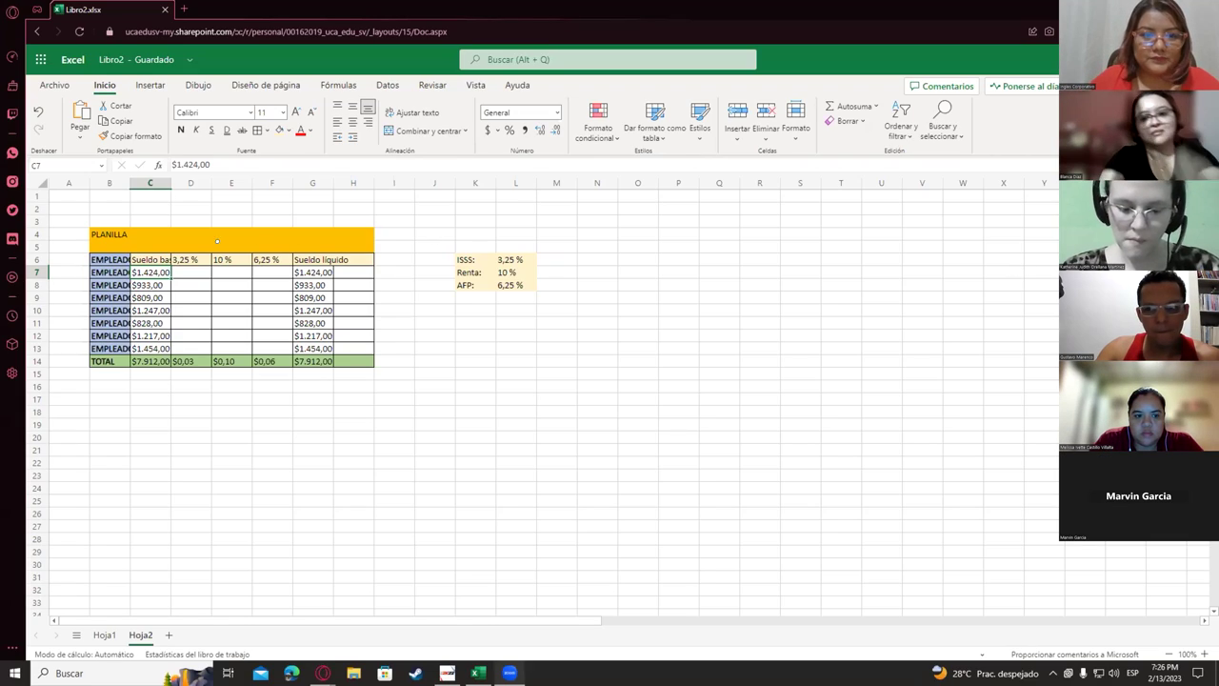
# - Enter the first ISSS deduction in D7 as =C7*$L$6
pyautogui.click(180, 271)
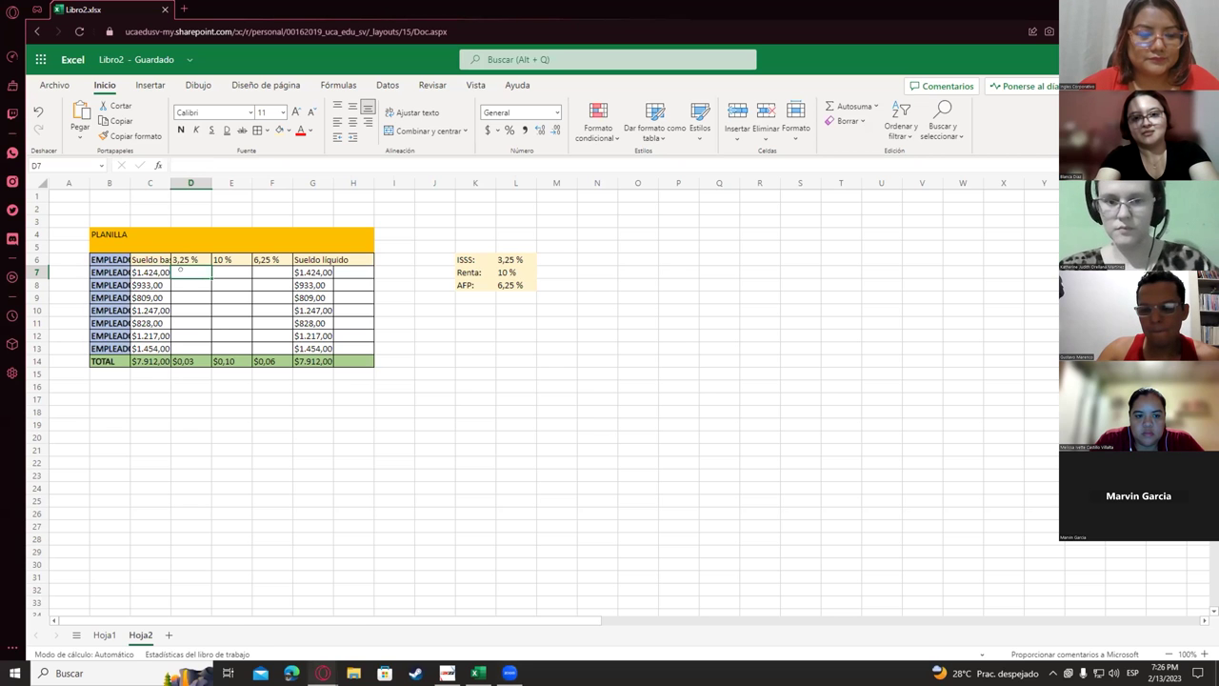
pyautogui.write('=')
pyautogui.press('Left')
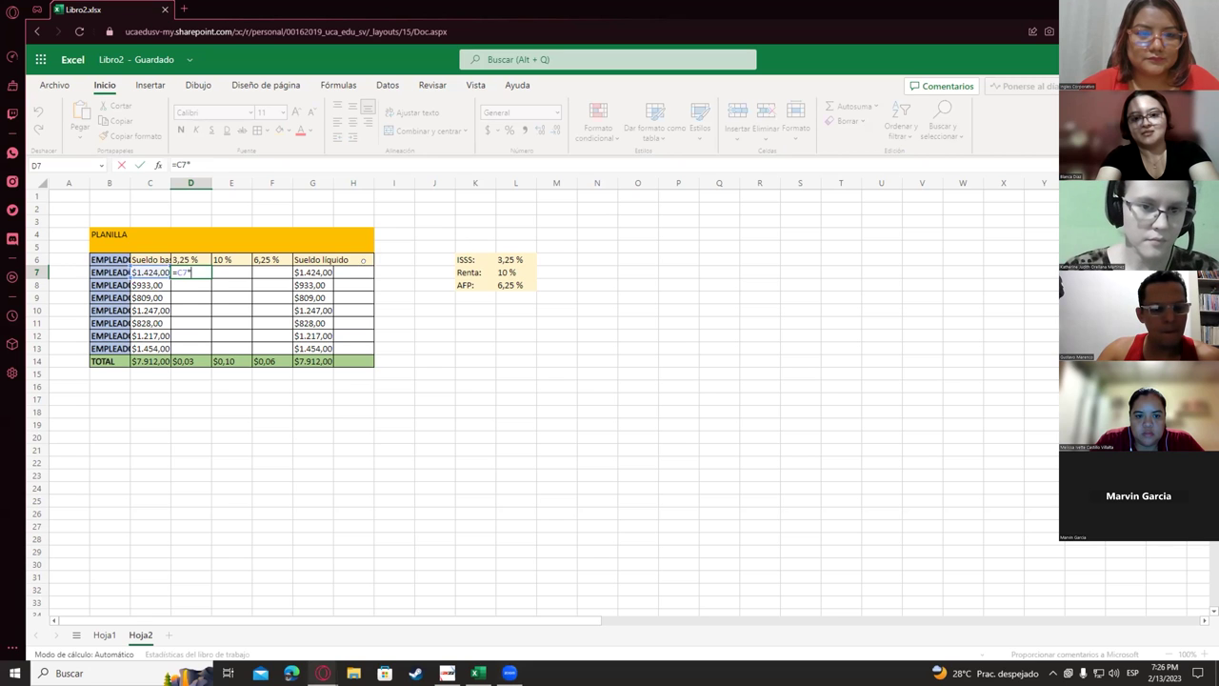
pyautogui.click(522, 255)
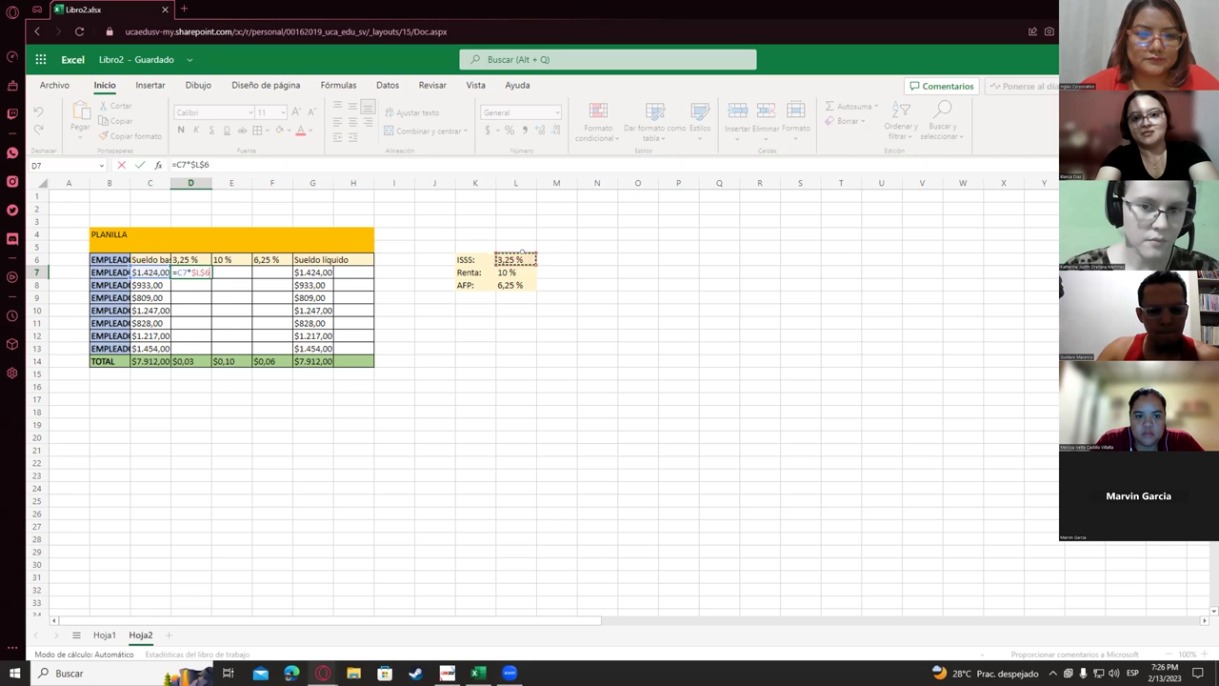
pyautogui.press('Return')
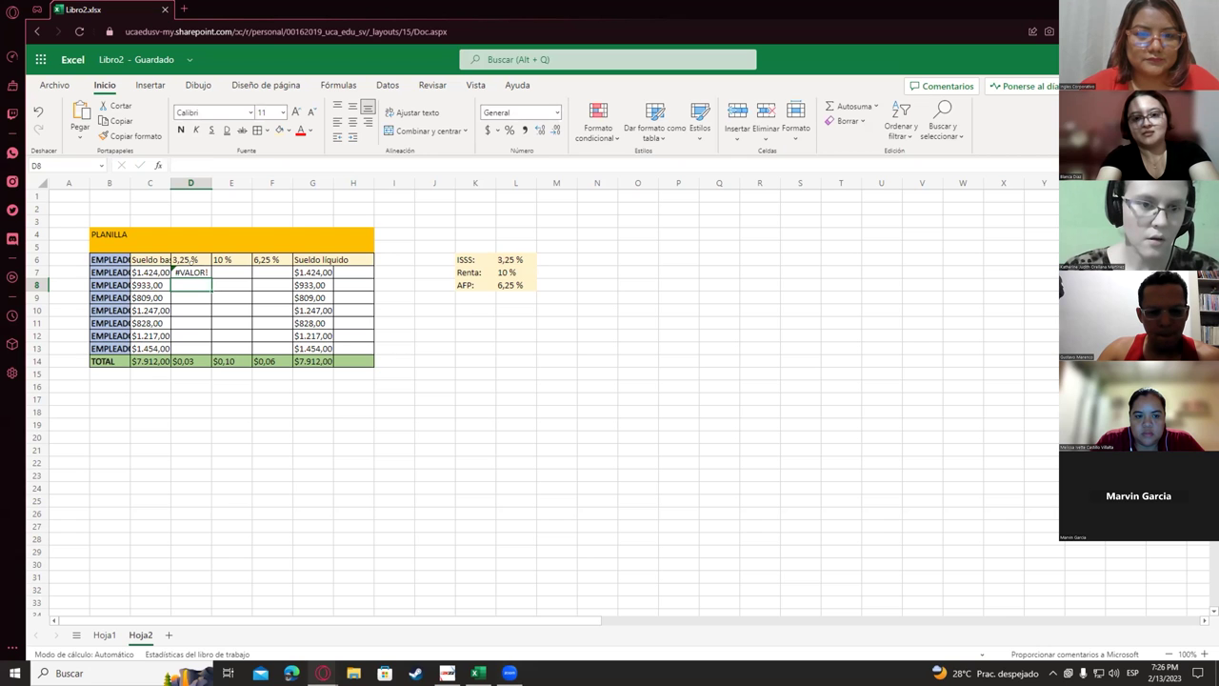
pyautogui.click(181, 273)
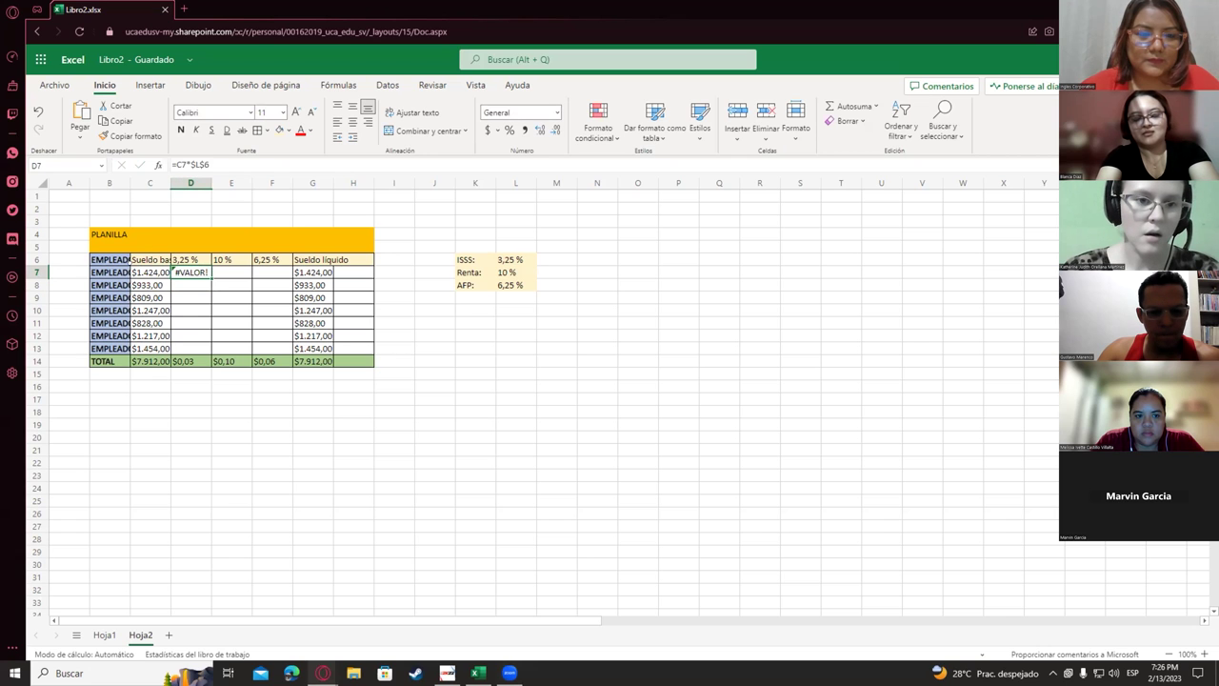
# - Change the first salary in C7 to 100 and strip the currency sign from C8
pyautogui.click(138, 268)
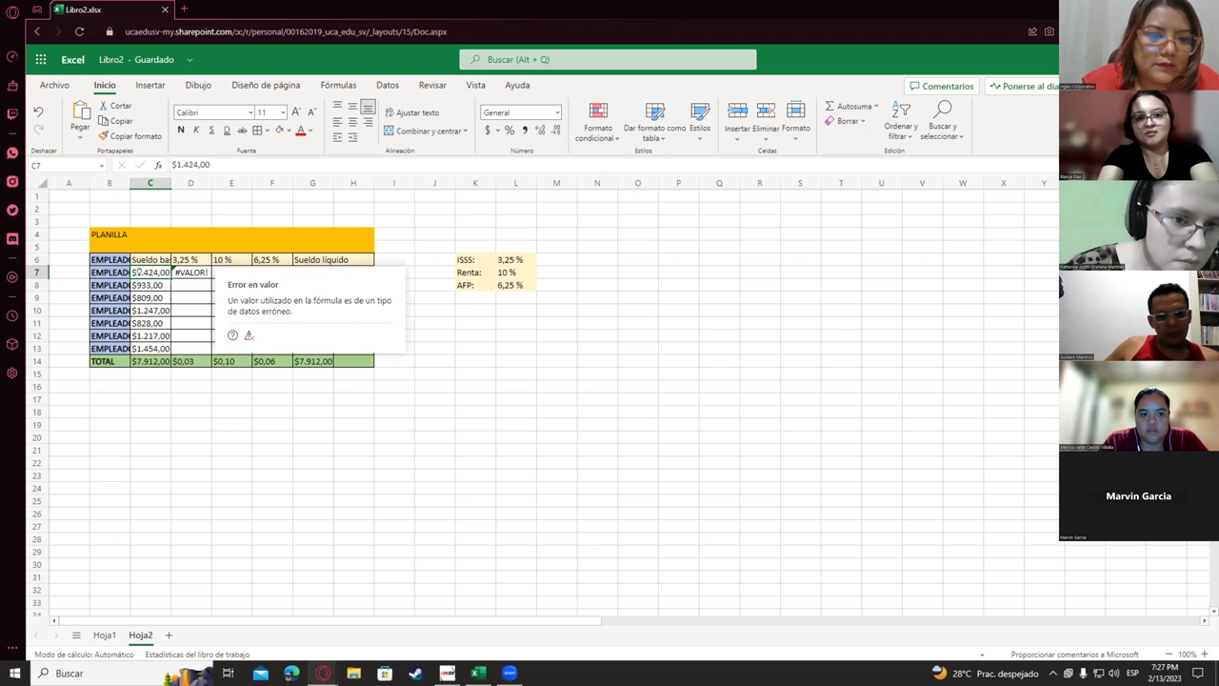
pyautogui.press('BackSpace')
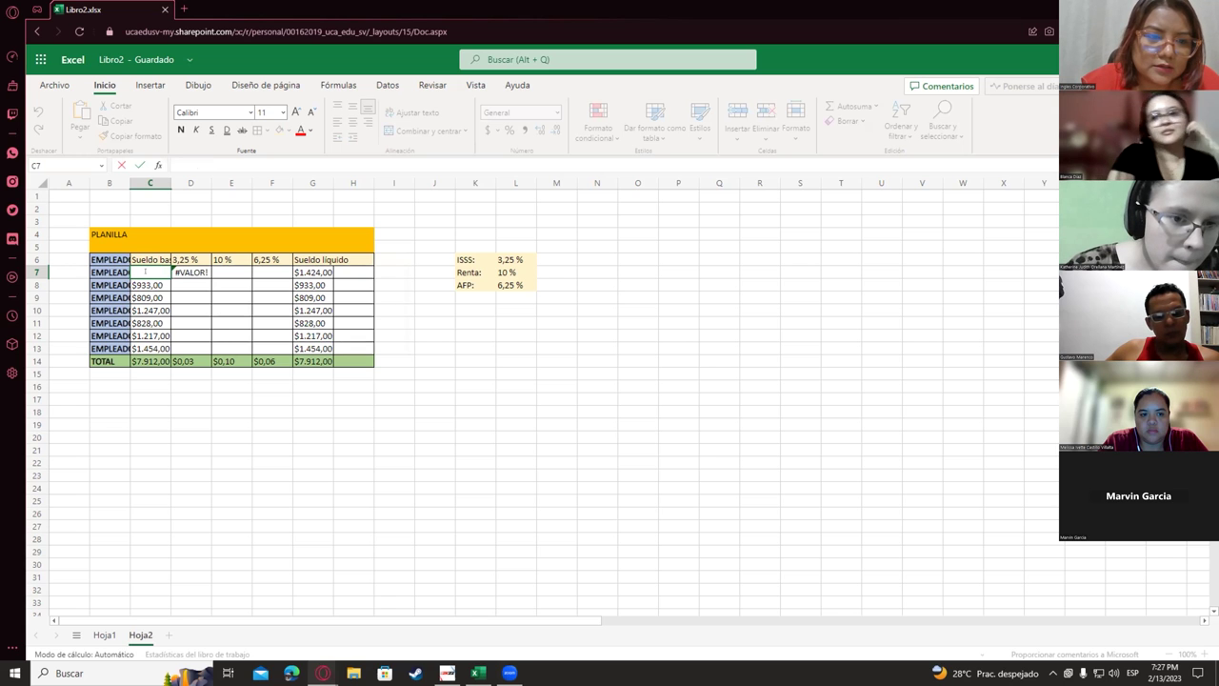
pyautogui.write('100')
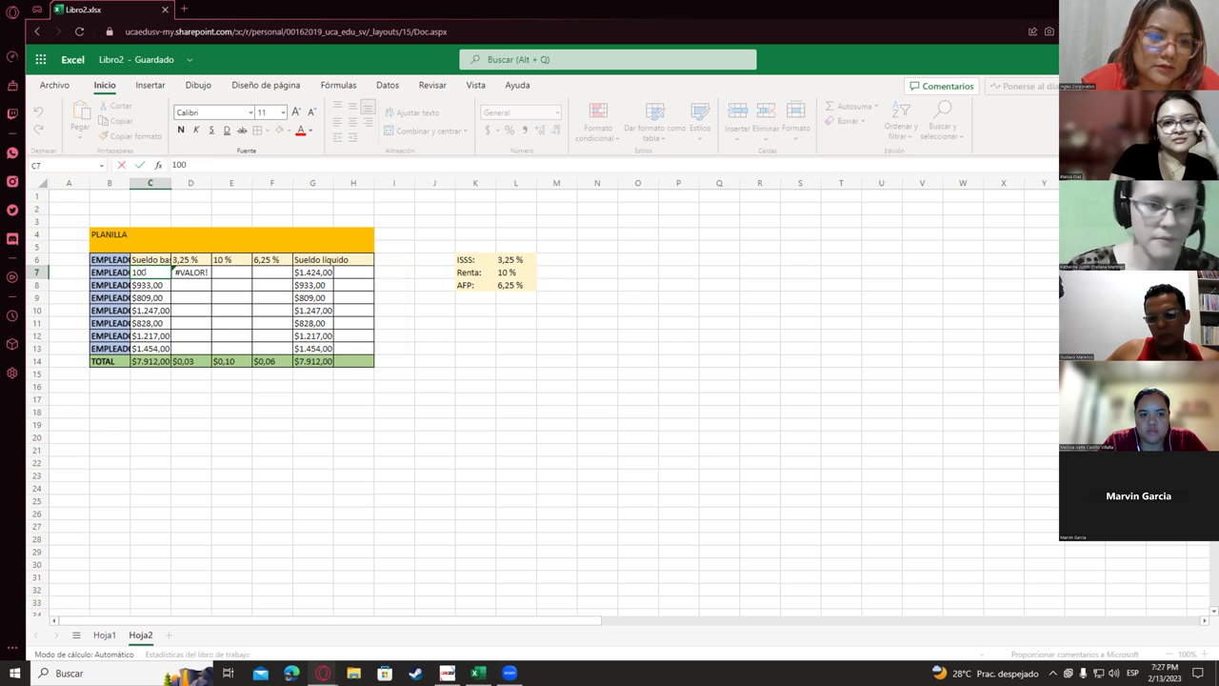
pyautogui.press('Return')
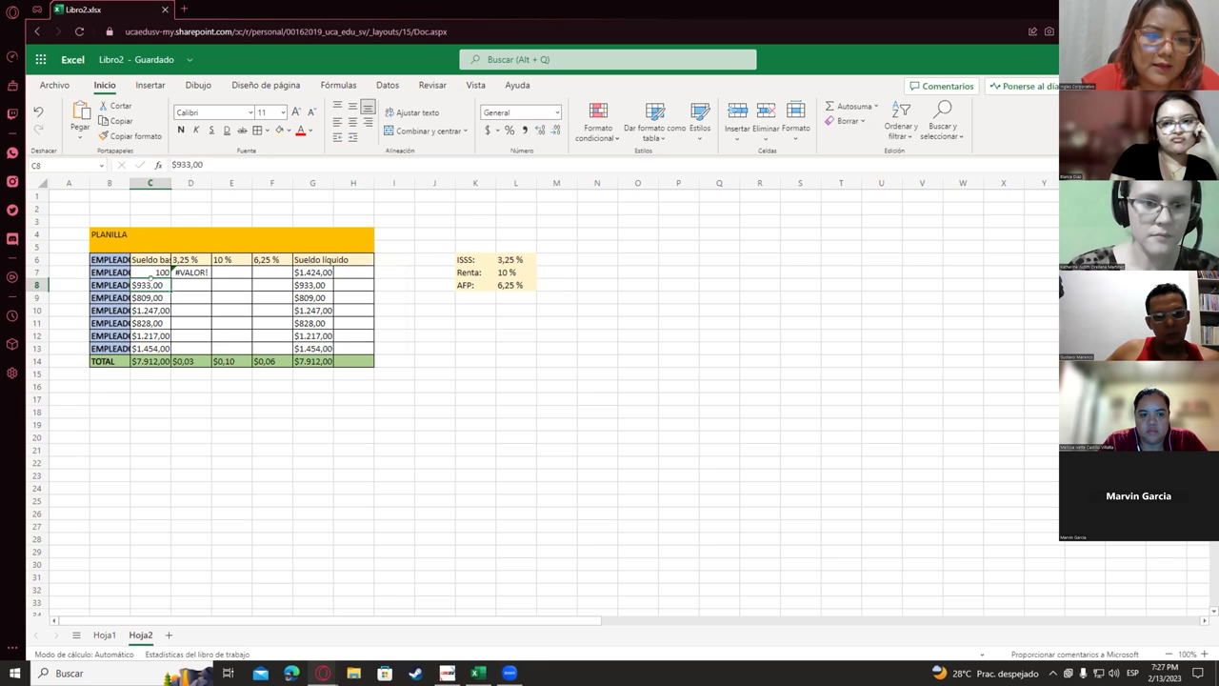
pyautogui.click(153, 273)
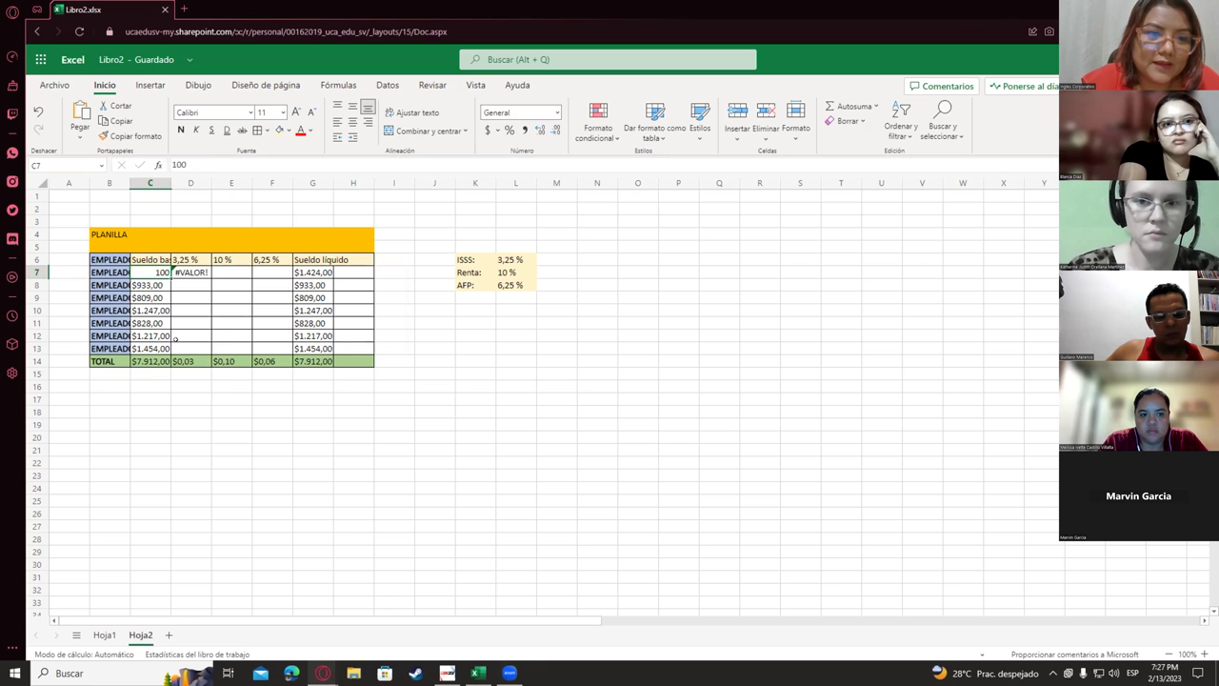
pyautogui.click(148, 282)
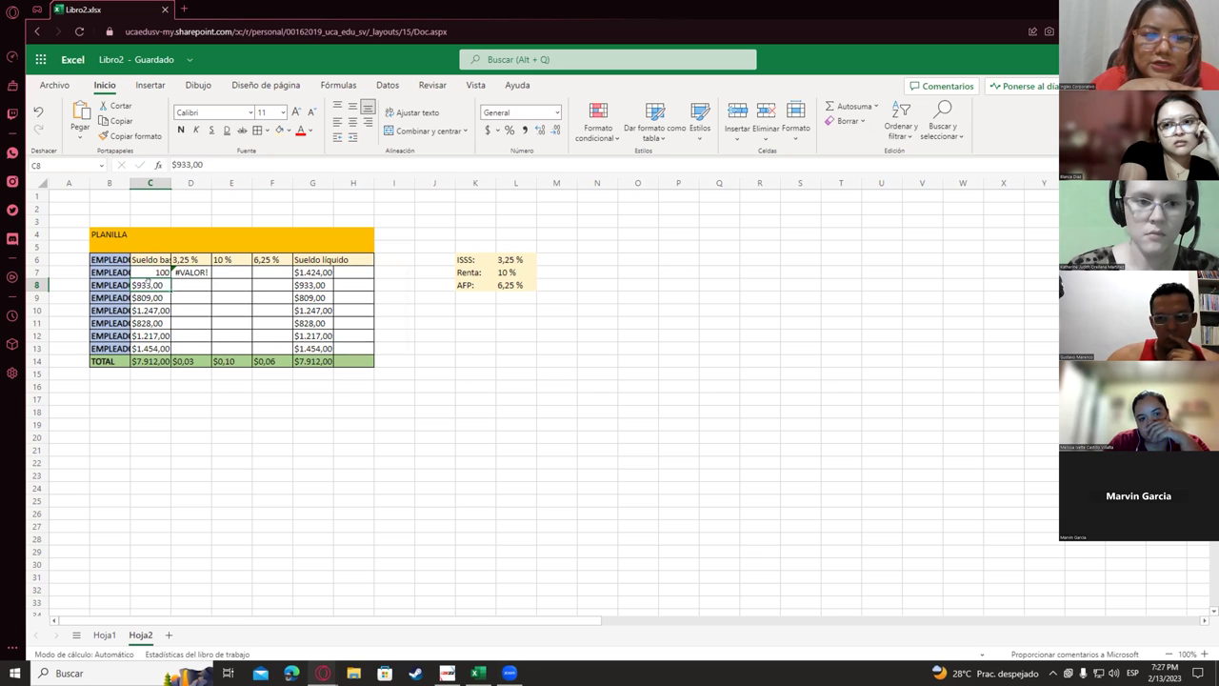
pyautogui.click(174, 164)
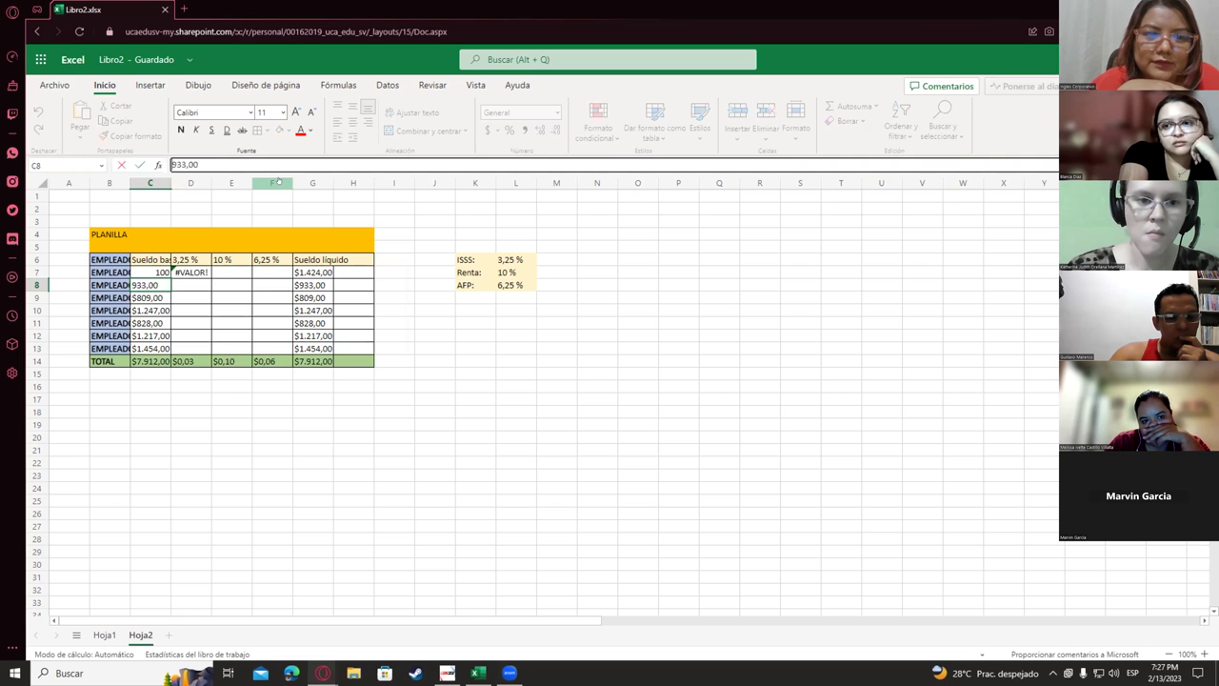
pyautogui.press('Return')
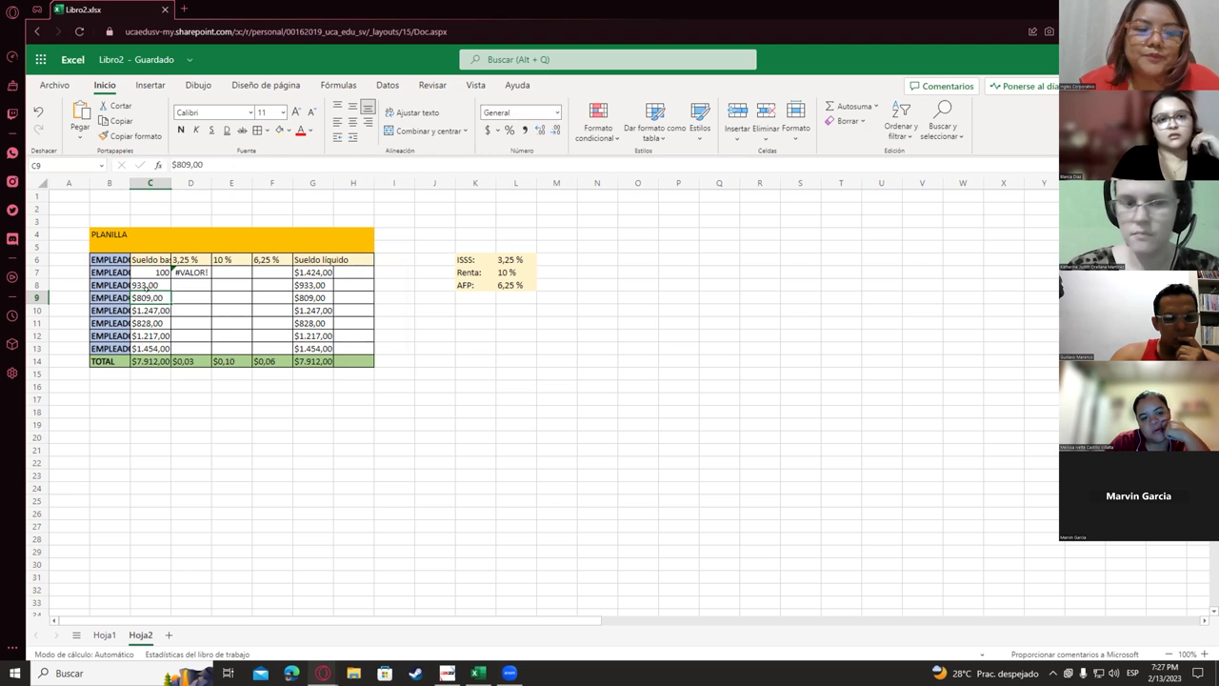
# - Rewrite D7's formula as the C7 salary times the ISSS rate in L6
pyautogui.click(177, 271)
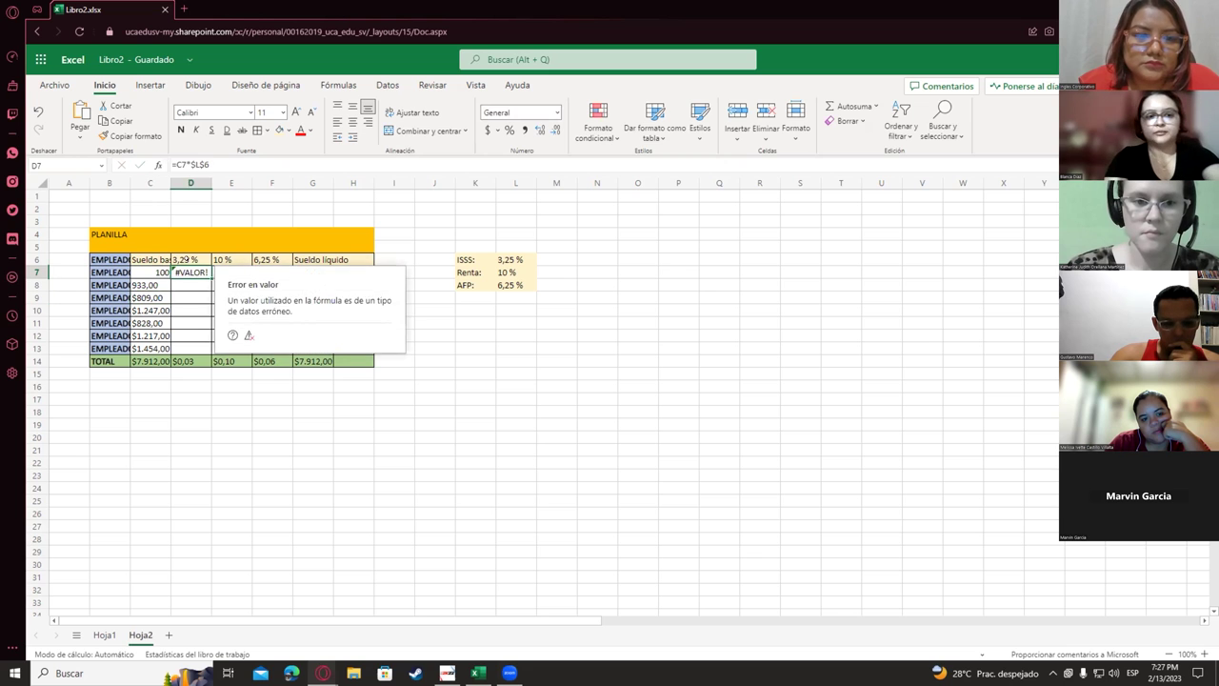
pyautogui.press('BackSpace')
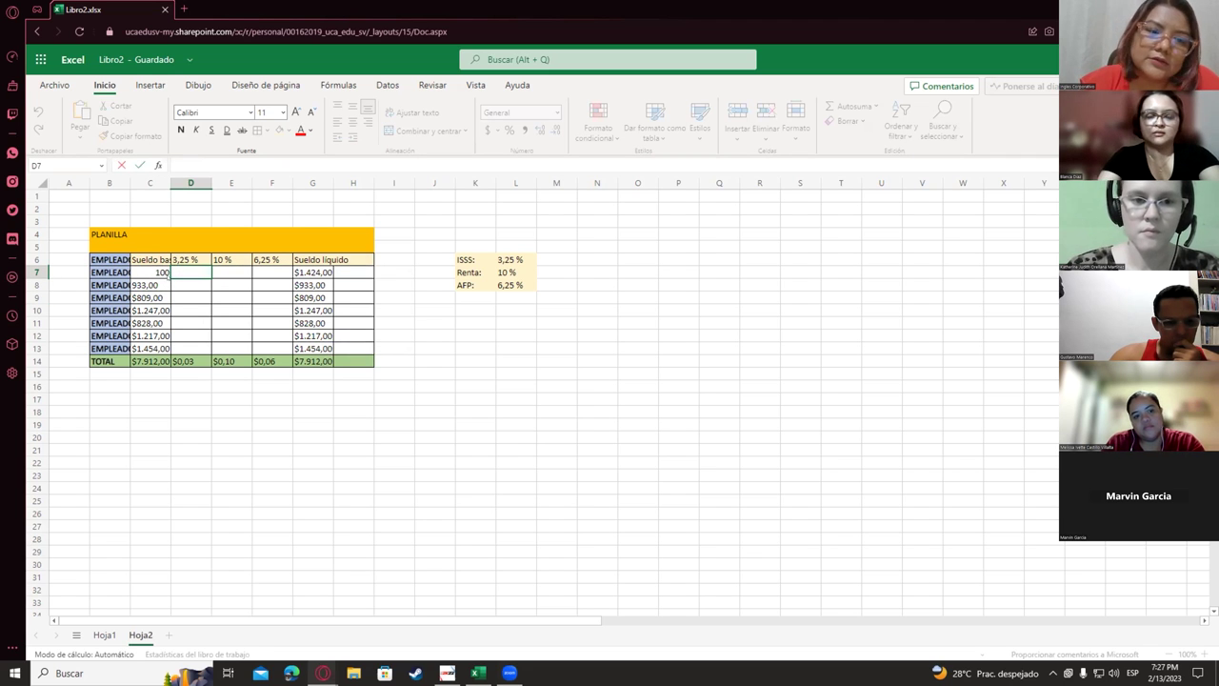
pyautogui.write('=')
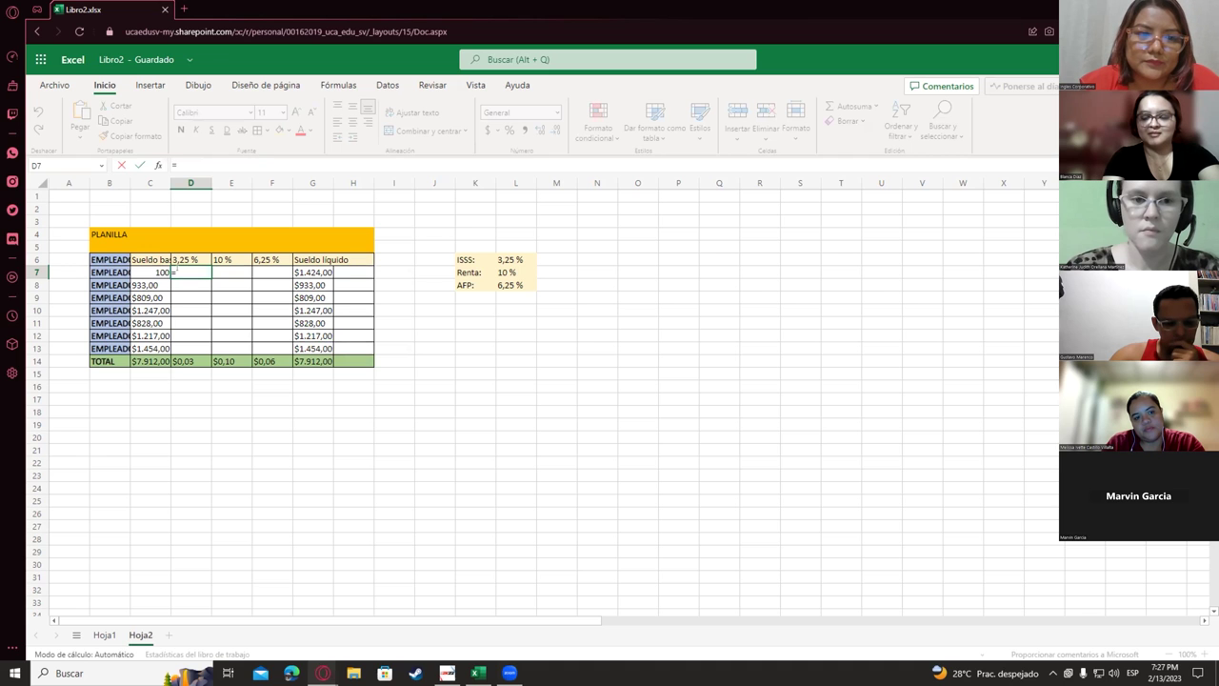
pyautogui.click(148, 268)
pyautogui.write('*')
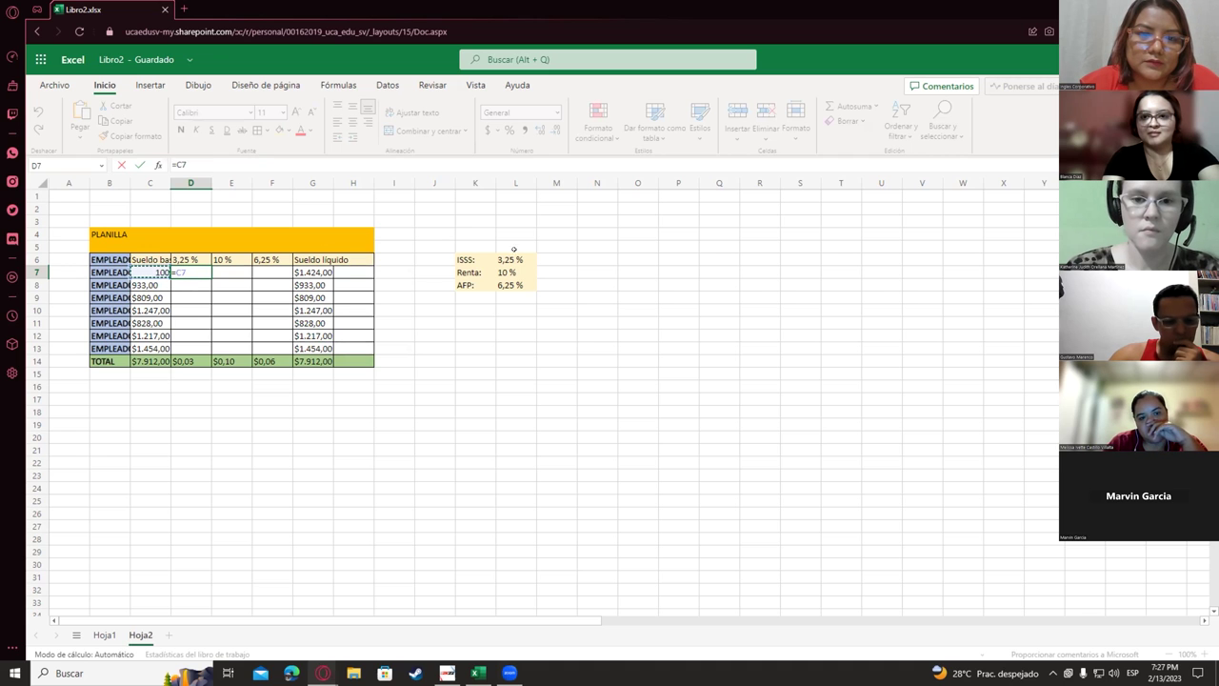
pyautogui.click(510, 259)
pyautogui.press('Return')
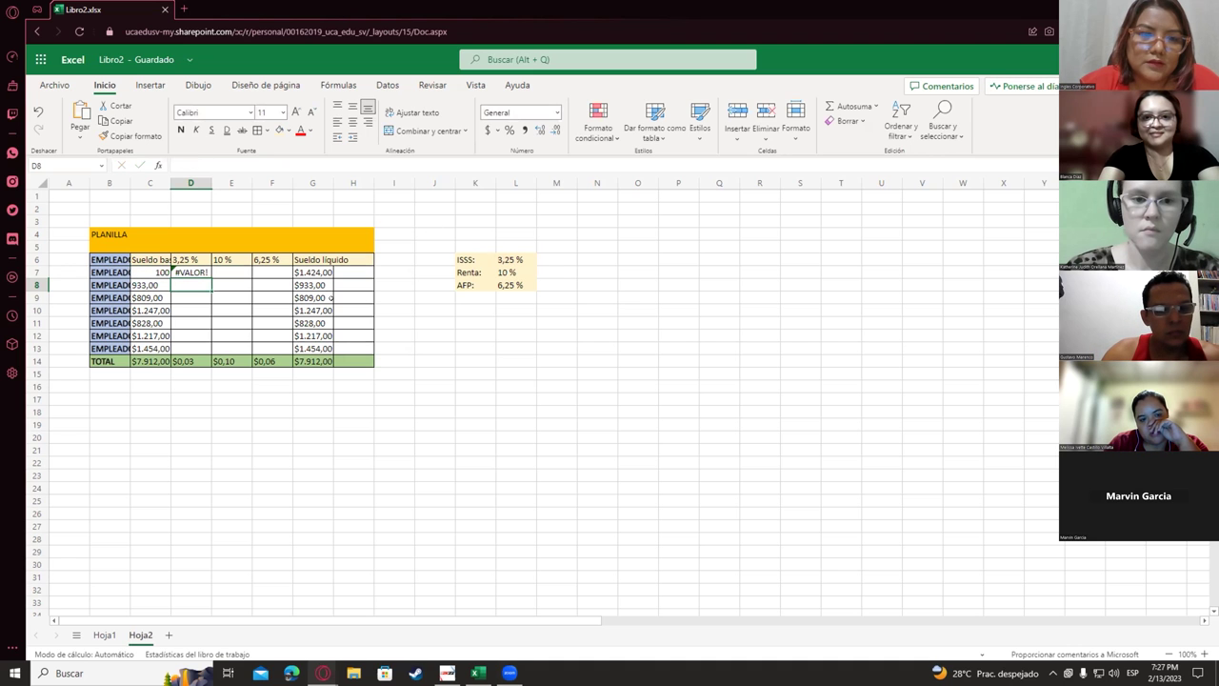
pyautogui.click(181, 271)
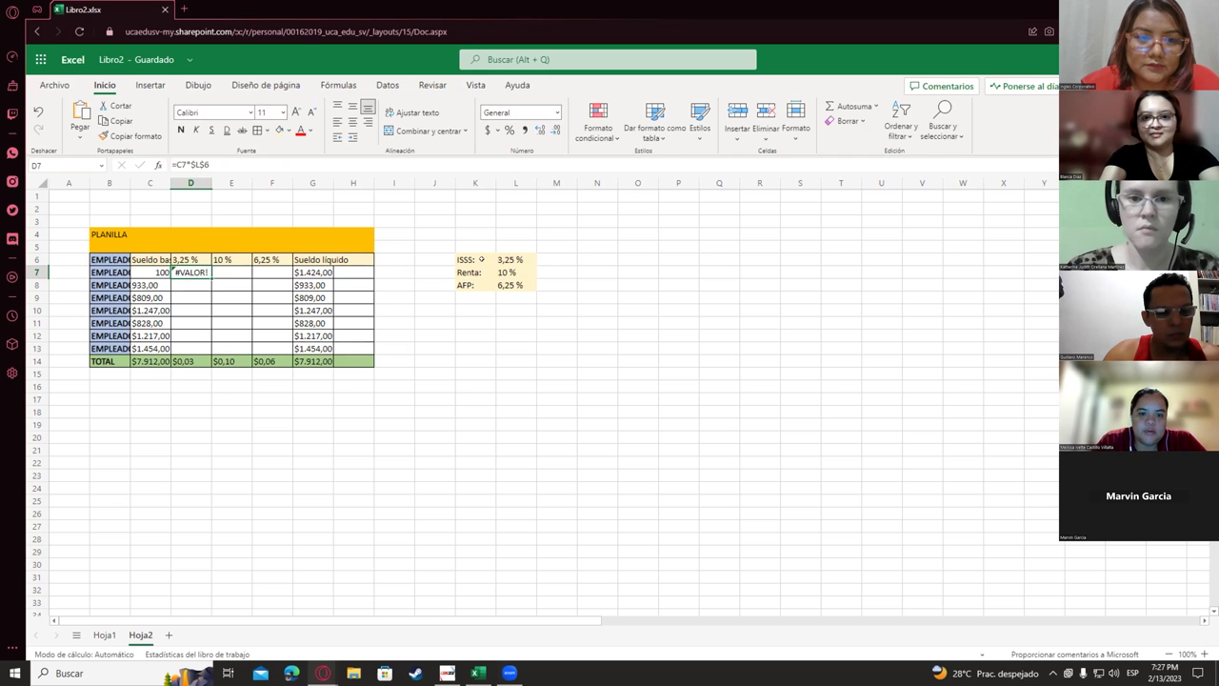
pyautogui.click(513, 259)
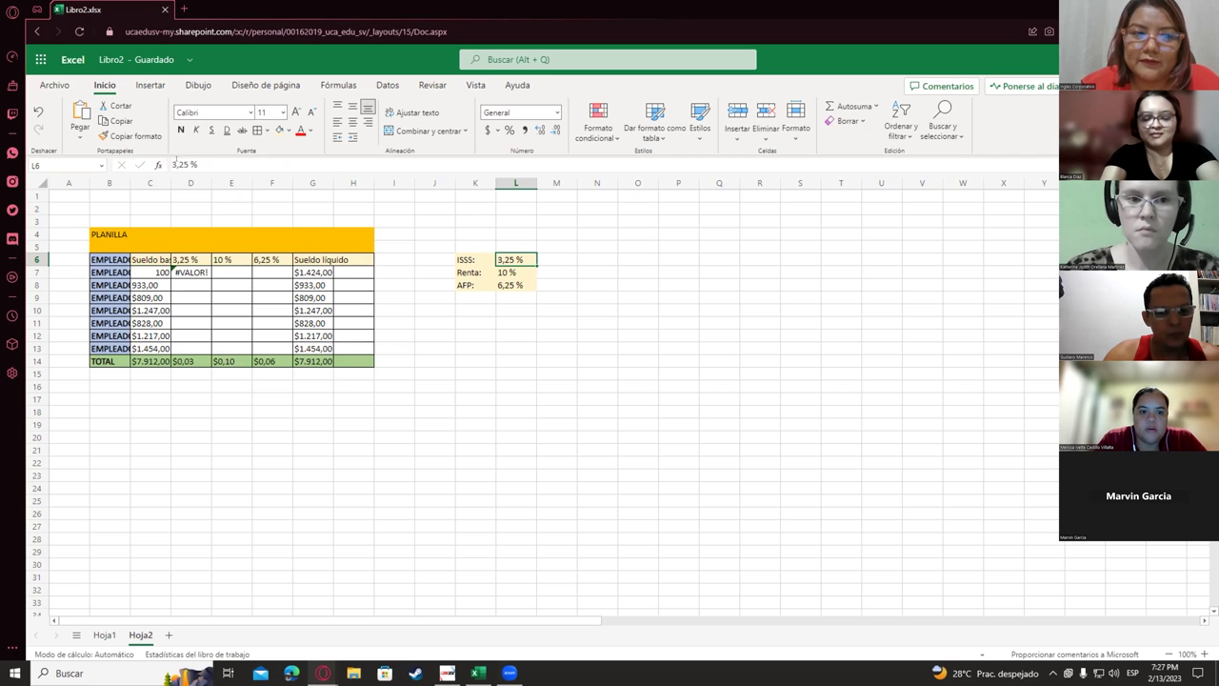
# - Re-enter the ISSS rate in L6 as 3.25
pyautogui.click(177, 163)
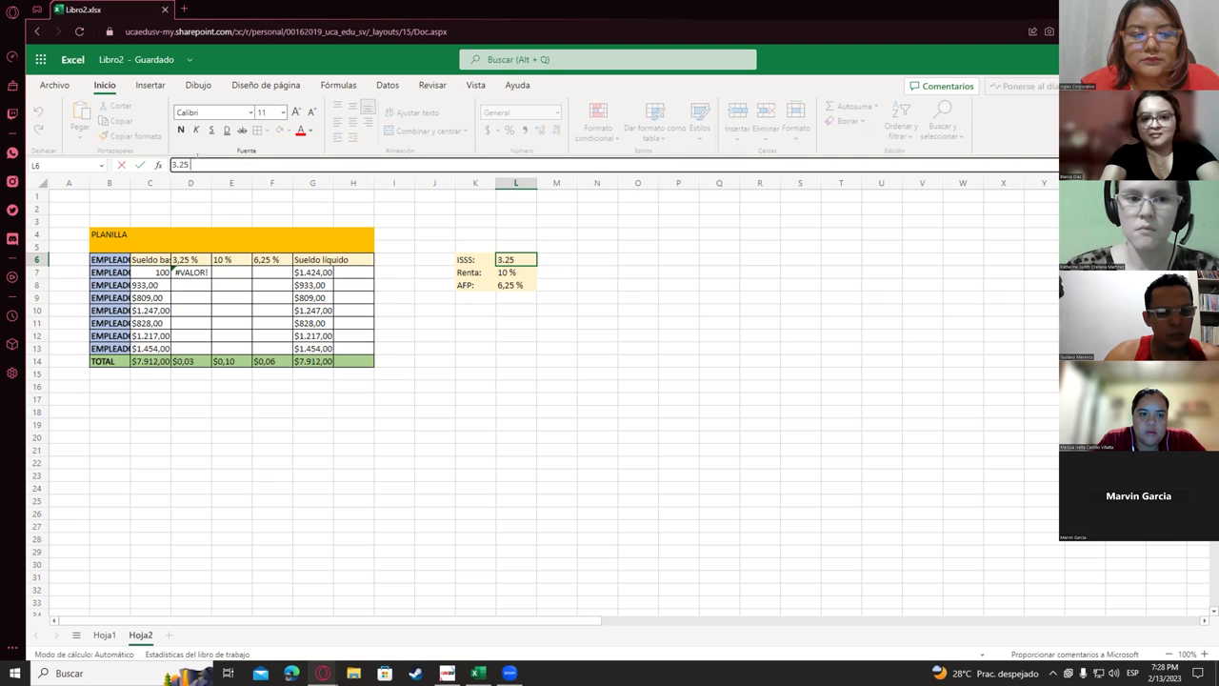
pyautogui.press('Return')
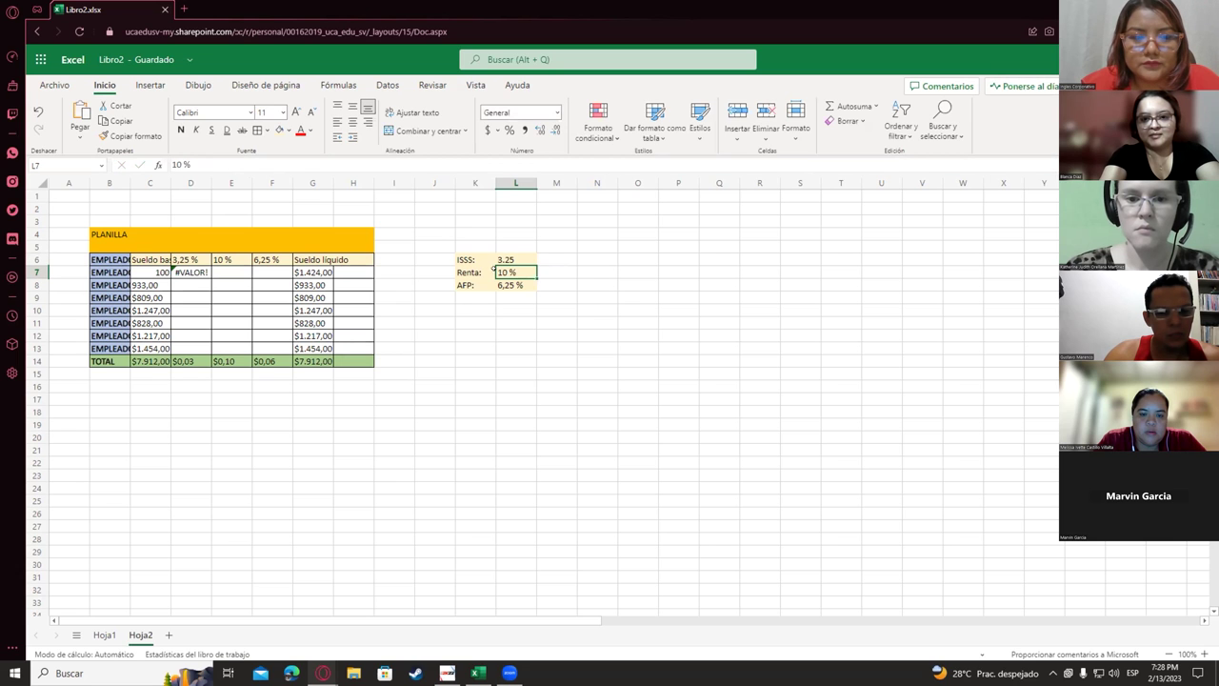
pyautogui.click(511, 259)
pyautogui.click(220, 164)
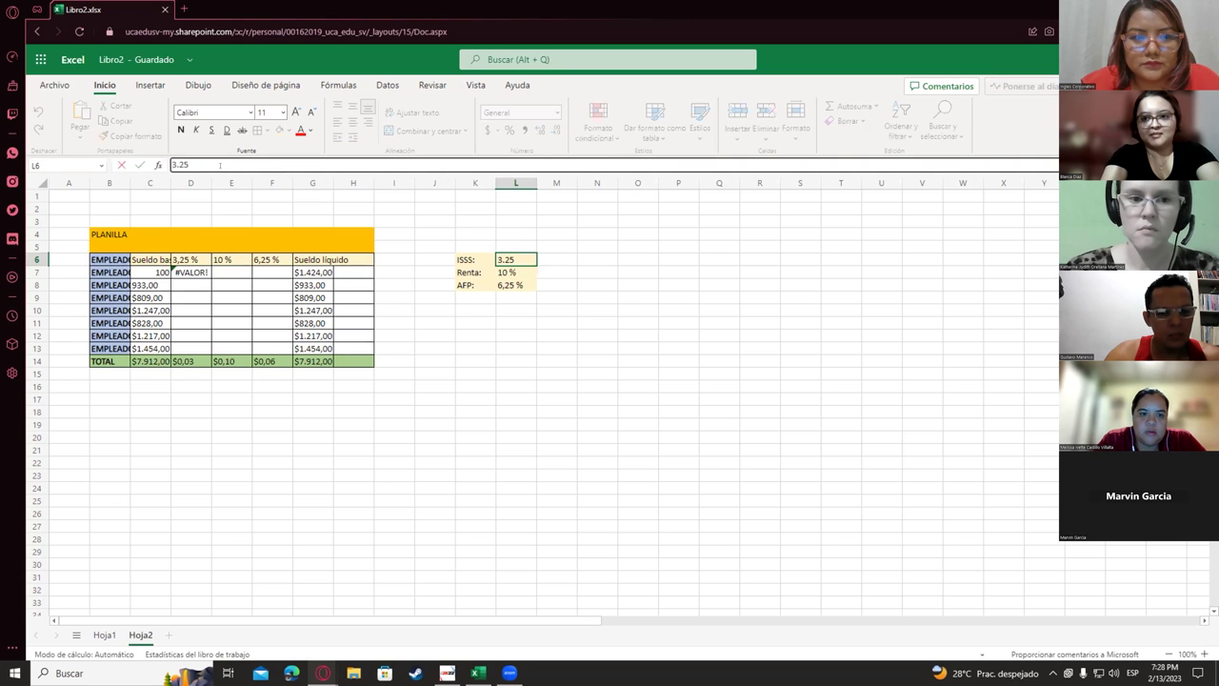
pyautogui.press('Return')
pyautogui.press('Up')
pyautogui.click(543, 309)
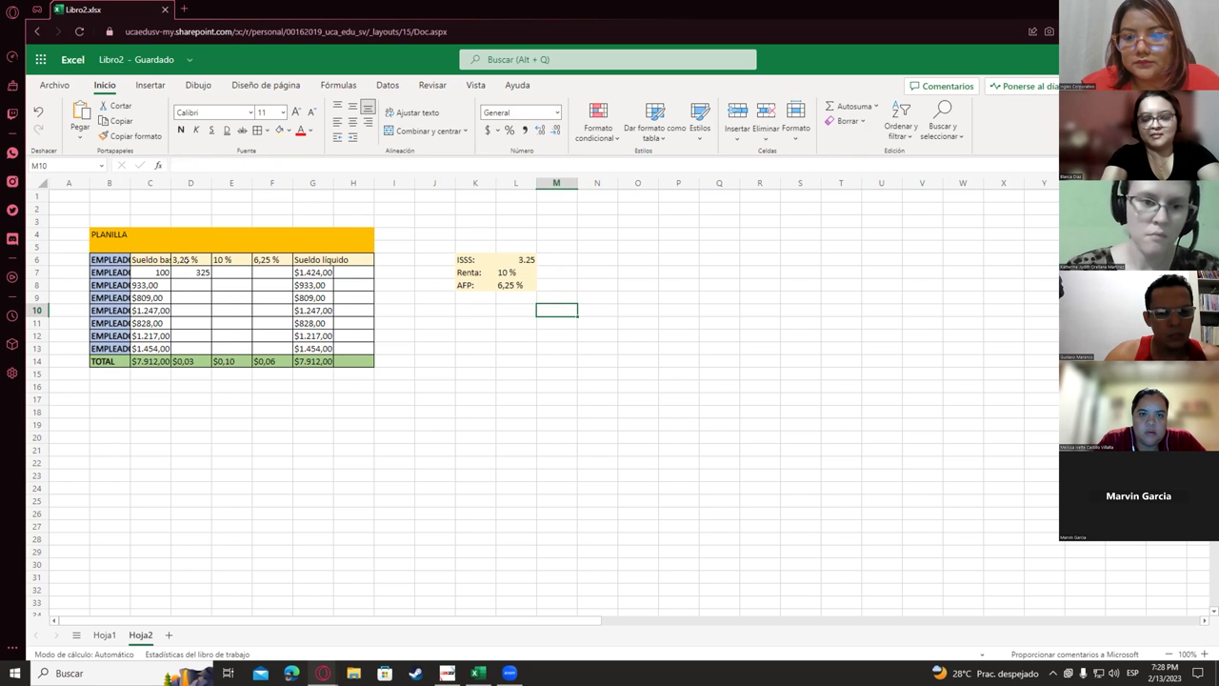
# - Re-enter D7 as =C7*L6 so it returns 325
pyautogui.click(190, 272)
pyautogui.press('BackSpace')
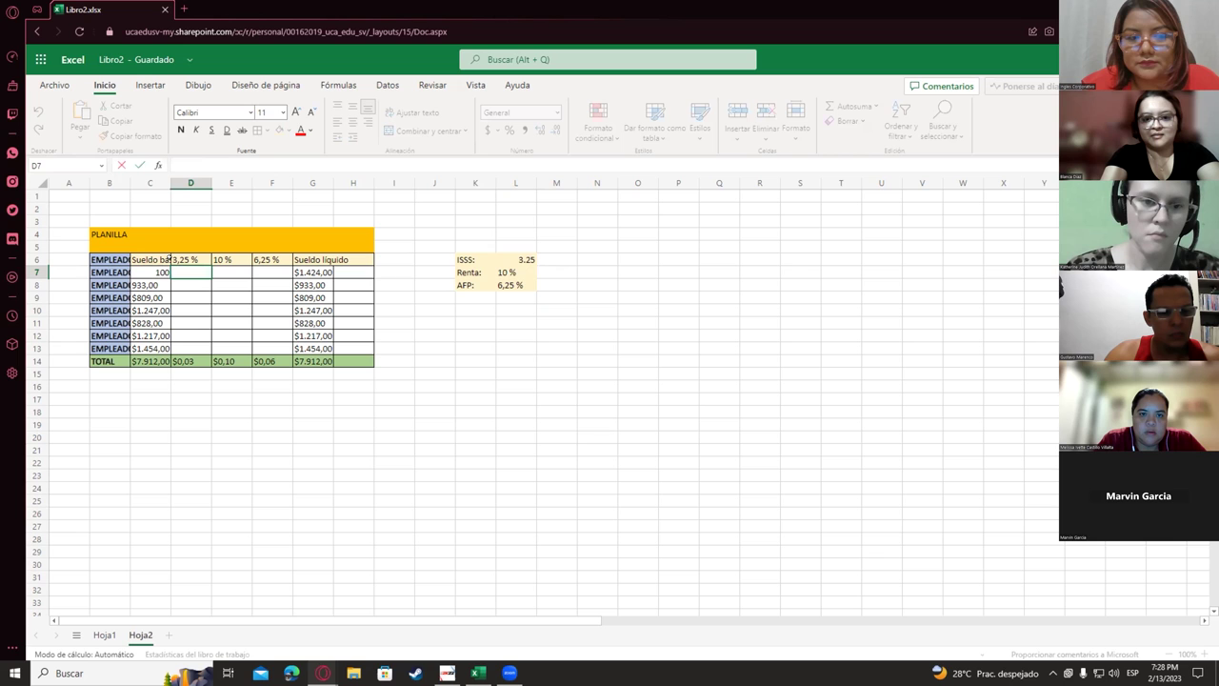
pyautogui.write('=')
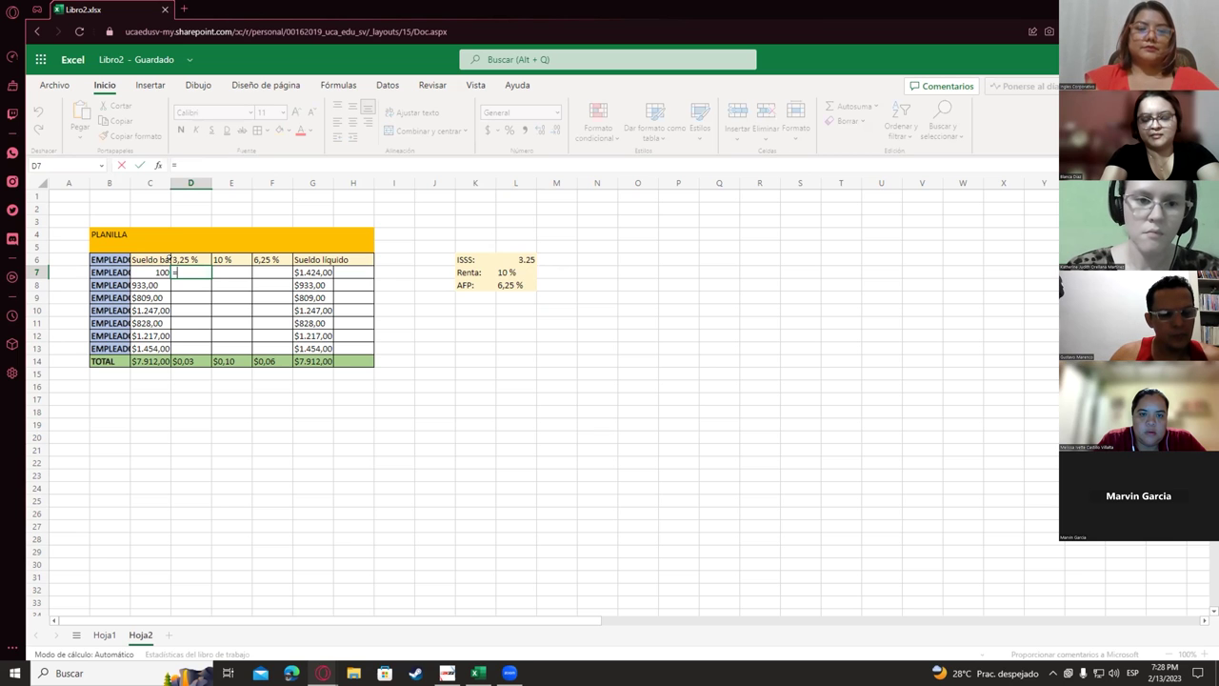
pyautogui.click(150, 270)
pyautogui.write('*')
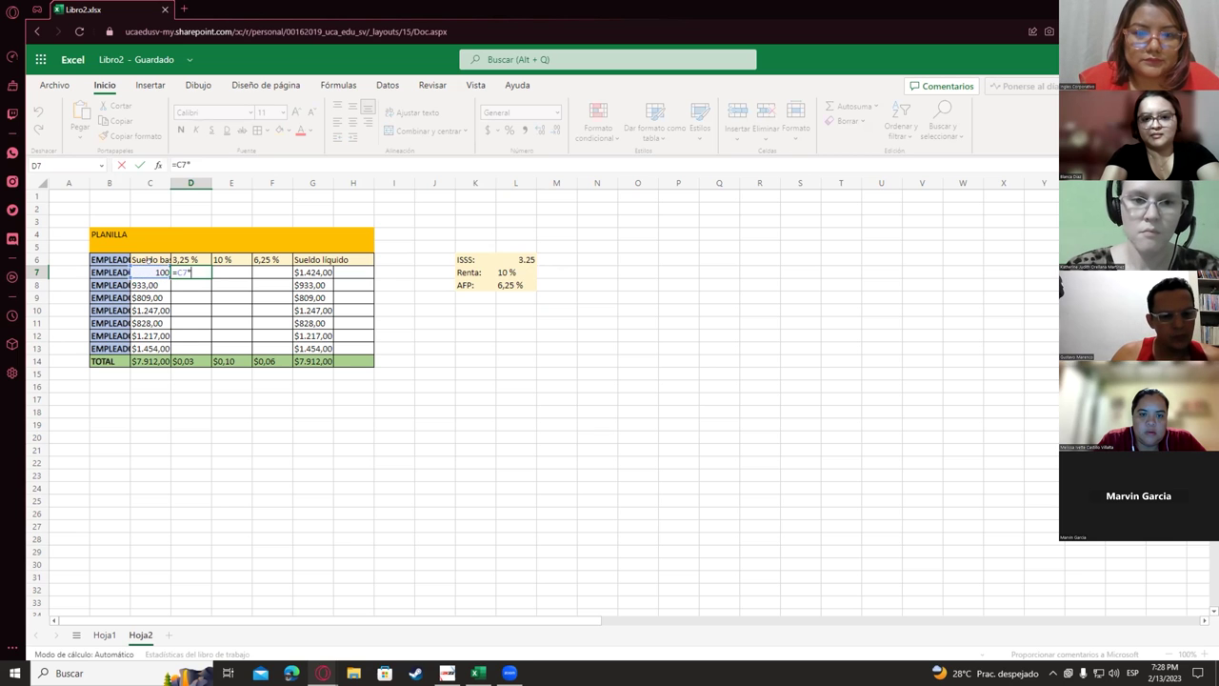
pyautogui.click(527, 259)
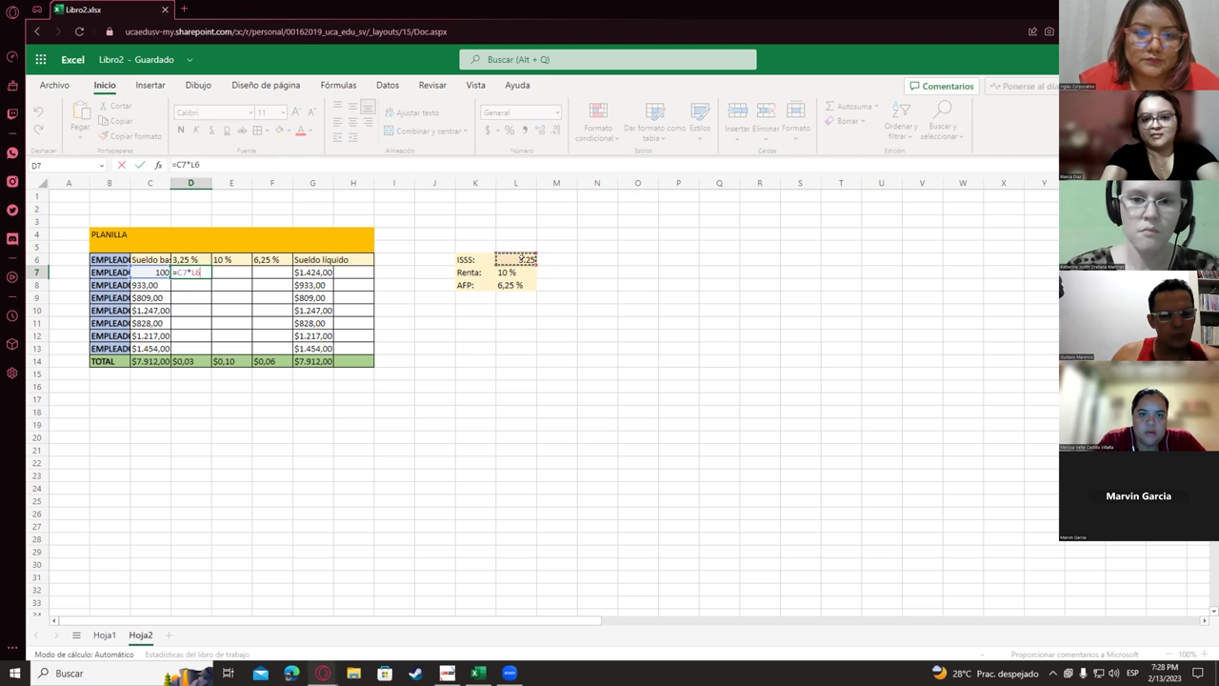
pyautogui.press('Return')
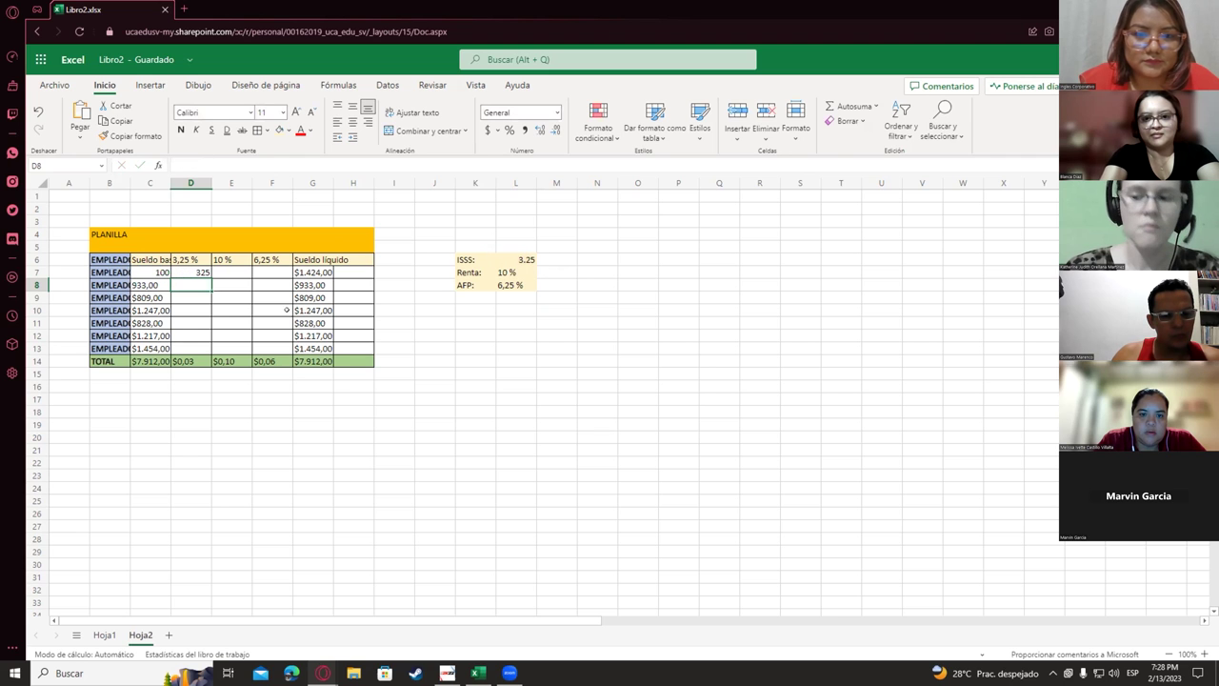
pyautogui.click(159, 271)
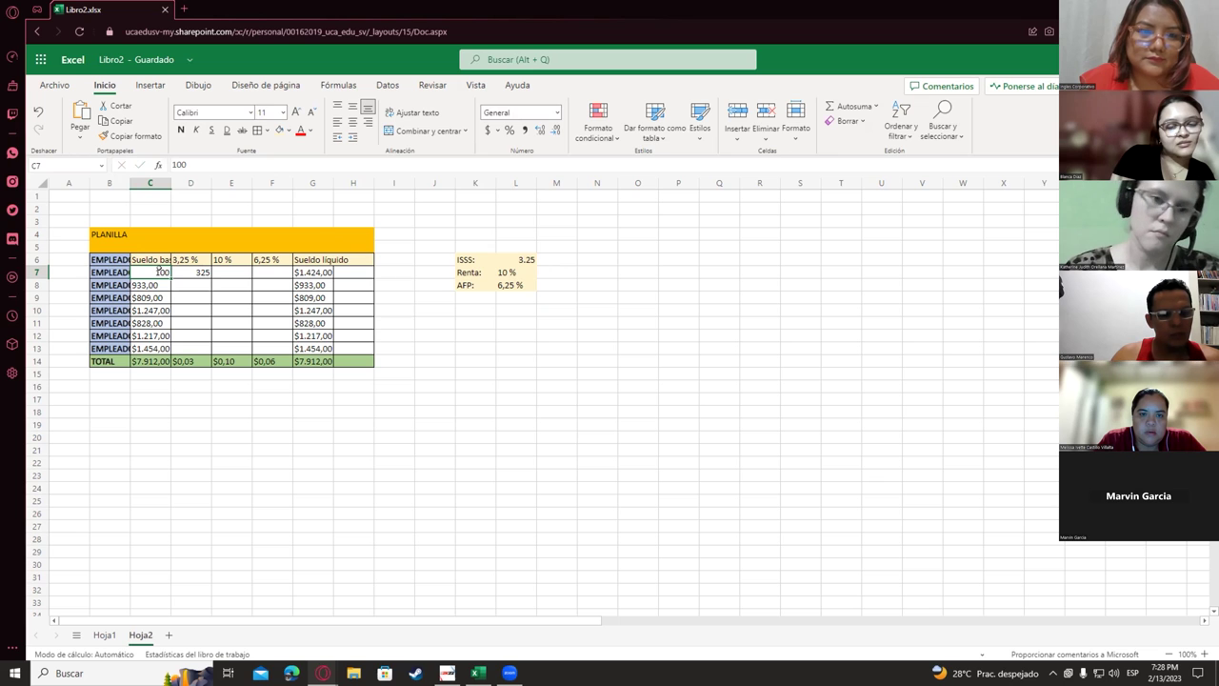
# - Replace C7's salary with 1424 and format it as Moneda currency
pyautogui.press('BackSpace')
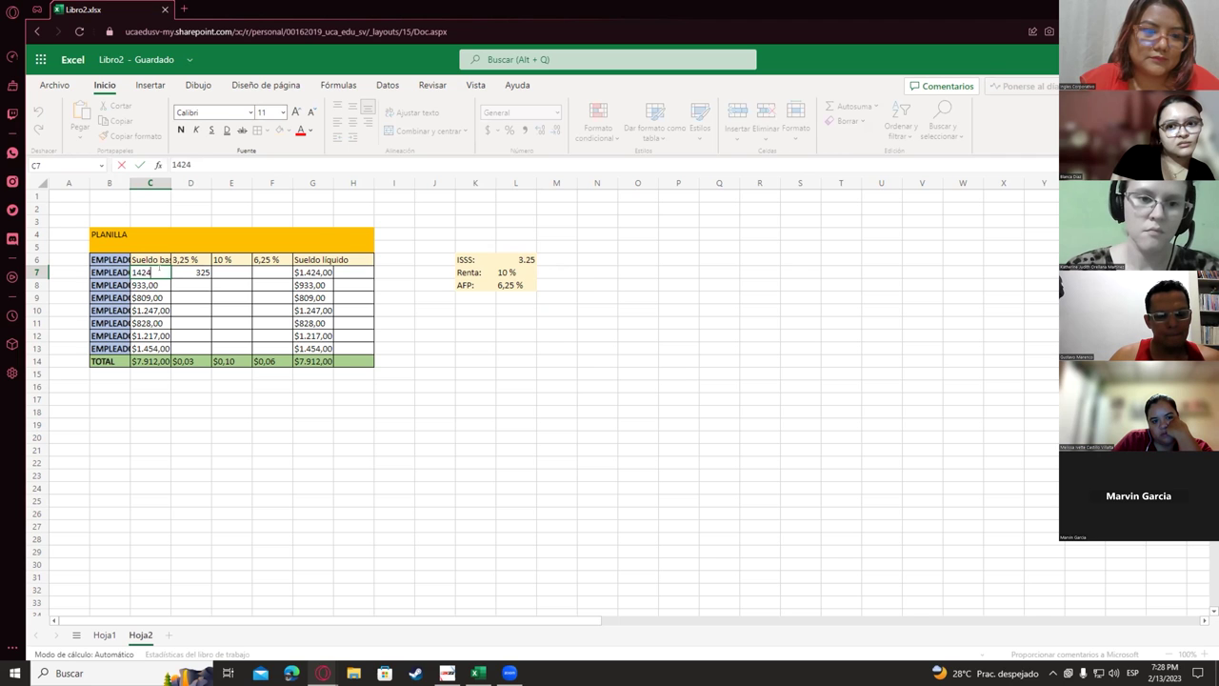
pyautogui.press('Return')
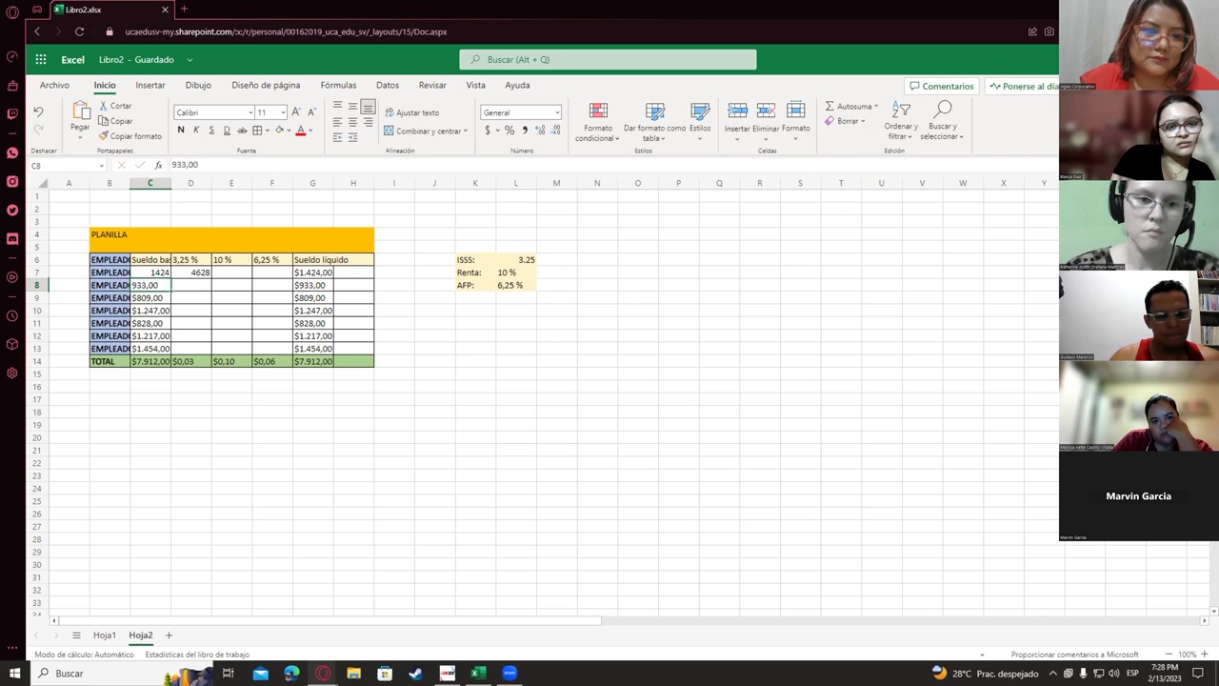
pyautogui.click(162, 272)
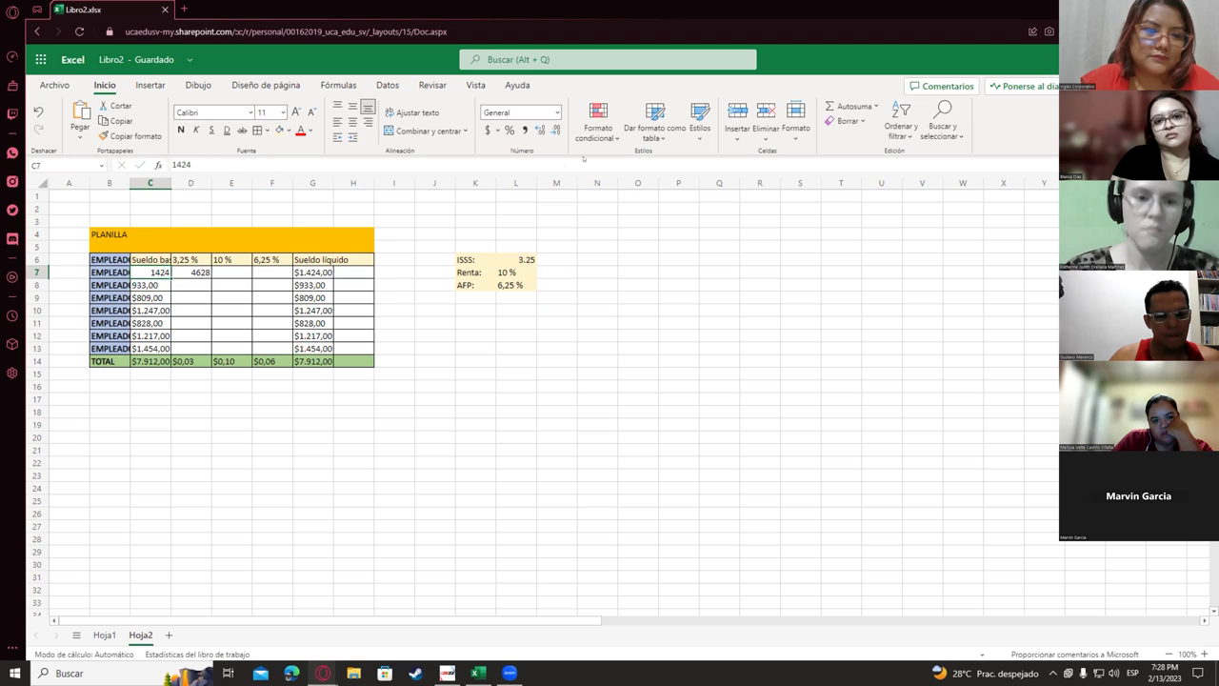
pyautogui.click(559, 113)
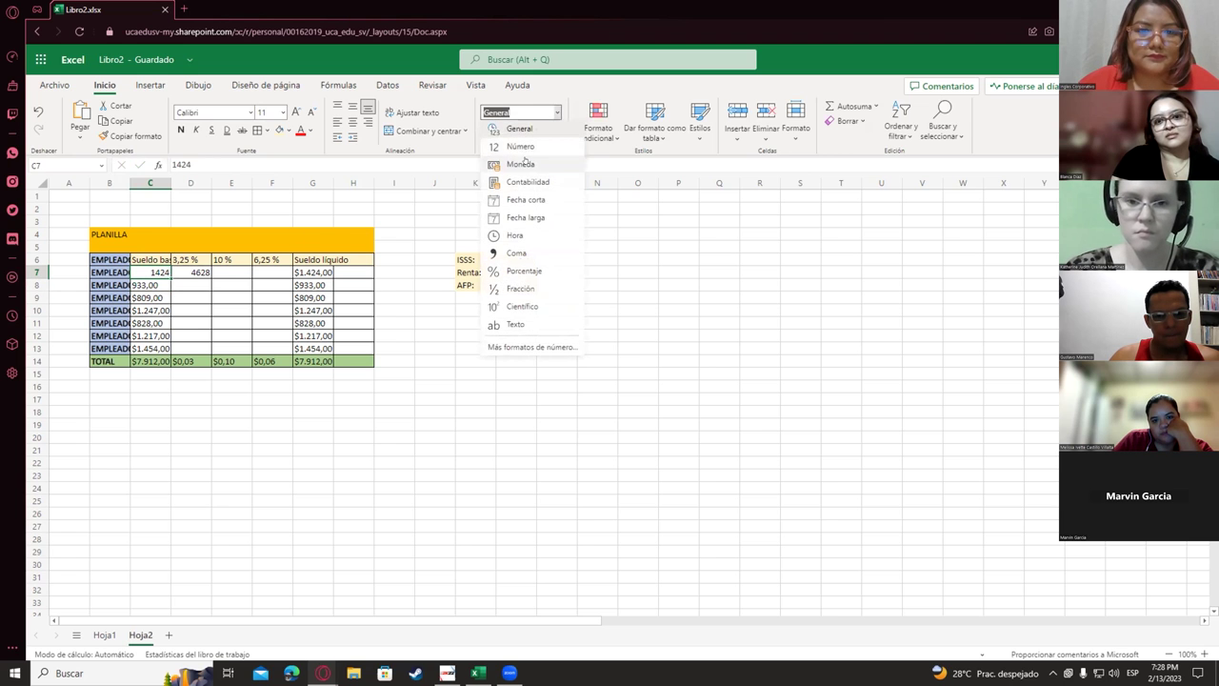
pyautogui.click(519, 163)
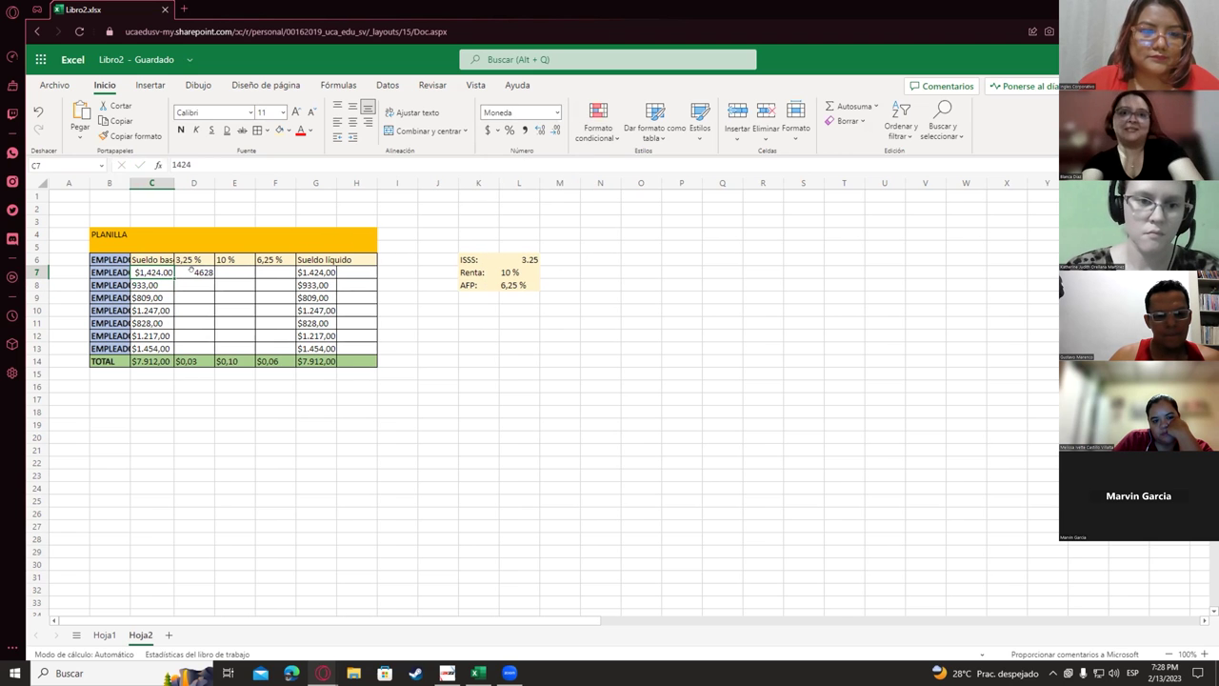
pyautogui.click(198, 272)
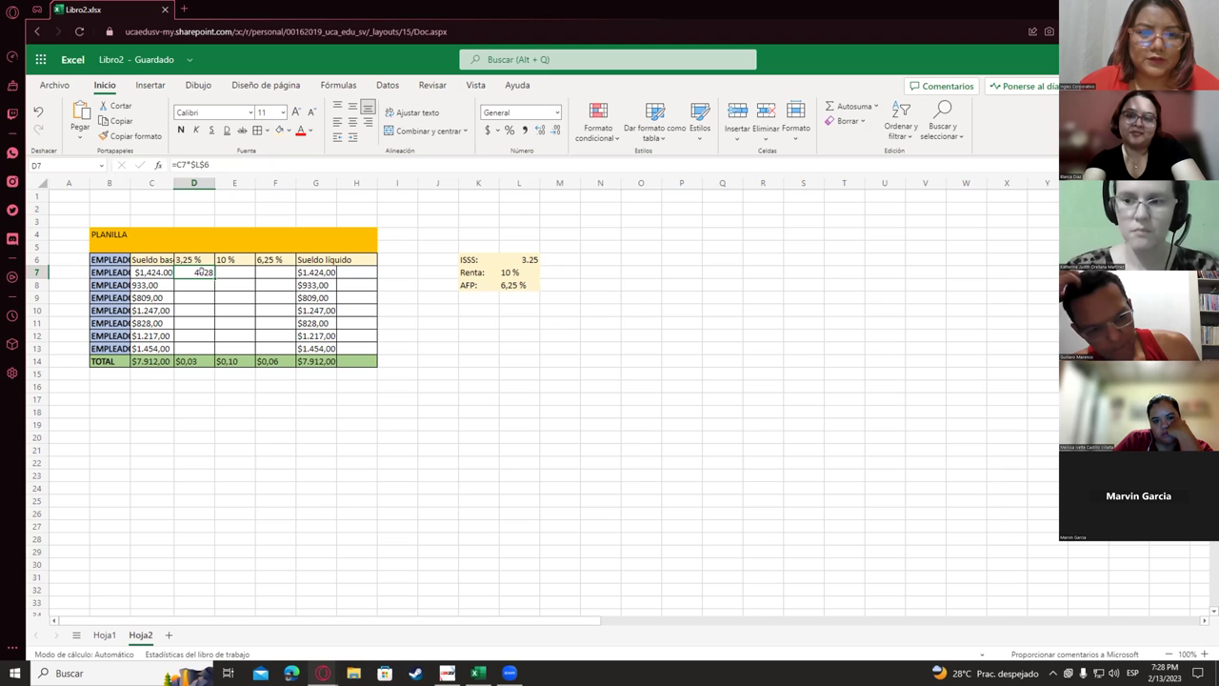
# - Format C8 as Moneda and try the currency symbol choices
pyautogui.click(139, 283)
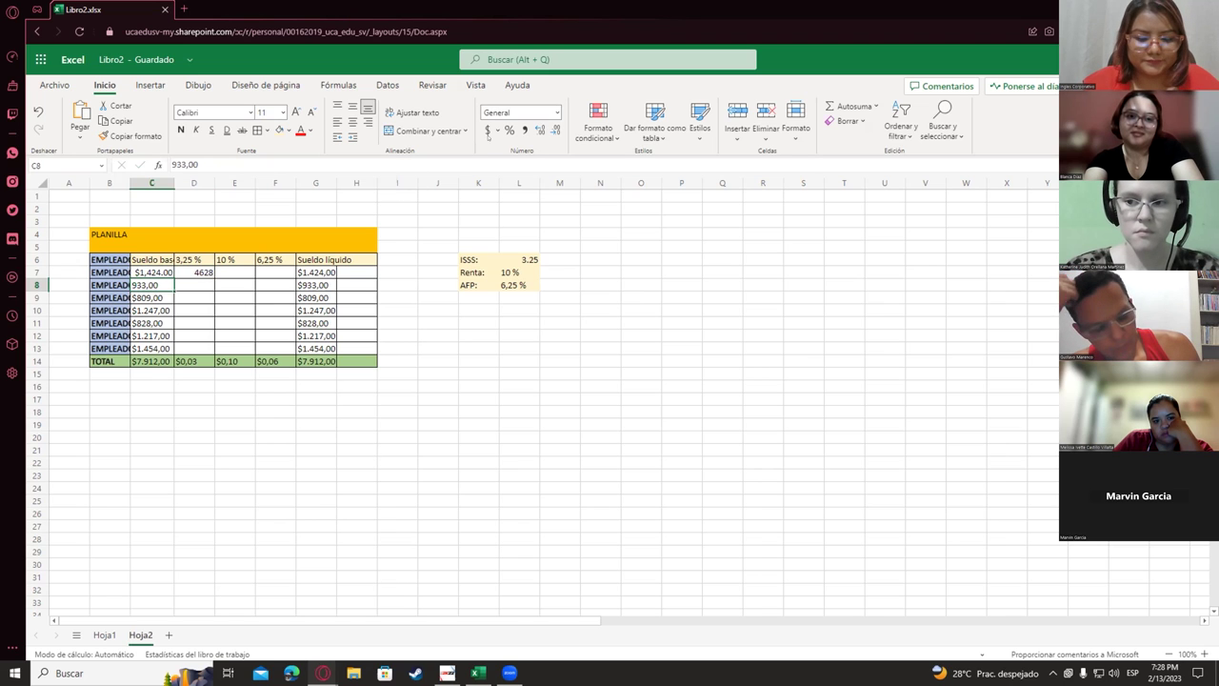
pyautogui.click(553, 113)
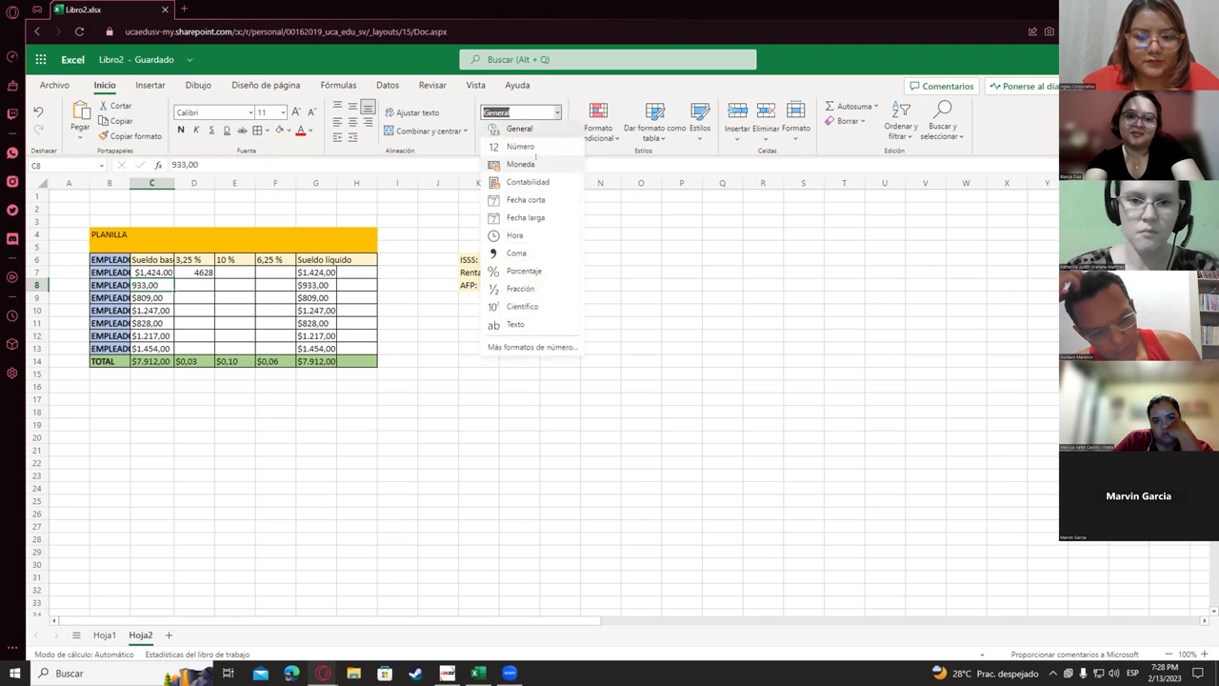
pyautogui.click(514, 164)
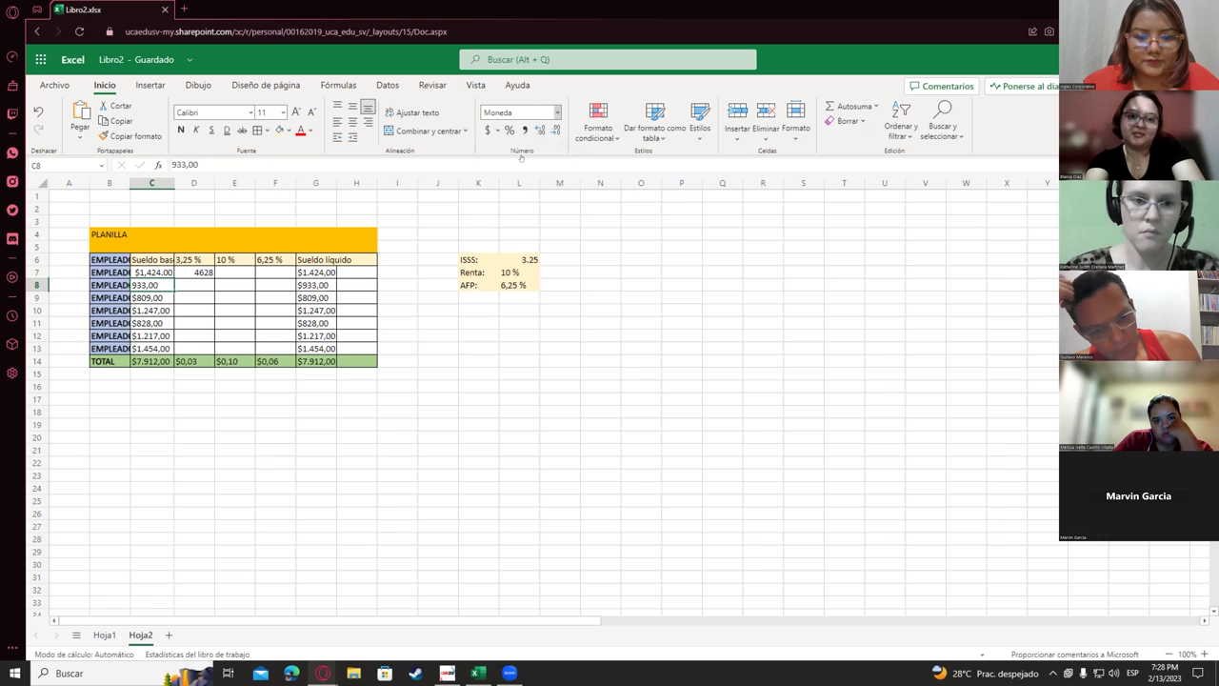
pyautogui.click(557, 112)
pyautogui.press('Escape')
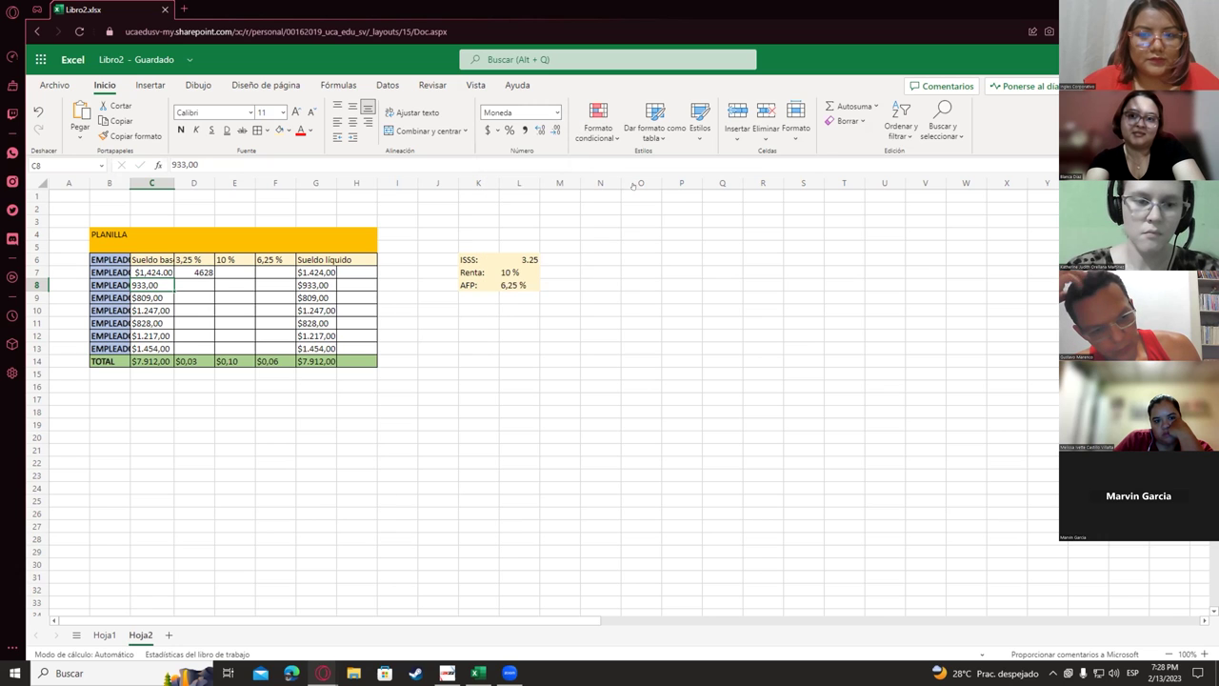
pyautogui.click(498, 134)
pyautogui.click(135, 282)
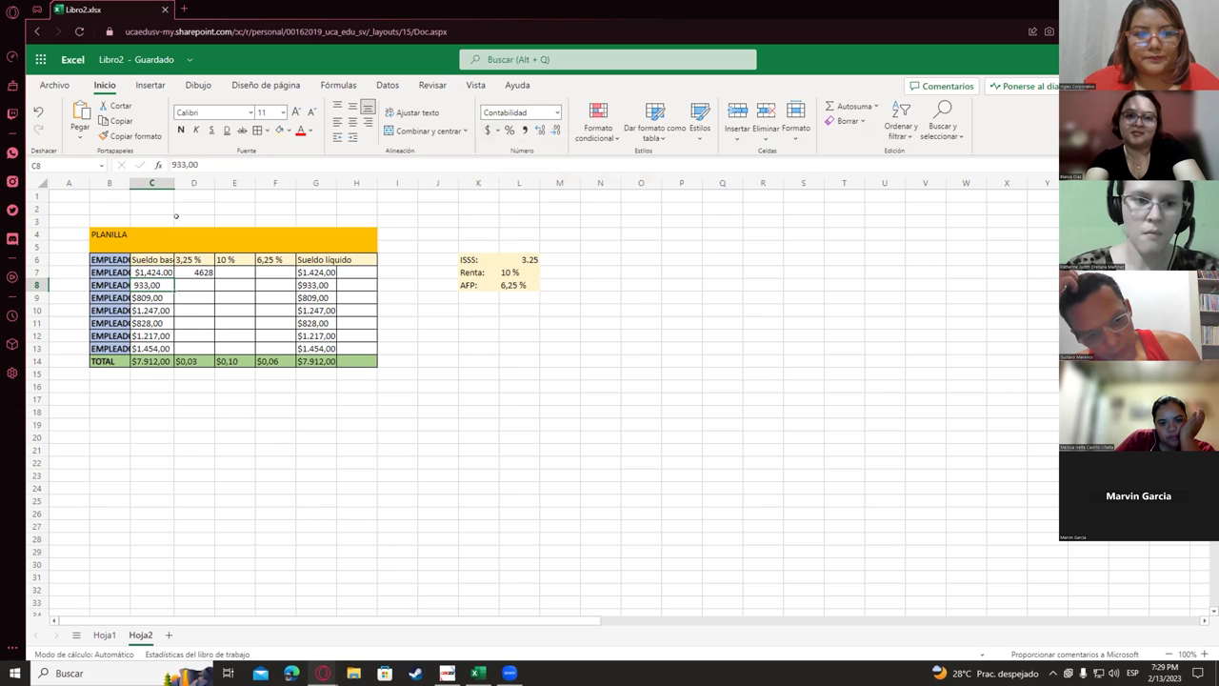
pyautogui.press('F2')
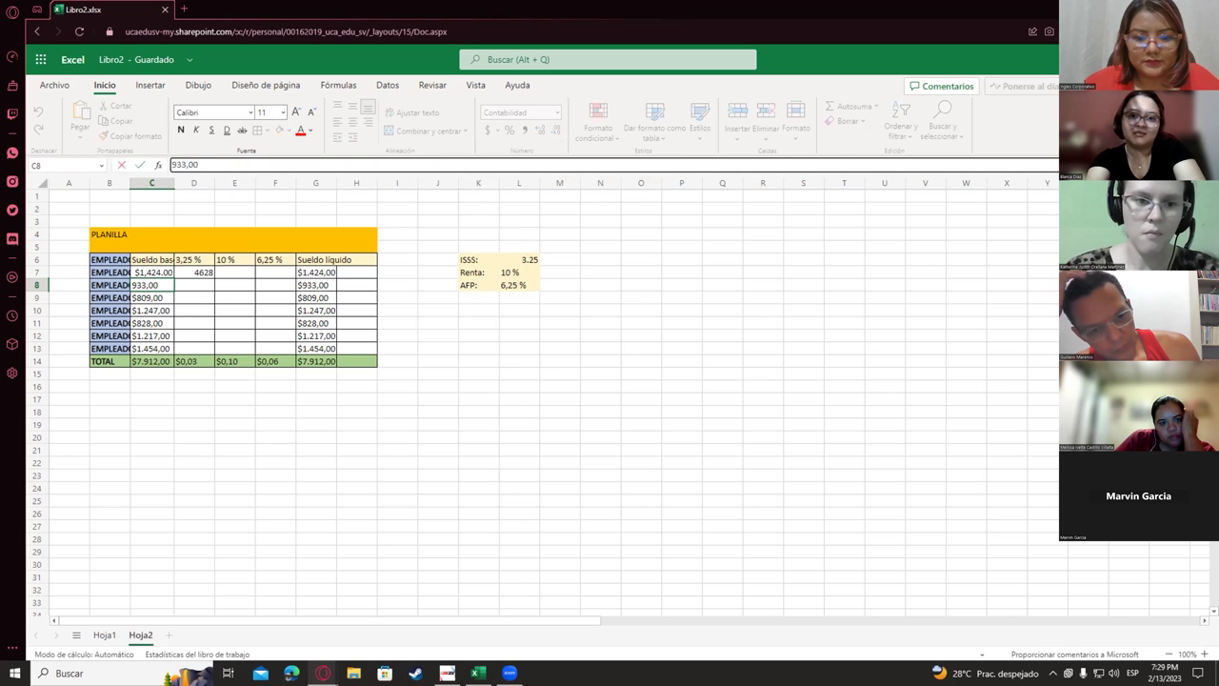
pyautogui.click(519, 246)
pyautogui.click(600, 233)
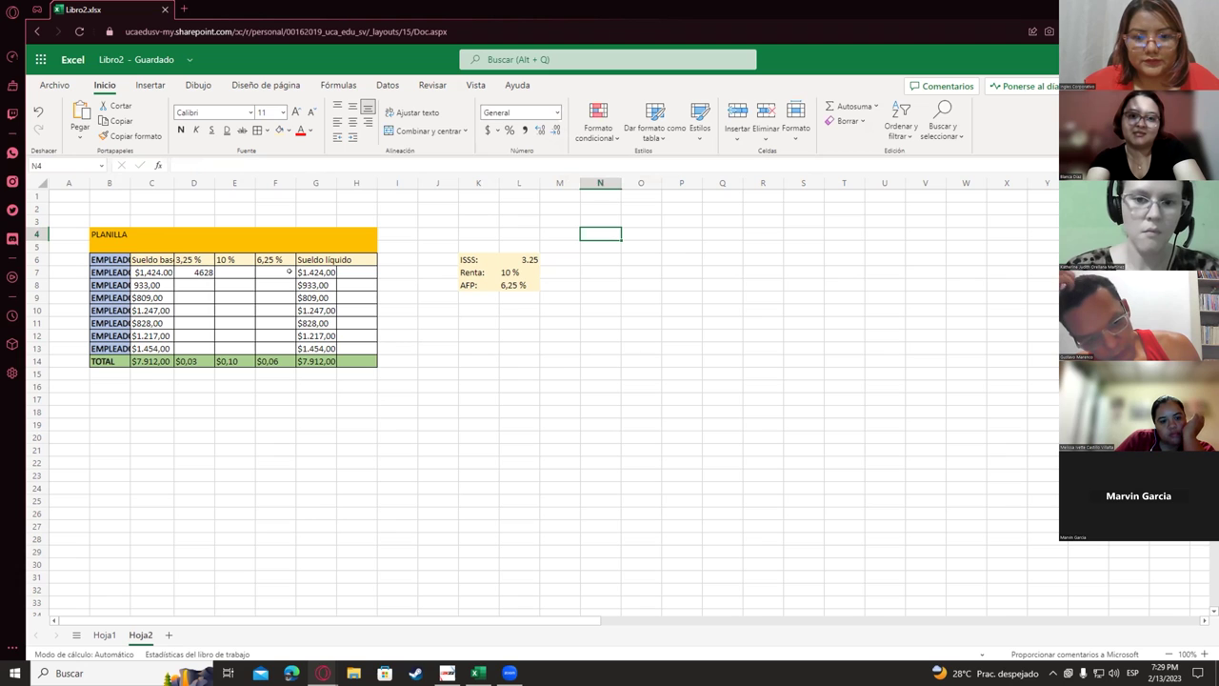
# - Switch C8 from Contabilidad back to Moneda currency format
pyautogui.click(154, 285)
pyautogui.click(557, 112)
pyautogui.click(530, 160)
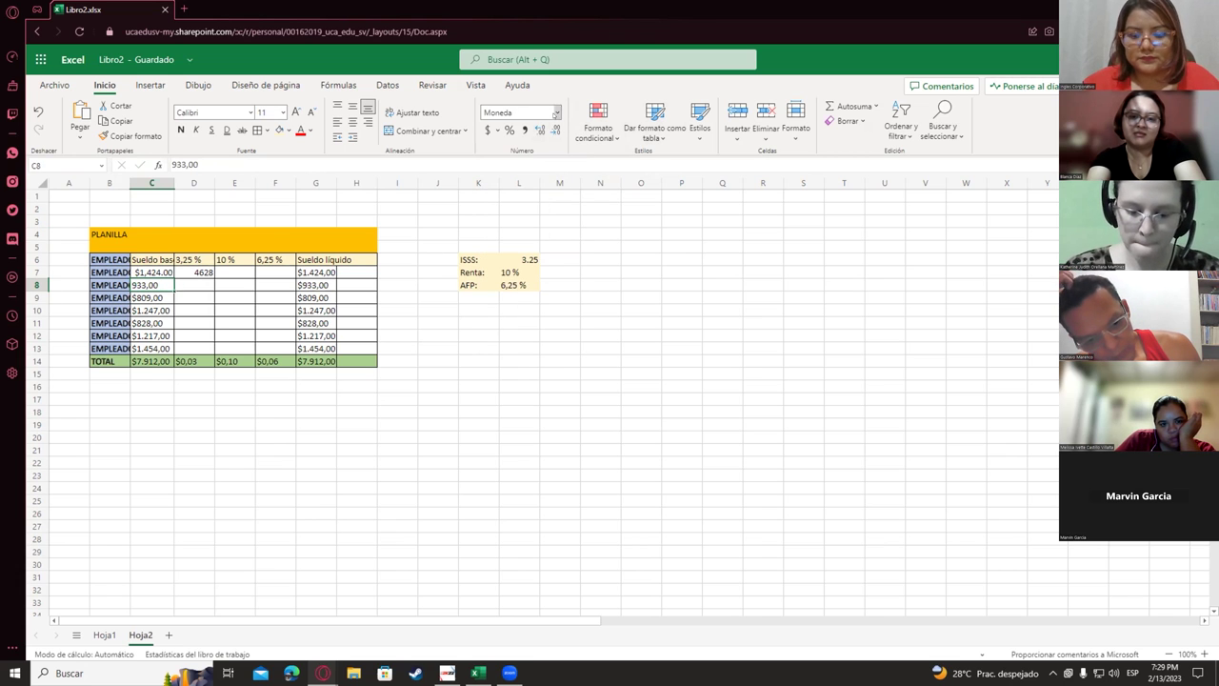
pyautogui.click(558, 112)
pyautogui.click(529, 158)
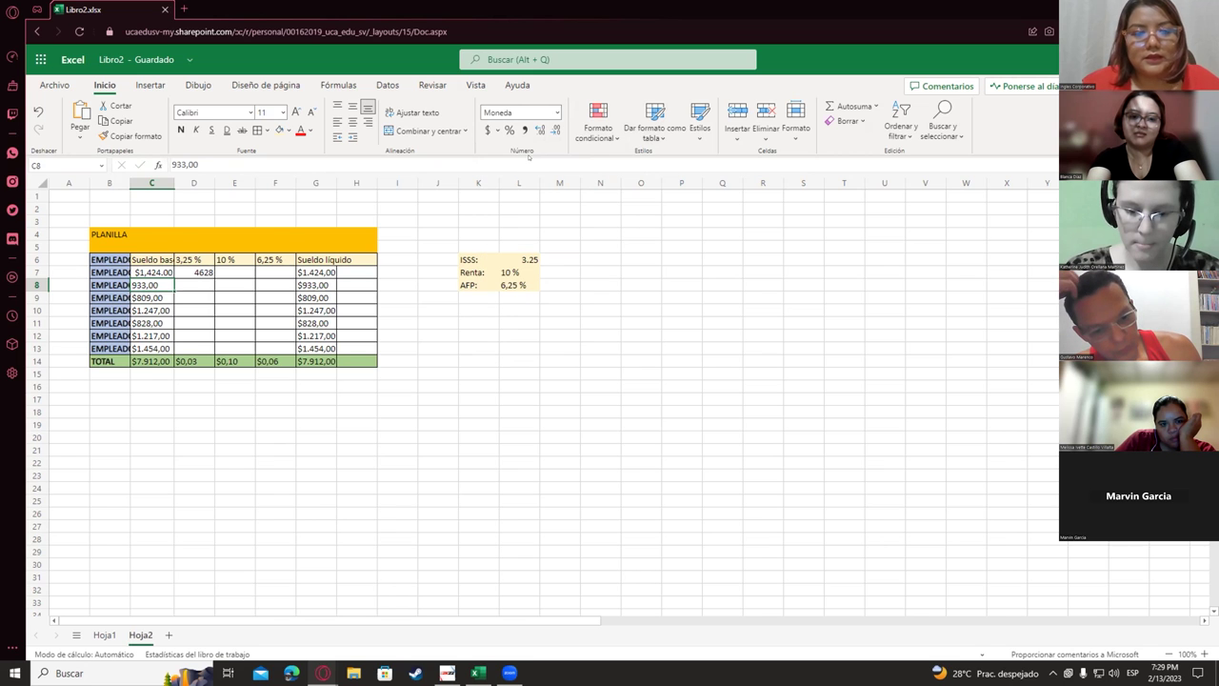
pyautogui.click(275, 436)
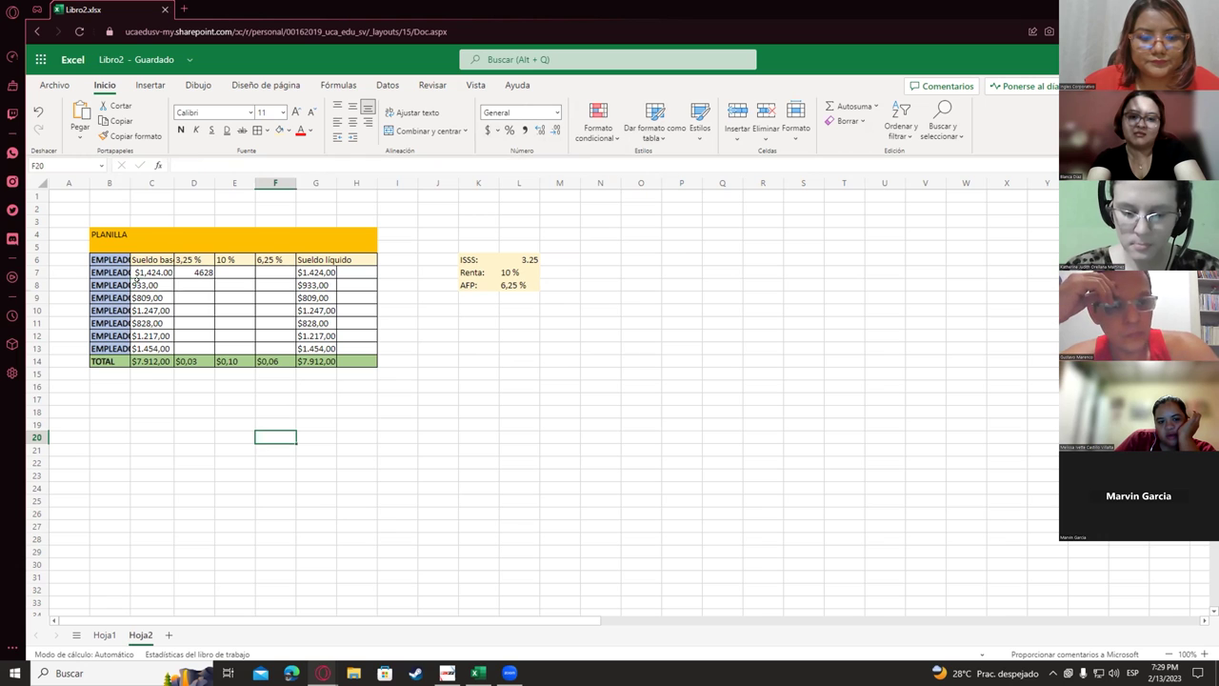
pyautogui.click(143, 283)
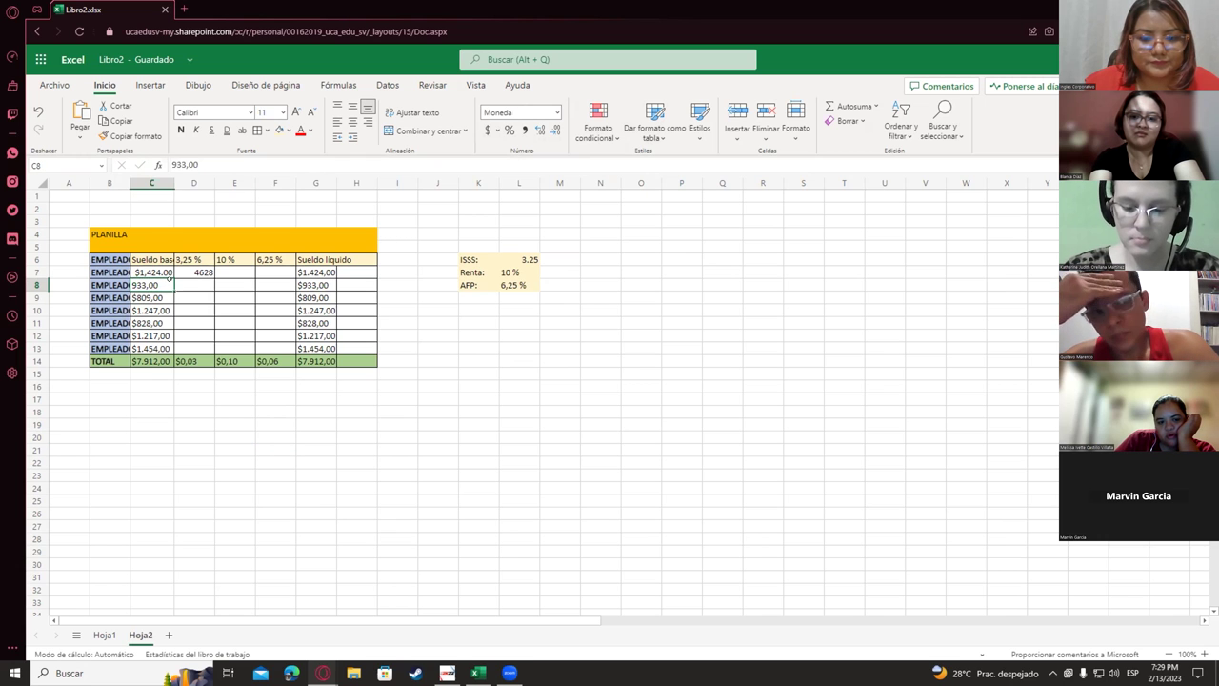
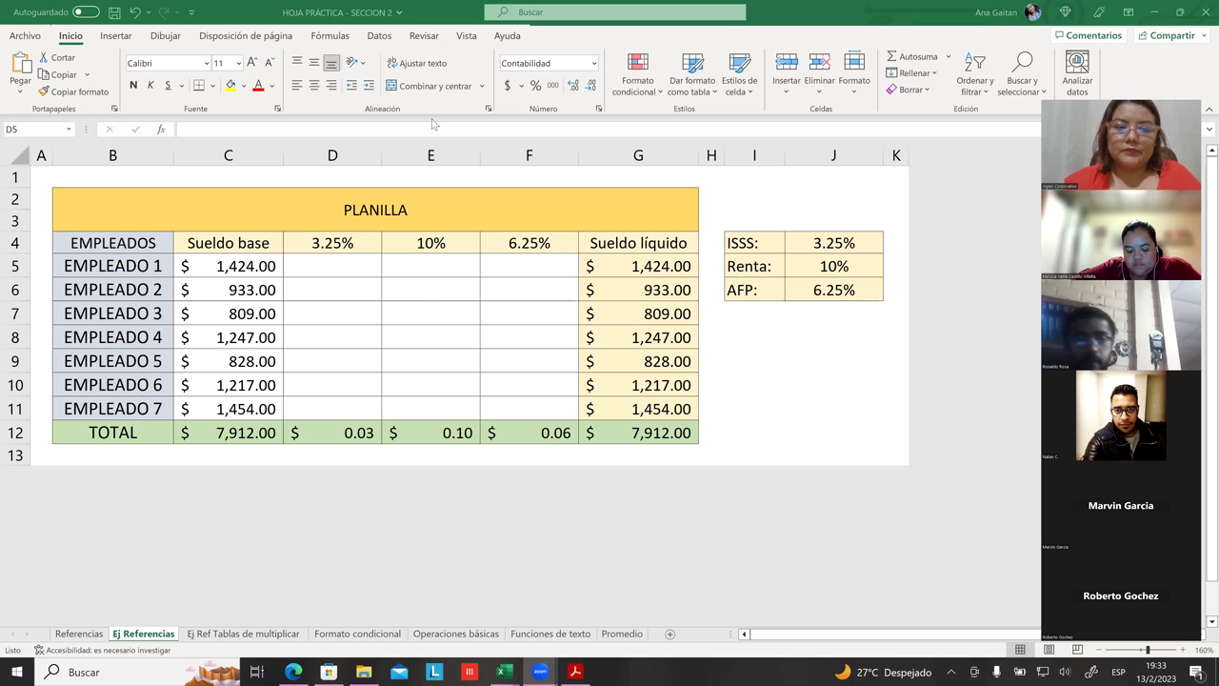
# - Highlight the ISSS 3.25%, Renta 10%, AFP 6.25% rates, percentage headers and ISSS deductions to explain references
pyautogui.click(754, 360)
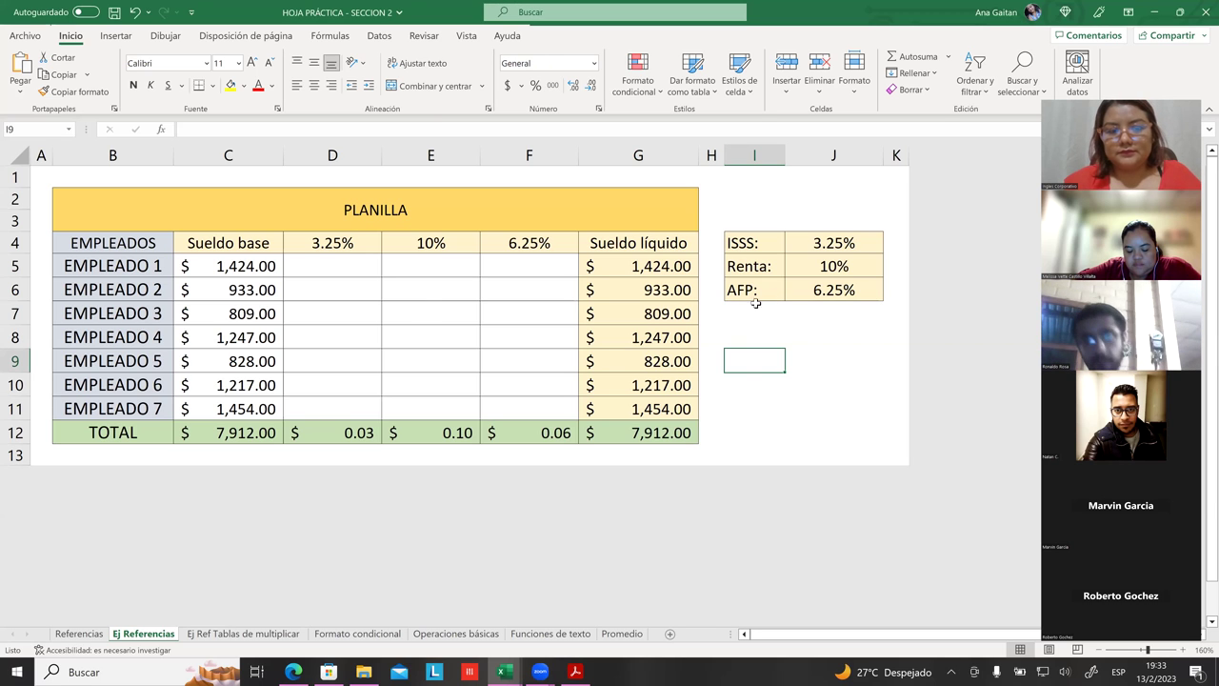
pyautogui.click(563, 338)
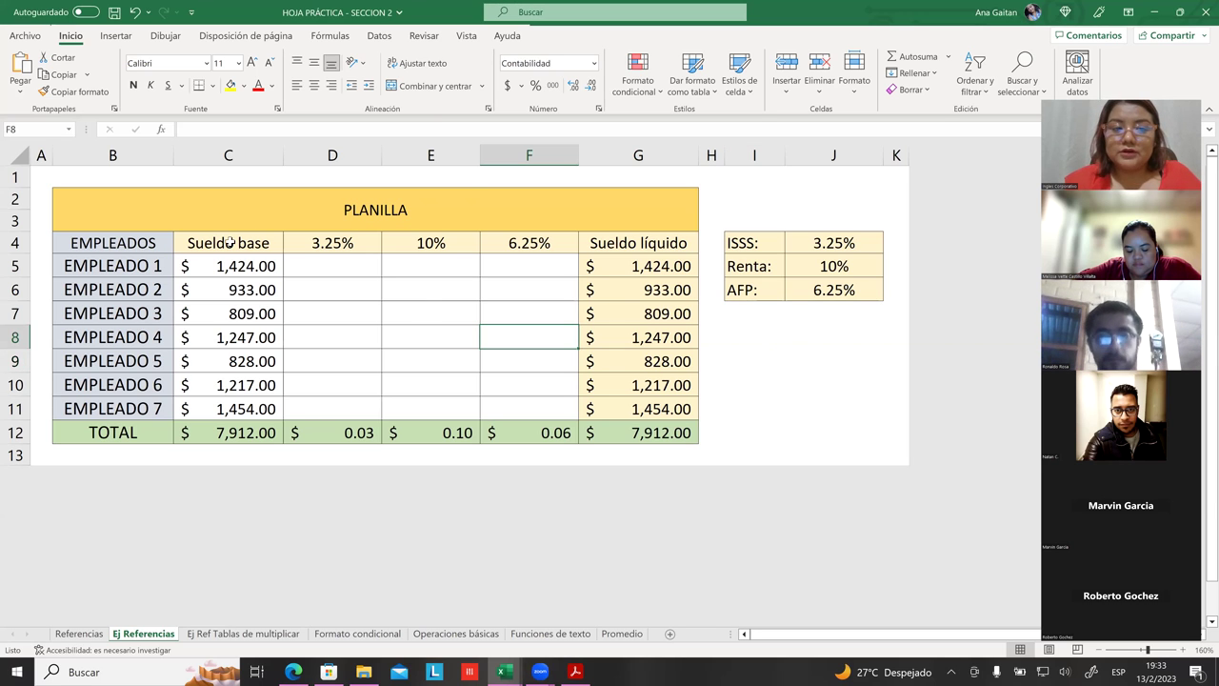
pyautogui.moveTo(751, 242); pyautogui.dragTo(835, 291)
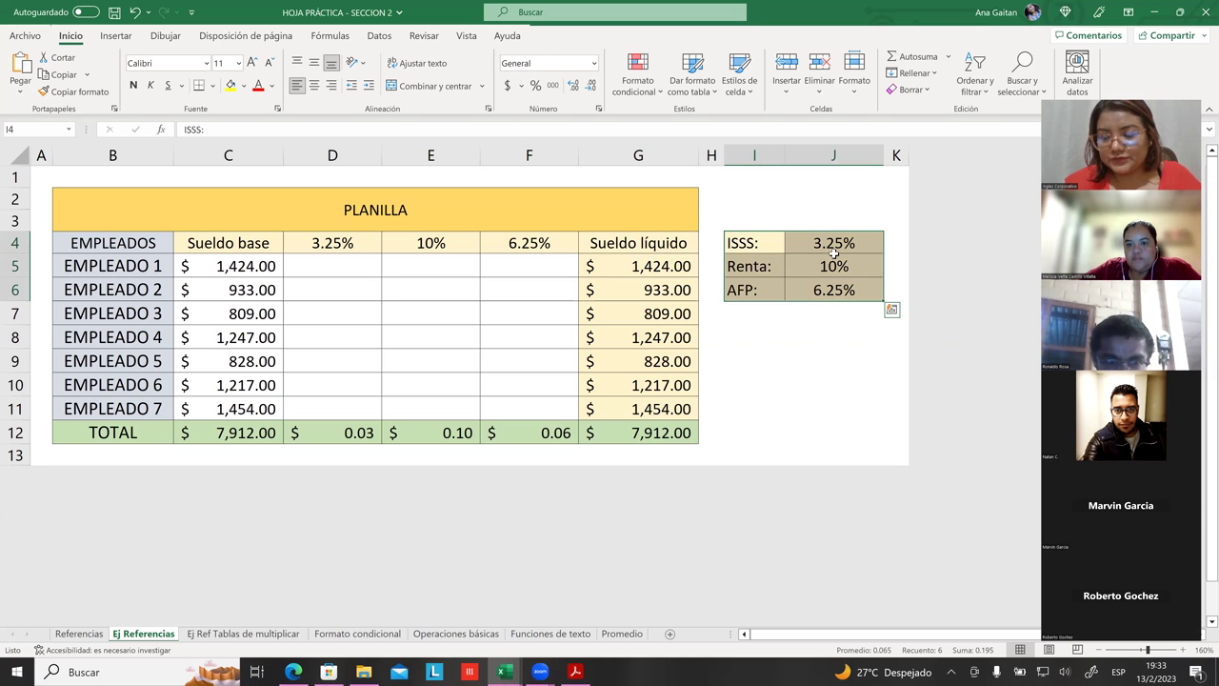
pyautogui.click(834, 263)
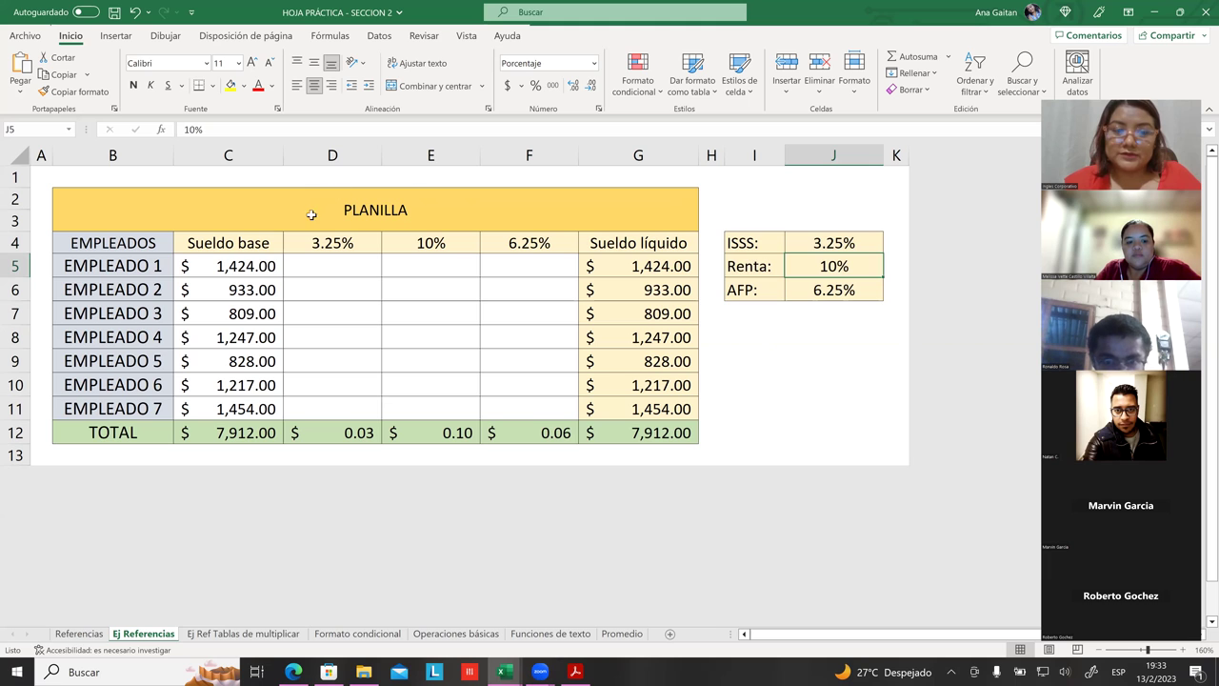
pyautogui.moveTo(333, 245)
pyautogui.mouseDown()
pyautogui.moveTo(392, 254)
pyautogui.moveTo(519, 243)
pyautogui.mouseUp()
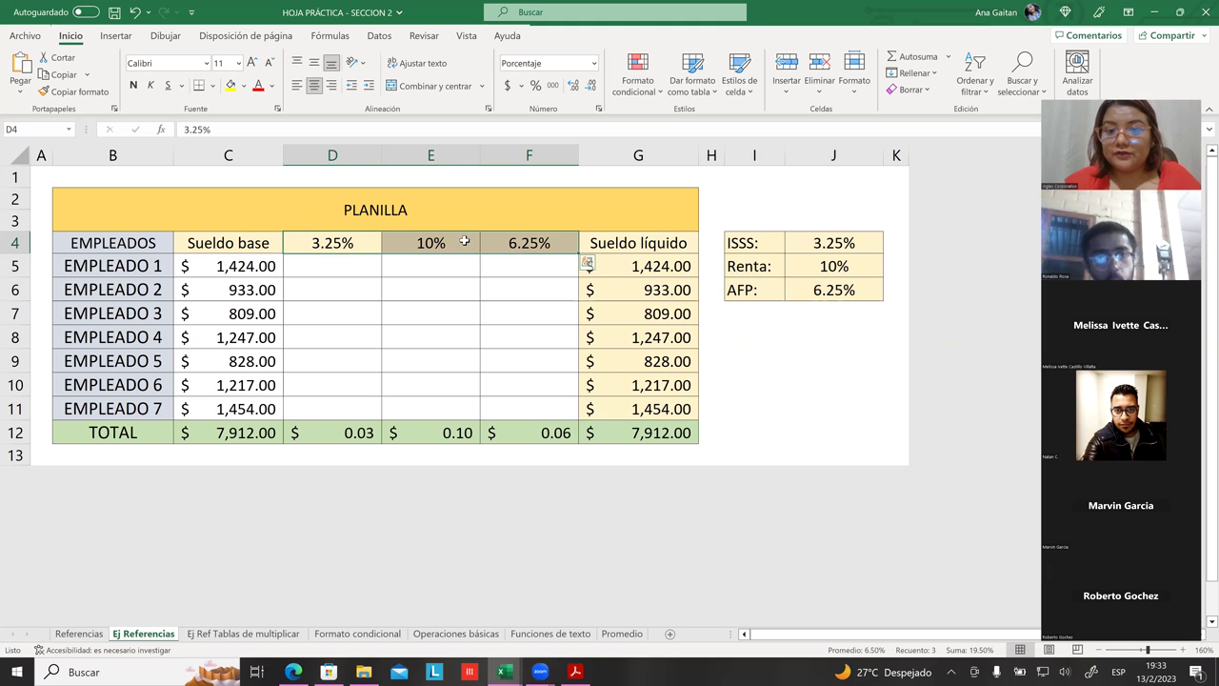
pyautogui.moveTo(787, 237); pyautogui.dragTo(811, 292)
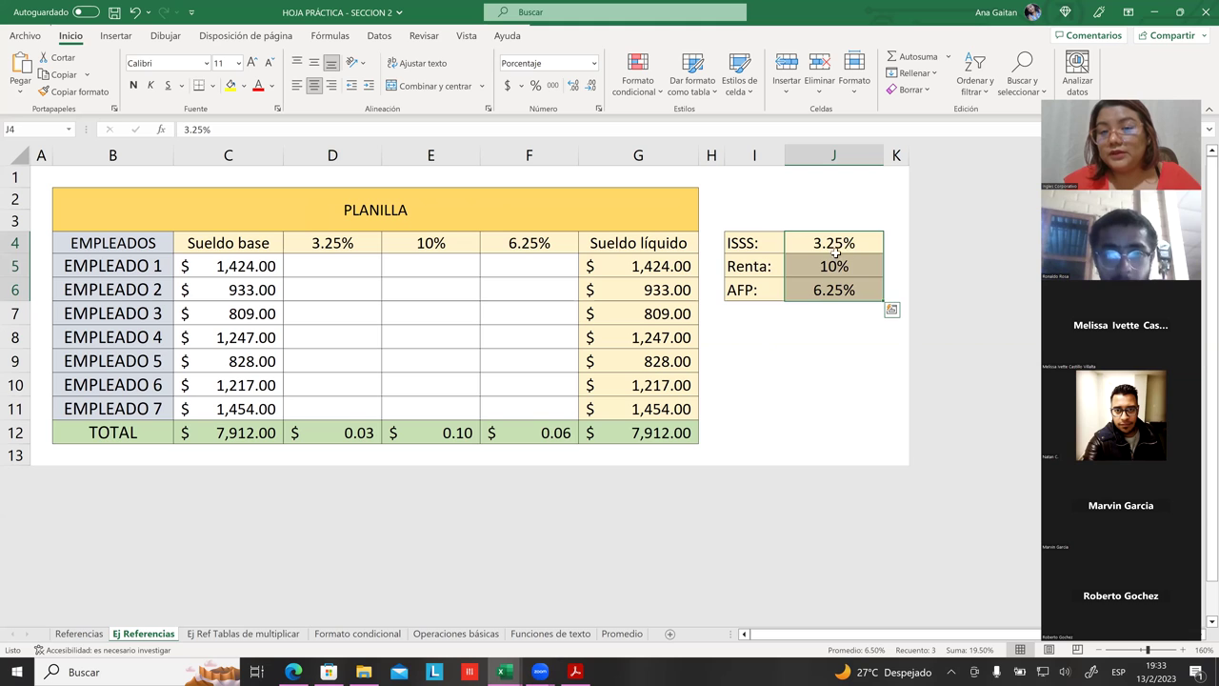
pyautogui.moveTo(837, 245); pyautogui.dragTo(763, 296)
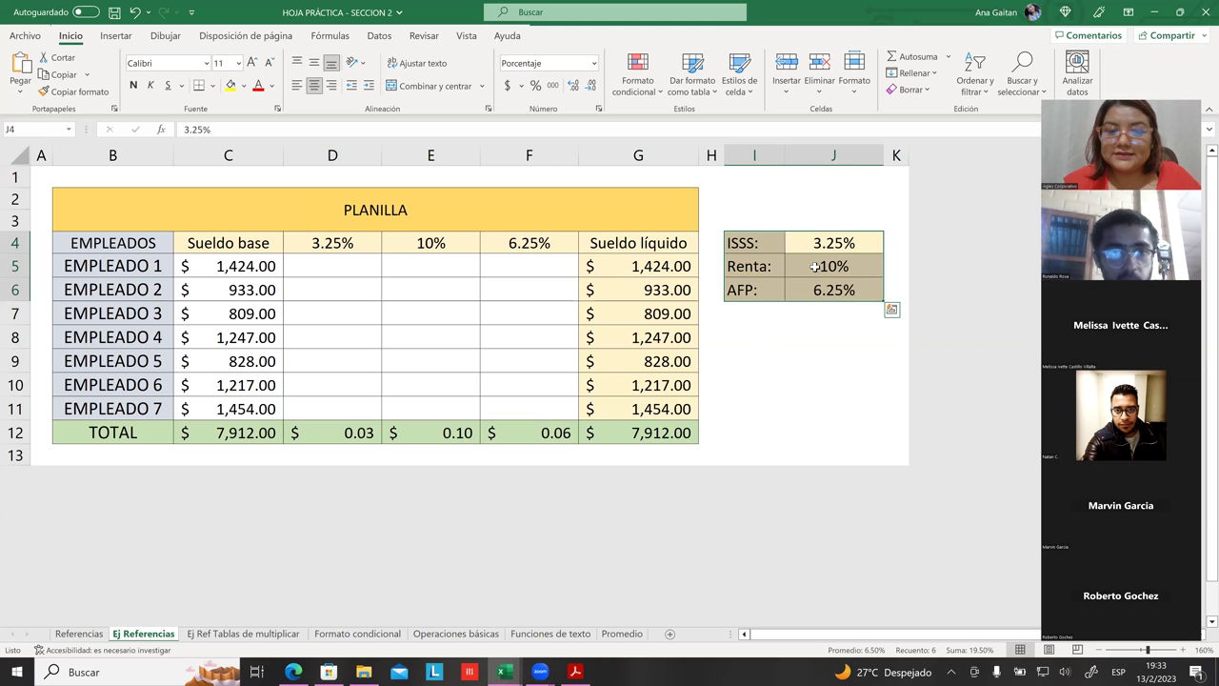
pyautogui.moveTo(309, 250); pyautogui.dragTo(546, 258)
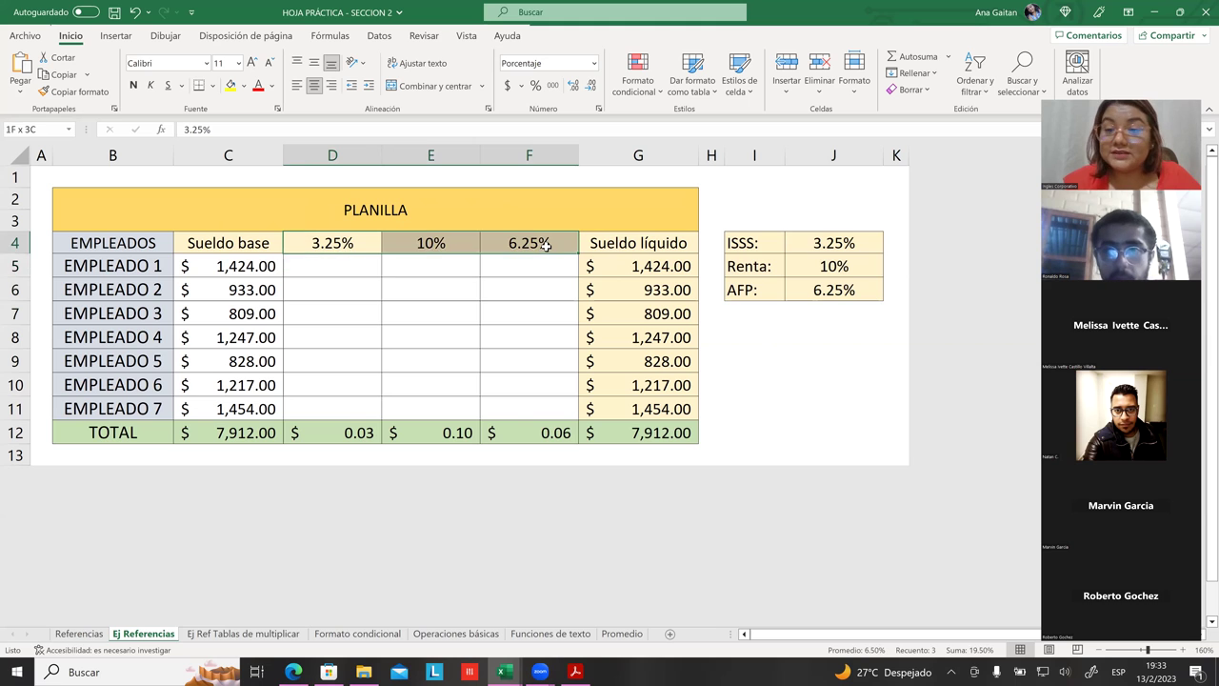
pyautogui.moveTo(336, 268); pyautogui.dragTo(349, 417)
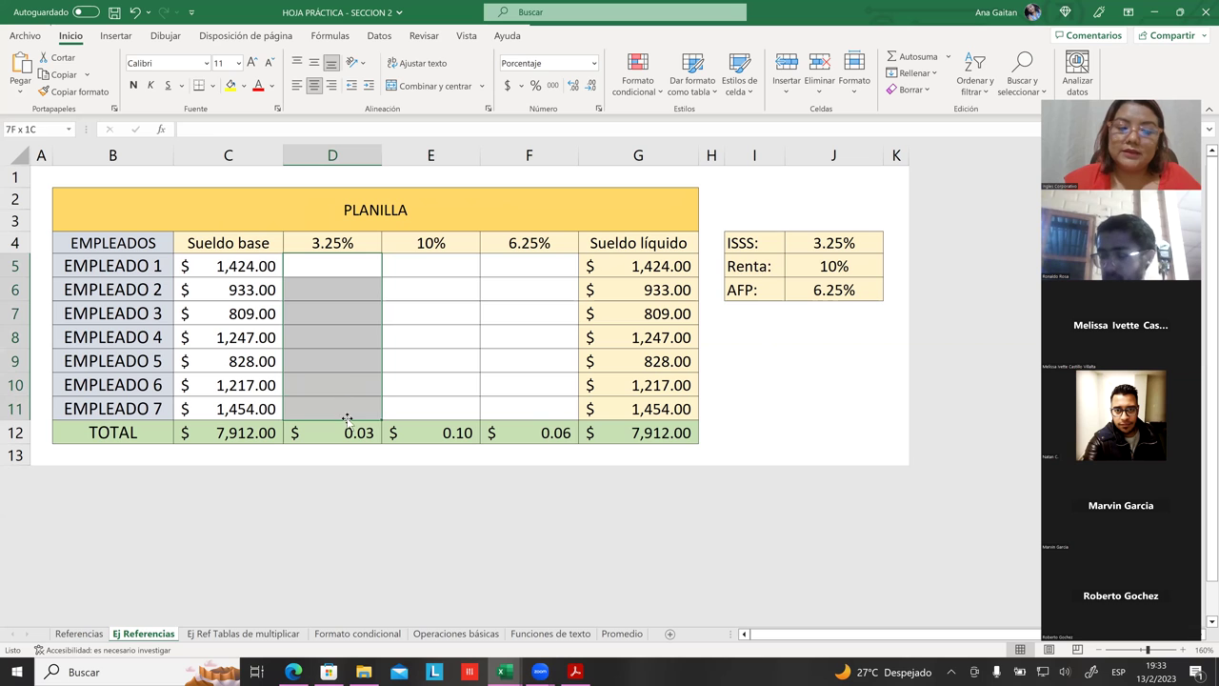
pyautogui.click(505, 672)
# - In Uso de referencias en Excel, link the 6.25% header F4 to the AFP rate with =J6
pyautogui.click(642, 577)
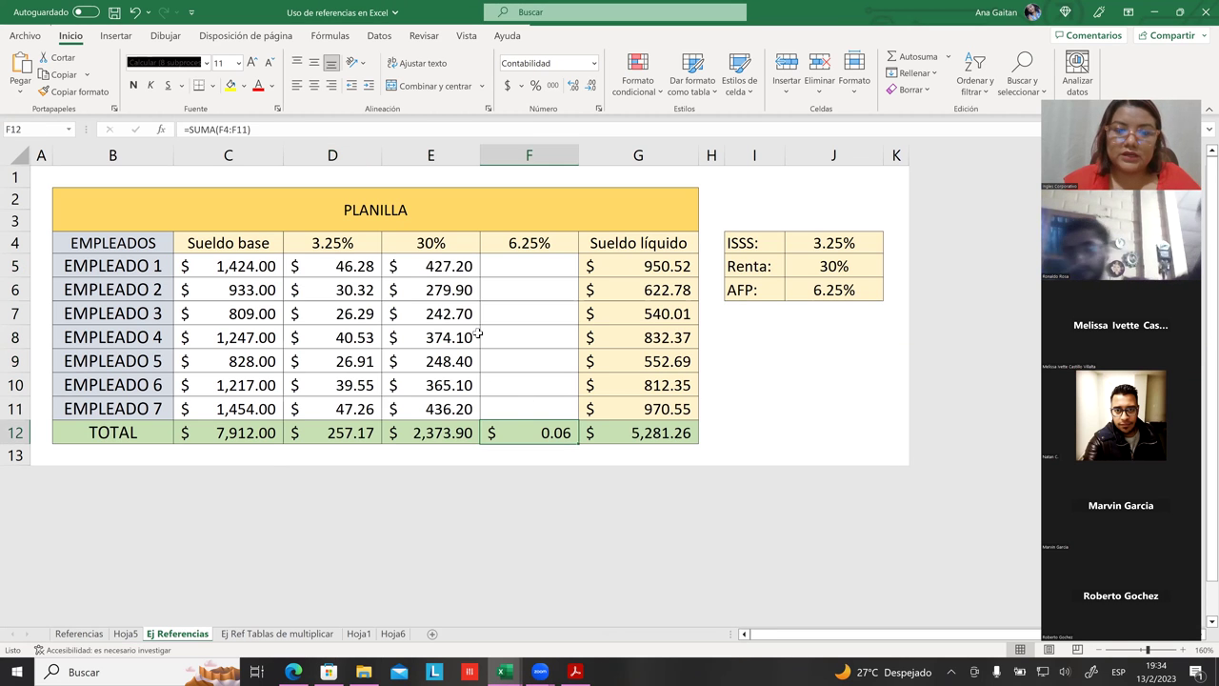
pyautogui.click(430, 267)
pyautogui.click(576, 337)
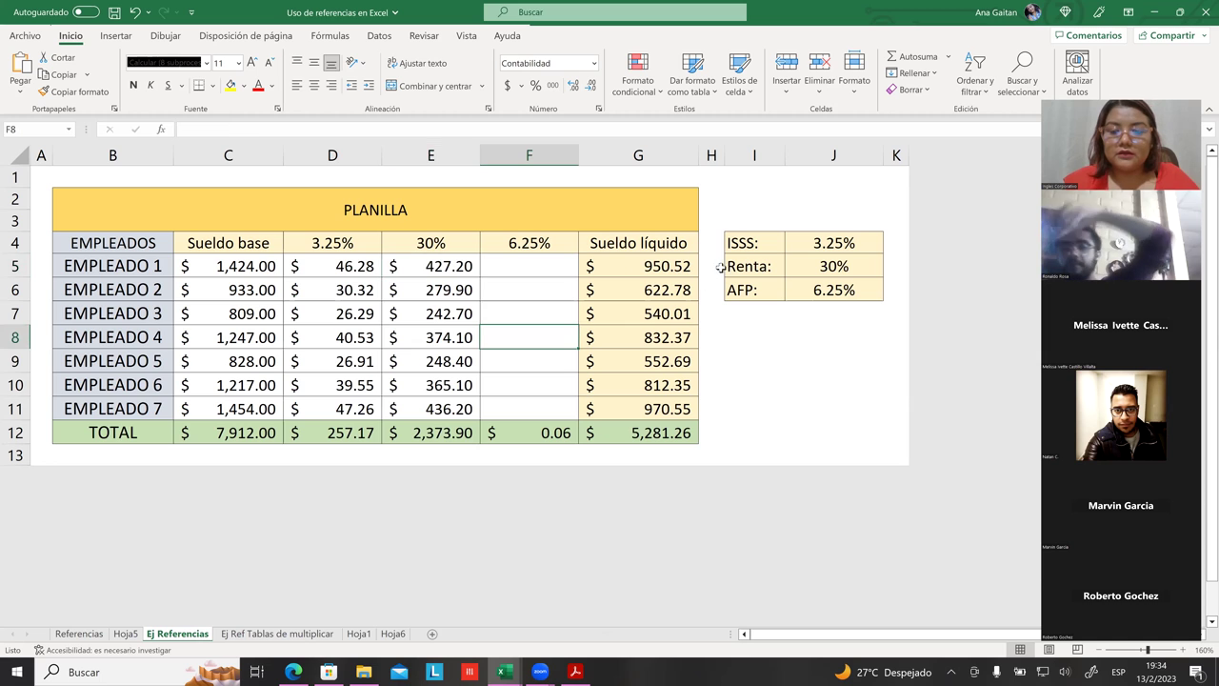
pyautogui.click(542, 242)
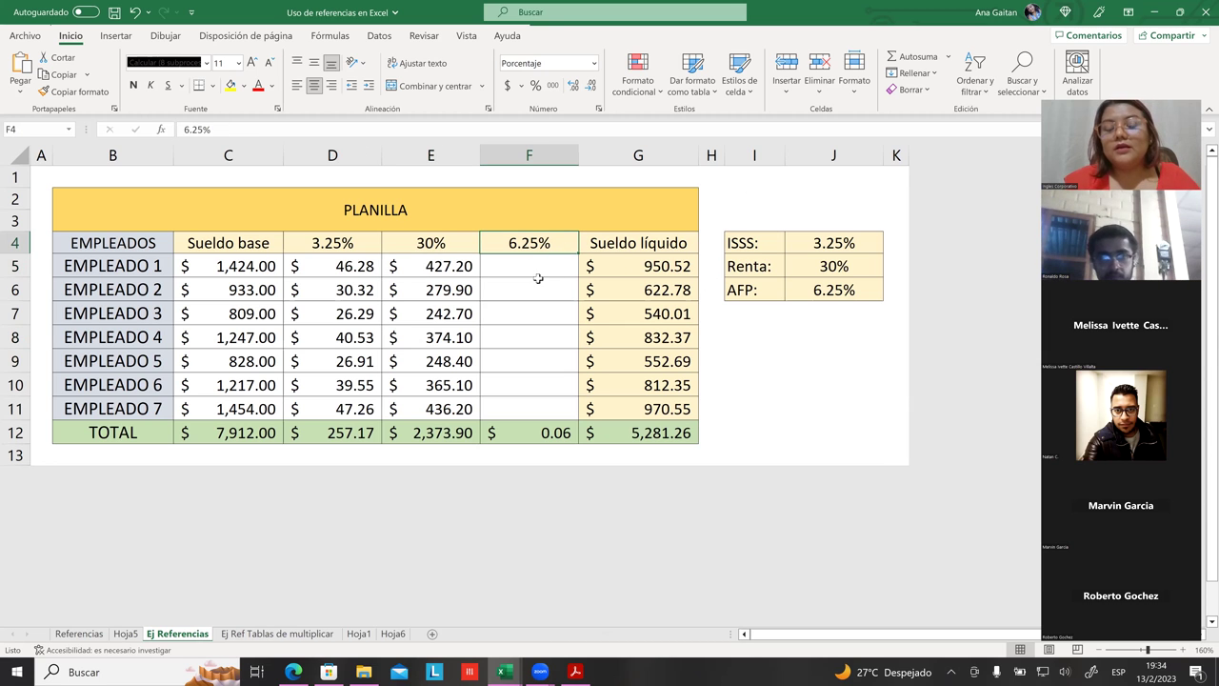
pyautogui.press('BackSpace')
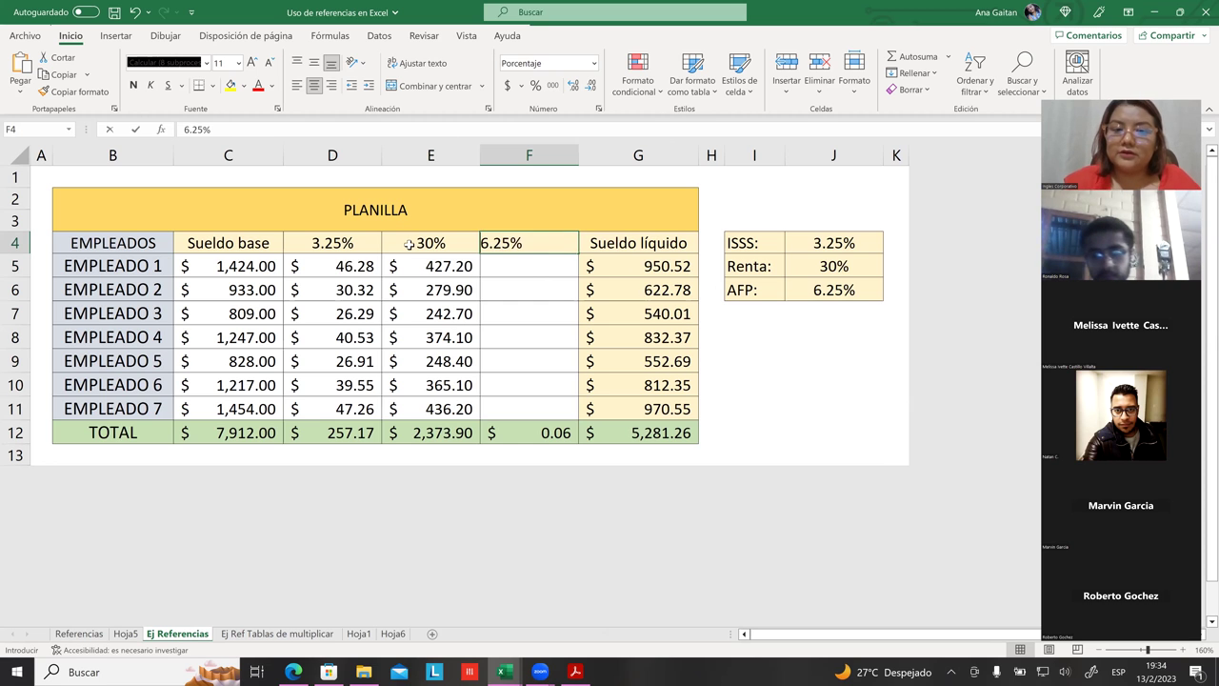
pyautogui.write('=')
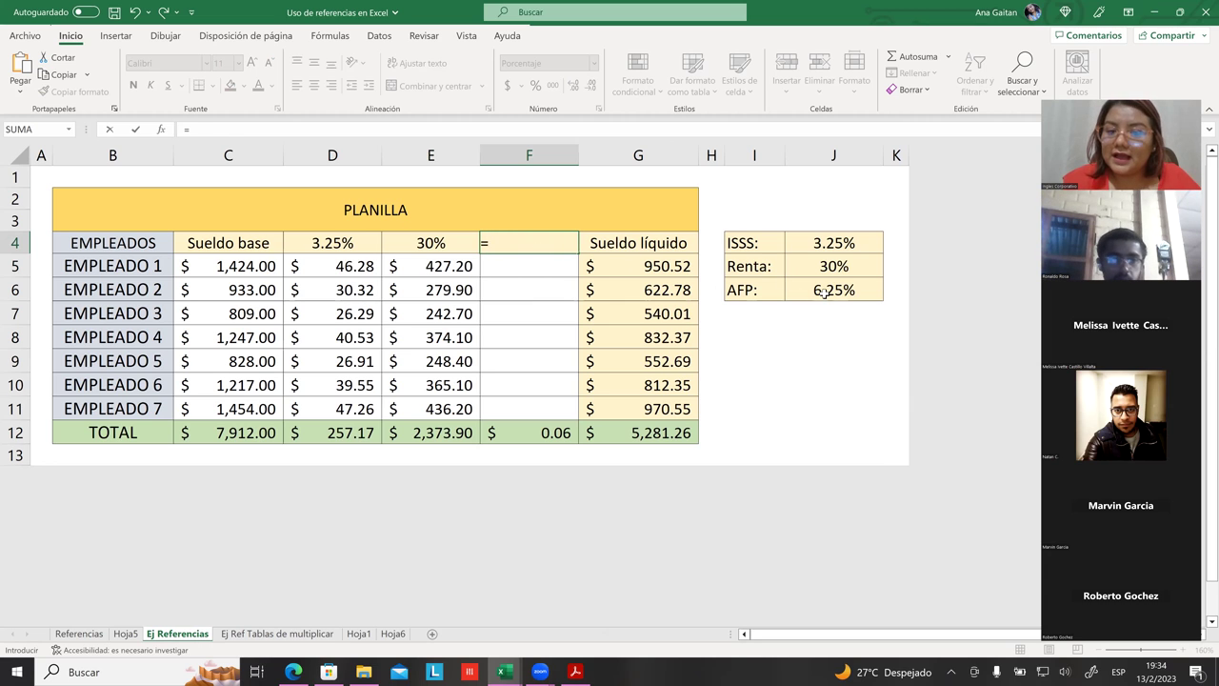
pyautogui.click(825, 293)
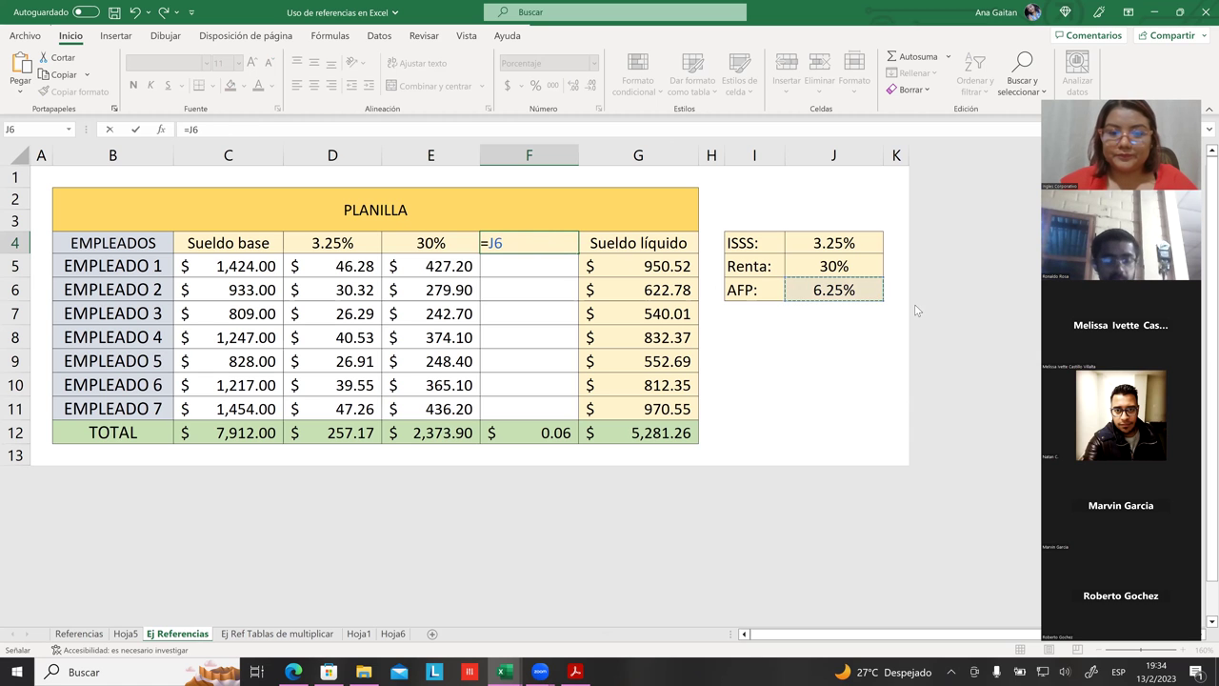
pyautogui.press('Return')
pyautogui.click(843, 343)
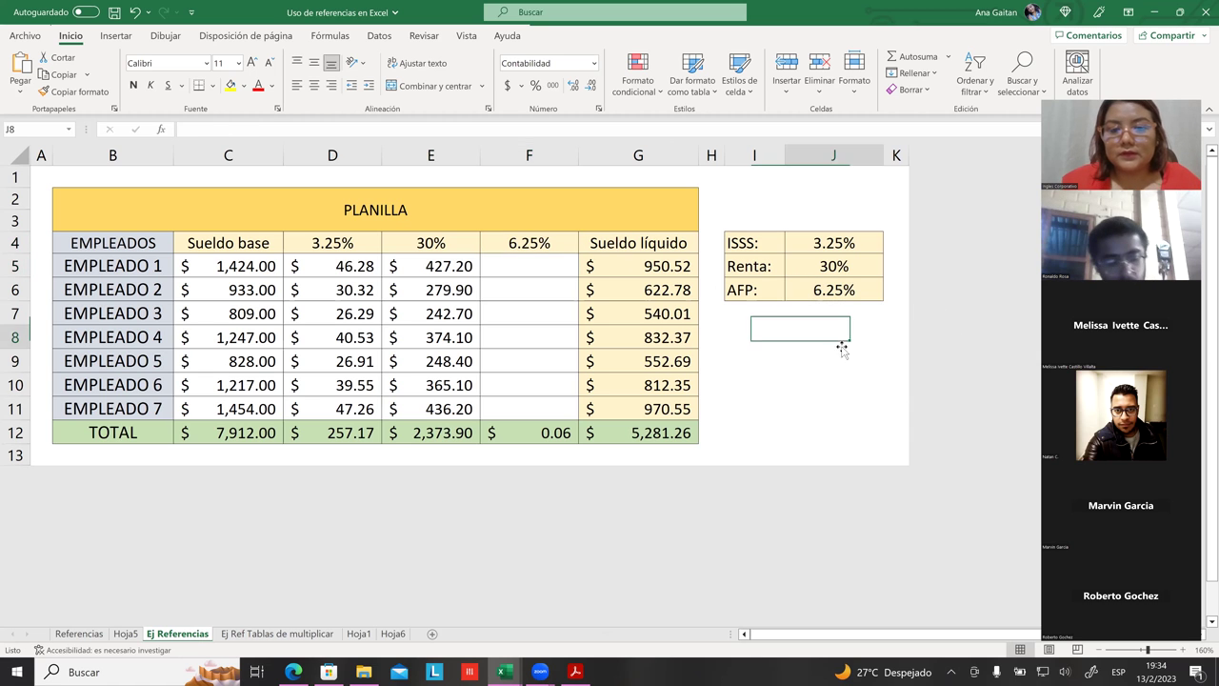
pyautogui.click(544, 246)
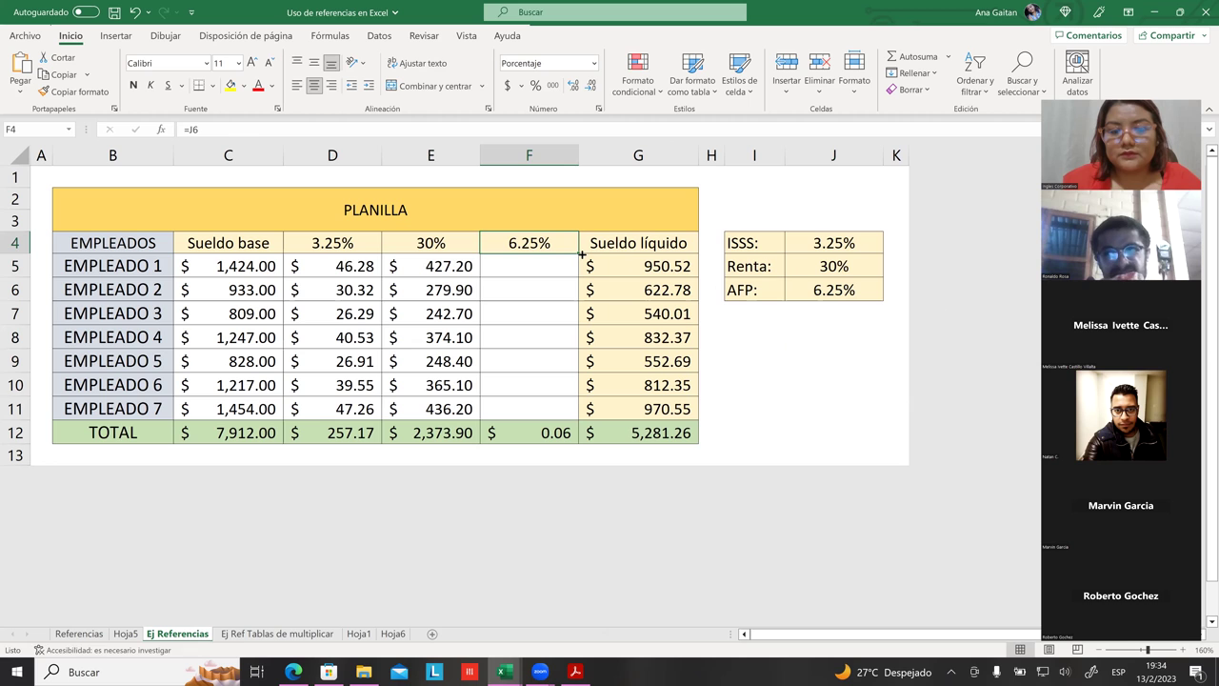
# - Enter =C5*$F$4 in F5 for the first employee's AFP deduction
pyautogui.click(563, 260)
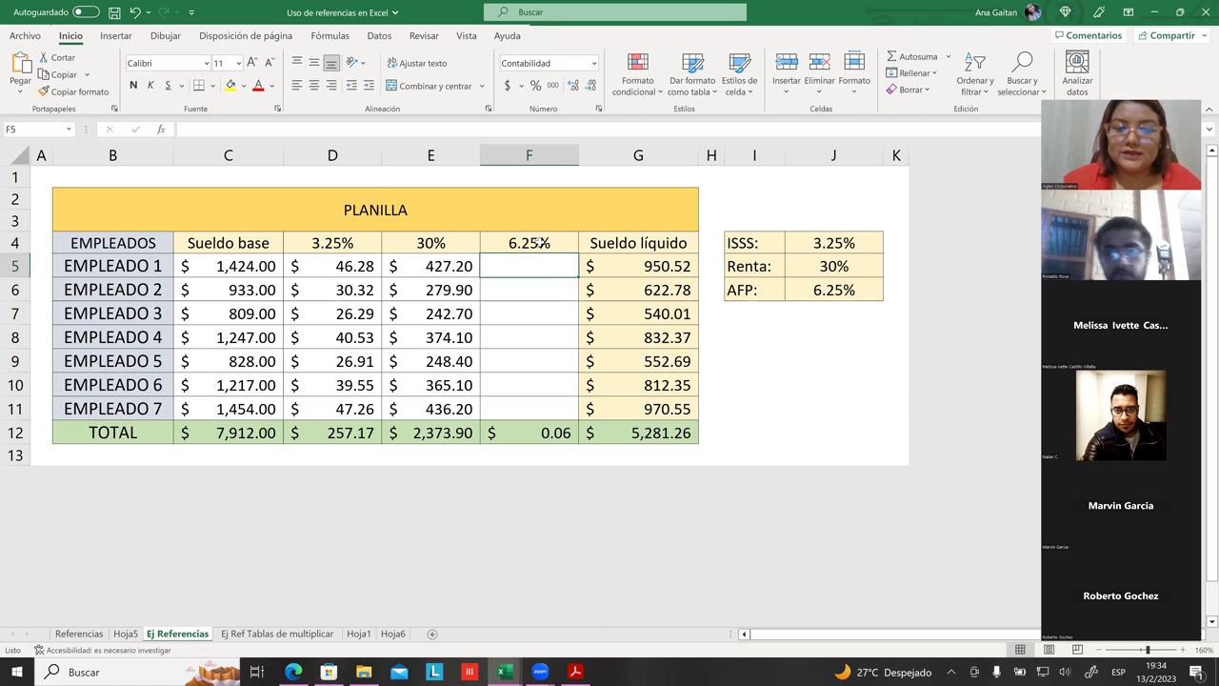
pyautogui.click(539, 242)
pyautogui.click(551, 266)
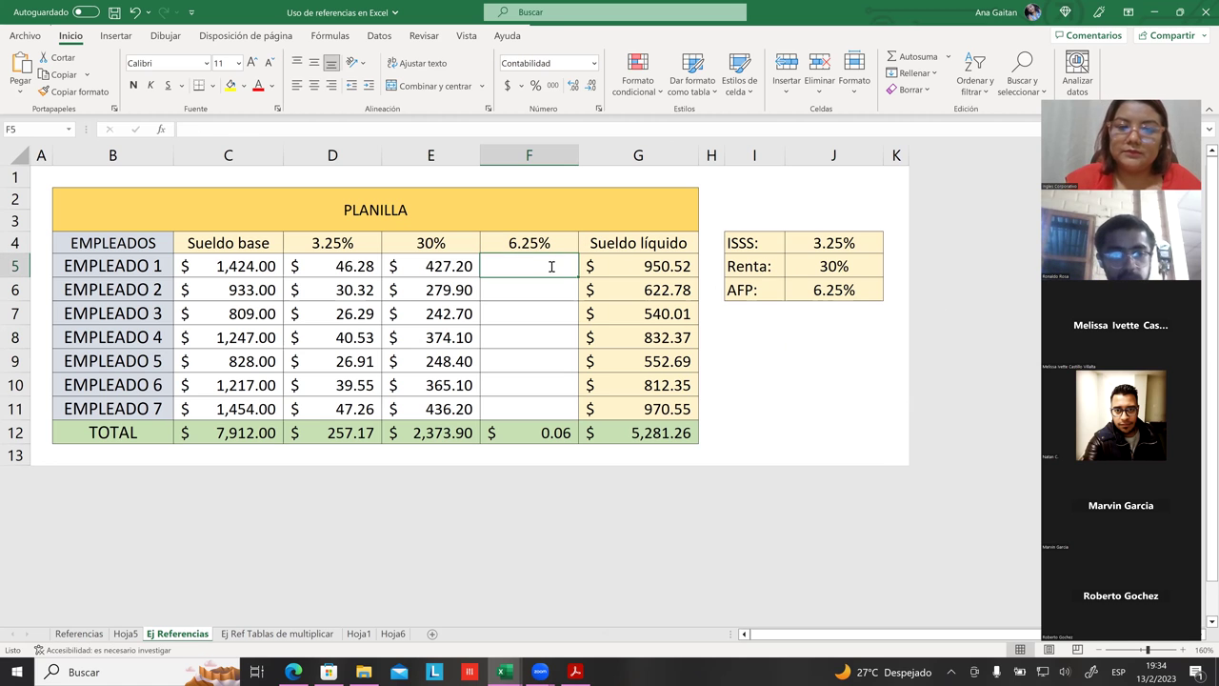
pyautogui.write('=')
pyautogui.click(234, 266)
pyautogui.write('*')
pyautogui.click(526, 244)
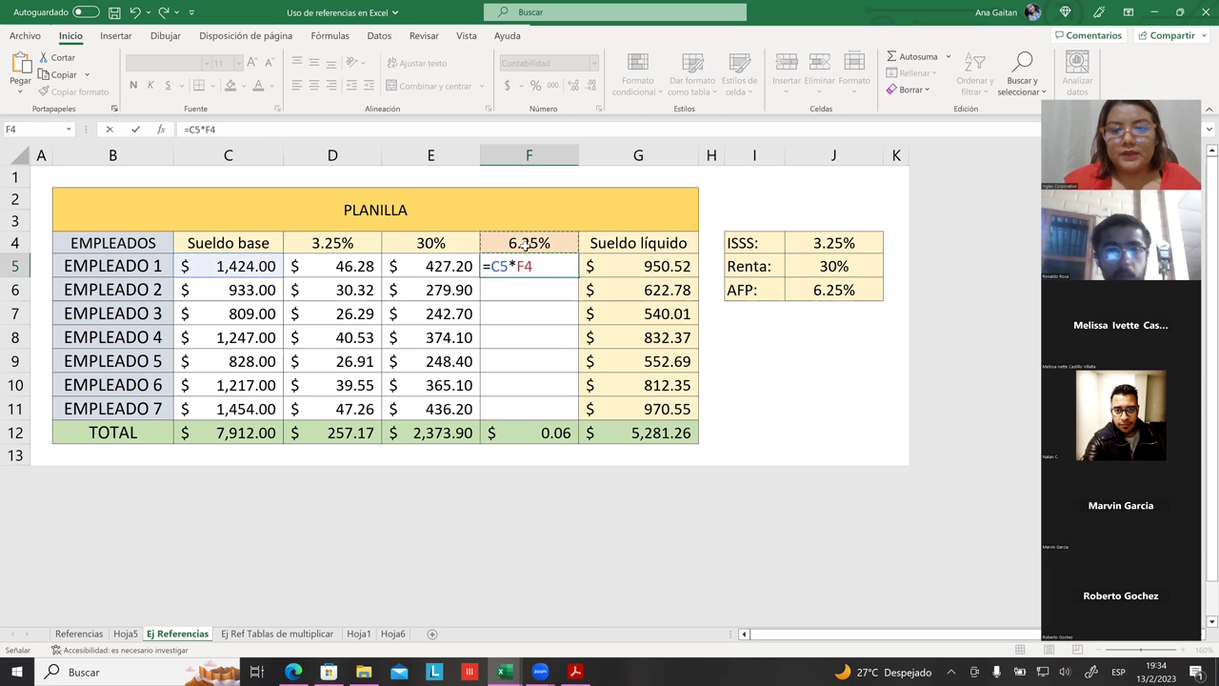
pyautogui.press('F4')
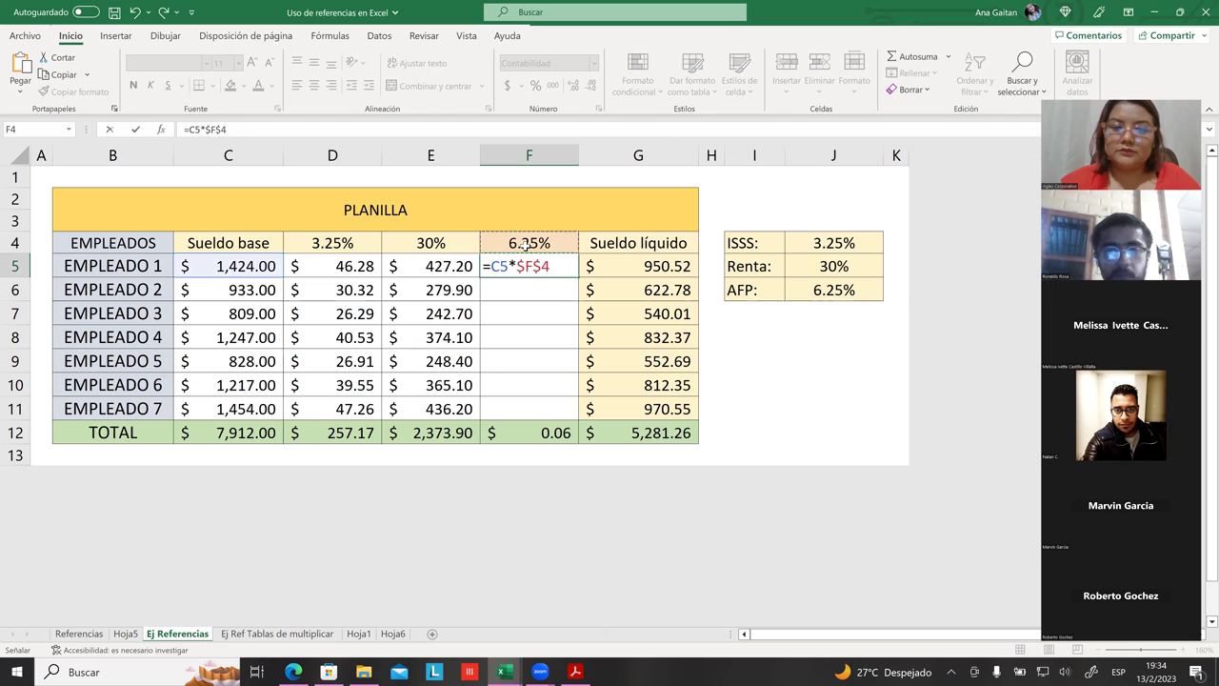
pyautogui.press('Return')
# - Fill the AFP formula down to F11 for all seven employees, totalling 494.56
pyautogui.click(567, 312)
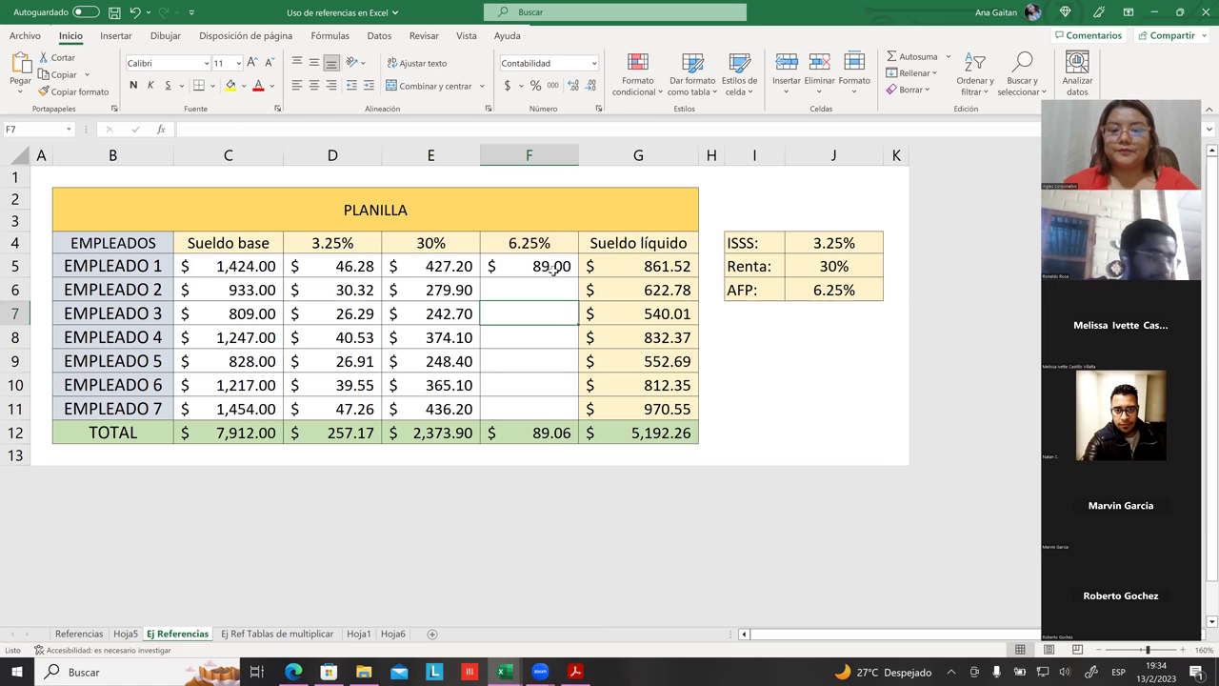
pyautogui.click(562, 265)
pyautogui.moveTo(578, 278); pyautogui.dragTo(573, 415)
pyautogui.click(743, 408)
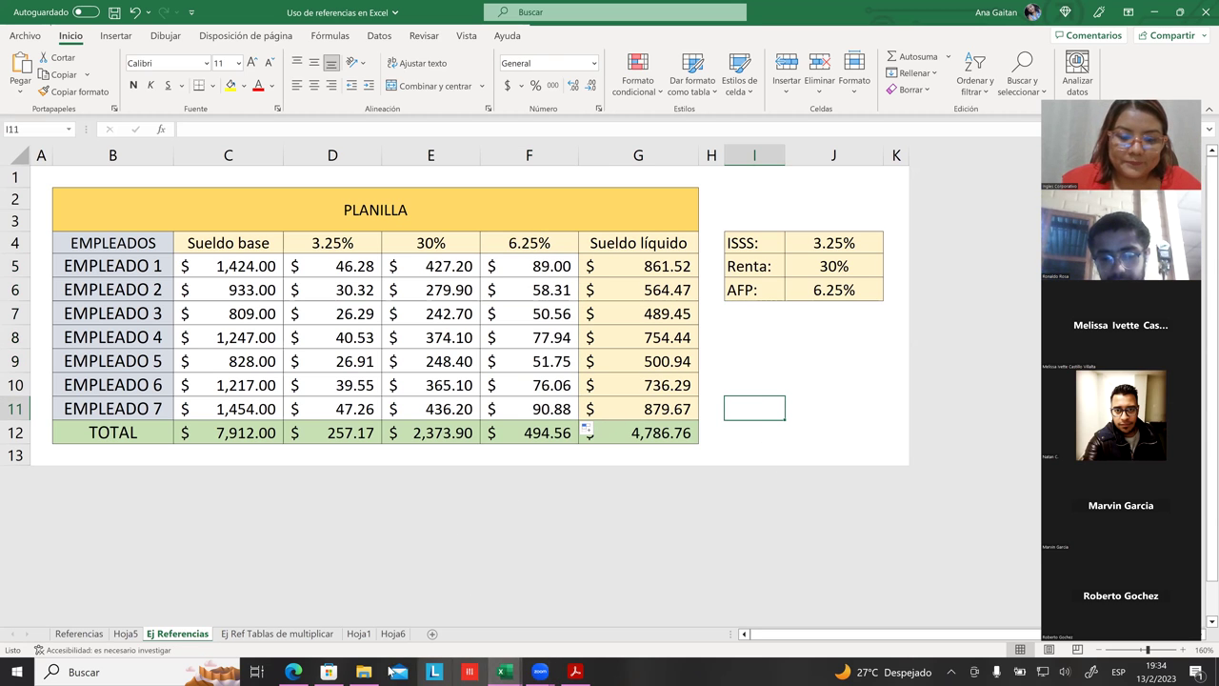
pyautogui.click(293, 672)
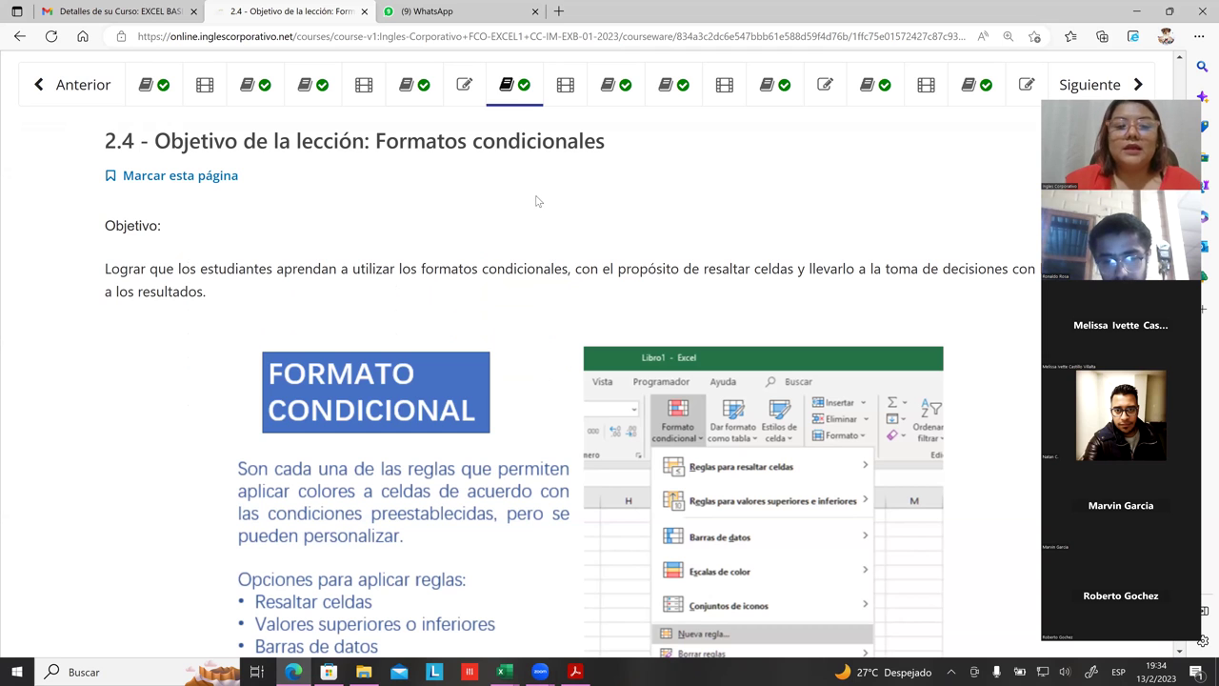
pyautogui.scroll(-2, 538, 204)
pyautogui.scroll(6, 539, 211)
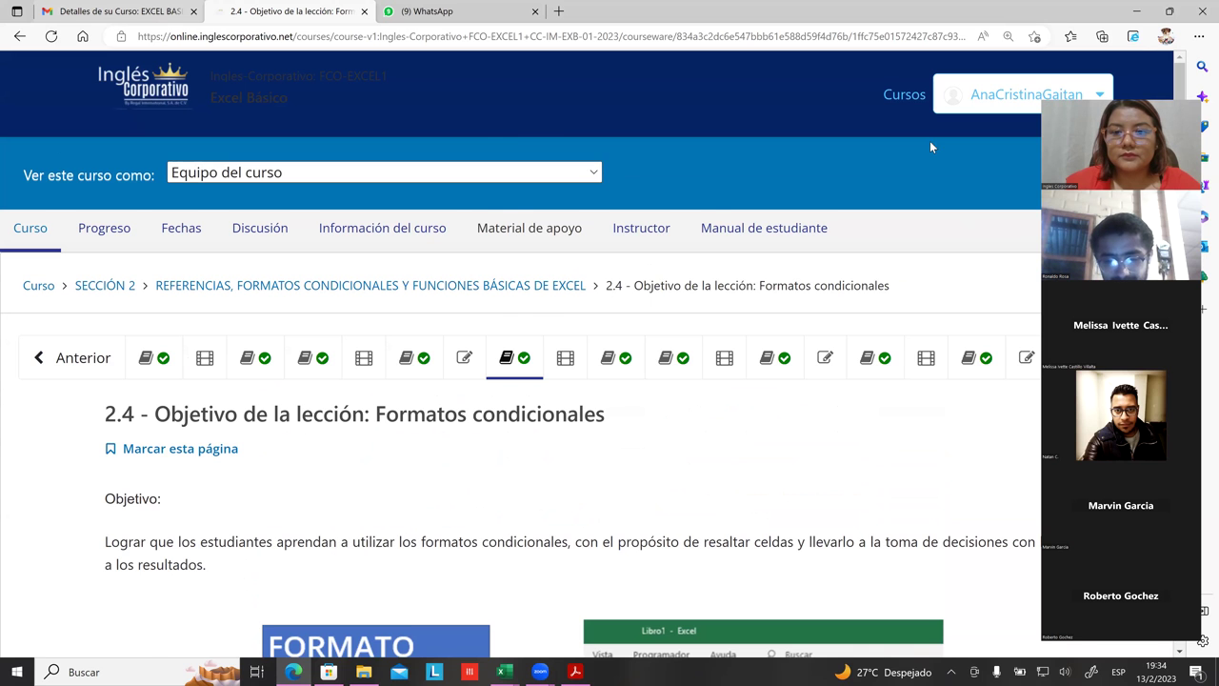
pyautogui.doubleClick(1012, 19)
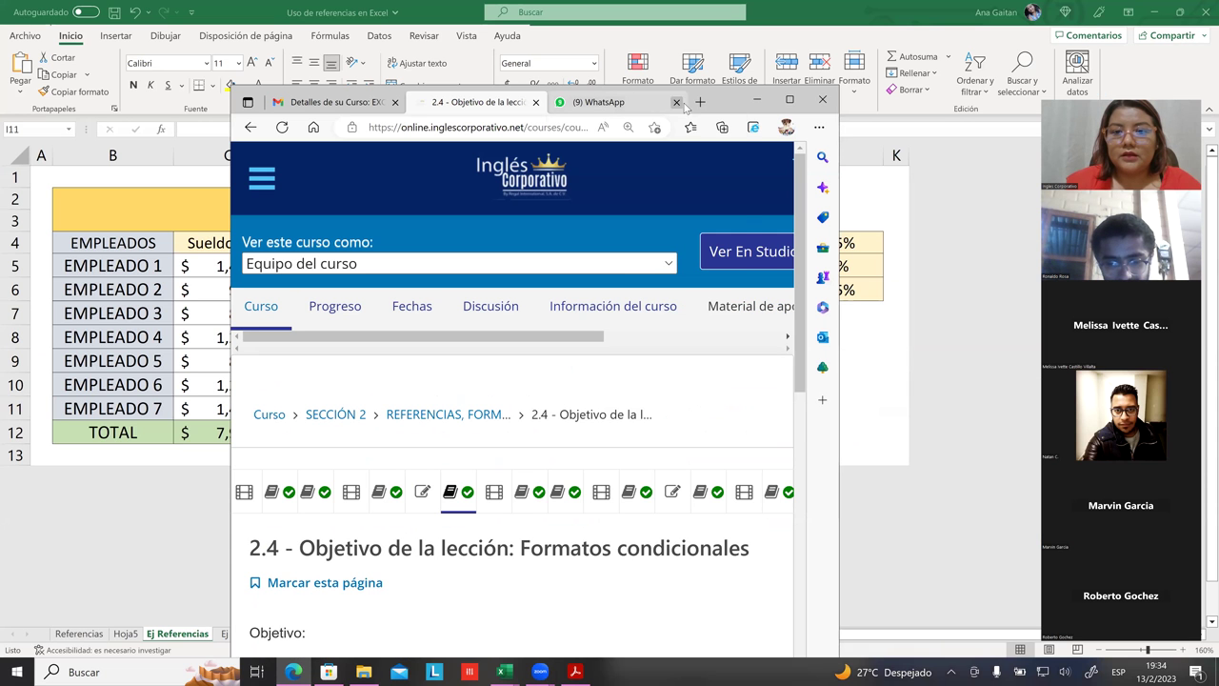
pyautogui.click(790, 103)
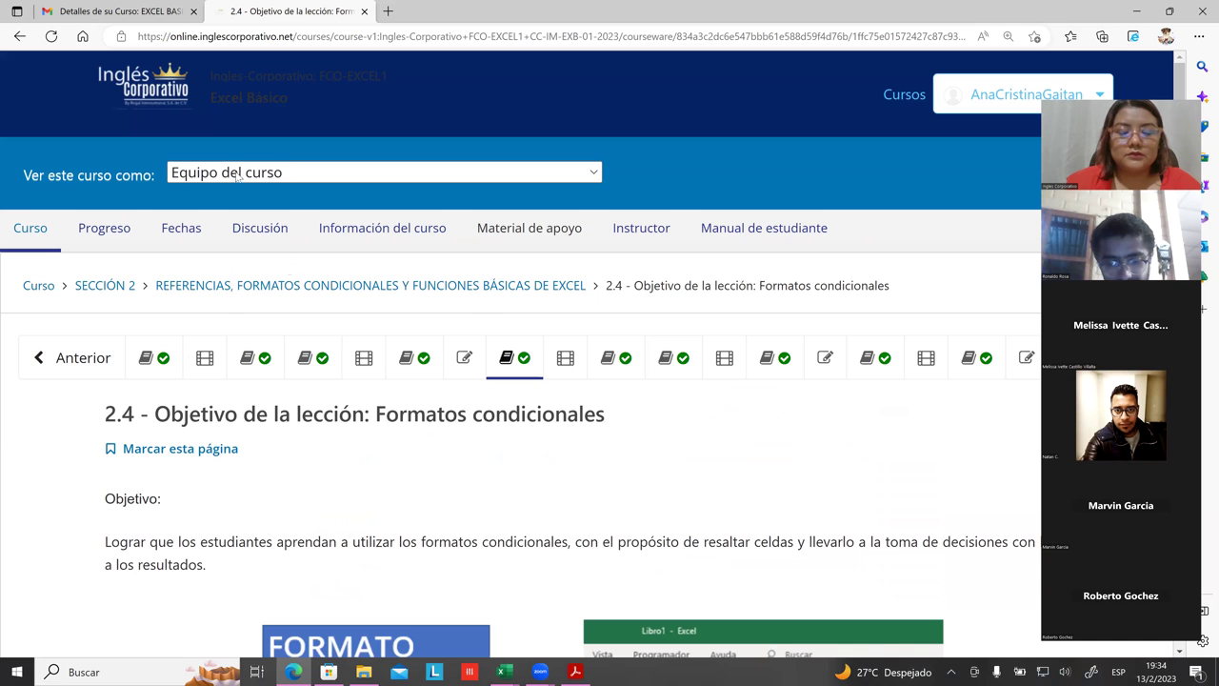
pyautogui.scroll(-2, 646, 408)
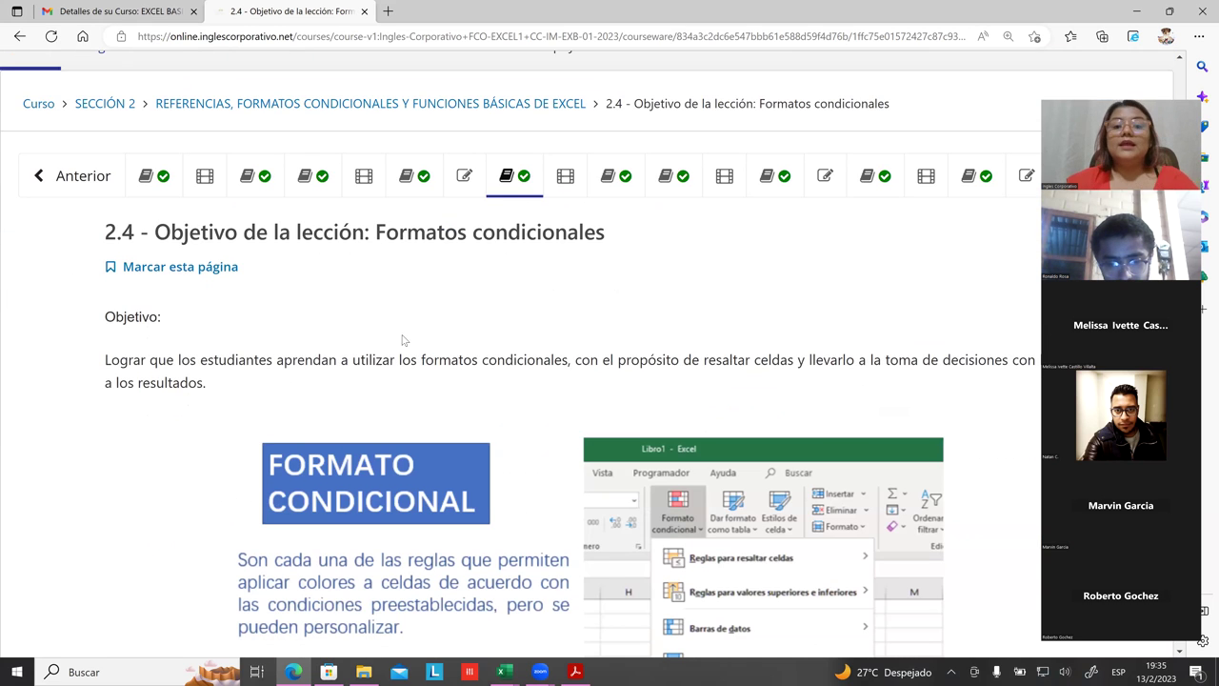
pyautogui.moveTo(408, 232); pyautogui.dragTo(625, 255)
pyautogui.click(667, 221)
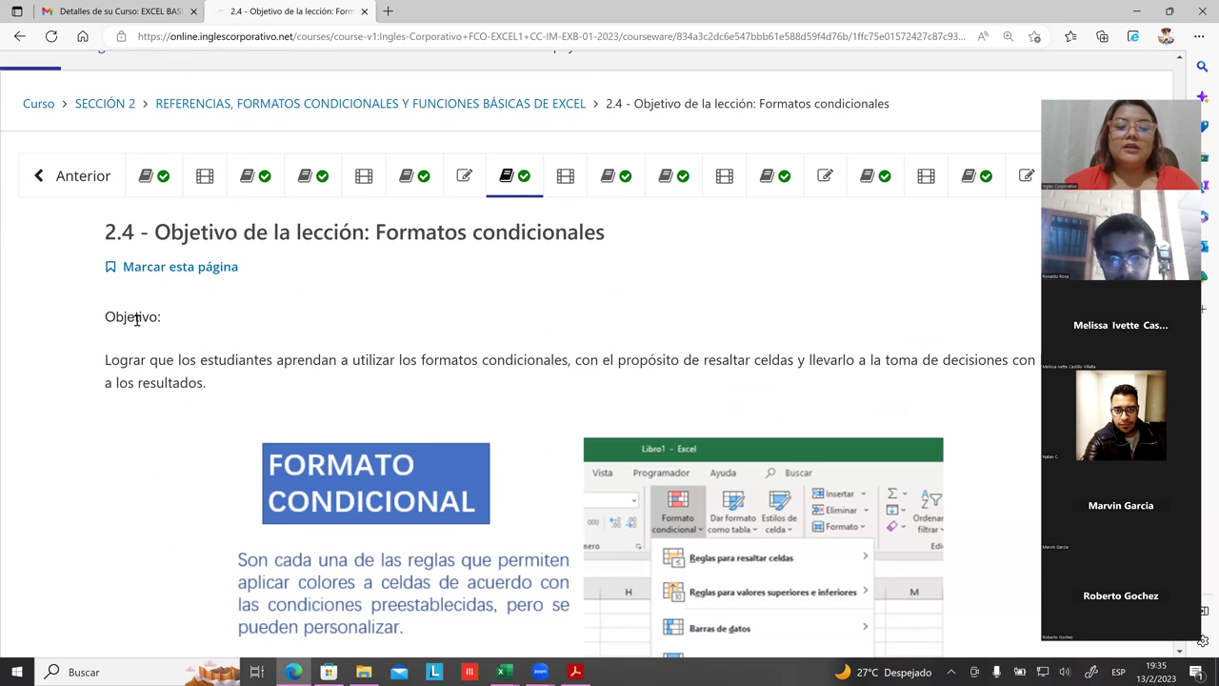
pyautogui.scroll(-1, 143, 324)
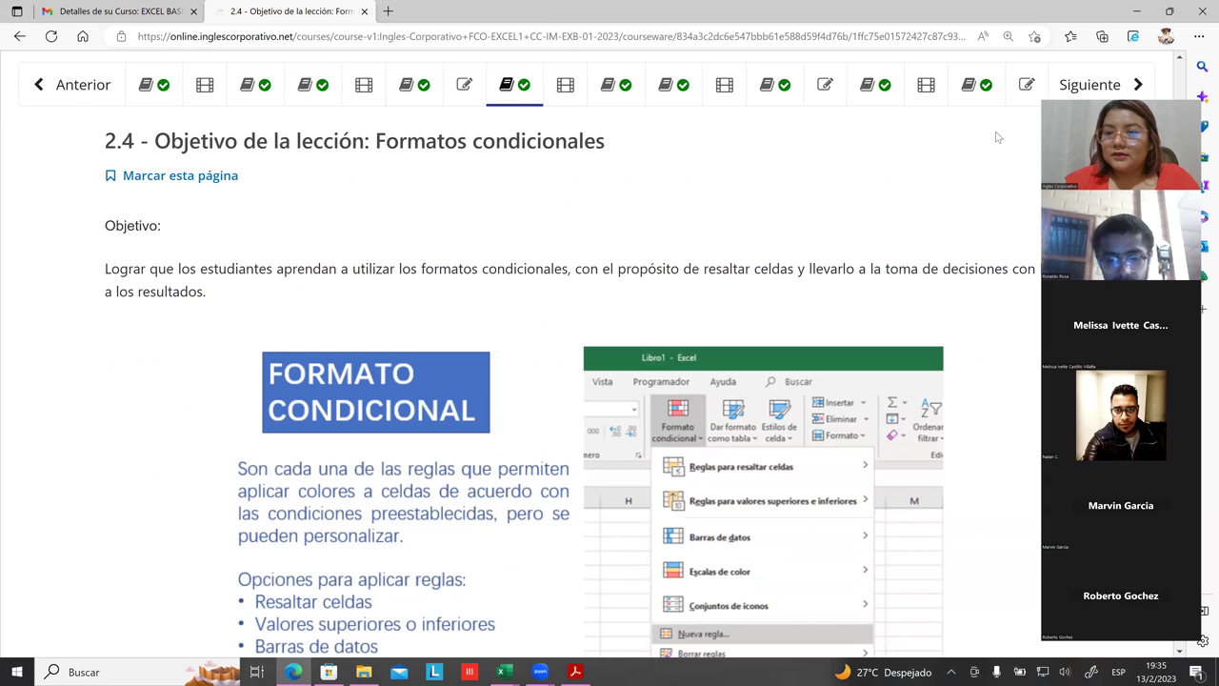
pyautogui.click(1039, 102)
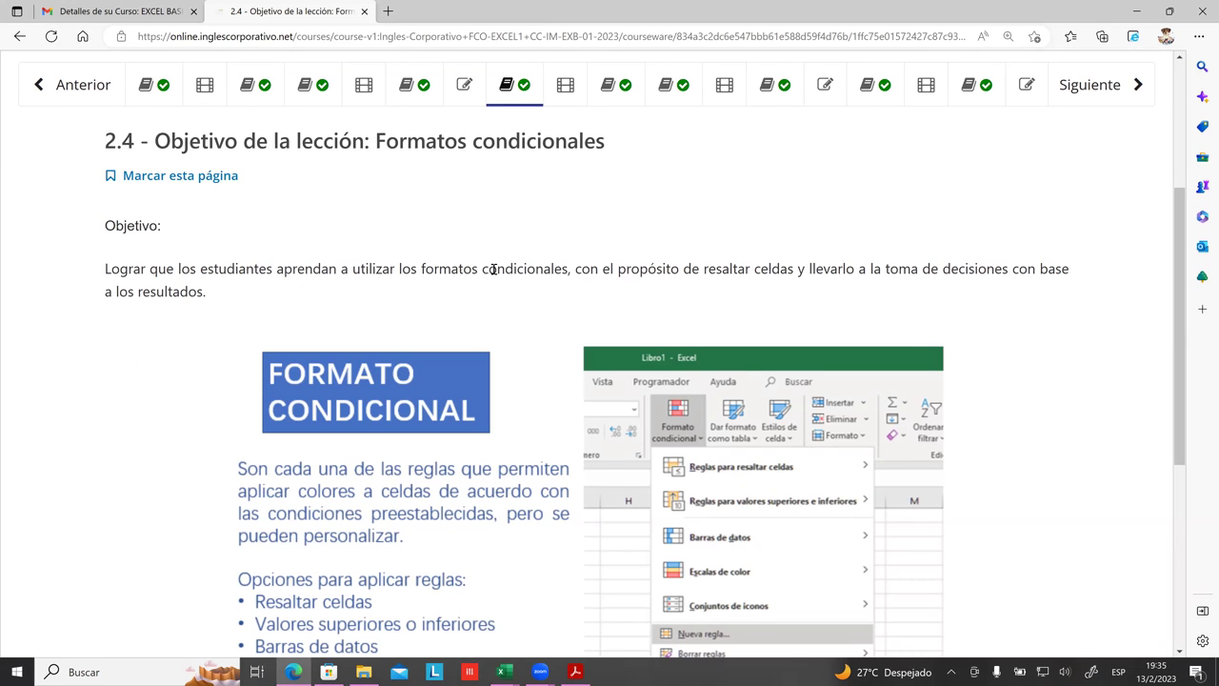
pyautogui.moveTo(489, 269); pyautogui.dragTo(634, 289)
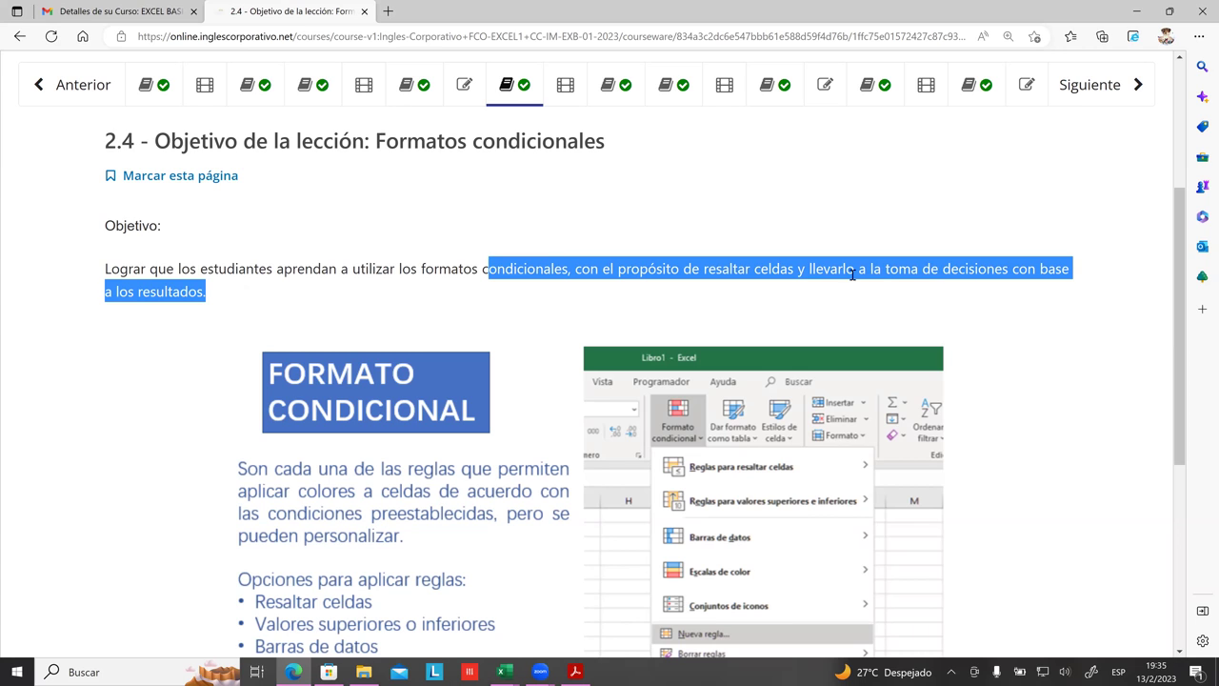
pyautogui.click(246, 287)
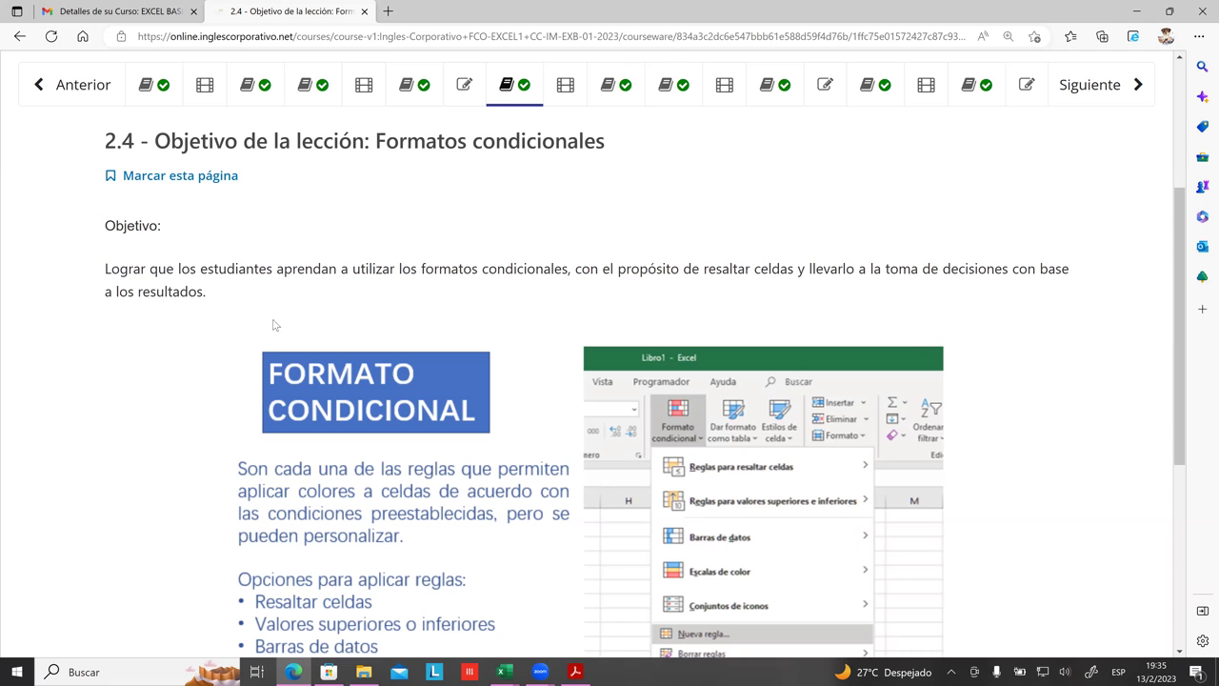
# - Review the Formato Condicional slide, then bring up the MANUAL INGLES BASICO FCO.pdf manual in Acrobat Reader
pyautogui.scroll(-3, 272, 327)
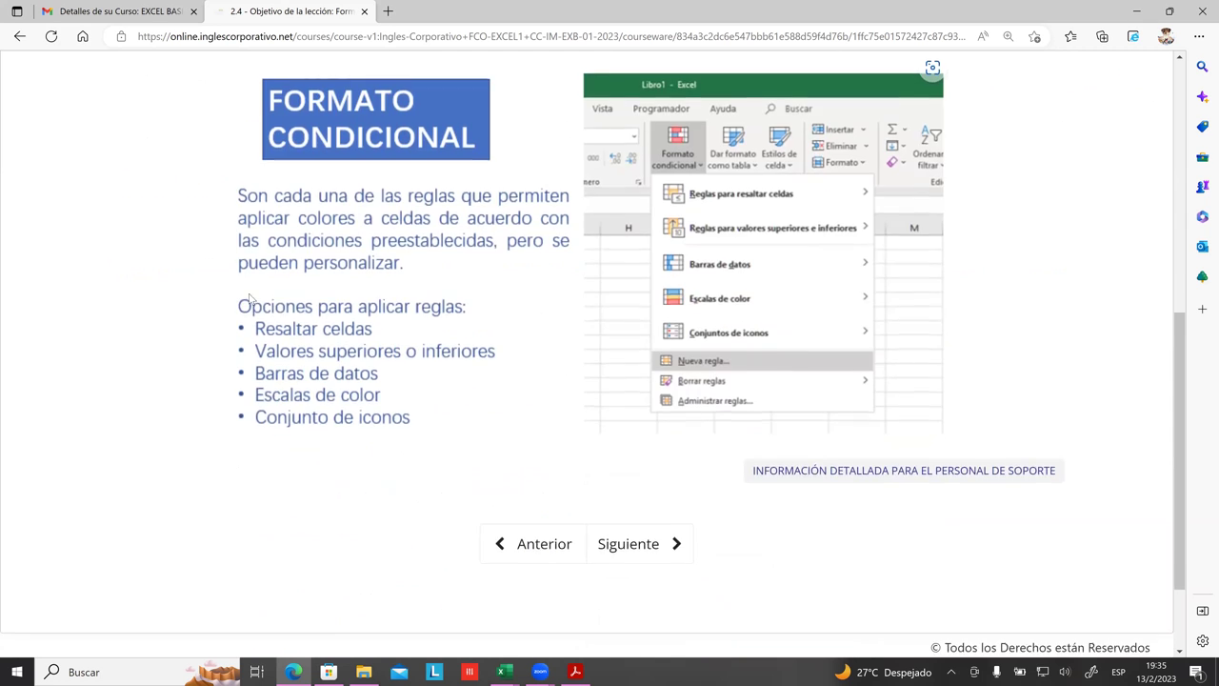
pyautogui.scroll(2, 250, 298)
pyautogui.scroll(-2, 303, 159)
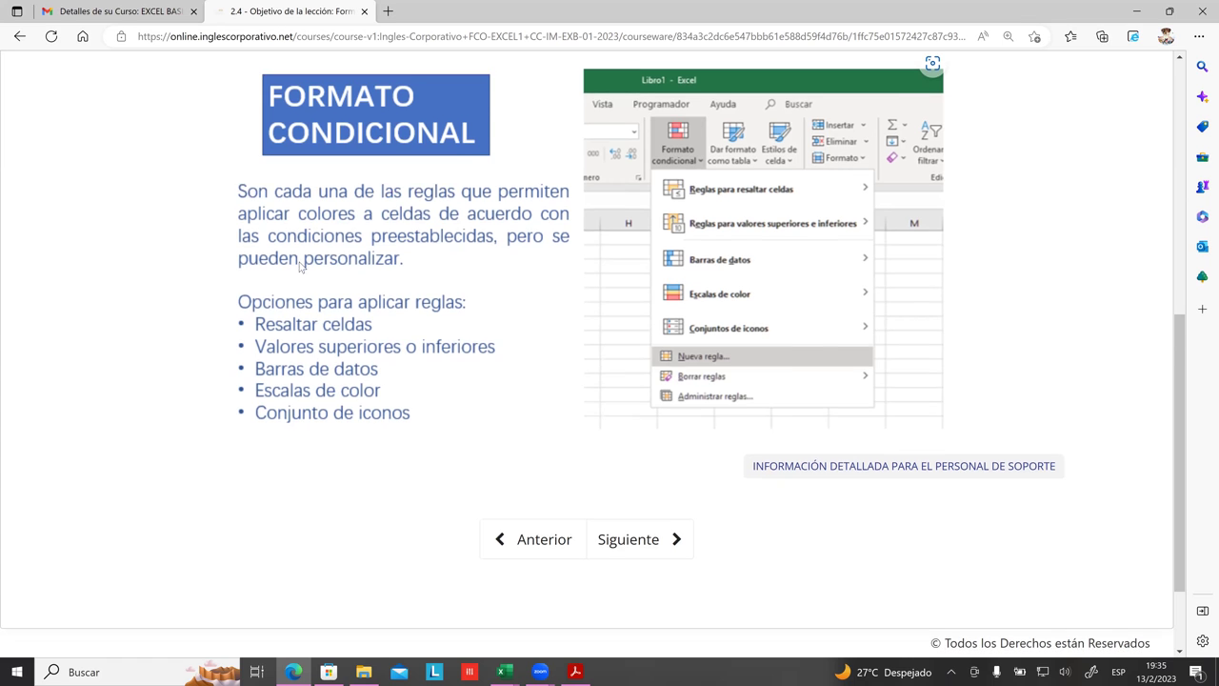
pyautogui.scroll(-2, 241, 210)
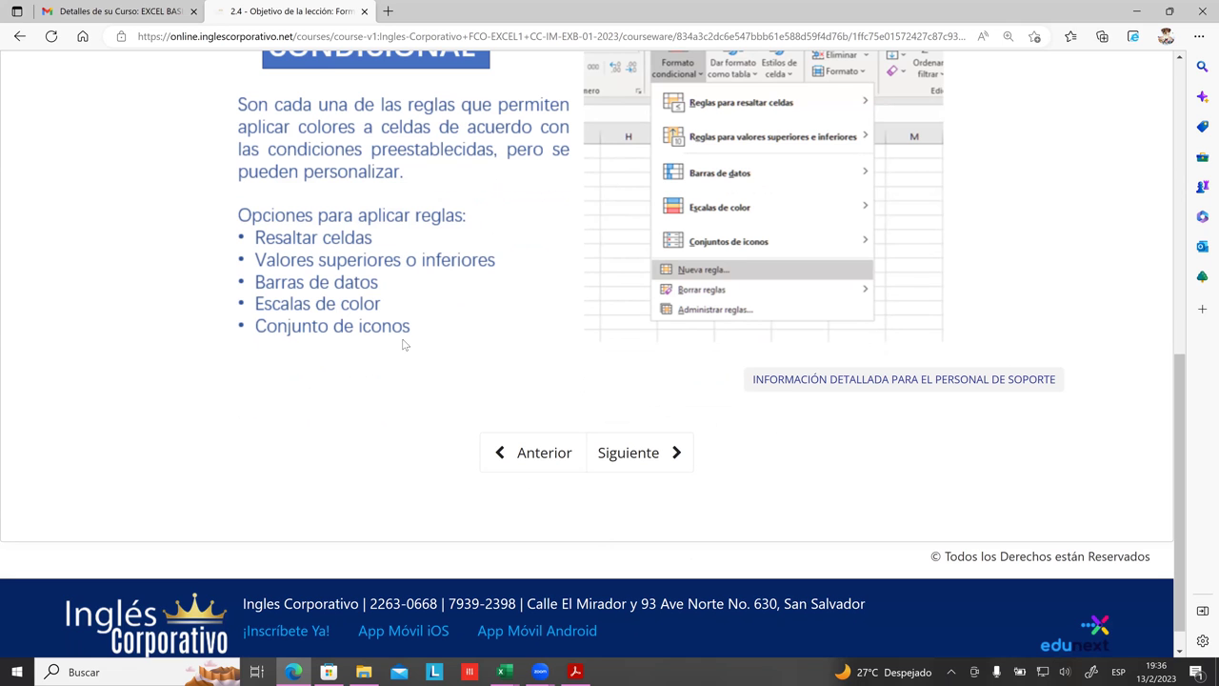
pyautogui.scroll(2, 406, 379)
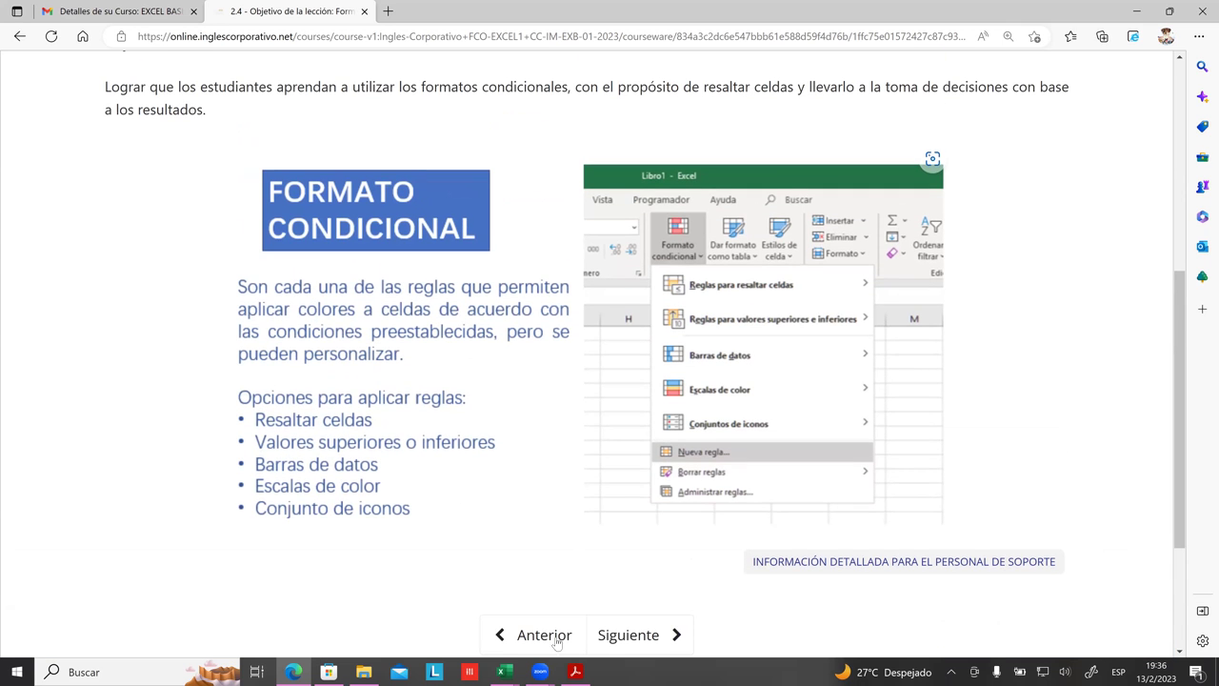
pyautogui.click(577, 672)
pyautogui.scroll(-4, 657, 429)
# - Scroll and drag the scrollbar down to page 42 of the manual
pyautogui.scroll(-3, 784, 291)
pyautogui.scroll(-4, 784, 291)
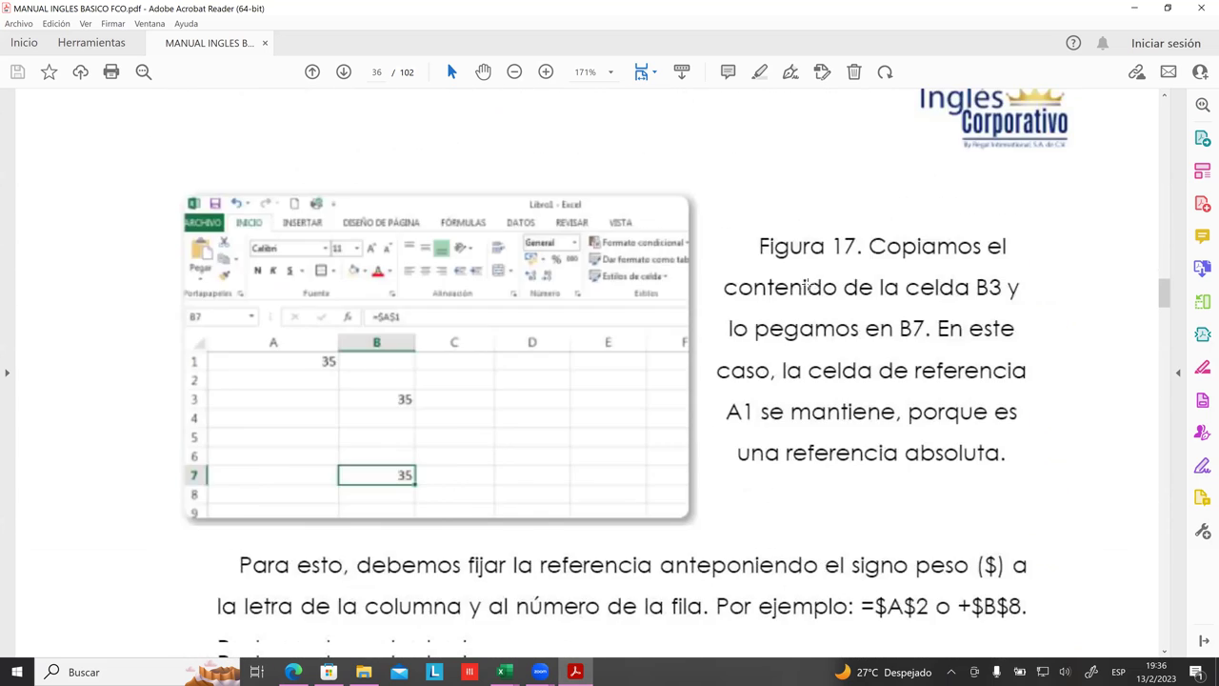
pyautogui.scroll(-2, 818, 293)
pyautogui.scroll(-2, 818, 292)
pyautogui.scroll(-2, 819, 293)
pyautogui.scroll(-3, 818, 292)
pyautogui.scroll(-3, 790, 289)
pyautogui.scroll(-2, 765, 284)
pyautogui.scroll(-2, 765, 284)
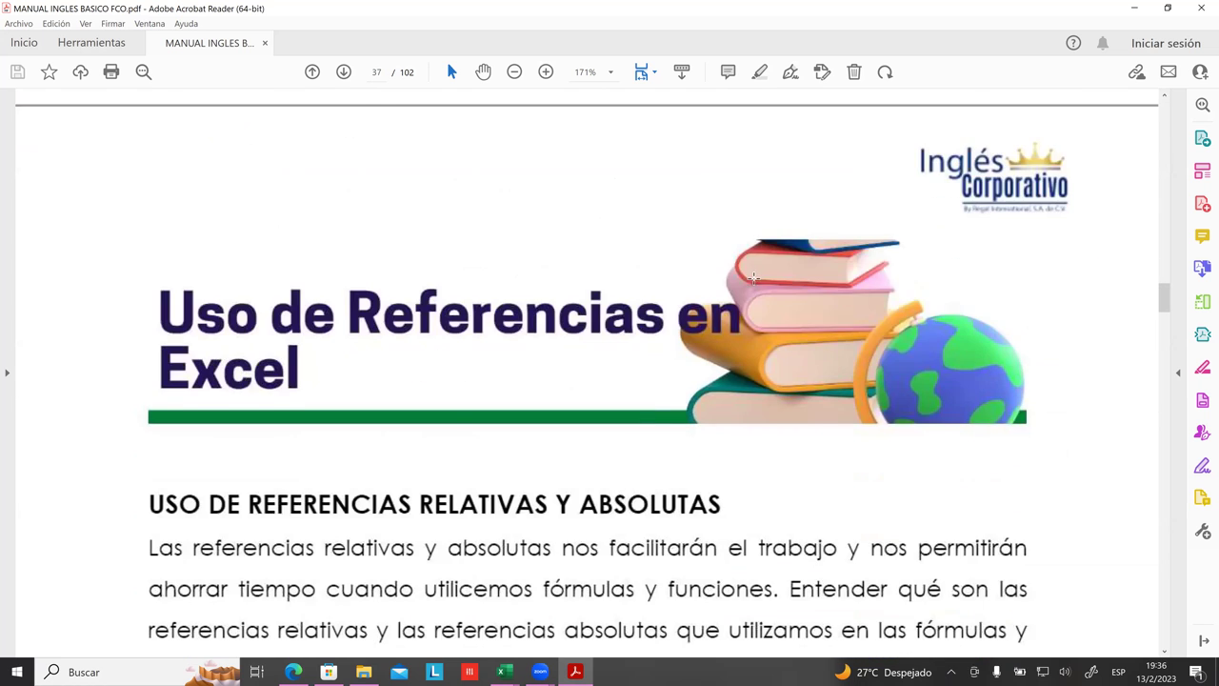
pyautogui.scroll(-3, 973, 309)
pyautogui.moveTo(1162, 303); pyautogui.dragTo(724, 330)
pyautogui.scroll(-3, 724, 330)
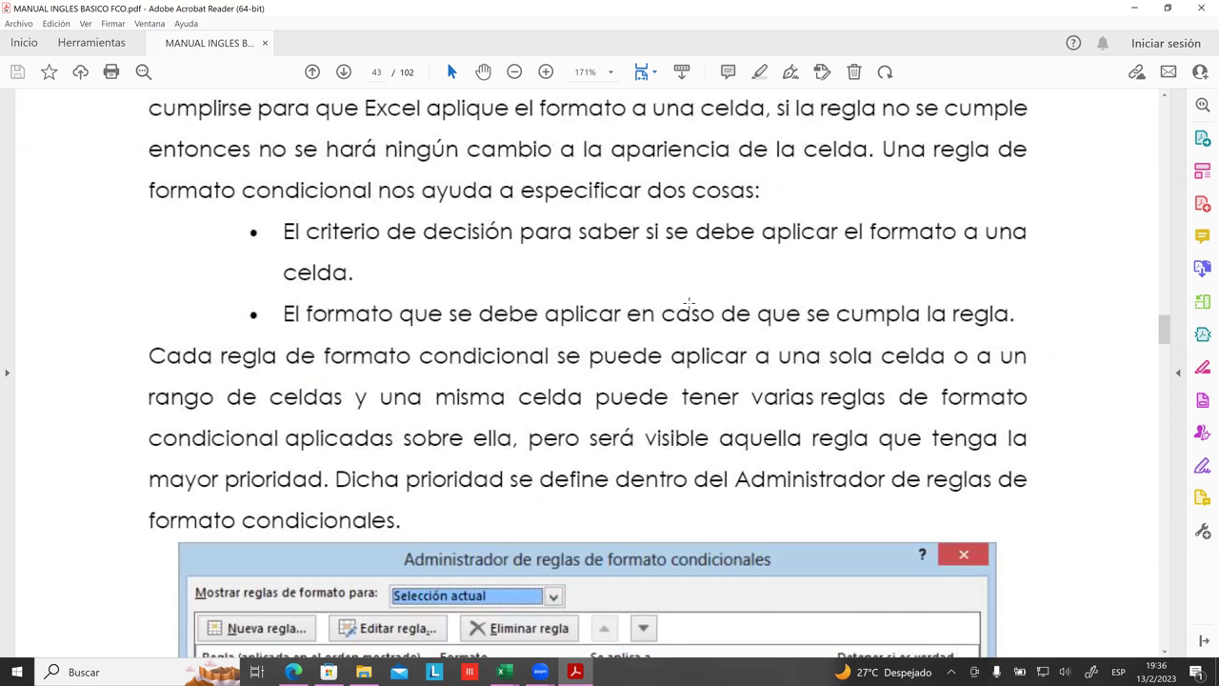
pyautogui.scroll(5, 623, 265)
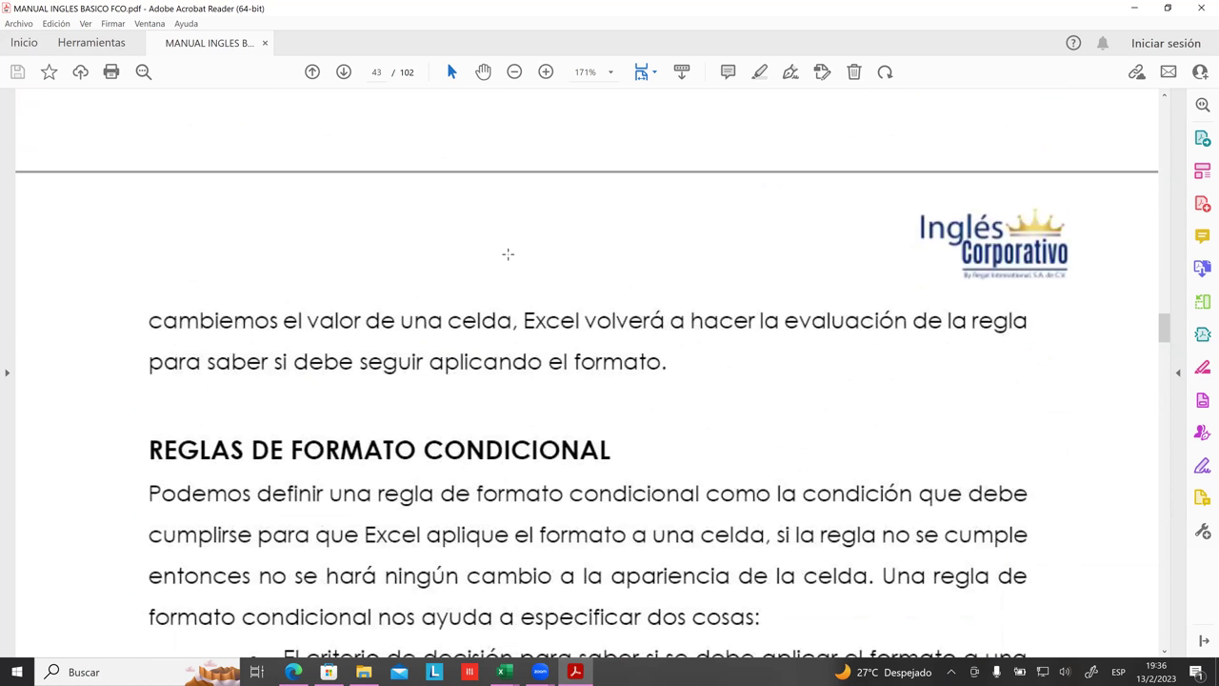
pyautogui.scroll(5, 508, 253)
pyautogui.scroll(5, 465, 251)
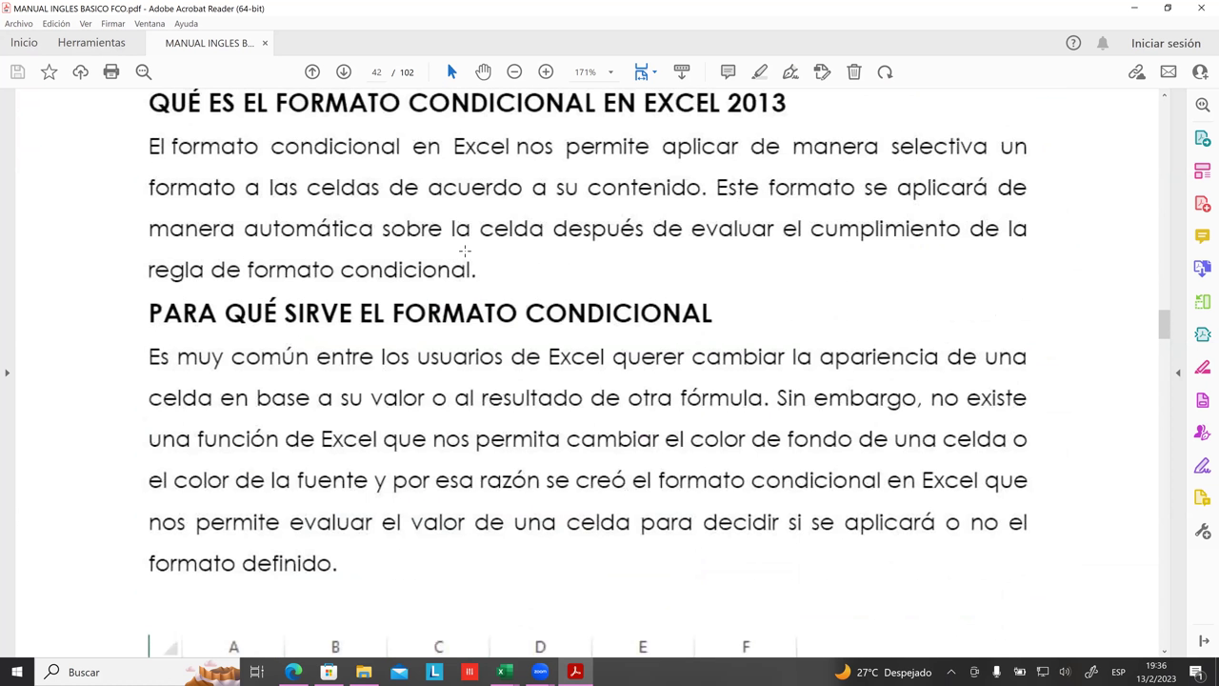
pyautogui.scroll(2, 465, 250)
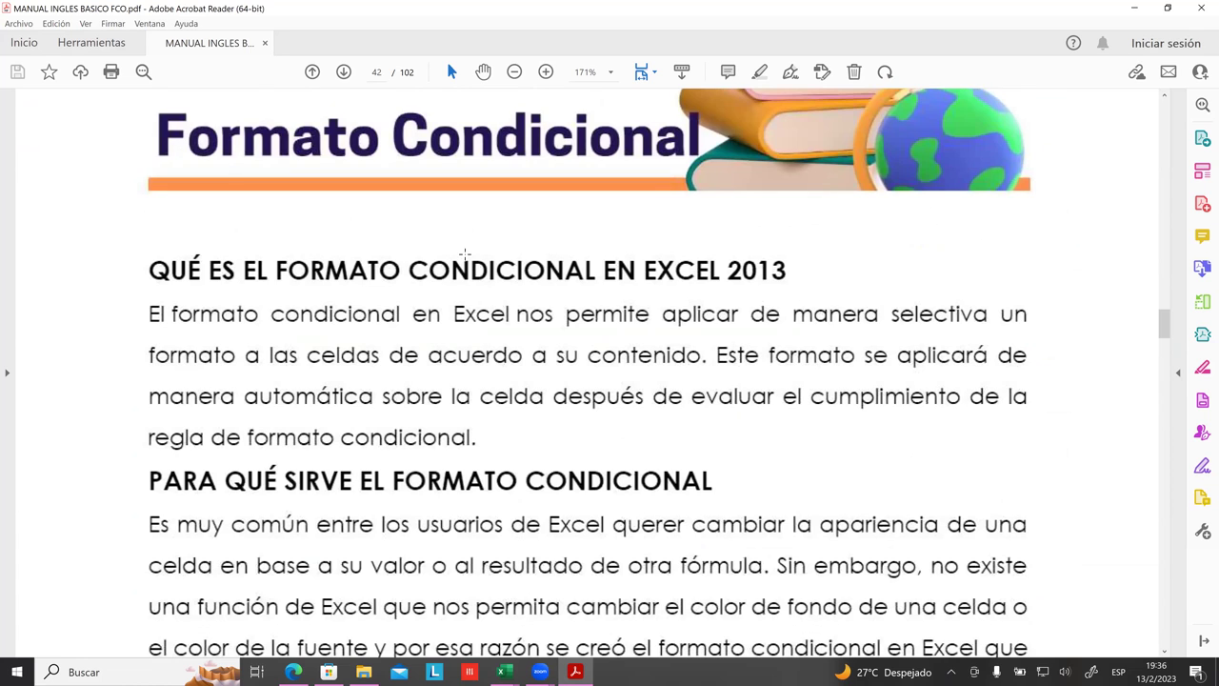
pyautogui.scroll(-1, 526, 275)
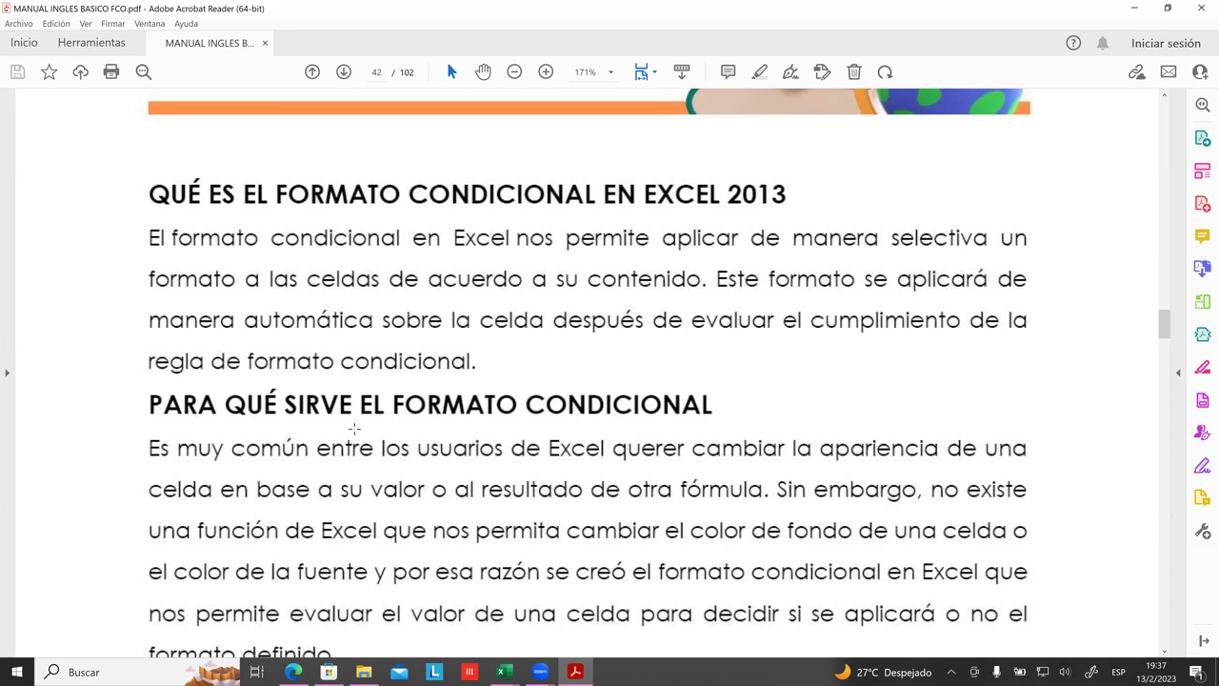
# - Scroll down to Figura 19's 'Mayor que 60' conditional formatting example table
pyautogui.scroll(-1, 355, 424)
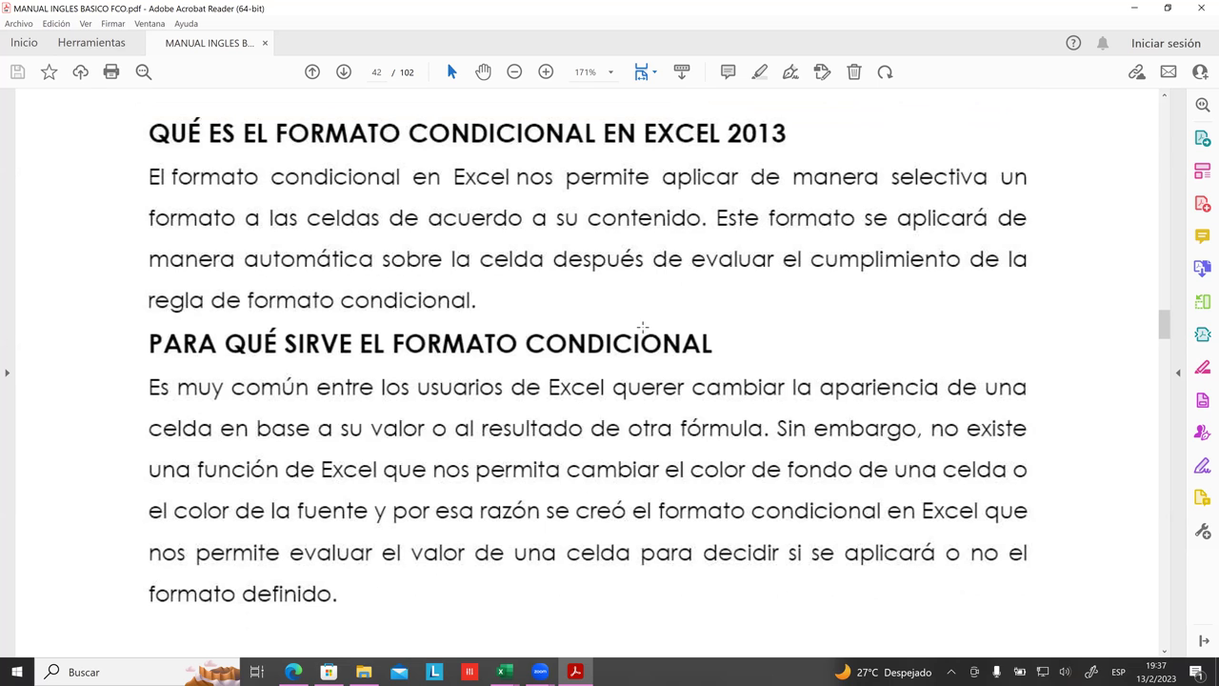
pyautogui.scroll(-1, 330, 378)
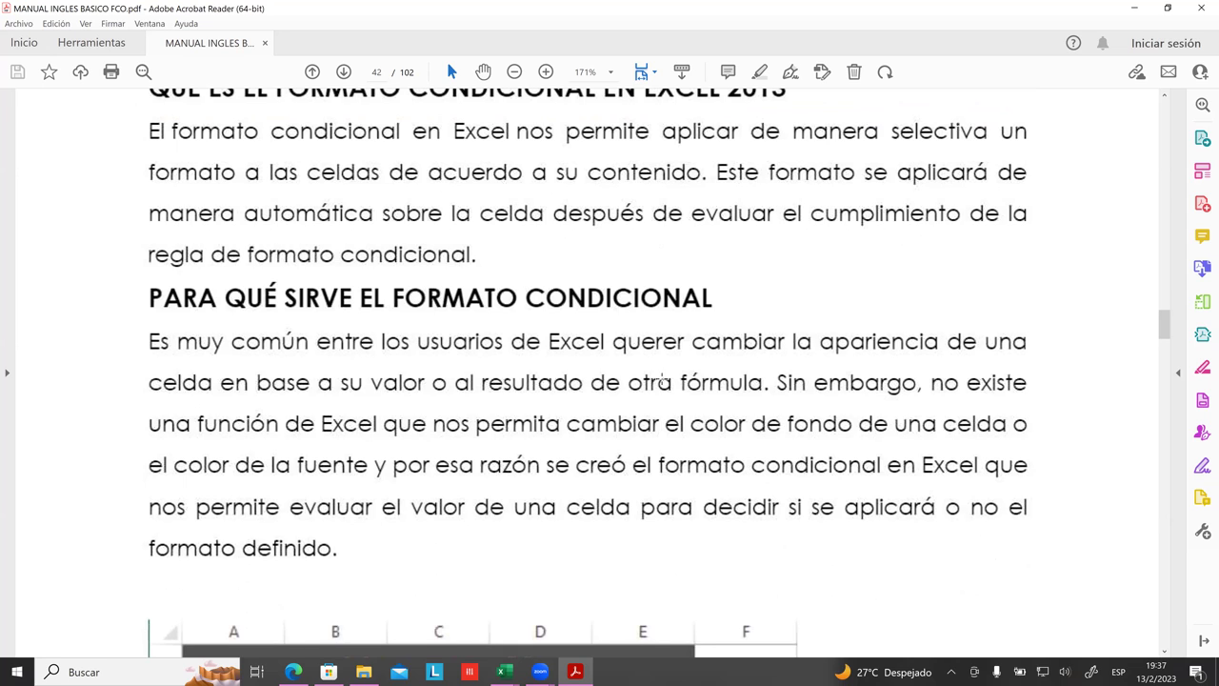
pyautogui.scroll(-1, 915, 388)
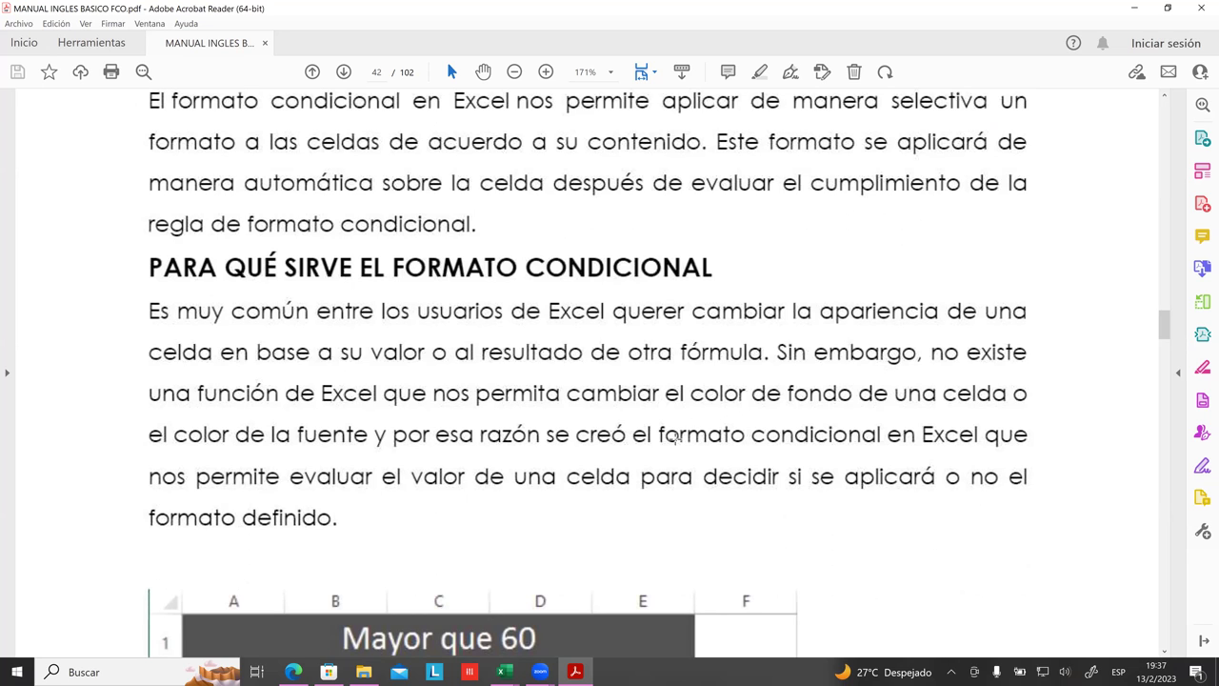
pyautogui.scroll(-1, 810, 436)
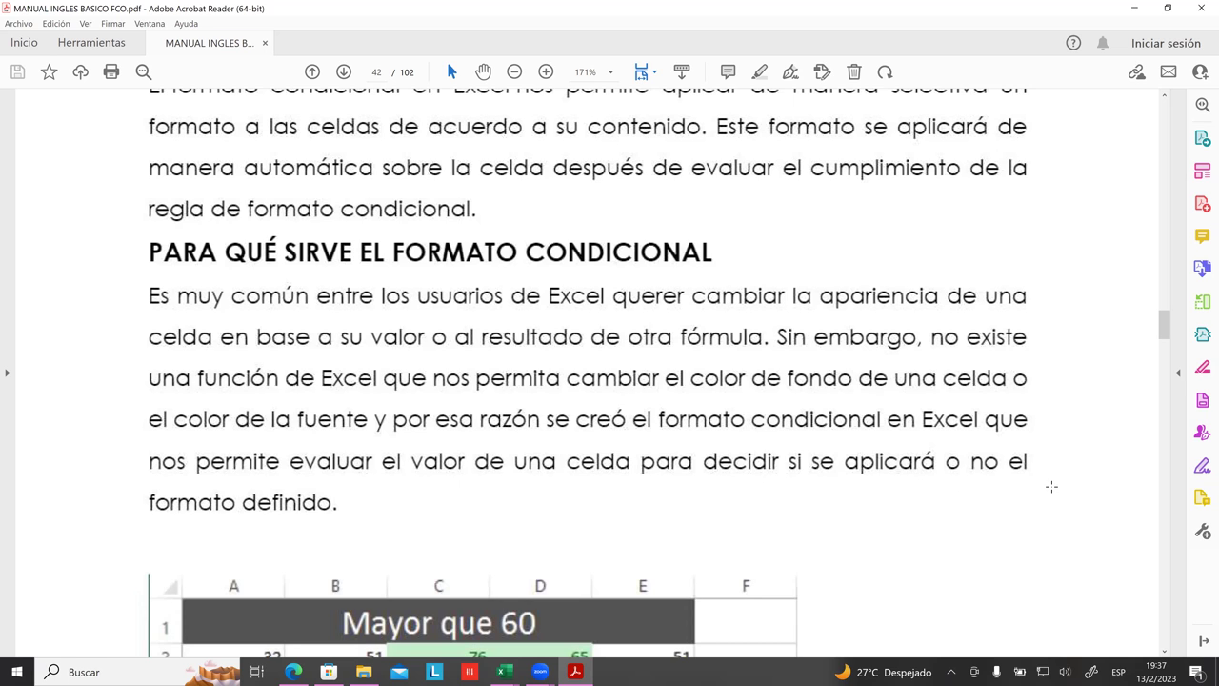
pyautogui.scroll(-2, 448, 492)
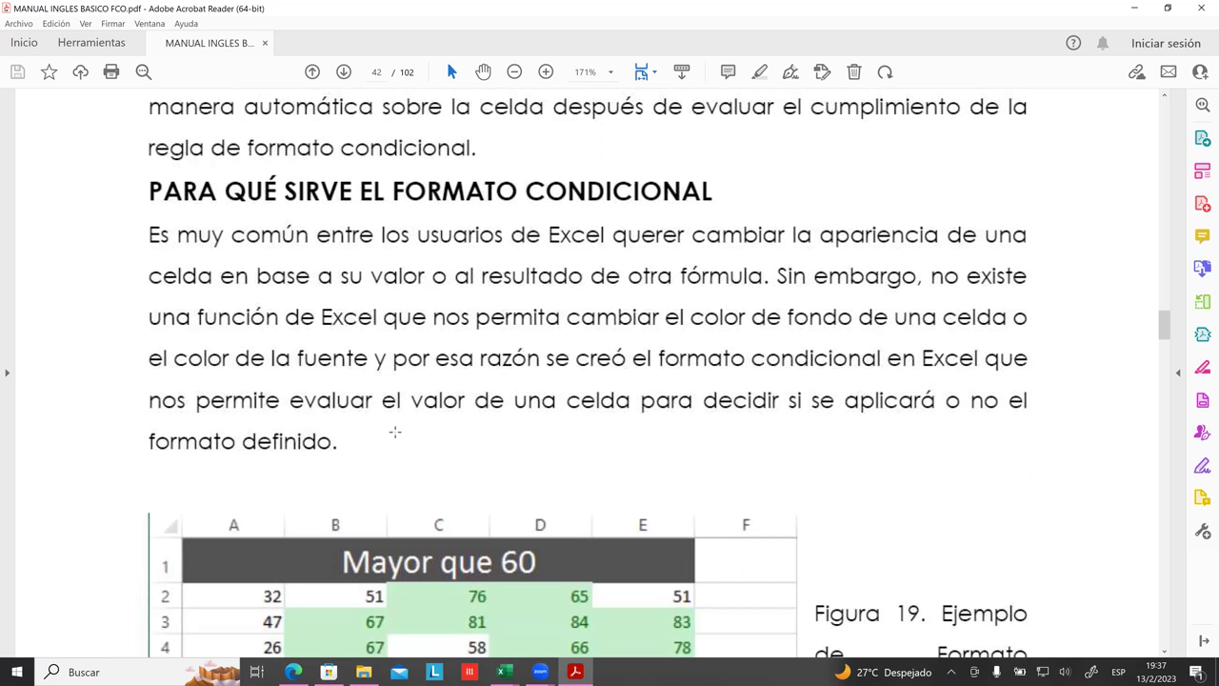
pyautogui.scroll(-3, 394, 432)
pyautogui.scroll(-2, 395, 433)
pyautogui.scroll(-2, 393, 447)
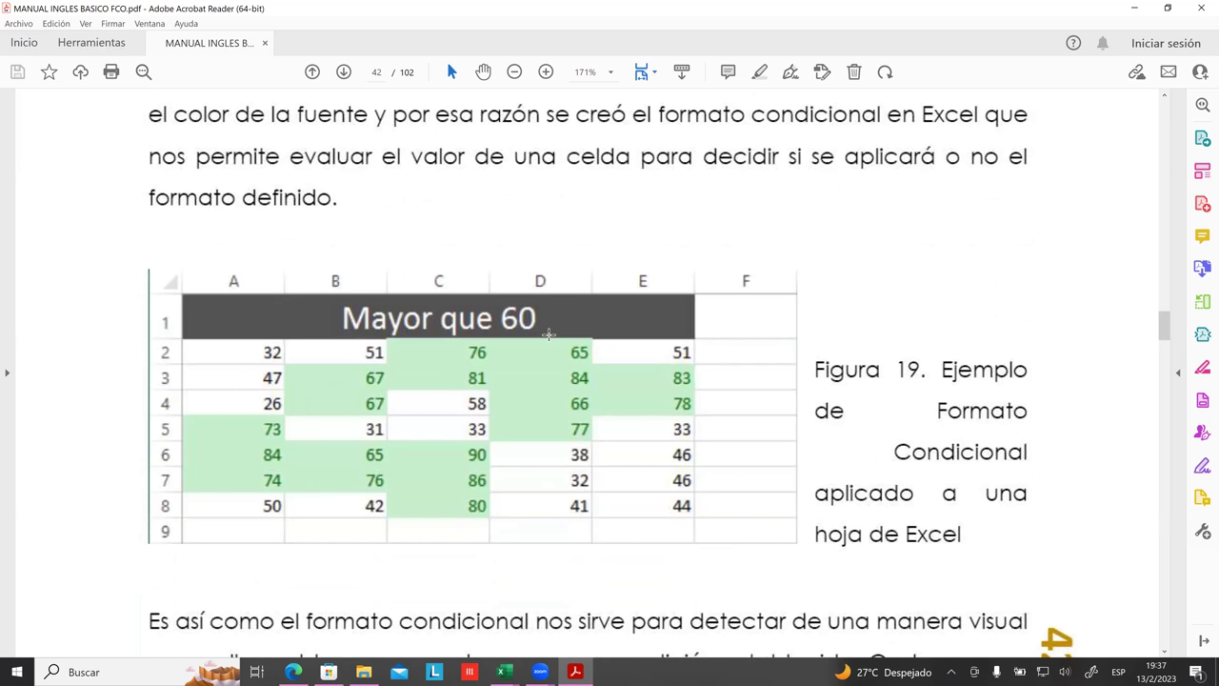
# - Scroll to page 43's 'Reglas de formato condicional' section, then show the Excel window previews
pyautogui.scroll(-1, 430, 389)
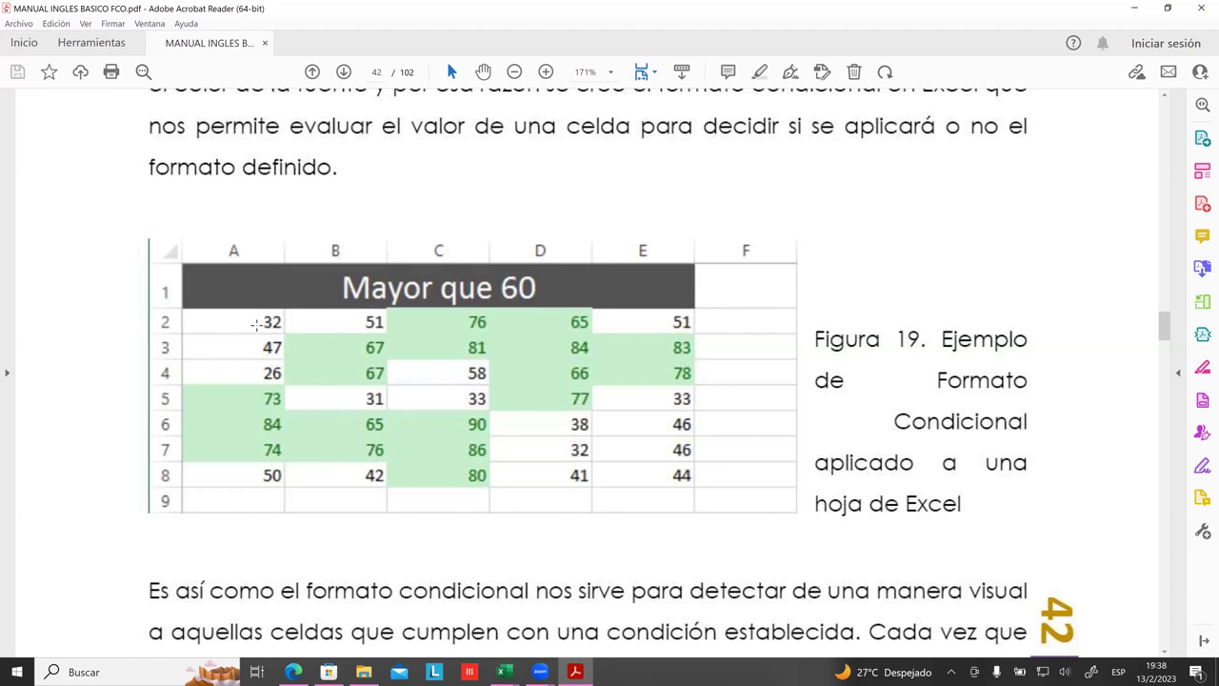
pyautogui.scroll(-1, 409, 354)
pyautogui.scroll(-4, 409, 353)
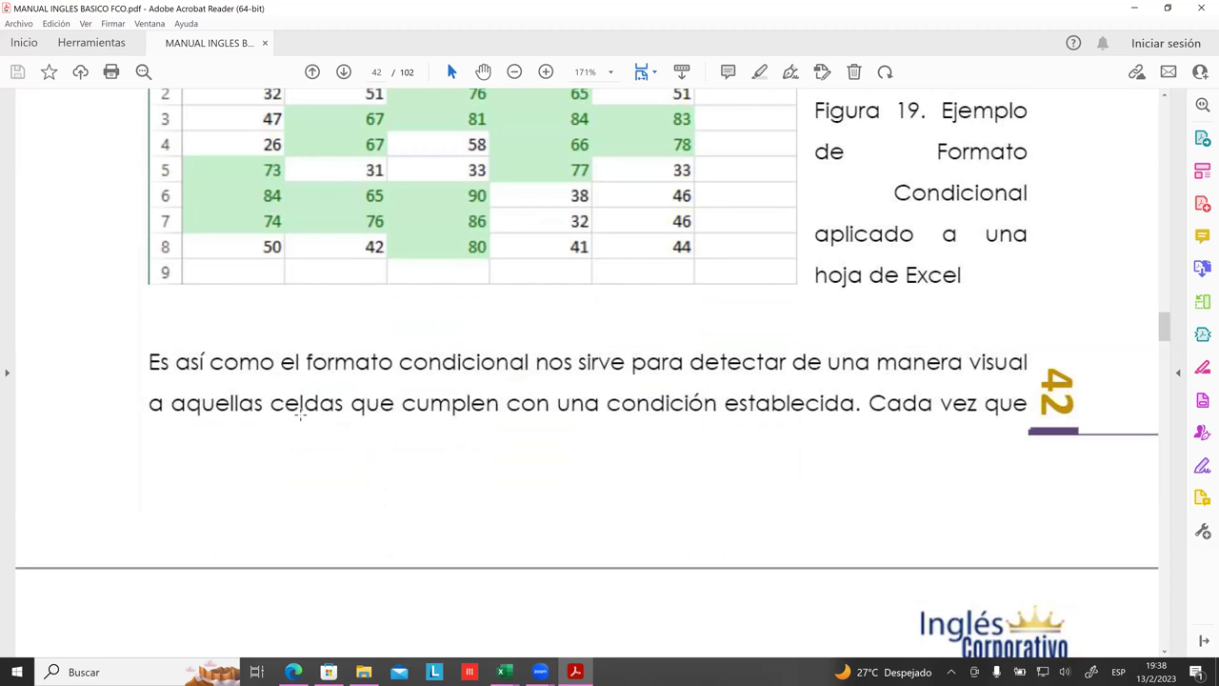
pyautogui.scroll(-1, 488, 416)
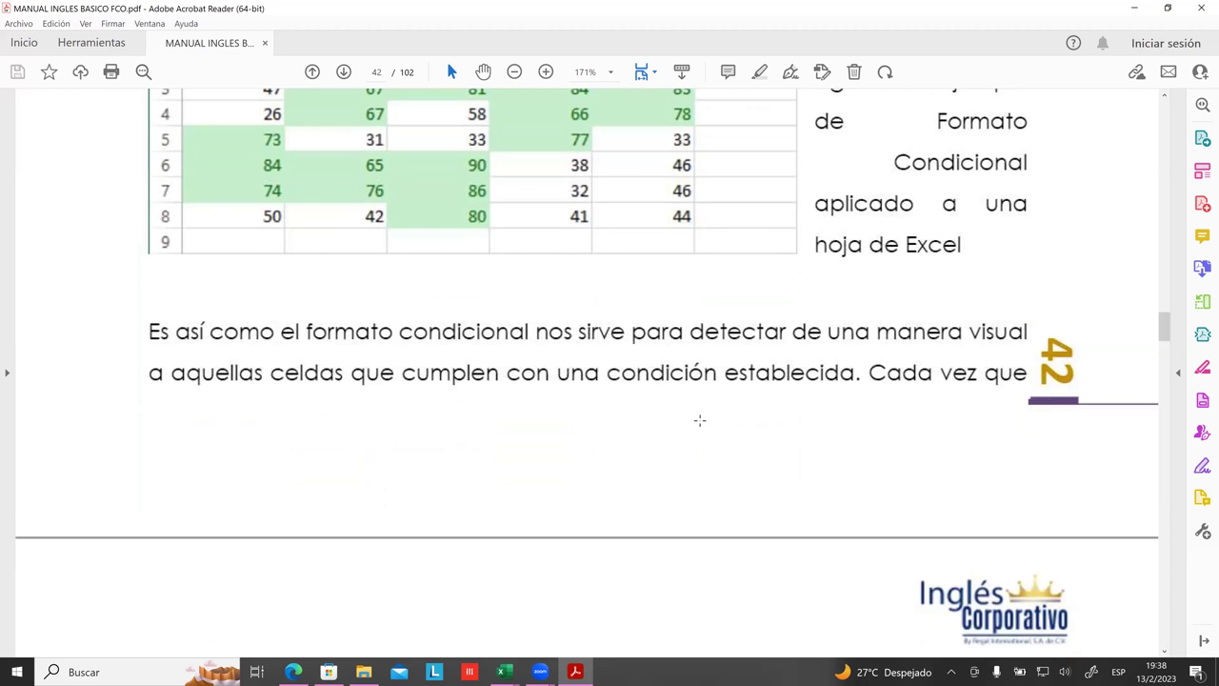
pyautogui.scroll(-3, 800, 369)
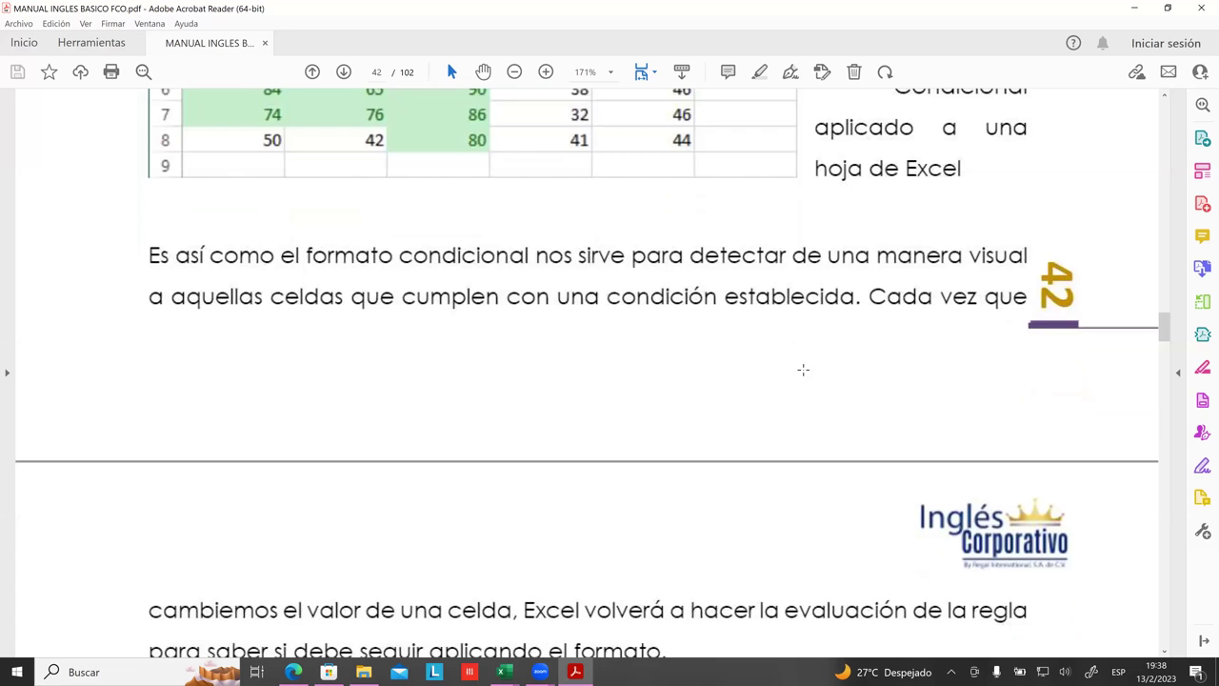
pyautogui.scroll(-3, 740, 411)
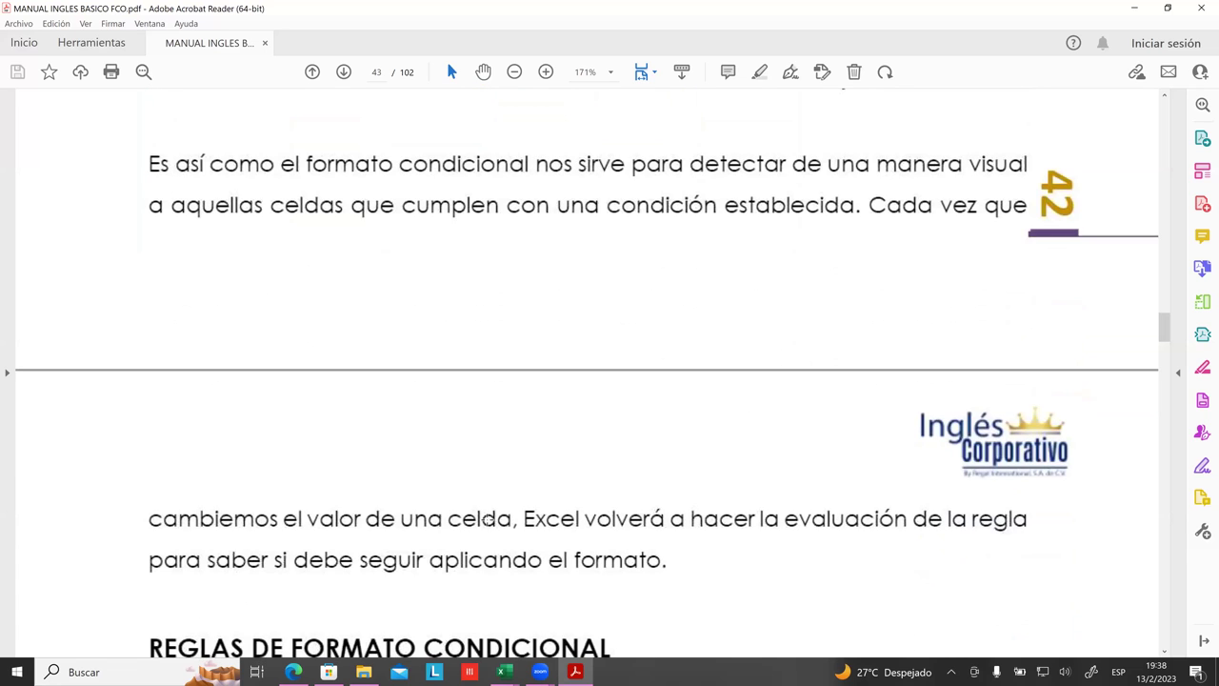
pyautogui.scroll(-1, 529, 509)
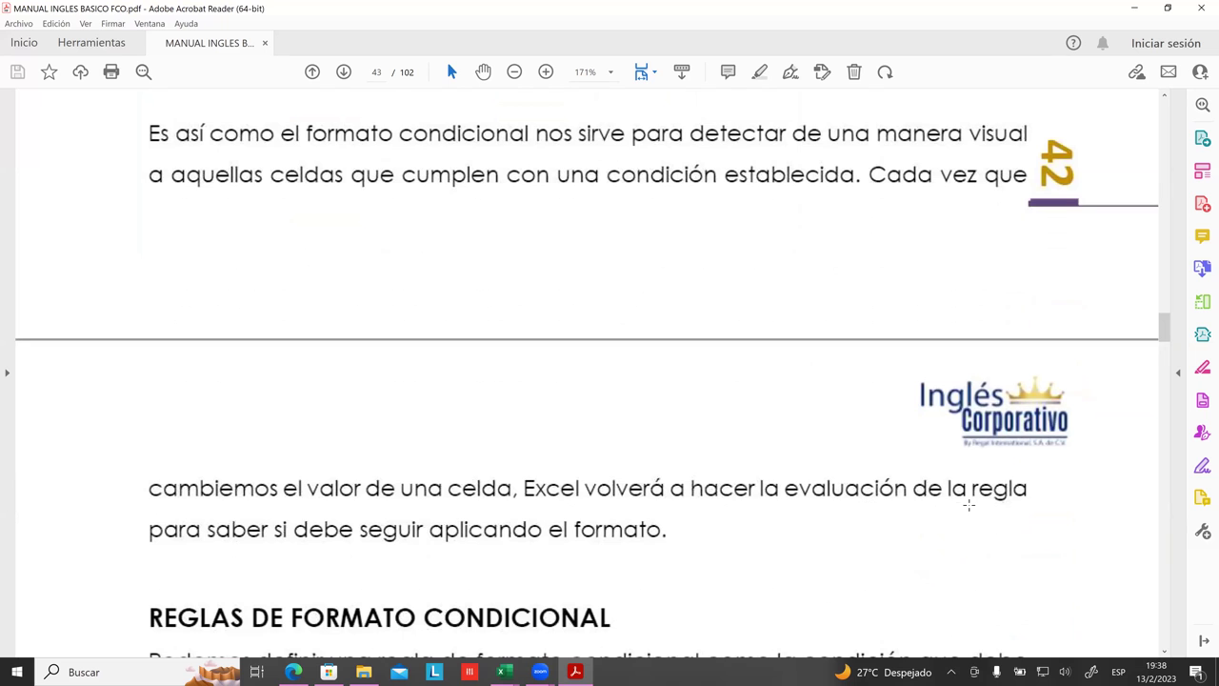
pyautogui.scroll(-3, 714, 487)
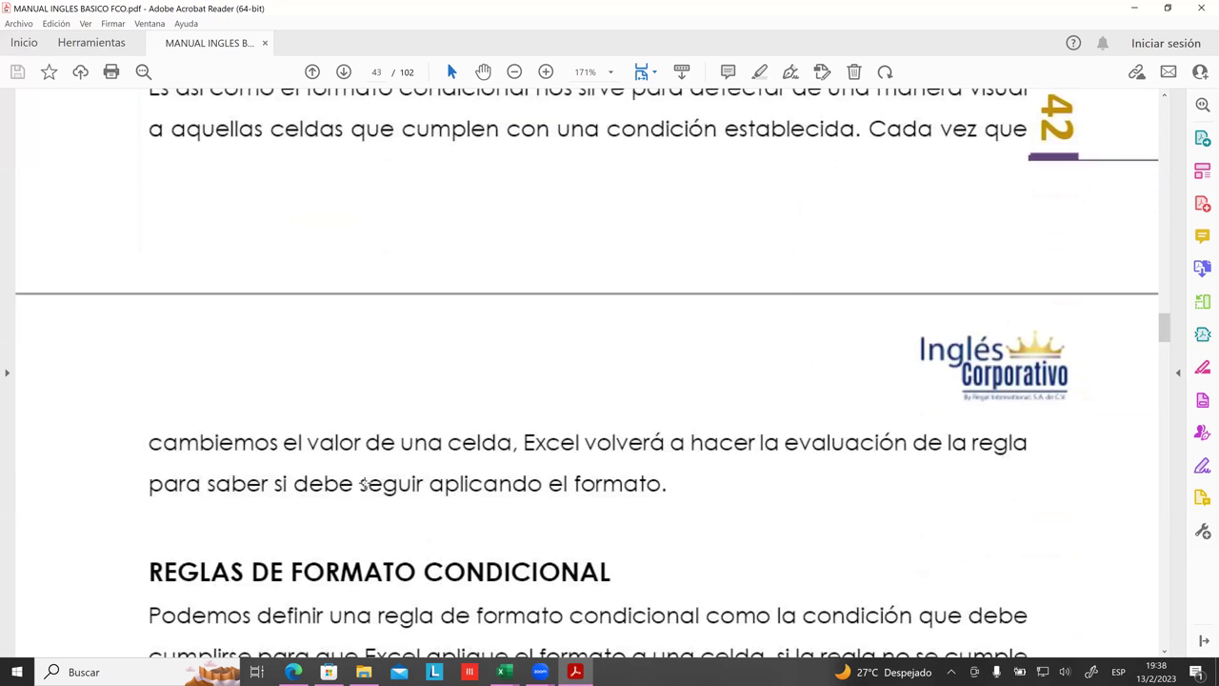
pyautogui.scroll(-1, 648, 502)
pyautogui.scroll(-10, 649, 502)
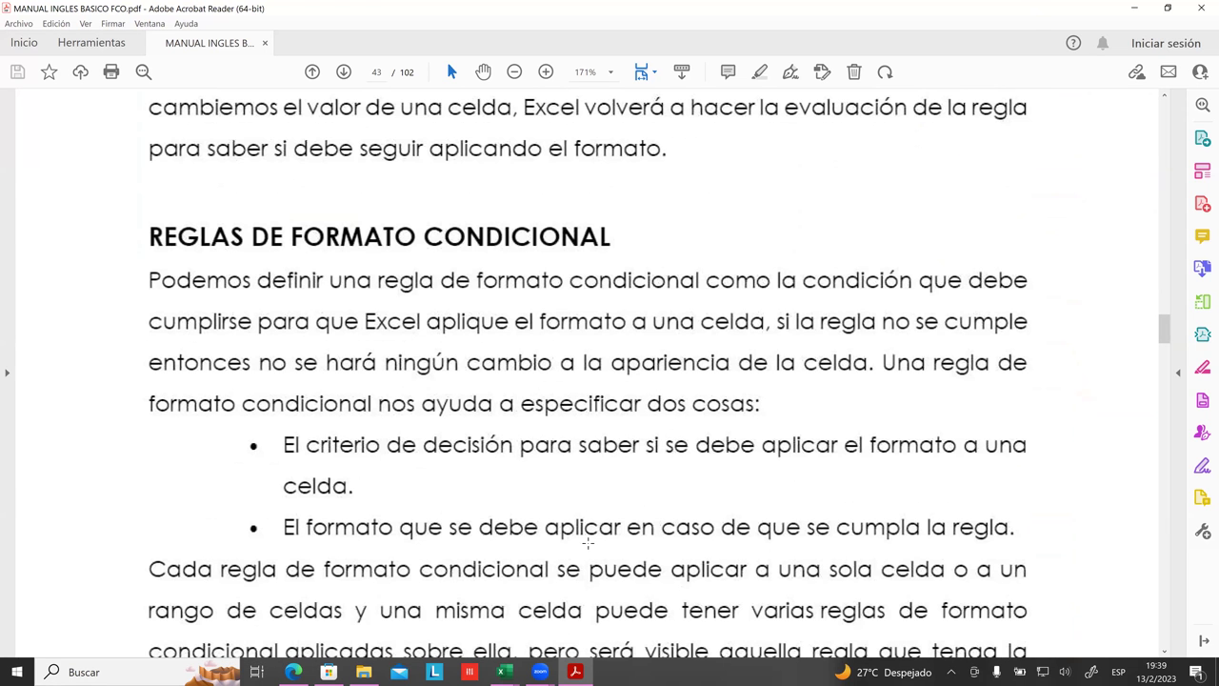
pyautogui.click(508, 672)
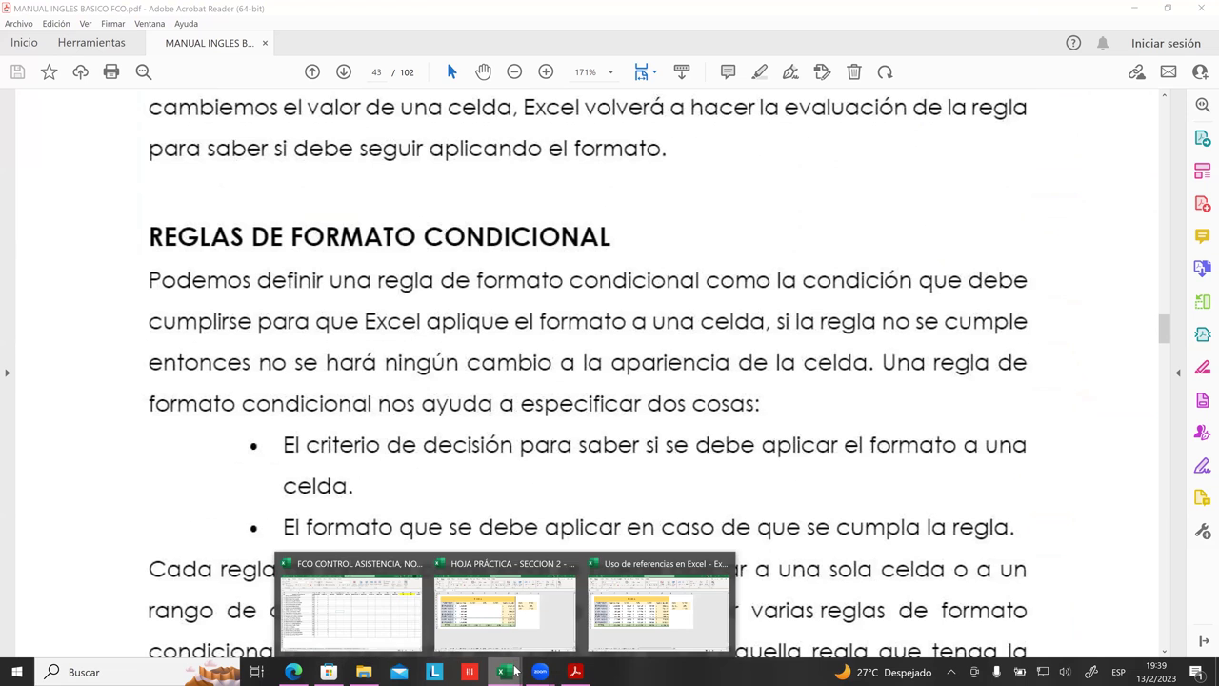
# - Bring the Uso de referencias en Excel workbook to the front
pyautogui.click(497, 648)
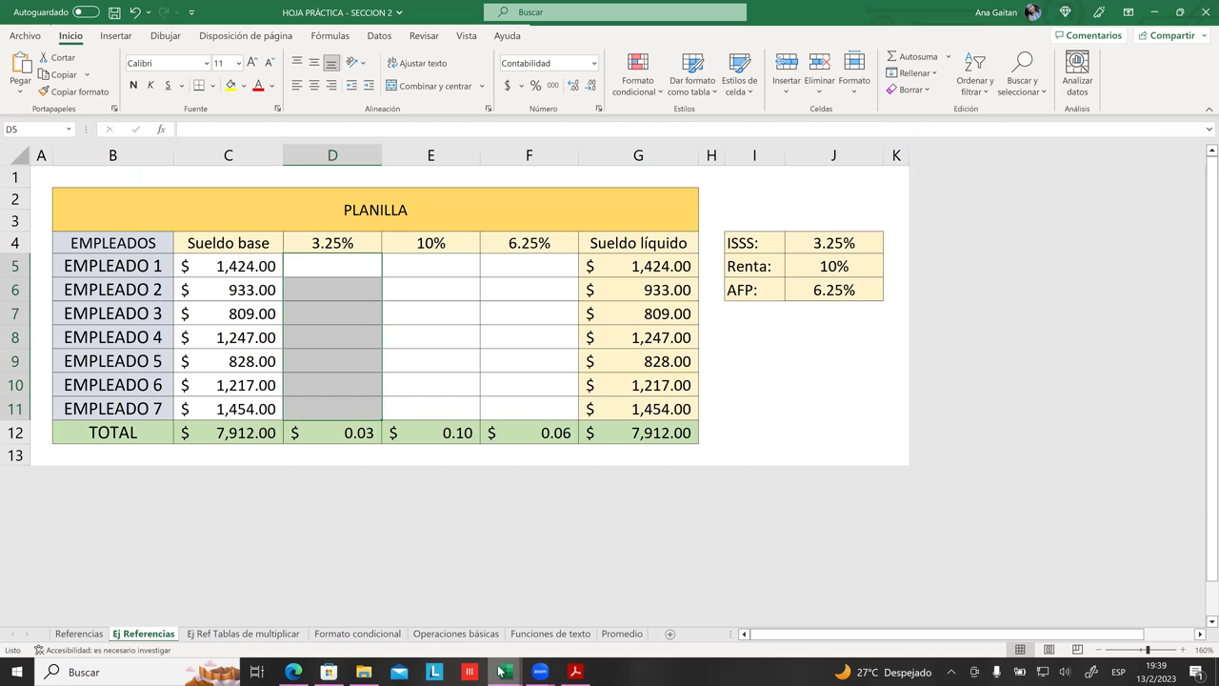
pyautogui.click(505, 671)
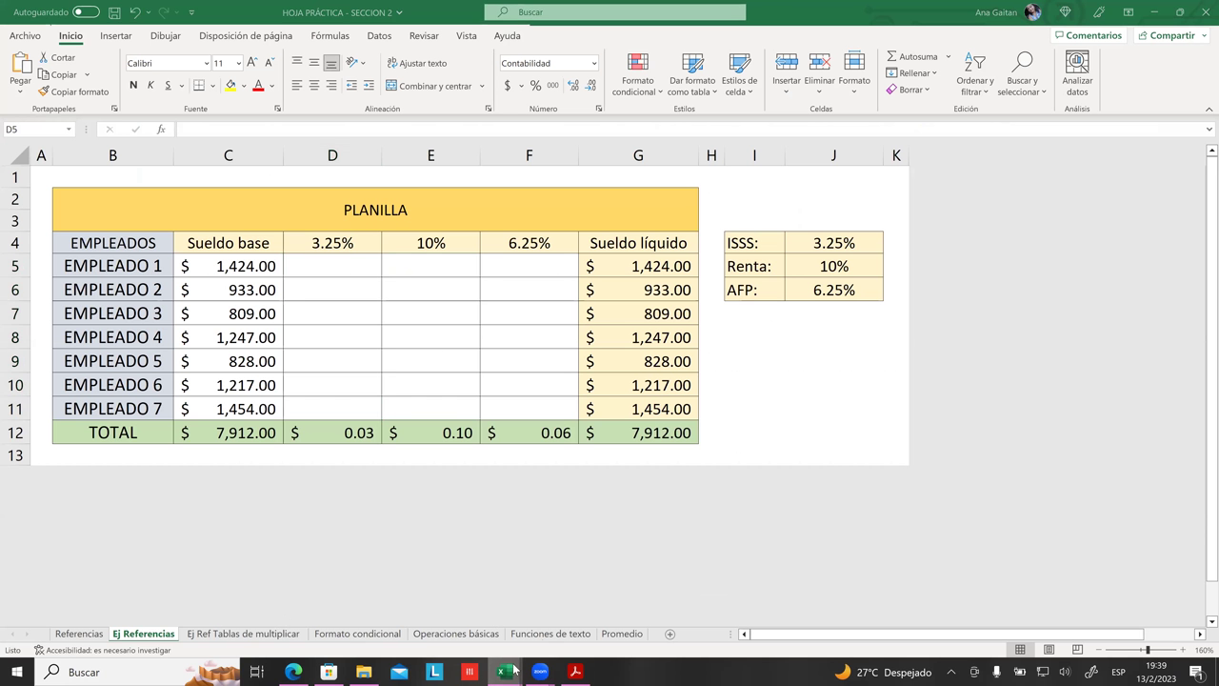
pyautogui.click(641, 604)
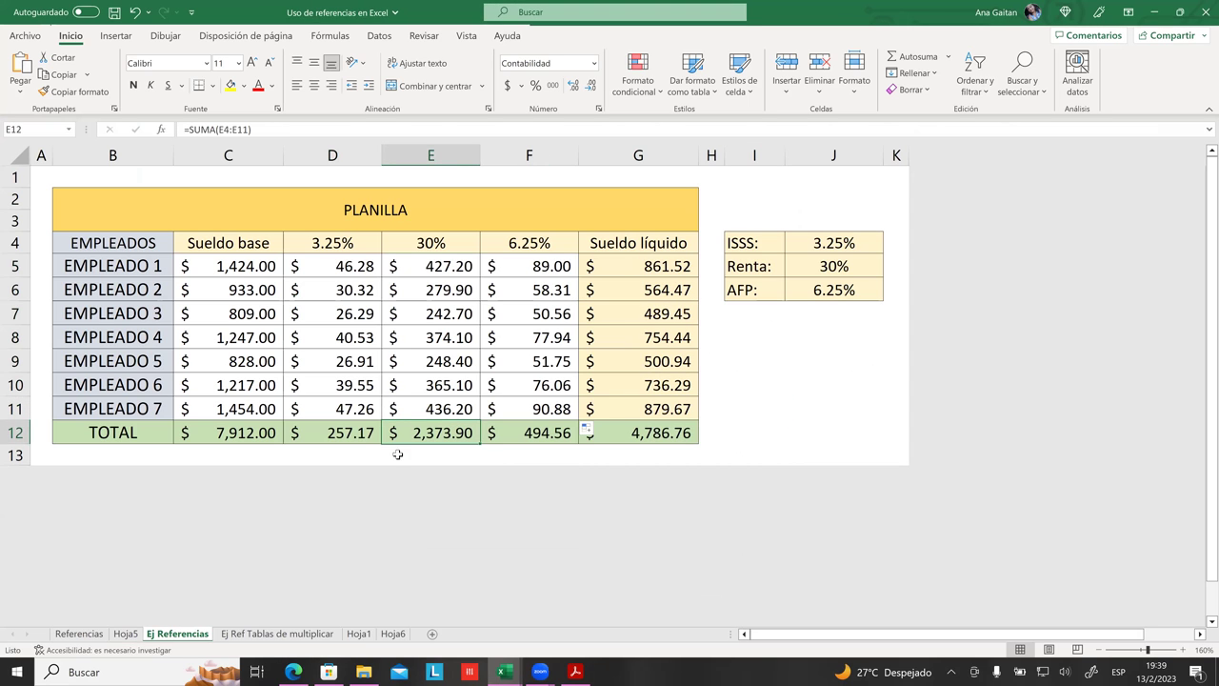
# - Check the formulas in D8, G6 and E8, then select the Sueldo base amounts C5:C11
pyautogui.click(349, 243)
pyautogui.click(376, 334)
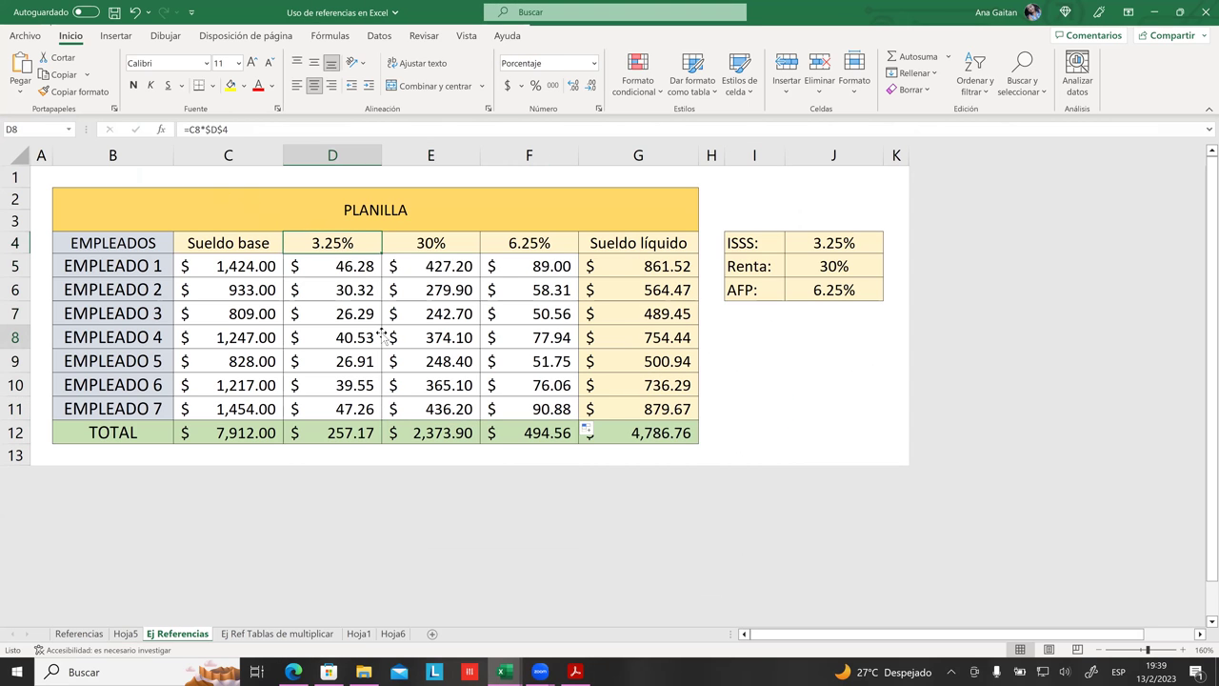
pyautogui.click(282, 462)
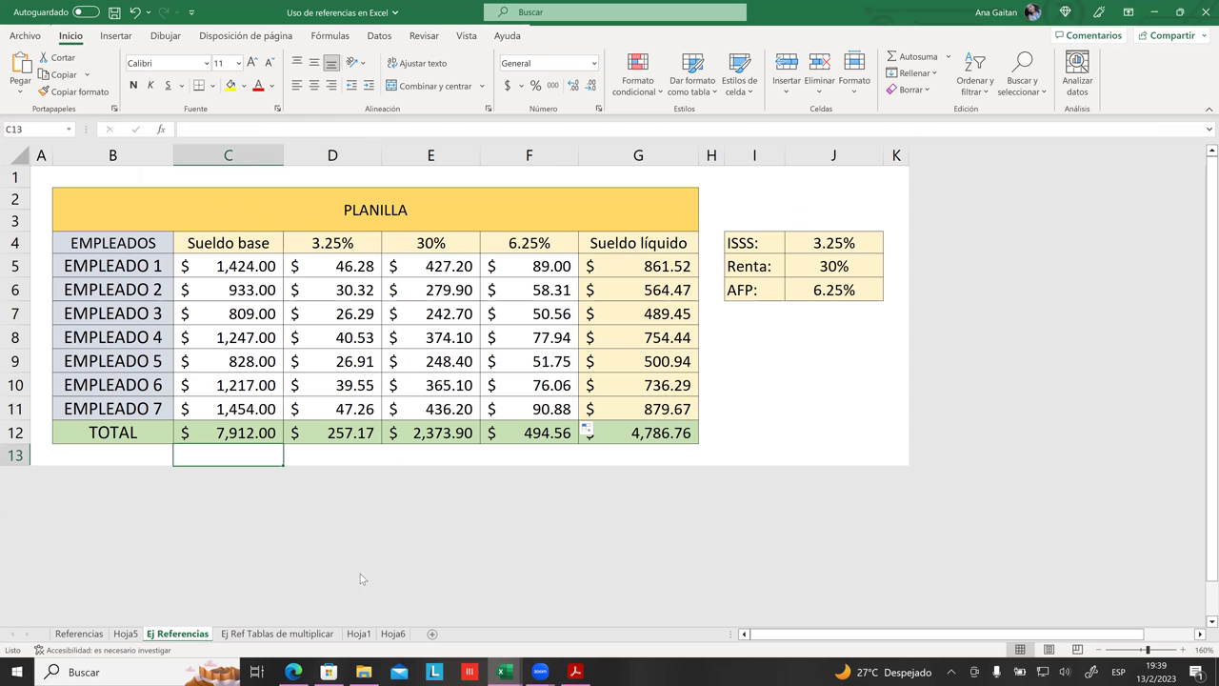
pyautogui.click(280, 327)
pyautogui.scroll(-1, 324, 333)
pyautogui.scroll(1, 362, 343)
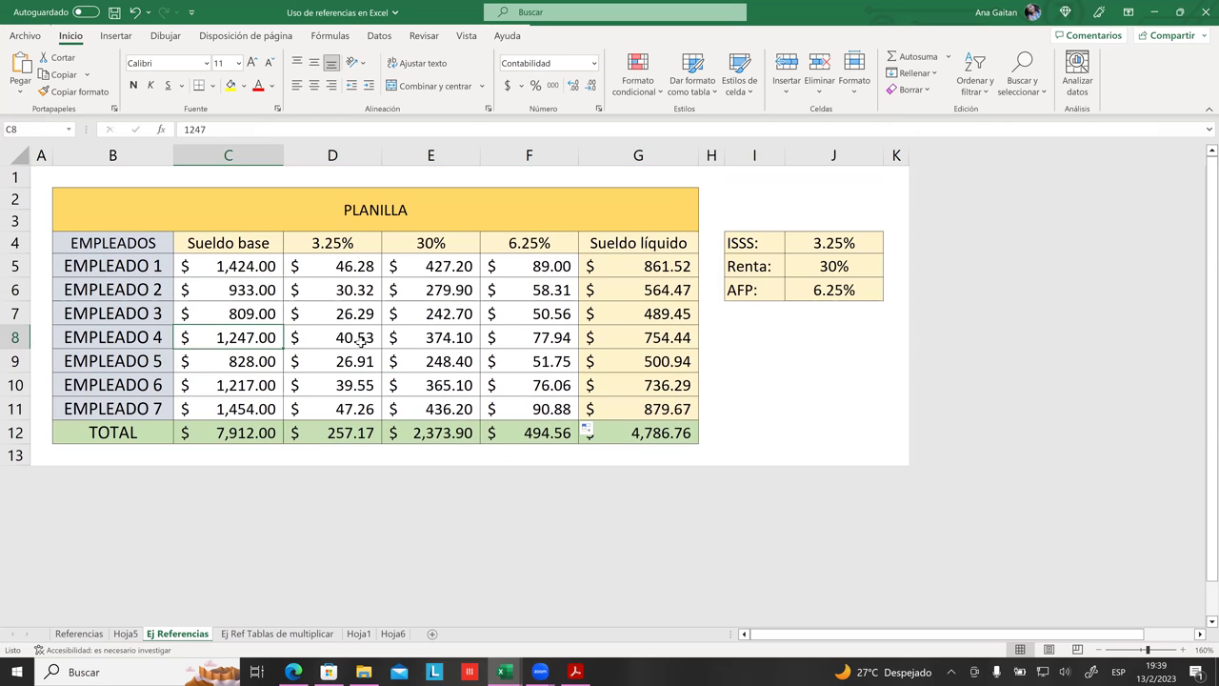
pyautogui.keyDown('ctrl'); pyautogui.scroll(1, 388, 350); pyautogui.keyUp('ctrl')
pyautogui.keyDown('ctrl'); pyautogui.scroll(1, 391, 352); pyautogui.keyUp('ctrl')
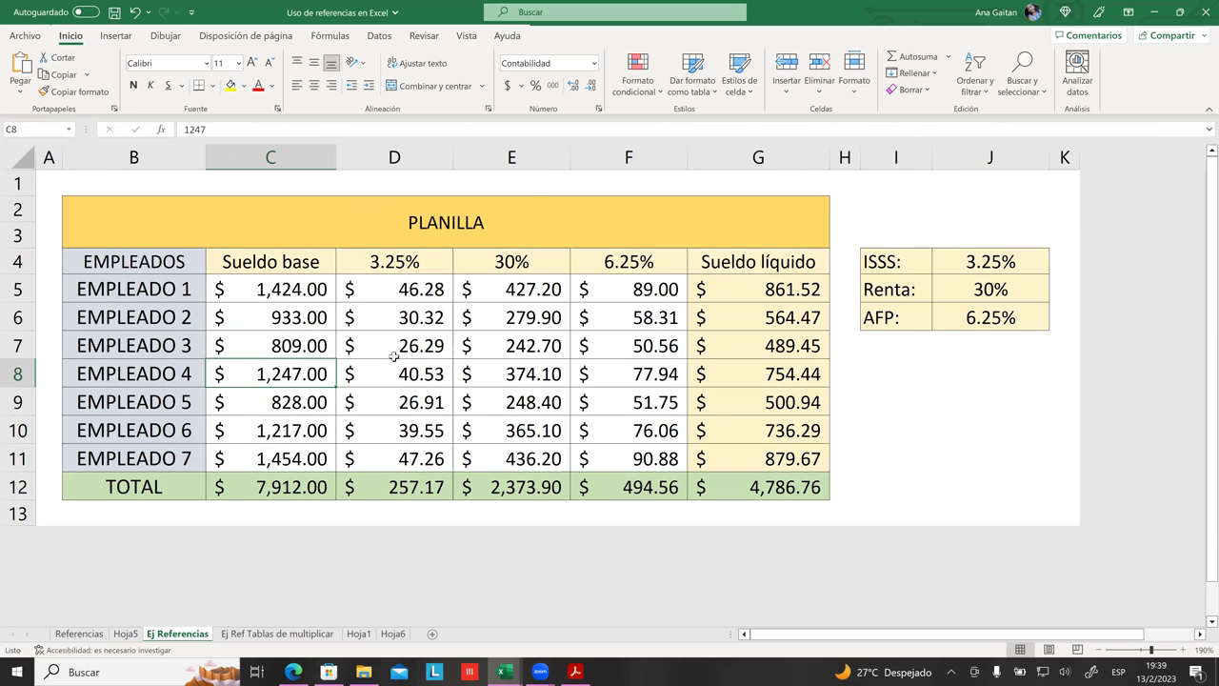
pyautogui.click(722, 315)
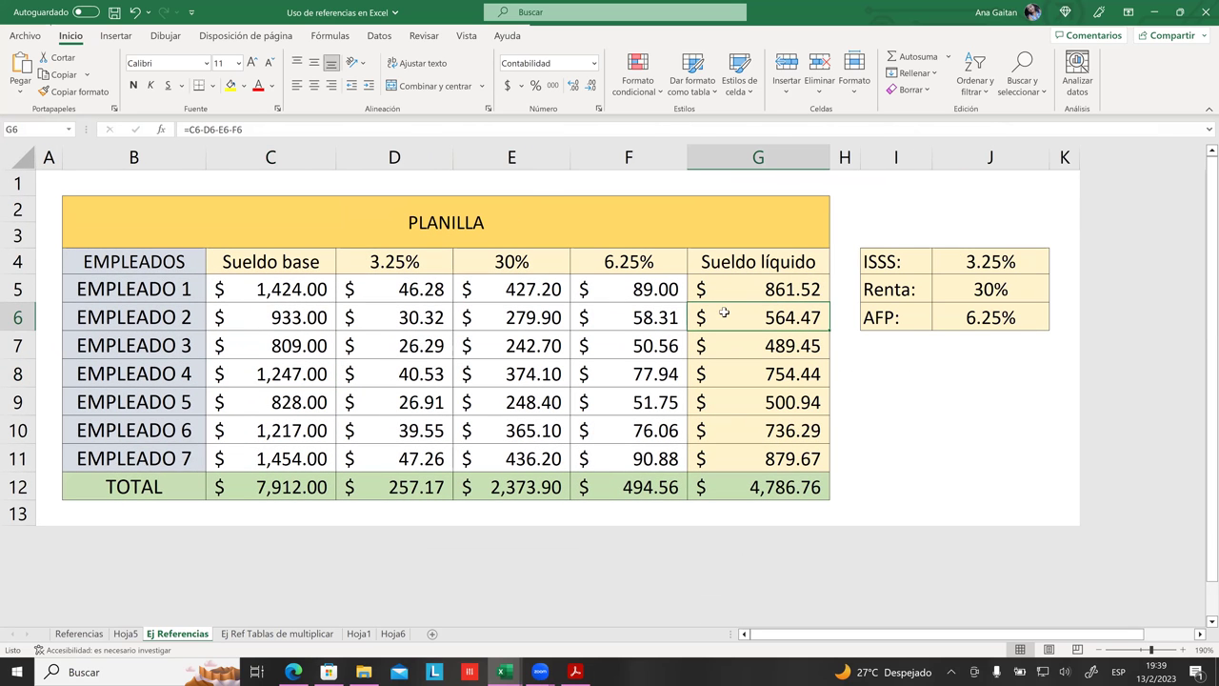
pyautogui.click(475, 362)
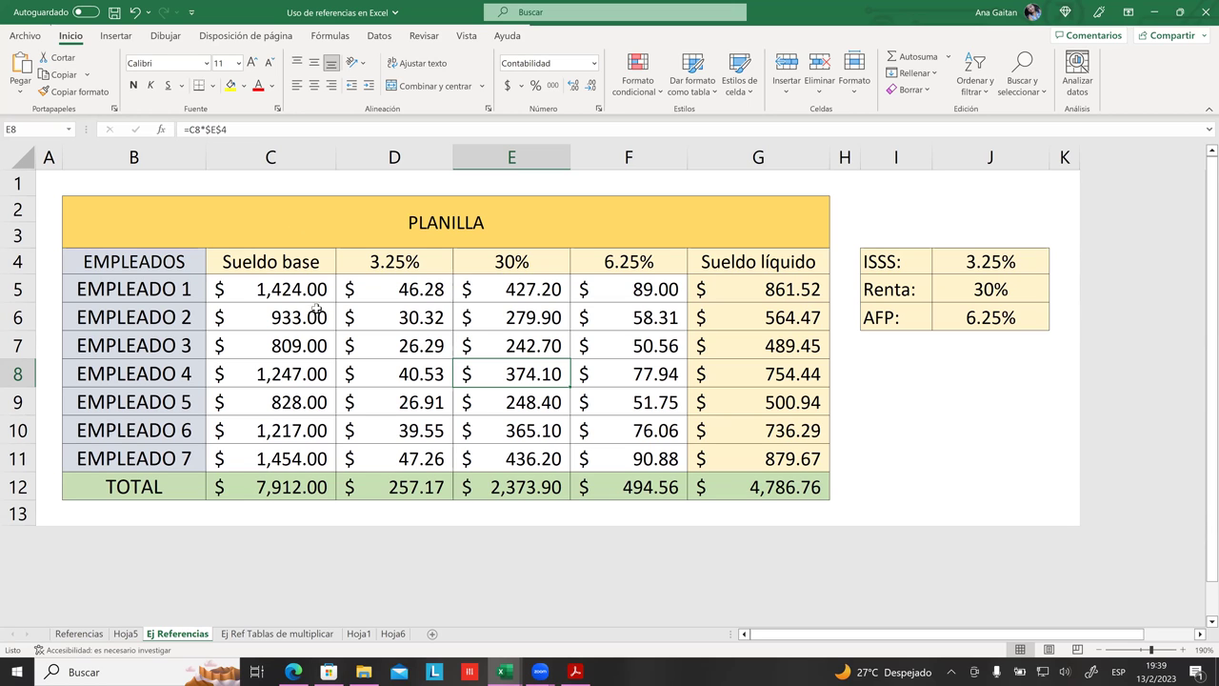
pyautogui.moveTo(286, 290); pyautogui.dragTo(266, 453)
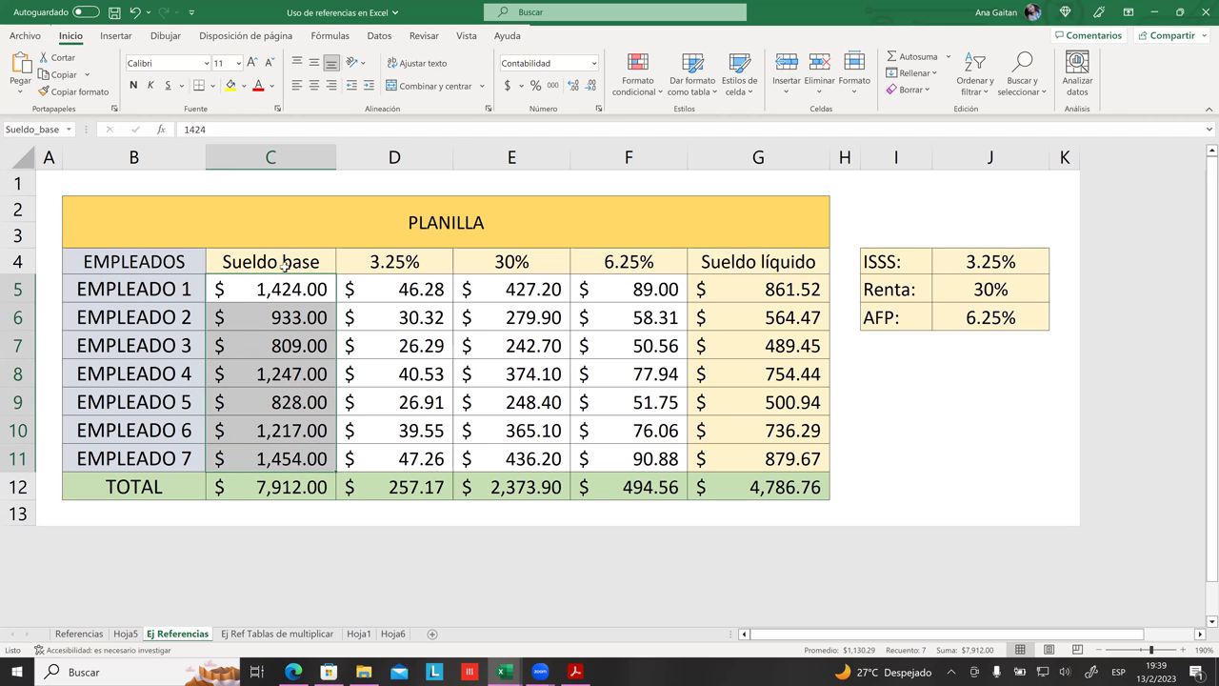
# - Give C5:C11 orange Todos los bordes borders on every side
pyautogui.click(213, 86)
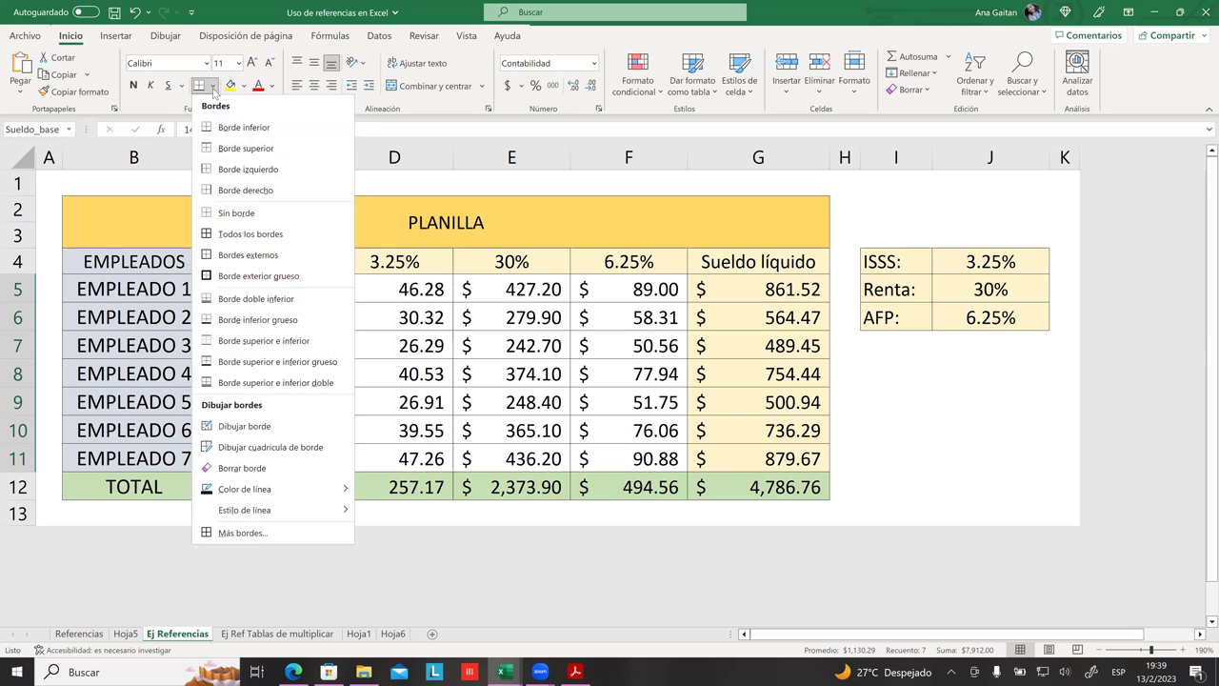
pyautogui.click(244, 168)
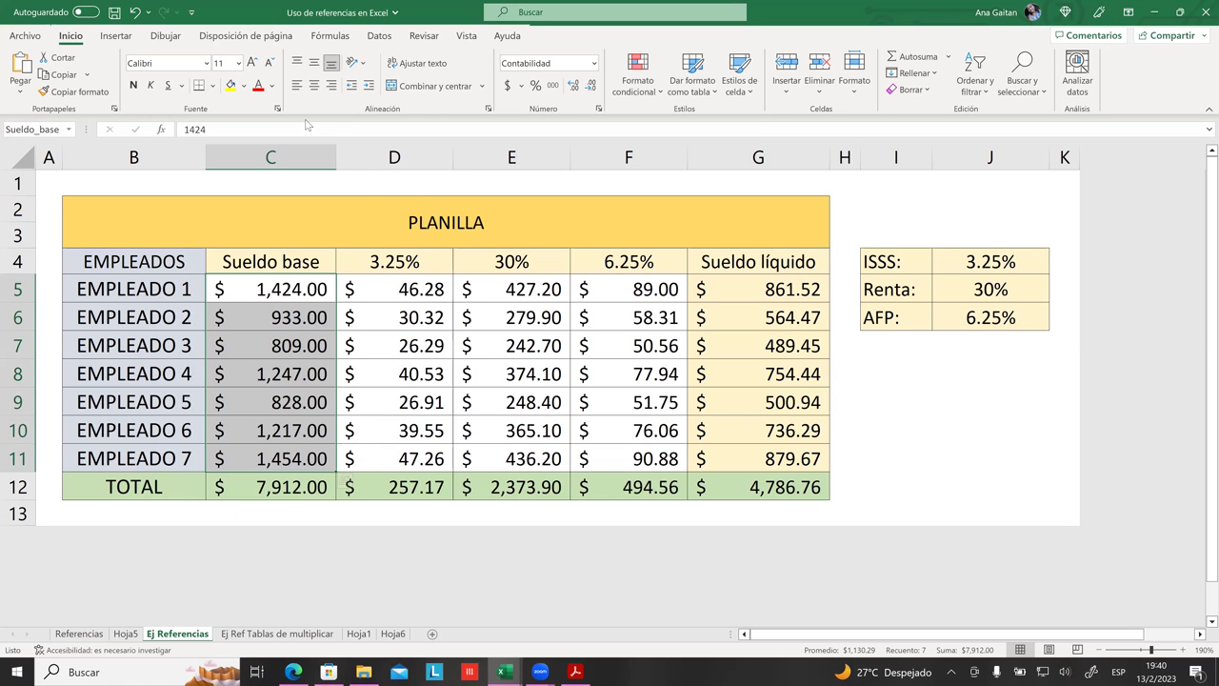
pyautogui.click(212, 87)
pyautogui.moveTo(252, 493)
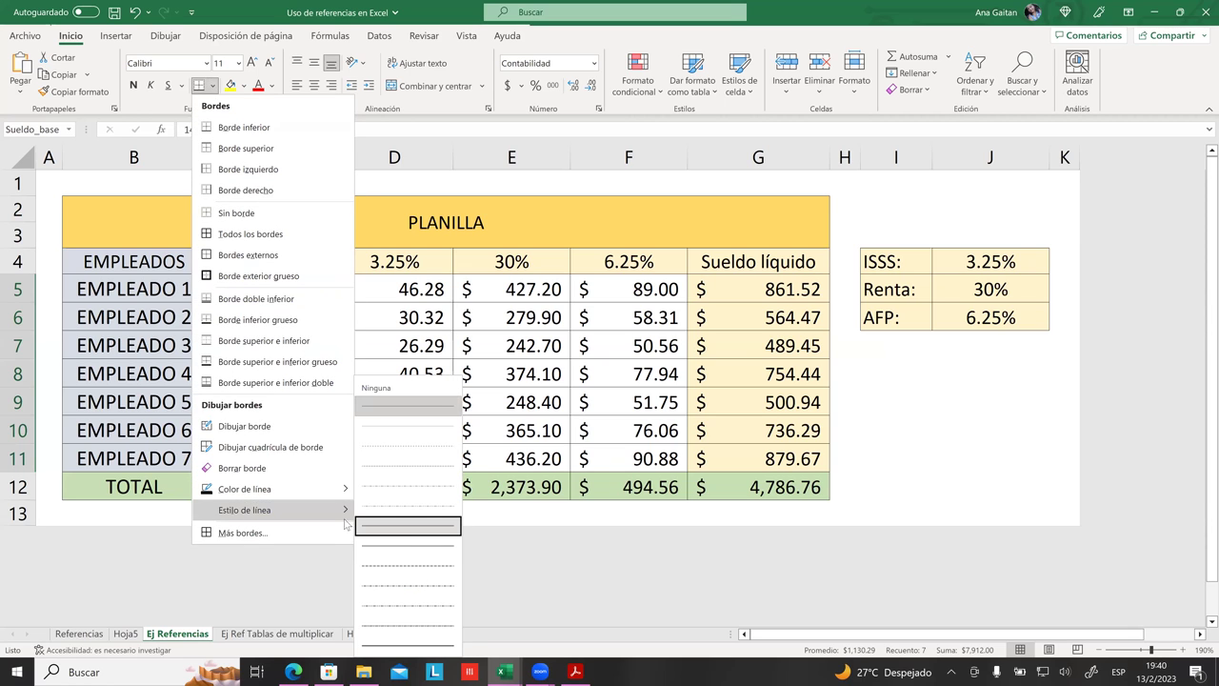
pyautogui.moveTo(312, 491)
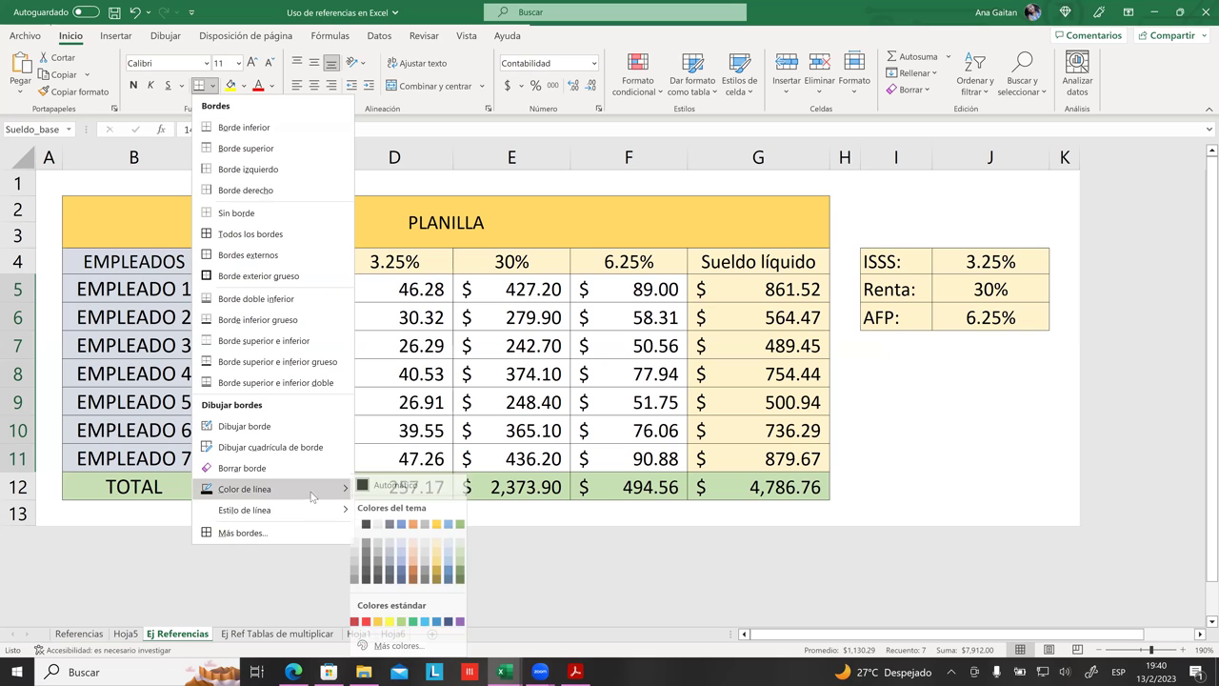
pyautogui.click(422, 572)
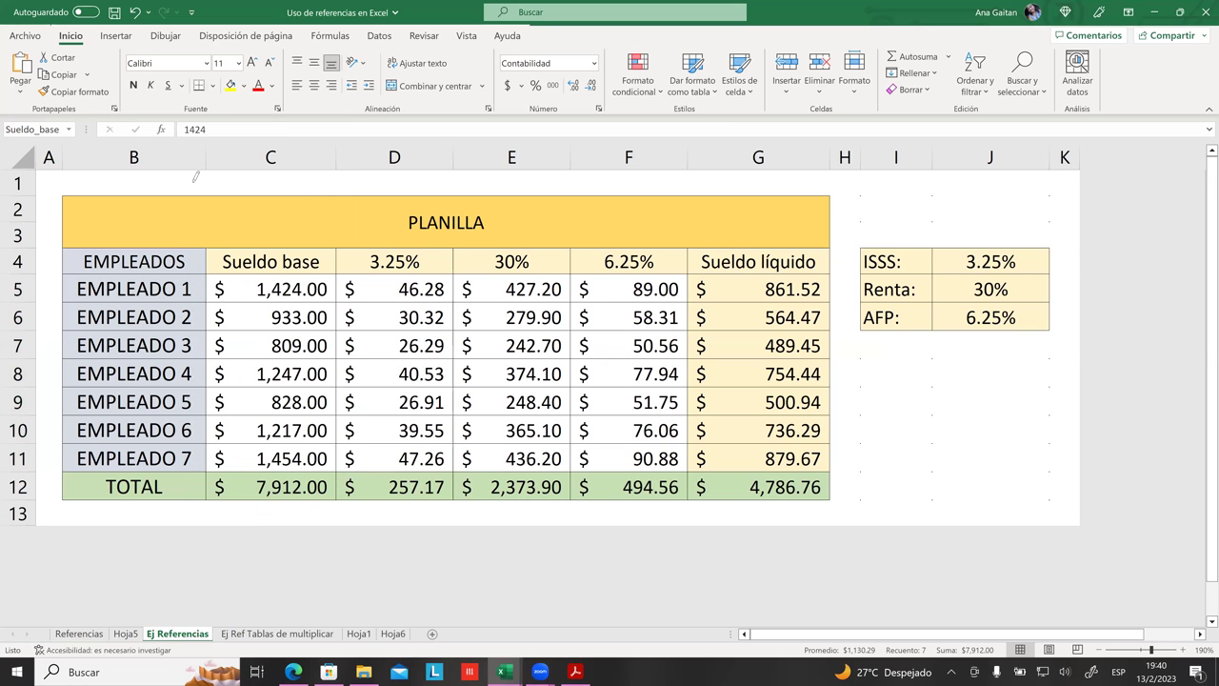
pyautogui.click(213, 86)
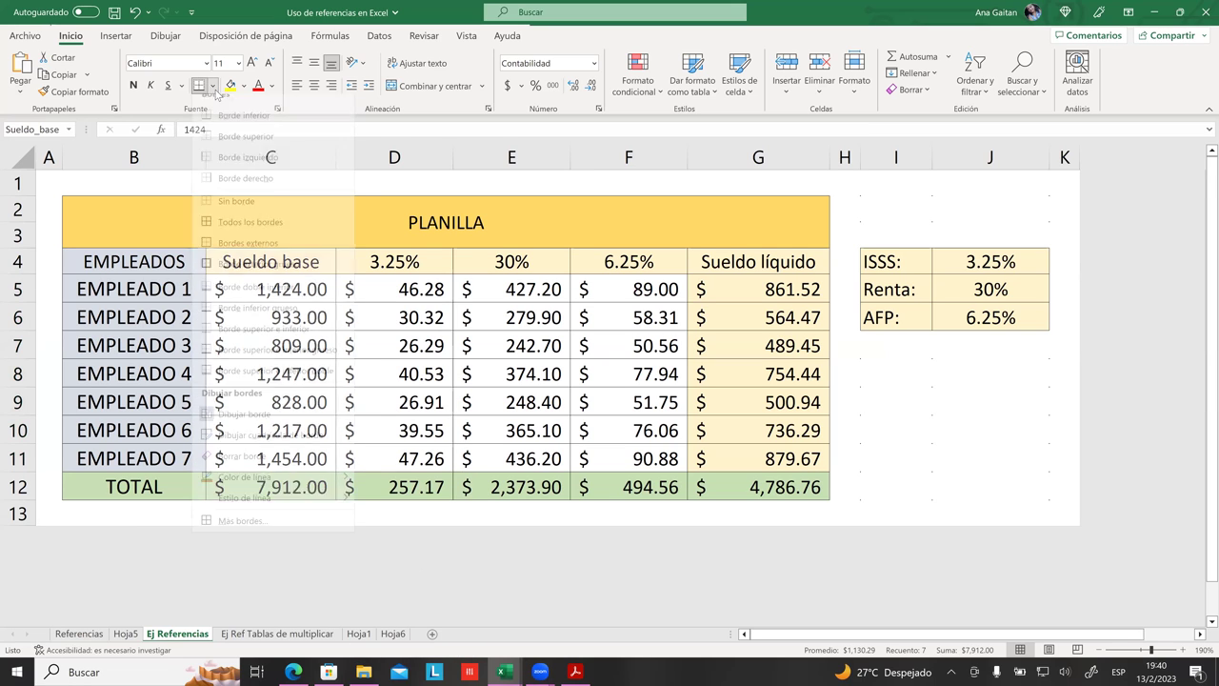
pyautogui.click(233, 250)
pyautogui.moveTo(238, 286); pyautogui.dragTo(256, 460)
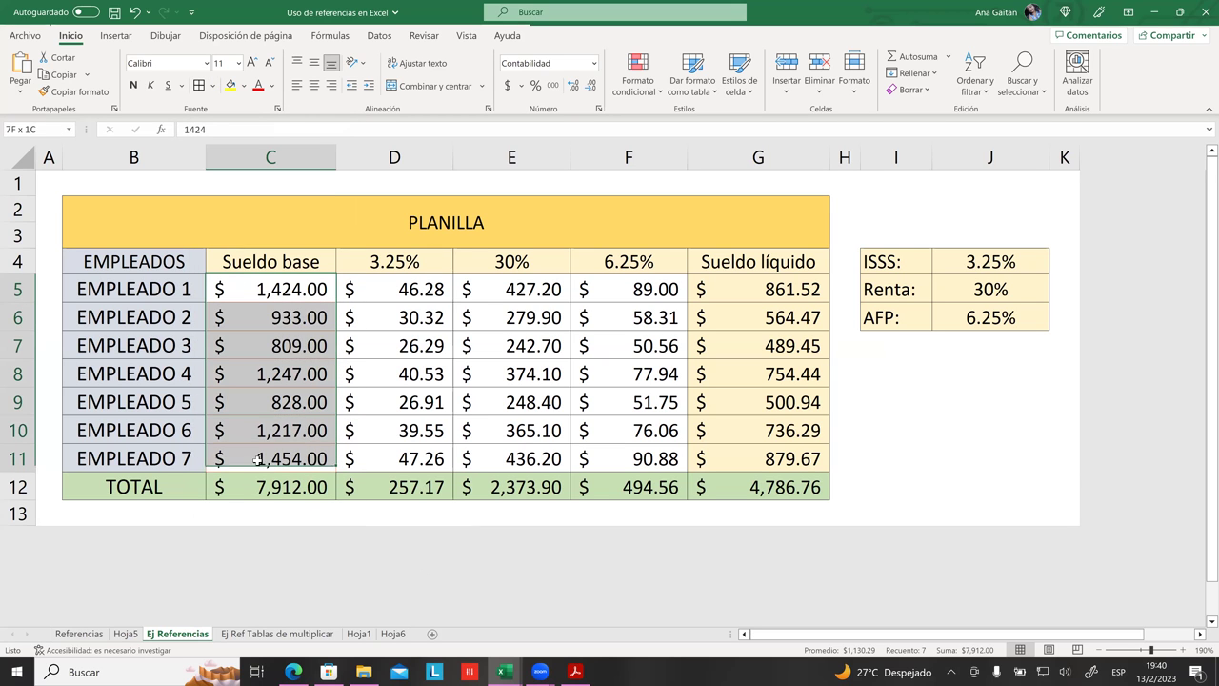
pyautogui.click(435, 452)
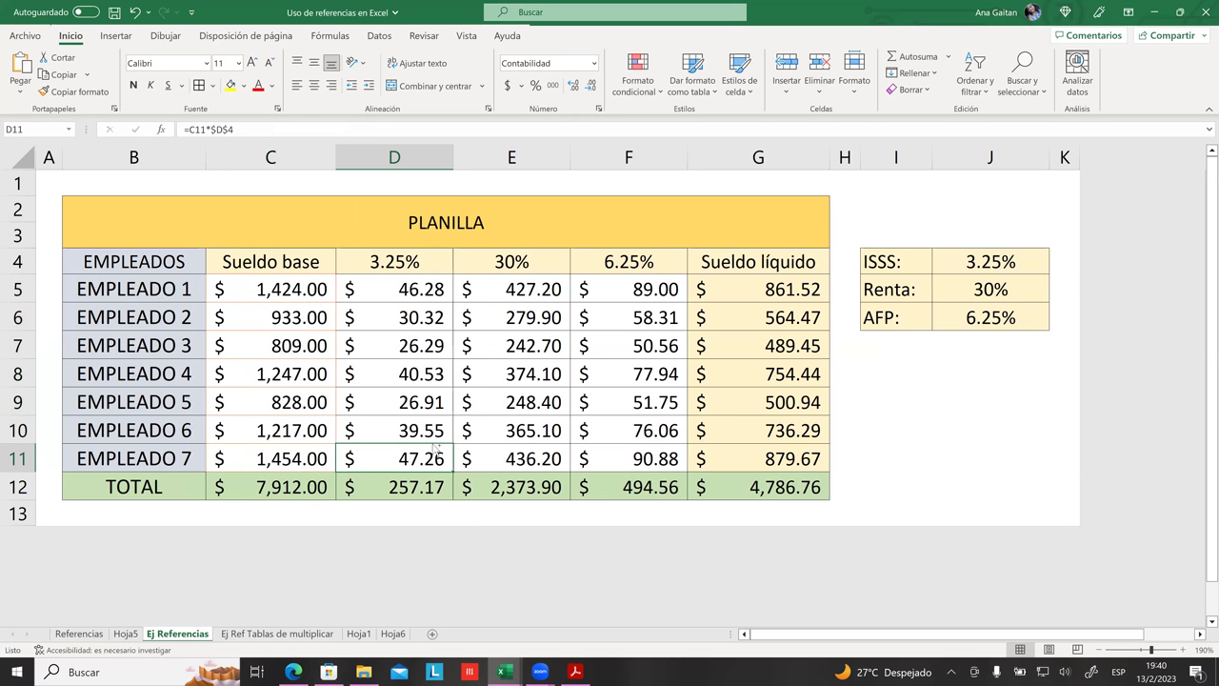
pyautogui.keyDown('ctrl'); pyautogui.scroll(1, 430, 446); pyautogui.keyUp('ctrl')
pyautogui.keyDown('ctrl'); pyautogui.scroll(1, 245, 441); pyautogui.keyUp('ctrl')
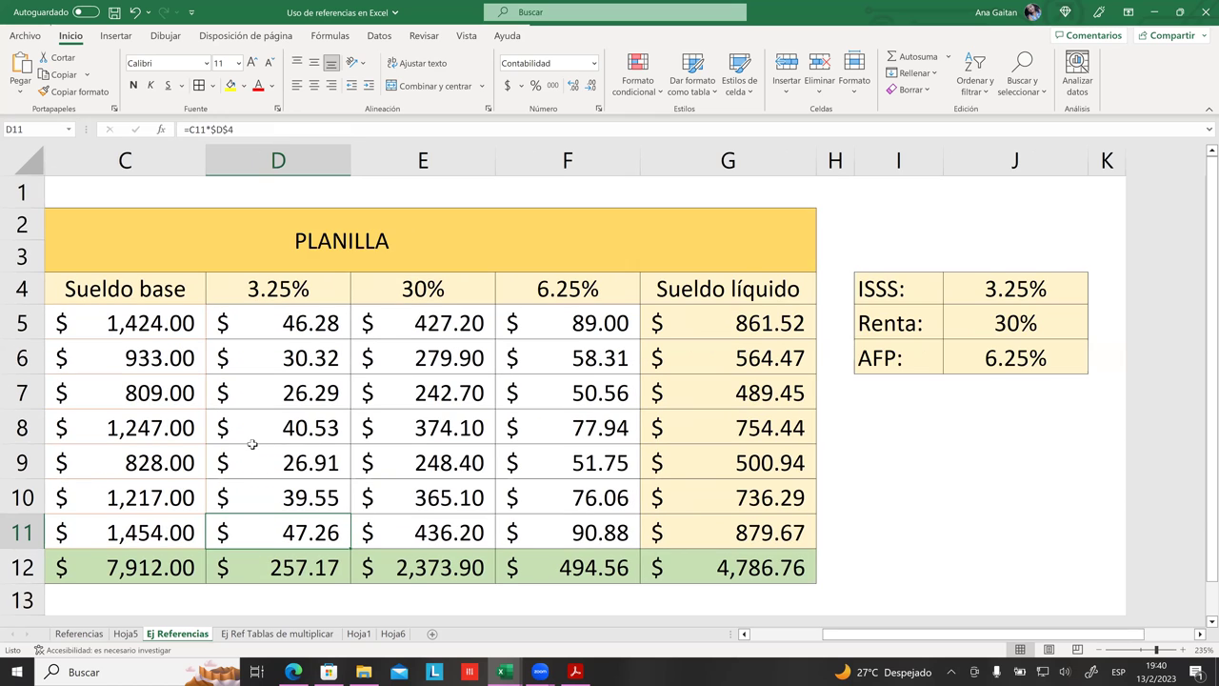
pyautogui.keyDown('ctrl'); pyautogui.scroll(1, 396, 525); pyautogui.keyUp('ctrl')
pyautogui.moveTo(852, 633); pyautogui.dragTo(781, 634)
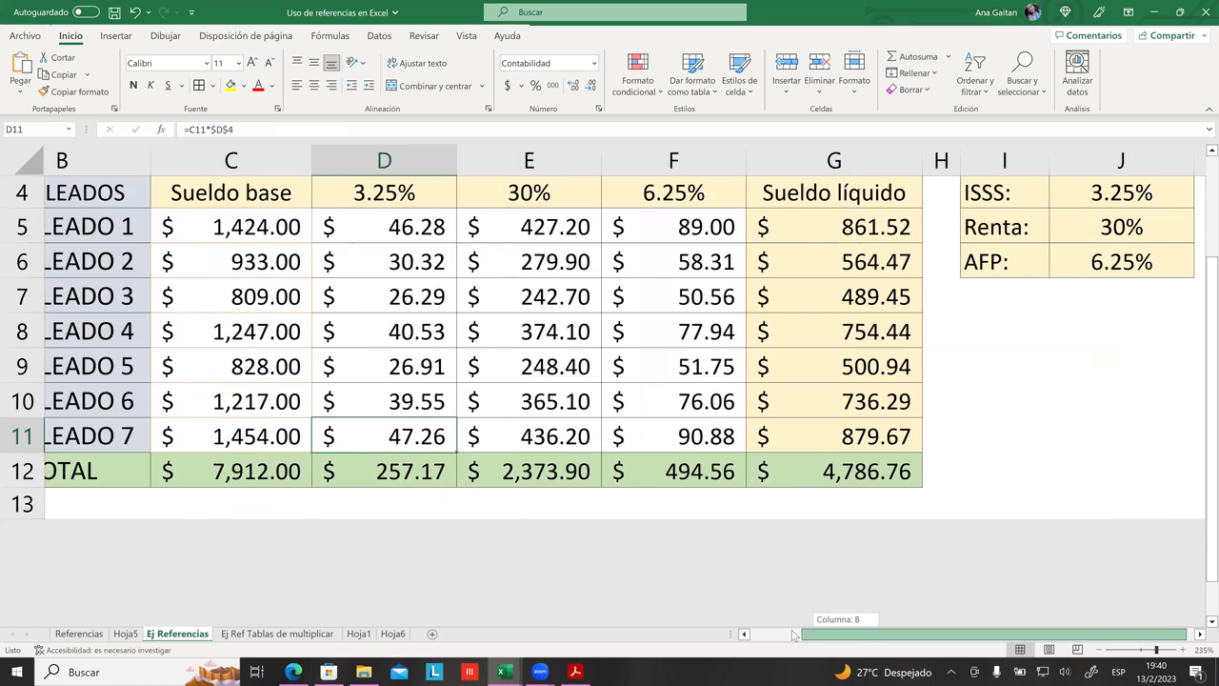
pyautogui.press('Up')
pyautogui.click(426, 263)
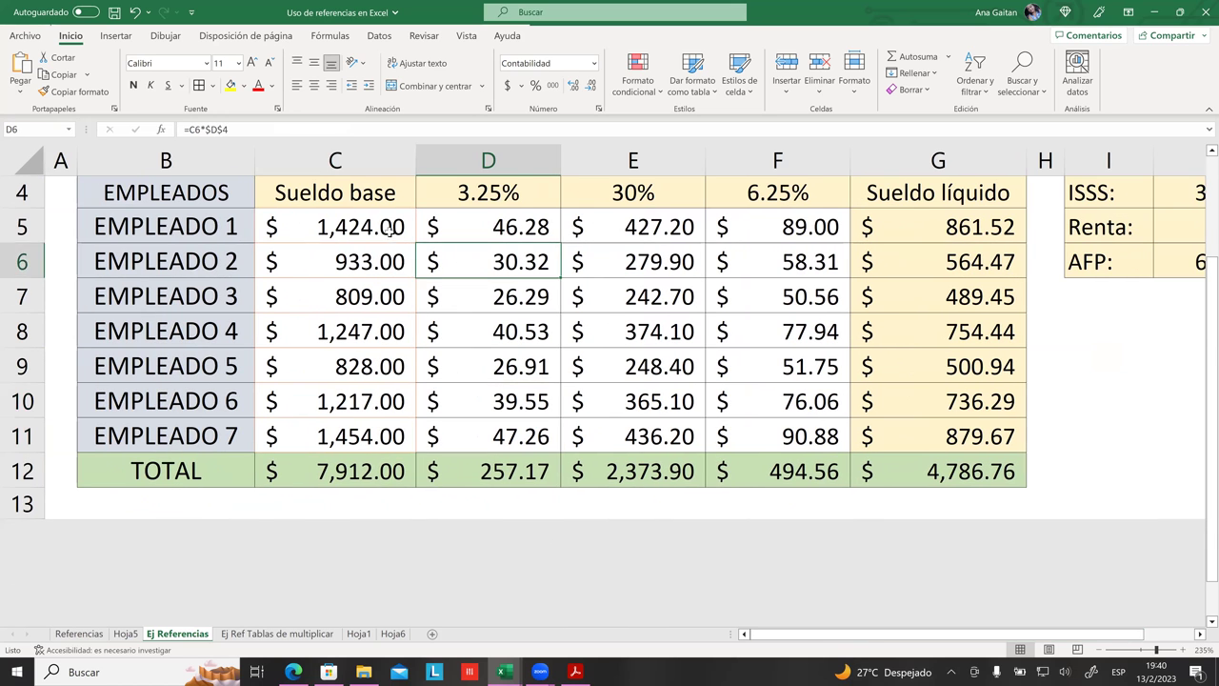
pyautogui.keyDown('ctrl'); pyautogui.scroll(1, 314, 237); pyautogui.keyUp('ctrl')
pyautogui.keyDown('ctrl'); pyautogui.scroll(1, 360, 273); pyautogui.keyUp('ctrl')
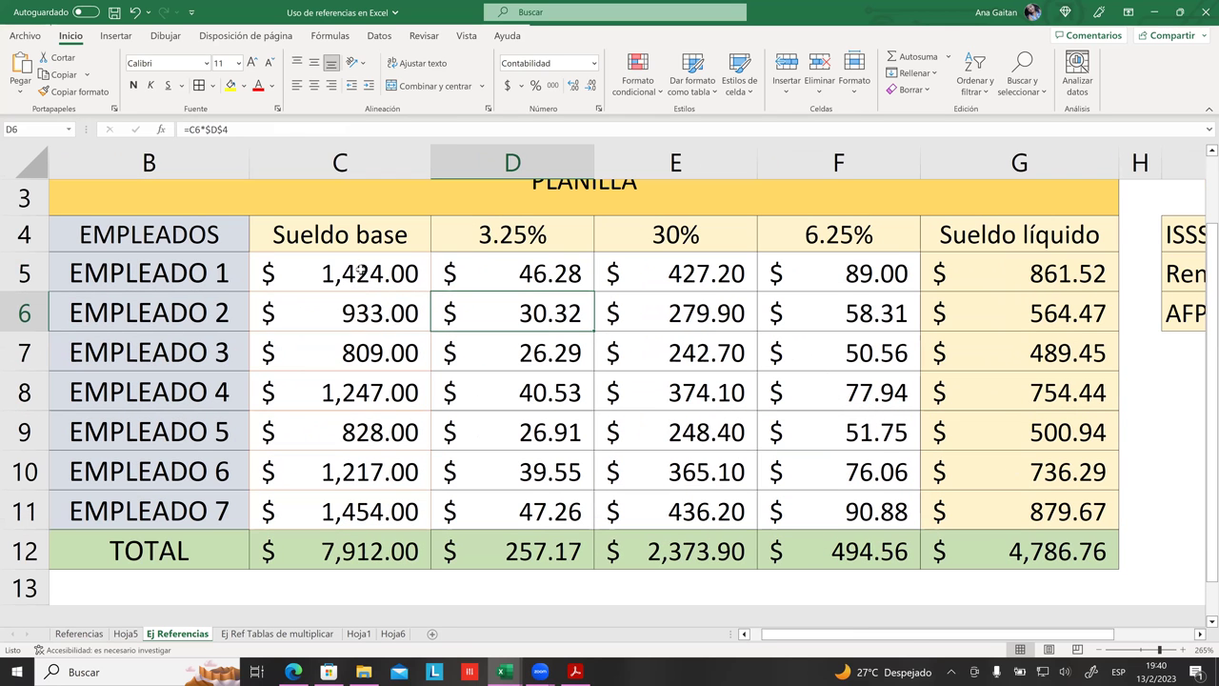
pyautogui.moveTo(360, 274); pyautogui.dragTo(340, 511)
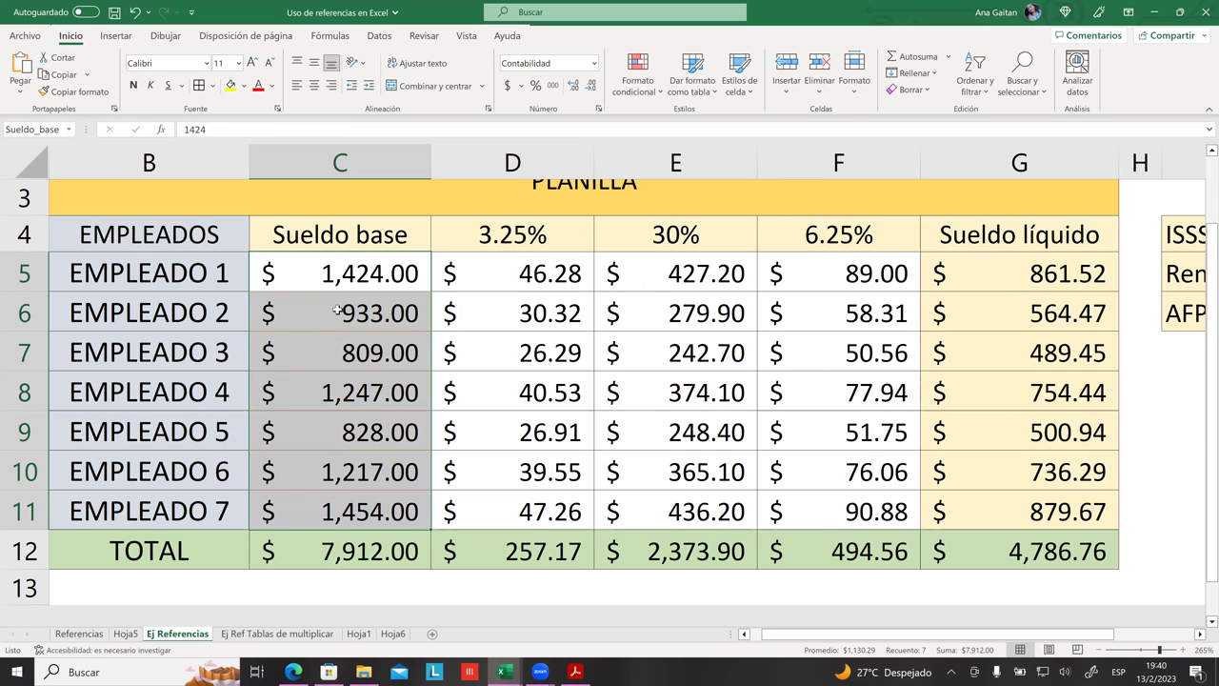
pyautogui.click(575, 387)
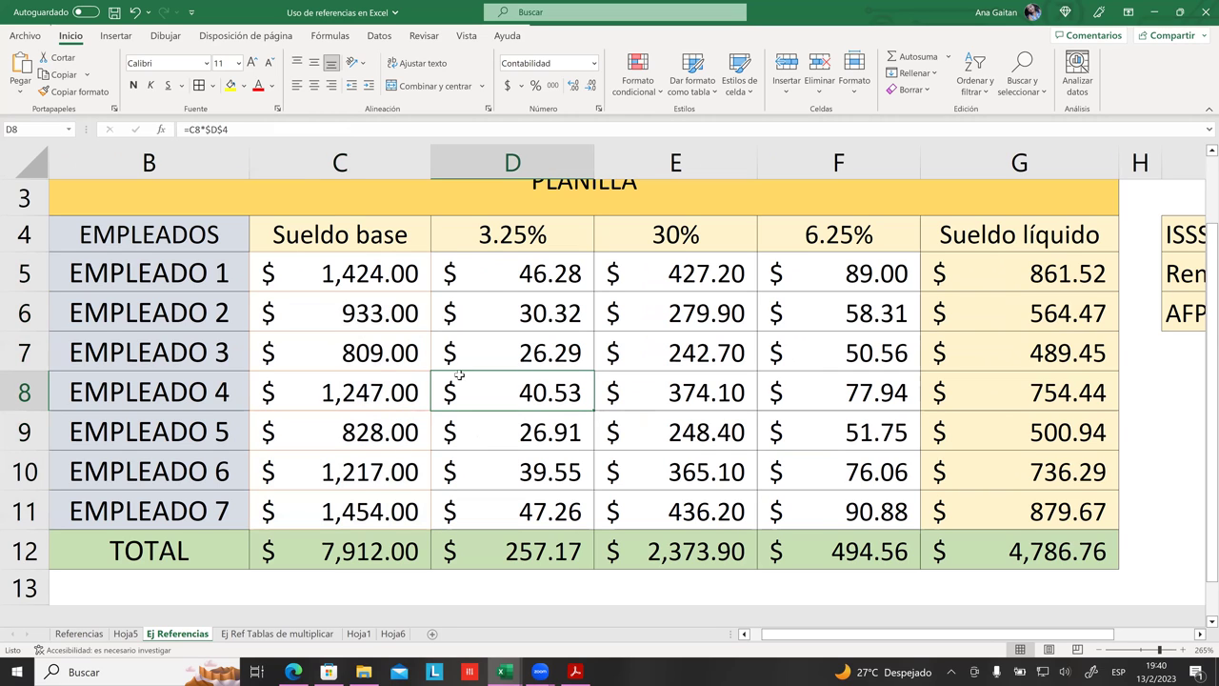
pyautogui.click(340, 280)
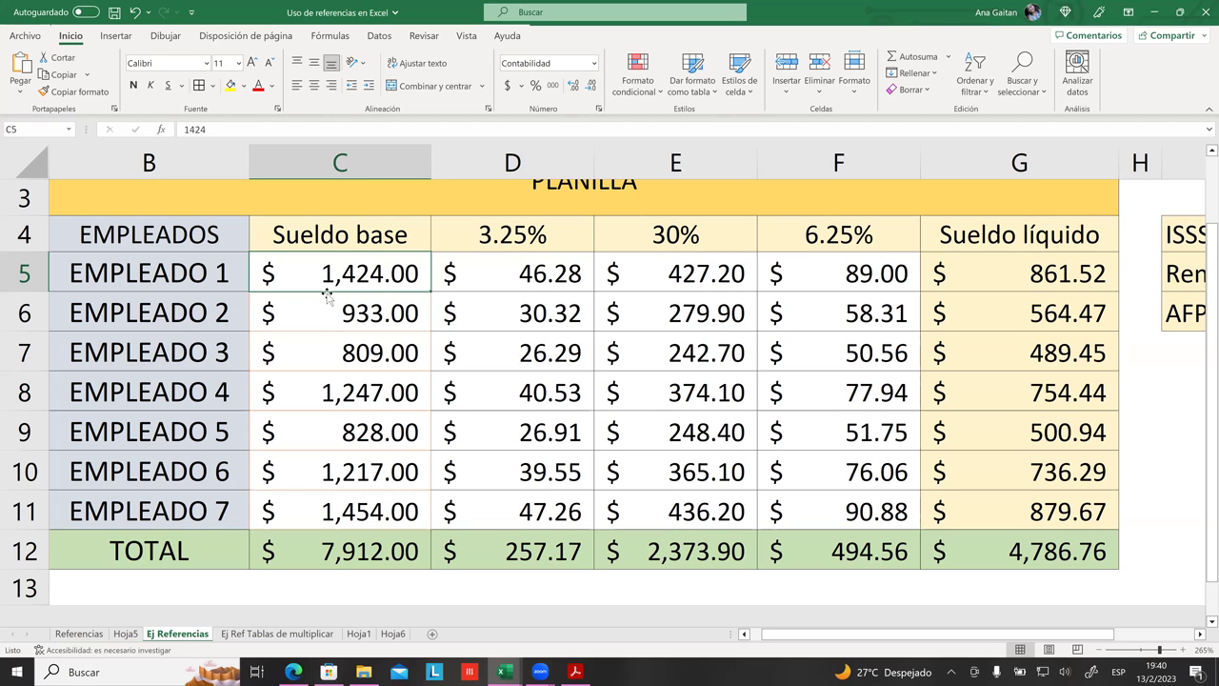
pyautogui.click(327, 313)
pyautogui.click(333, 351)
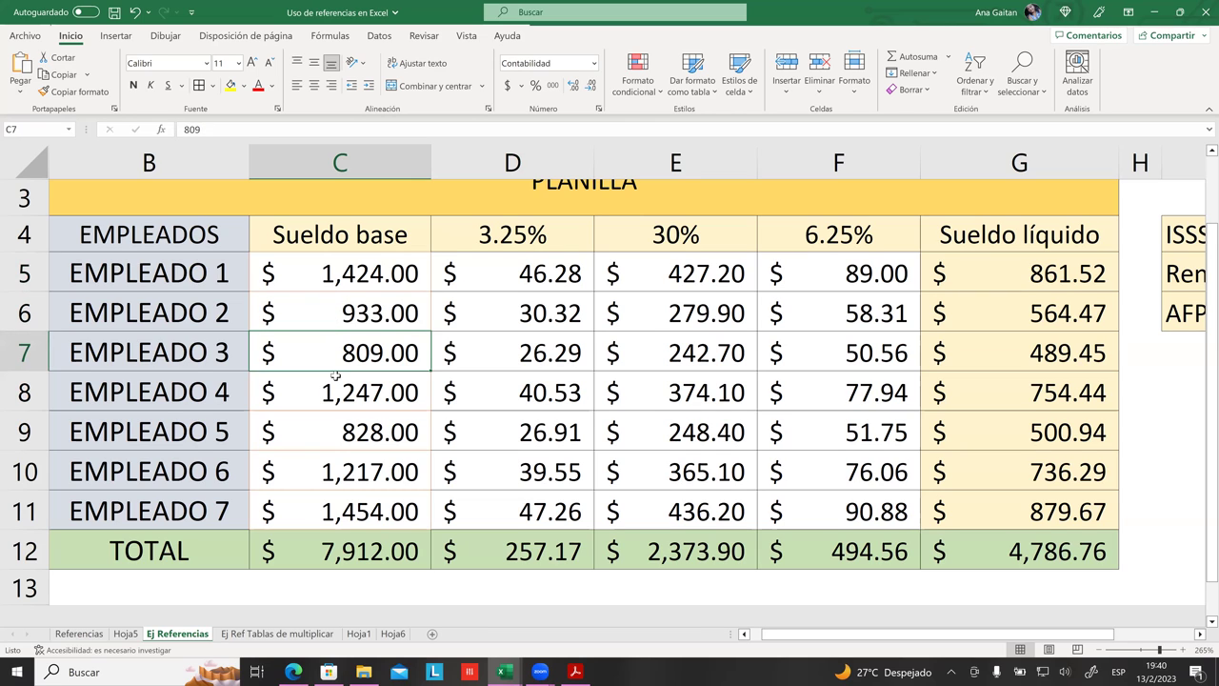
pyautogui.click(334, 383)
pyautogui.click(336, 278)
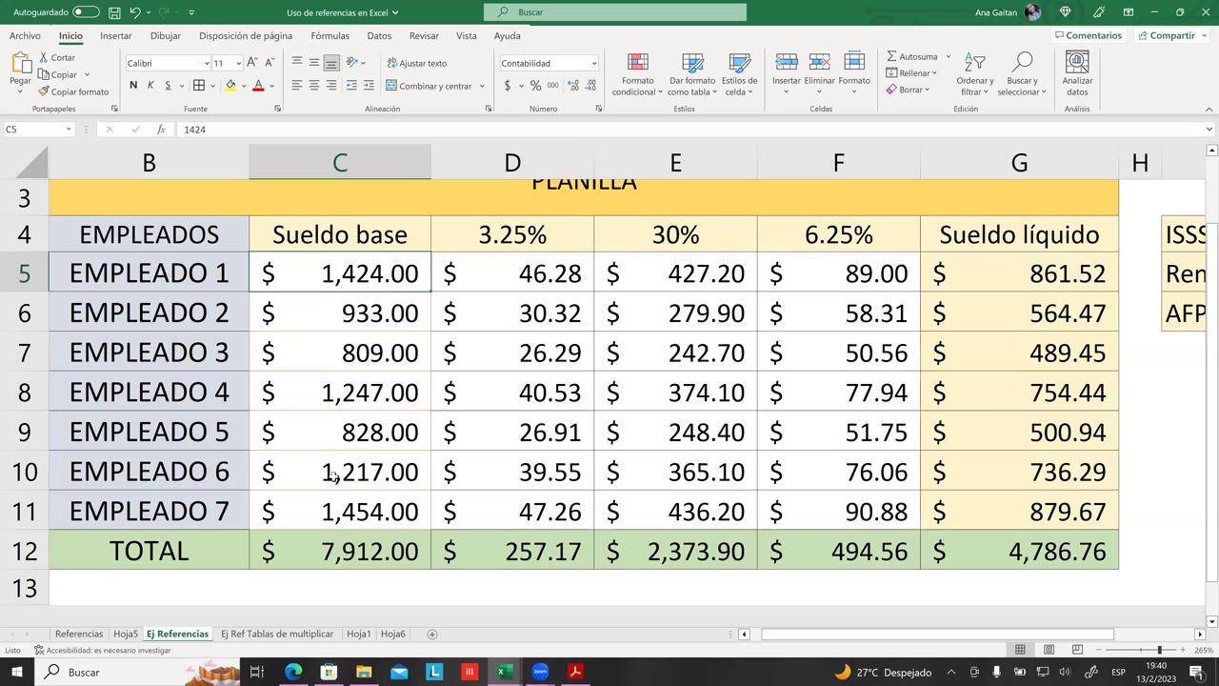
pyautogui.click(325, 310)
pyautogui.click(334, 276)
pyautogui.moveTo(333, 297); pyautogui.dragTo(357, 511)
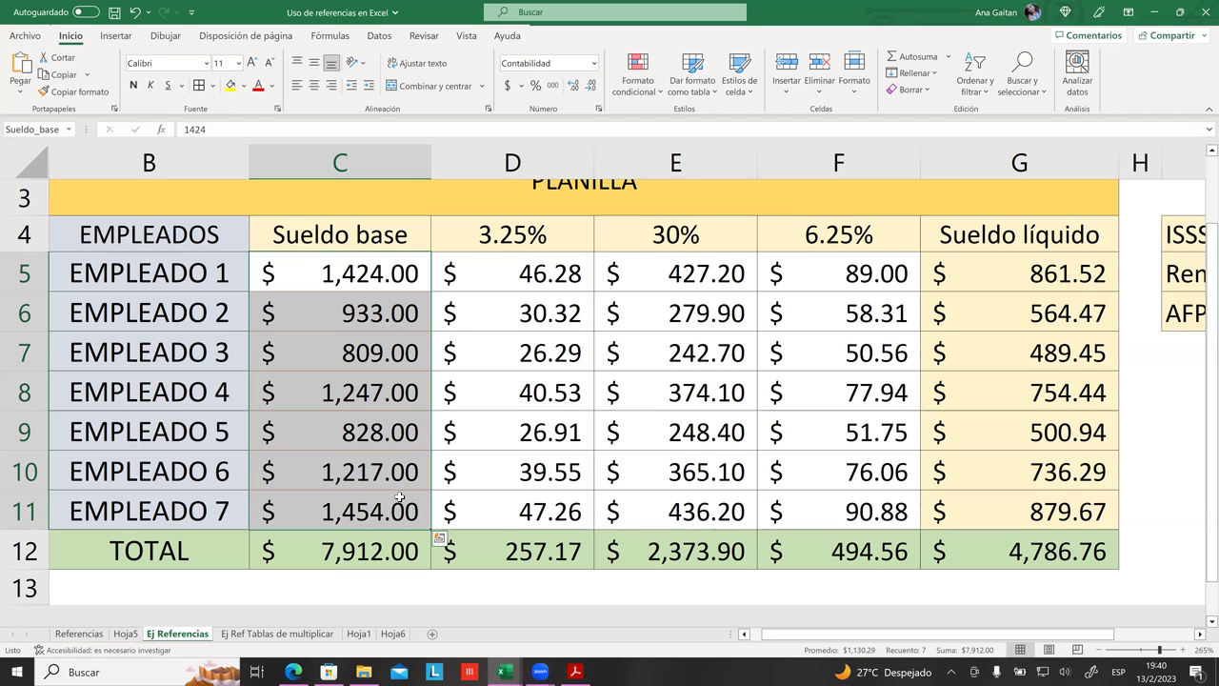
pyautogui.click(375, 515)
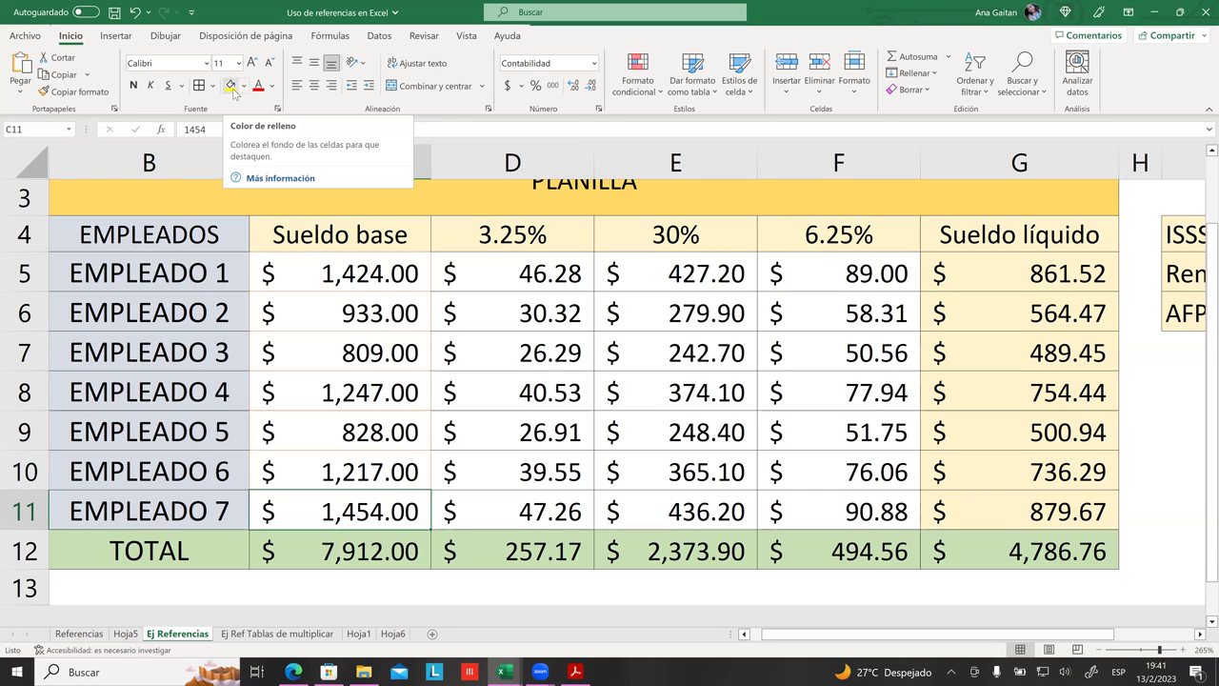
# - Fill C11 yellow and change Empleado 4's base salary in C8 to 2,247.00
pyautogui.click(233, 89)
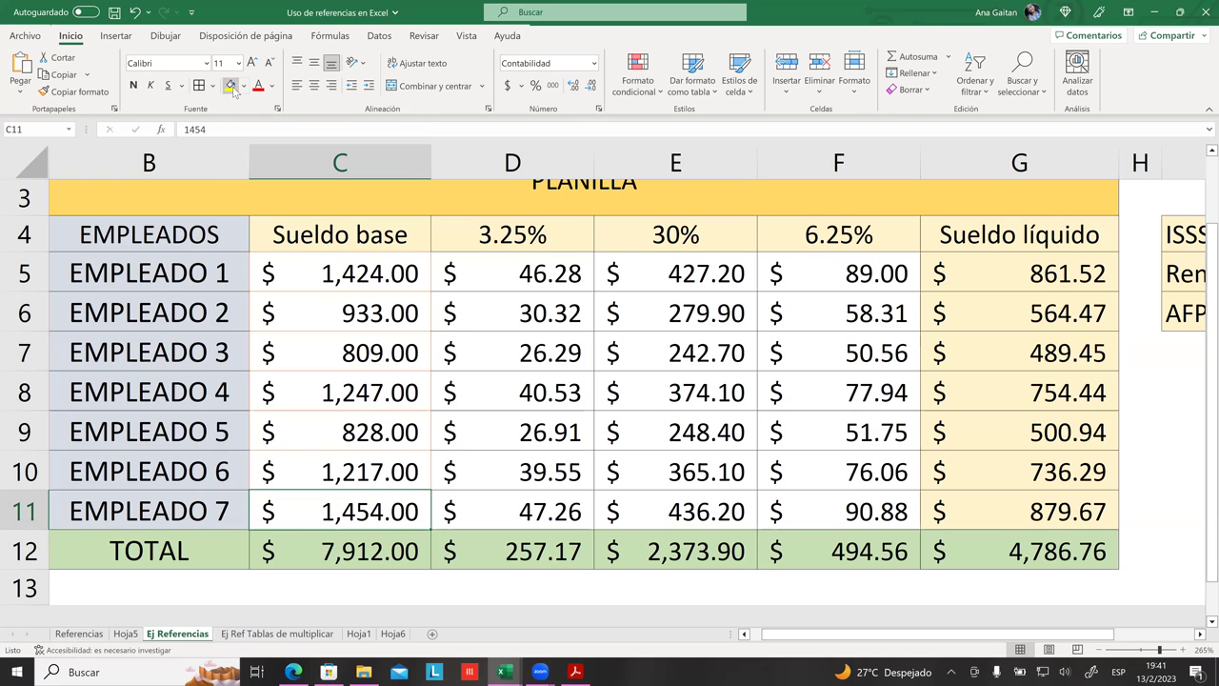
pyautogui.click(465, 472)
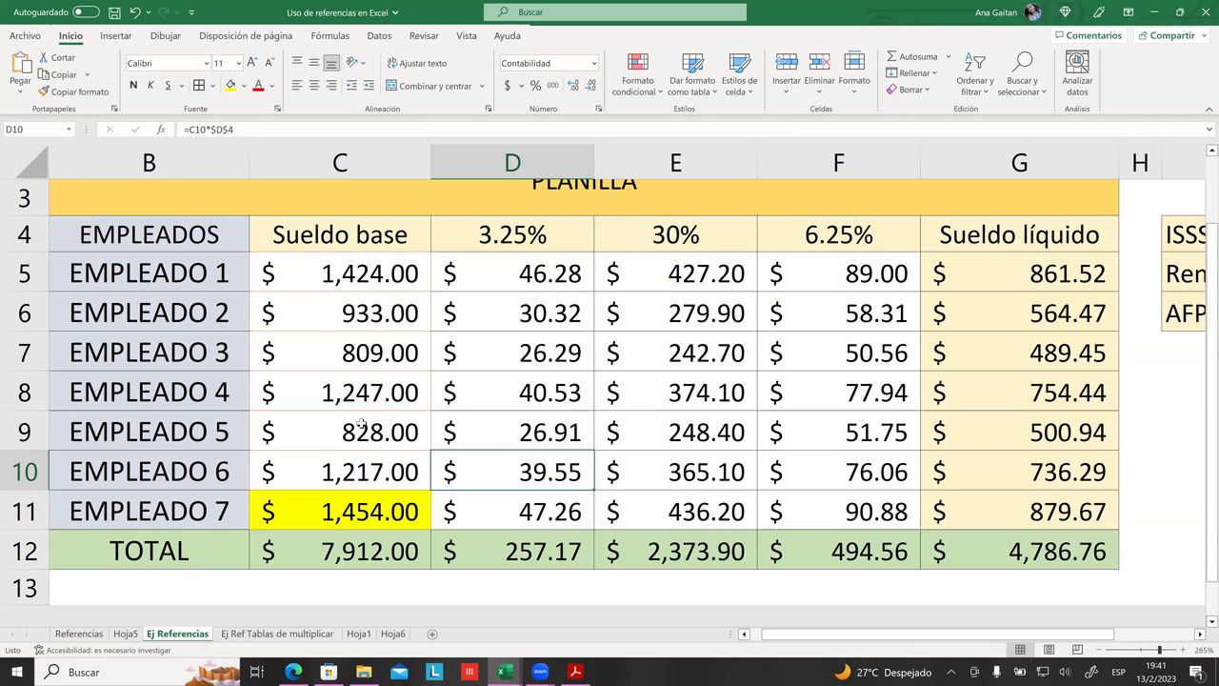
pyautogui.click(324, 401)
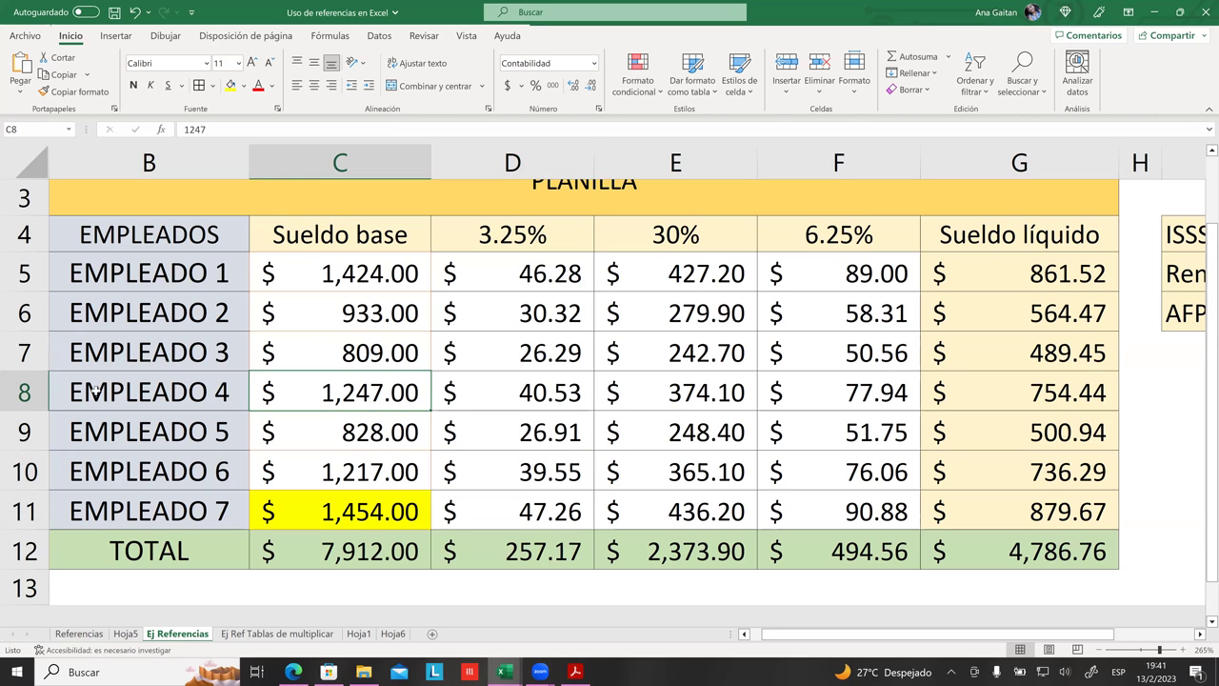
pyautogui.doubleClick(328, 395)
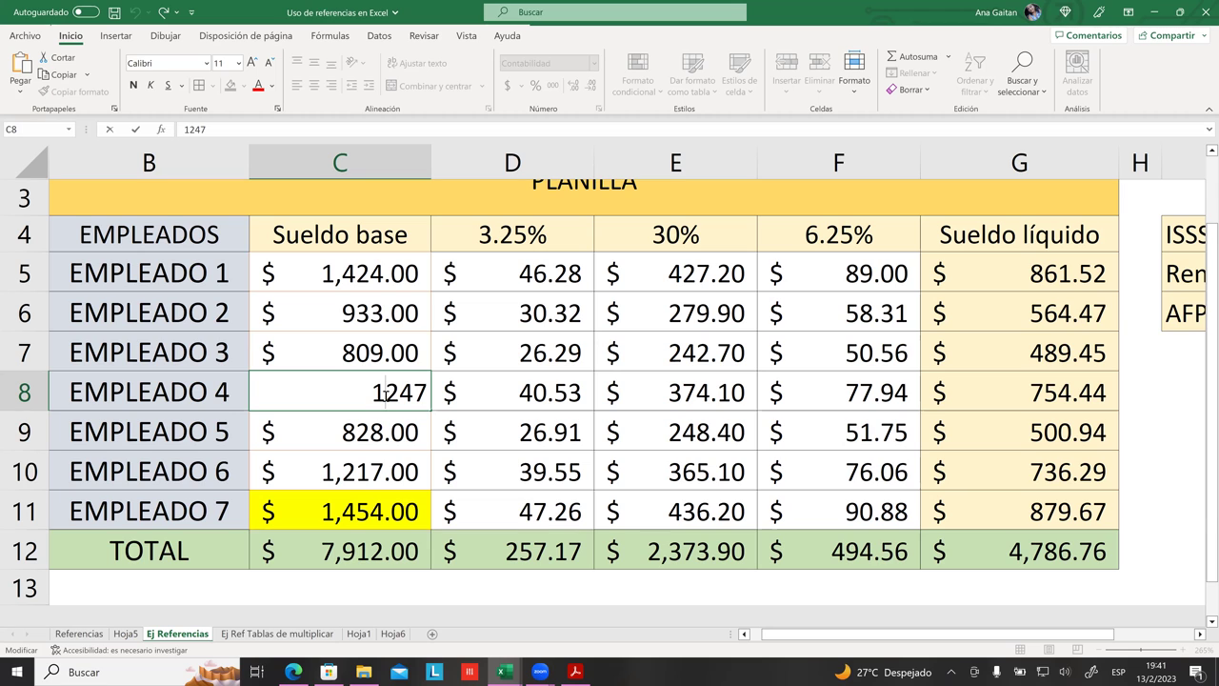
pyautogui.press('BackSpace')
pyautogui.write('2')
pyautogui.click(514, 431)
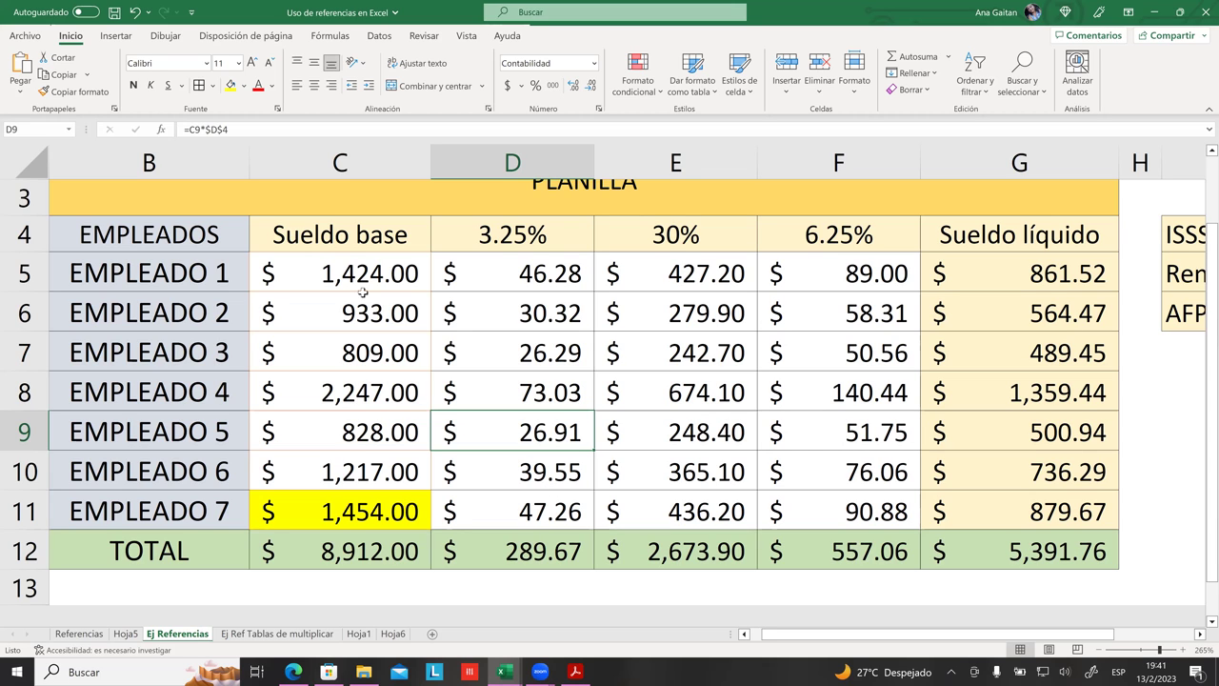
# - Shade Empleado 4's salary yellow and set Empleado 7's salary to Sin relleno
pyautogui.click(348, 390)
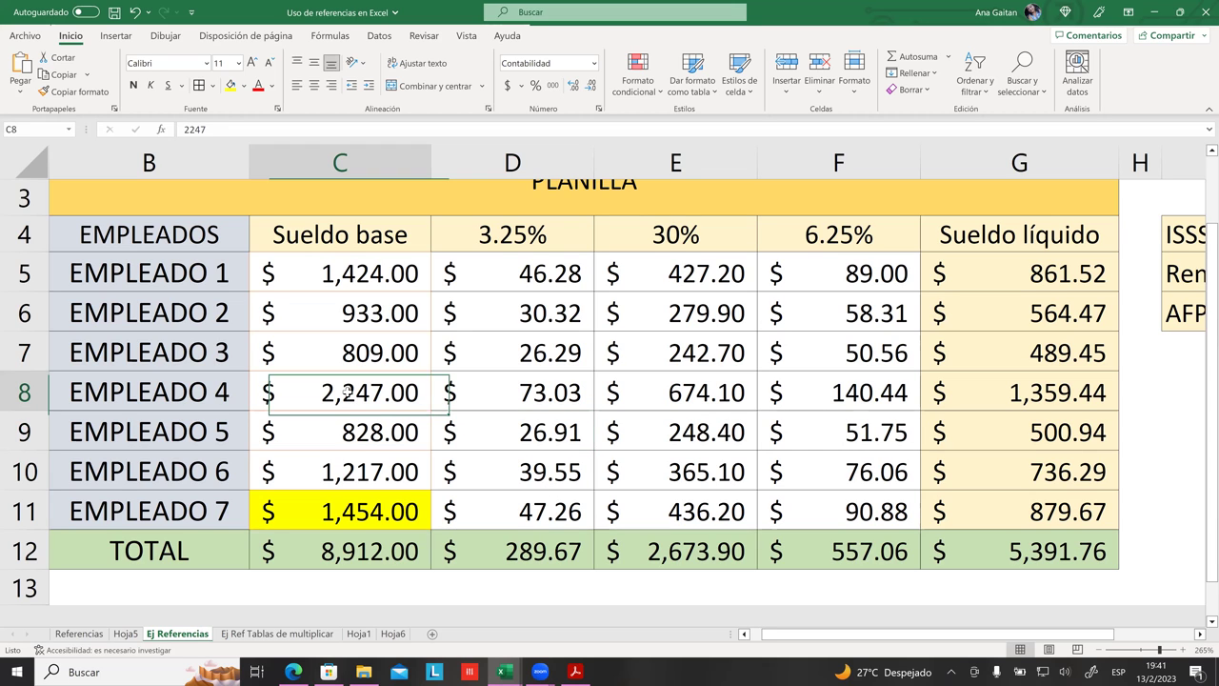
pyautogui.click(232, 85)
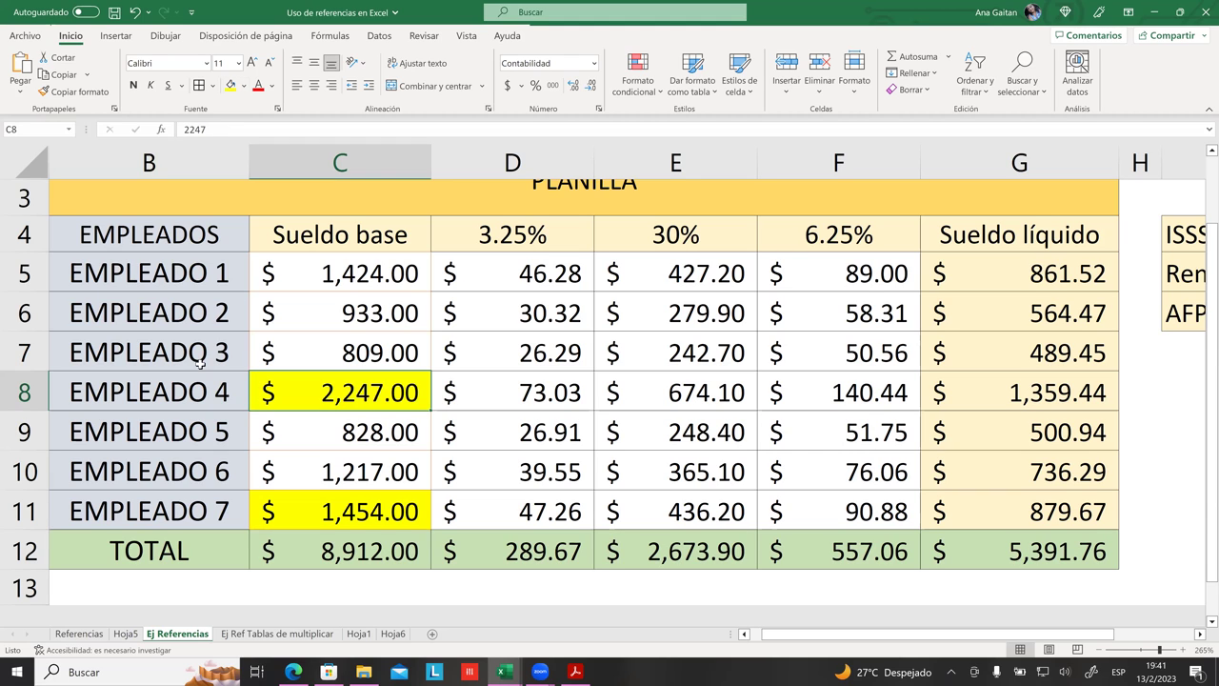
pyautogui.click(344, 527)
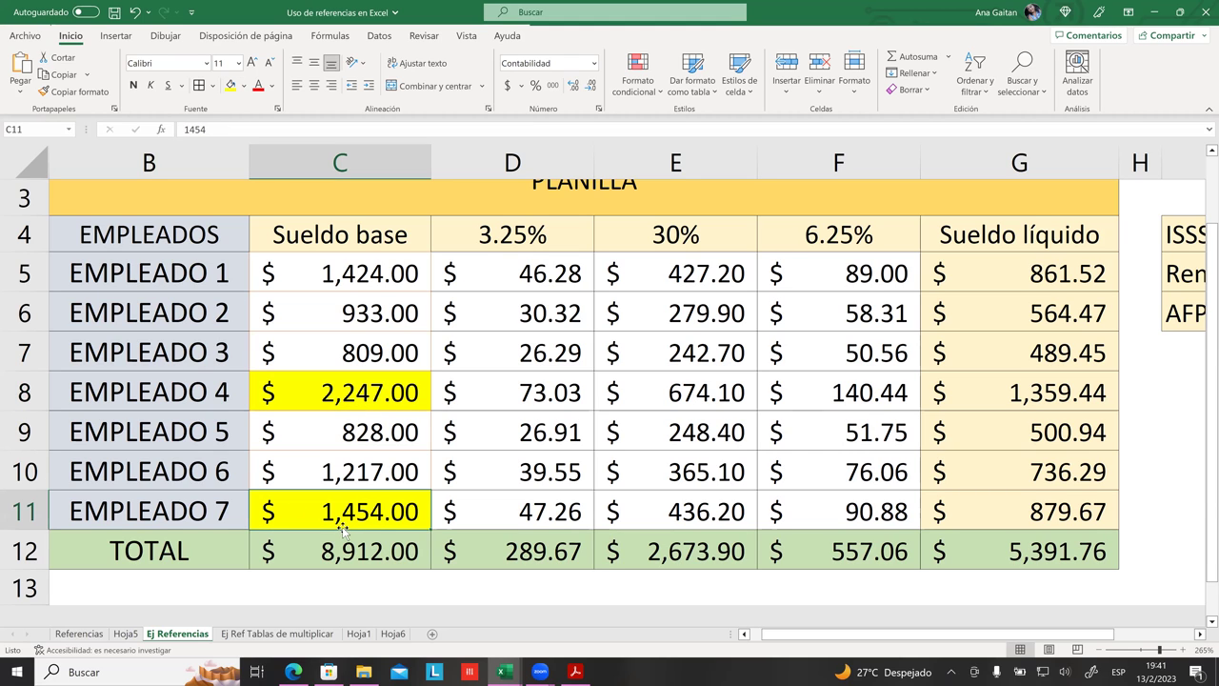
pyautogui.click(244, 86)
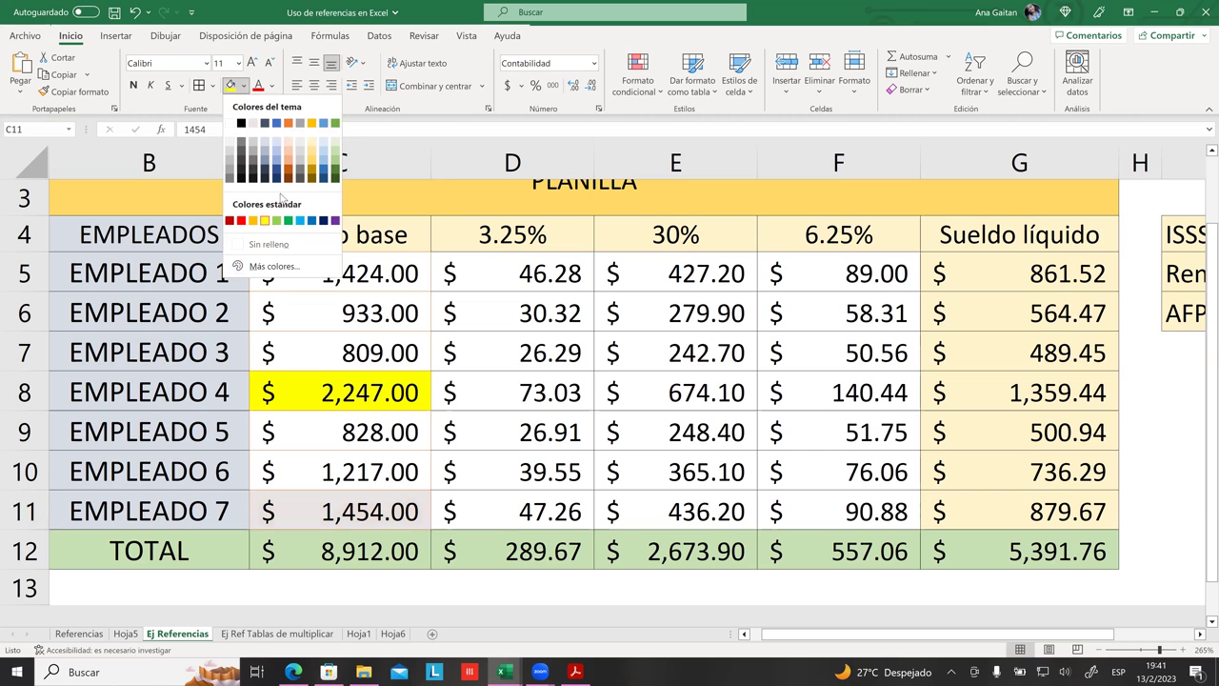
pyautogui.click(269, 244)
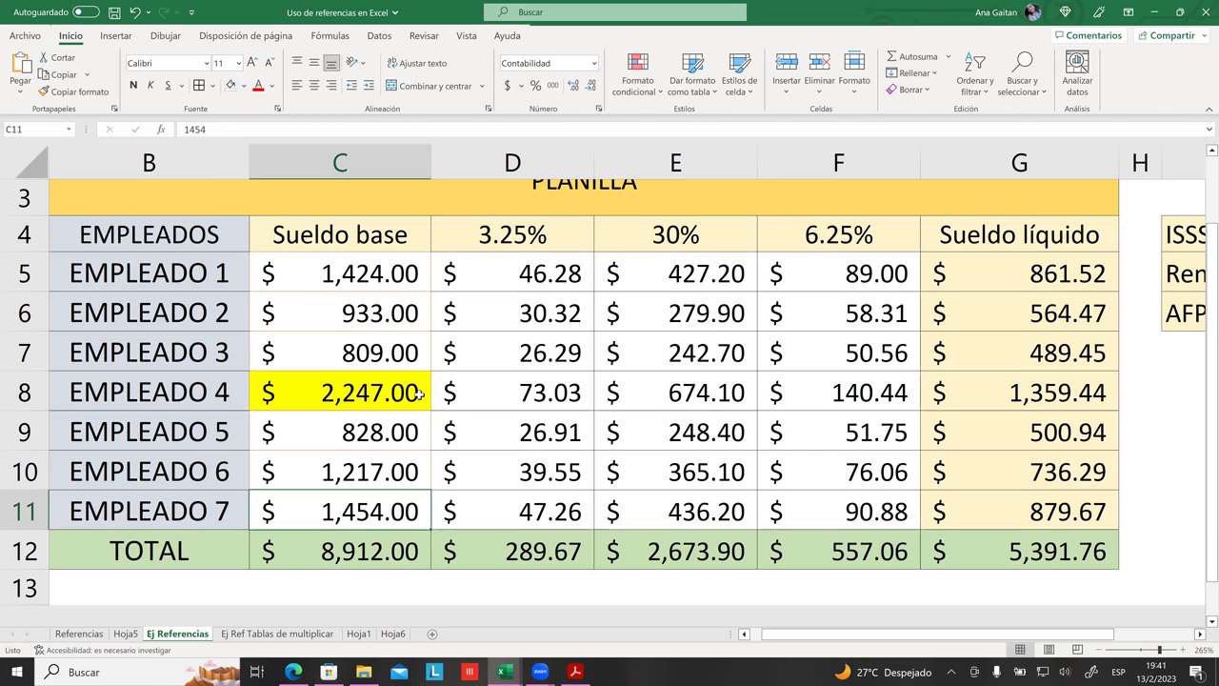
pyautogui.click(416, 354)
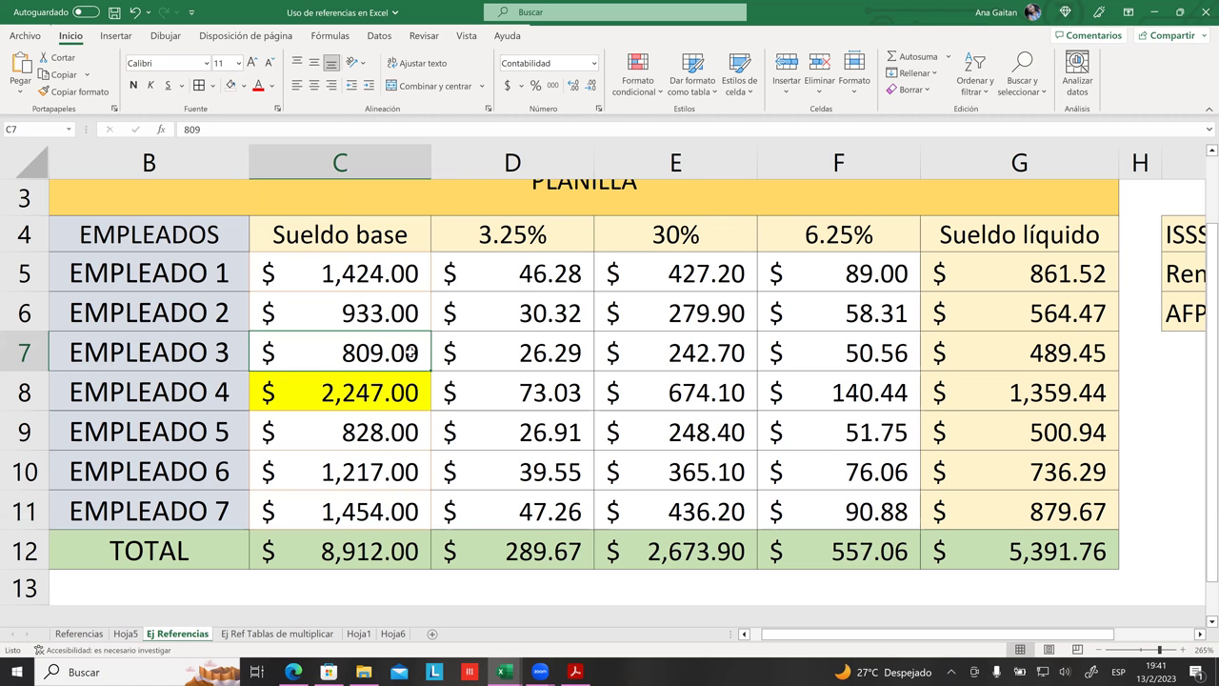
pyautogui.click(434, 467)
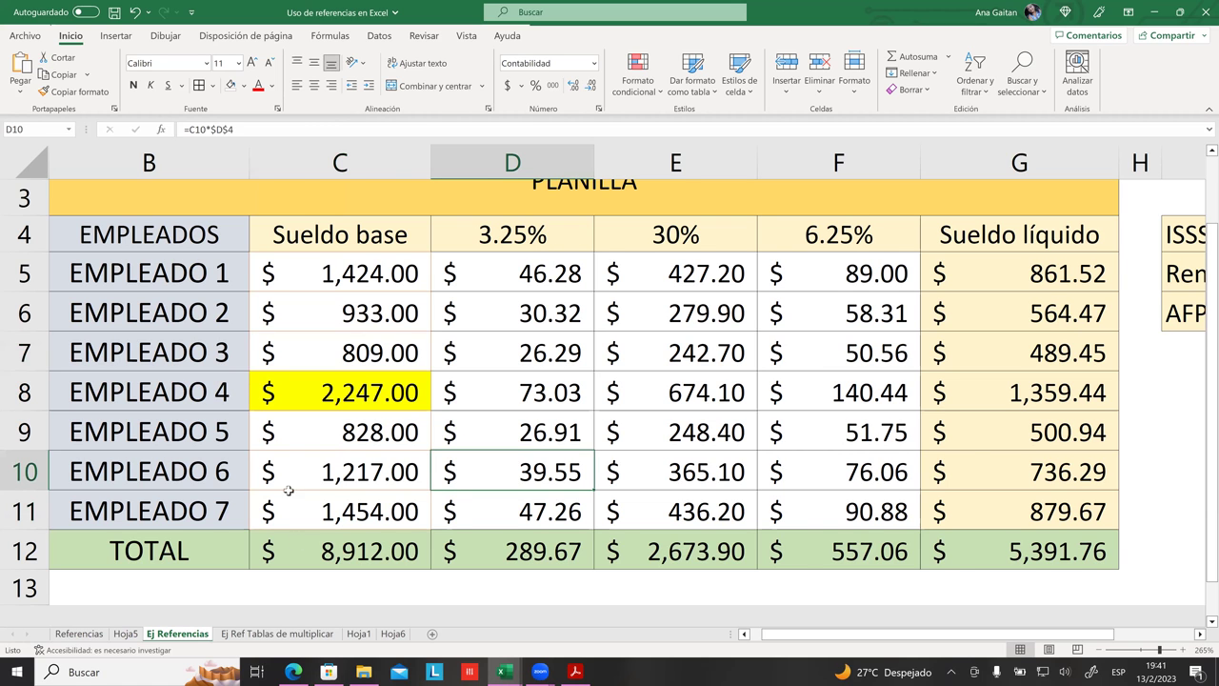
# - Undo the edits so Empleado 4's salary returns to 1,247.00 and the yellow fills disappear
pyautogui.scroll(-4, 268, 419)
pyautogui.scroll(4, 267, 417)
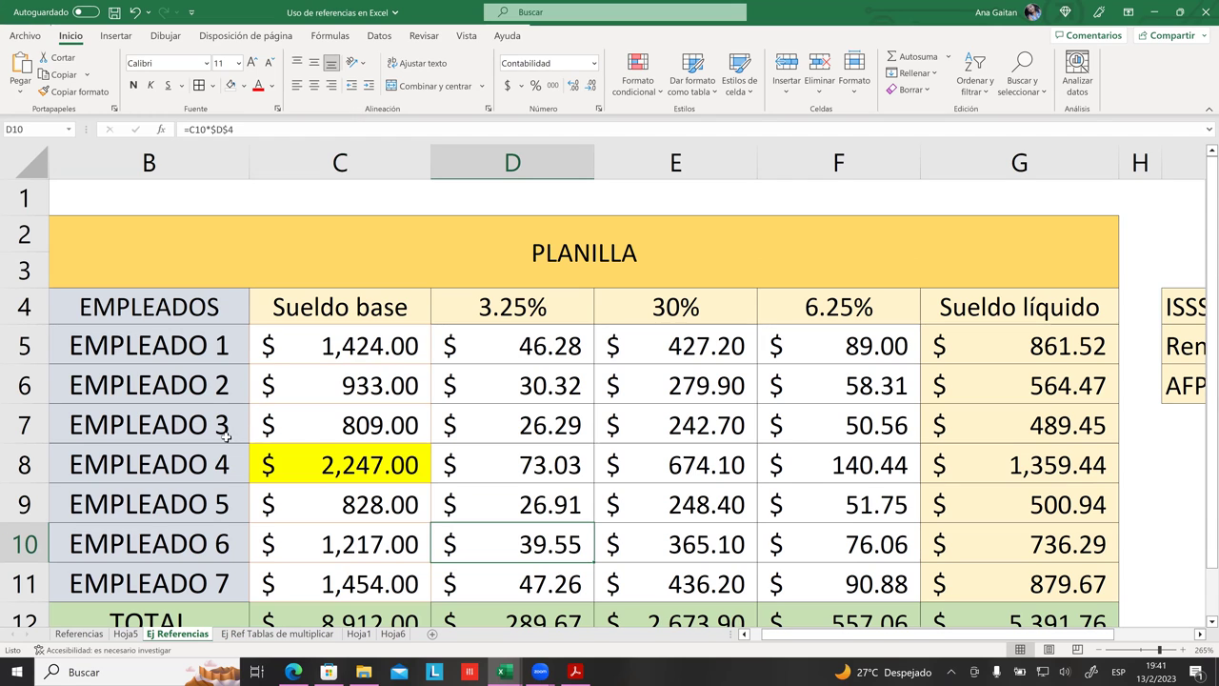
pyautogui.click(371, 472)
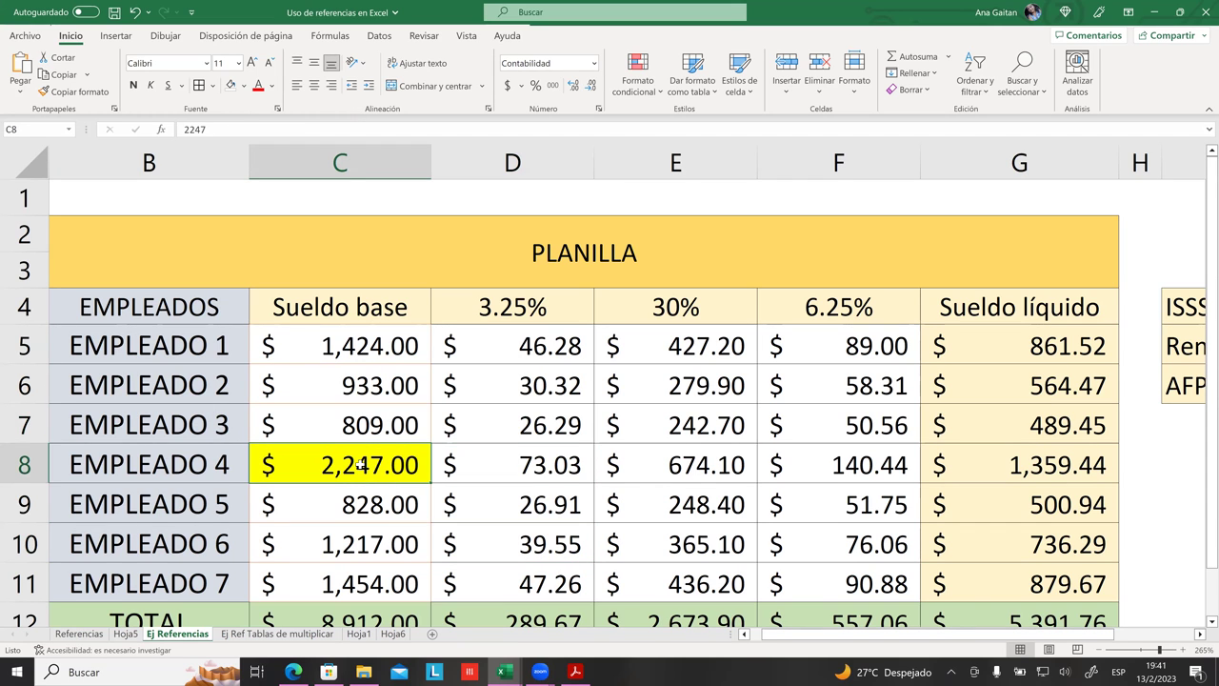
pyautogui.click(526, 491)
pyautogui.click(350, 464)
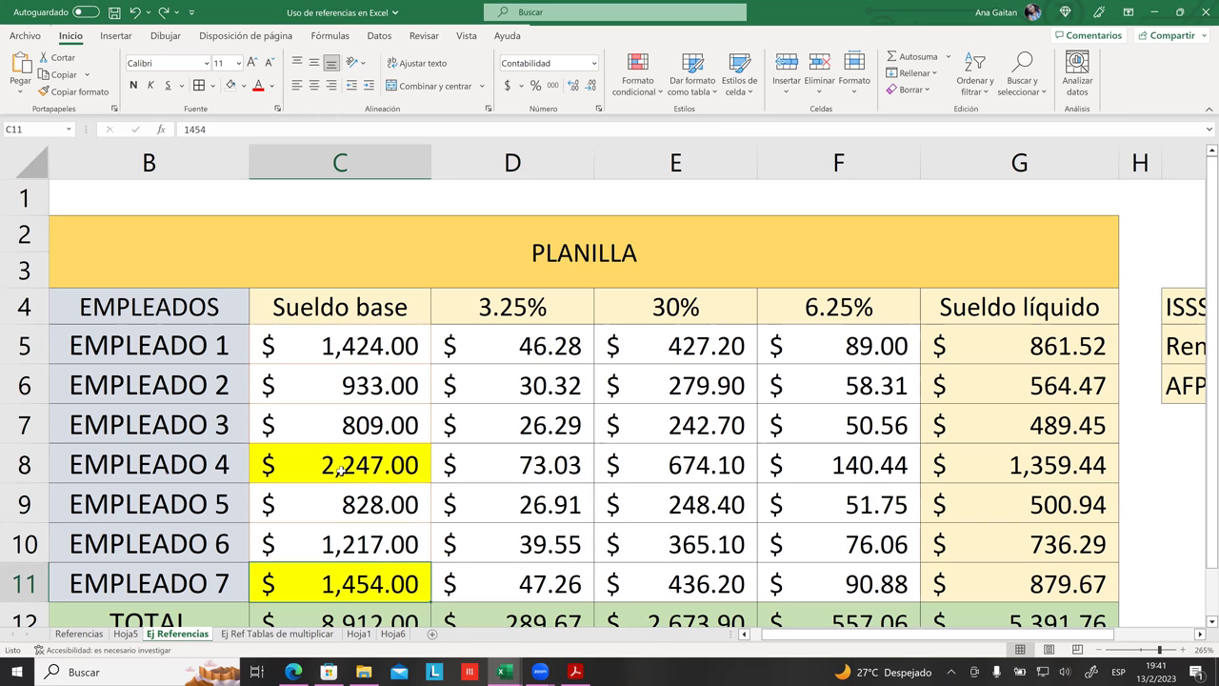
pyautogui.click(362, 585)
pyautogui.click(458, 564)
pyautogui.moveTo(353, 348); pyautogui.dragTo(362, 583)
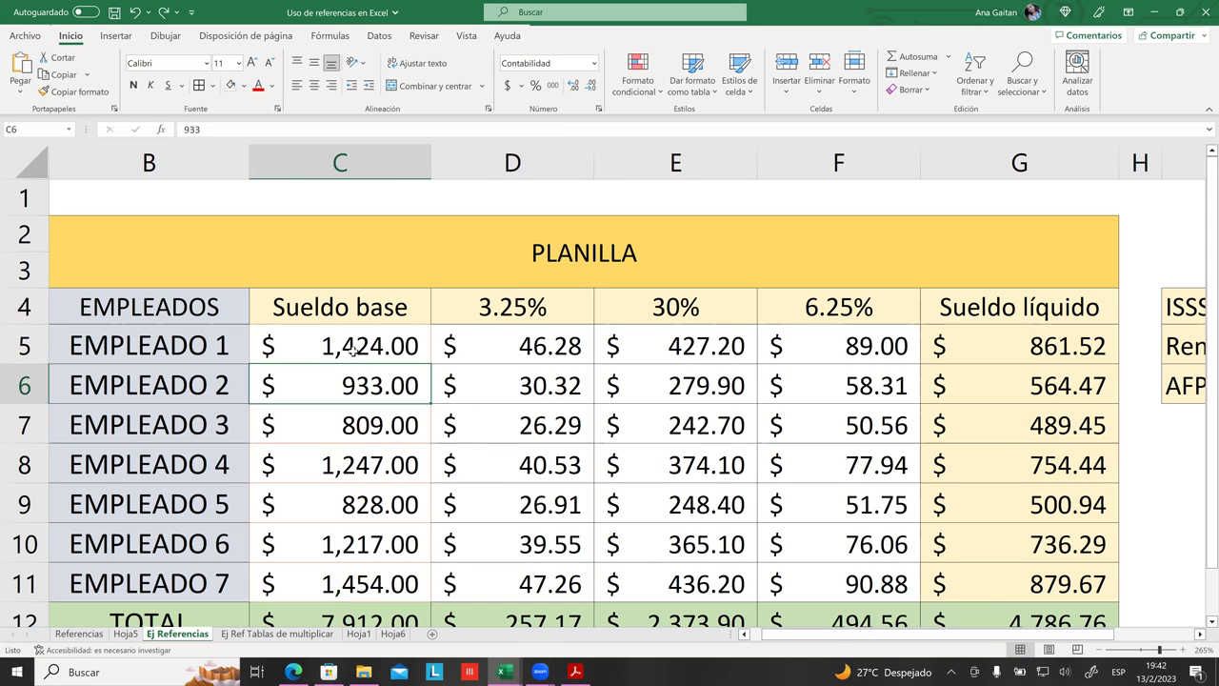
pyautogui.click(554, 527)
pyautogui.scroll(-1, 552, 473)
pyautogui.scroll(1, 566, 422)
# - Select C5:C11 and open Formato condicional > Reglas para valores superiores e inferiores
pyautogui.moveTo(376, 347); pyautogui.dragTo(361, 581)
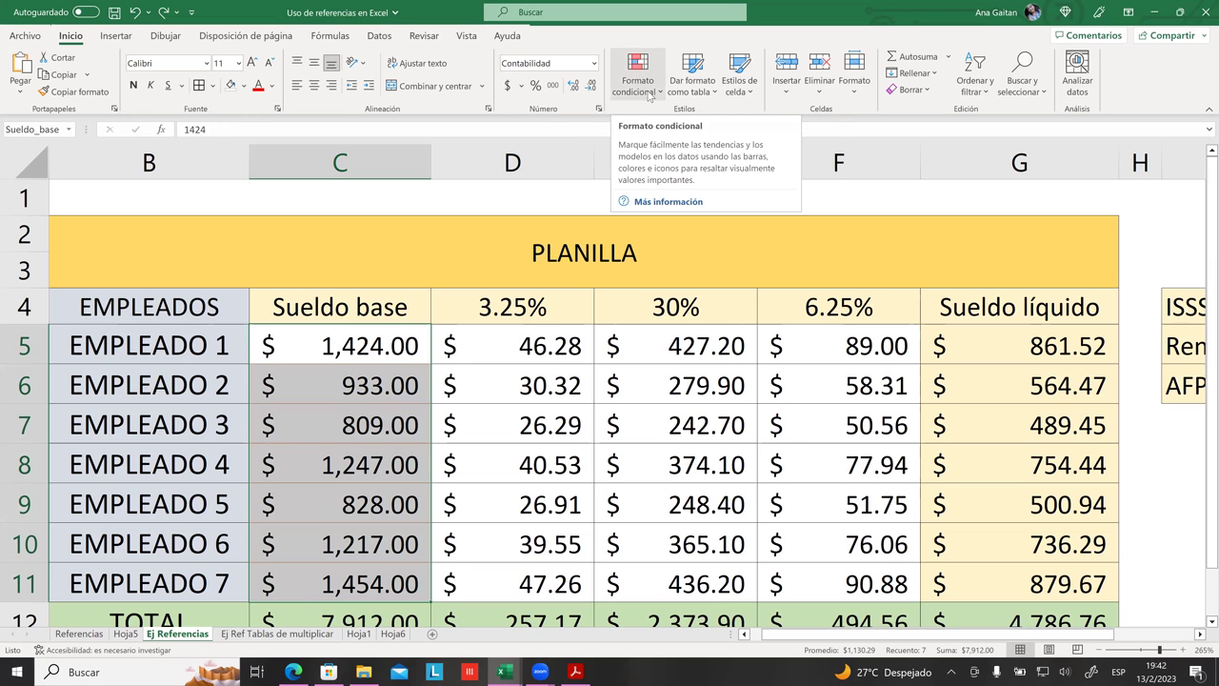
pyautogui.click(651, 96)
pyautogui.moveTo(648, 119)
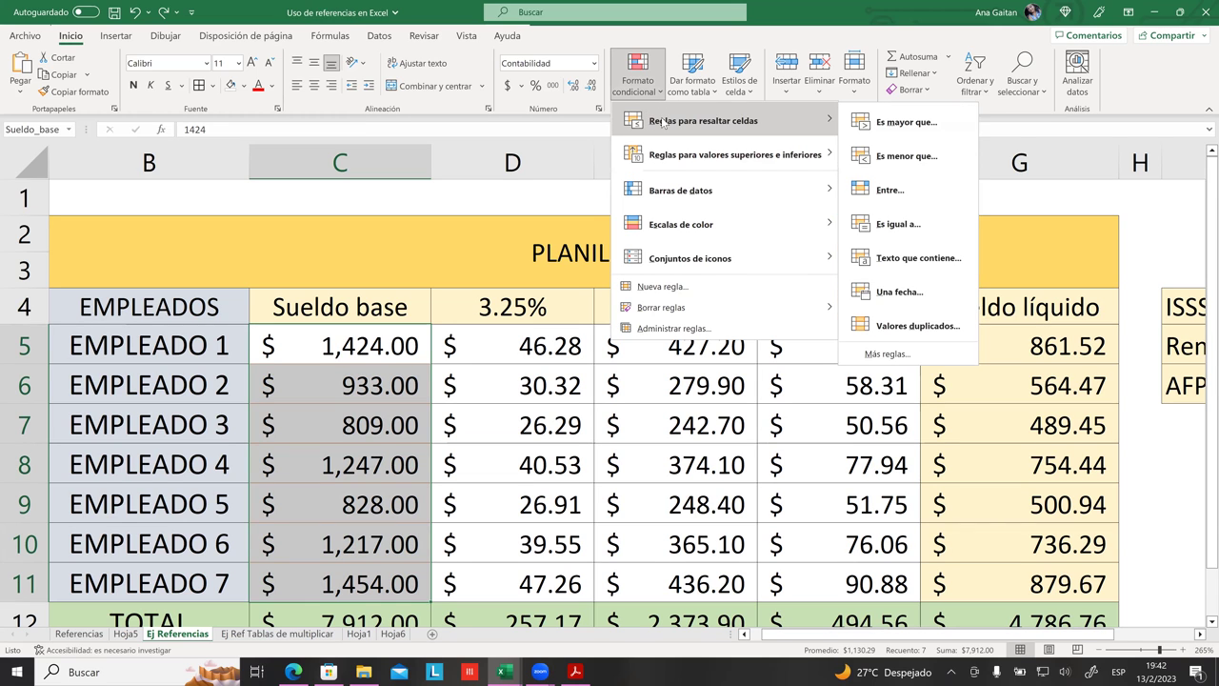
pyautogui.moveTo(688, 167)
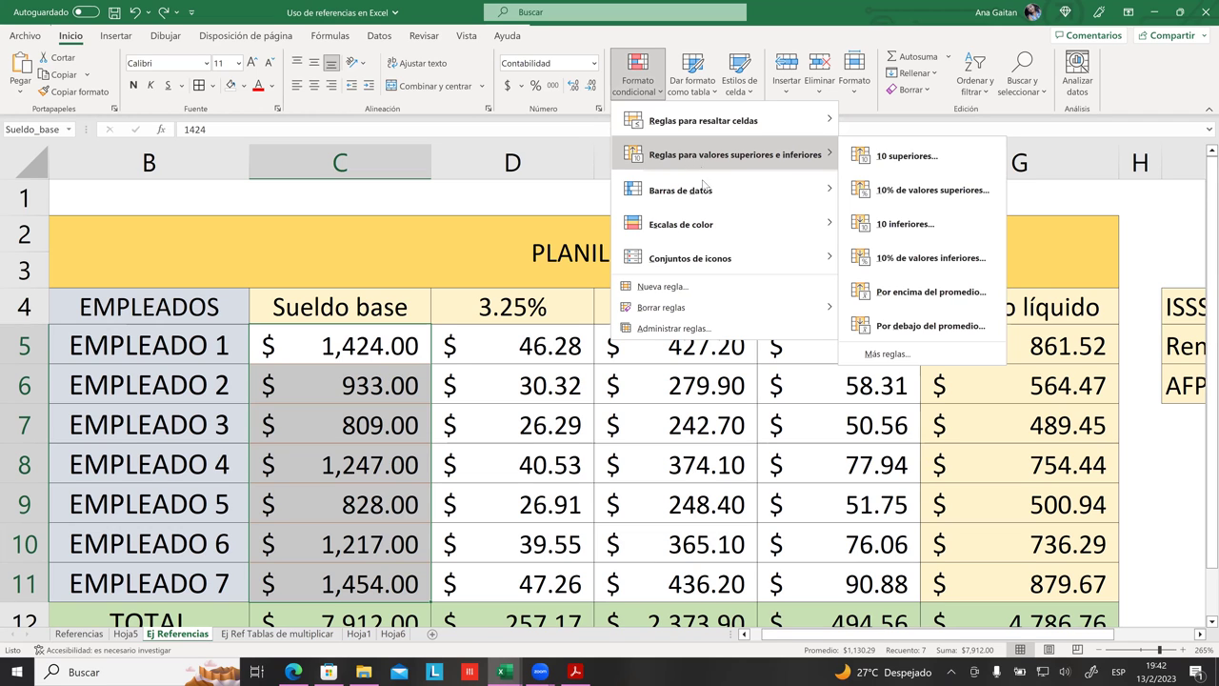
pyautogui.moveTo(705, 191)
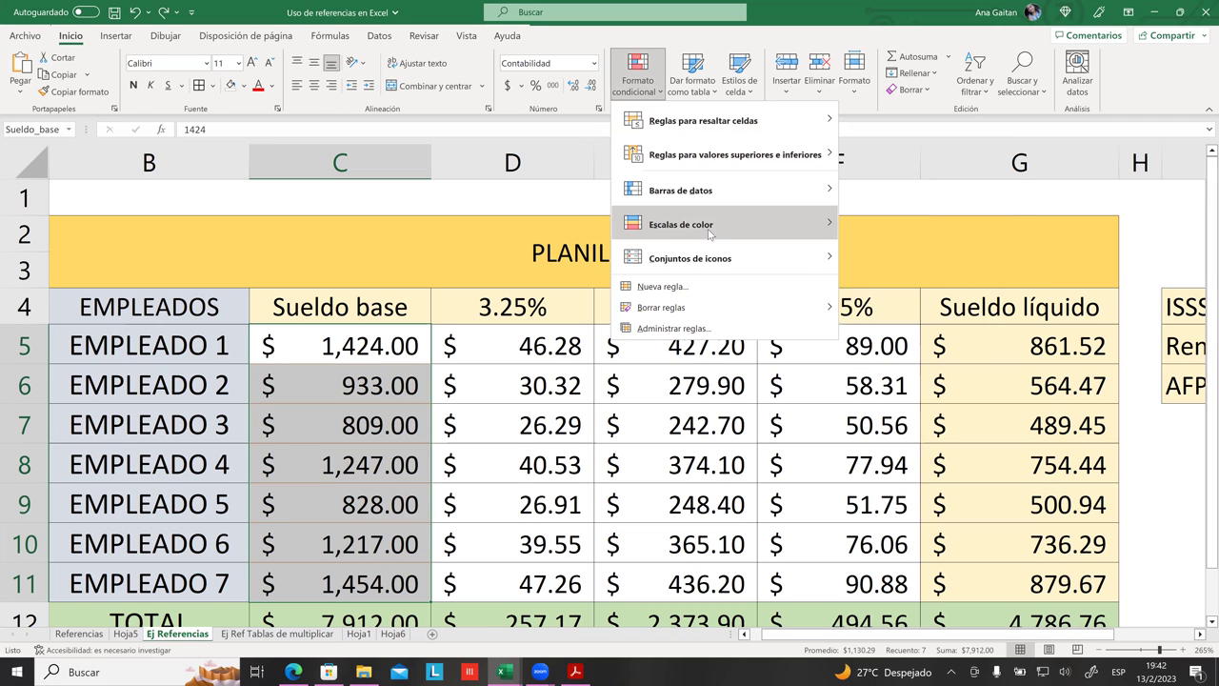
pyautogui.moveTo(716, 263)
pyautogui.moveTo(786, 227)
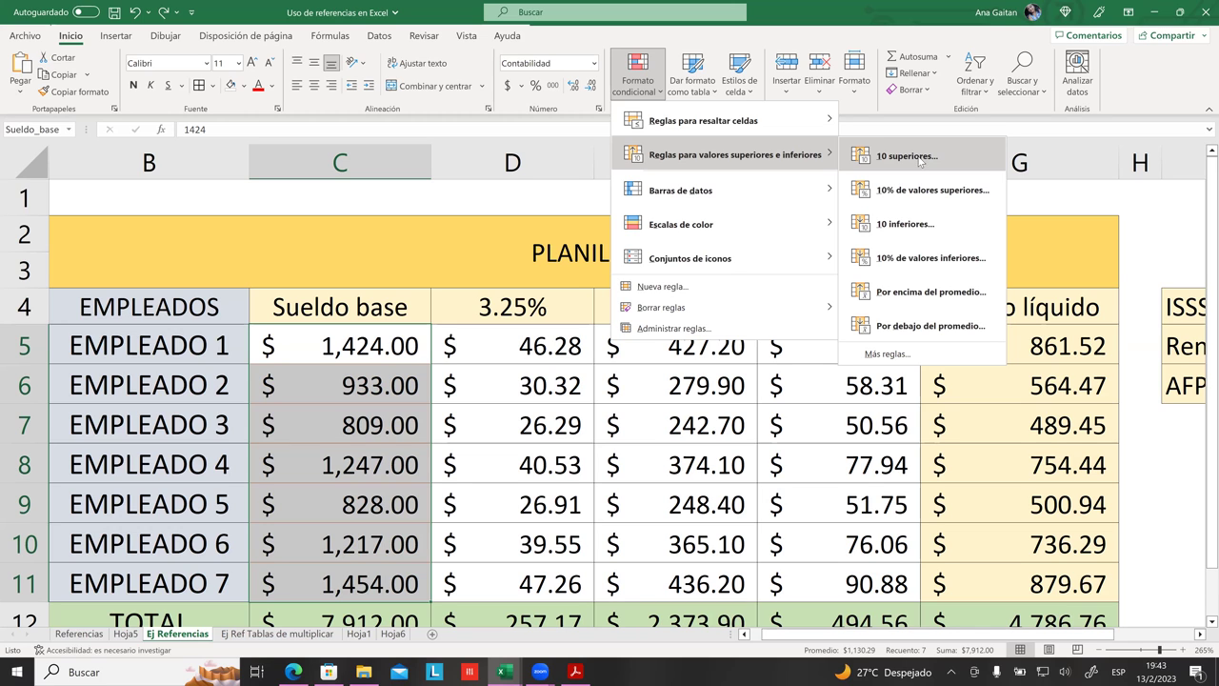
# - Start a top-values rule for the base salaries and preview different counts with the spinner
pyautogui.click(920, 161)
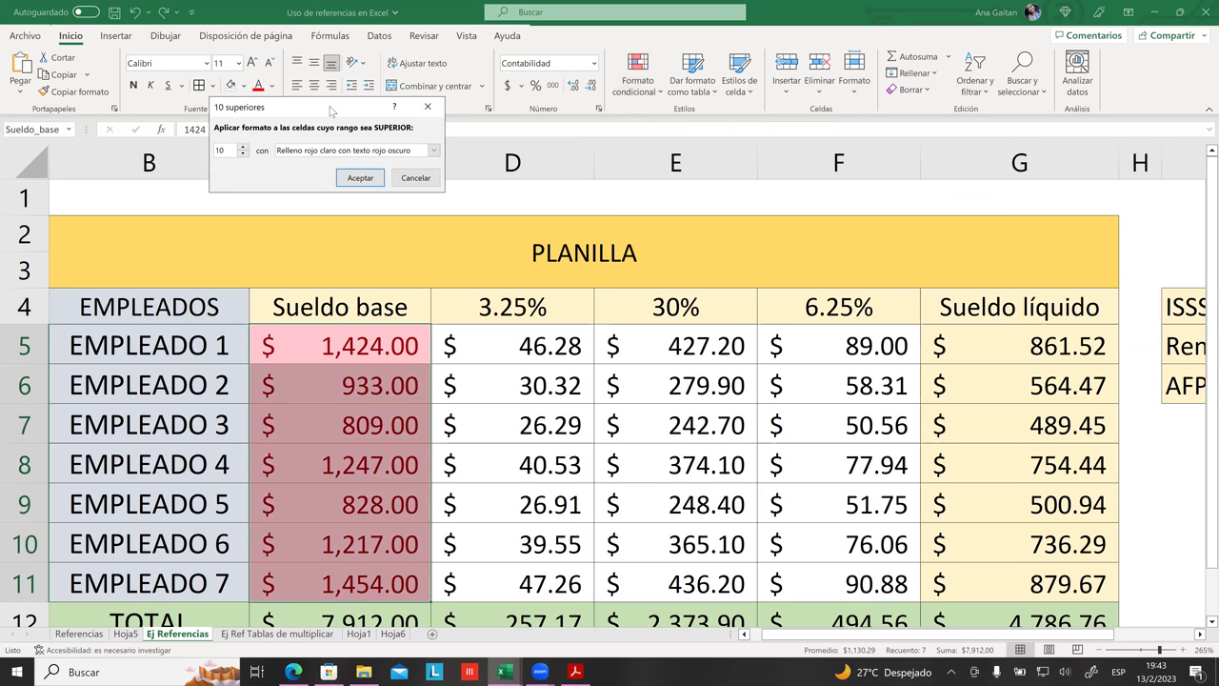
pyautogui.moveTo(330, 111); pyautogui.dragTo(673, 191)
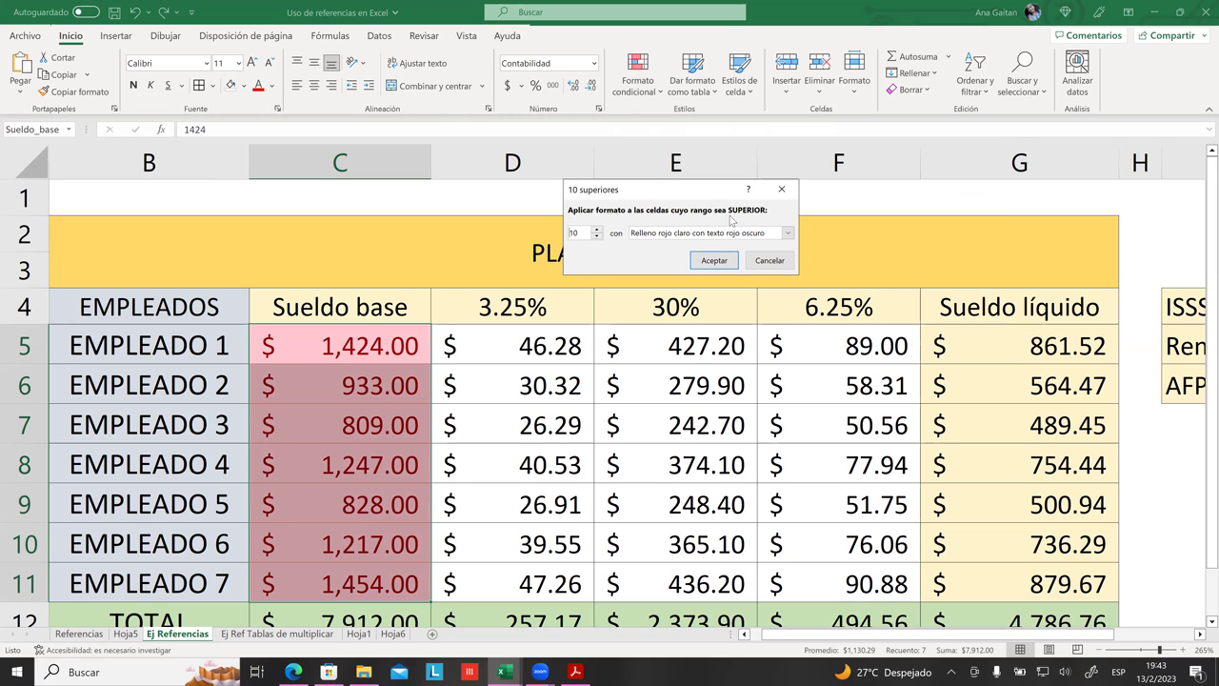
pyautogui.doubleClick(569, 234)
pyautogui.click(595, 231)
pyautogui.click(595, 230)
pyautogui.click(597, 230)
pyautogui.click(597, 230)
pyautogui.click(598, 236)
pyautogui.click(598, 236)
pyautogui.click(597, 235)
pyautogui.write('1')
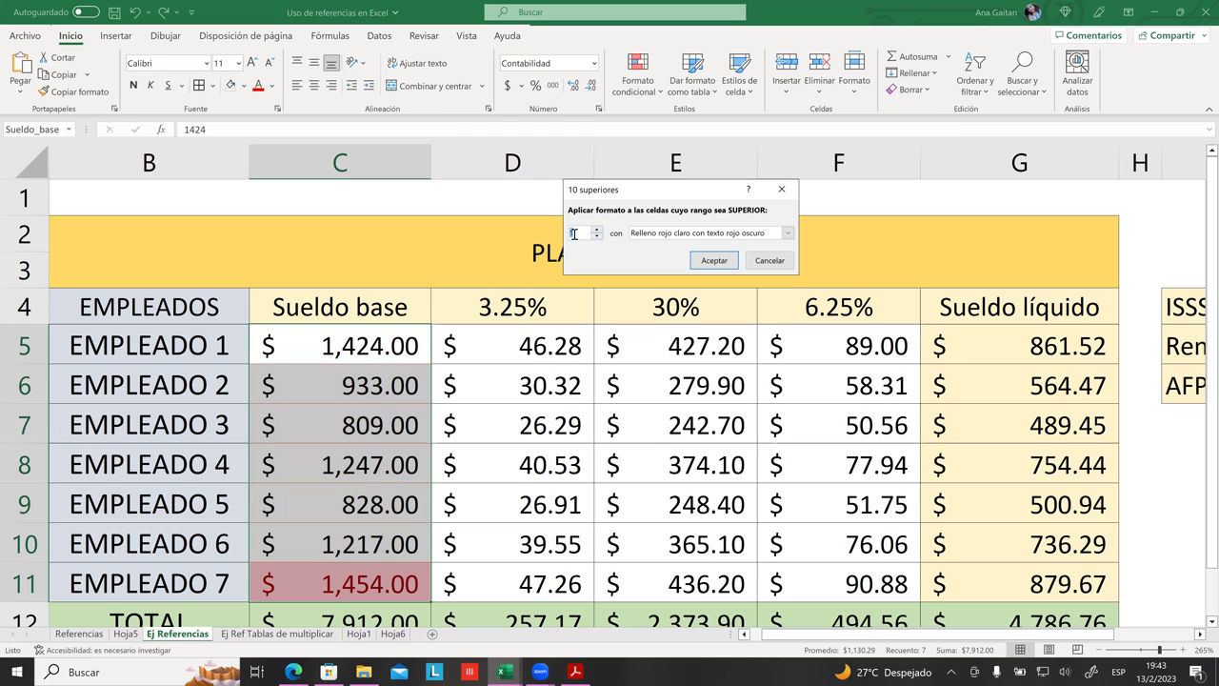
pyautogui.click(597, 230)
pyautogui.click(598, 229)
pyautogui.click(597, 236)
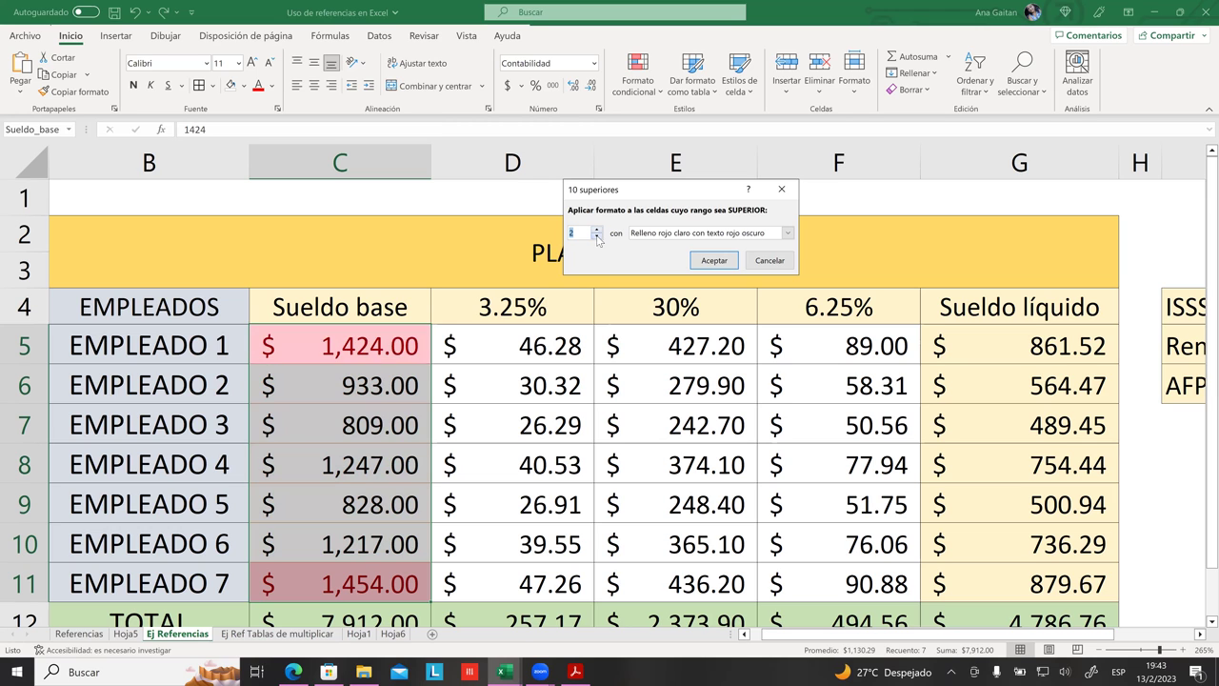
pyautogui.click(597, 237)
# - Set the top count to 1 with green fill and dark green text, and apply it
pyautogui.press('BackSpace')
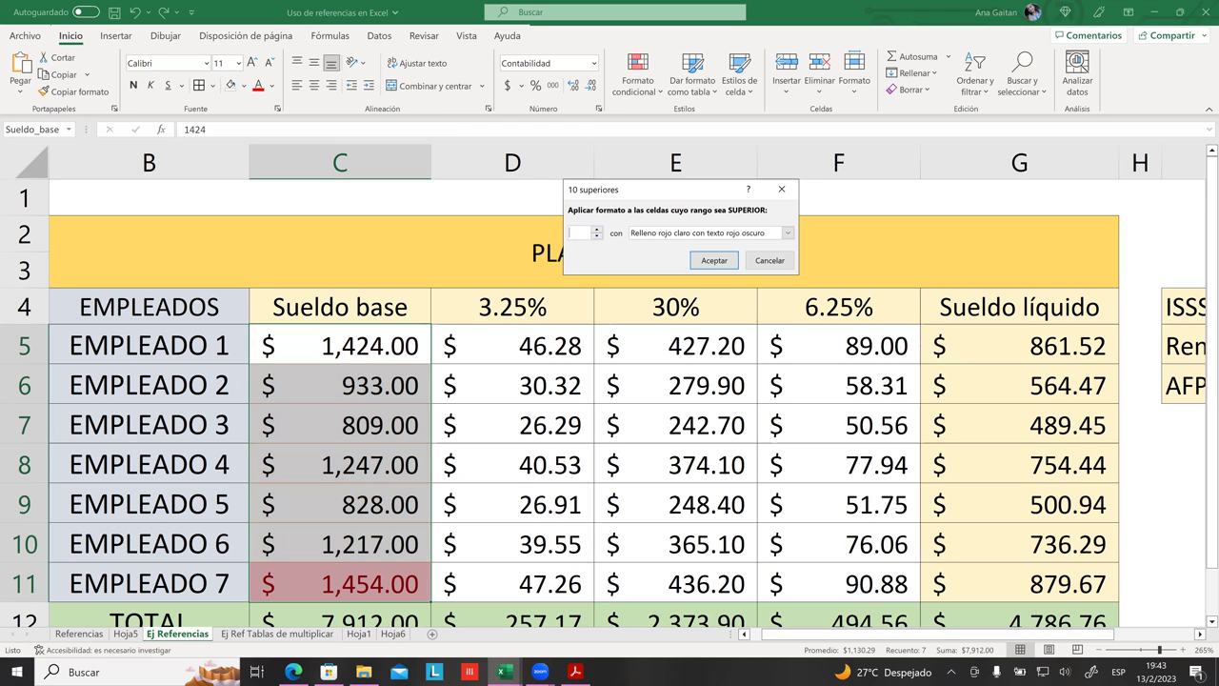
pyautogui.write('5')
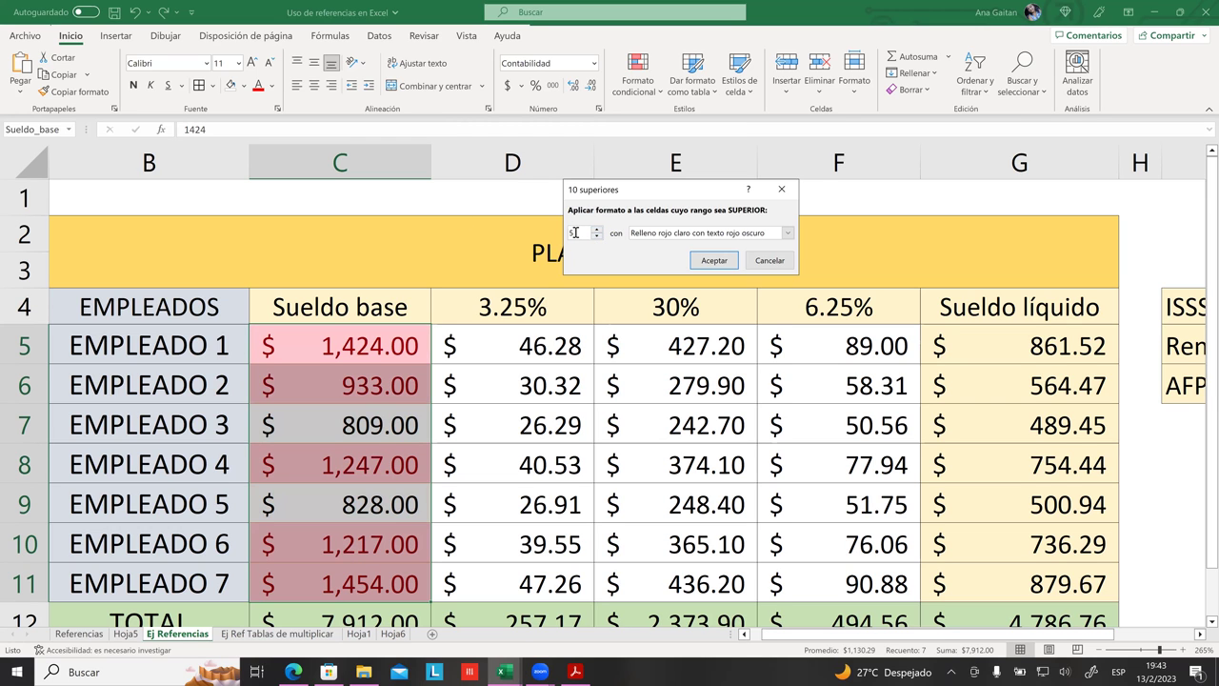
pyautogui.doubleClick(572, 233)
pyautogui.write('1')
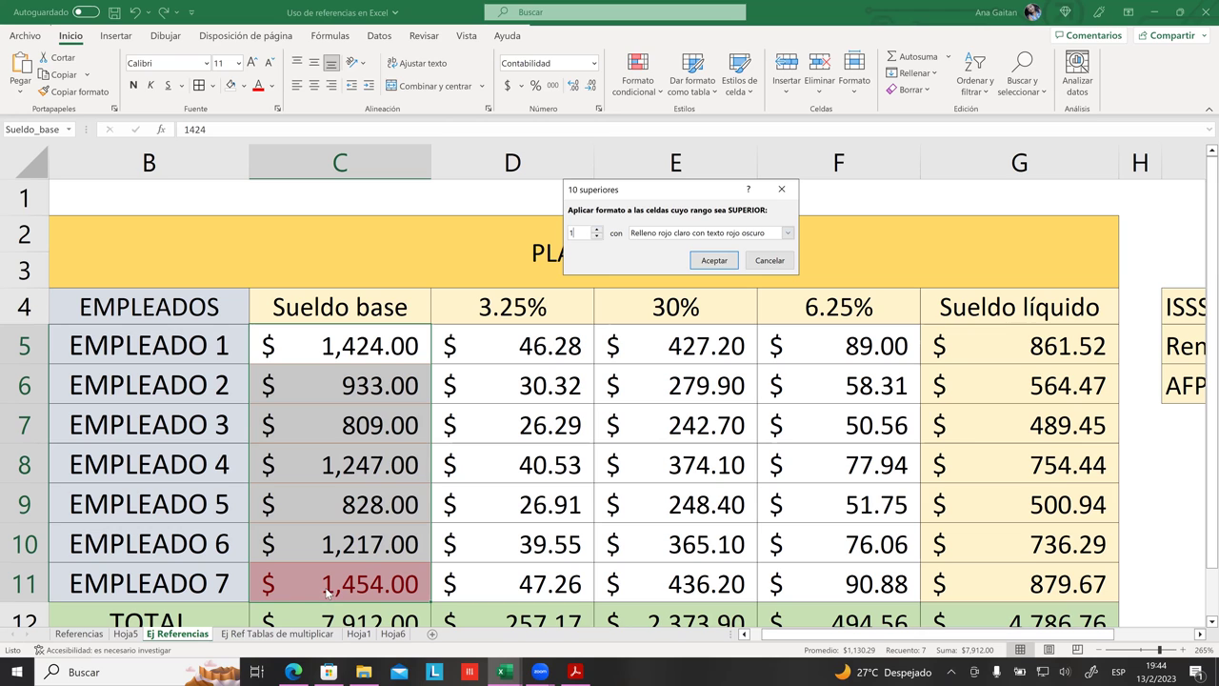
pyautogui.click(788, 233)
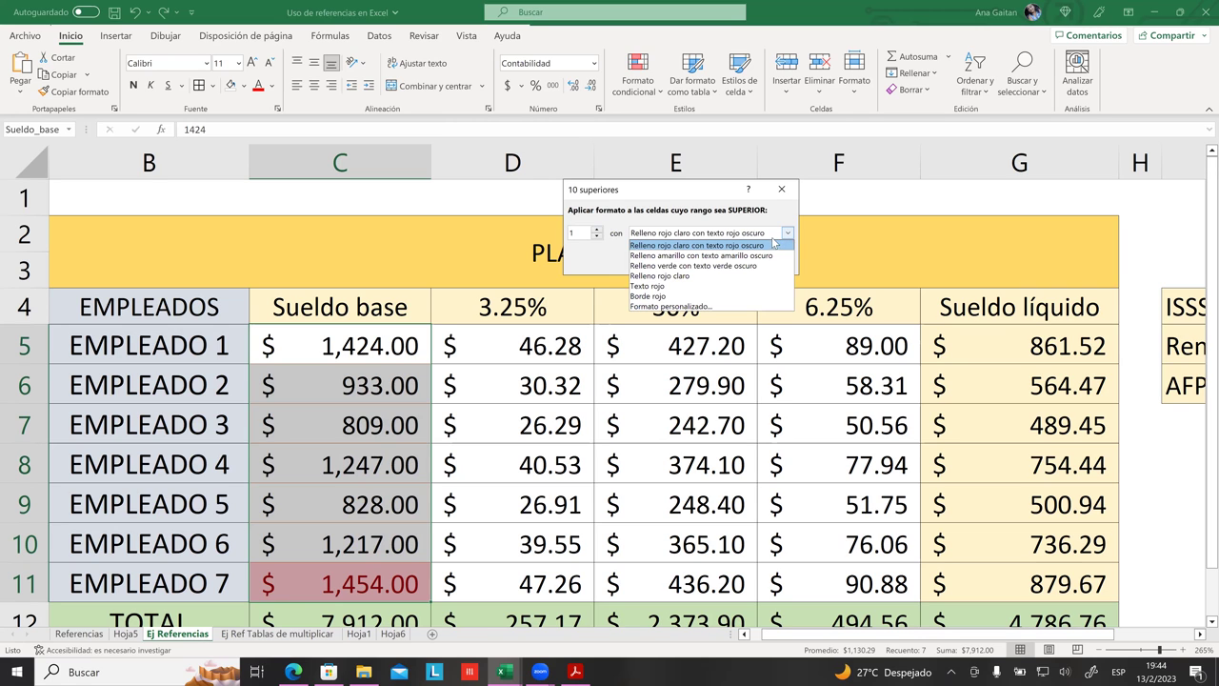
pyautogui.click(682, 267)
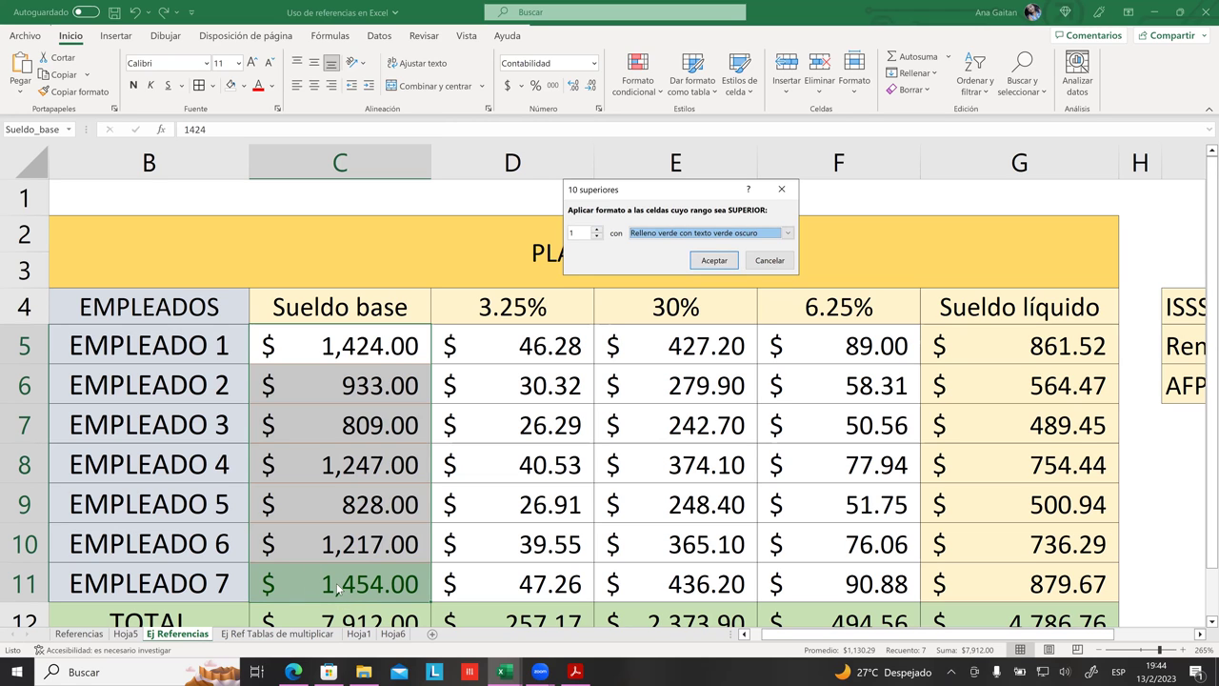
pyautogui.click(719, 261)
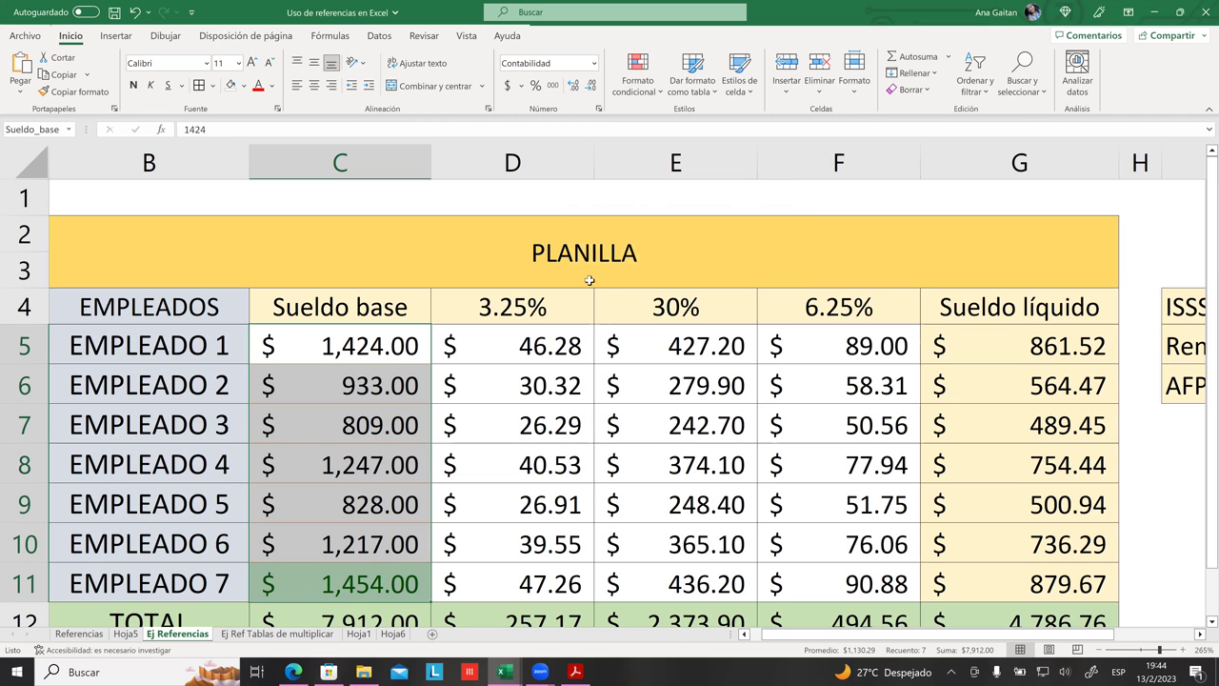
pyautogui.click(463, 504)
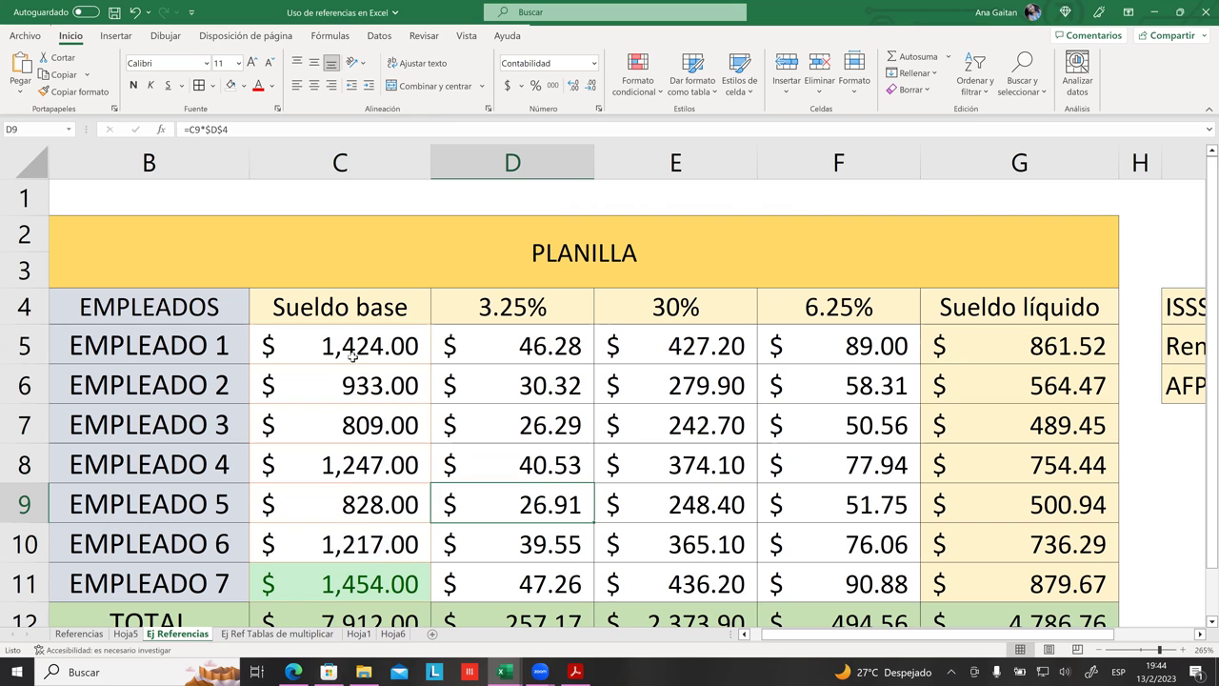
pyautogui.moveTo(351, 345); pyautogui.dragTo(324, 583)
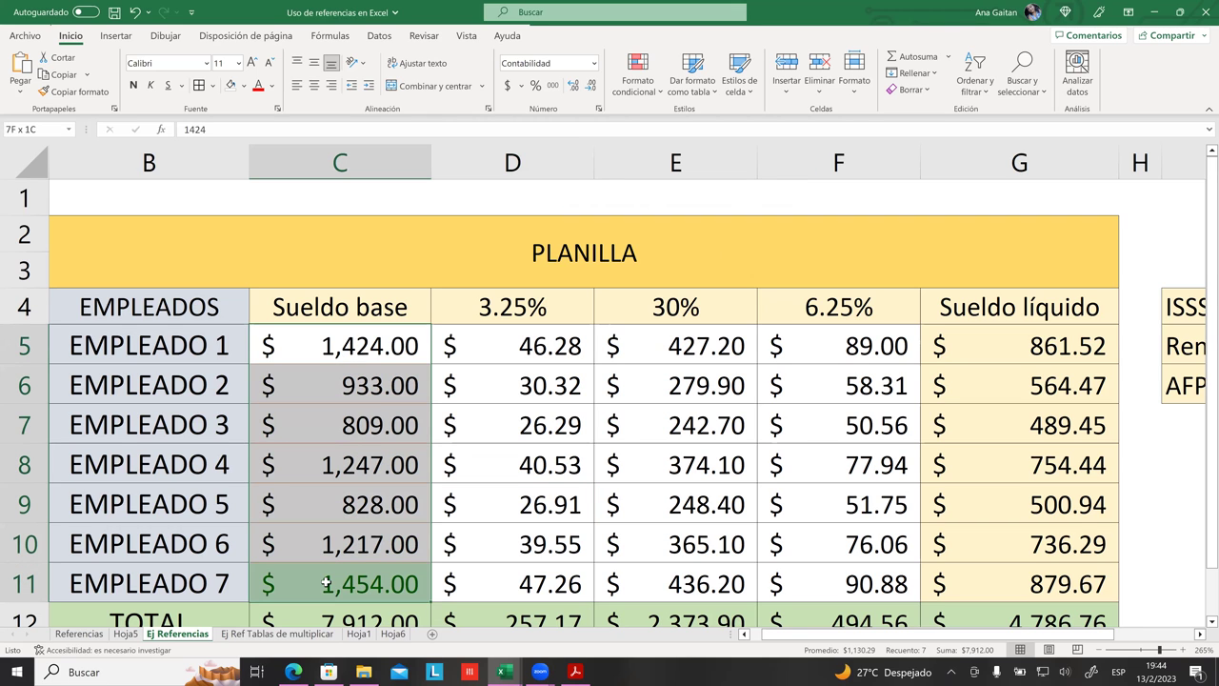
pyautogui.click(338, 350)
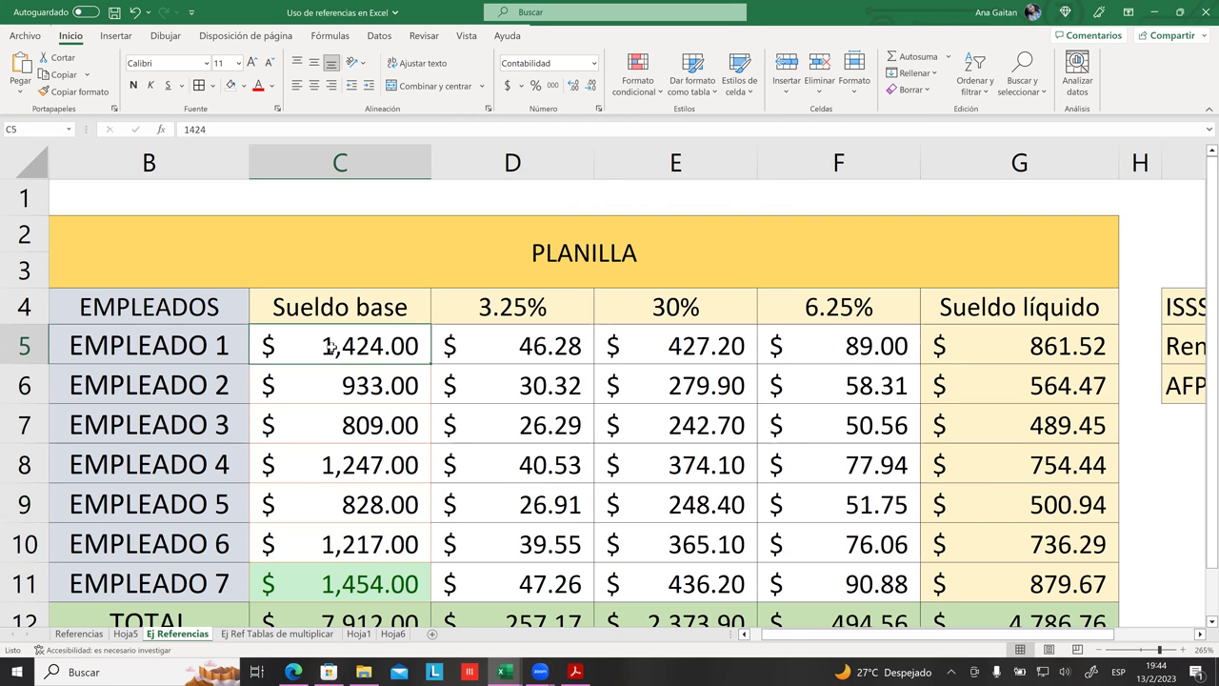
pyautogui.doubleClick(330, 346)
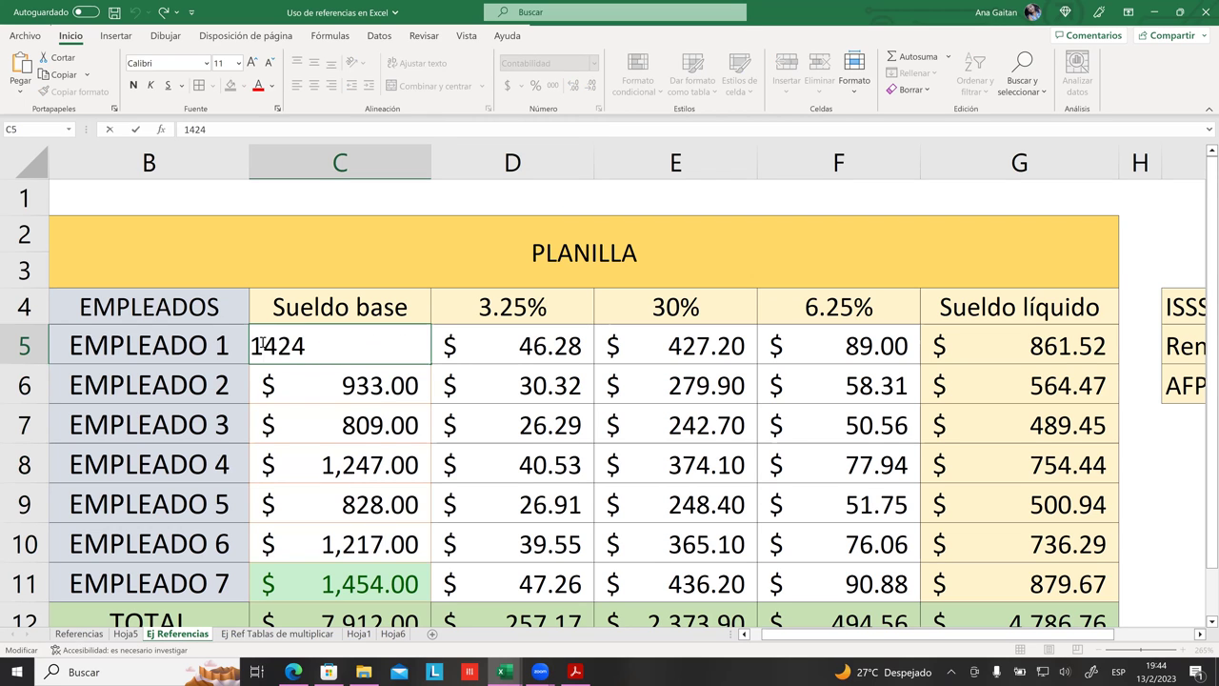
pyautogui.press('BackSpace')
pyautogui.write('3')
pyautogui.press('Return')
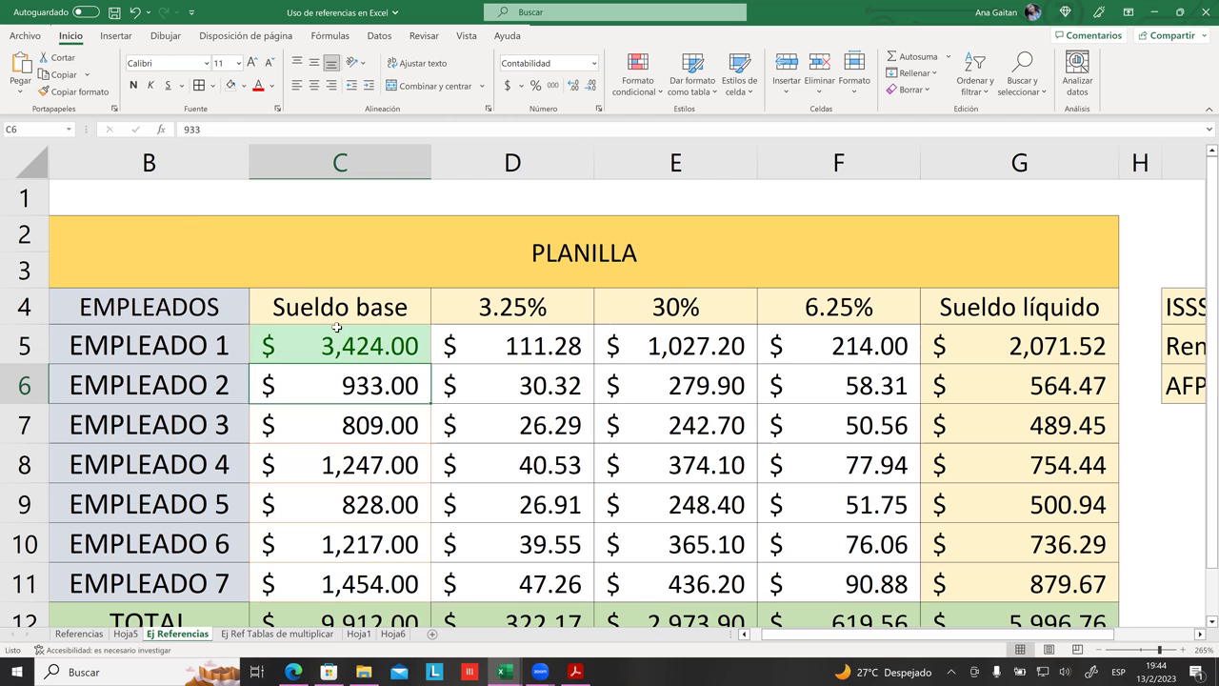
pyautogui.scroll(-1, 500, 355)
pyautogui.scroll(1, 502, 360)
pyautogui.moveTo(390, 338); pyautogui.dragTo(391, 545)
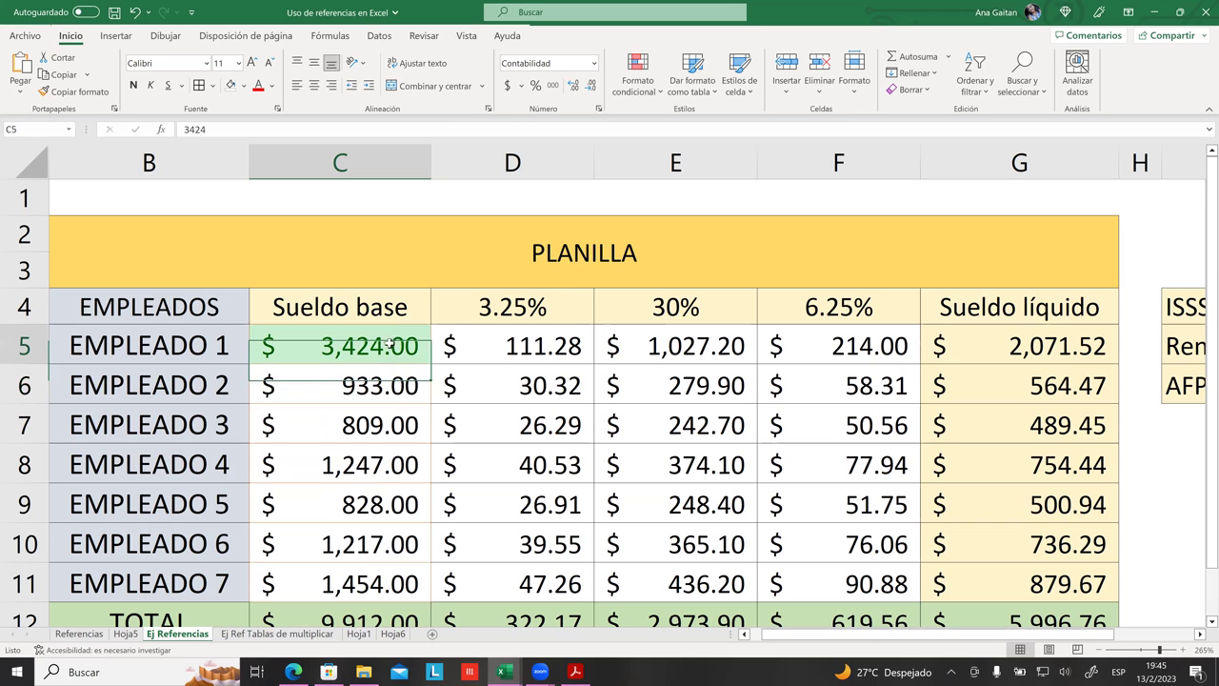
pyautogui.click(392, 548)
pyautogui.moveTo(354, 349); pyautogui.dragTo(355, 572)
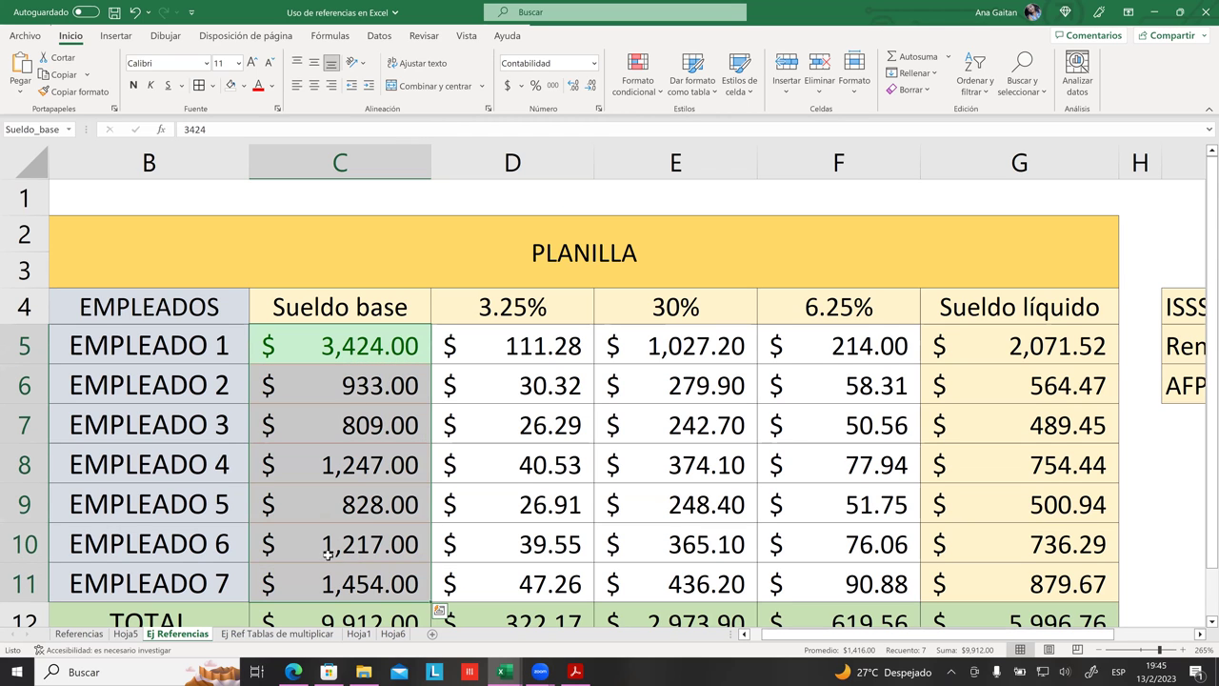
pyautogui.click(339, 570)
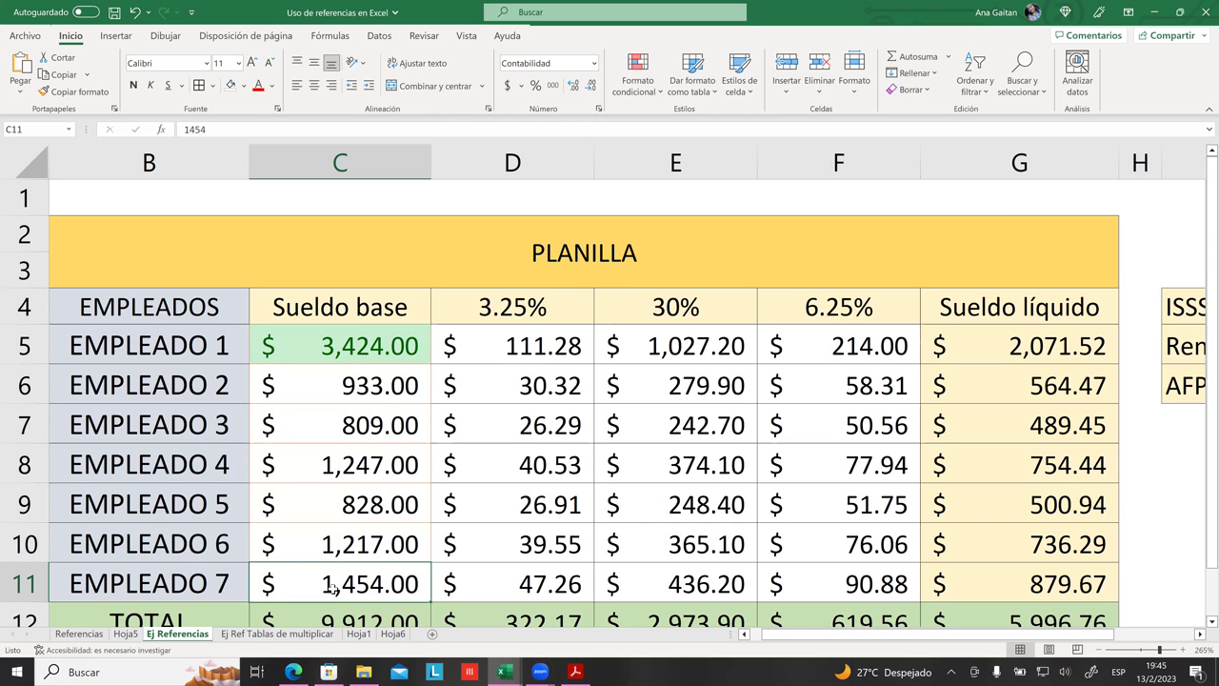
pyautogui.click(329, 349)
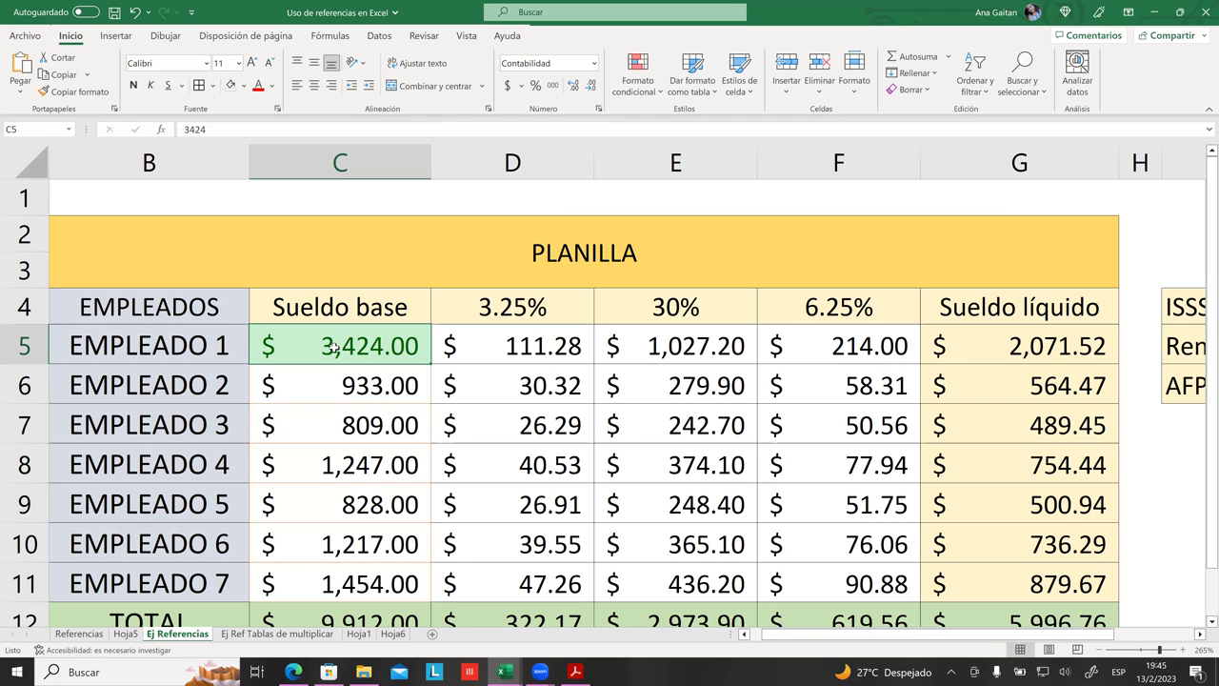
pyautogui.moveTo(325, 403); pyautogui.dragTo(345, 548)
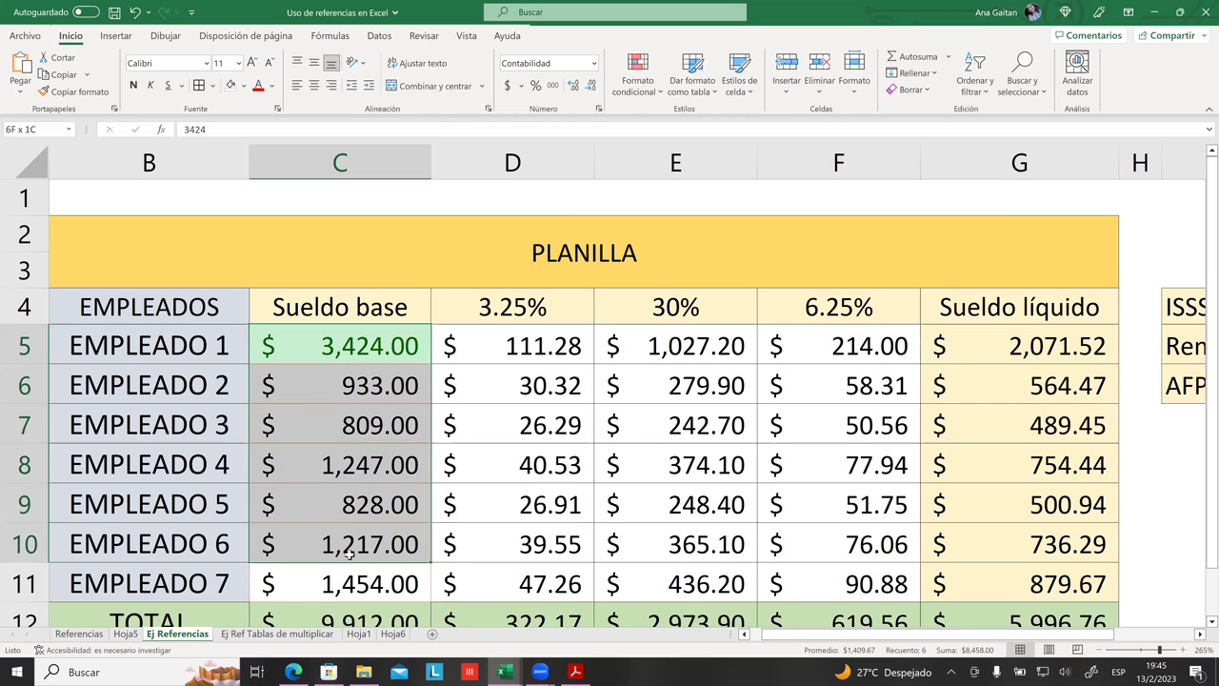
pyautogui.click(326, 351)
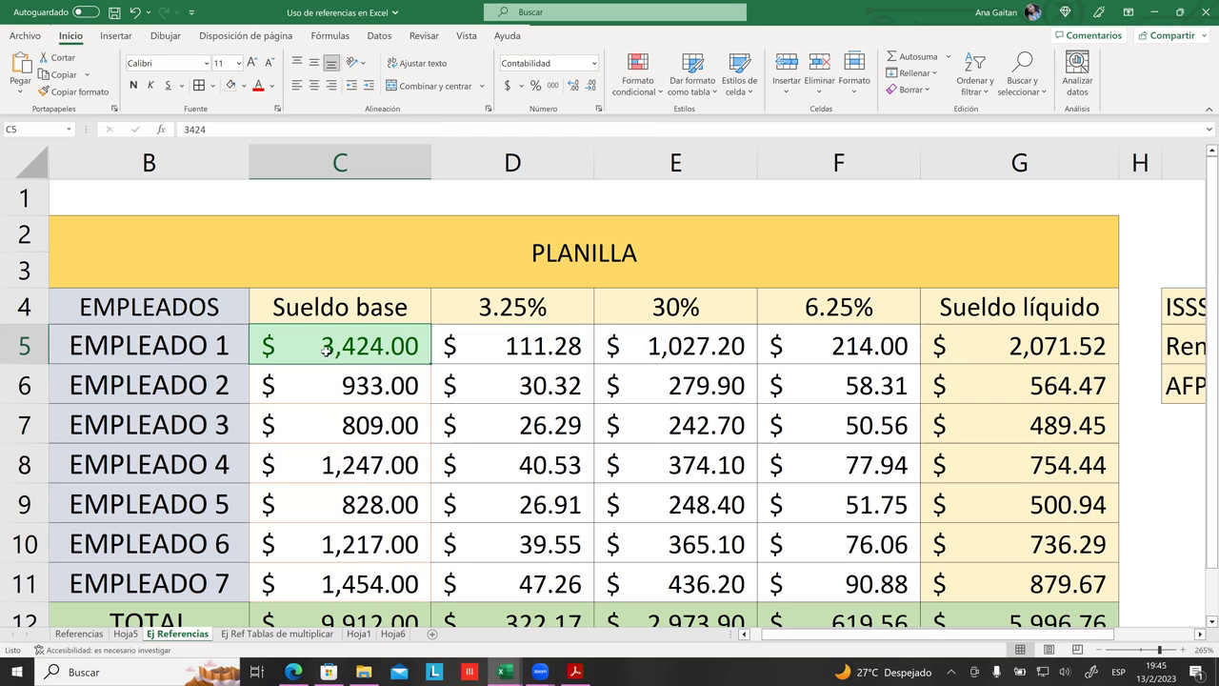
pyautogui.click(357, 584)
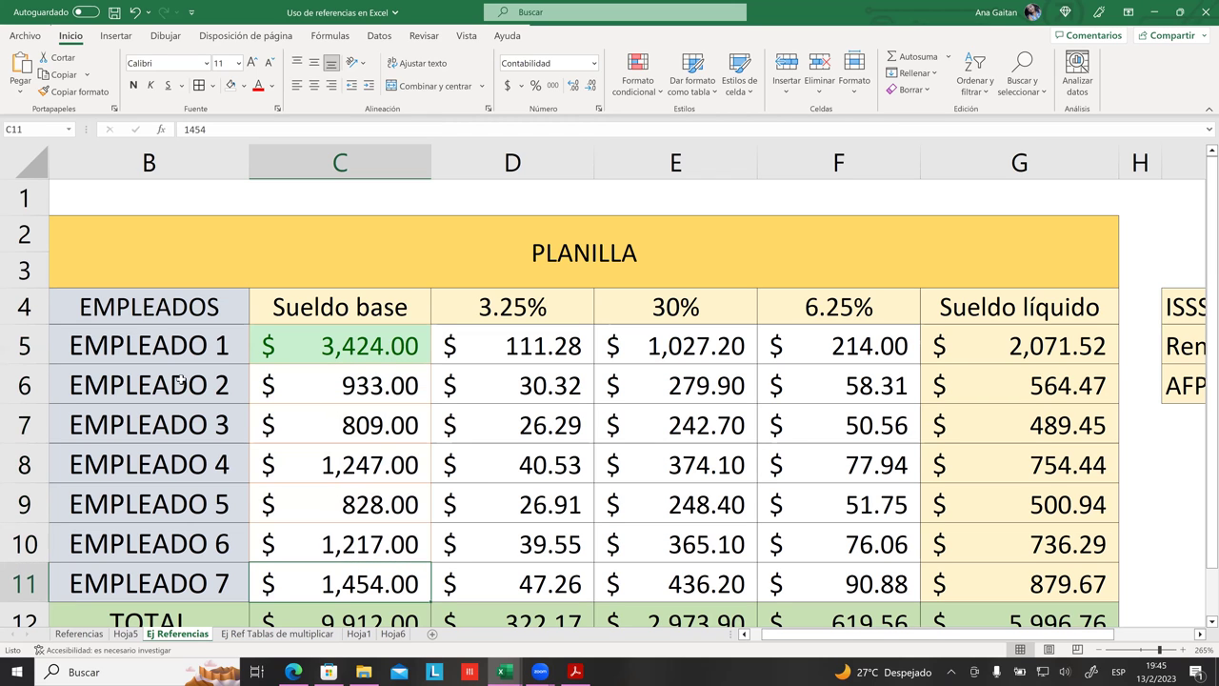
pyautogui.click(352, 347)
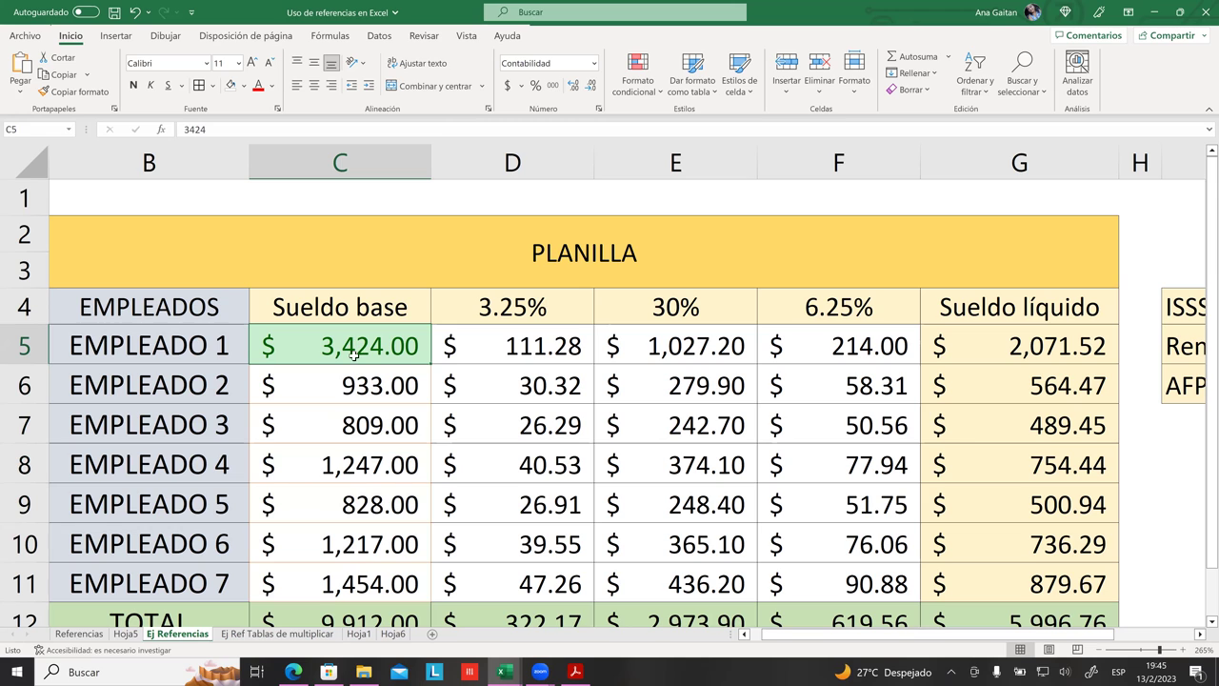
pyautogui.click(348, 504)
pyautogui.click(545, 520)
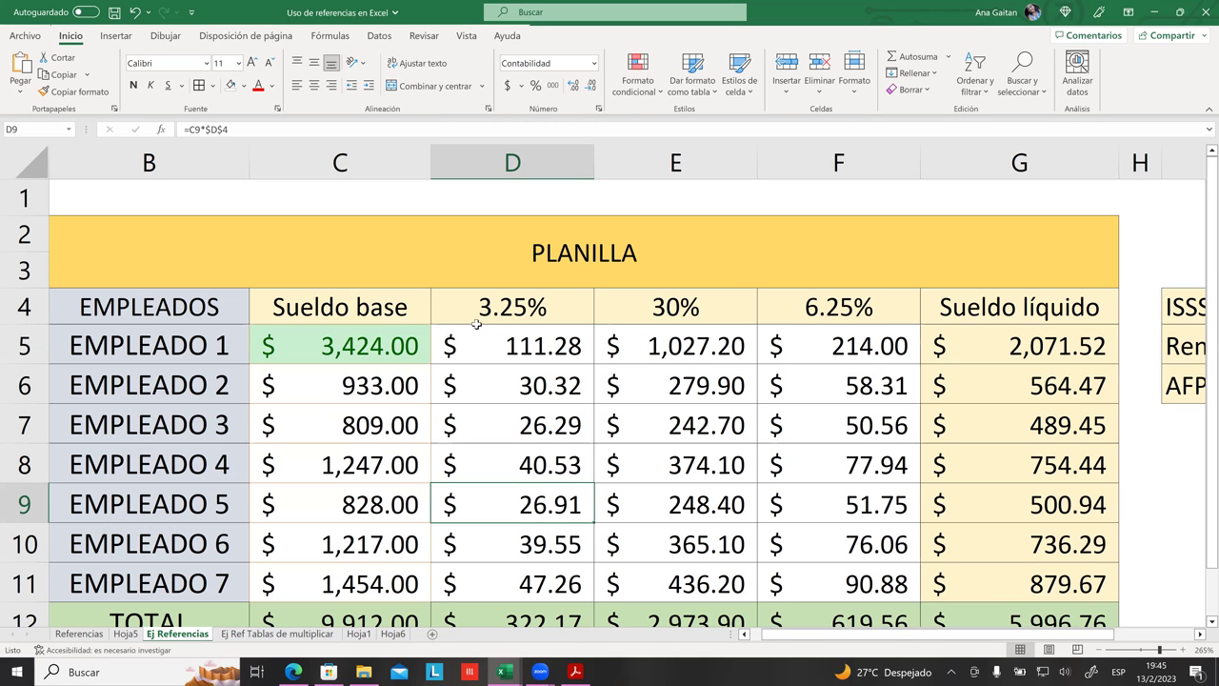
# - Add a Bottom 1 rule to C5:C11 using light red fill with dark red text
pyautogui.moveTo(348, 346); pyautogui.dragTo(356, 579)
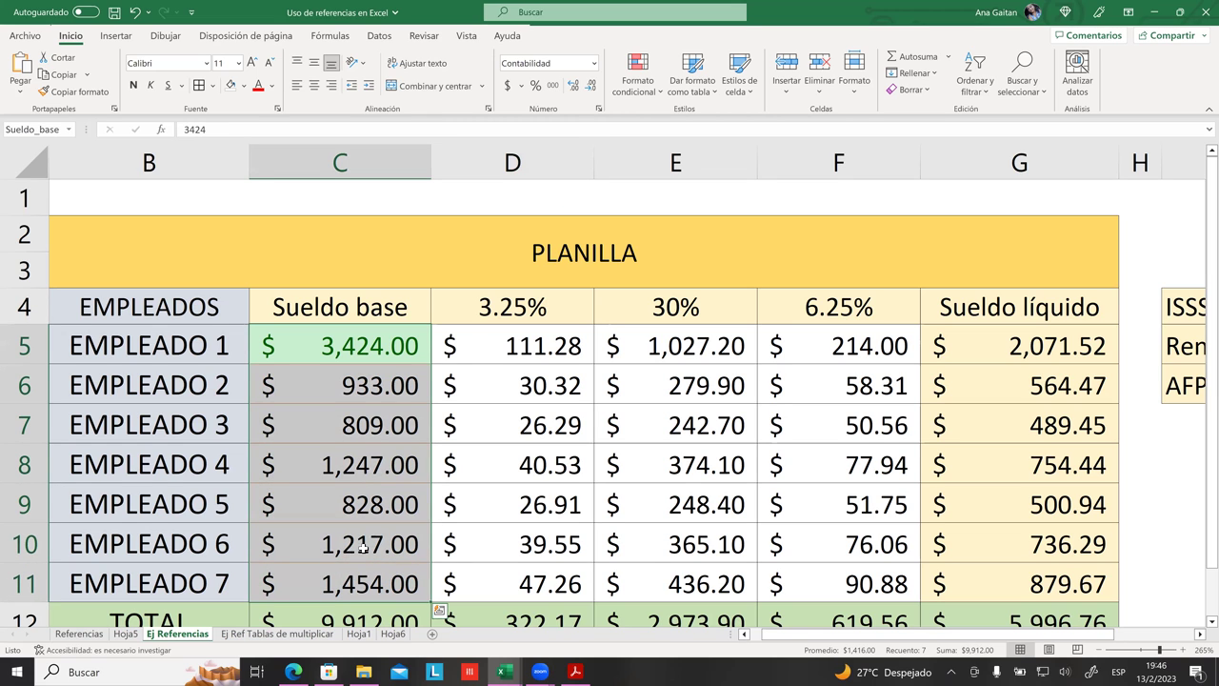
pyautogui.click(650, 91)
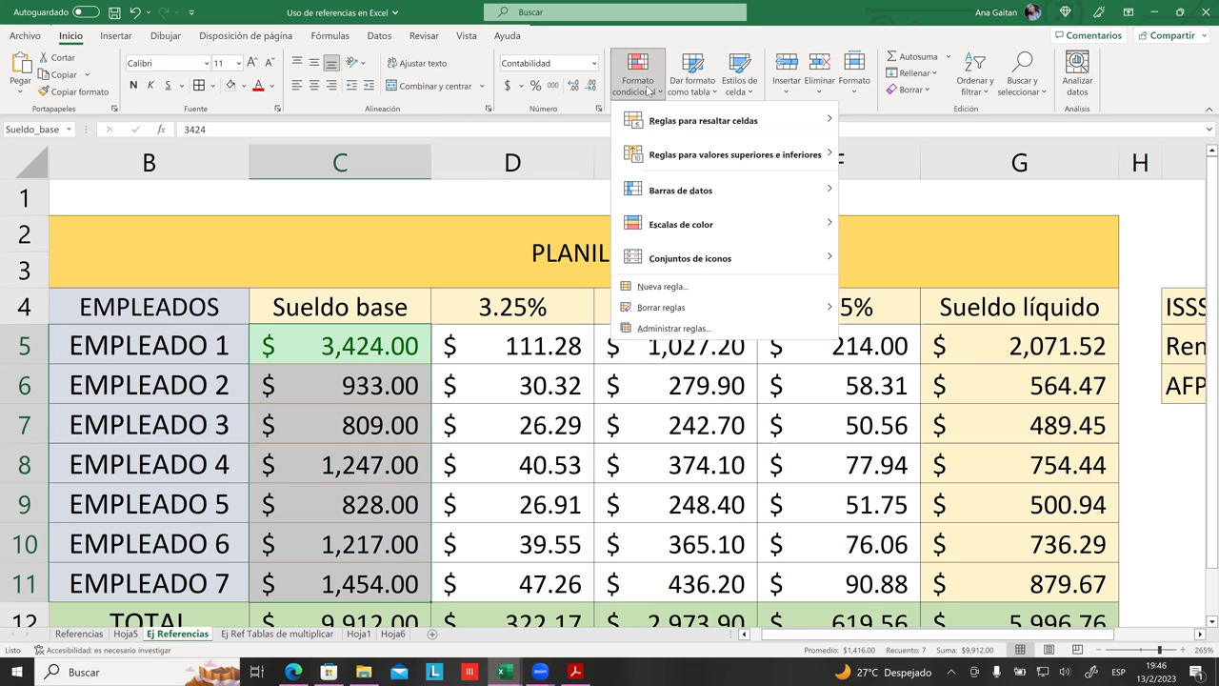
pyautogui.moveTo(651, 158)
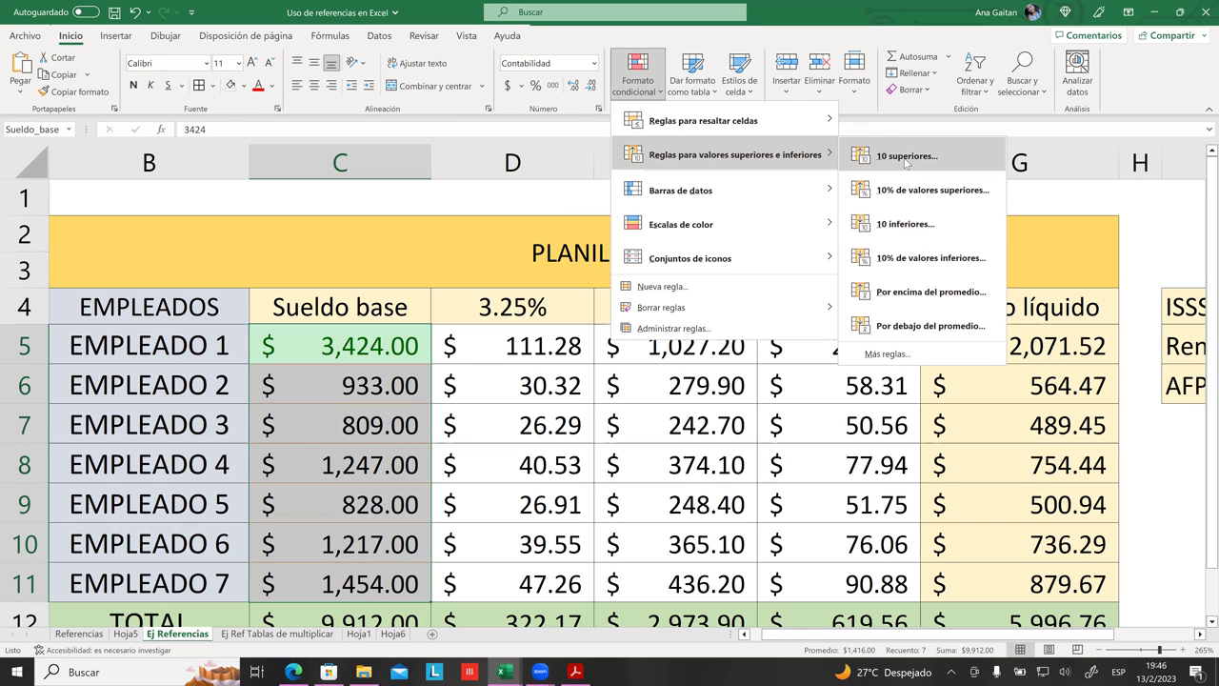
pyautogui.click(905, 225)
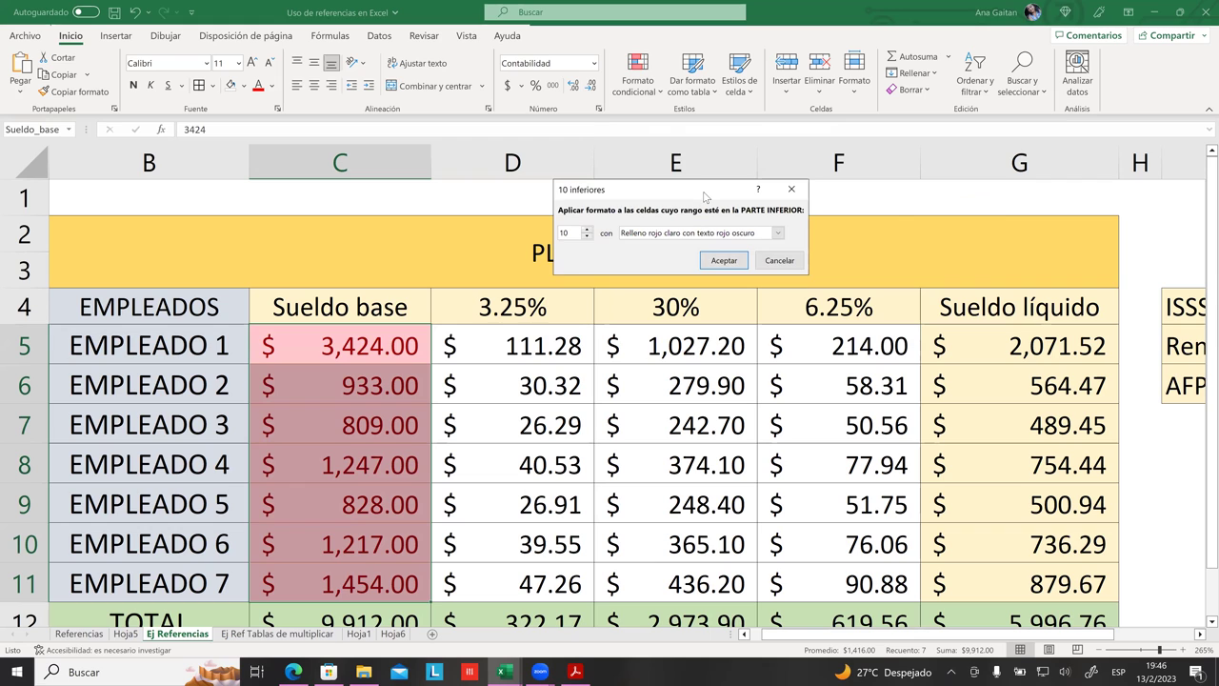
pyautogui.moveTo(705, 196); pyautogui.dragTo(792, 174)
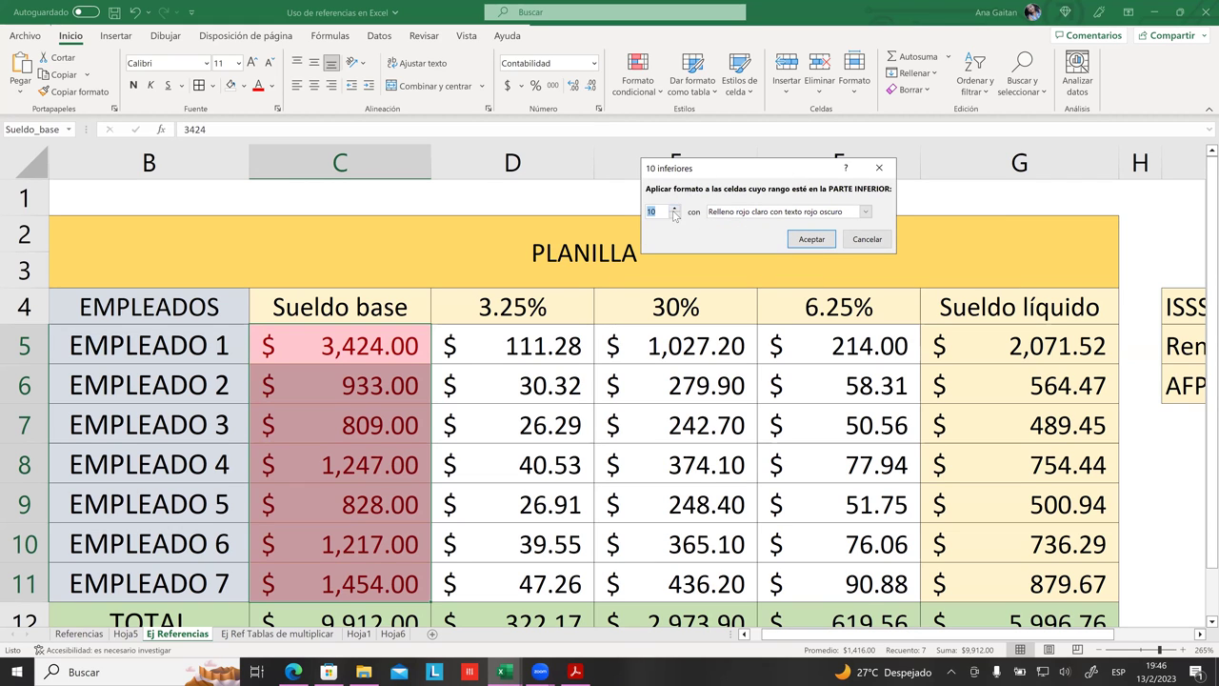
pyautogui.write('1')
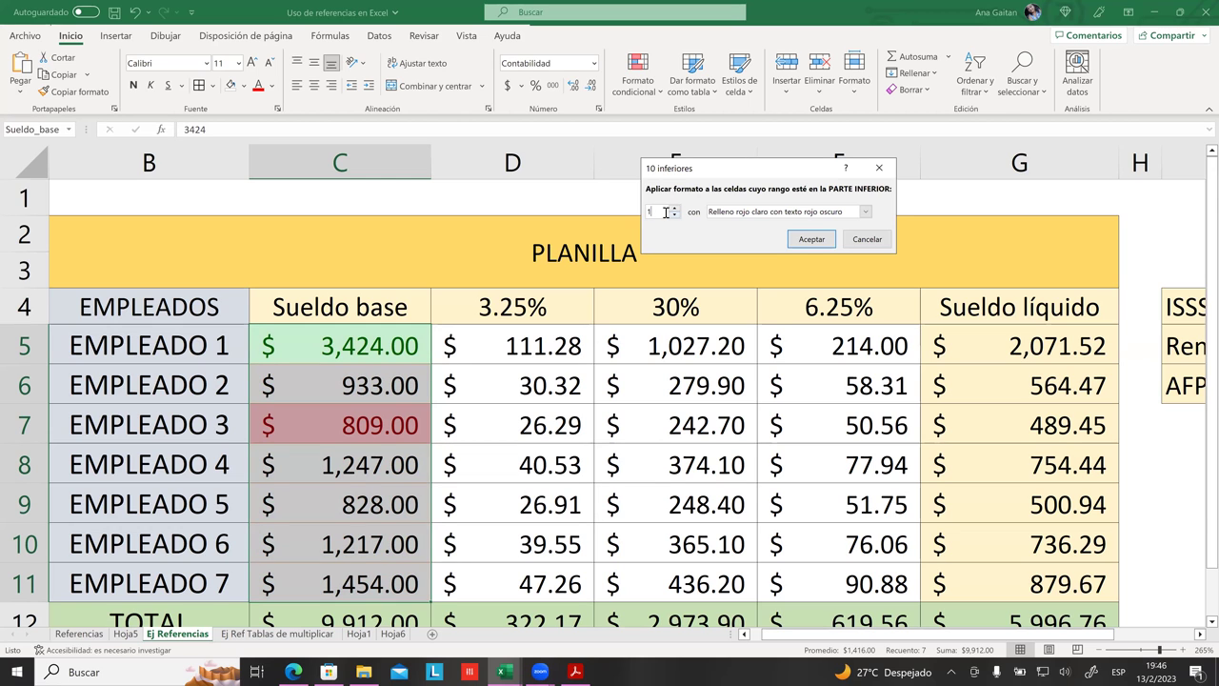
pyautogui.click(866, 212)
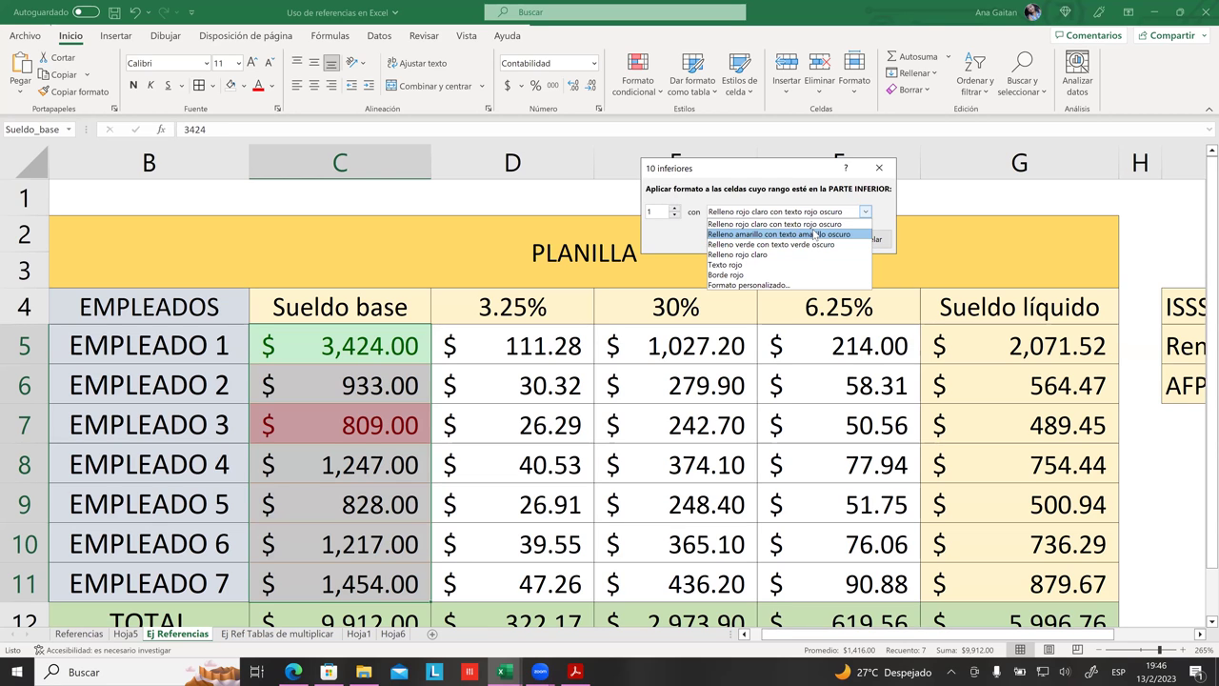
pyautogui.click(820, 226)
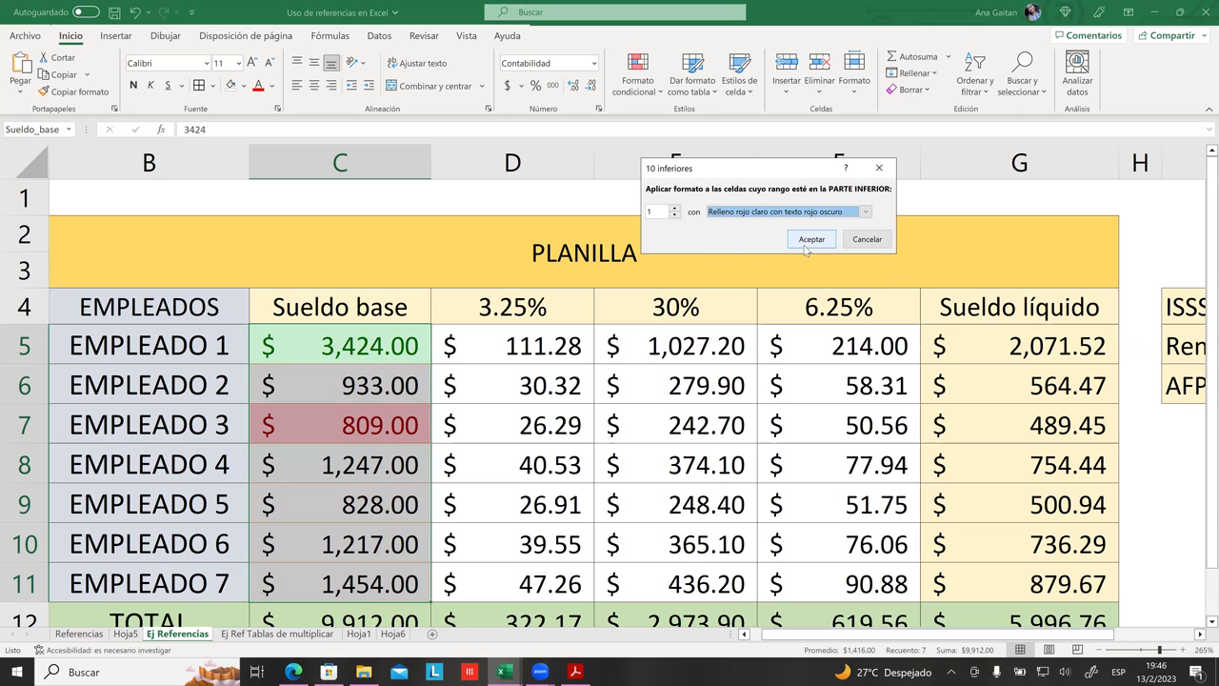
pyautogui.click(808, 240)
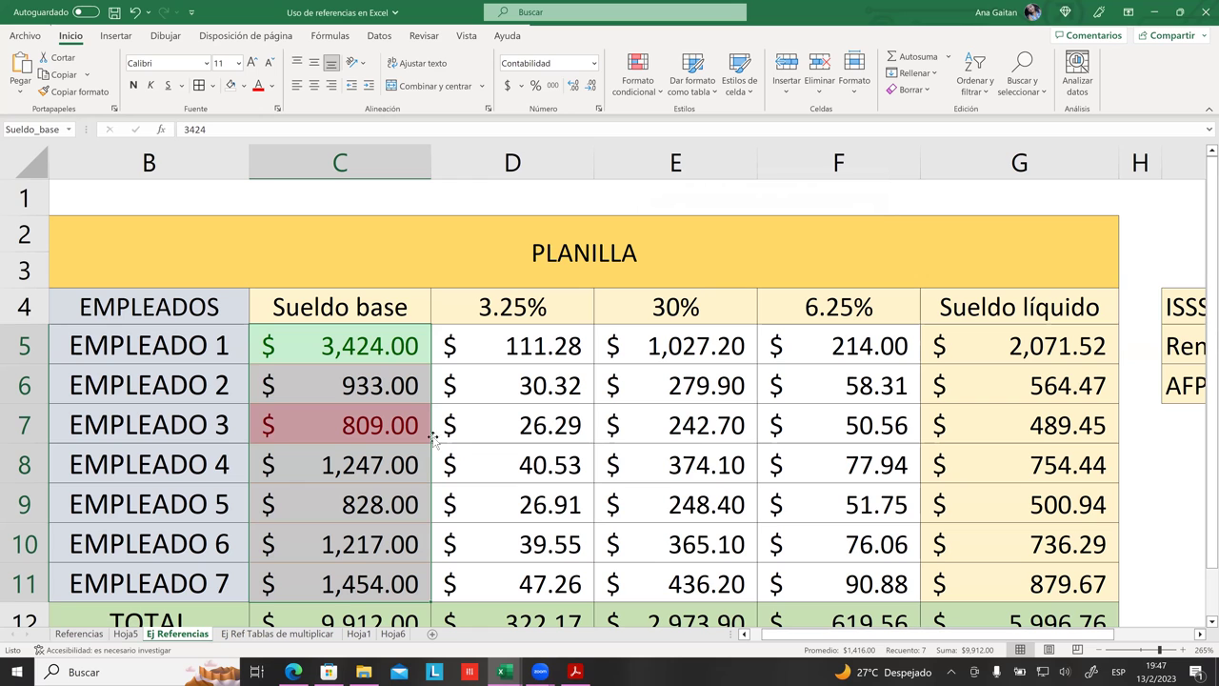
# - Change Empleado 7's base salary in C11 to 0, then to 100.00
pyautogui.scroll(-1, 398, 481)
pyautogui.click(384, 424)
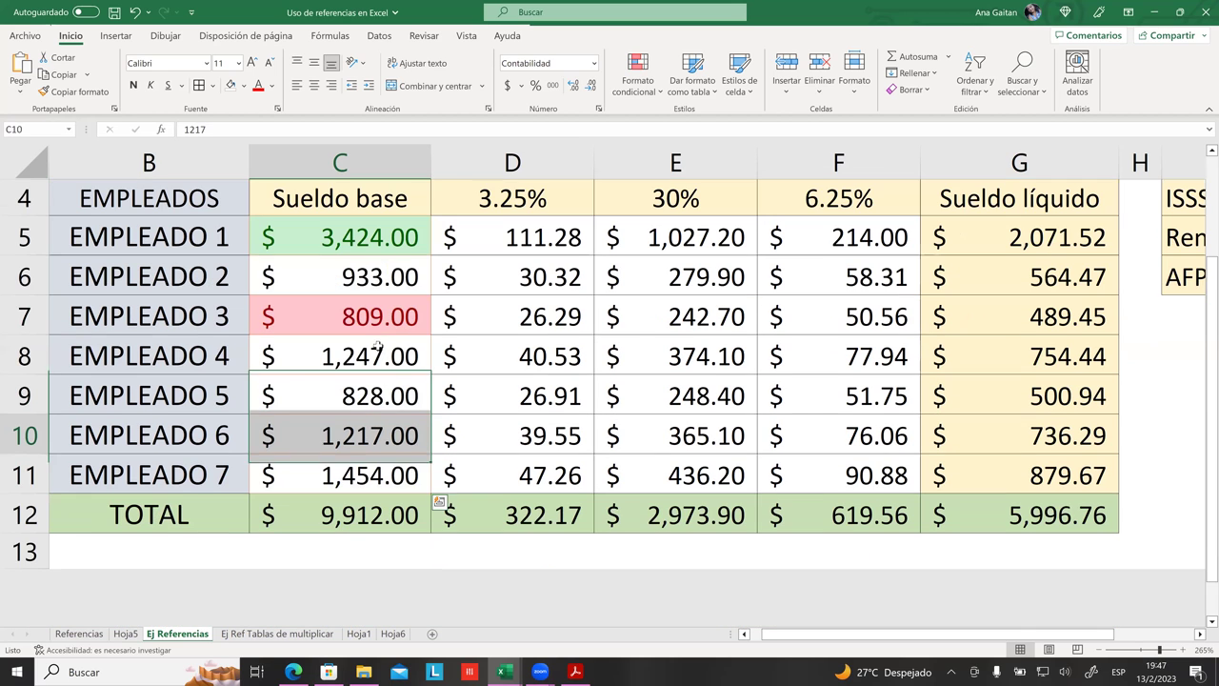
pyautogui.click(331, 474)
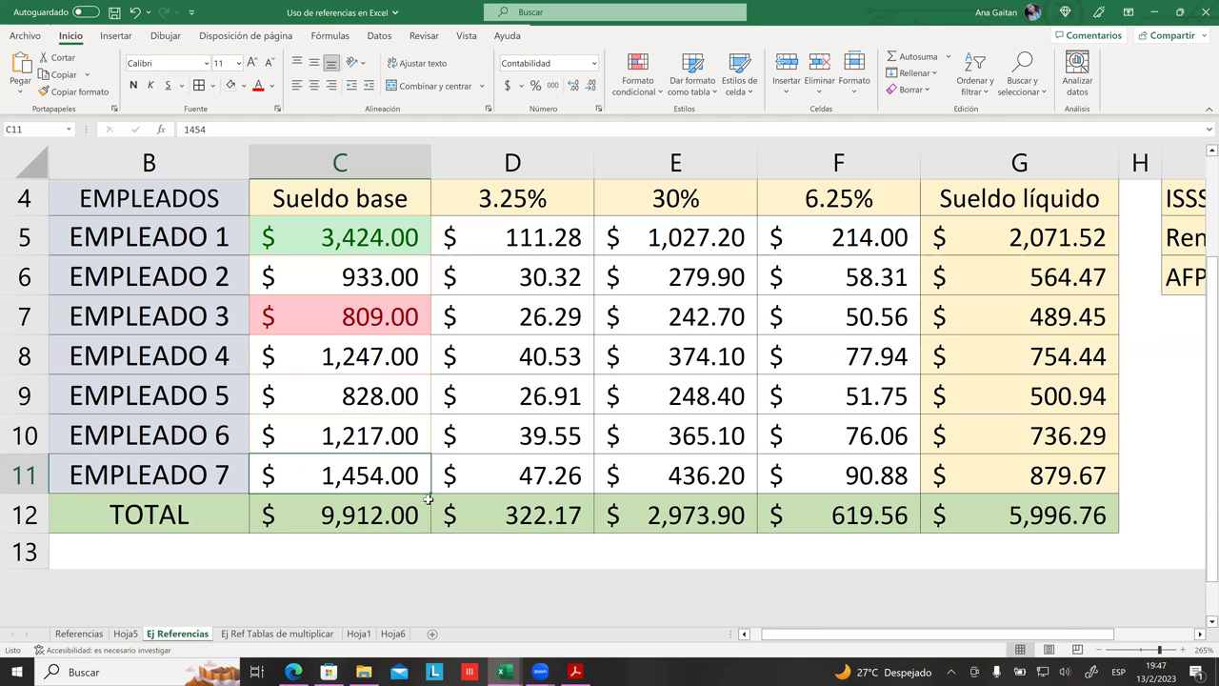
pyautogui.write('0')
pyautogui.press('Return')
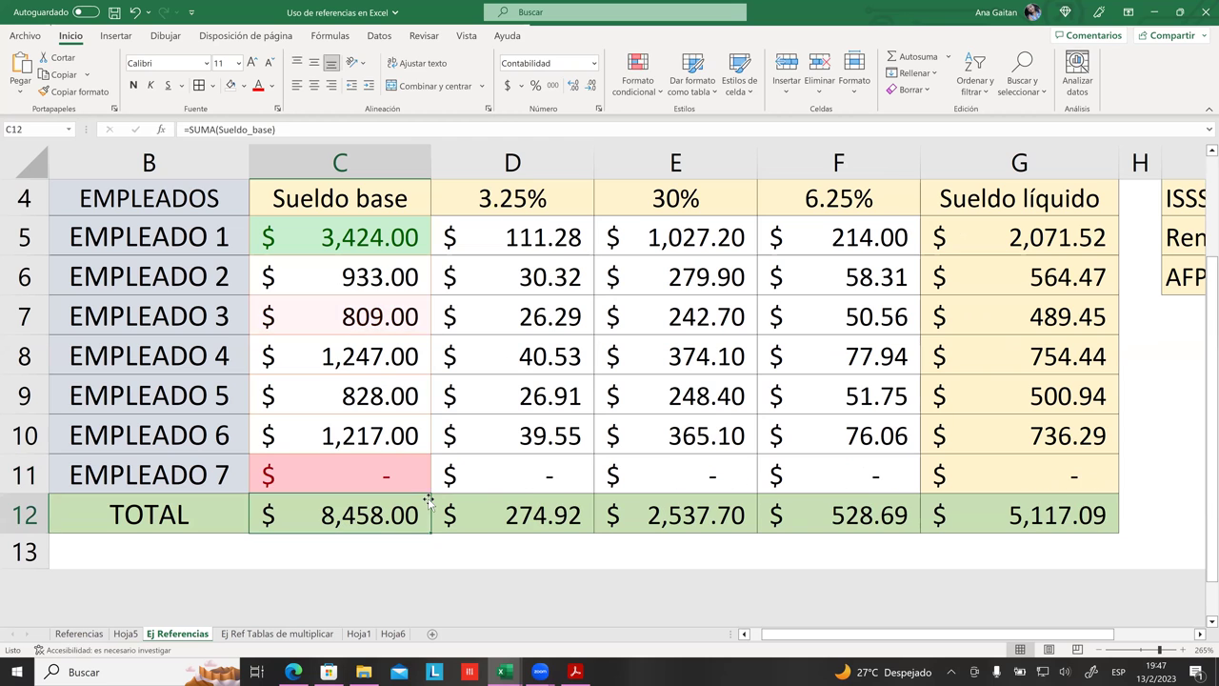
pyautogui.click(513, 505)
pyautogui.scroll(1, 505, 468)
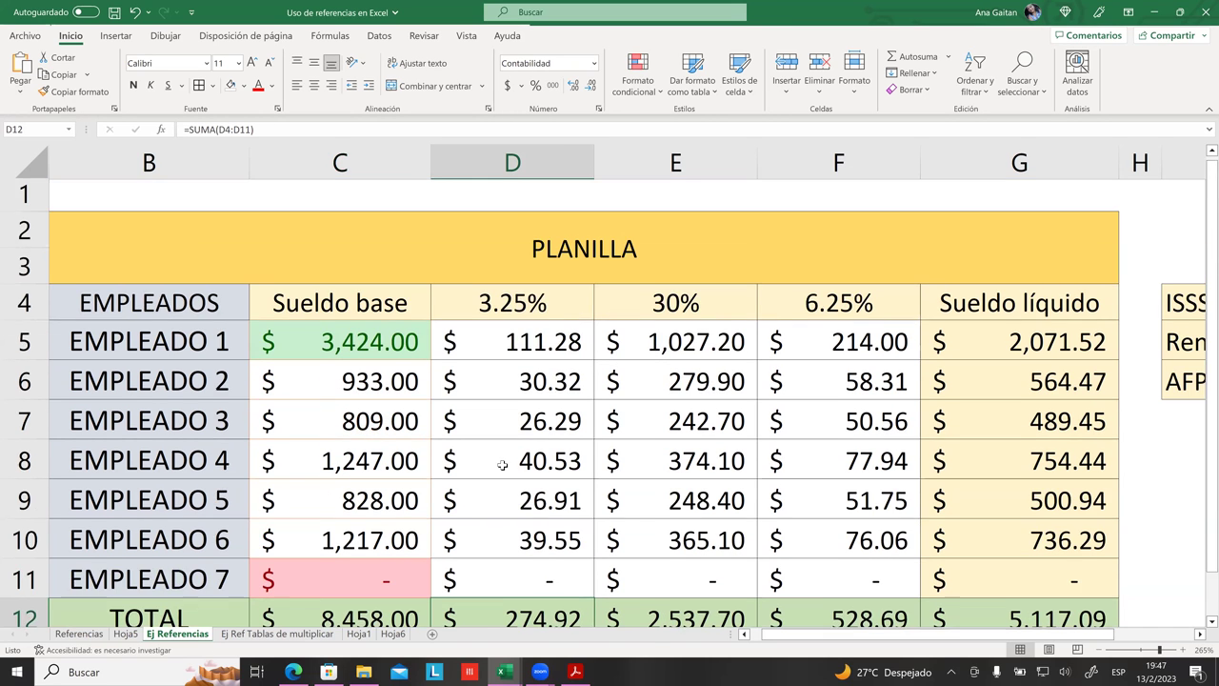
pyautogui.scroll(-1, 502, 465)
pyautogui.click(533, 475)
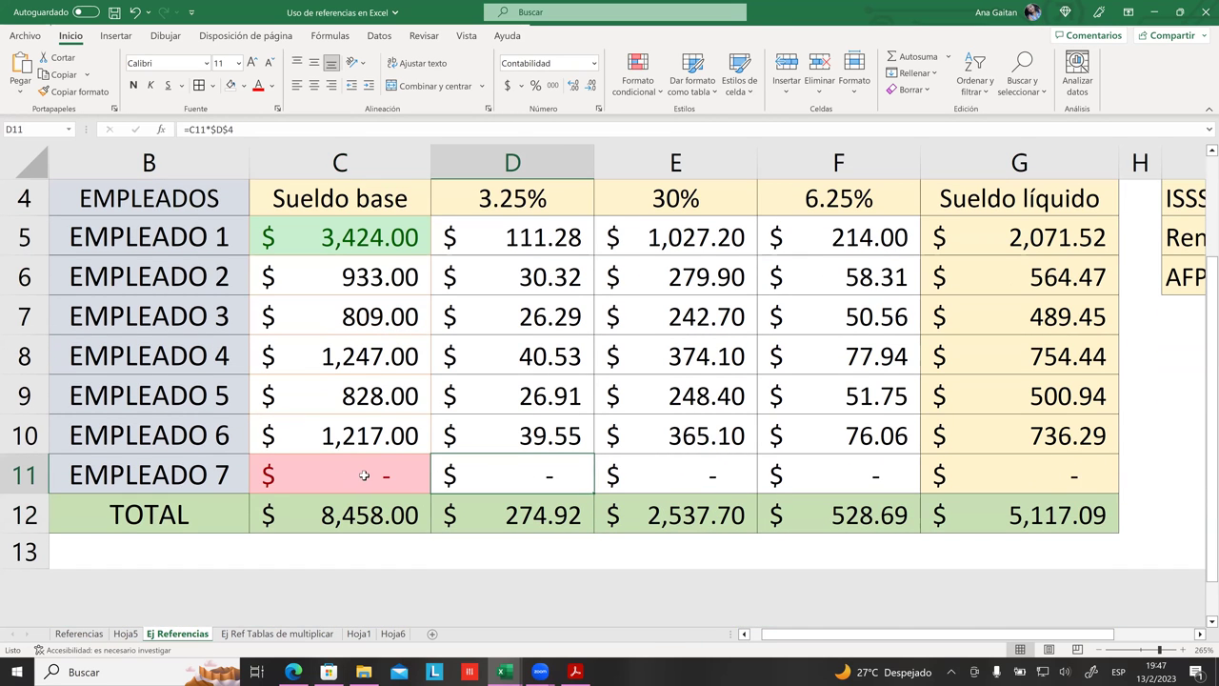
pyautogui.click(367, 475)
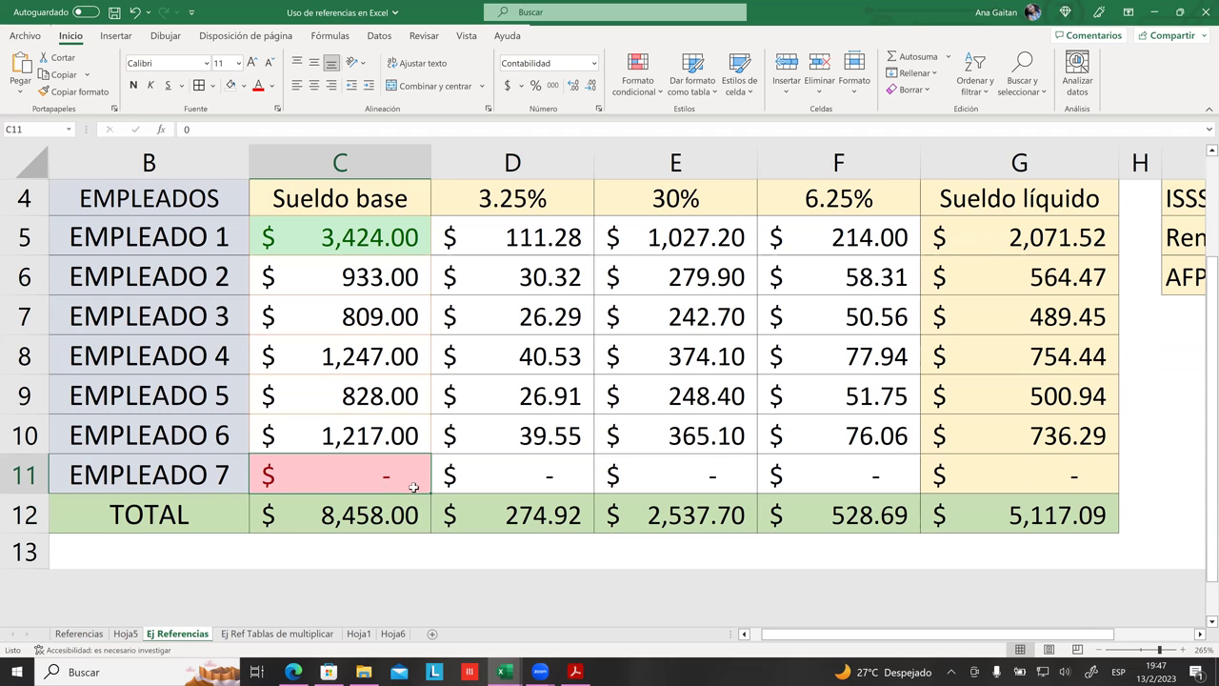
pyautogui.click(10, 473)
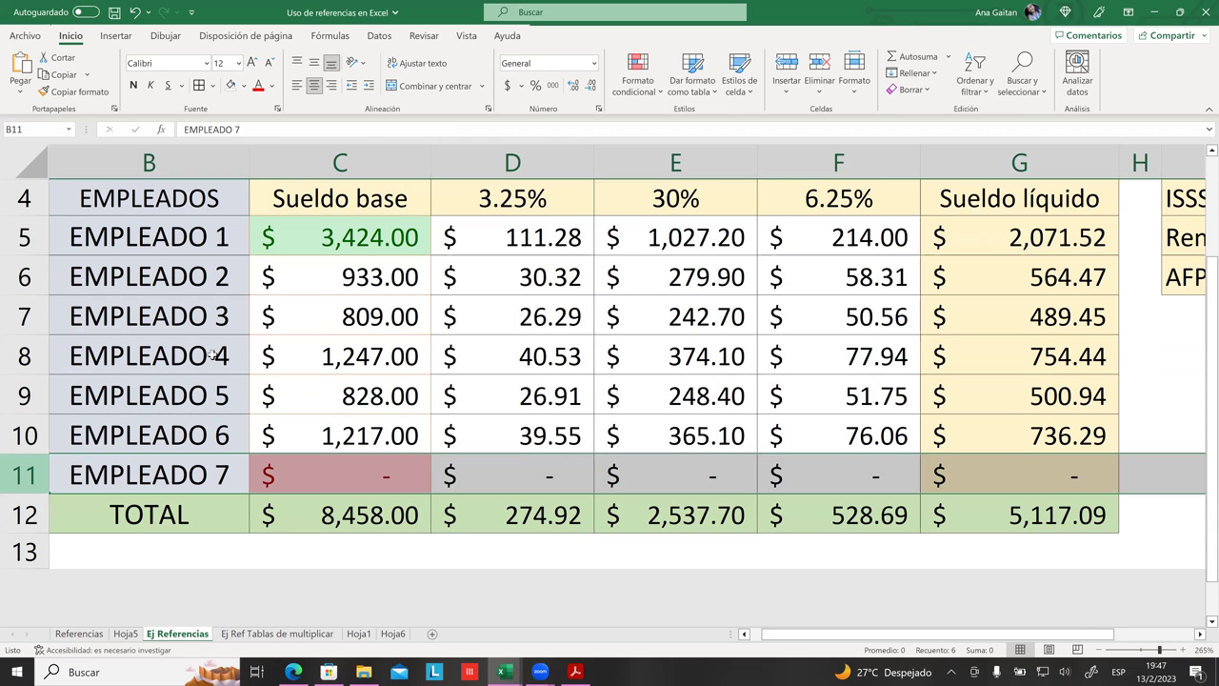
pyautogui.click(373, 470)
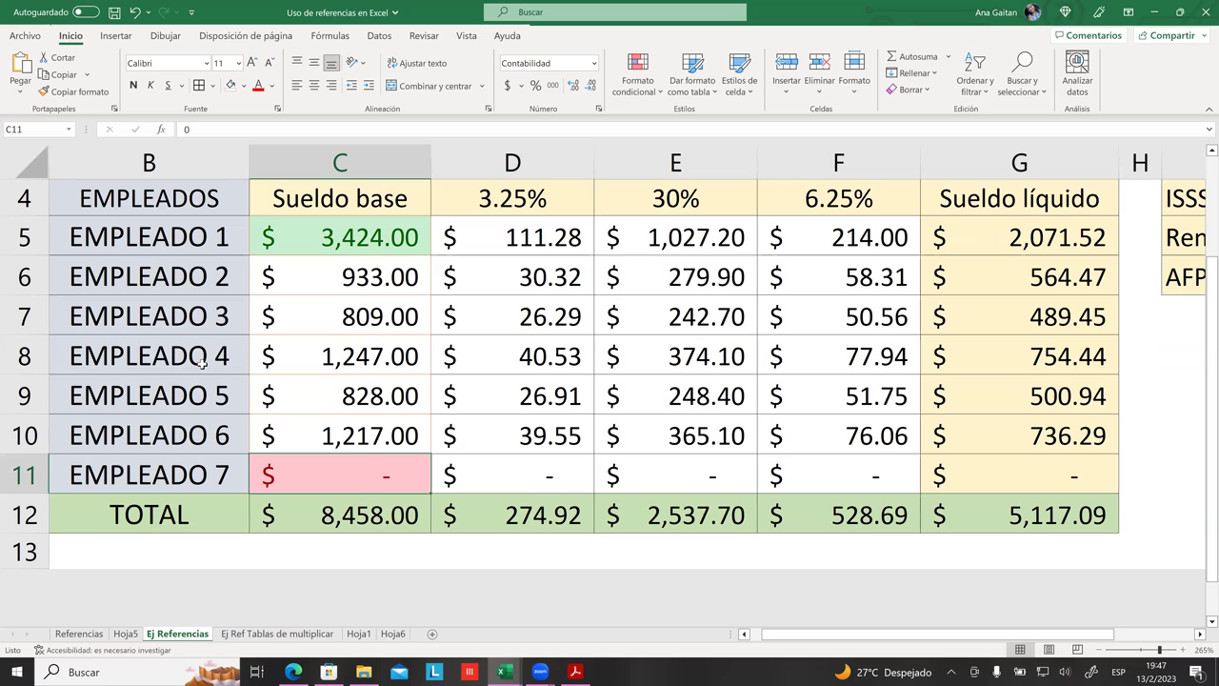
pyautogui.click(531, 484)
pyautogui.click(380, 473)
pyautogui.write('100')
pyautogui.press('Return')
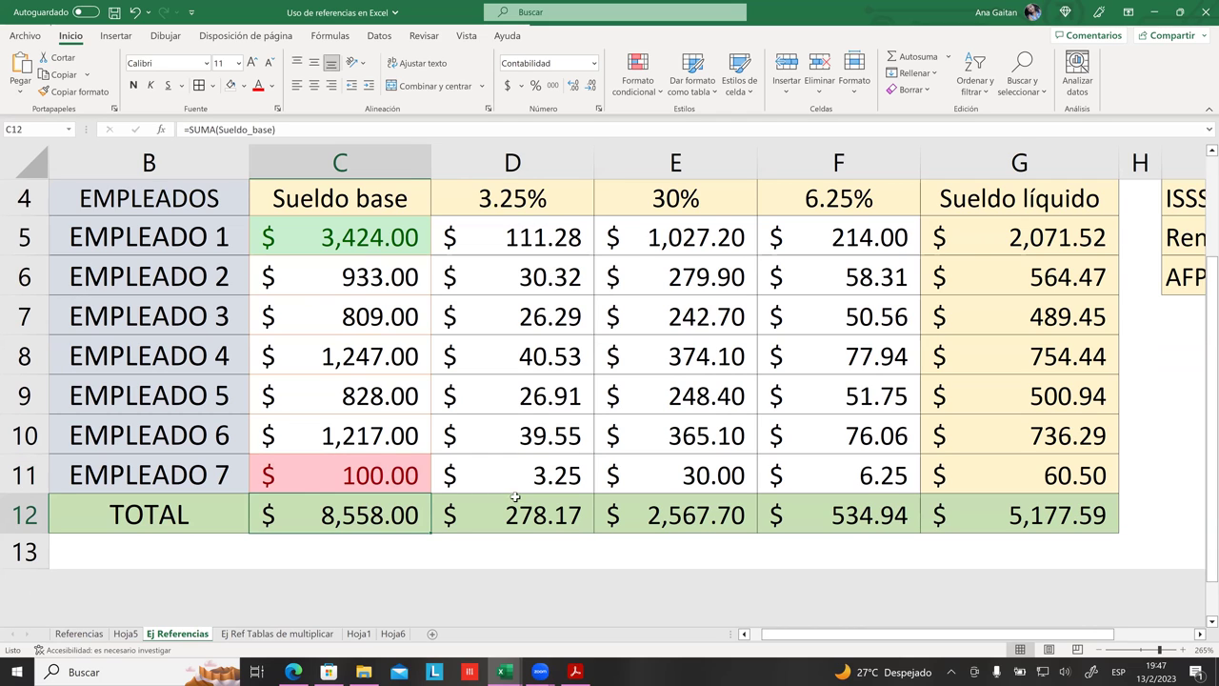
# - Set Empleado 5's base salary in C9 to 50.00 and check the recalculated totals
pyautogui.click(515, 497)
pyautogui.click(383, 397)
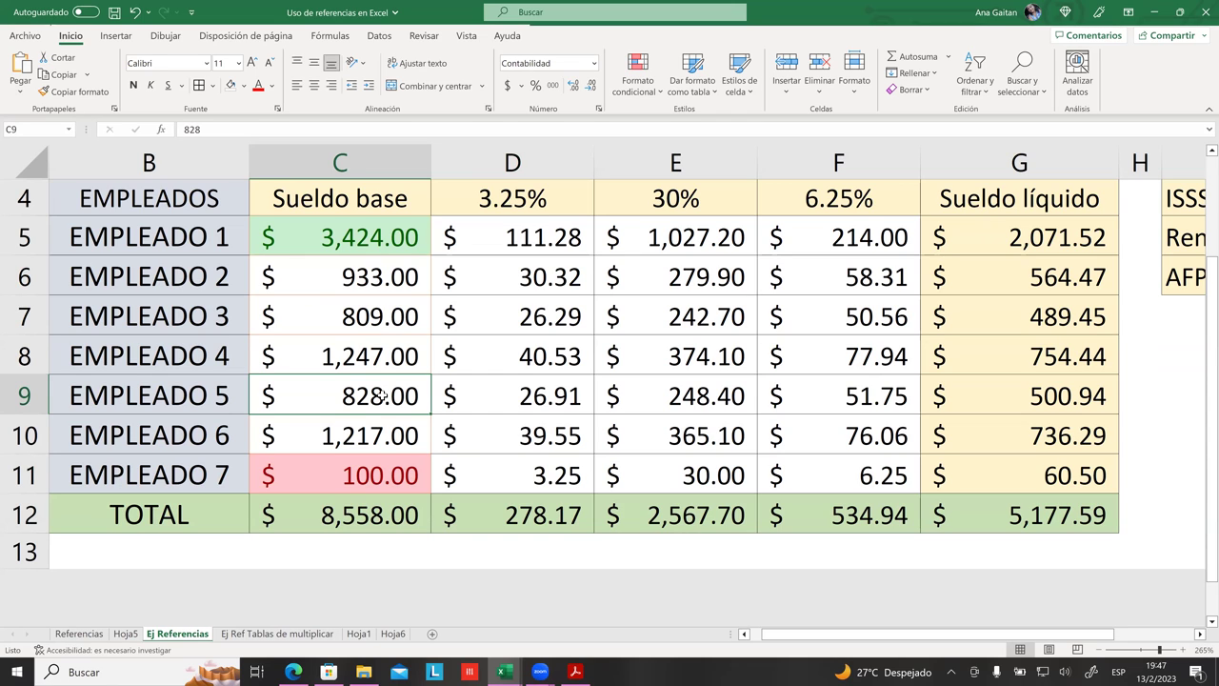
pyautogui.write('50')
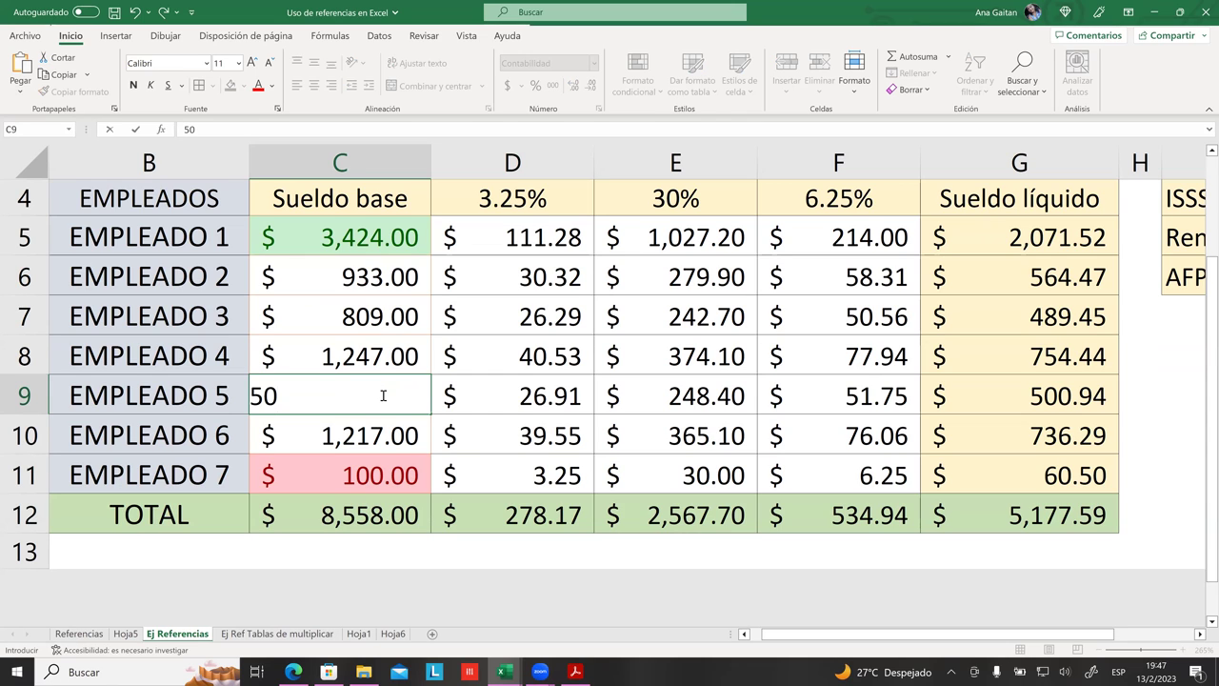
pyautogui.press('Return')
pyautogui.click(699, 515)
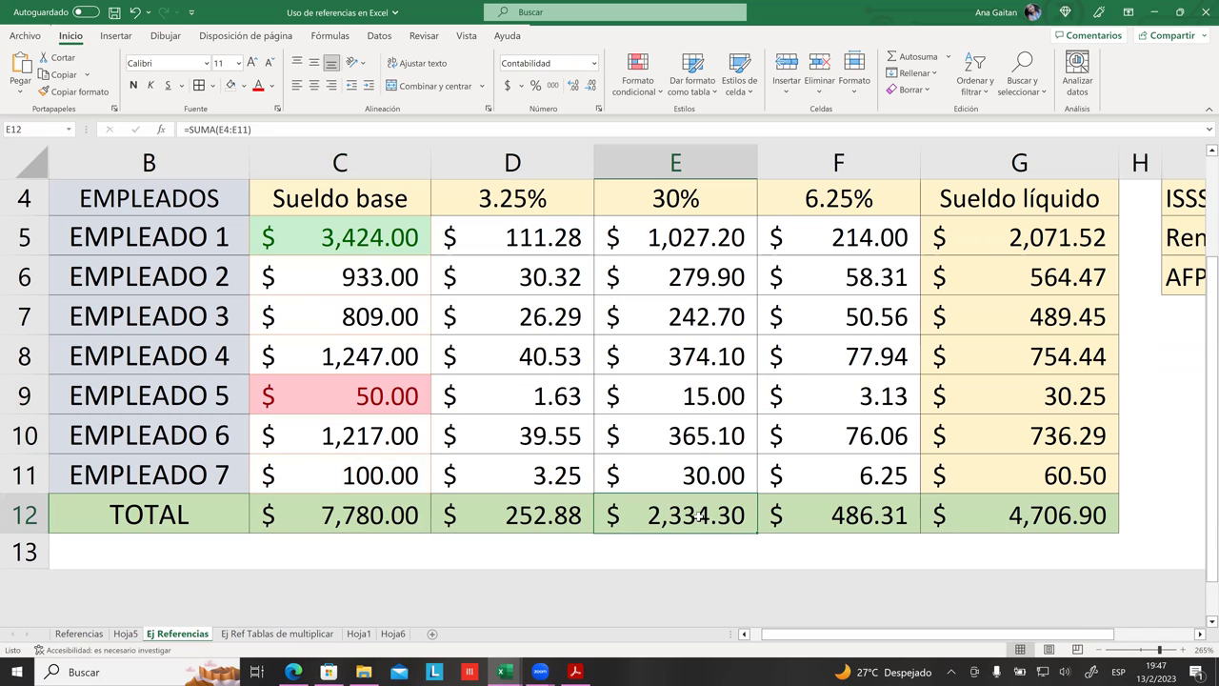
pyautogui.click(575, 416)
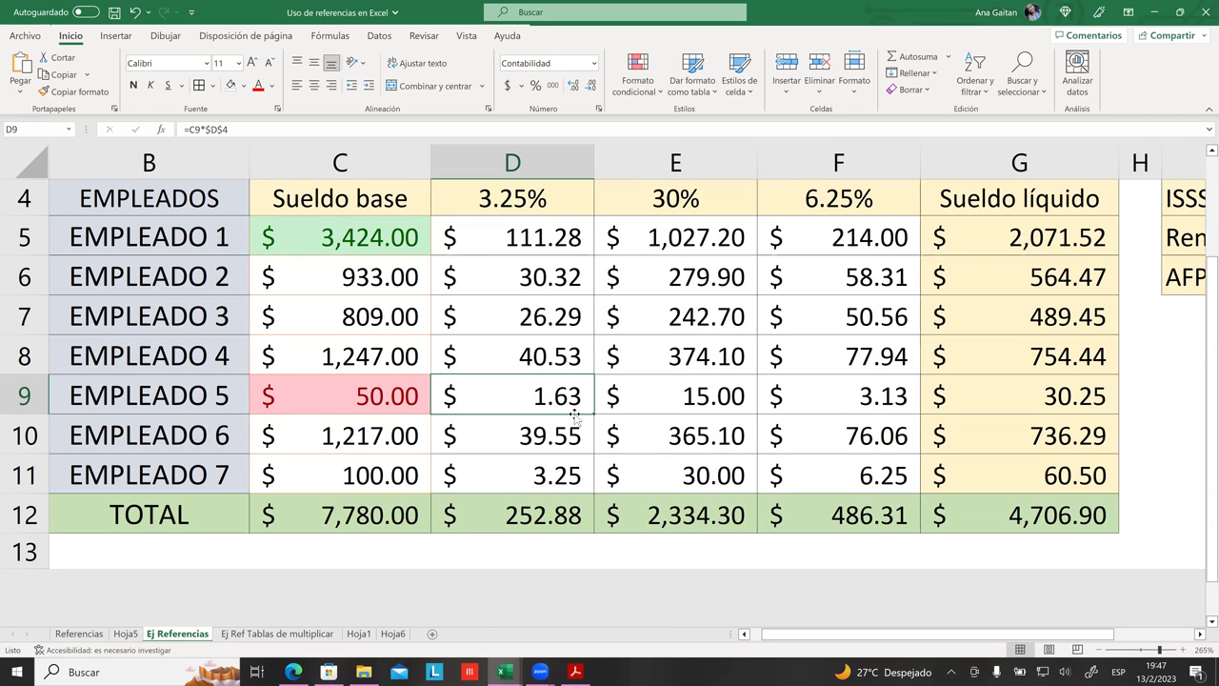
# - Clear the conditional formatting rules from the selected Sueldo base cells C5:C11
pyautogui.moveTo(398, 237); pyautogui.dragTo(387, 474)
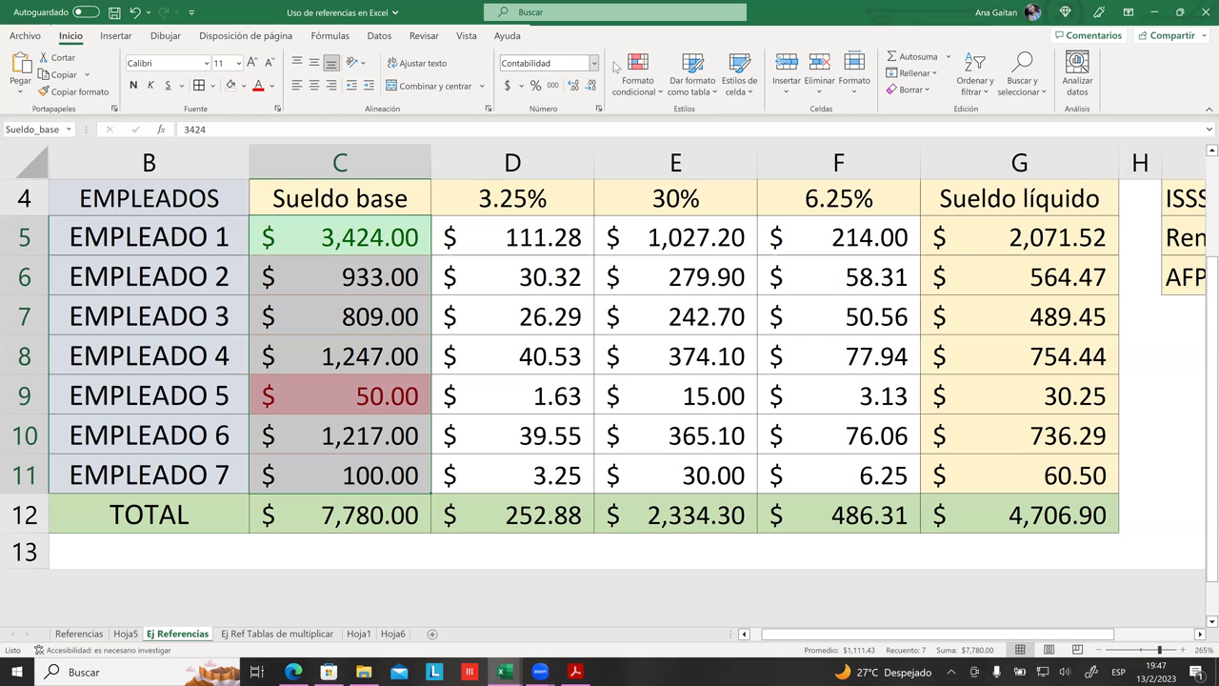
pyautogui.click(646, 91)
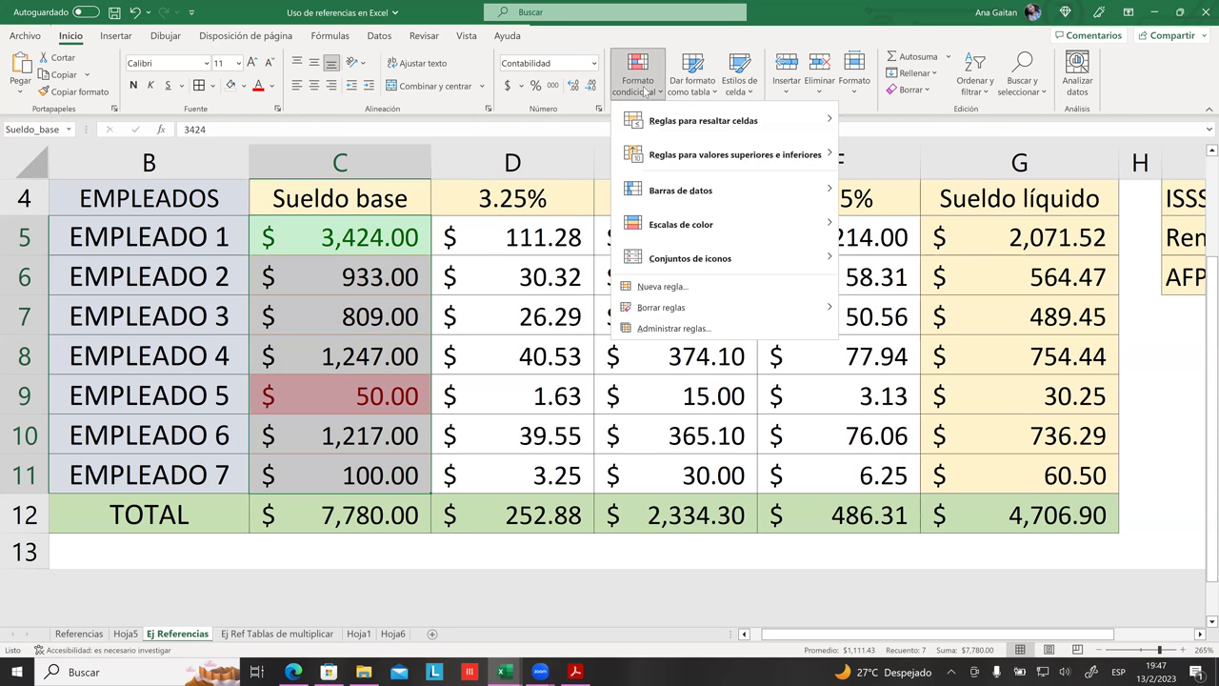
pyautogui.moveTo(640, 315)
pyautogui.moveTo(705, 314)
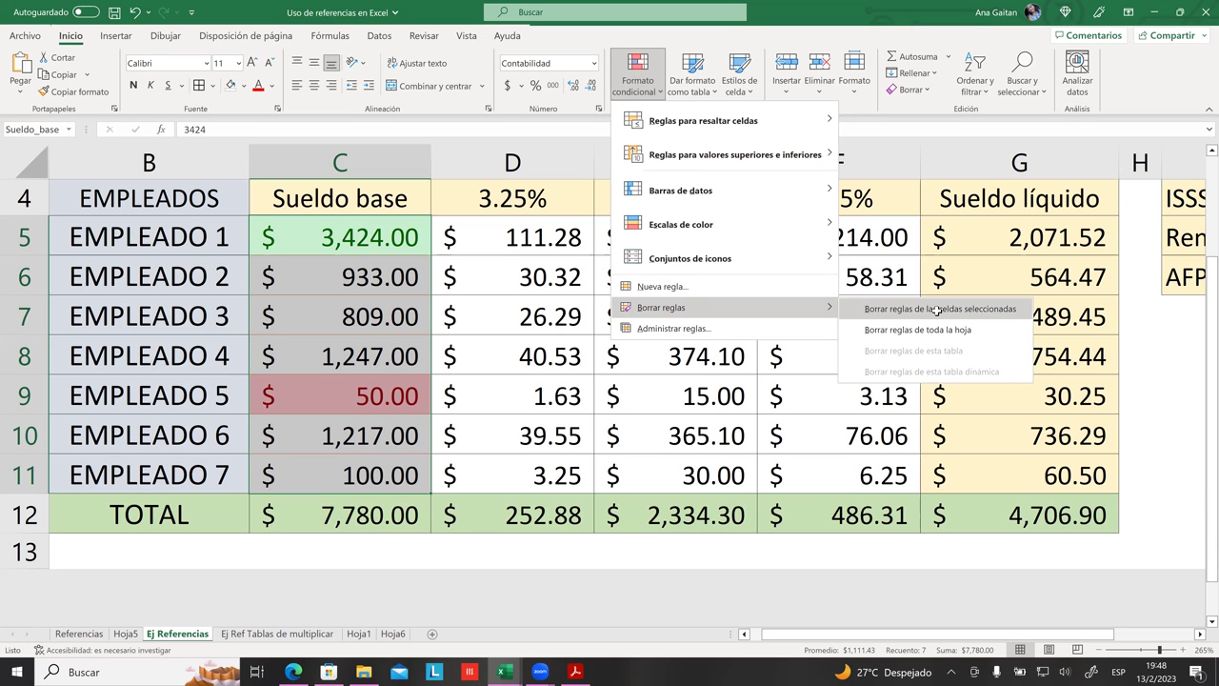
pyautogui.click(937, 311)
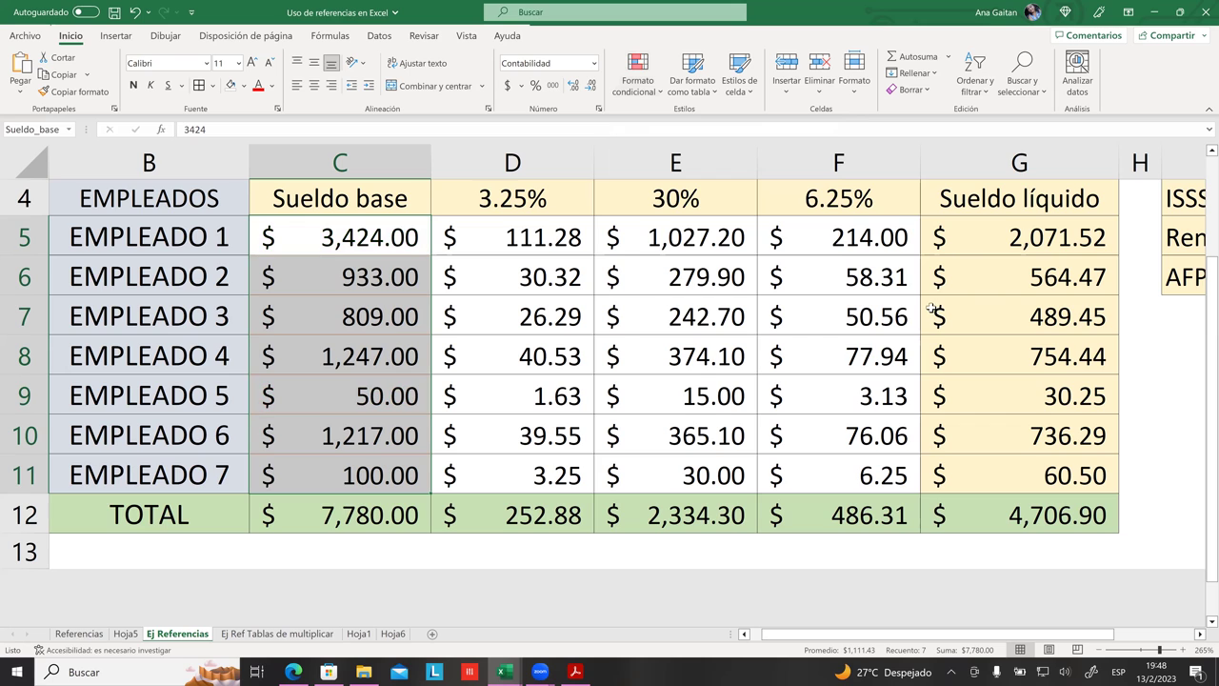
pyautogui.click(688, 347)
pyautogui.click(493, 311)
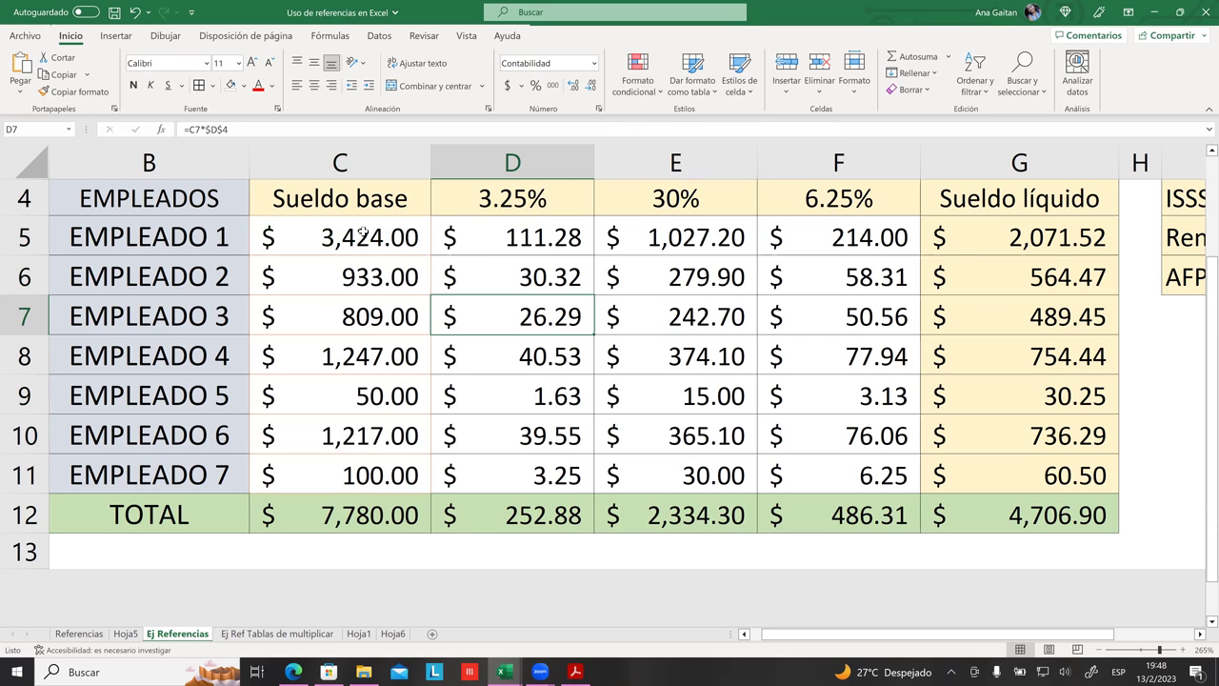
pyautogui.moveTo(363, 231); pyautogui.dragTo(362, 474)
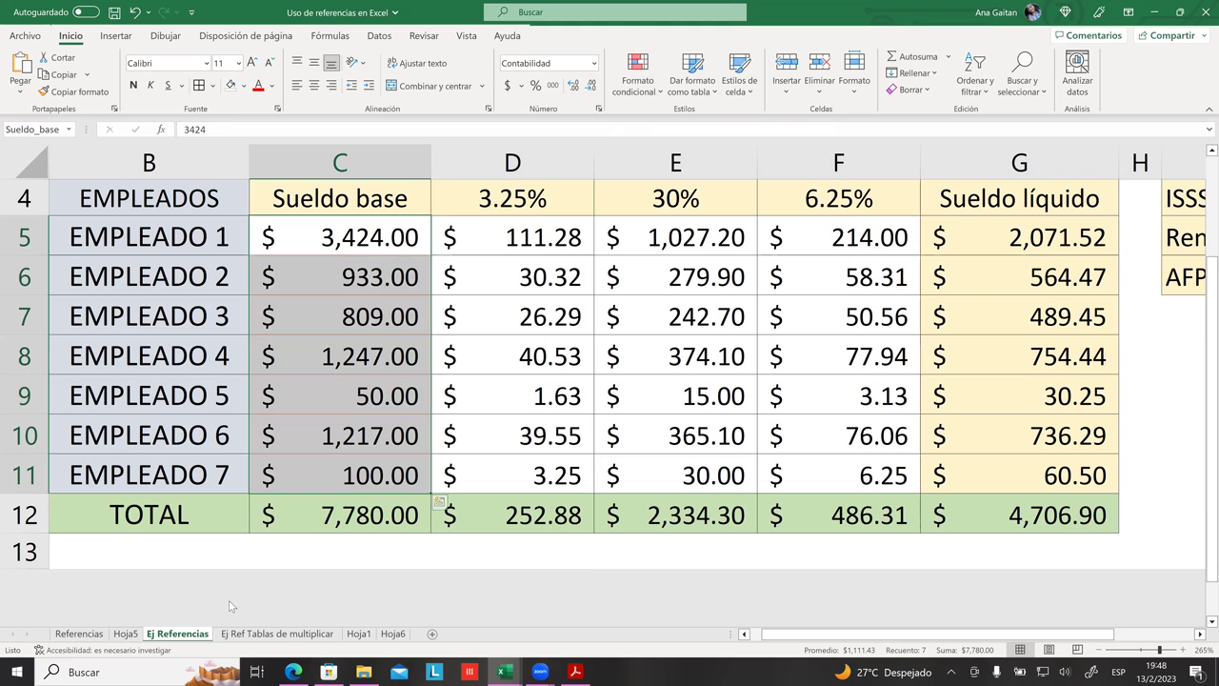
# - Browse the Referencias, Ej Referencias, Hoja5 and Ej Ref Tablas de multiplicar sheets
pyautogui.click(79, 633)
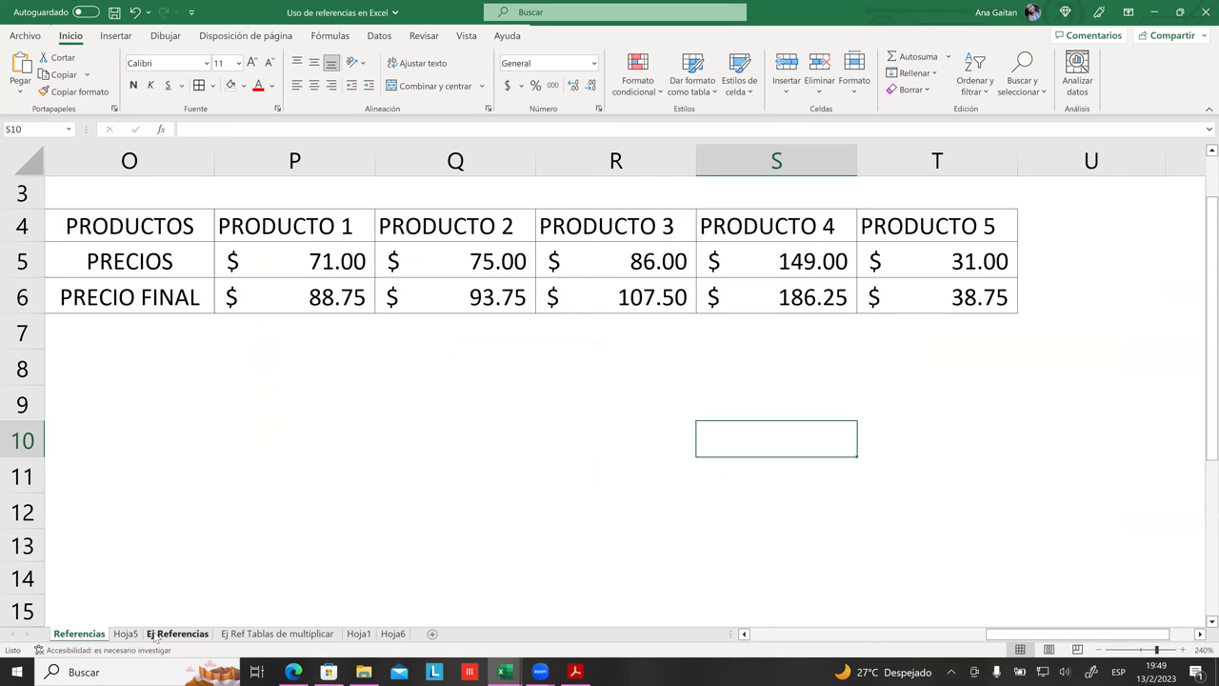
pyautogui.click(154, 637)
pyautogui.click(127, 635)
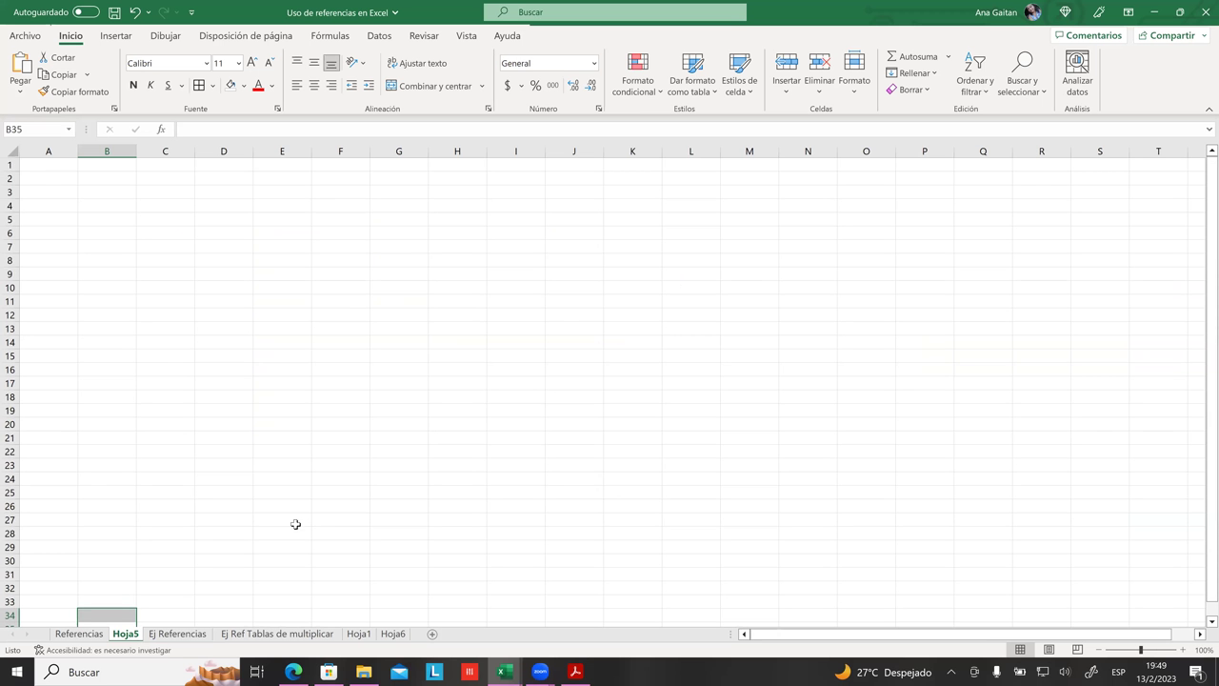
pyautogui.click(177, 634)
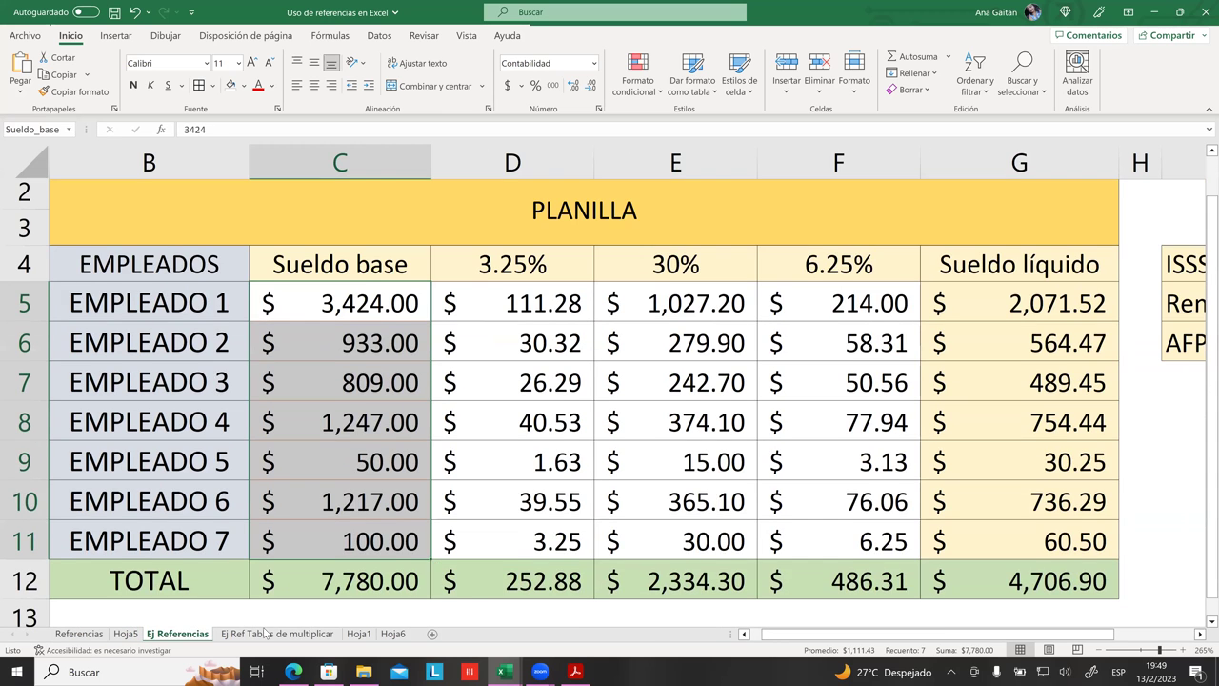
pyautogui.click(265, 633)
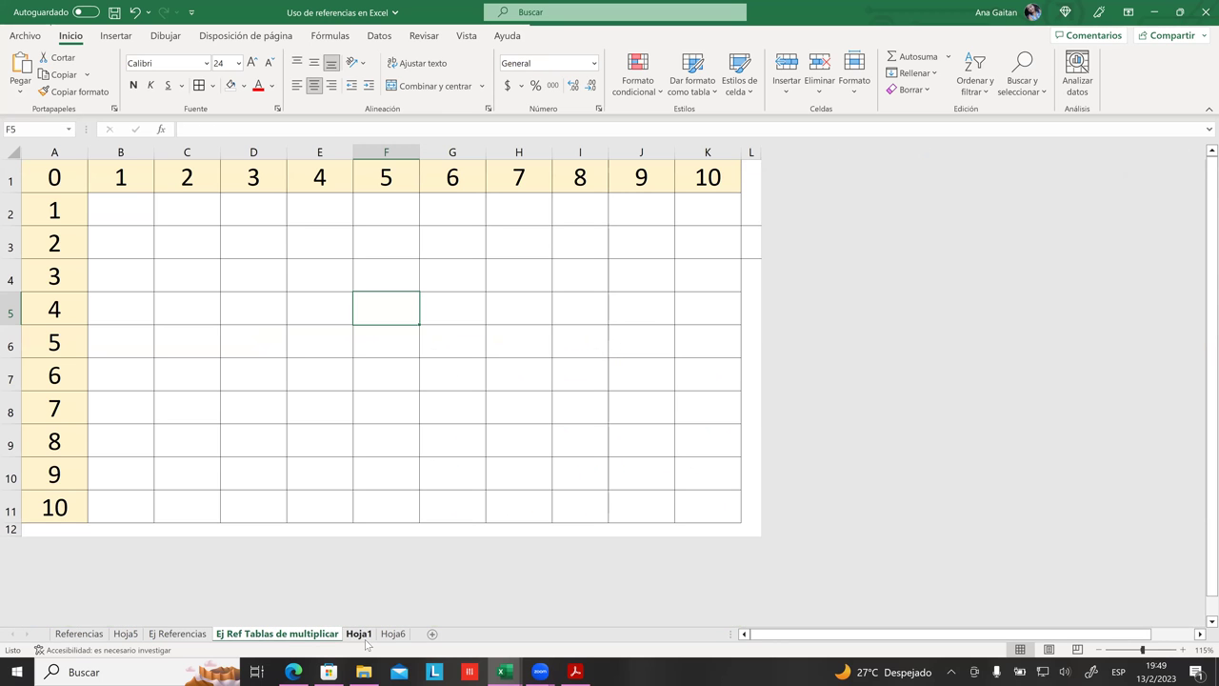
pyautogui.click(185, 635)
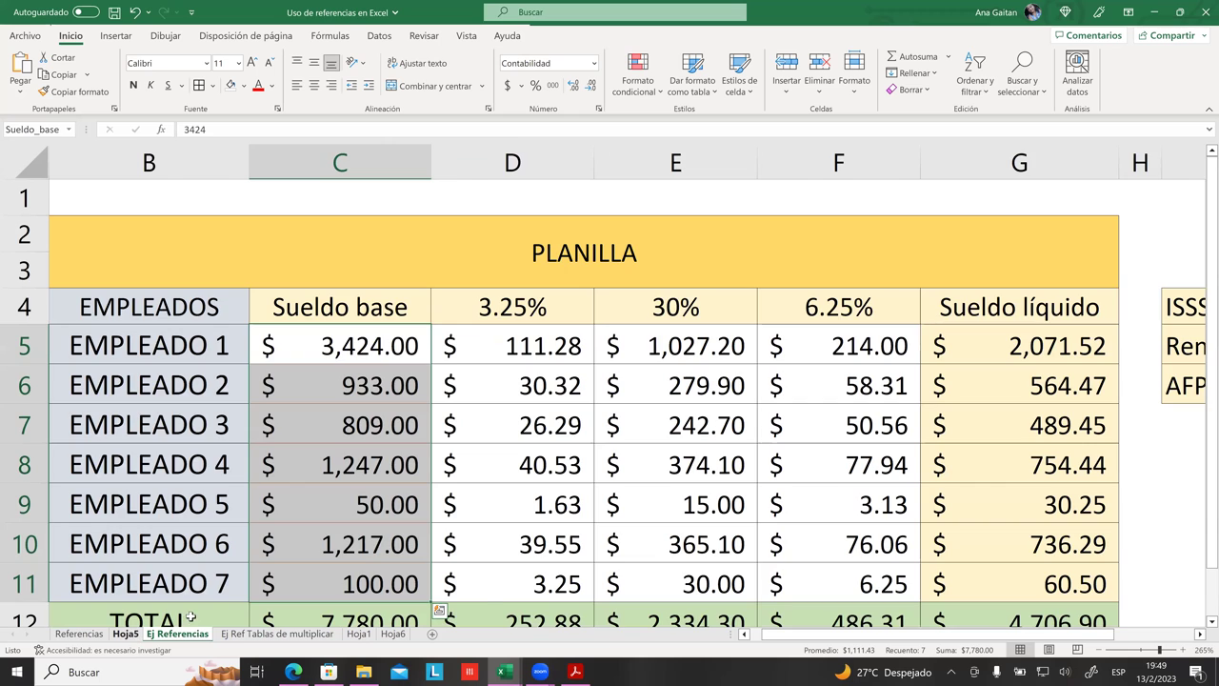
pyautogui.click(125, 634)
pyautogui.moveTo(507, 667)
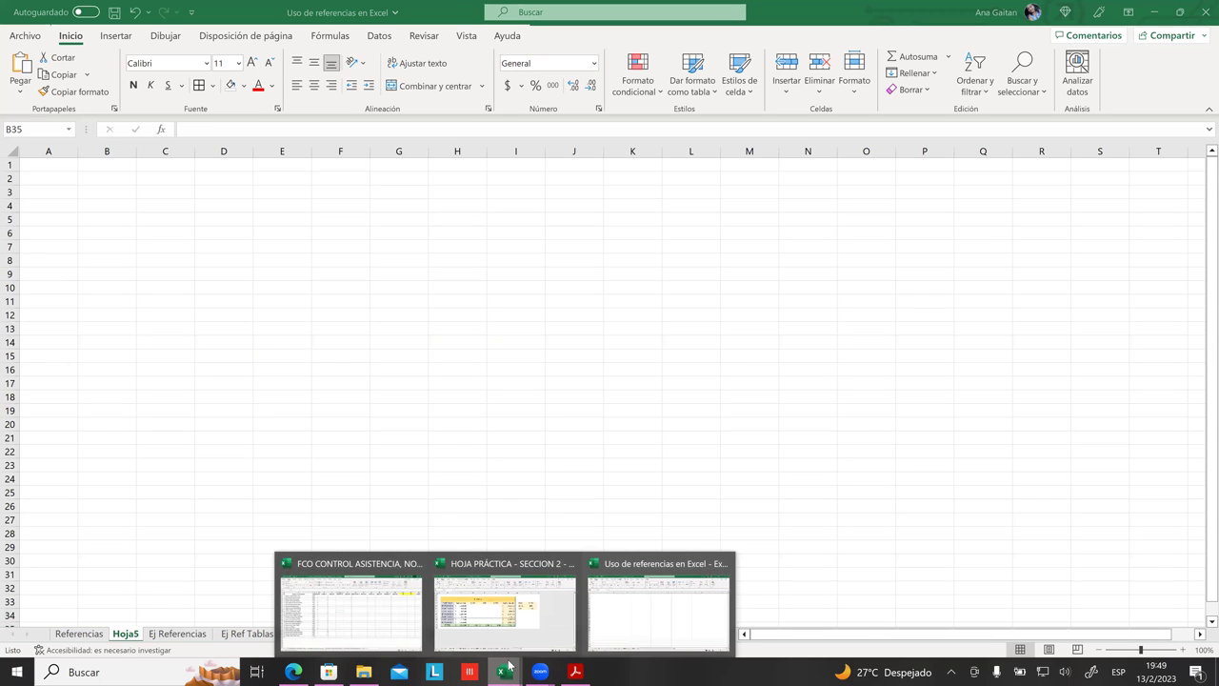
pyautogui.click(637, 614)
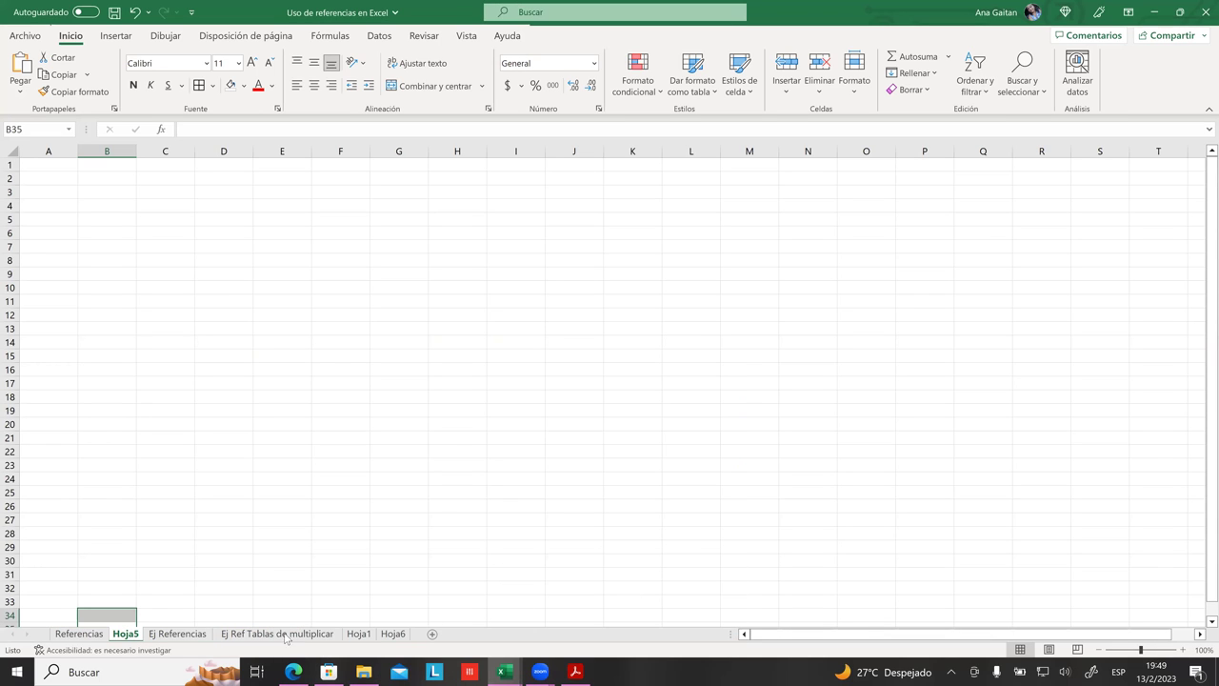
# - Cycle through the sheets again via Hoja1 and land on the Hoja6 grades sheet
pyautogui.click(79, 633)
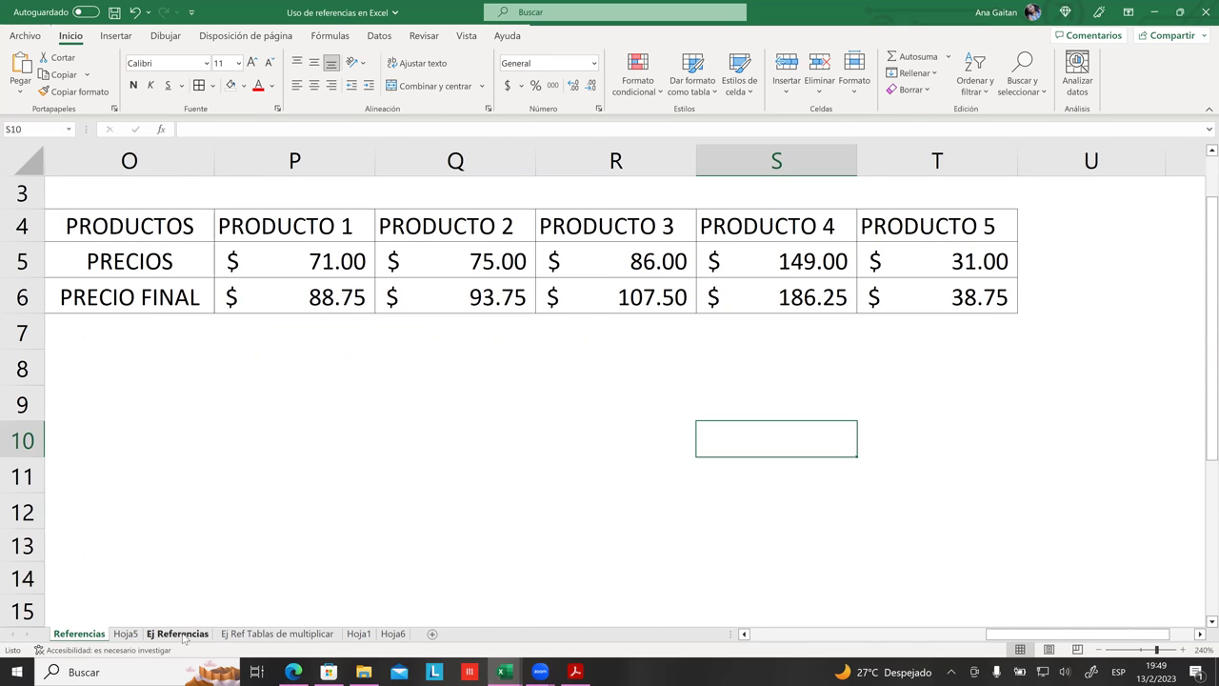
pyautogui.click(181, 634)
pyautogui.click(313, 633)
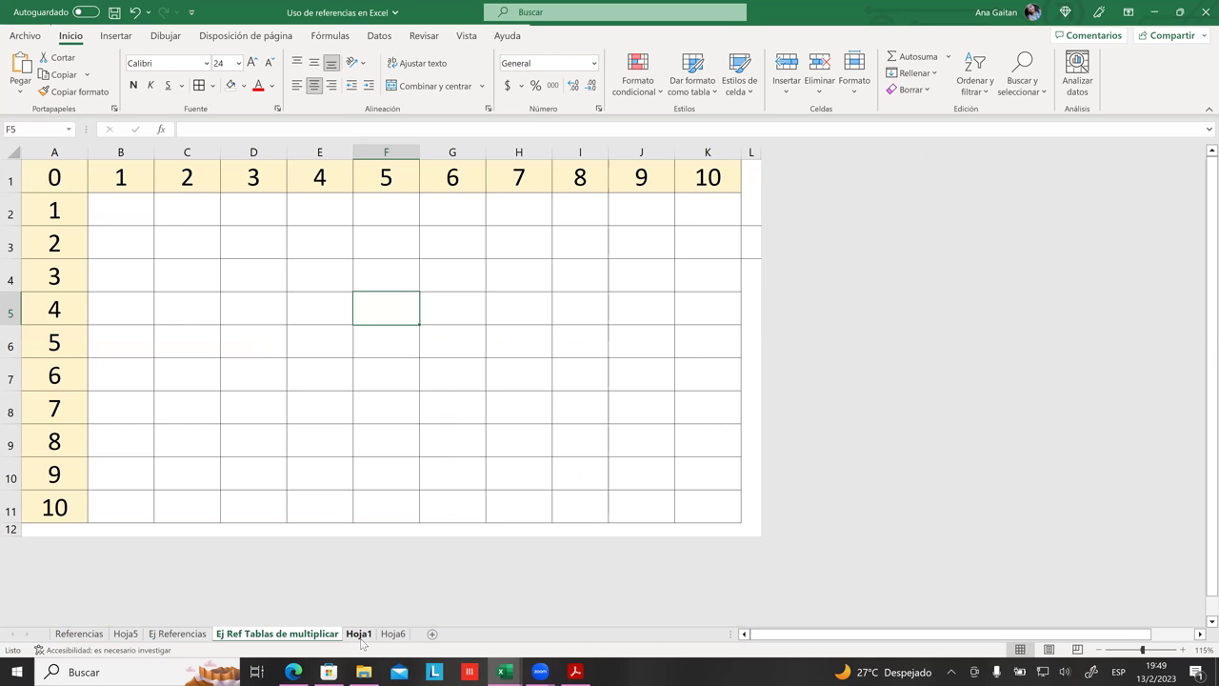
pyautogui.click(361, 639)
pyautogui.click(675, 563)
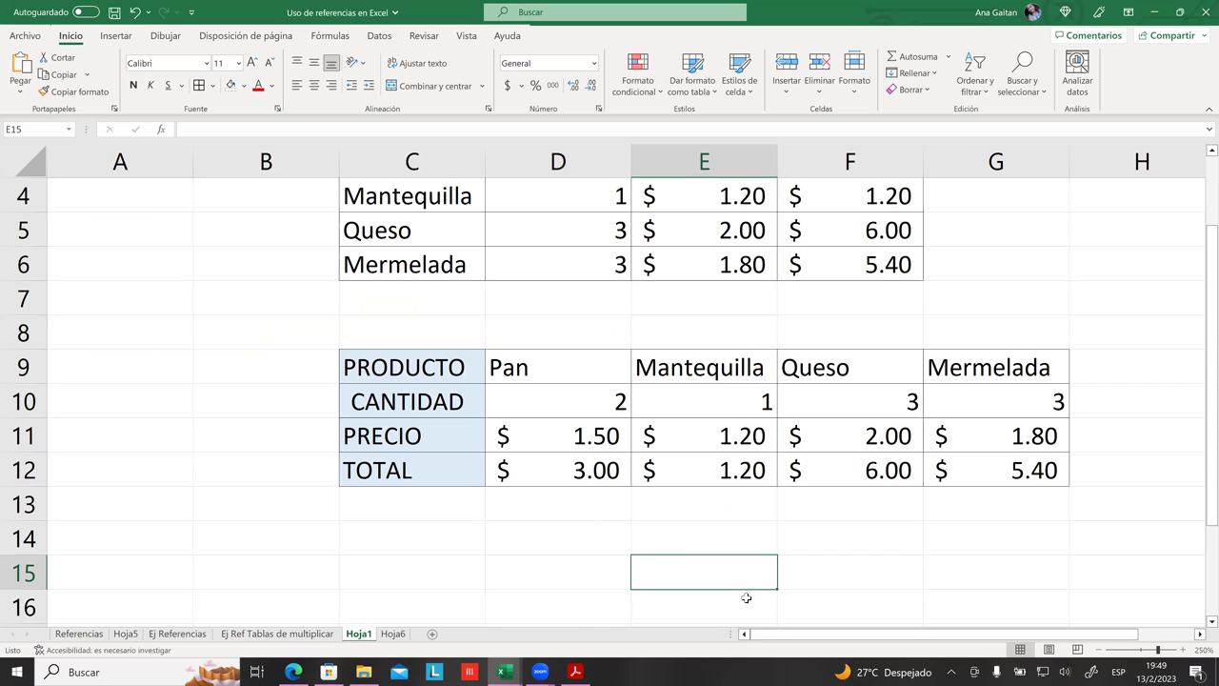
pyautogui.moveTo(1208, 447); pyautogui.dragTo(386, 641)
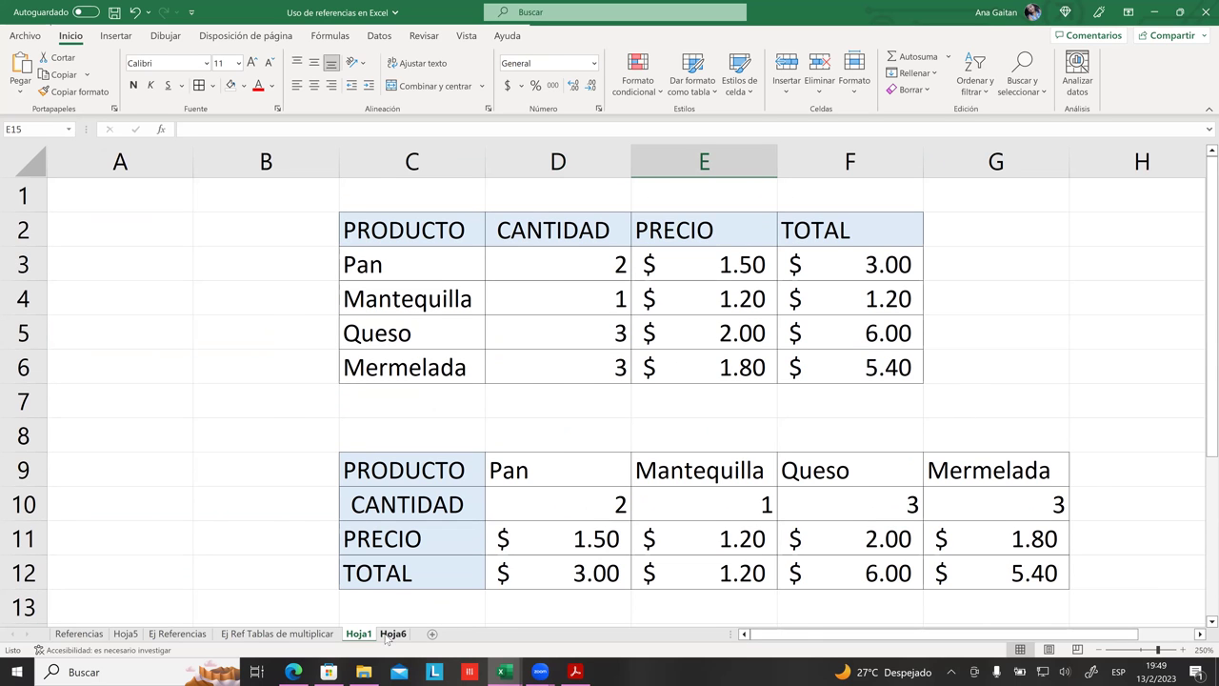
pyautogui.click(392, 633)
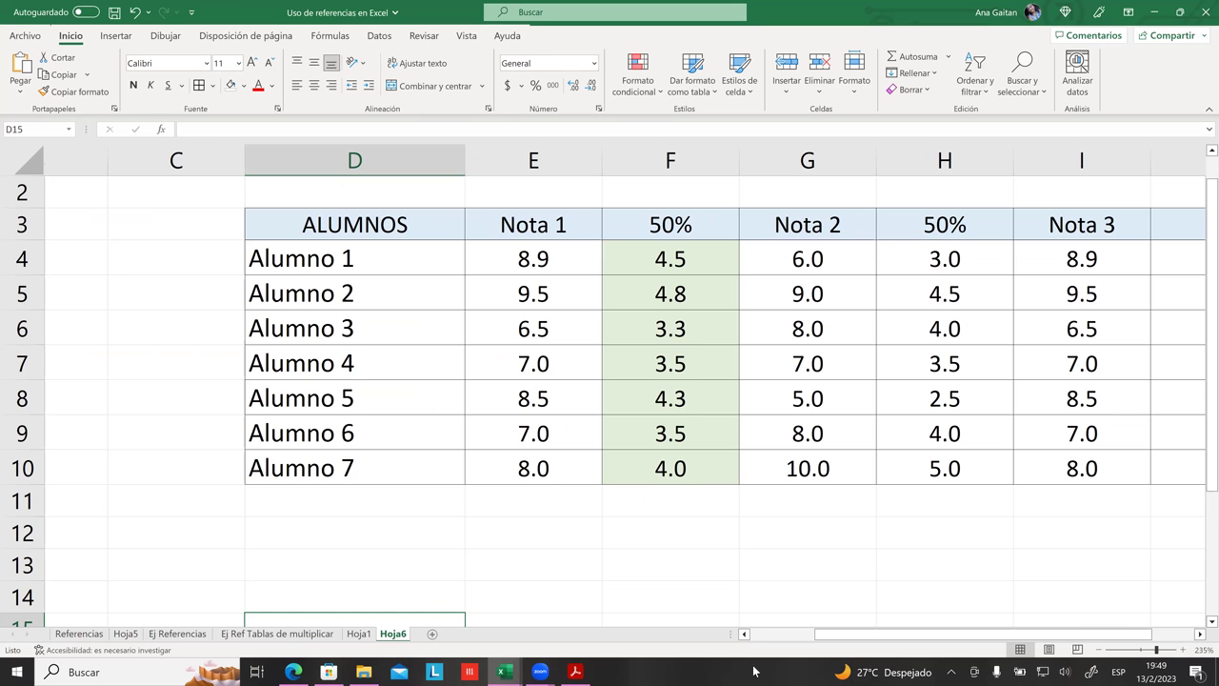
# - Inspect the ALUMNOS grades table, checking the H8 formula and selecting D3:I10
pyautogui.moveTo(884, 637); pyautogui.dragTo(923, 630)
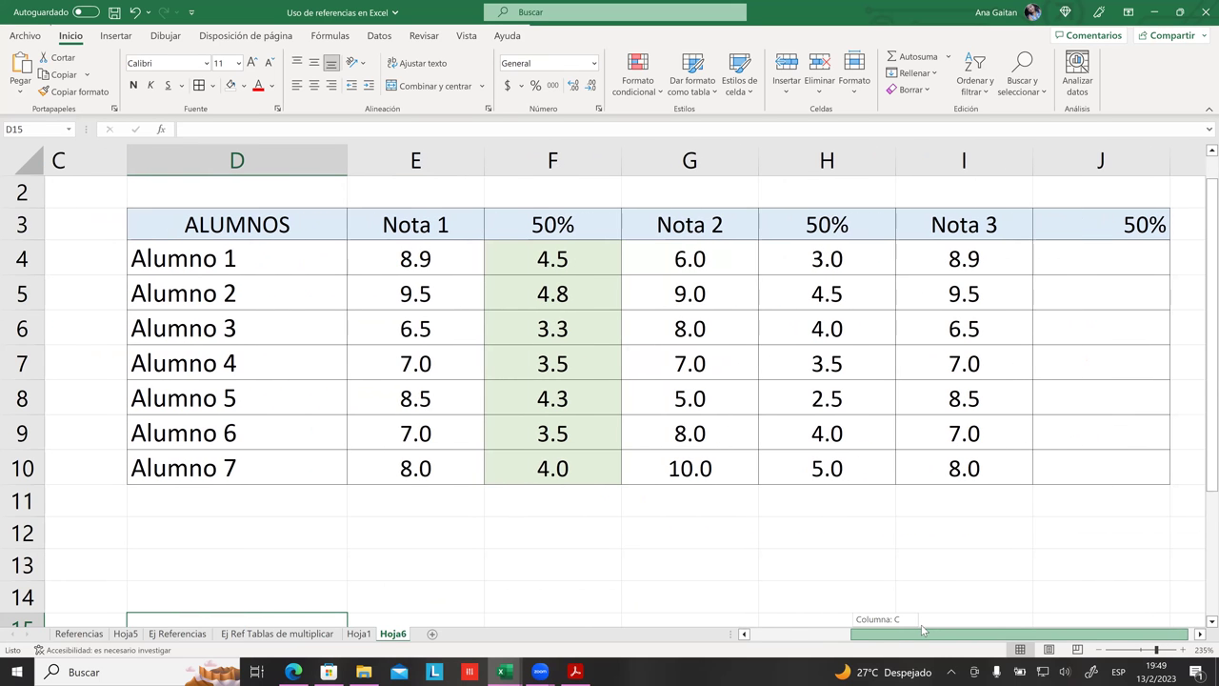
pyautogui.click(724, 533)
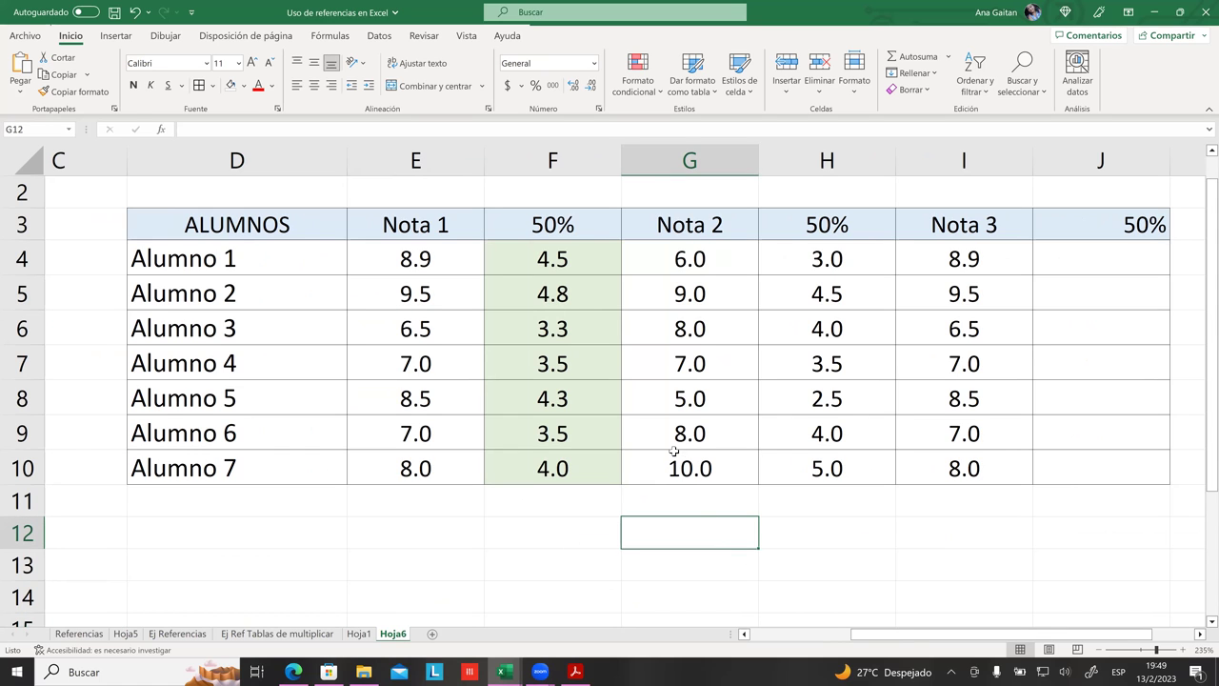
pyautogui.click(790, 396)
pyautogui.click(225, 250)
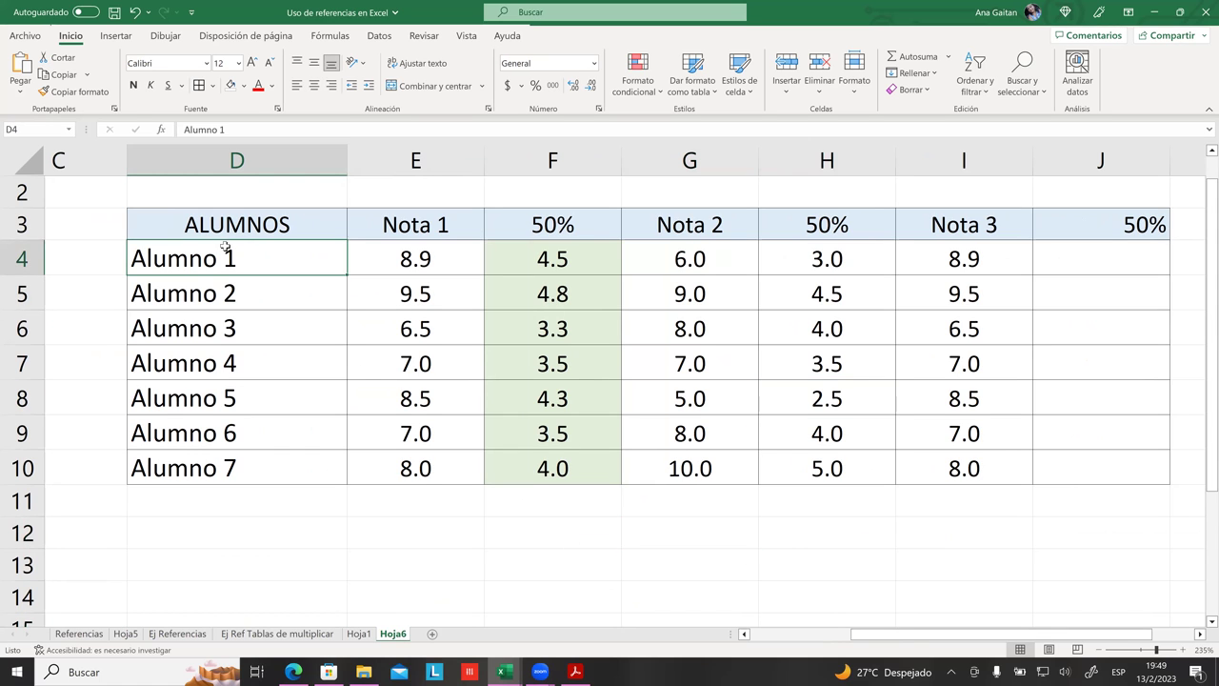
pyautogui.moveTo(226, 229); pyautogui.dragTo(958, 482)
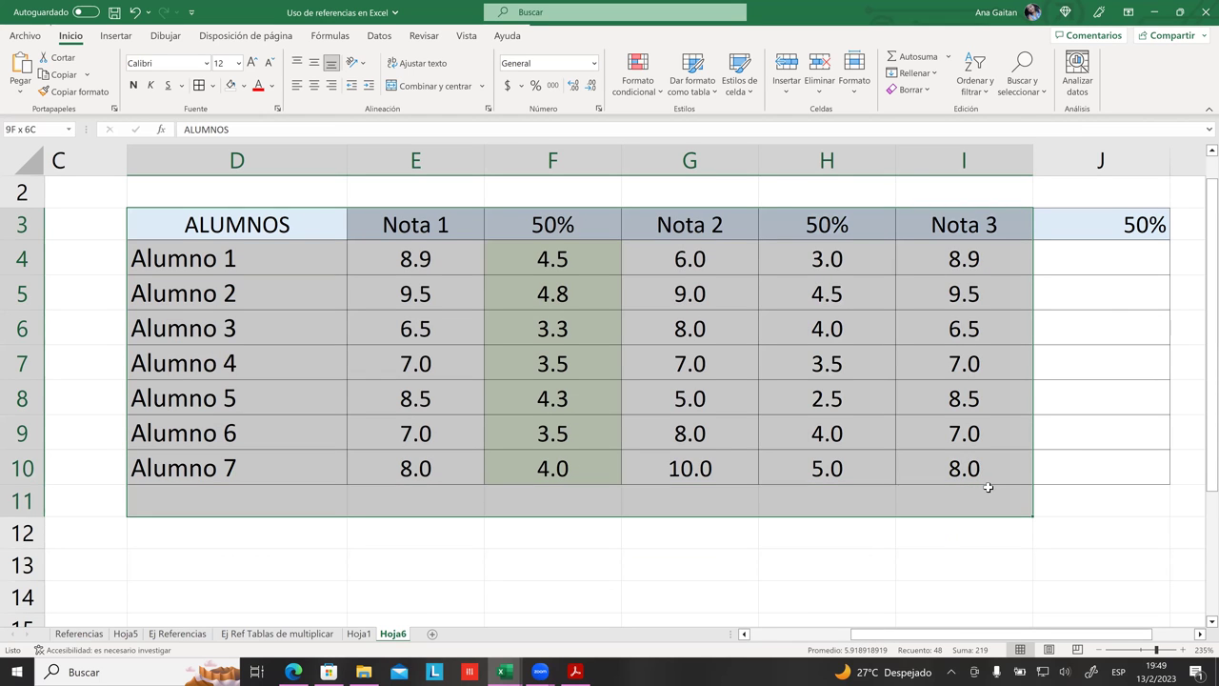
pyautogui.moveTo(964, 483); pyautogui.dragTo(1005, 474)
pyautogui.click(1036, 524)
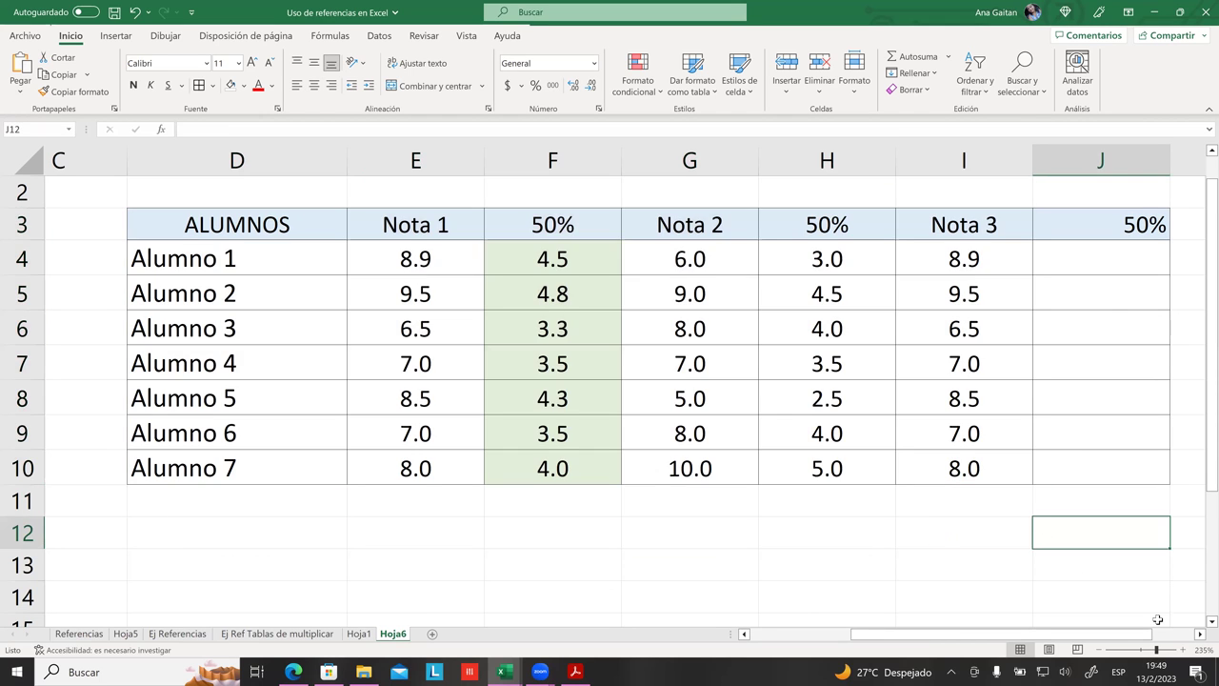
pyautogui.click(1201, 633)
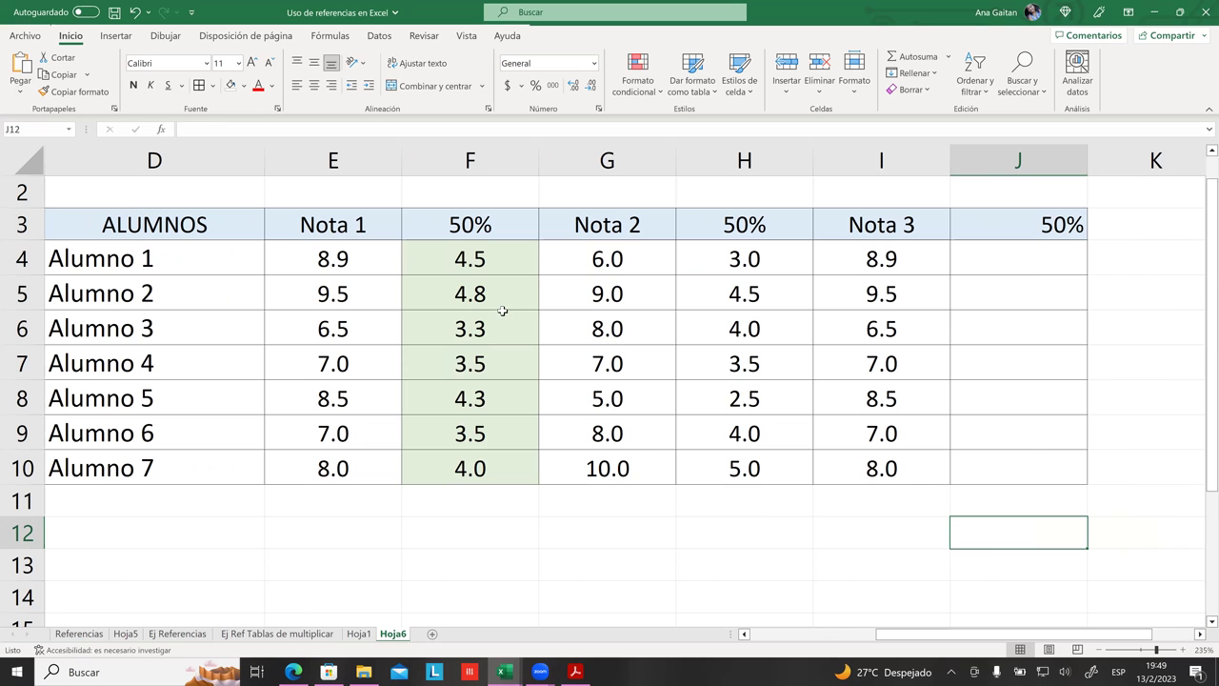
pyautogui.moveTo(888, 635)
pyautogui.mouseDown()
pyautogui.moveTo(826, 636)
pyautogui.moveTo(881, 636)
pyautogui.mouseUp()
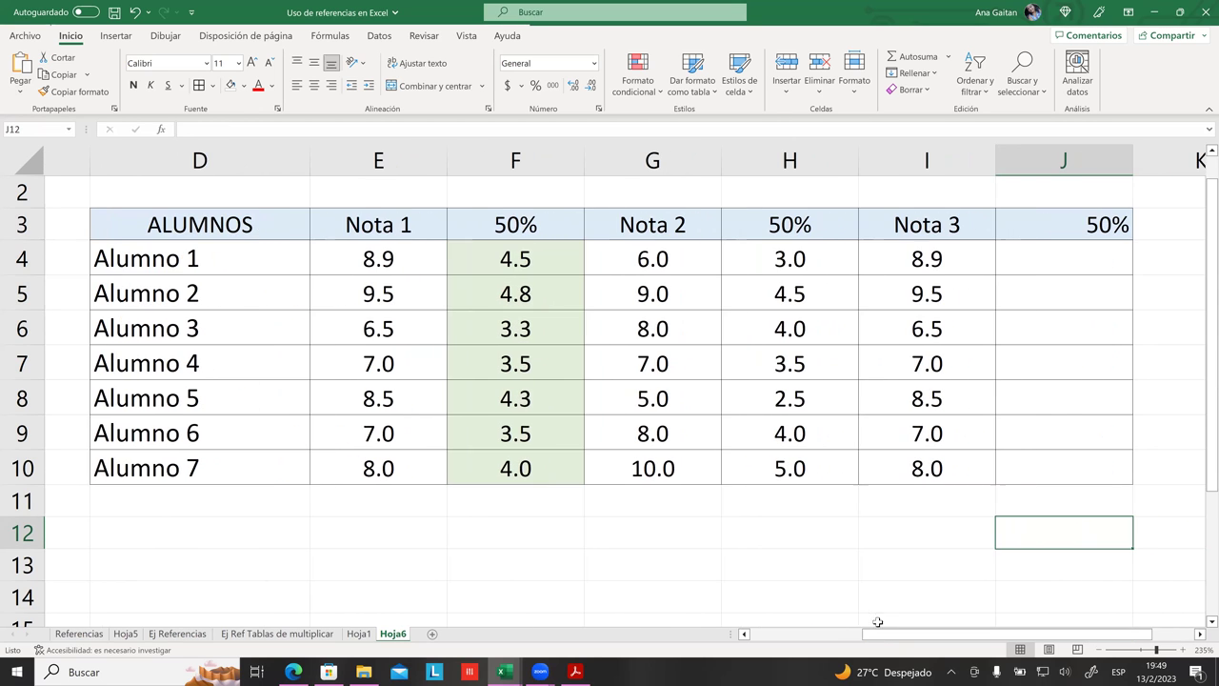
# - Select the Nota 1 grades E4:E10
pyautogui.click(657, 473)
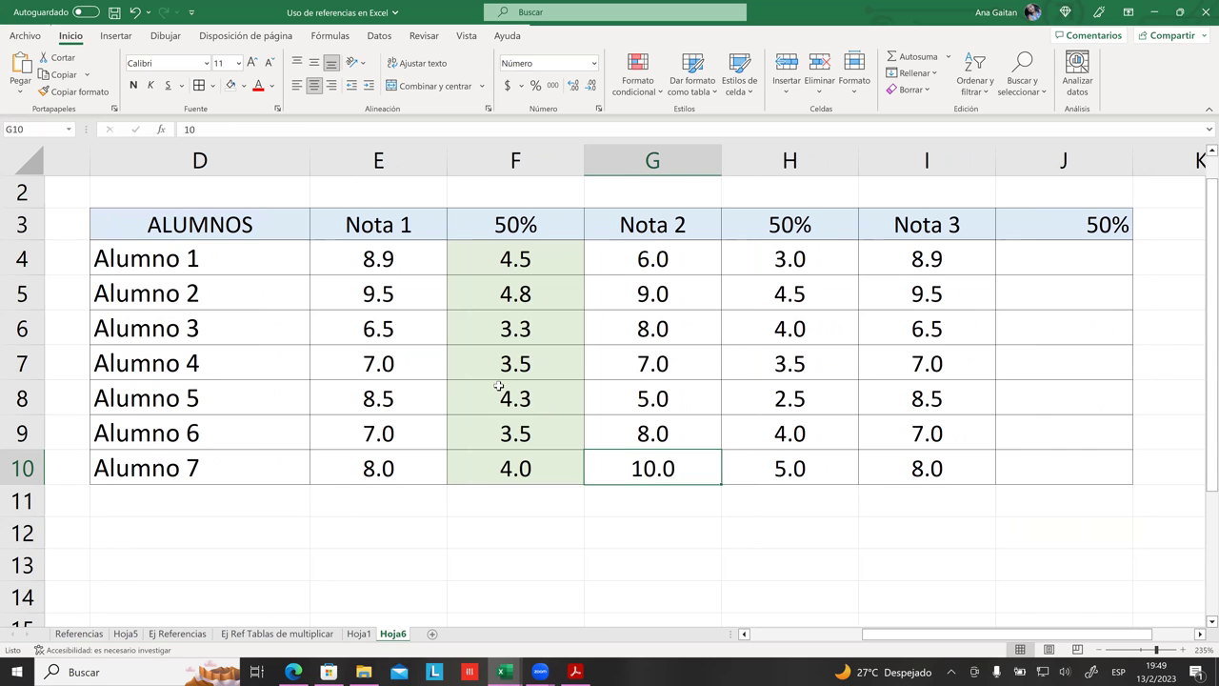
pyautogui.moveTo(395, 255); pyautogui.dragTo(375, 464)
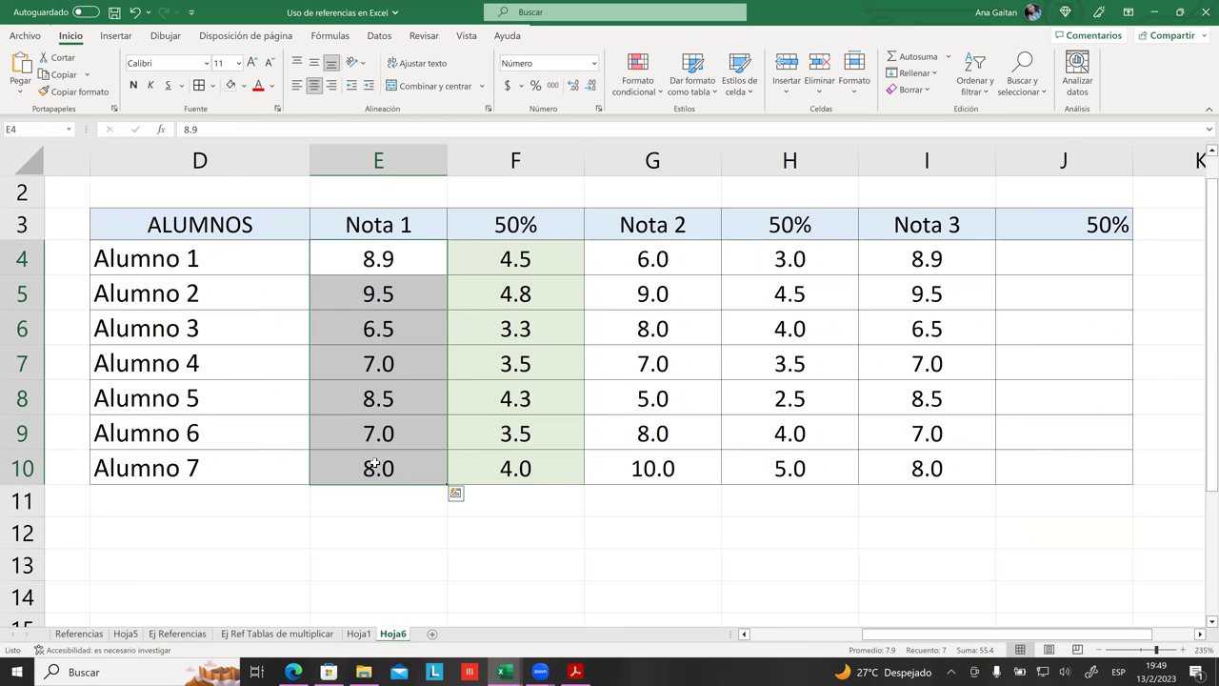
pyautogui.click(480, 335)
pyautogui.press('Left')
pyautogui.press('Up')
pyautogui.press('Up')
pyautogui.moveTo(348, 370); pyautogui.dragTo(354, 467)
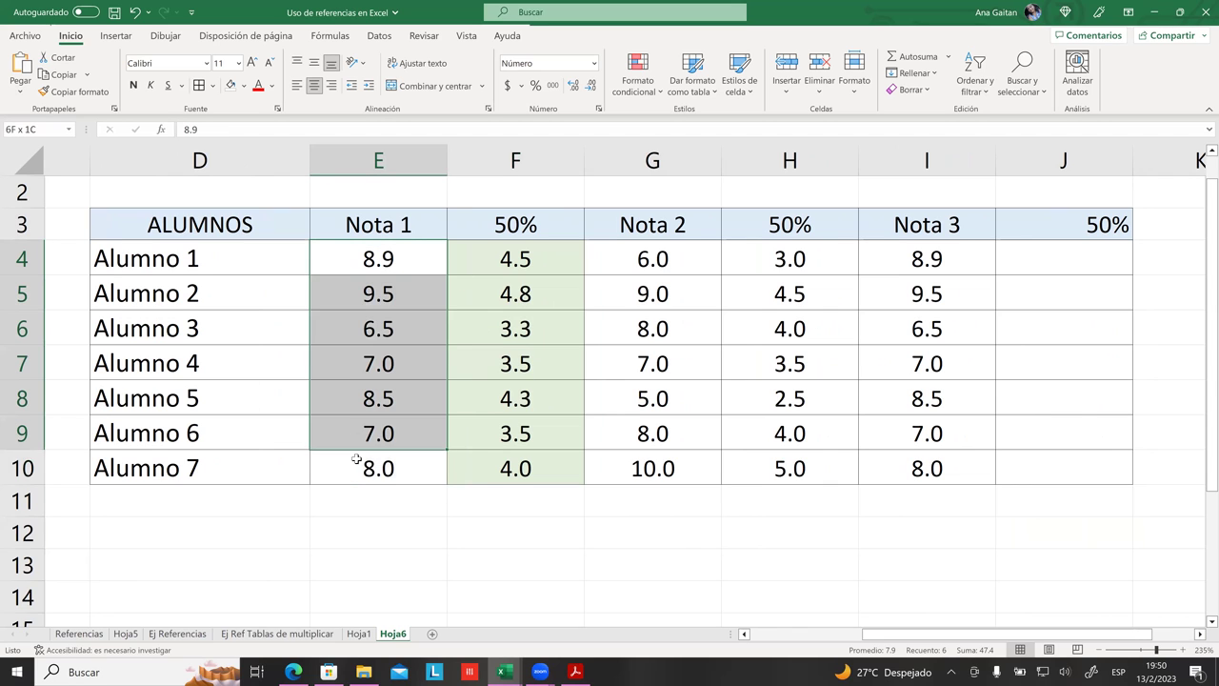
pyautogui.click(590, 395)
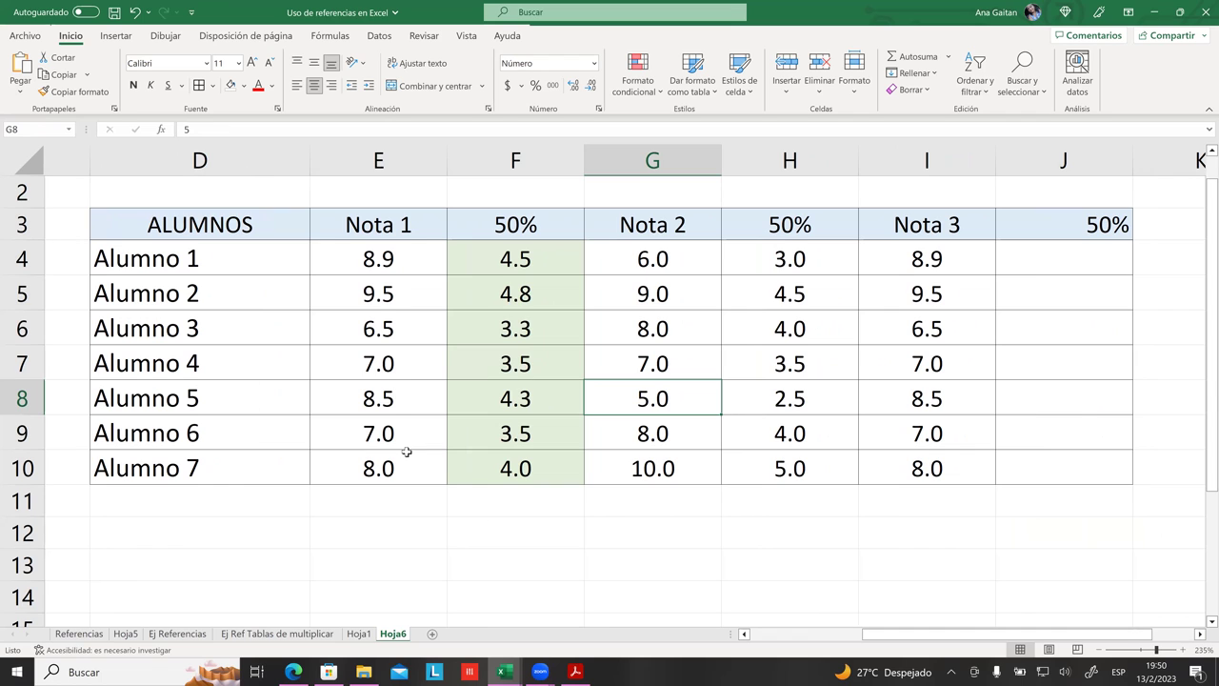
pyautogui.click(524, 366)
pyautogui.moveTo(392, 258); pyautogui.dragTo(411, 461)
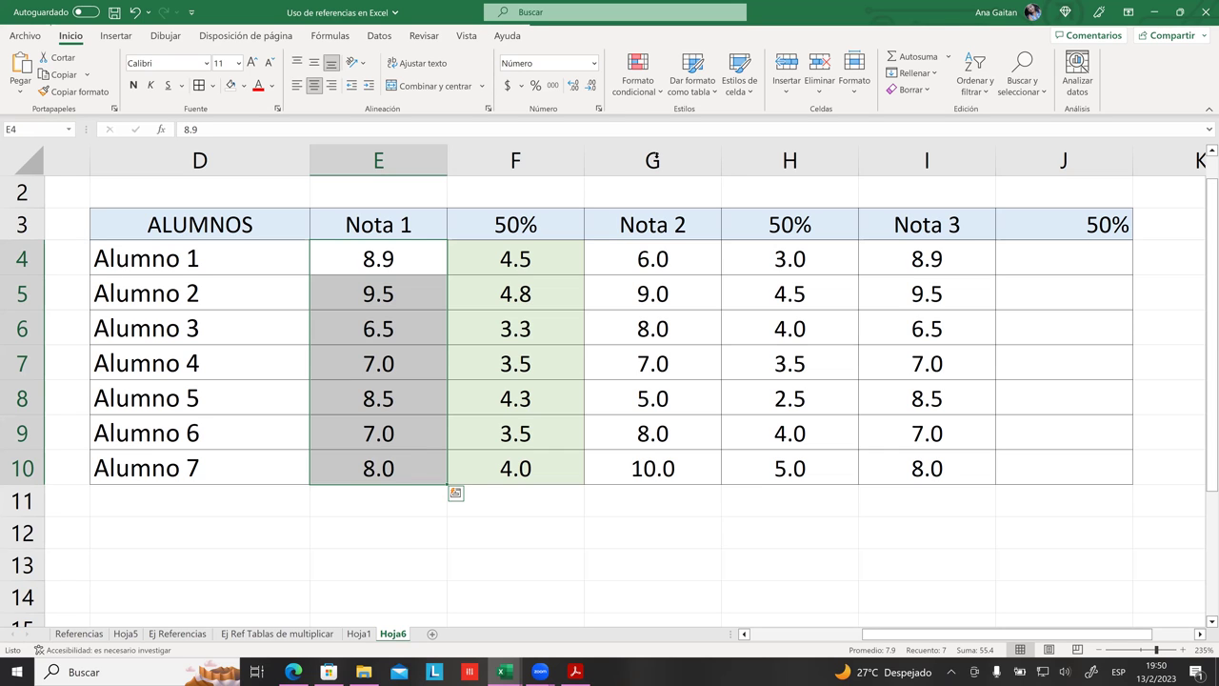
# - Apply an Es mayor que 6.99 rule to E4:E10 with Relleno verde con texto verde oscuro
pyautogui.click(641, 88)
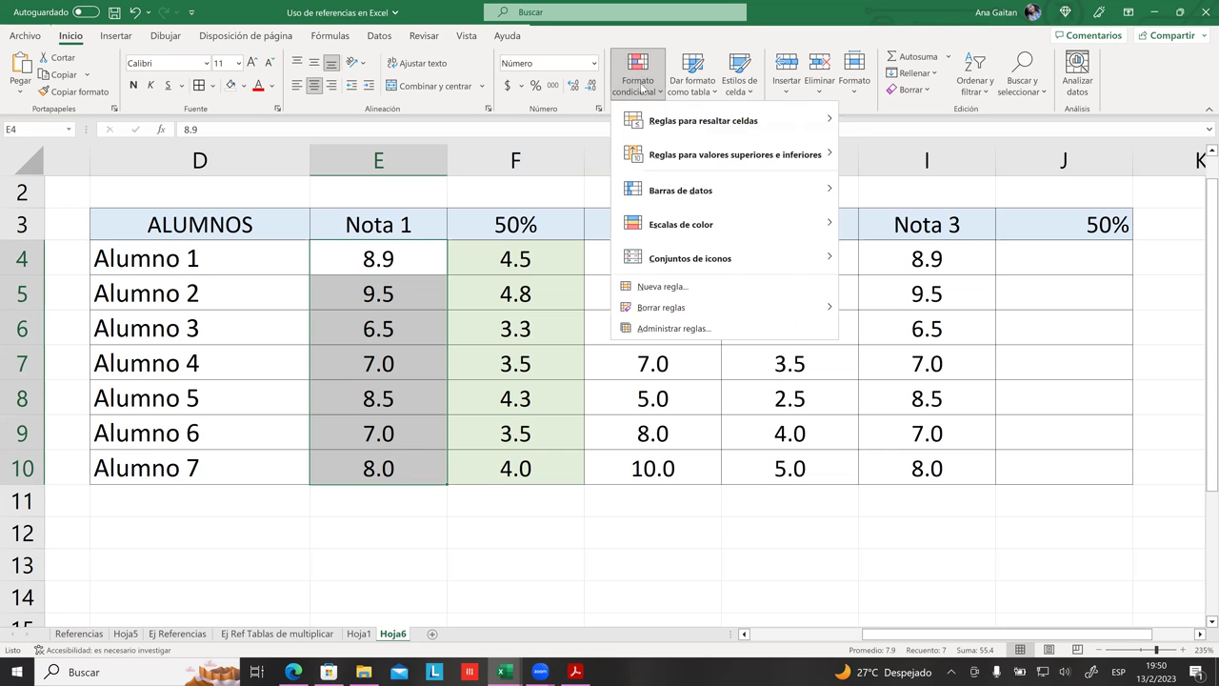
pyautogui.moveTo(694, 128)
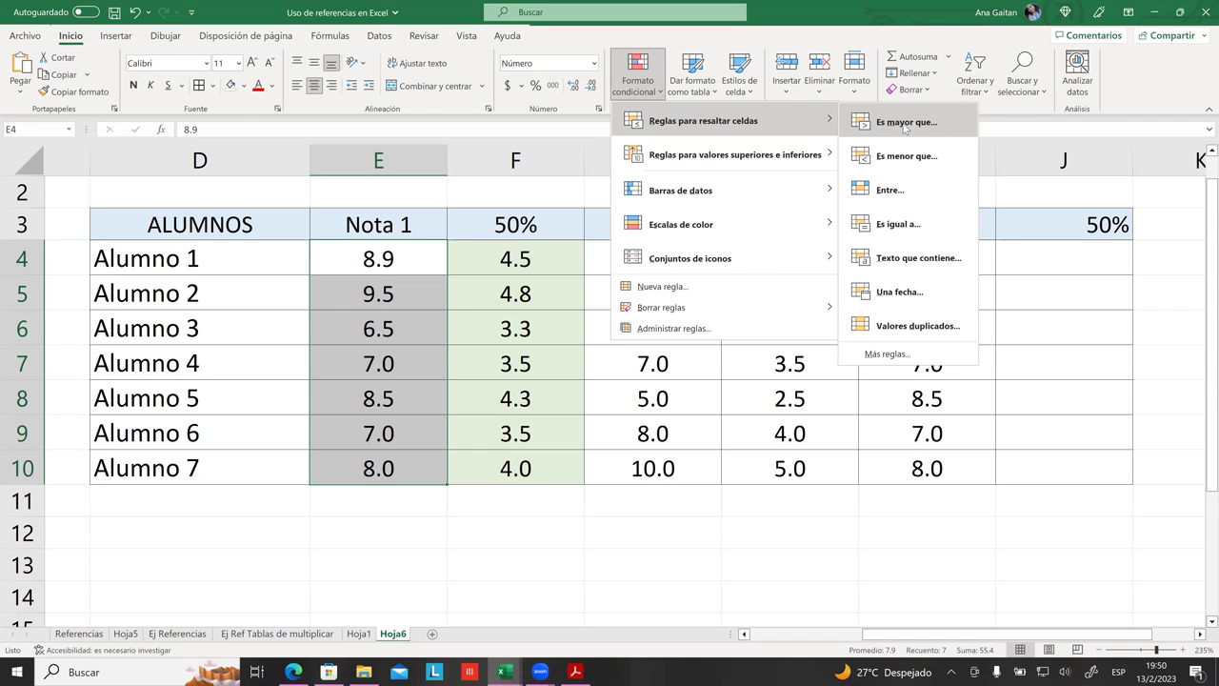
pyautogui.click(905, 130)
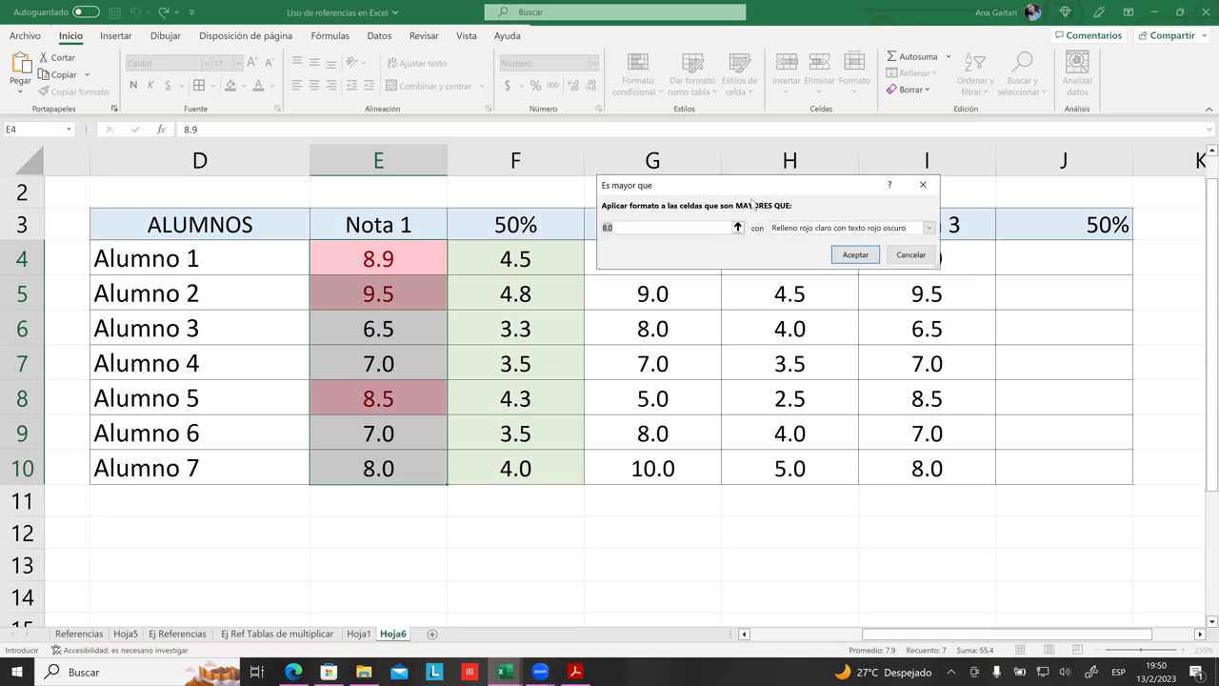
pyautogui.moveTo(758, 181); pyautogui.dragTo(770, 112)
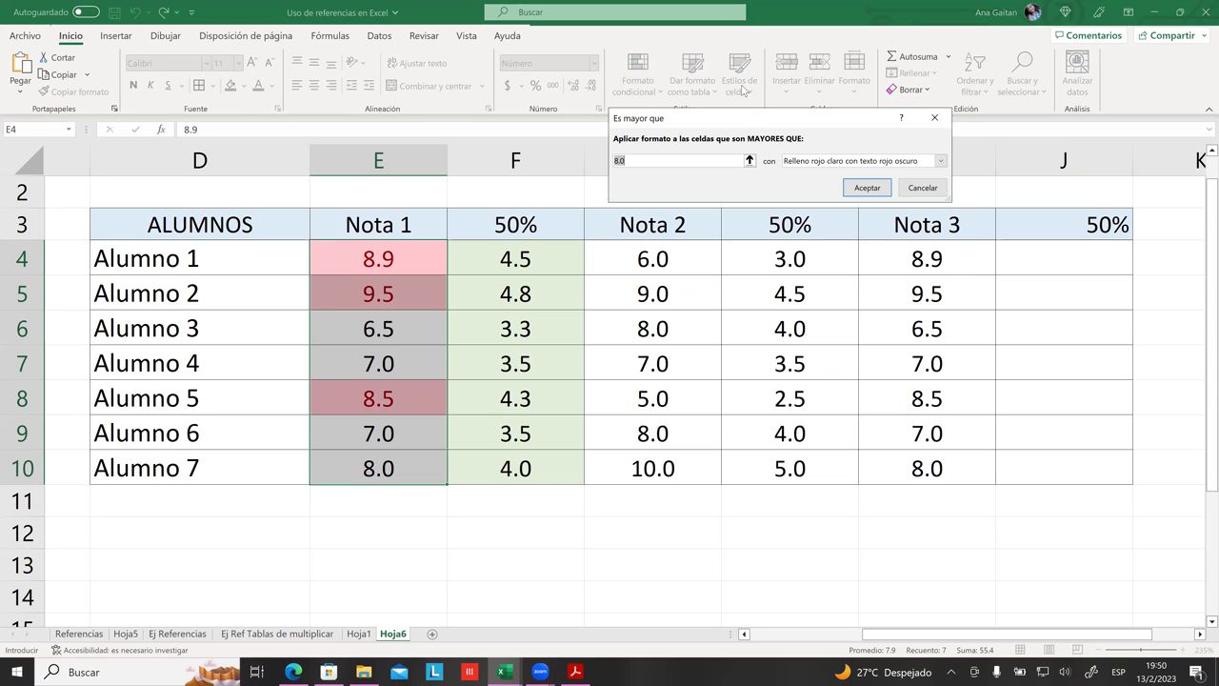
pyautogui.click(664, 161)
pyautogui.press('BackSpace')
pyautogui.press('BackSpace')
pyautogui.press('BackSpace')
pyautogui.write('7')
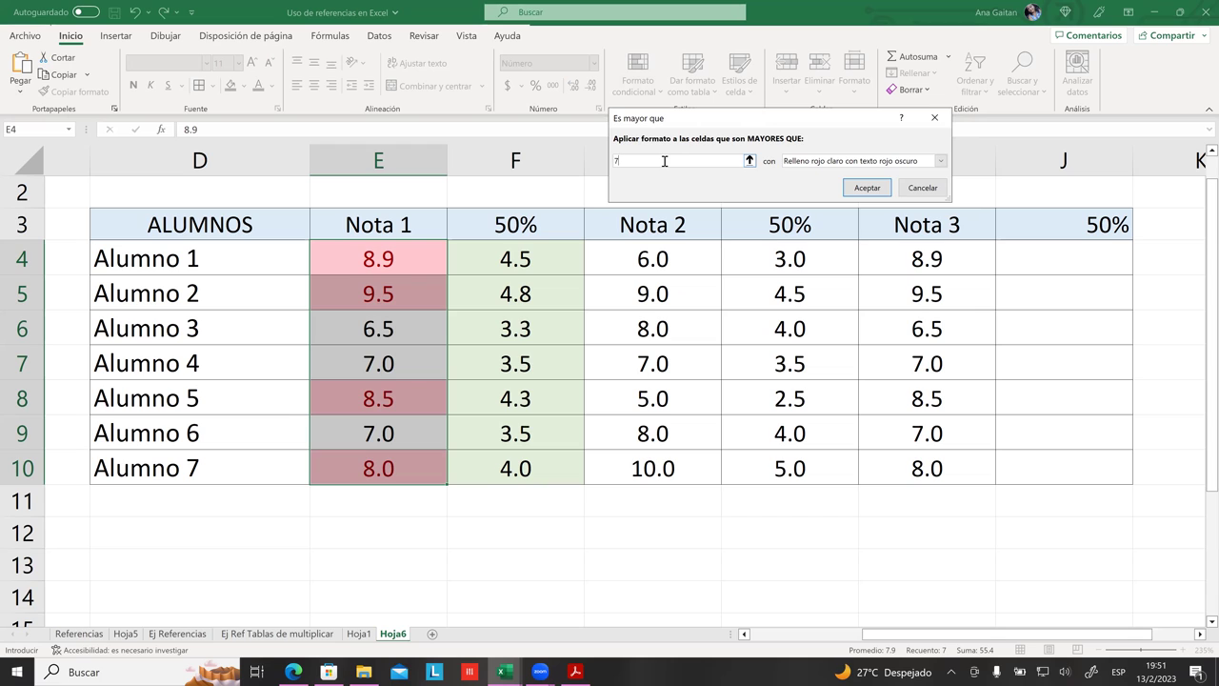
pyautogui.write('.00')
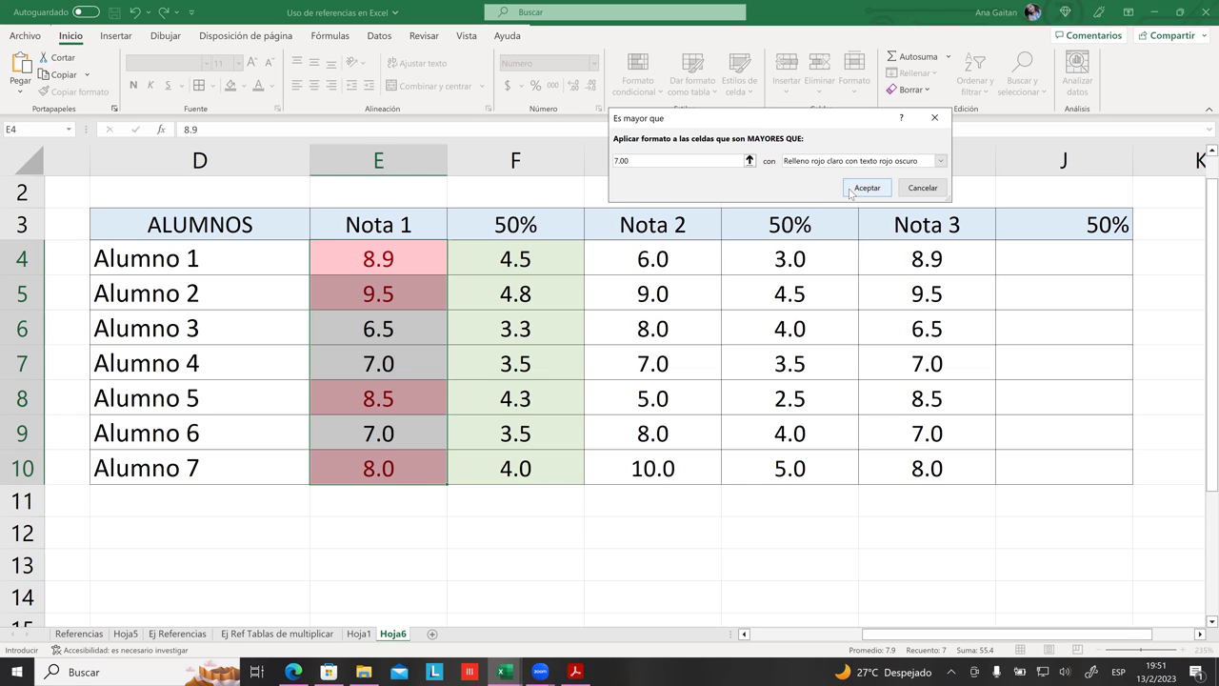
pyautogui.doubleClick(640, 162)
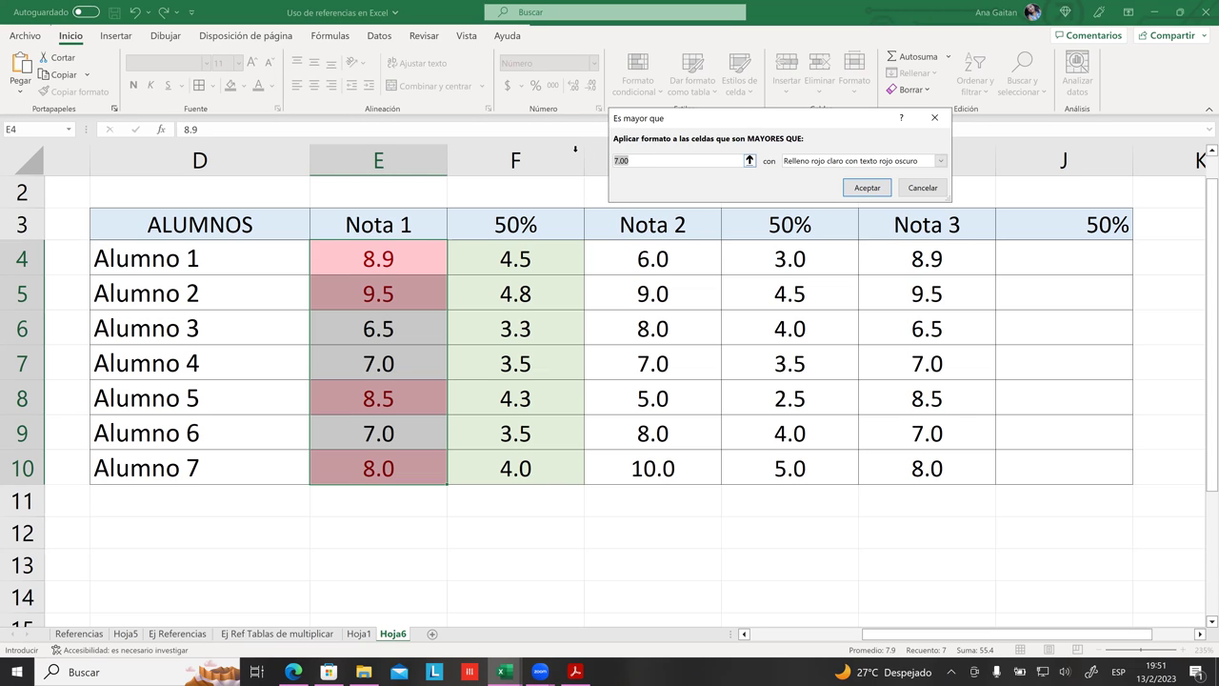
pyautogui.write('6.')
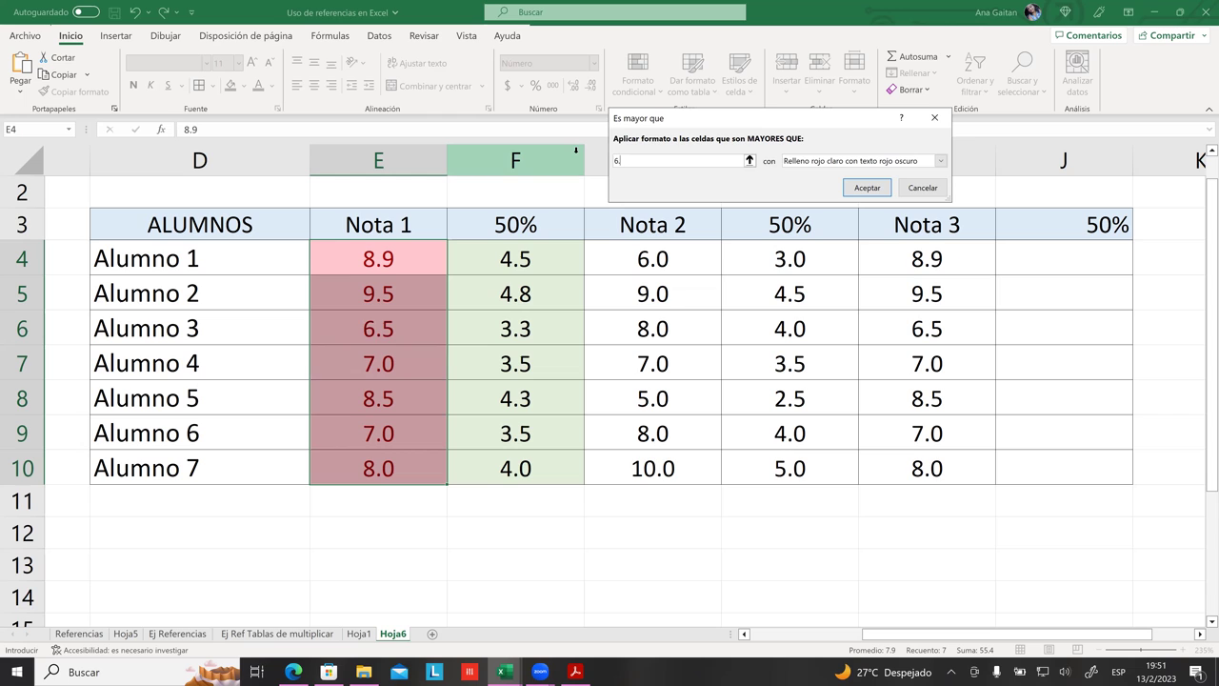
pyautogui.write('99')
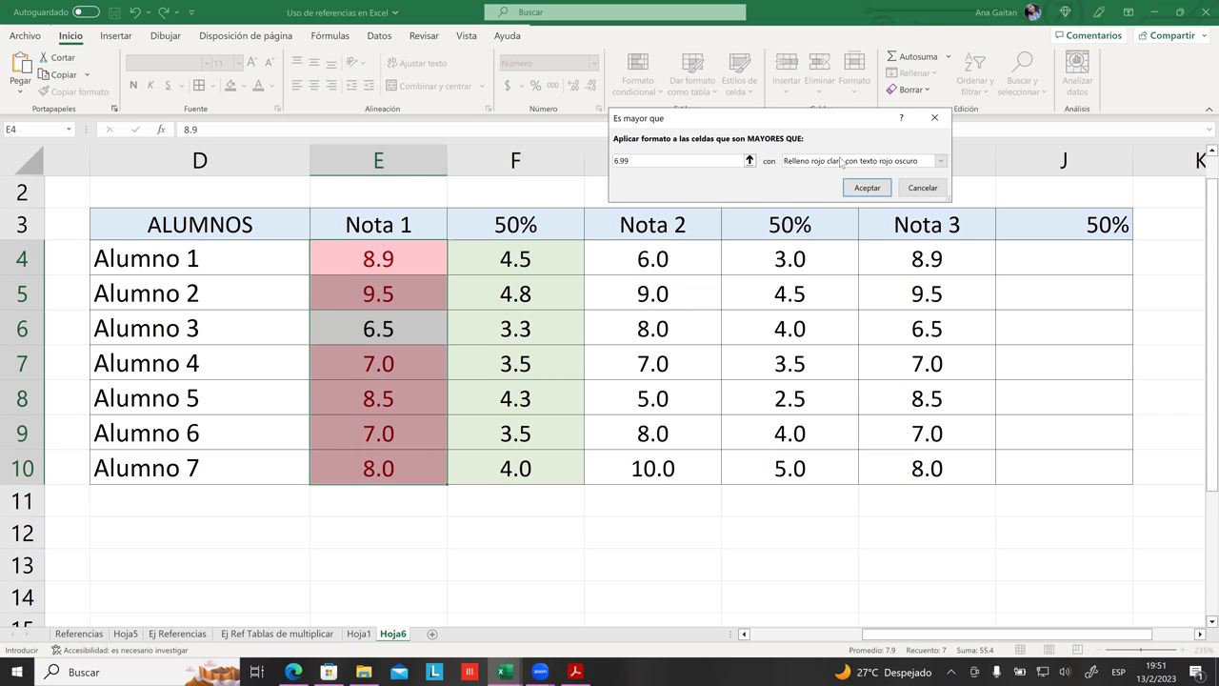
pyautogui.click(845, 164)
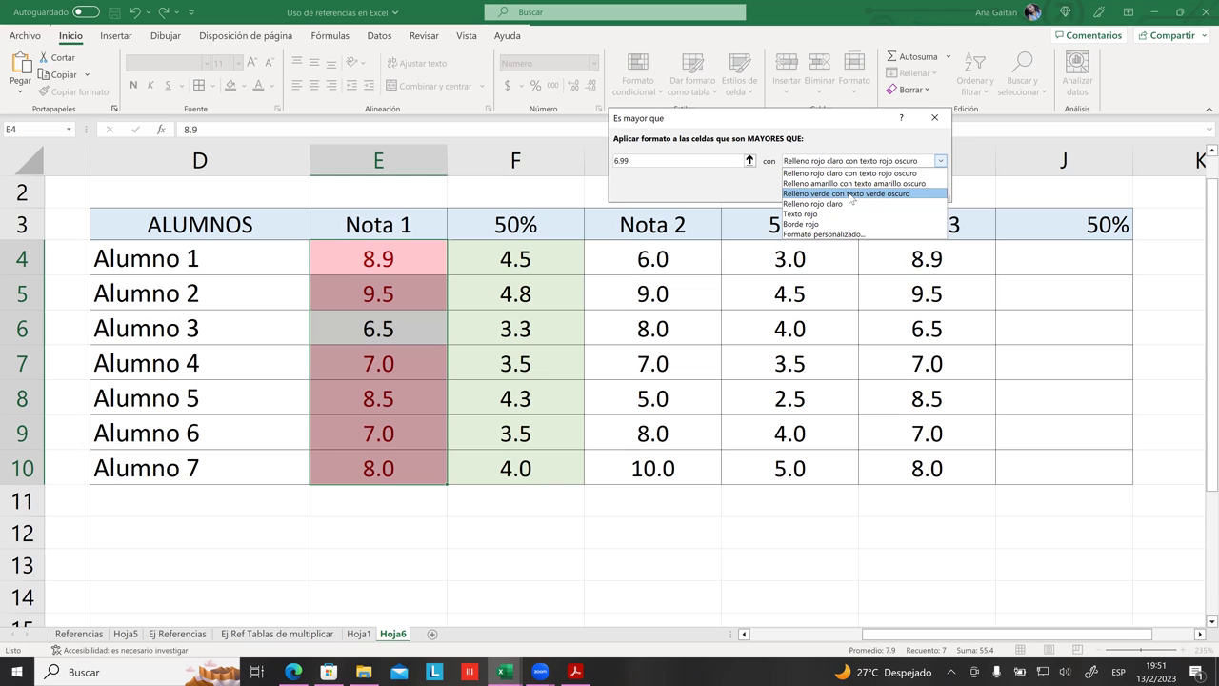
pyautogui.click(852, 194)
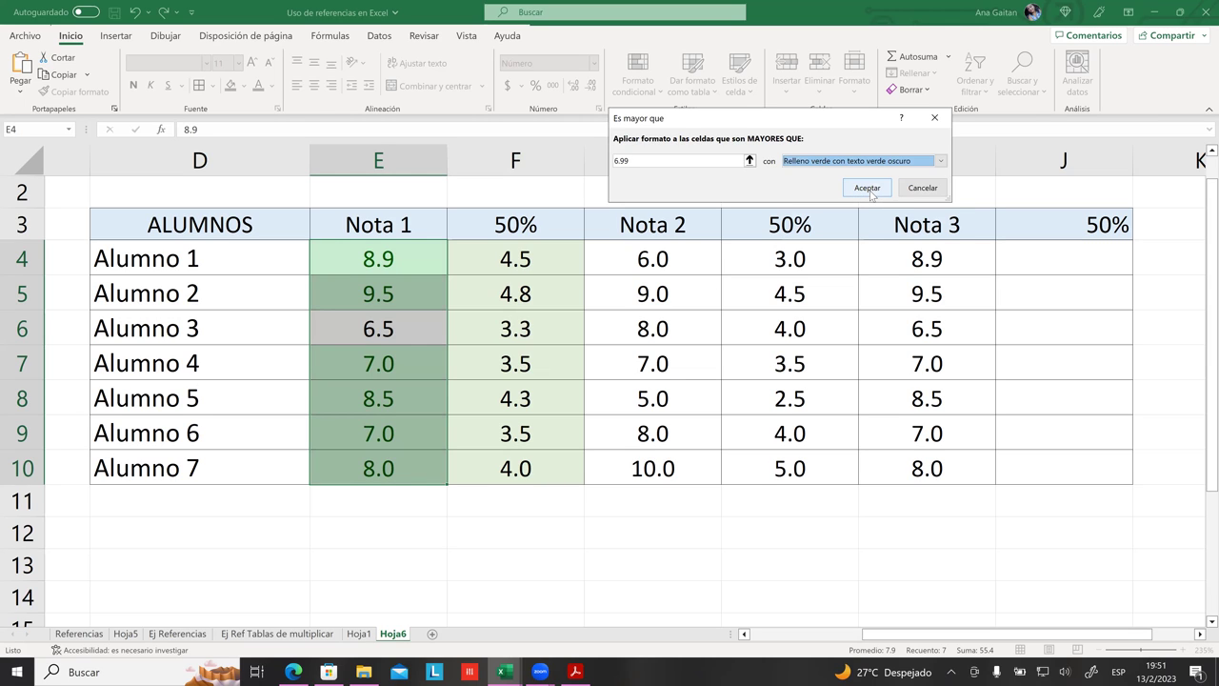
pyautogui.click(867, 189)
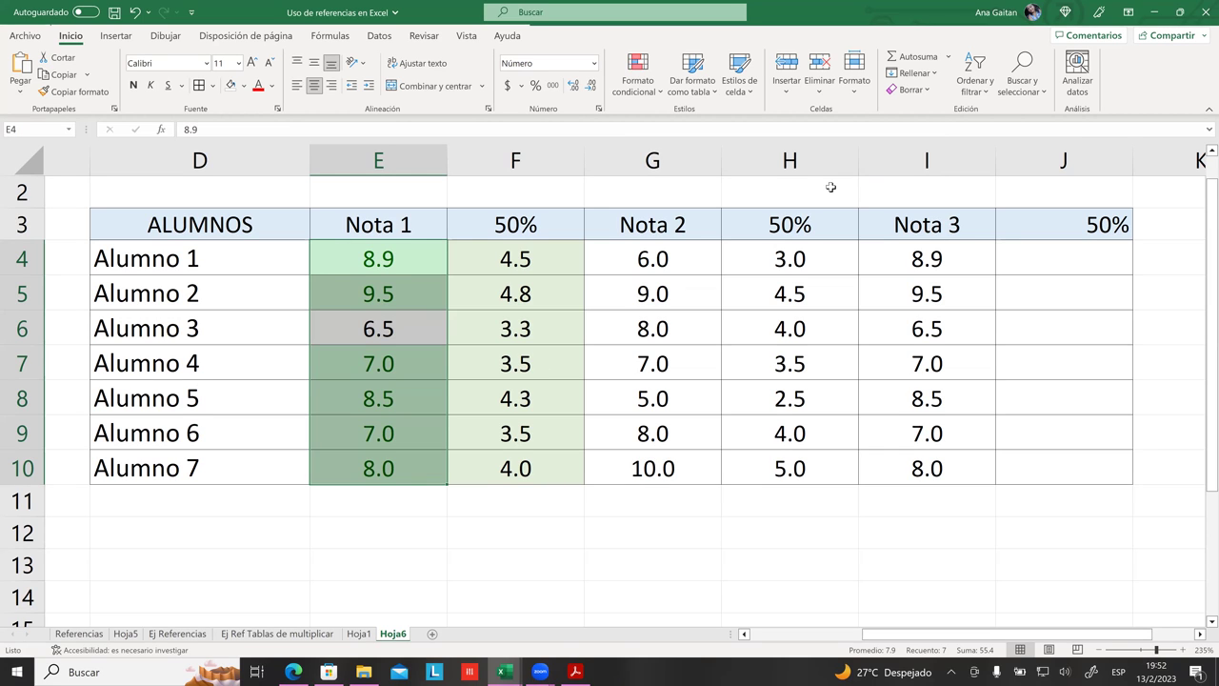
# - Apply an Es menor que 7.00 rule to Nota 1 with light red fill and dark red text
pyautogui.click(639, 87)
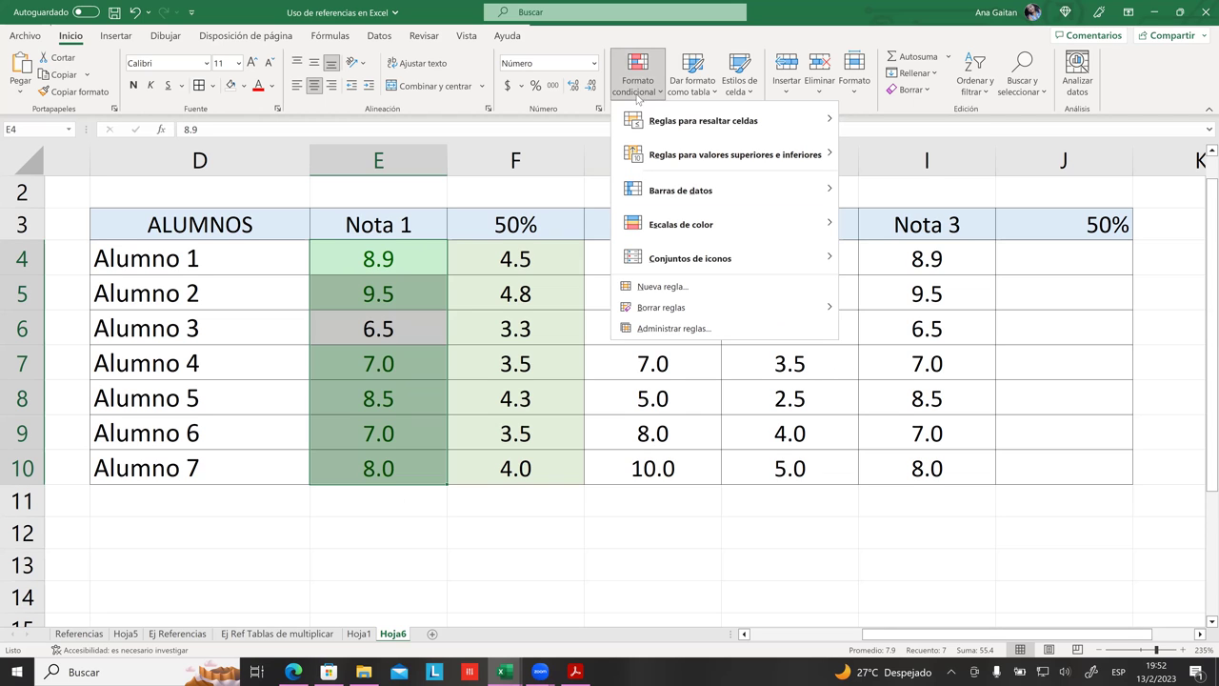
pyautogui.moveTo(653, 131)
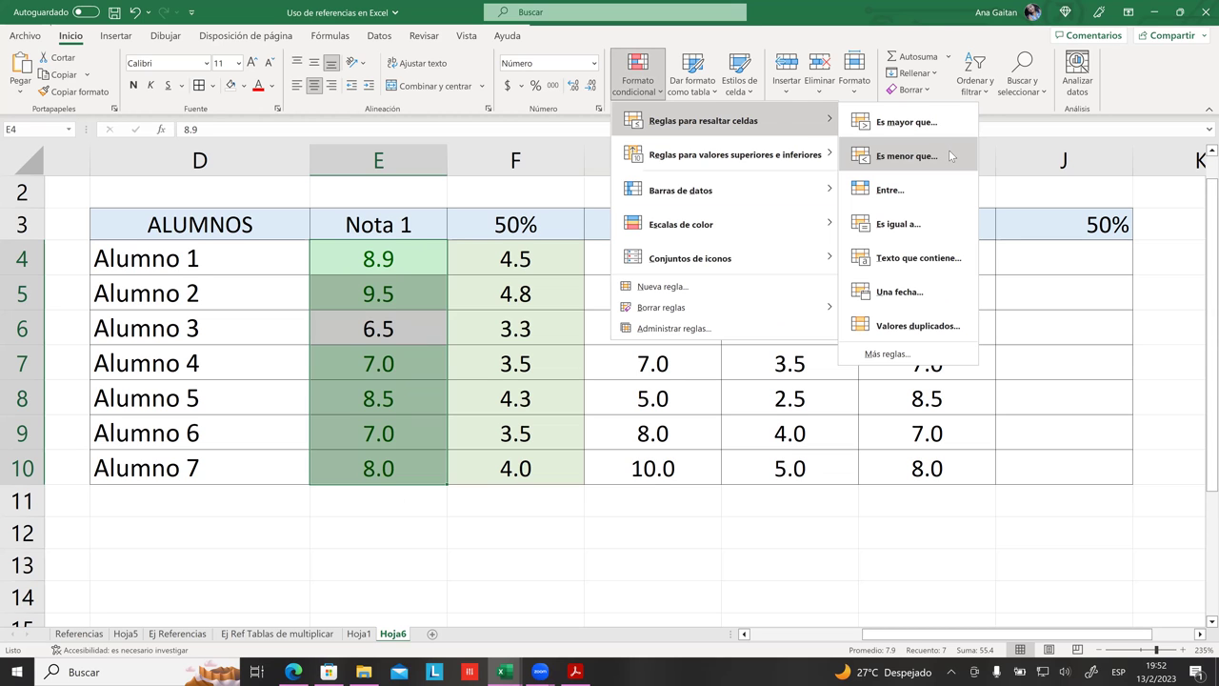
pyautogui.click(950, 156)
pyautogui.click(696, 159)
pyautogui.press('BackSpace')
pyautogui.press('BackSpace')
pyautogui.press('BackSpace')
pyautogui.write('7.')
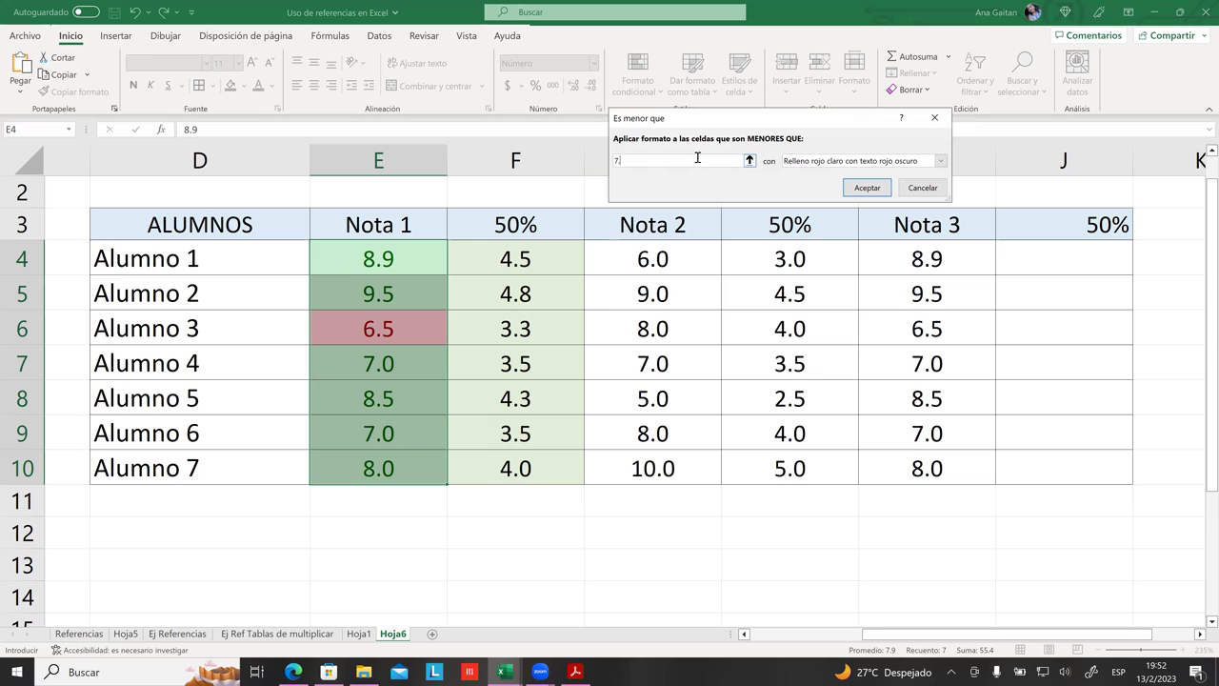
pyautogui.write('00')
pyautogui.click(943, 164)
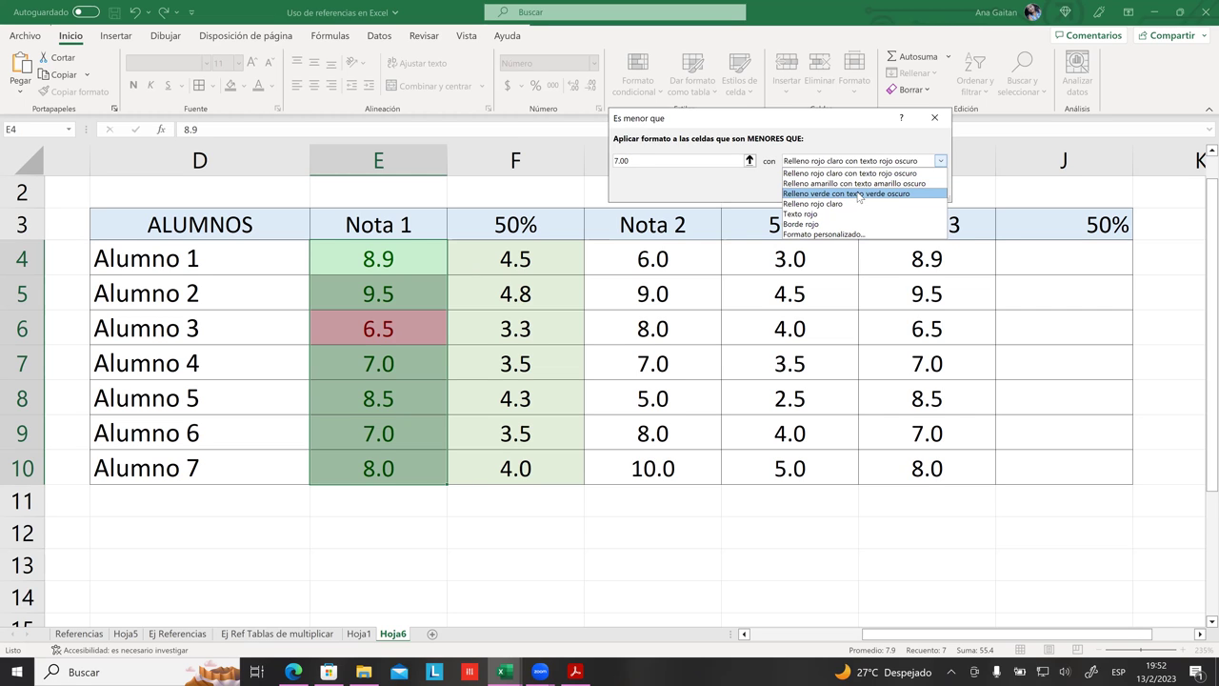
pyautogui.click(851, 184)
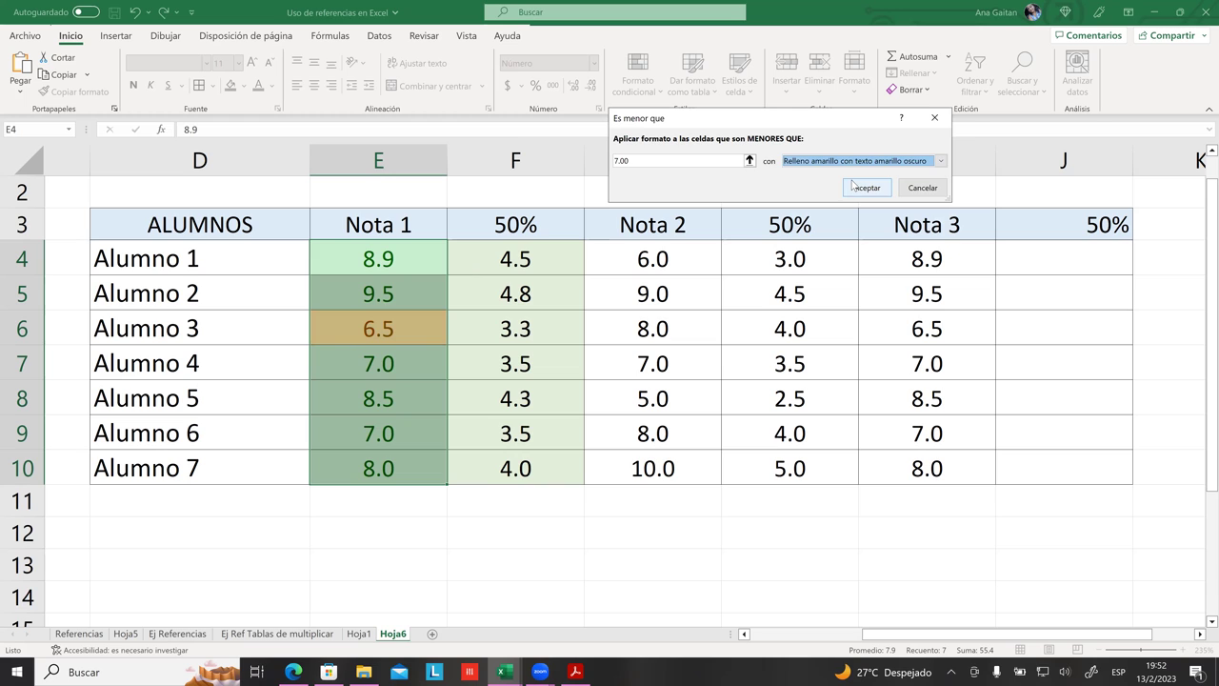
pyautogui.click(941, 163)
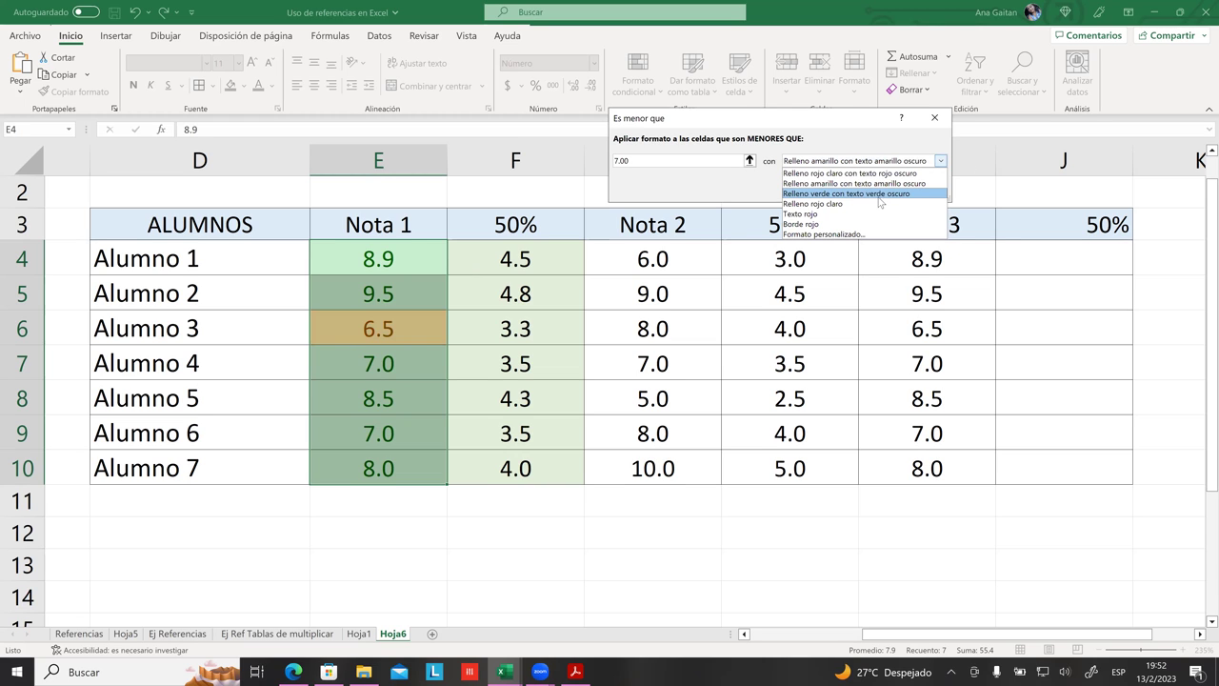
pyautogui.click(876, 175)
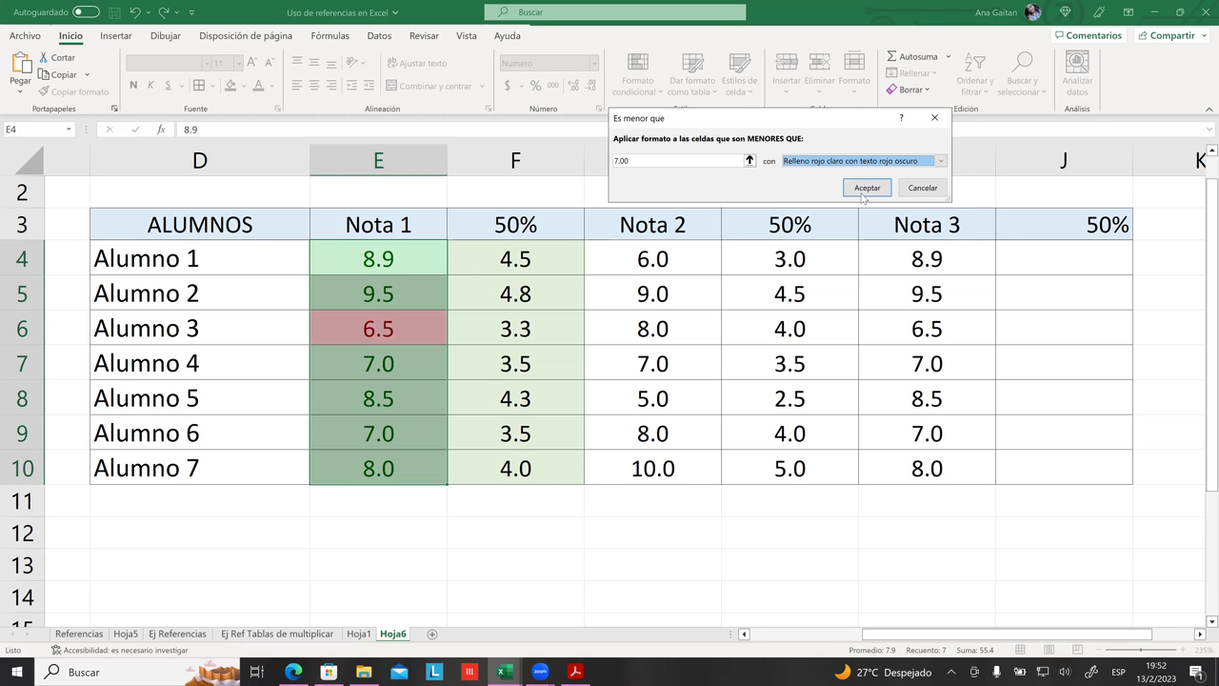
pyautogui.click(864, 188)
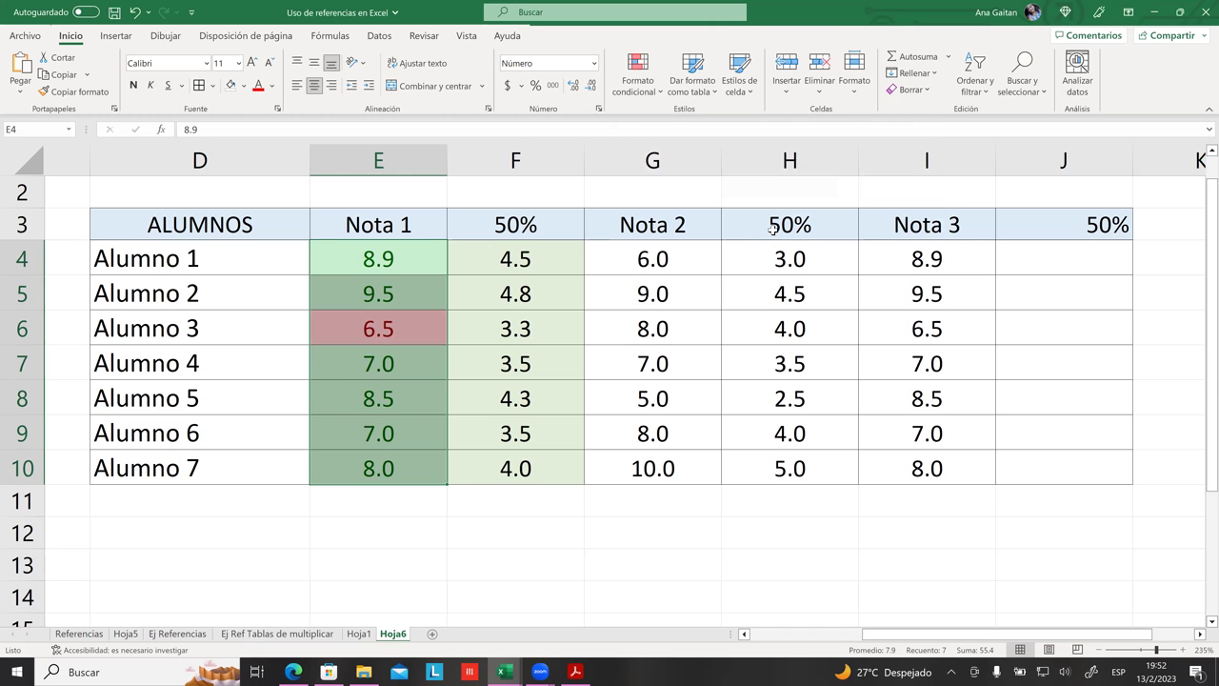
# - Enter 0 as Alumno 7's Nota 1 grade in E10
pyautogui.click(498, 402)
pyautogui.click(510, 328)
pyautogui.click(379, 473)
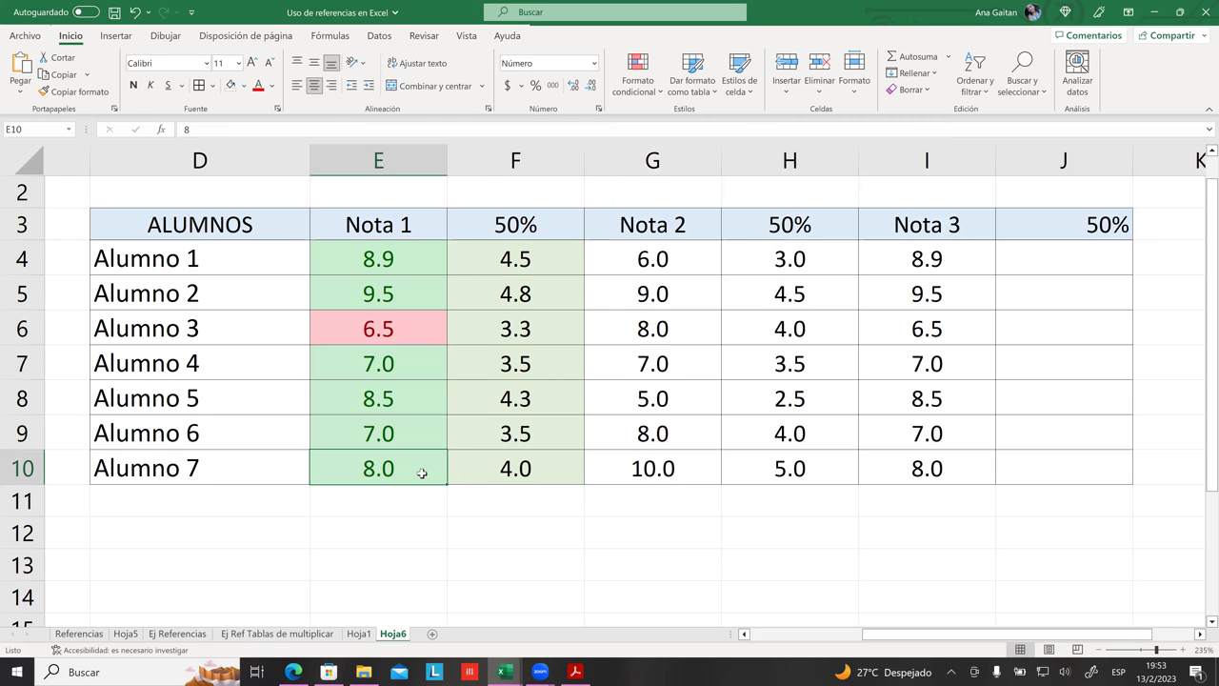
pyautogui.press('BackSpace')
pyautogui.write('0')
pyautogui.press('Return')
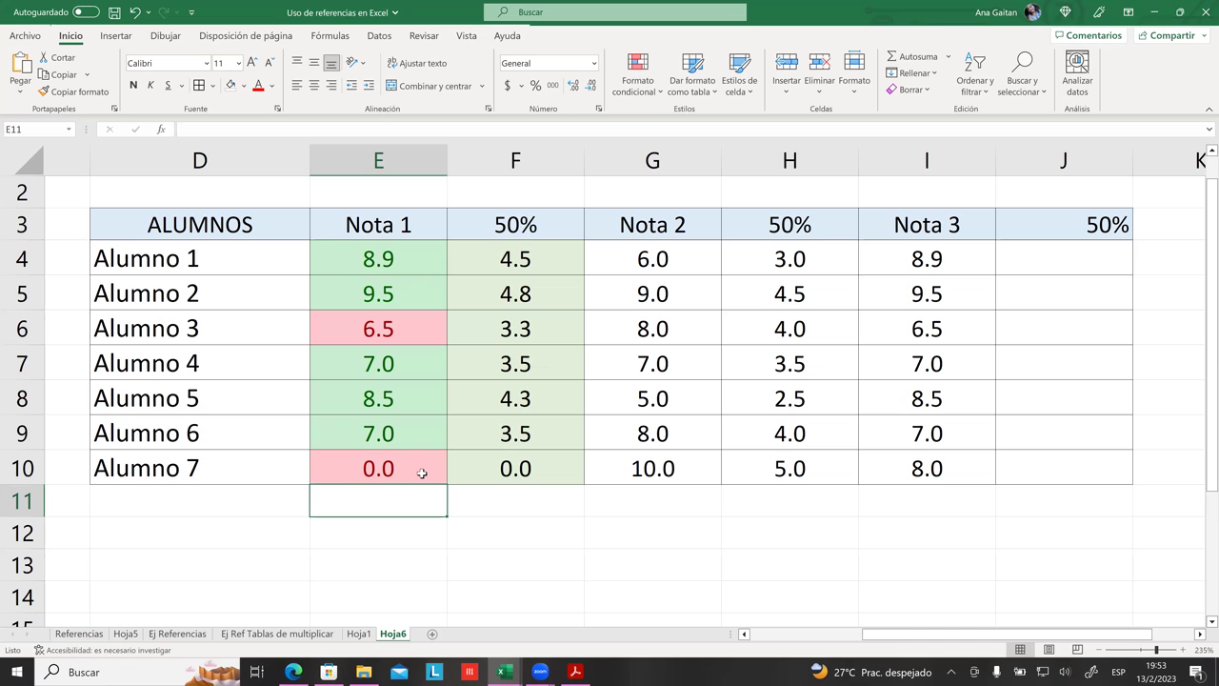
# - Check the 50% formulas and reselect the Nota 1 and Nota 2 grades
pyautogui.click(505, 433)
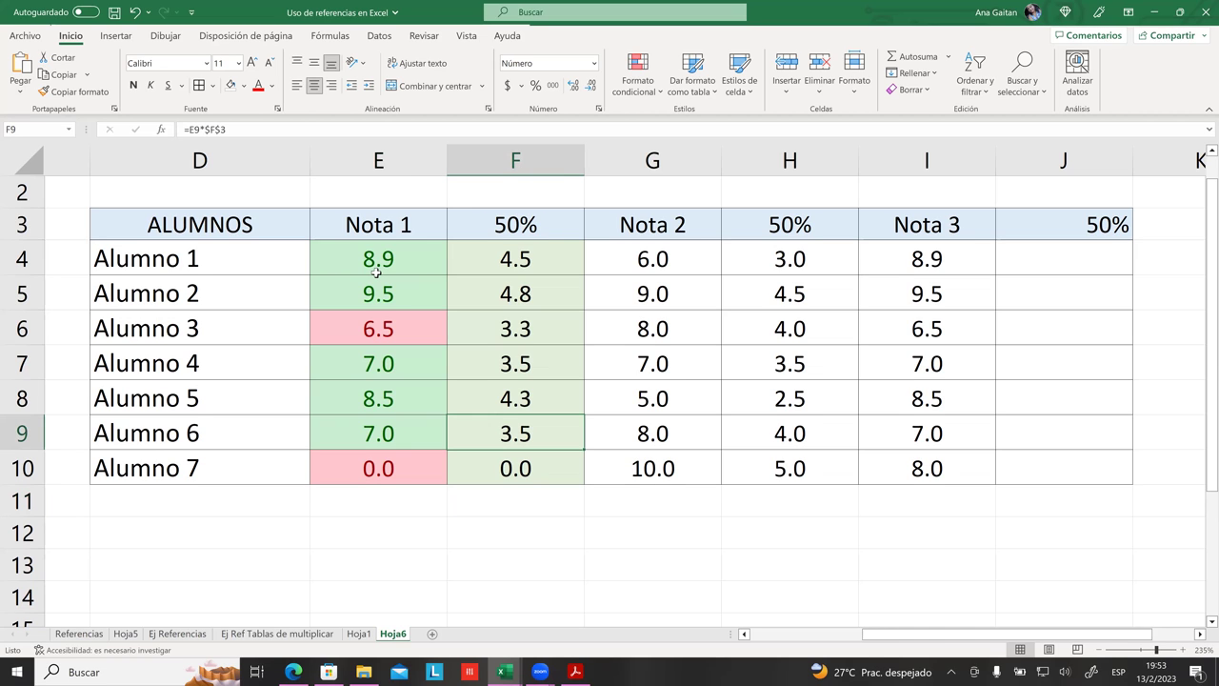
pyautogui.moveTo(374, 259); pyautogui.dragTo(377, 287)
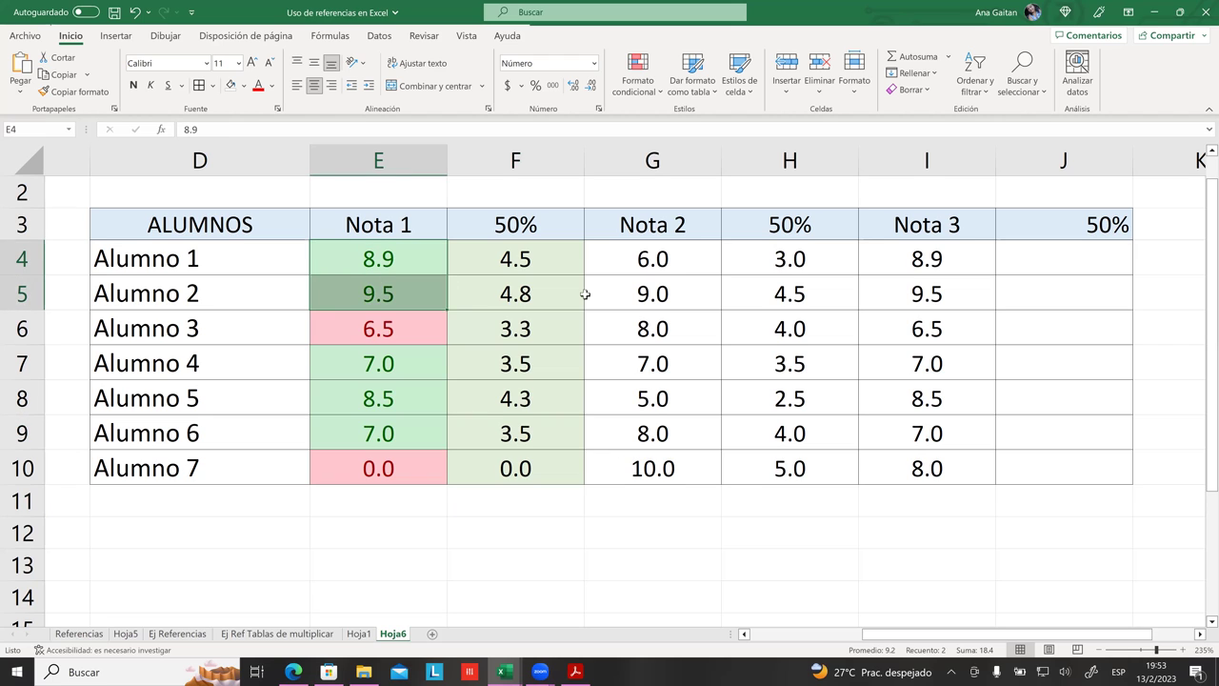
pyautogui.click(658, 271)
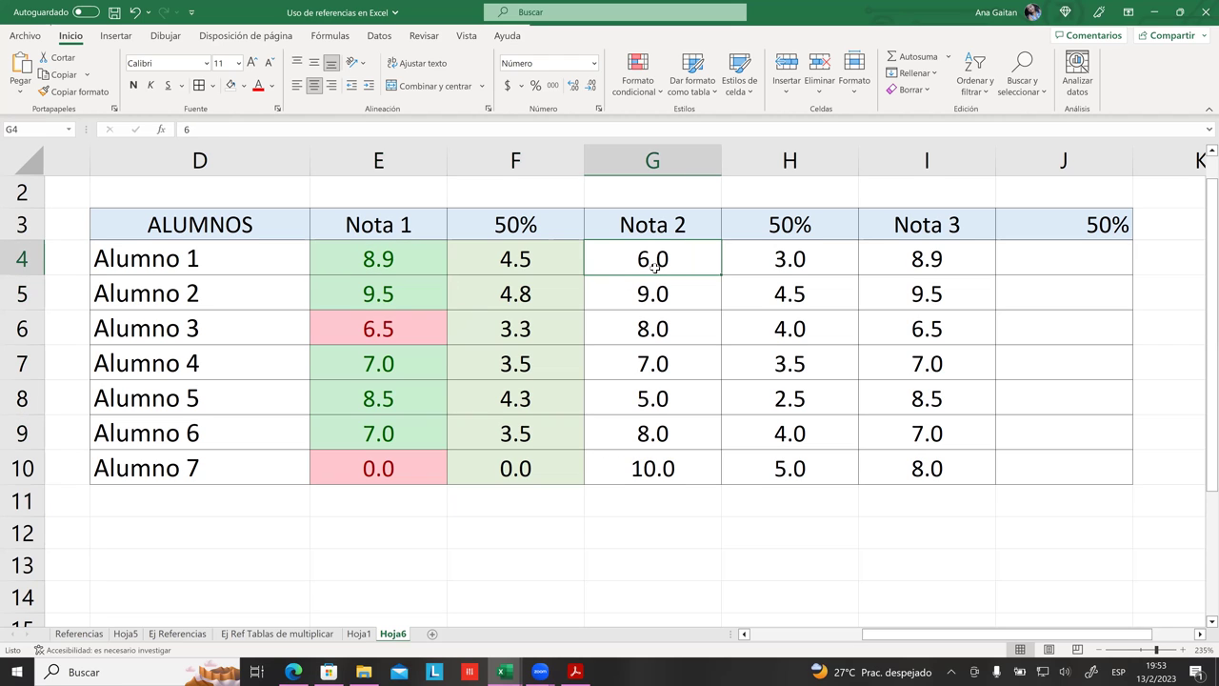
pyautogui.moveTo(410, 272); pyautogui.dragTo(394, 471)
pyautogui.click(684, 367)
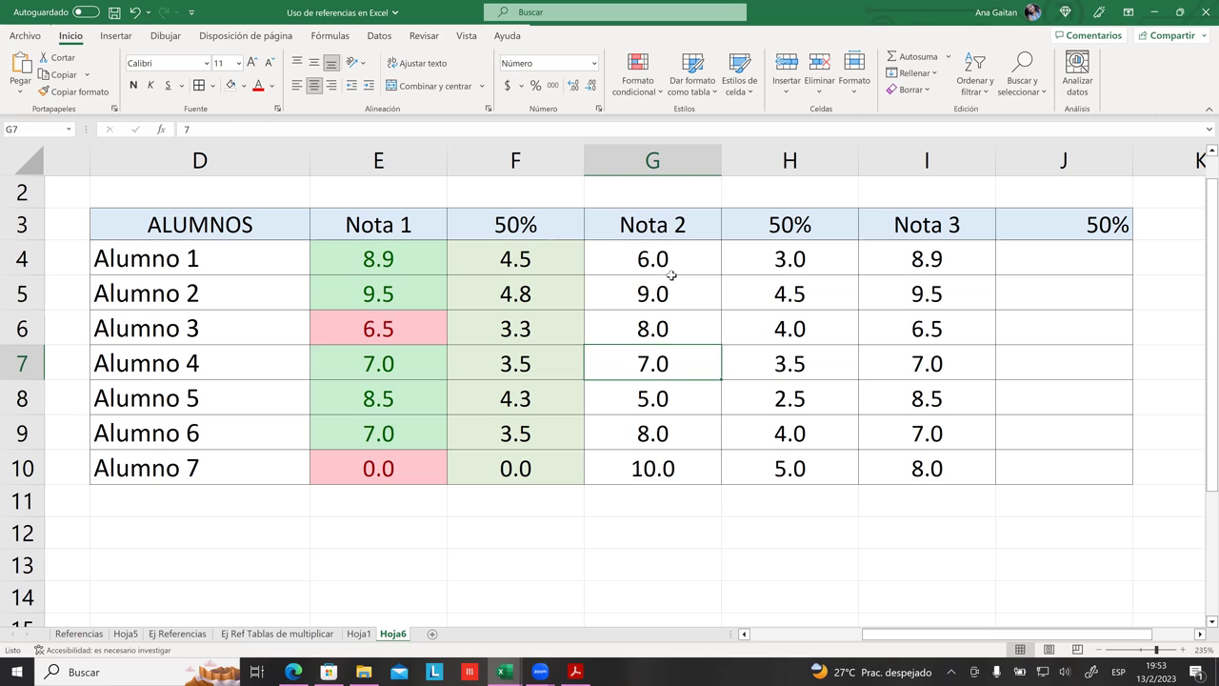
# - Apply an Es mayor que 6.99 rule to G4:G10 with green fill and dark green text
pyautogui.moveTo(672, 276); pyautogui.dragTo(686, 459)
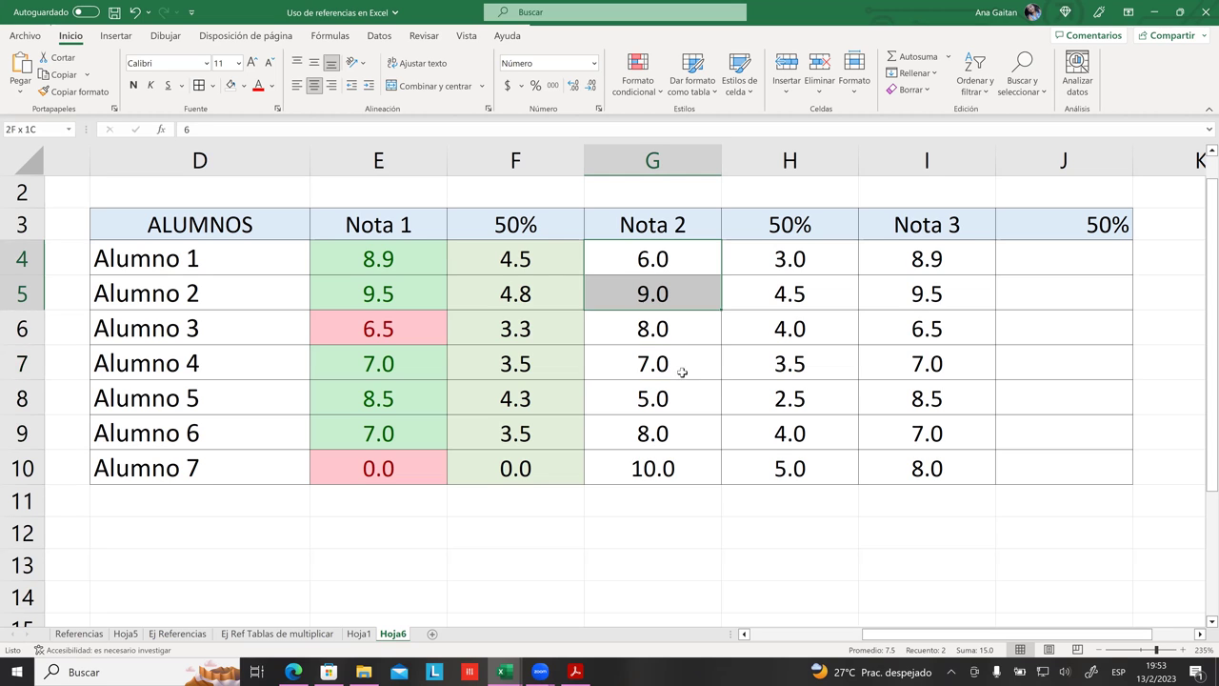
pyautogui.click(638, 80)
pyautogui.moveTo(704, 126)
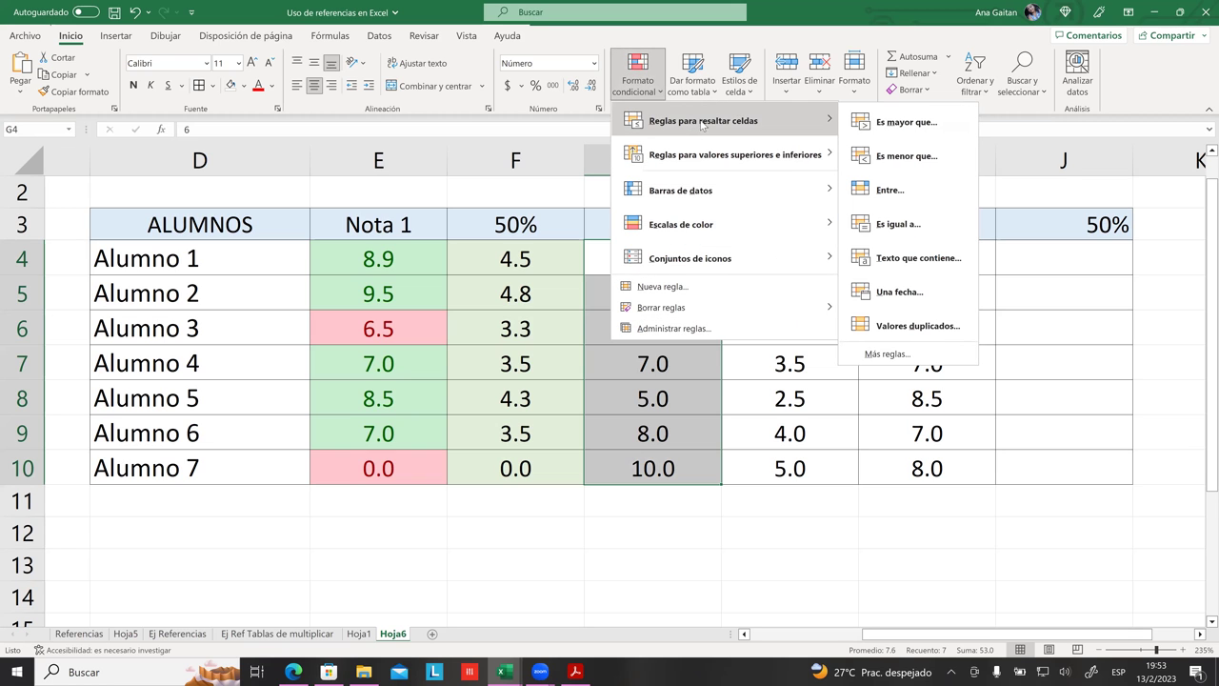
pyautogui.click(916, 134)
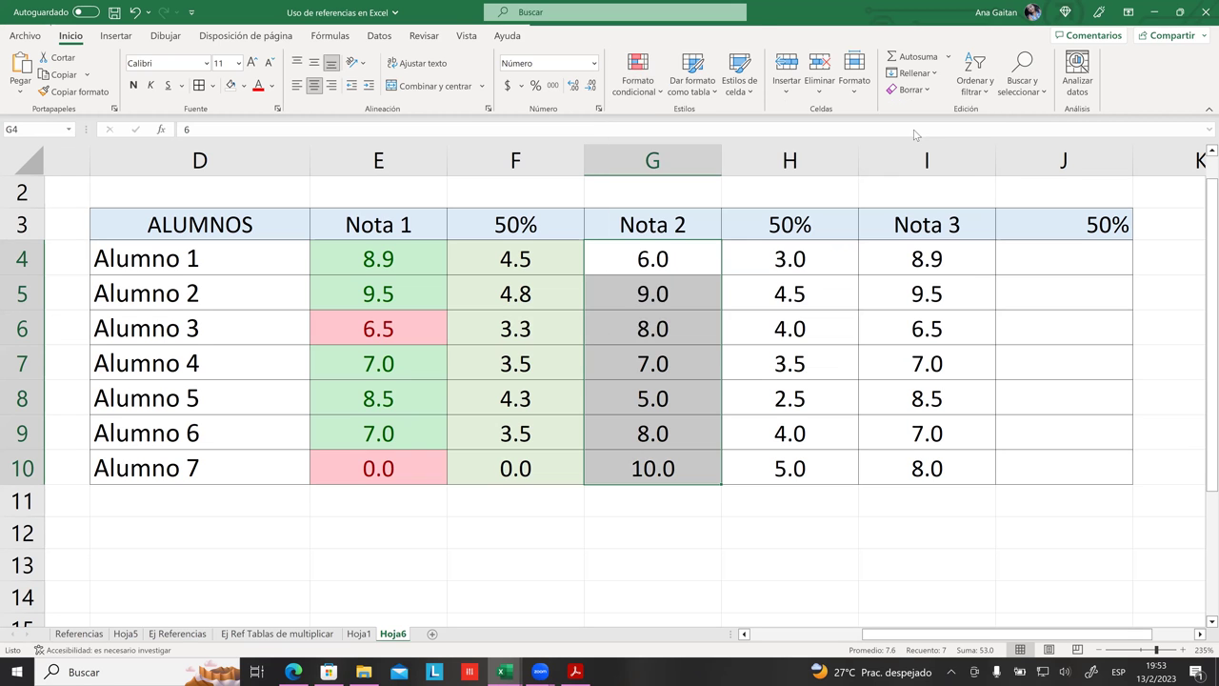
pyautogui.press('BackSpace')
pyautogui.write('6')
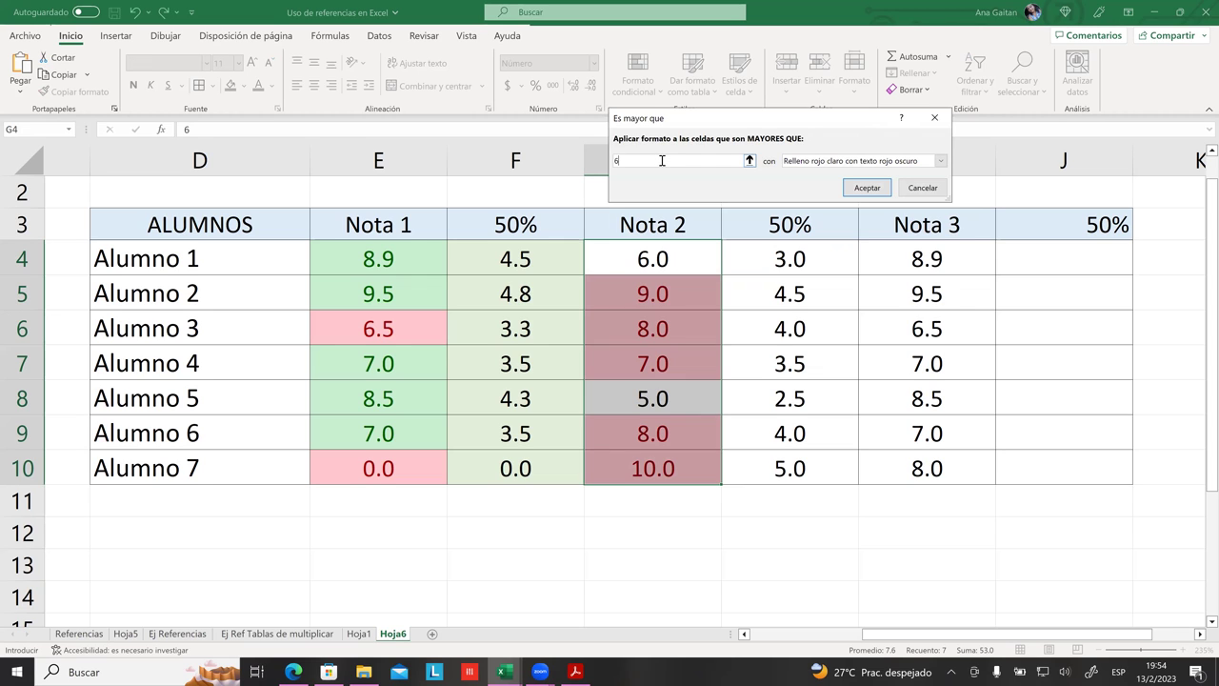
pyautogui.write('.99')
pyautogui.click(857, 162)
pyautogui.click(846, 193)
pyautogui.click(857, 194)
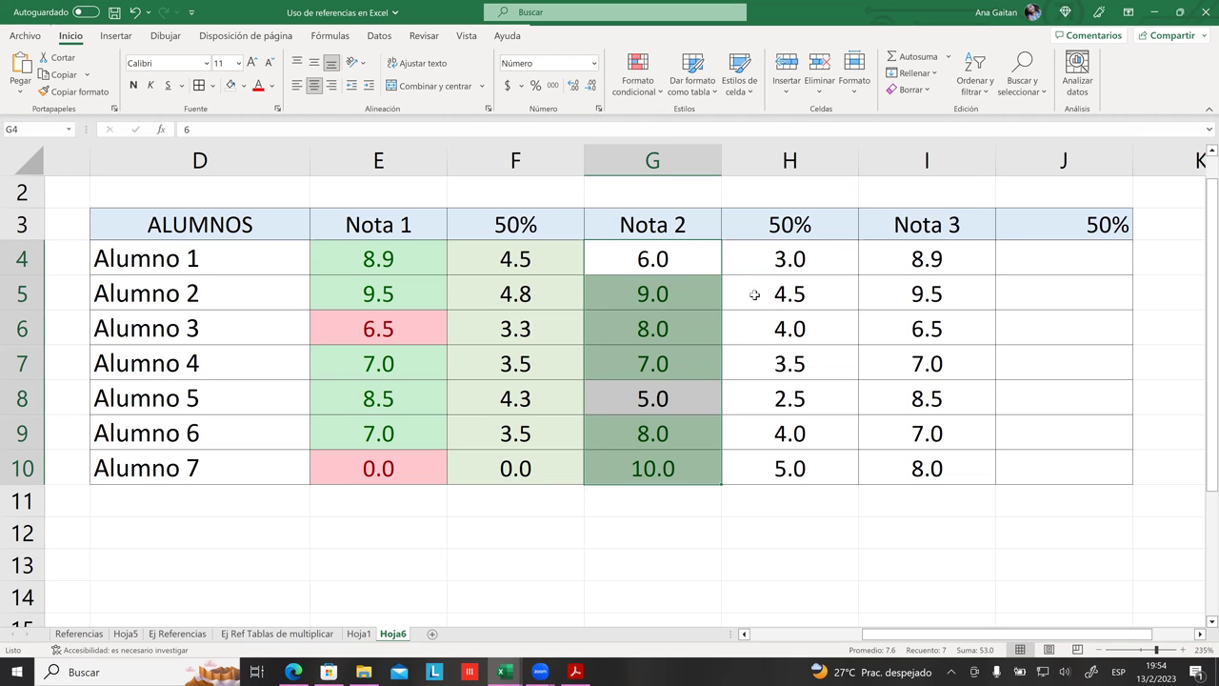
pyautogui.click(757, 292)
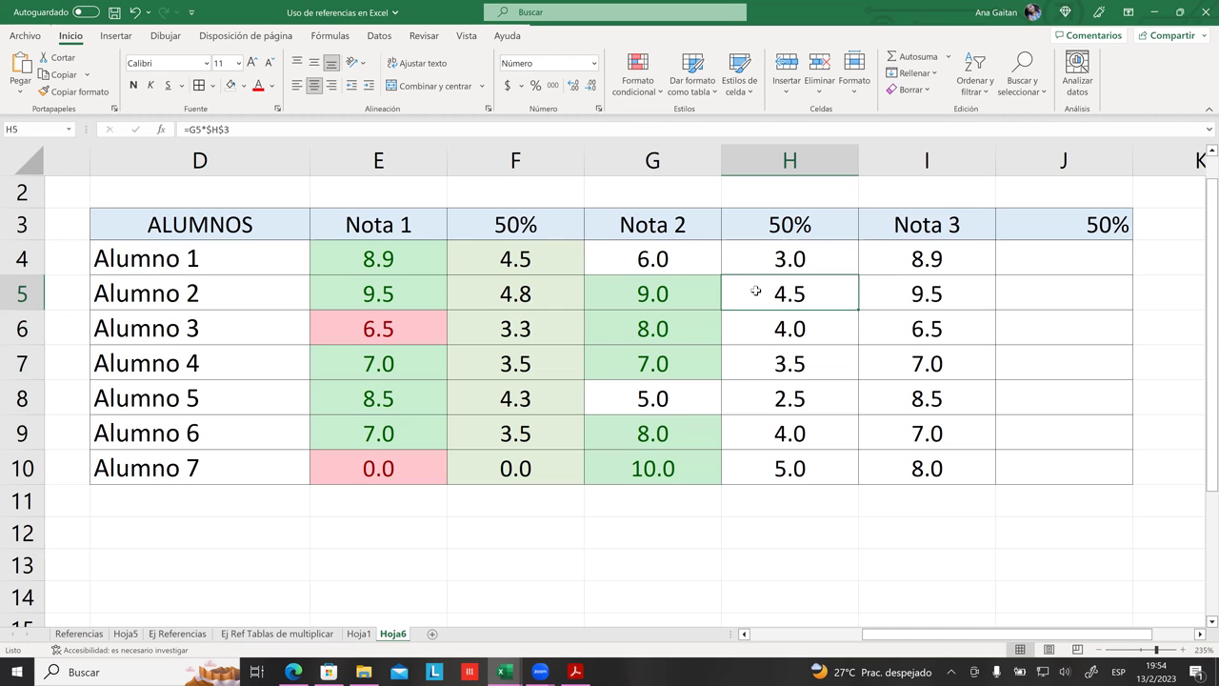
pyautogui.click(643, 259)
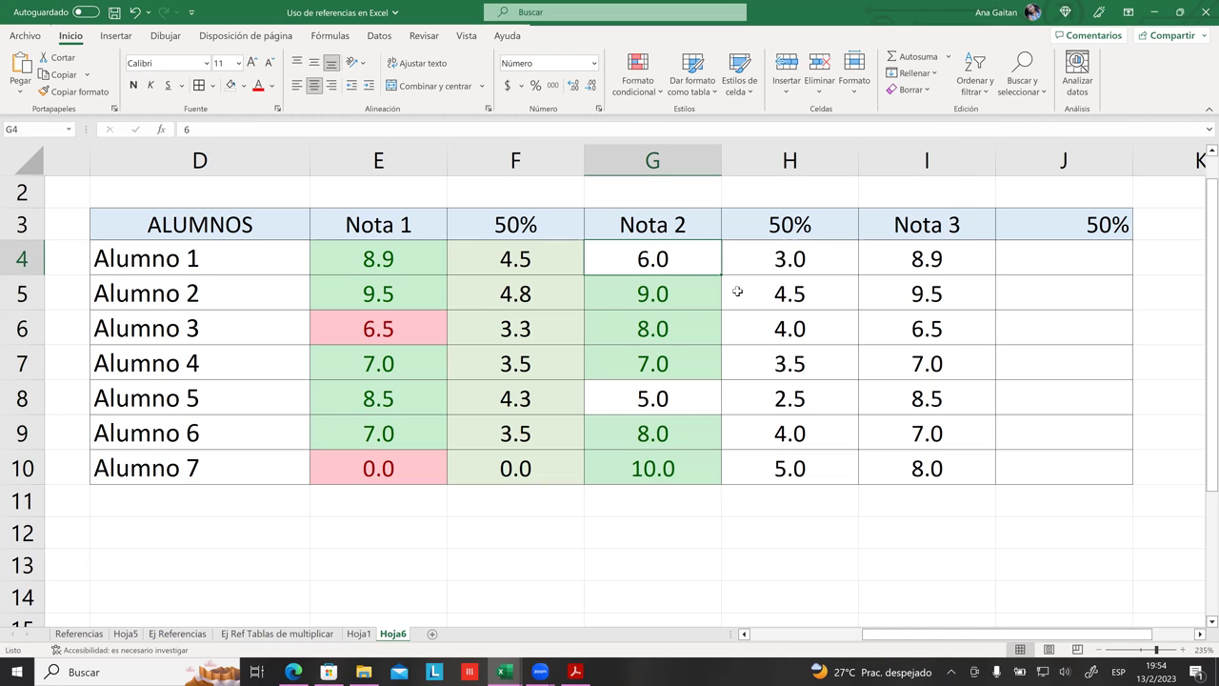
# - For Nota 2 grades G4:G10, start a between-values highlight rule with lower bound 6.50
pyautogui.moveTo(675, 295); pyautogui.dragTo(667, 468)
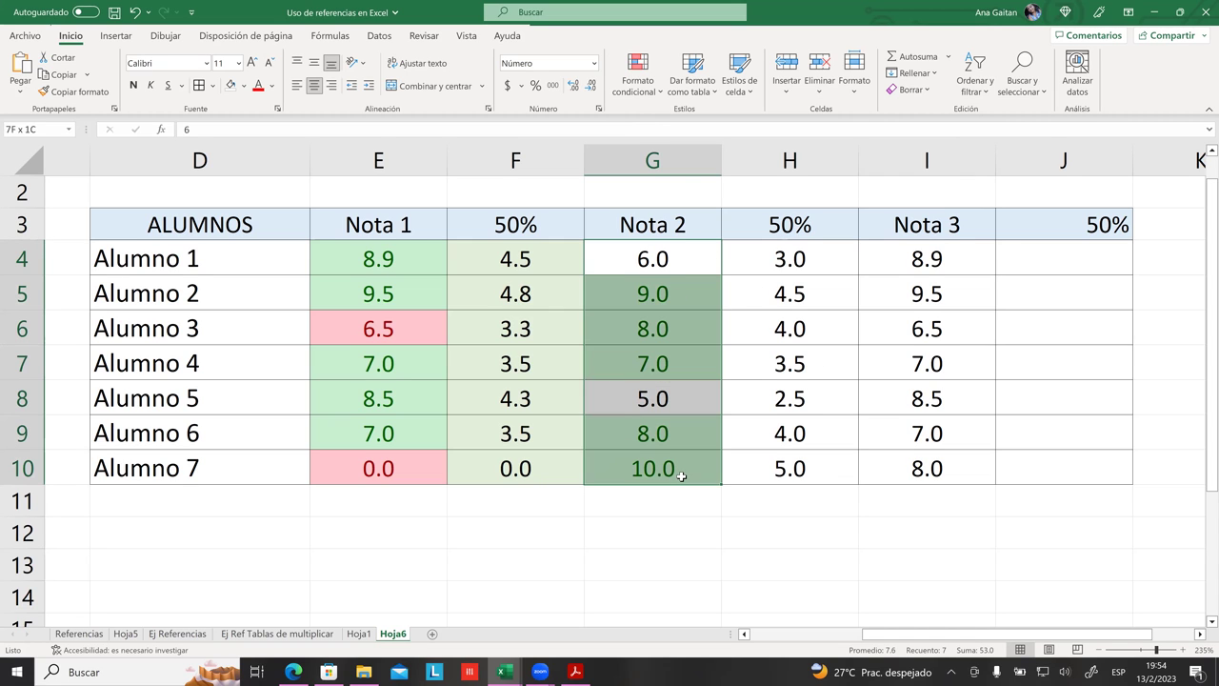
pyautogui.click(638, 93)
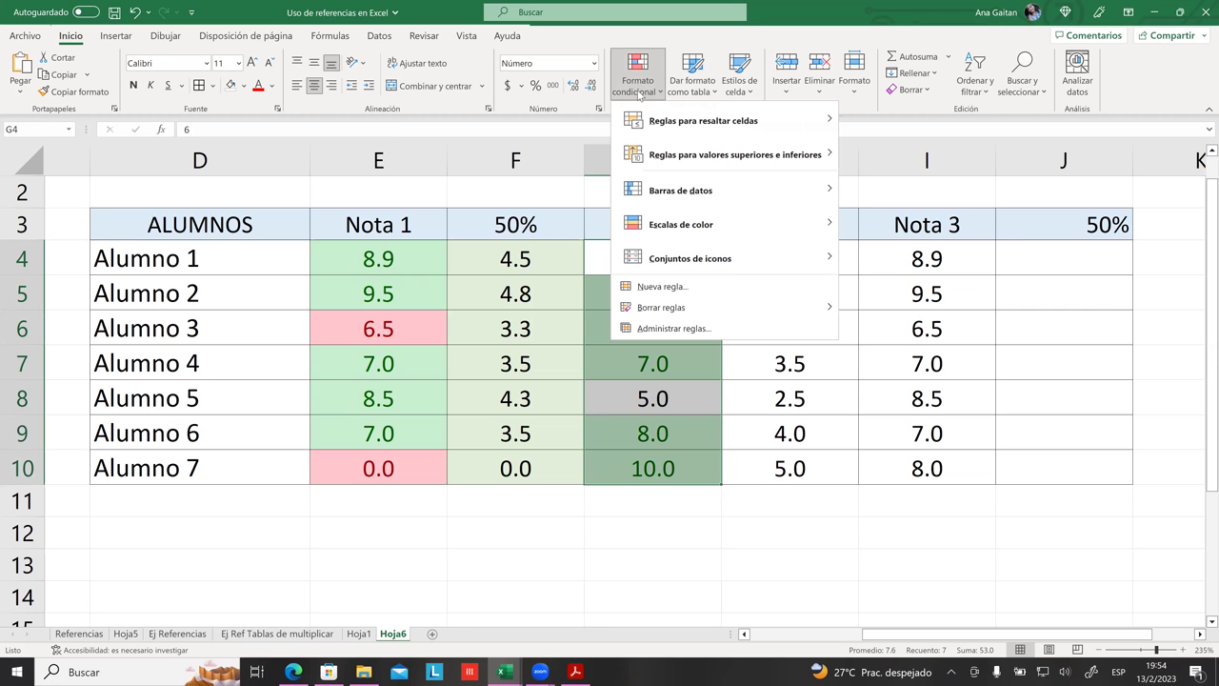
pyautogui.moveTo(691, 125)
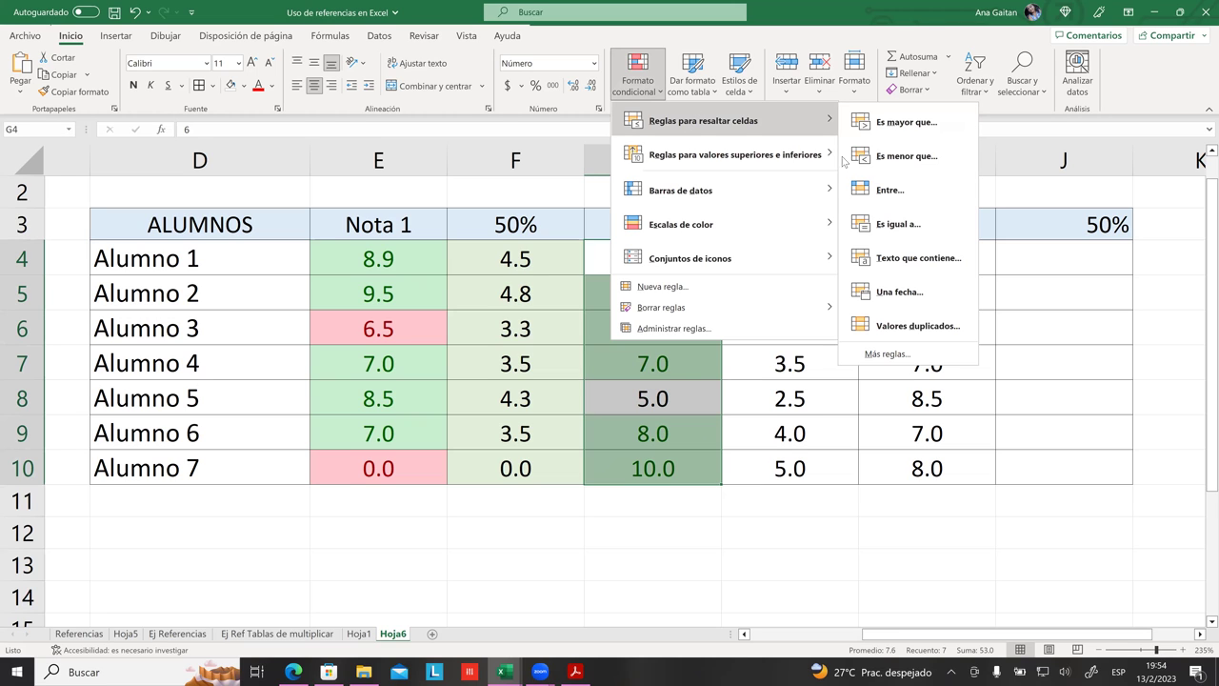
pyautogui.click(886, 194)
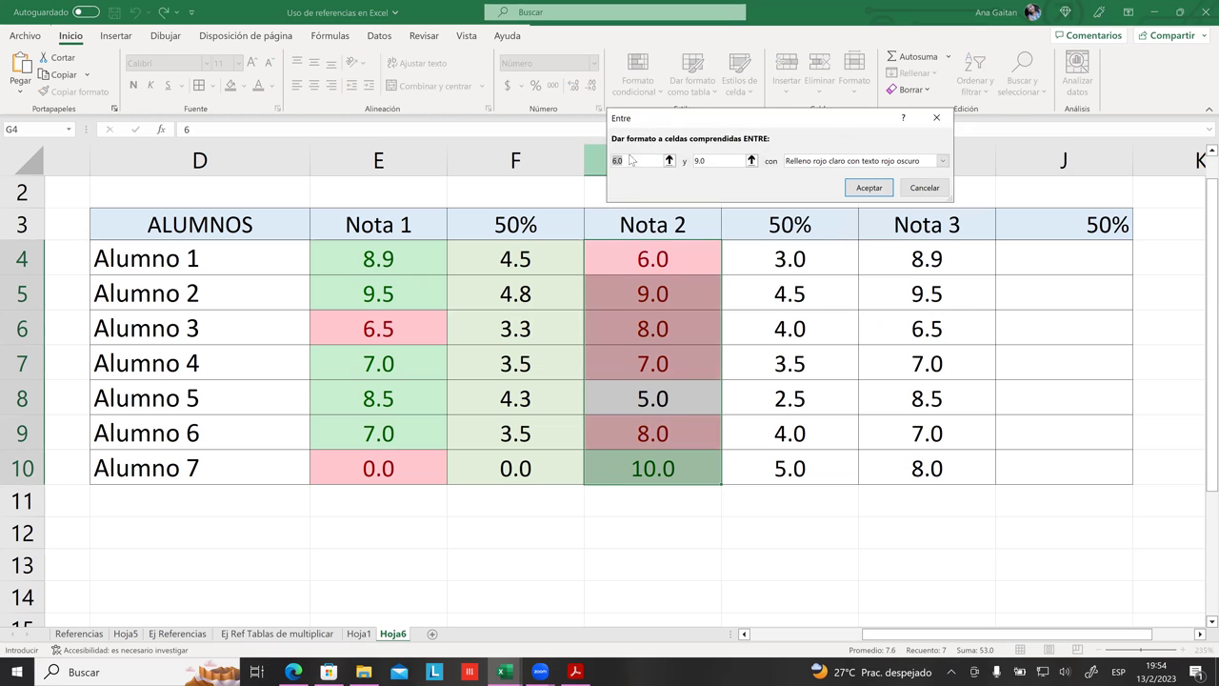
pyautogui.moveTo(698, 120); pyautogui.dragTo(749, 522)
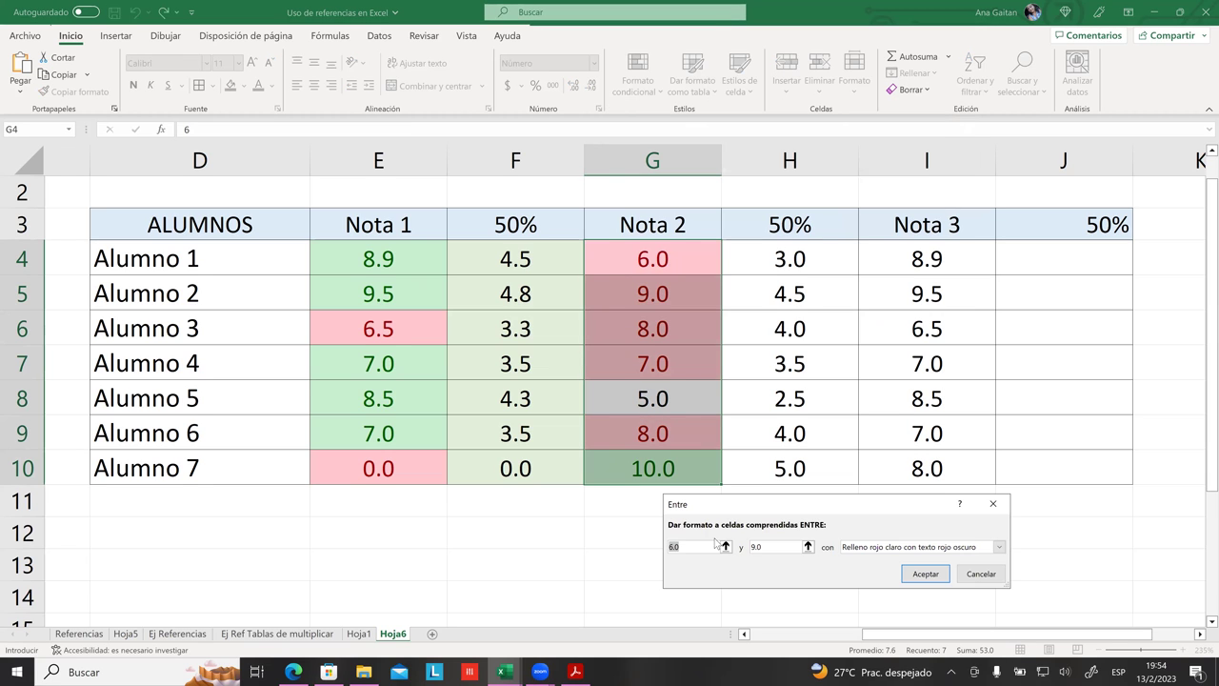
pyautogui.click(688, 544)
pyautogui.press('BackSpace')
pyautogui.write('5')
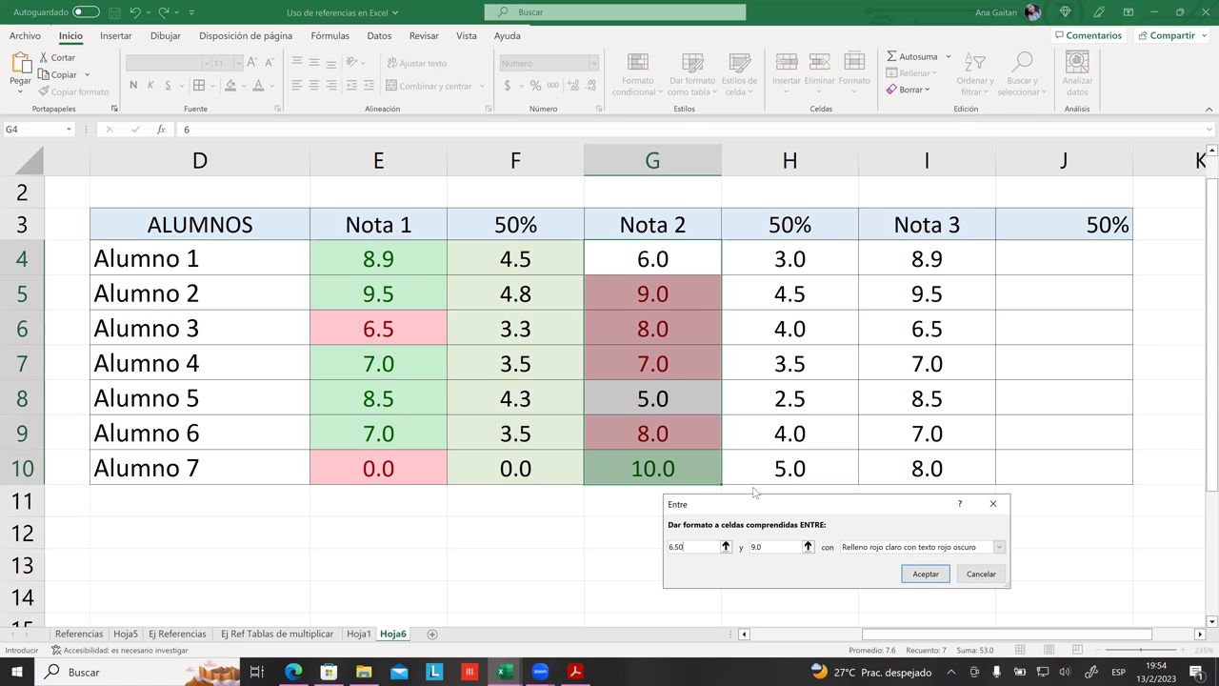
# - Set the upper bound to 6.99 and apply yellow fill with dark yellow text
pyautogui.moveTo(753, 502); pyautogui.dragTo(655, 55)
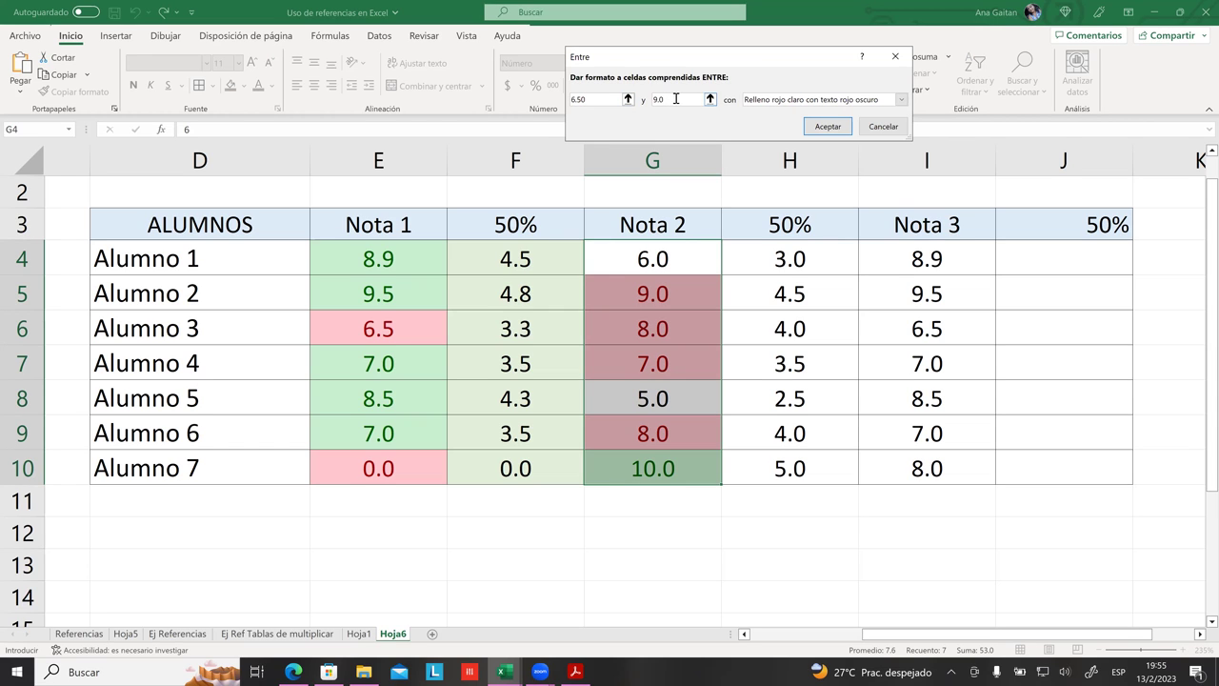
pyautogui.press('BackSpace')
pyautogui.write('6.')
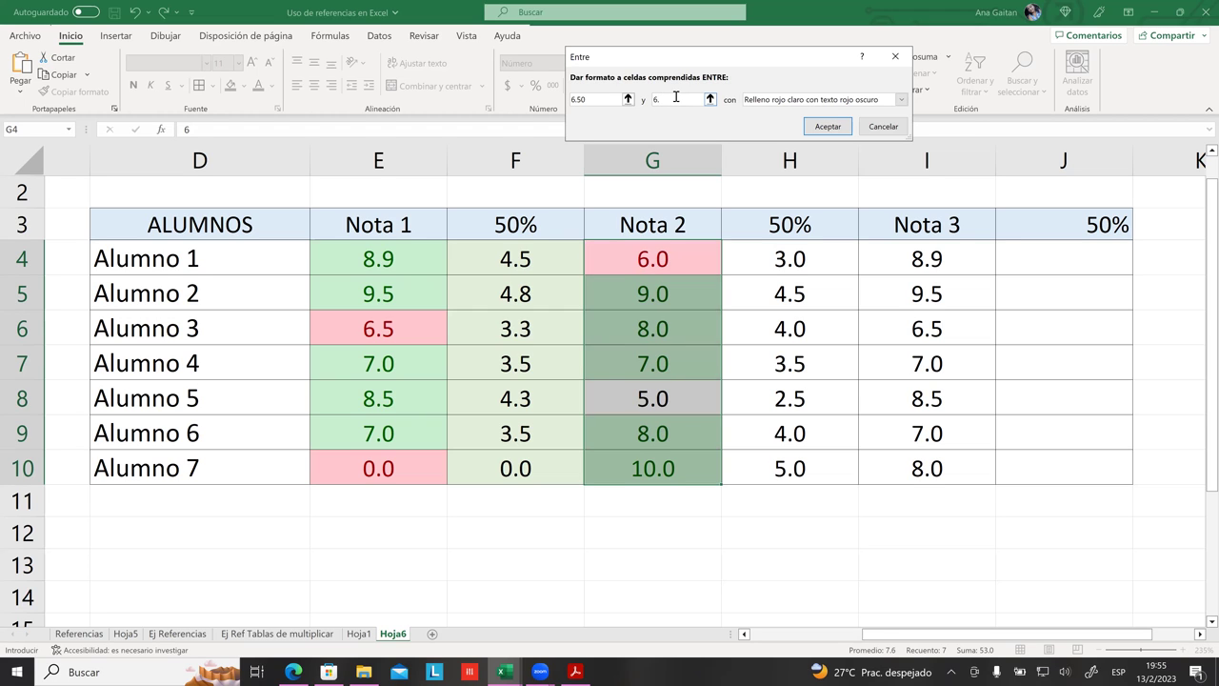
pyautogui.write('99')
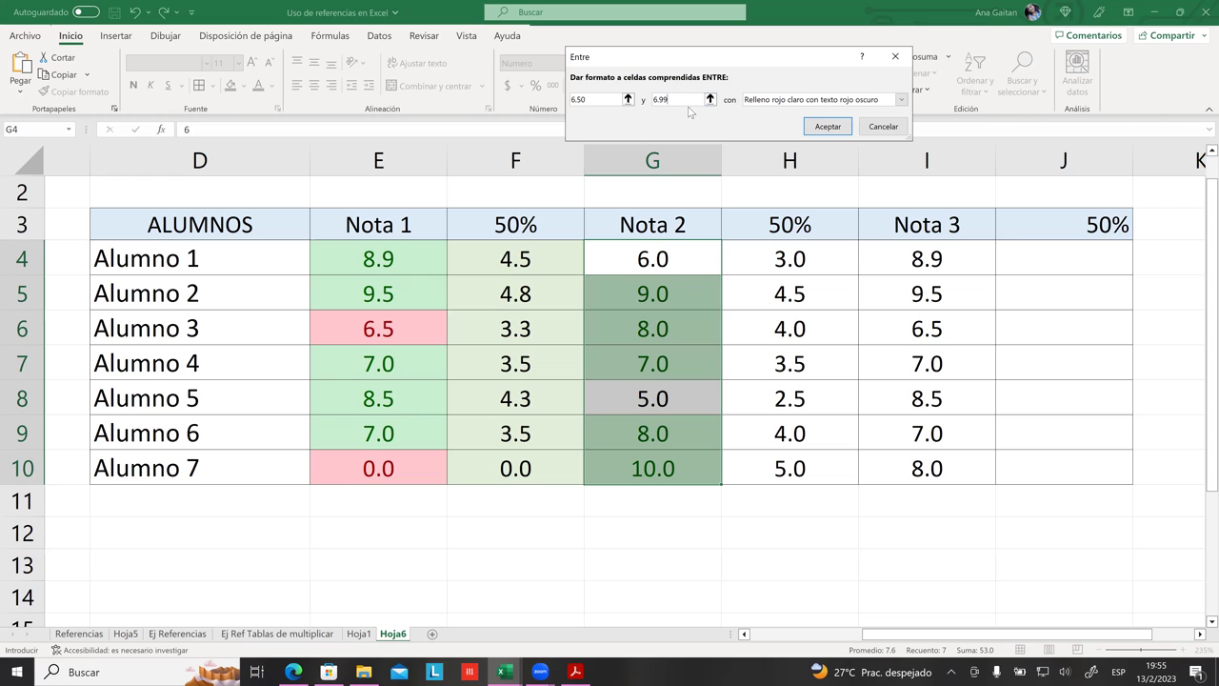
pyautogui.click(900, 100)
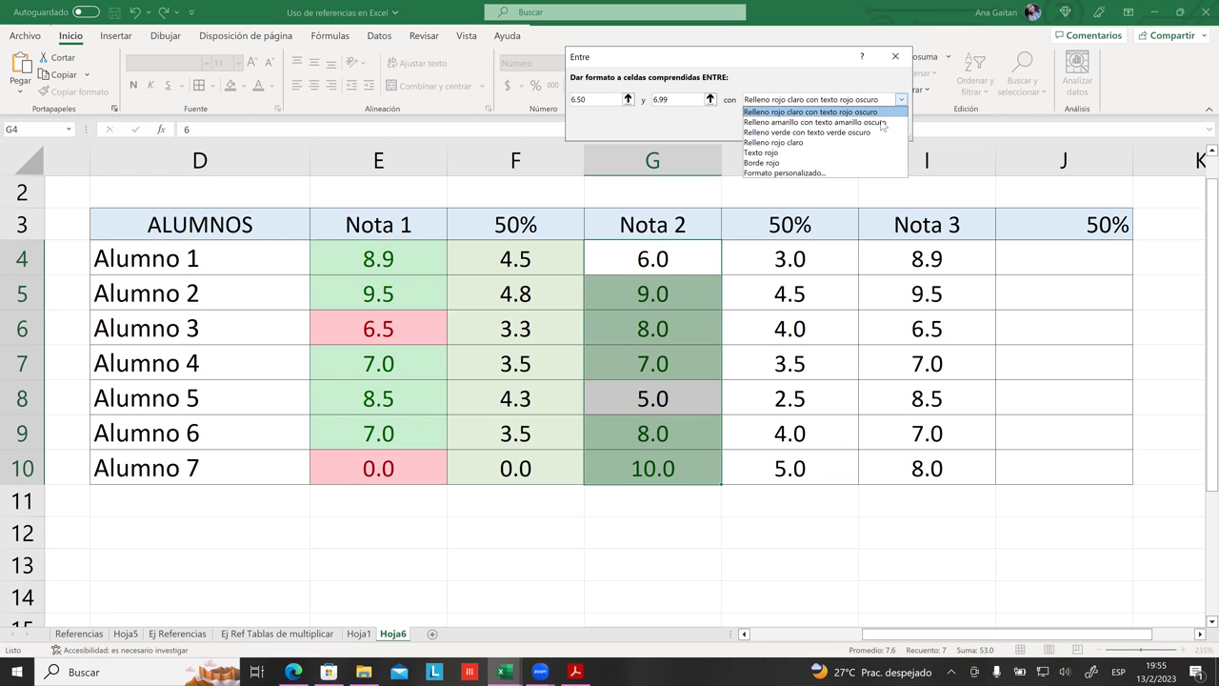
pyautogui.click(883, 123)
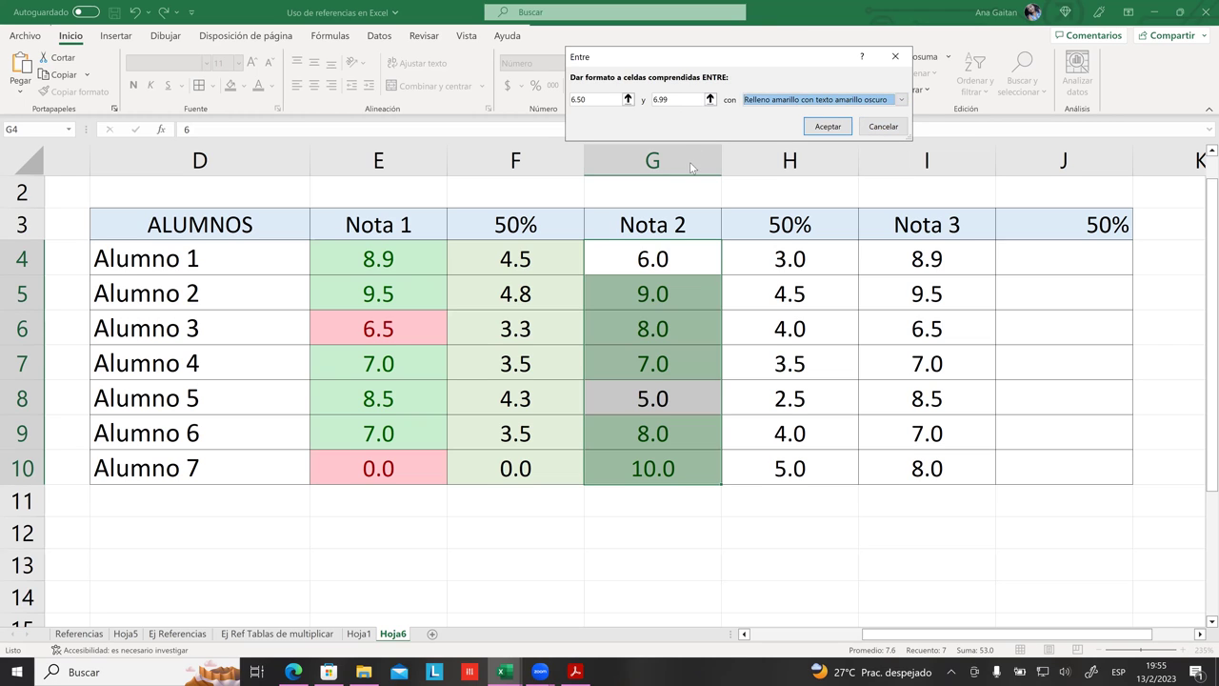
pyautogui.click(828, 126)
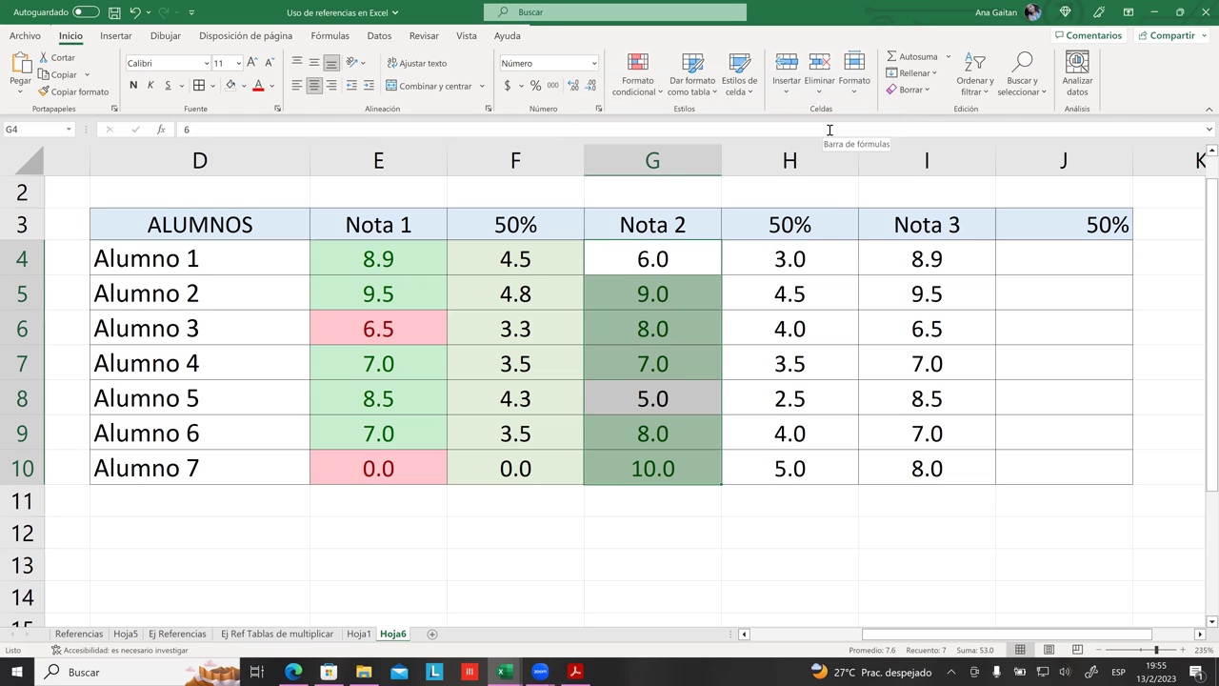
# - Change Alumno 1's Nota 2 grade in G4 to 6.5
pyautogui.click(874, 311)
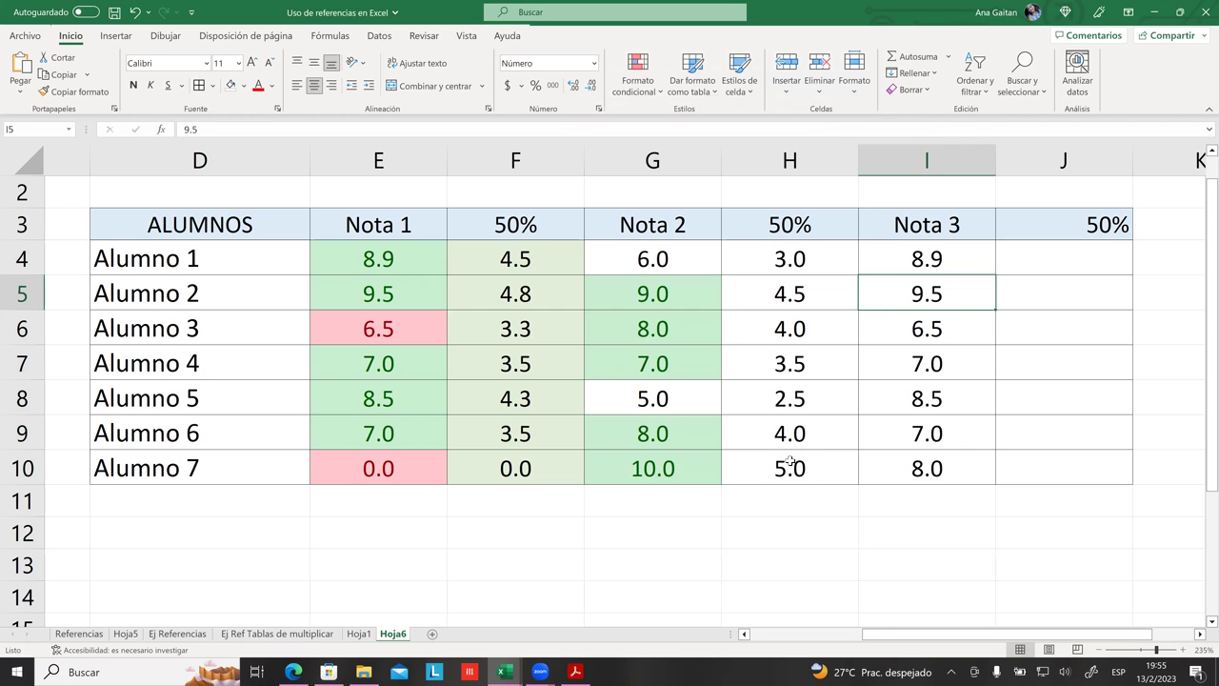
pyautogui.click(637, 259)
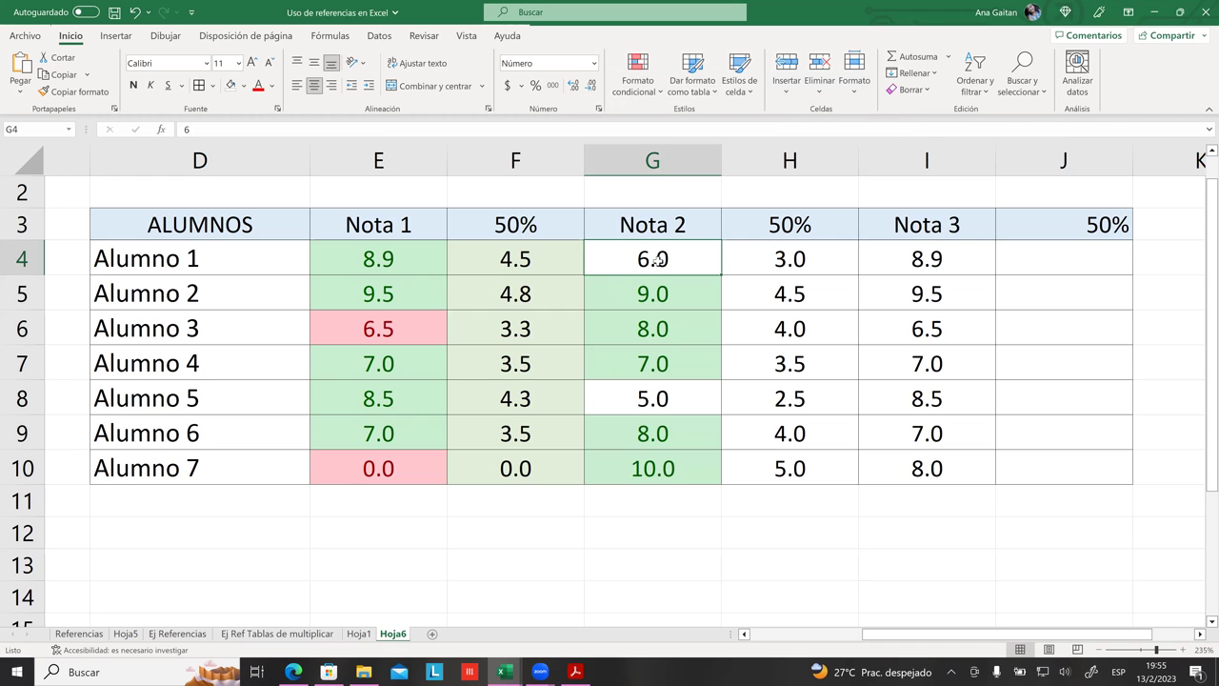
pyautogui.click(668, 298)
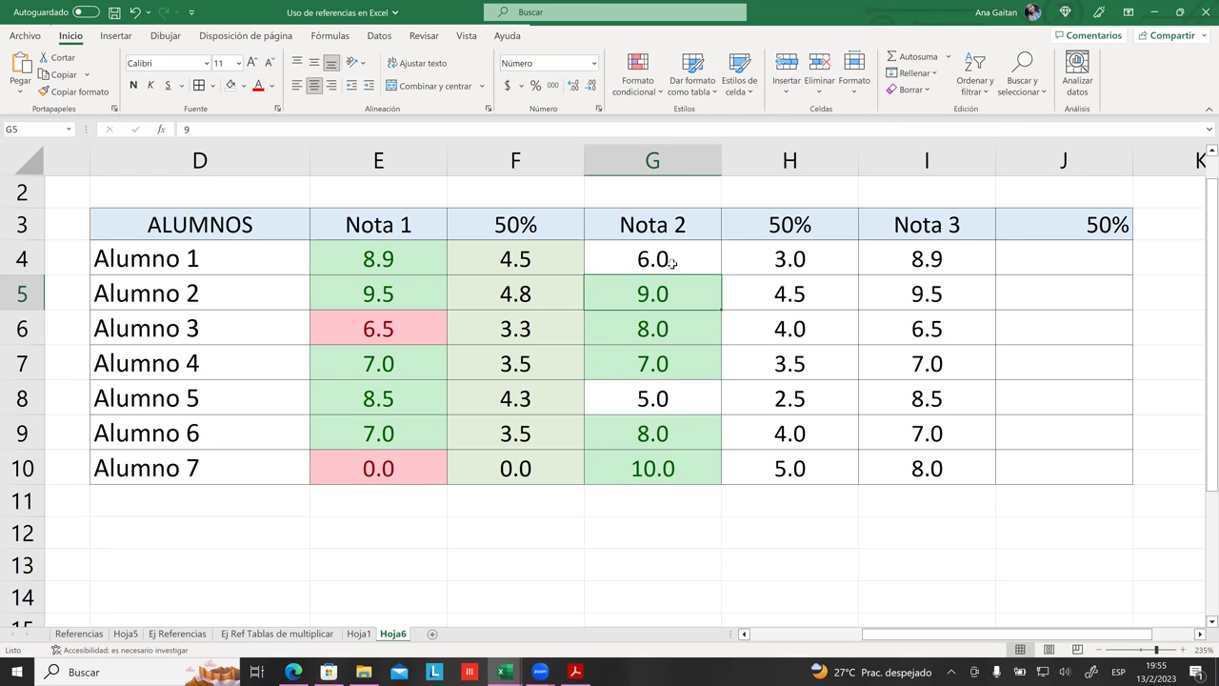
pyautogui.click(672, 260)
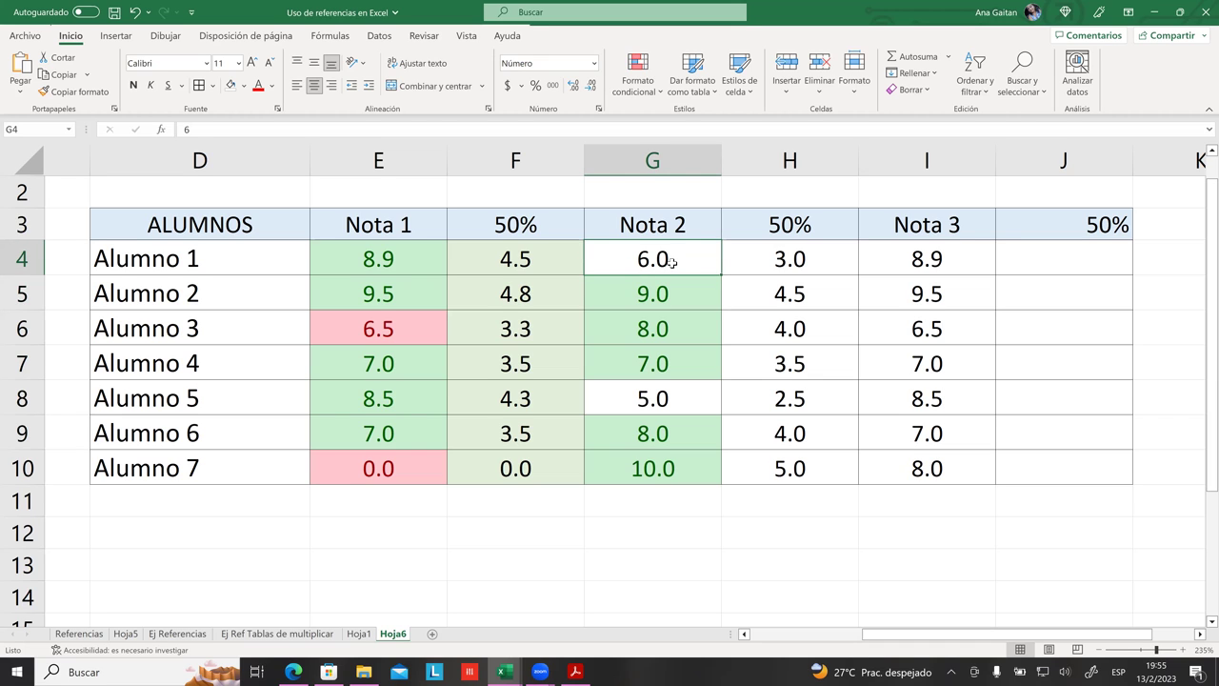
pyautogui.doubleClick(673, 262)
pyautogui.write('.6')
pyautogui.press('BackSpace')
pyautogui.write('5')
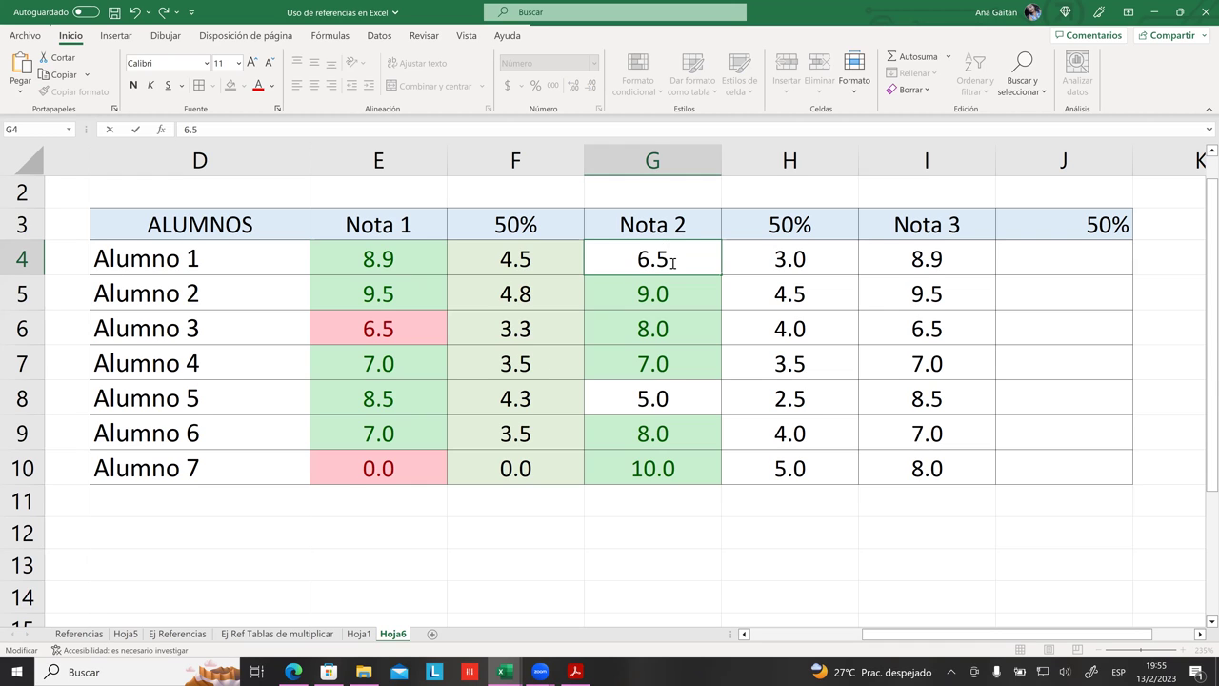
pyautogui.write('0')
pyautogui.press('Return')
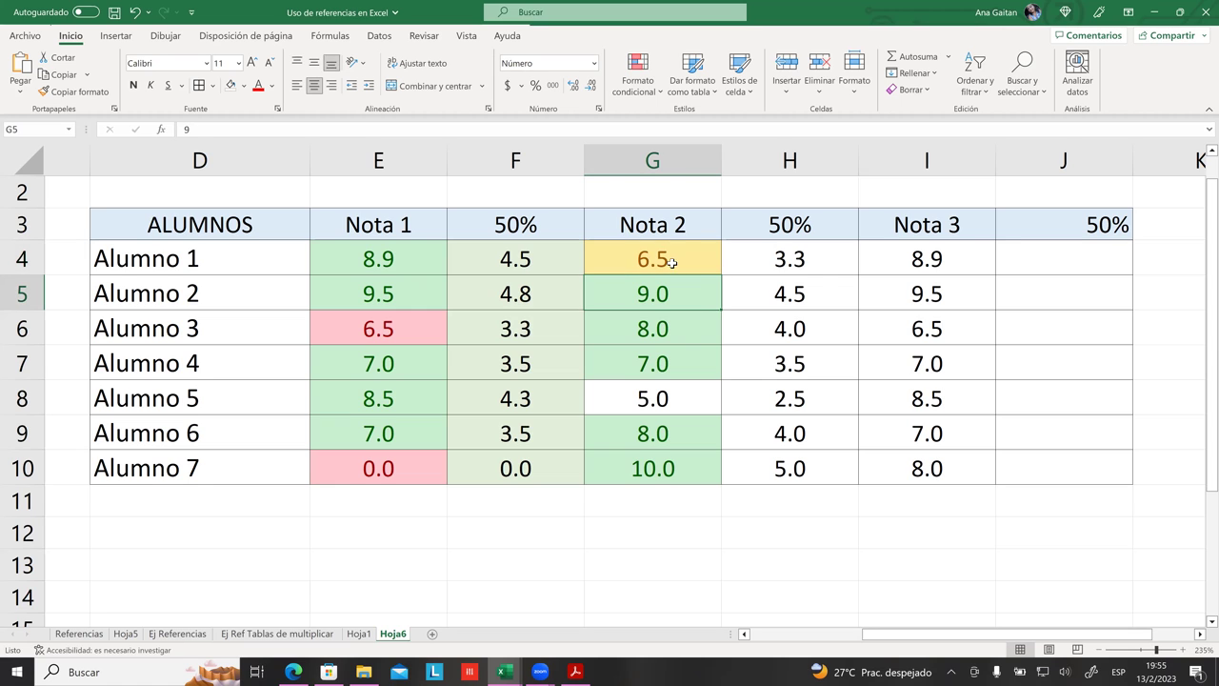
# - Change Alumno 6's Nota 2 grade in G9 to 6.7
pyautogui.click(801, 375)
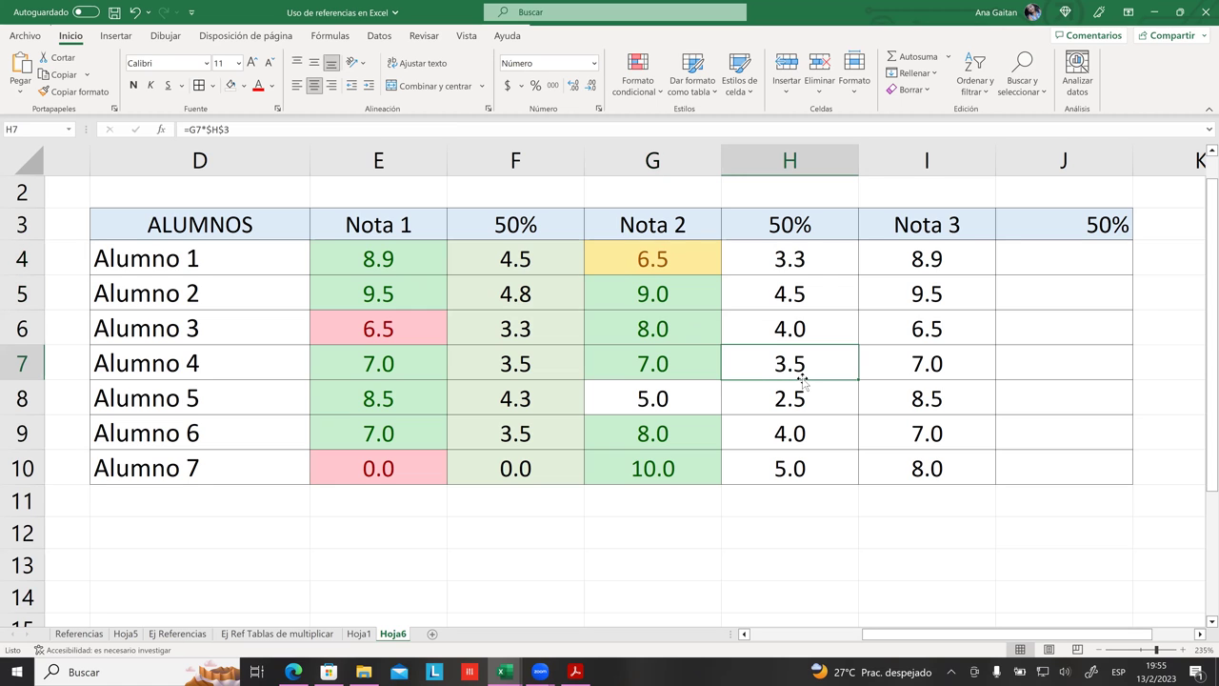
pyautogui.click(679, 439)
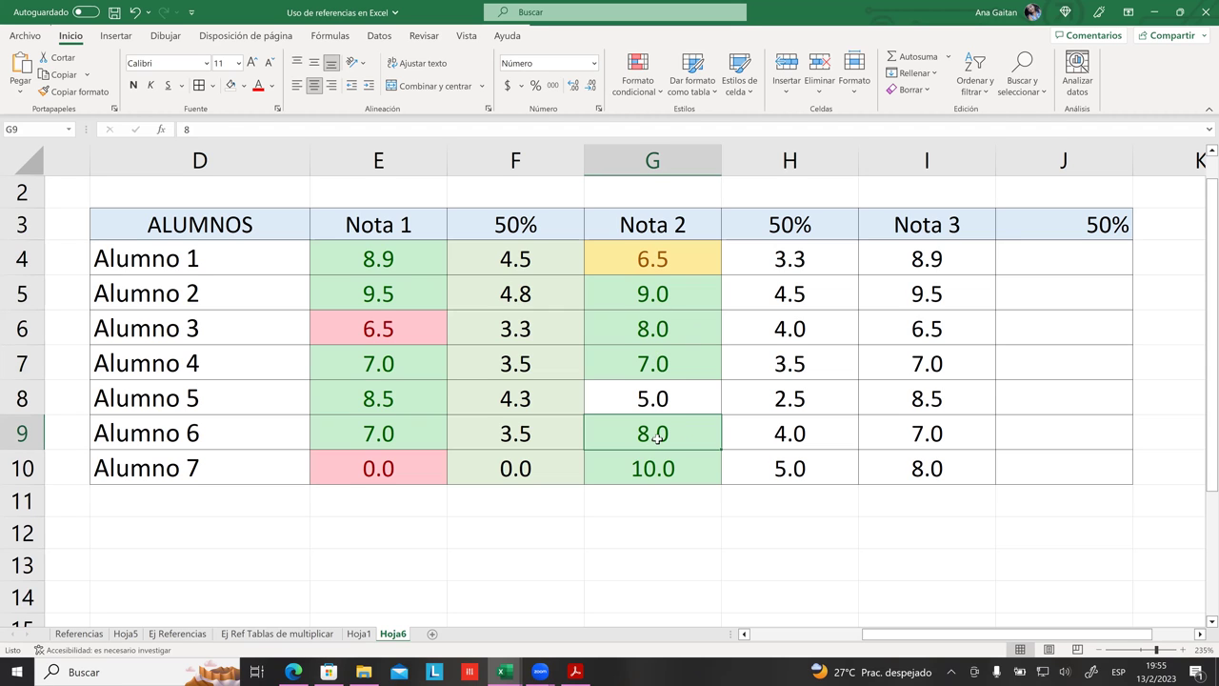
pyautogui.write('6.')
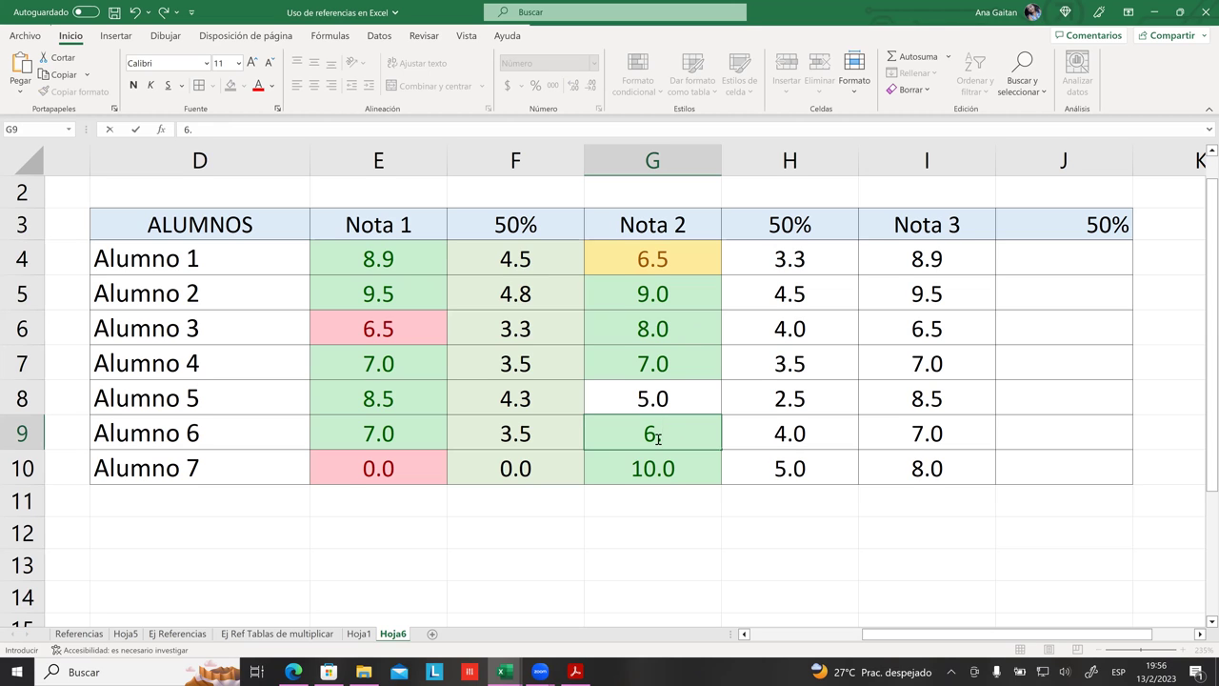
pyautogui.write('6')
pyautogui.press('BackSpace')
pyautogui.write('7')
pyautogui.press('Return')
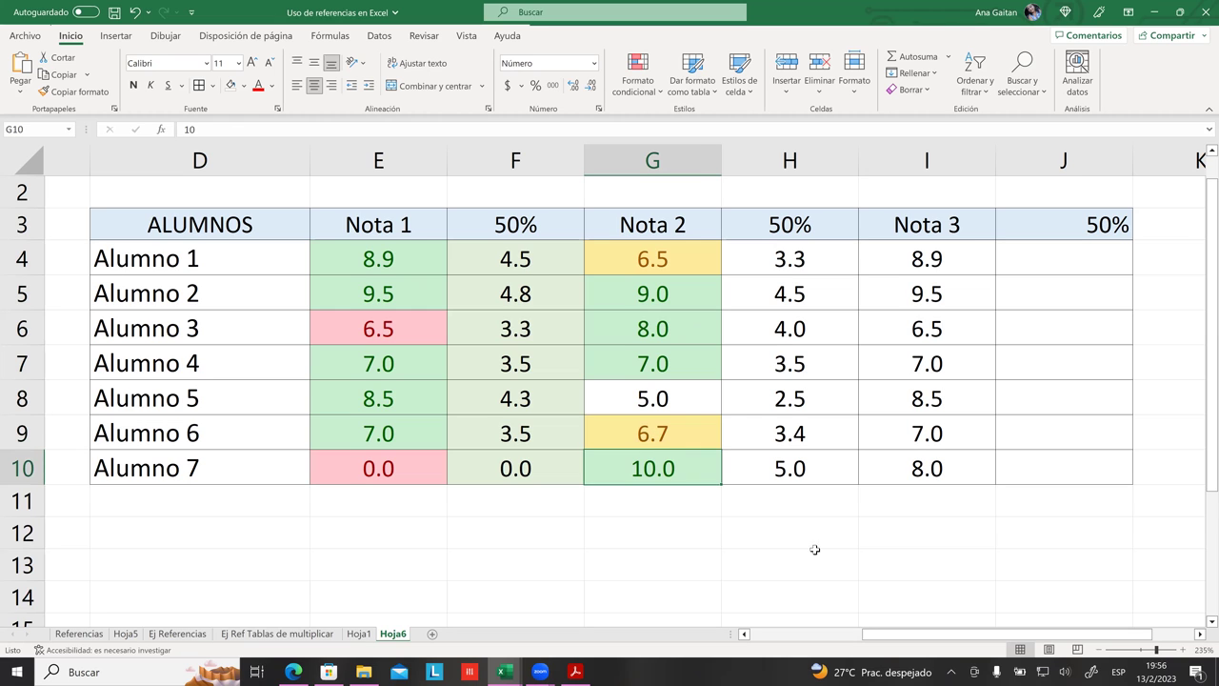
# - Verify G9's 6.7 and its recalculated 50% in H9, then reselect G4:G10
pyautogui.moveTo(811, 550); pyautogui.dragTo(816, 537)
pyautogui.click(809, 467)
pyautogui.click(671, 444)
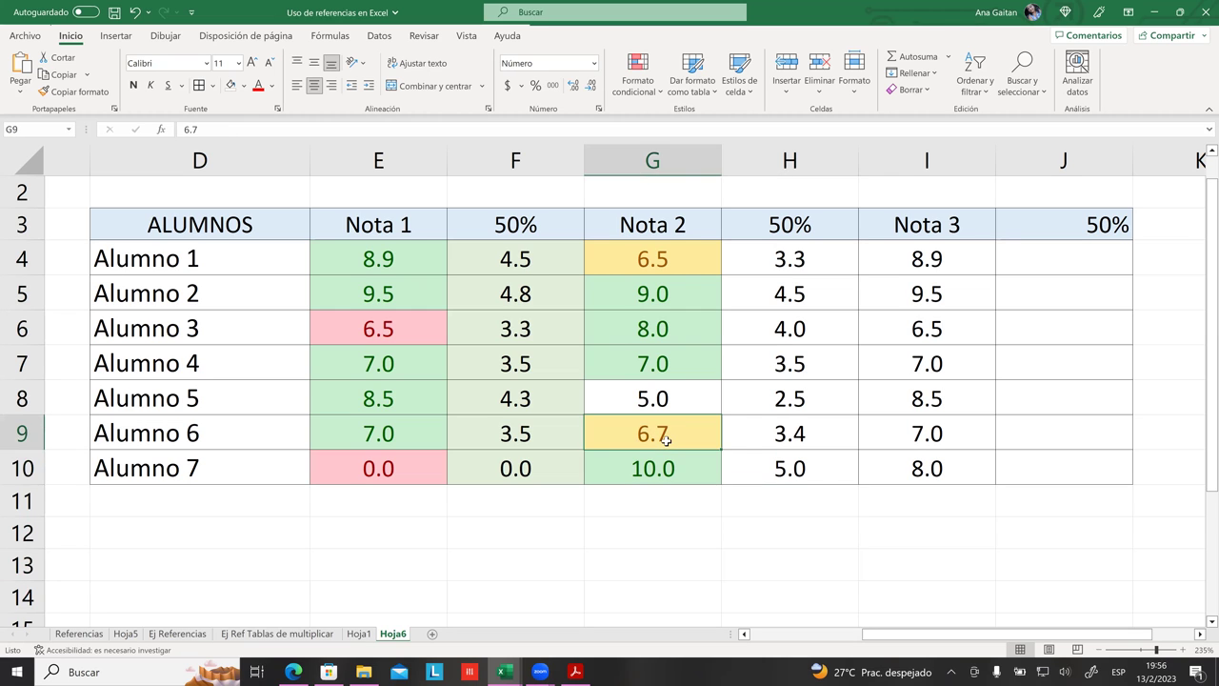
pyautogui.click(773, 432)
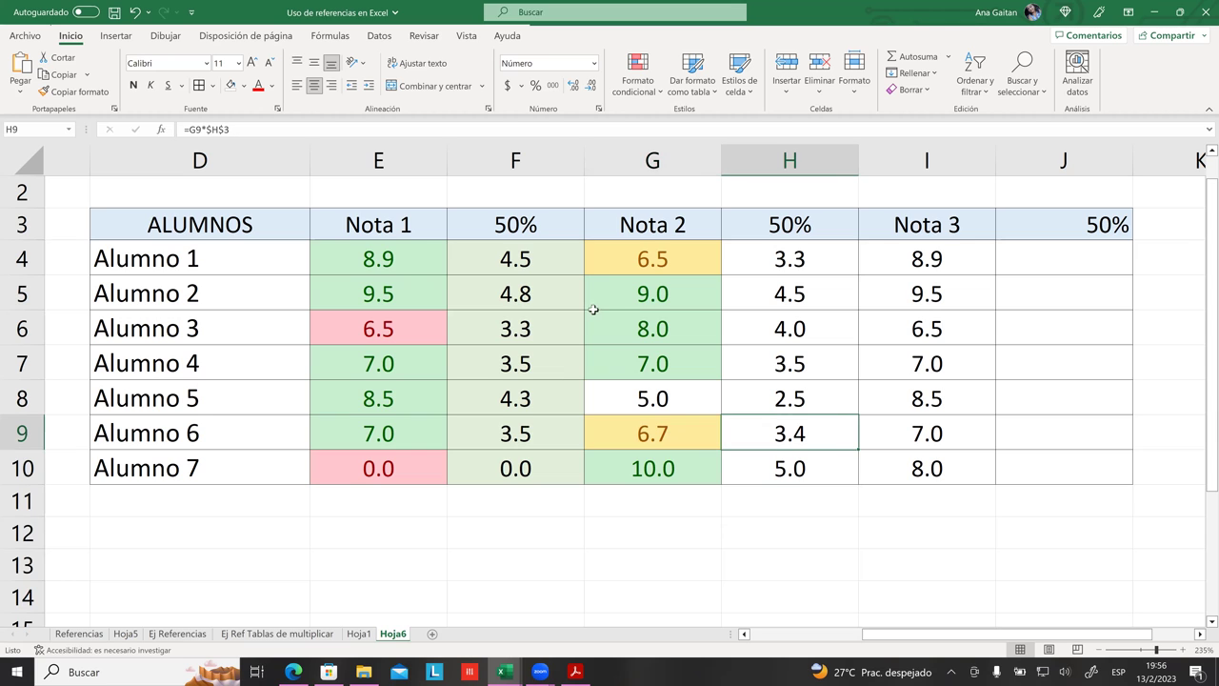
pyautogui.click(642, 250)
pyautogui.moveTo(645, 281); pyautogui.dragTo(663, 451)
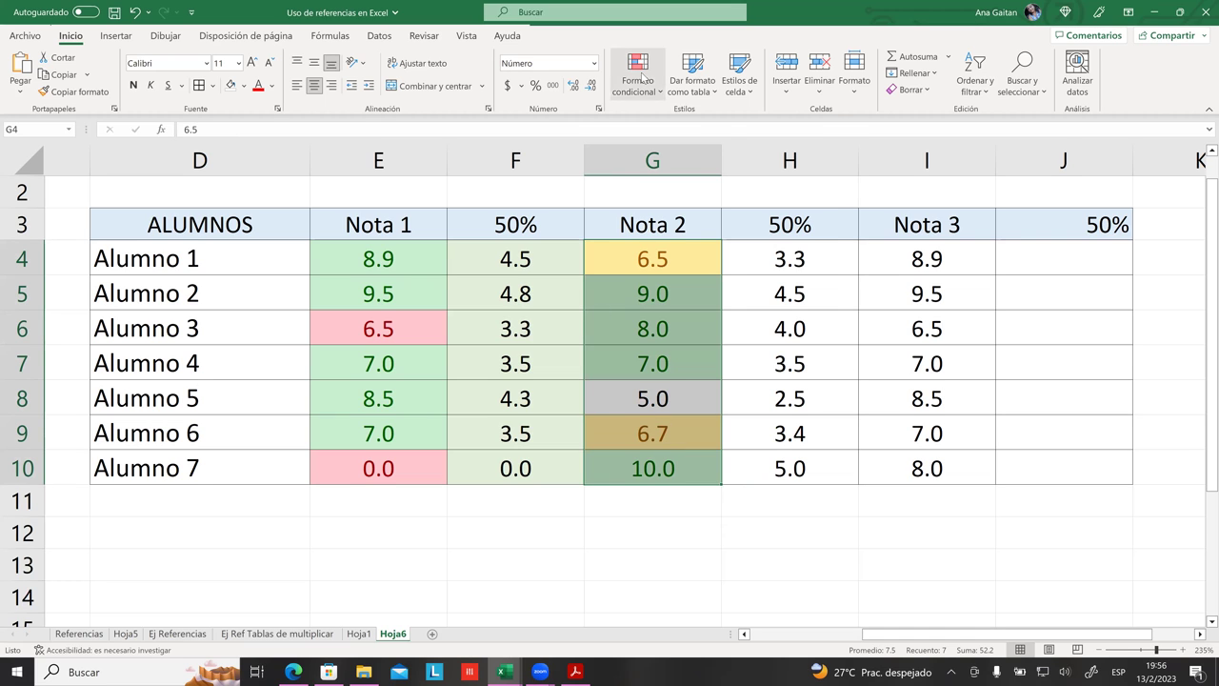
# - Start a less-than rule for Nota 2 with light red fill, replacing 7.5 with 6.49
pyautogui.click(640, 78)
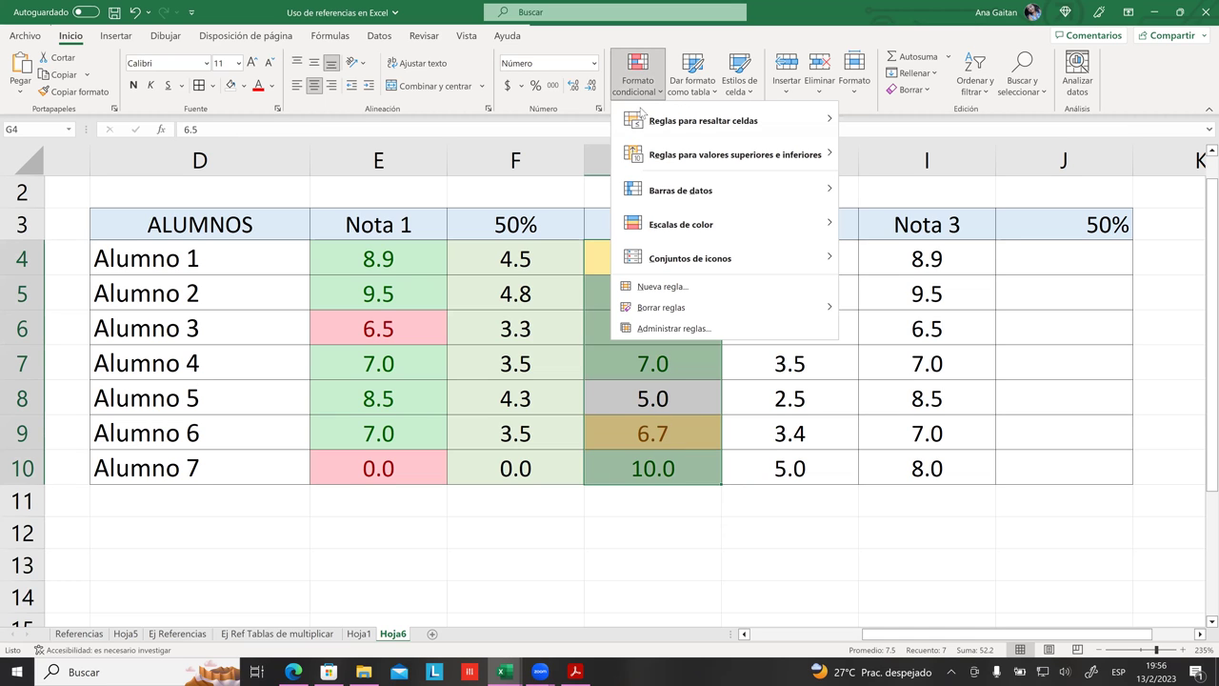
pyautogui.moveTo(645, 120)
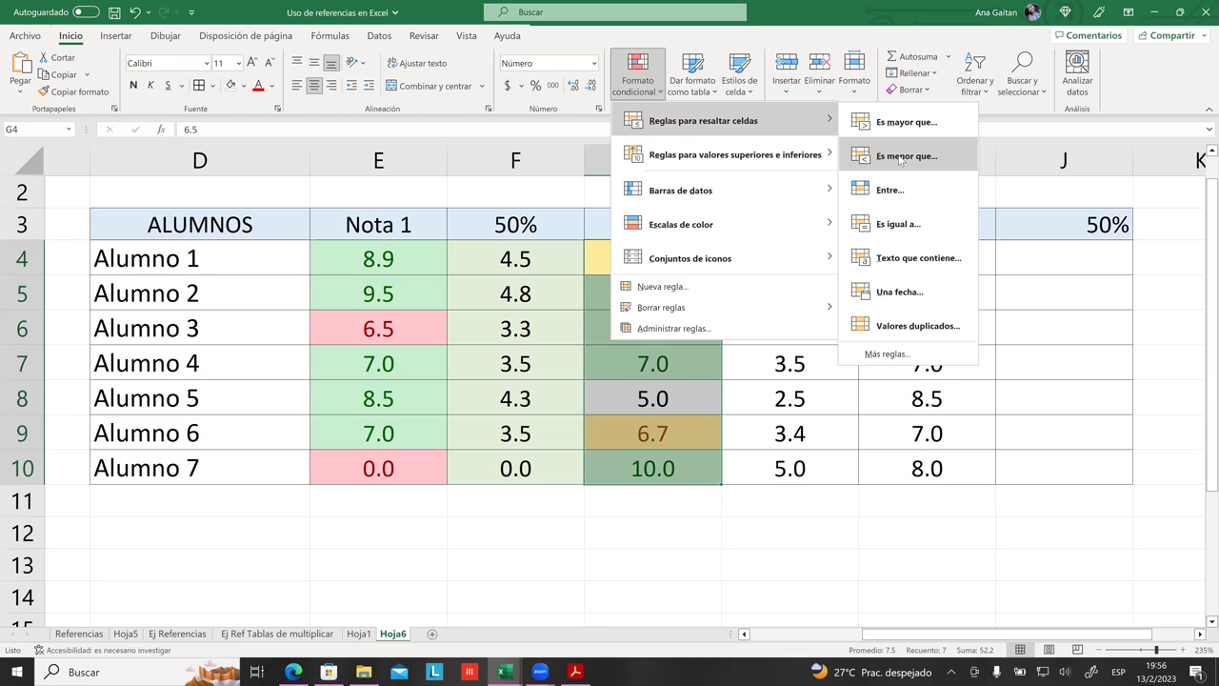
pyautogui.click(901, 159)
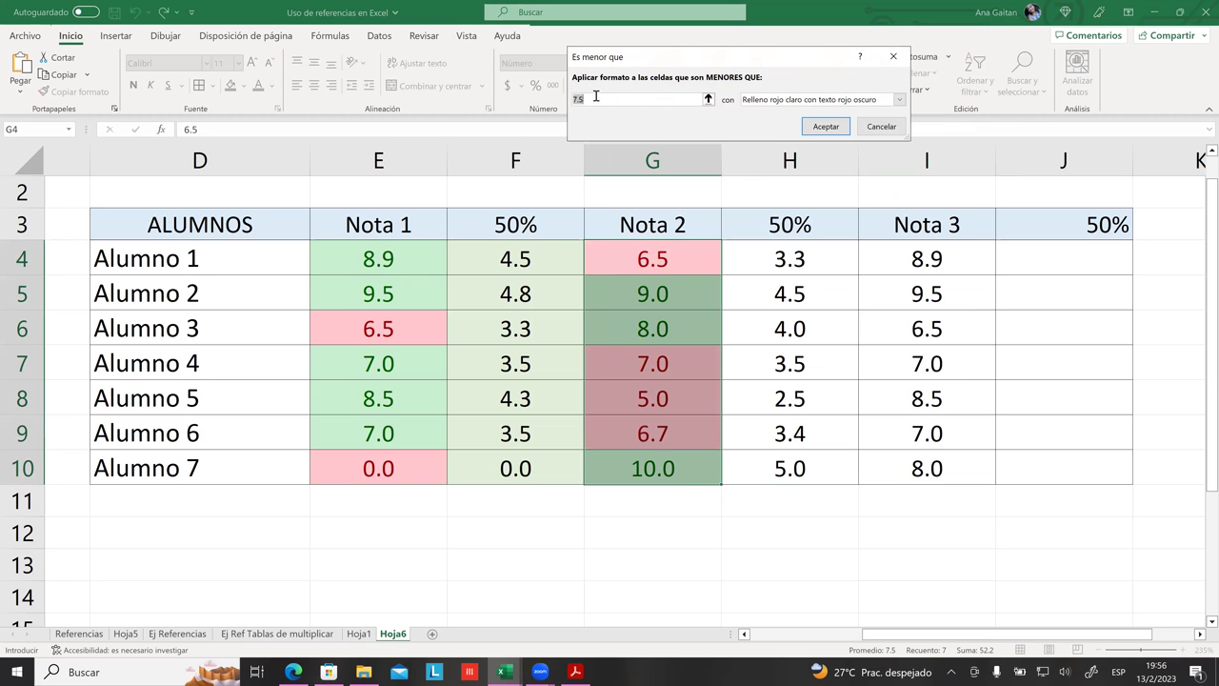
pyautogui.click(608, 98)
pyautogui.press('BackSpace')
pyautogui.press('BackSpace')
pyautogui.press('BackSpace')
pyautogui.write('6.')
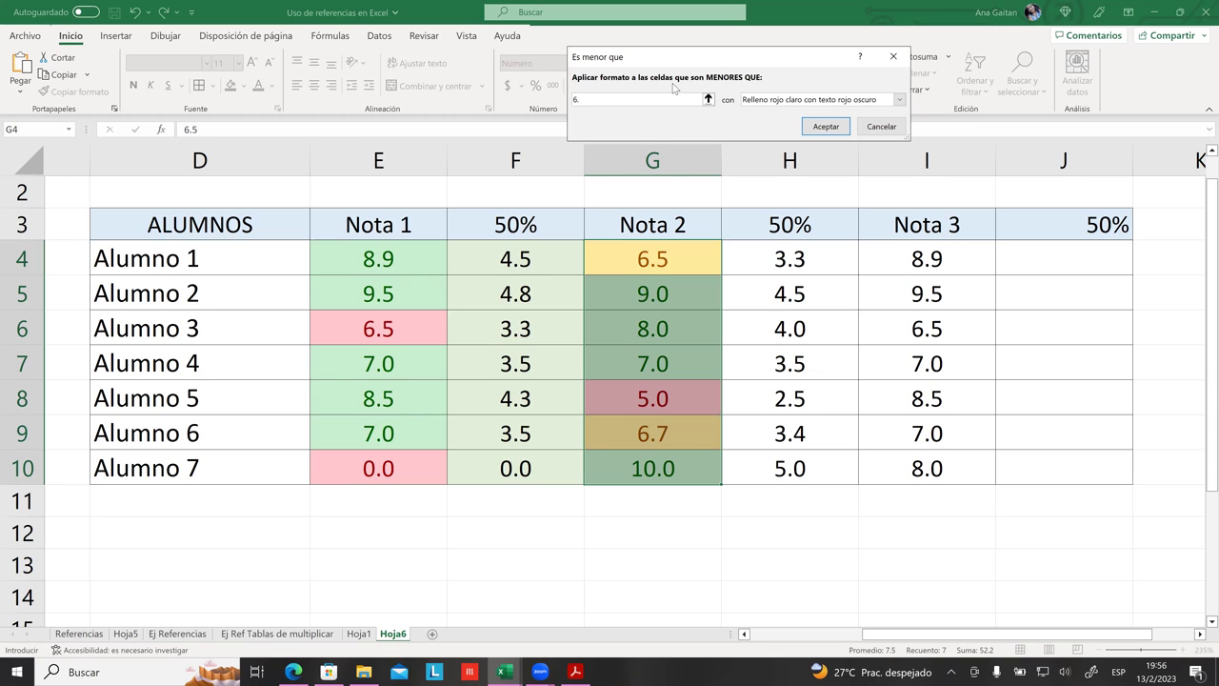
pyautogui.write('4')
pyautogui.write('9')
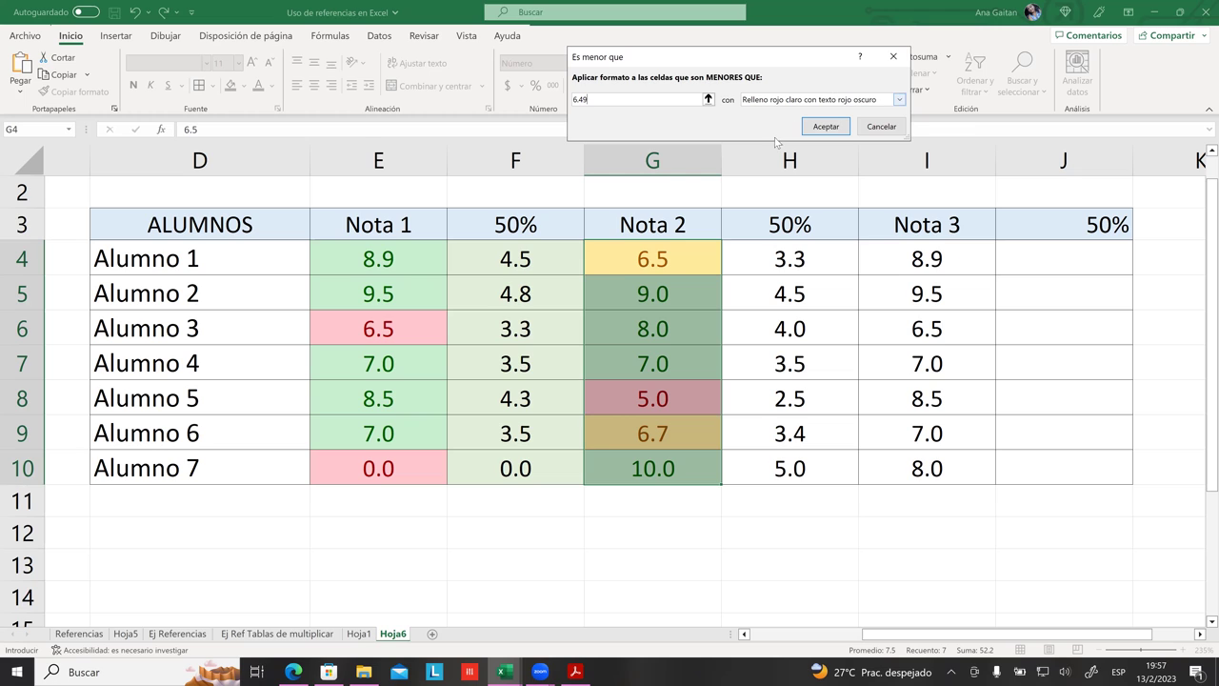
# - Confirm the below-6.49 light red rule and enter 6.49 as Alumno 3's Nota 2 in G6
pyautogui.click(830, 128)
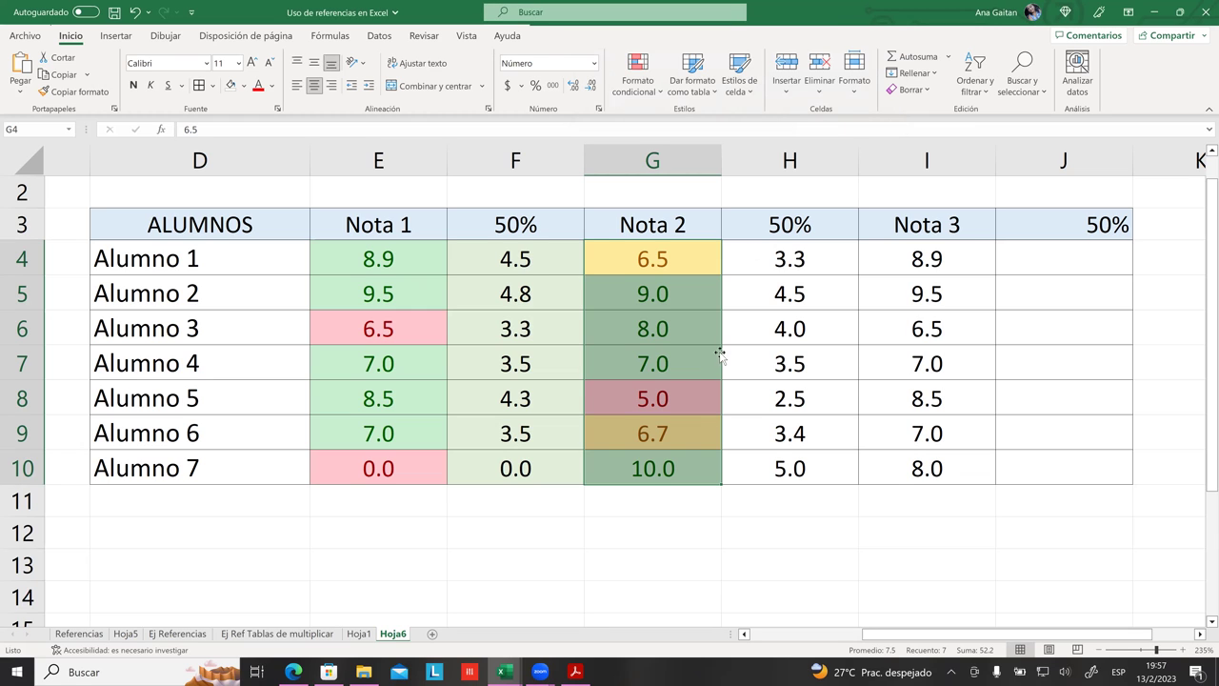
pyautogui.click(647, 293)
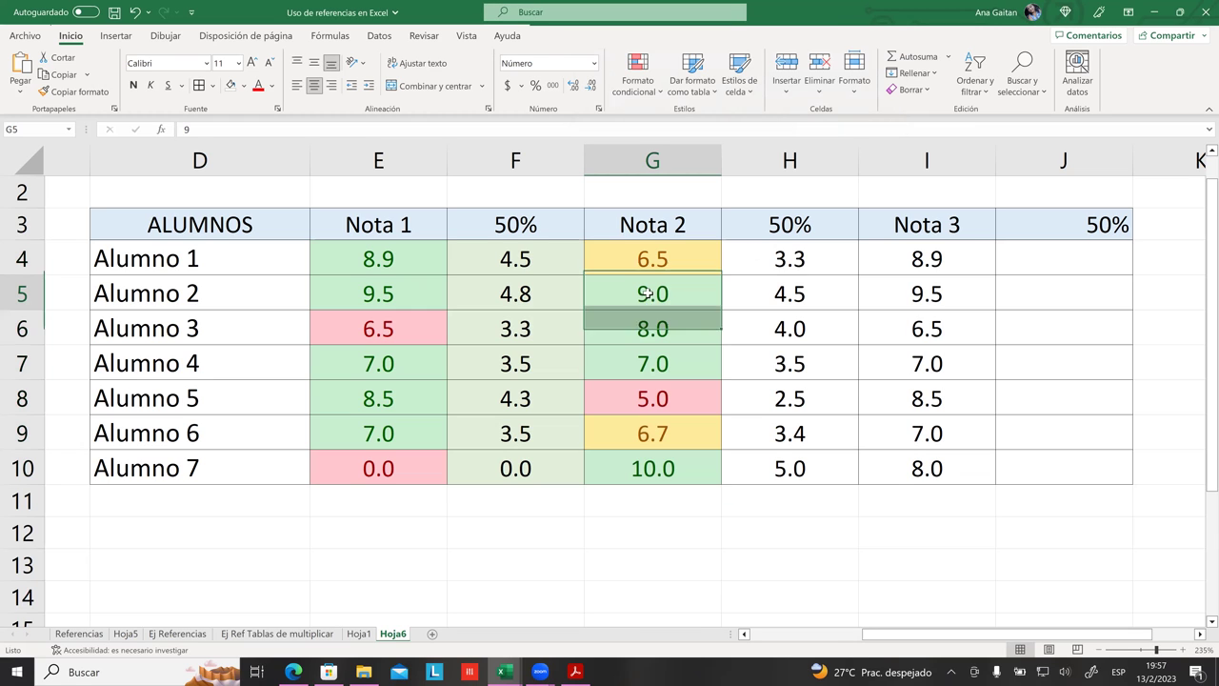
pyautogui.click(675, 326)
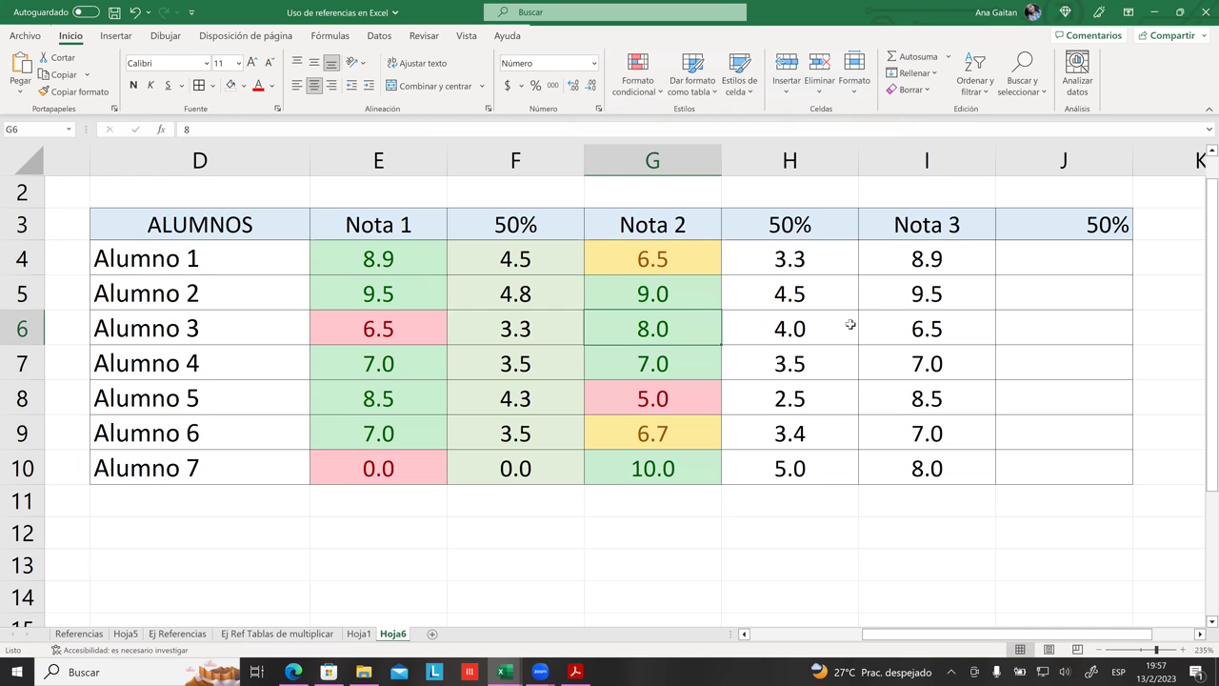
pyautogui.write('6.')
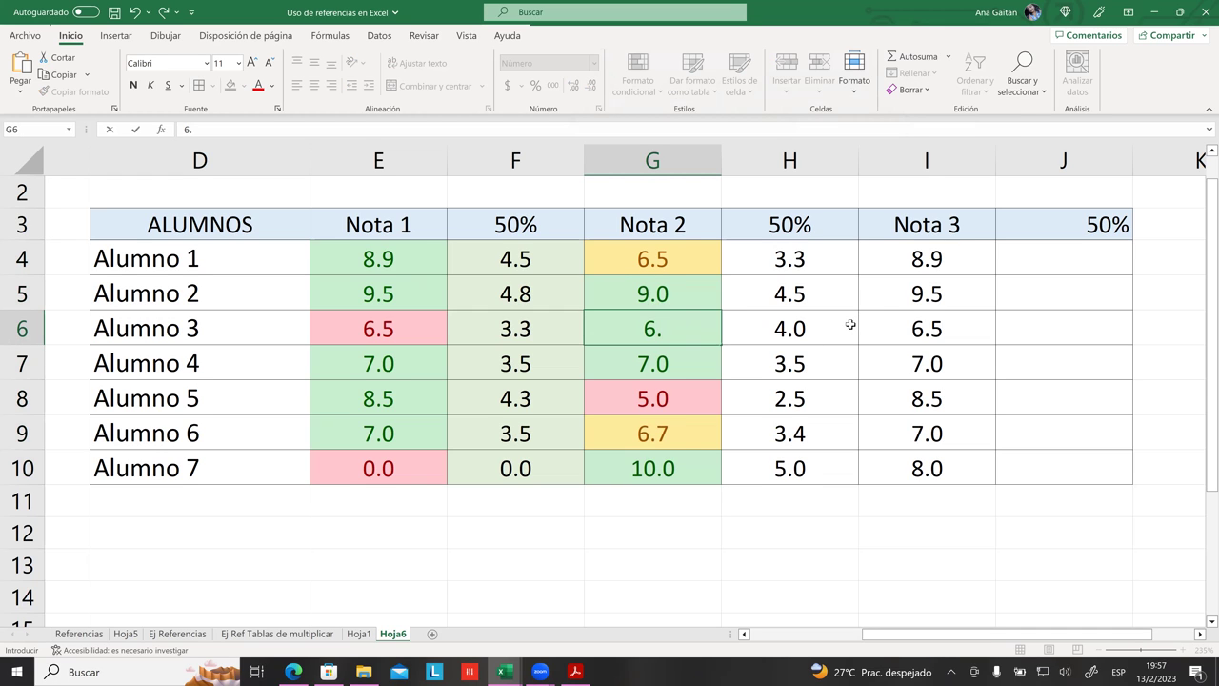
pyautogui.write('49')
pyautogui.press('Escape')
pyautogui.press('Return')
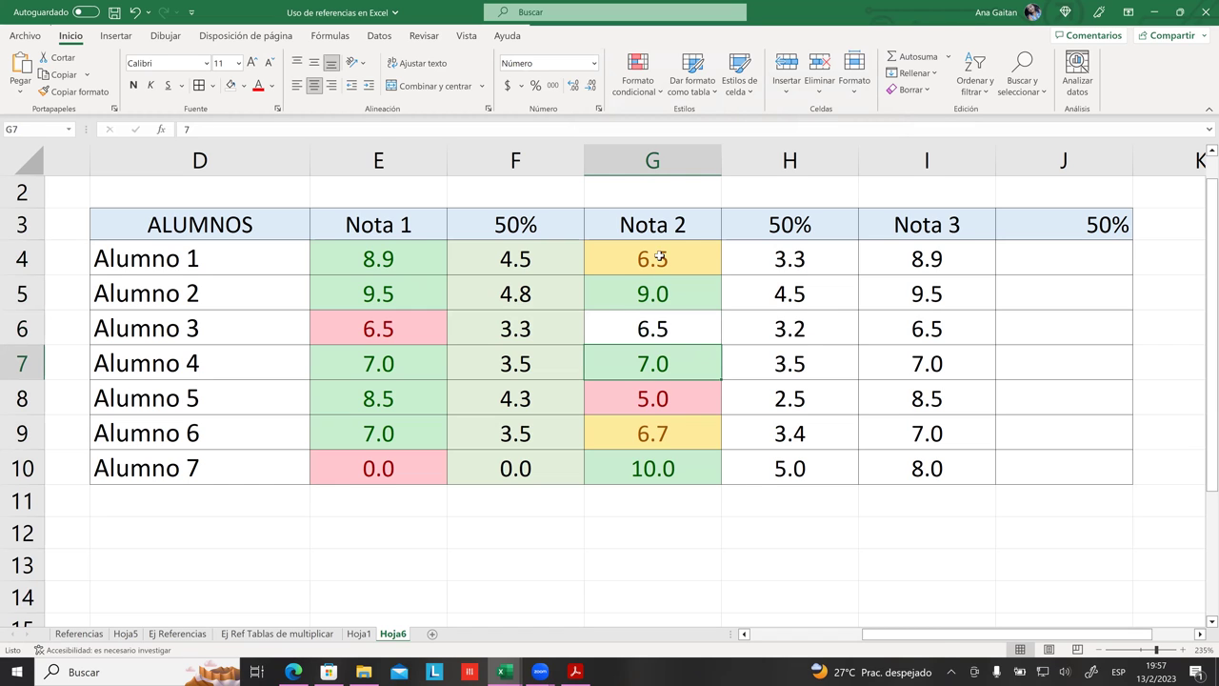
# - Show the Nota 2 grades G4:G10 with two decimal places
pyautogui.moveTo(659, 256); pyautogui.dragTo(670, 460)
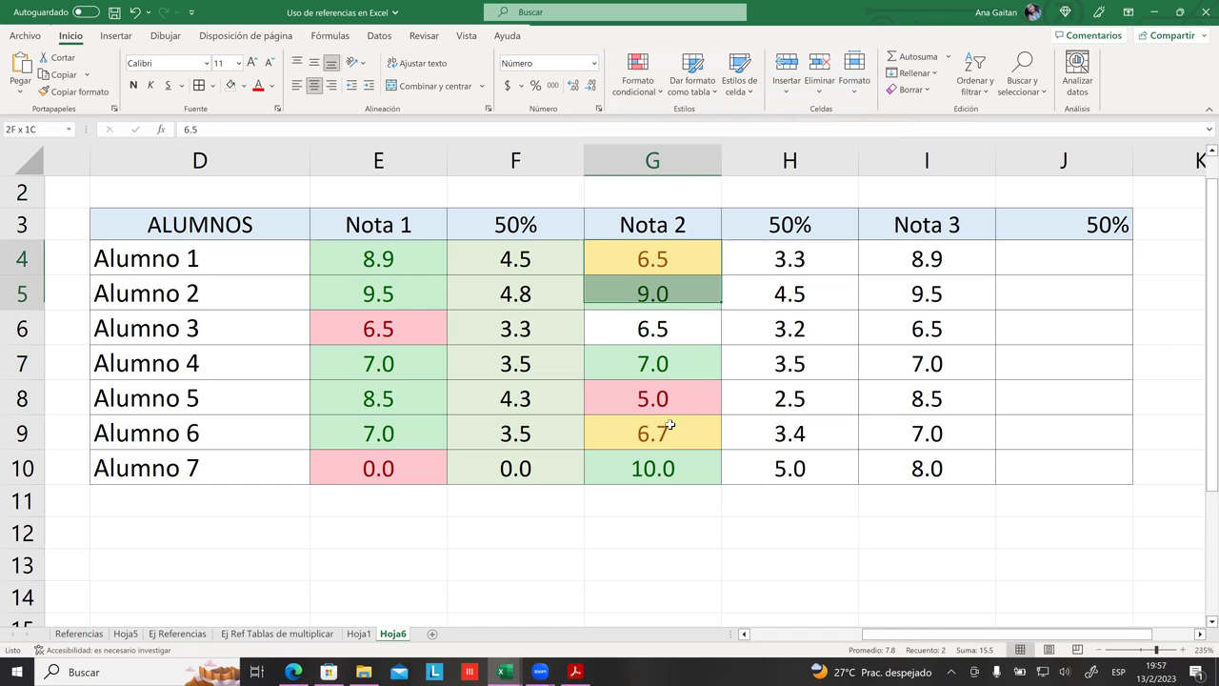
pyautogui.click(591, 86)
pyautogui.click(573, 86)
pyautogui.click(572, 86)
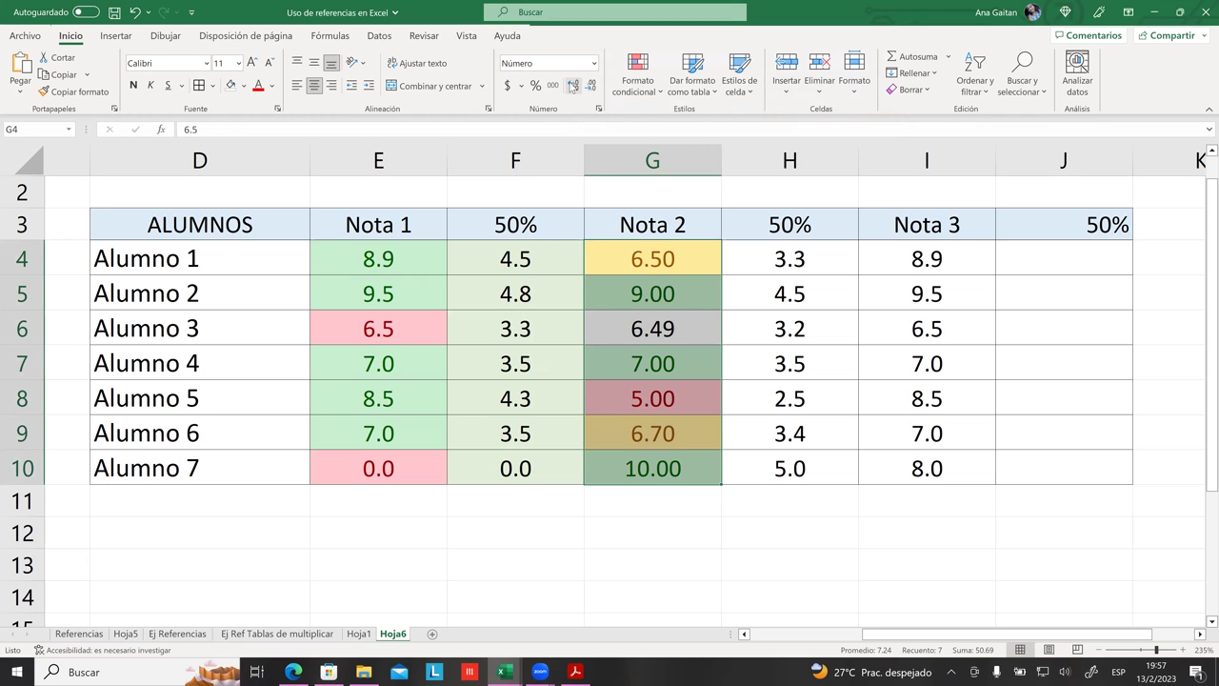
pyautogui.click(805, 394)
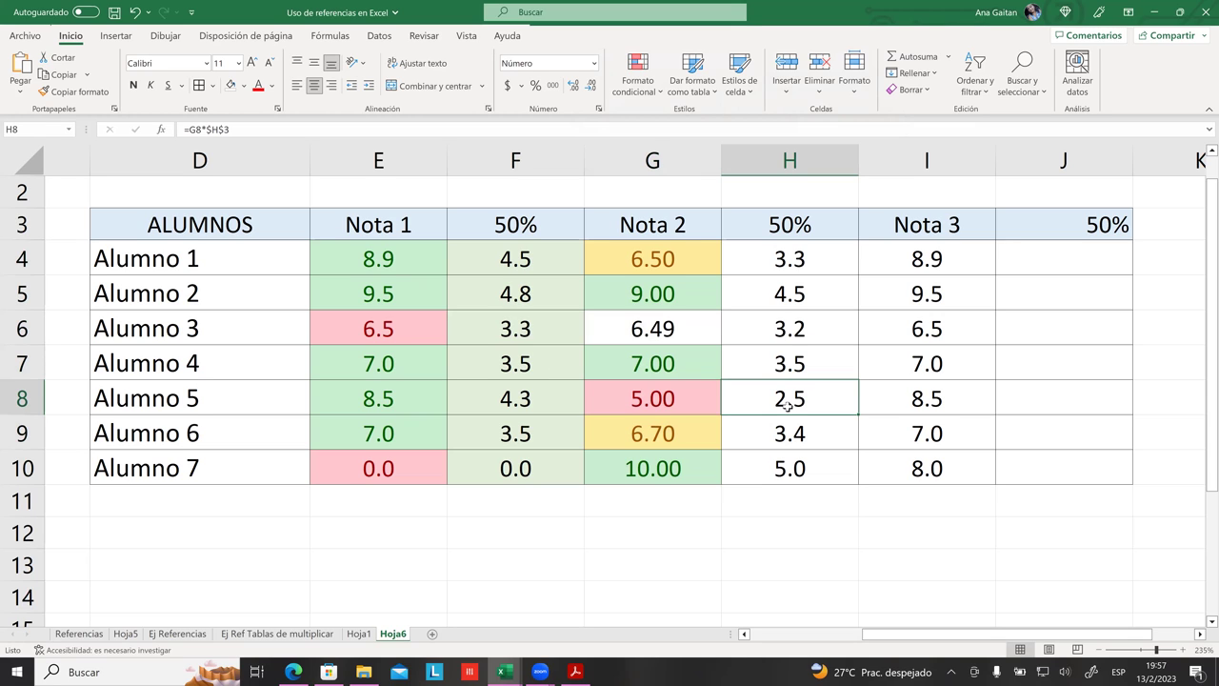
pyautogui.moveTo(683, 254)
pyautogui.mouseDown()
pyautogui.moveTo(701, 350)
pyautogui.moveTo(689, 468)
pyautogui.mouseUp()
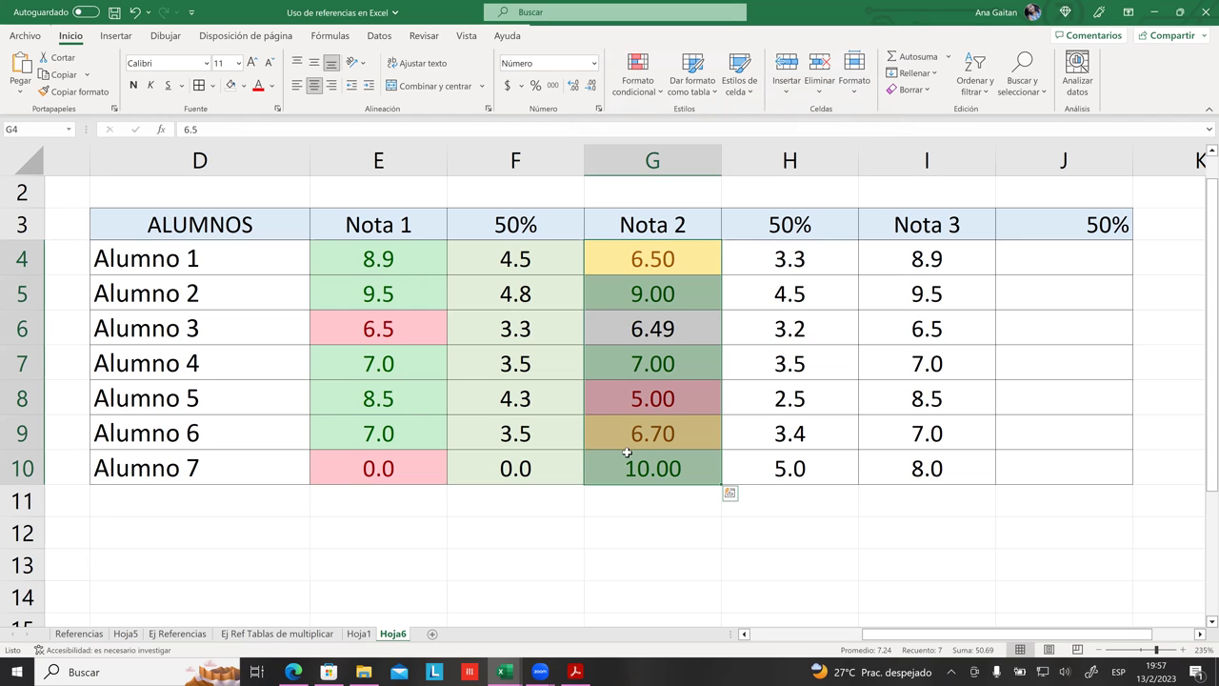
pyautogui.click(642, 96)
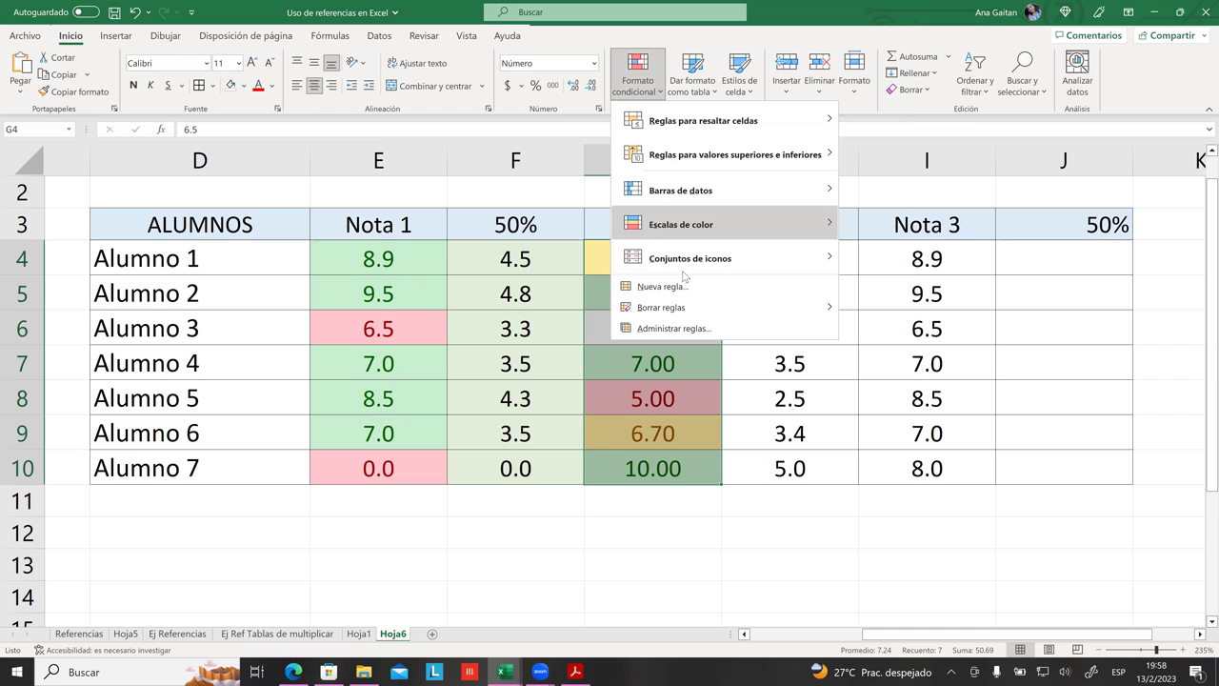
# - Delete the 'Valor de celda < 6.49' rule in the rules manager and apply the change
pyautogui.click(697, 332)
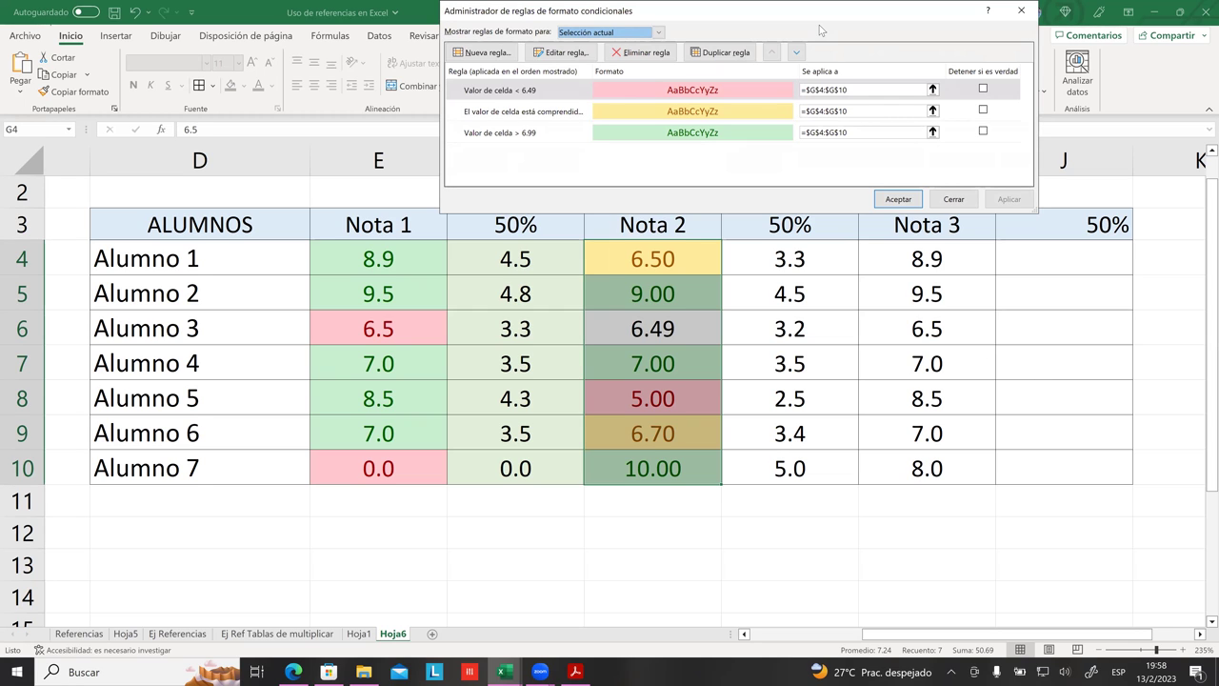
pyautogui.click(732, 93)
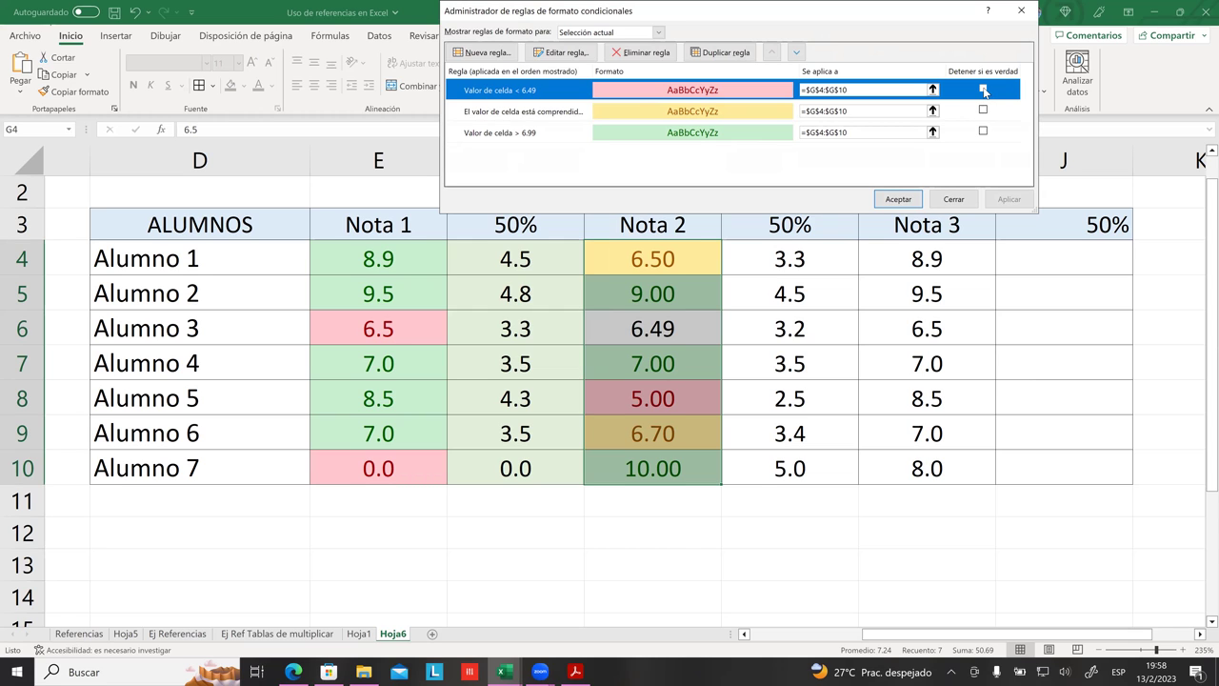
pyautogui.click(983, 90)
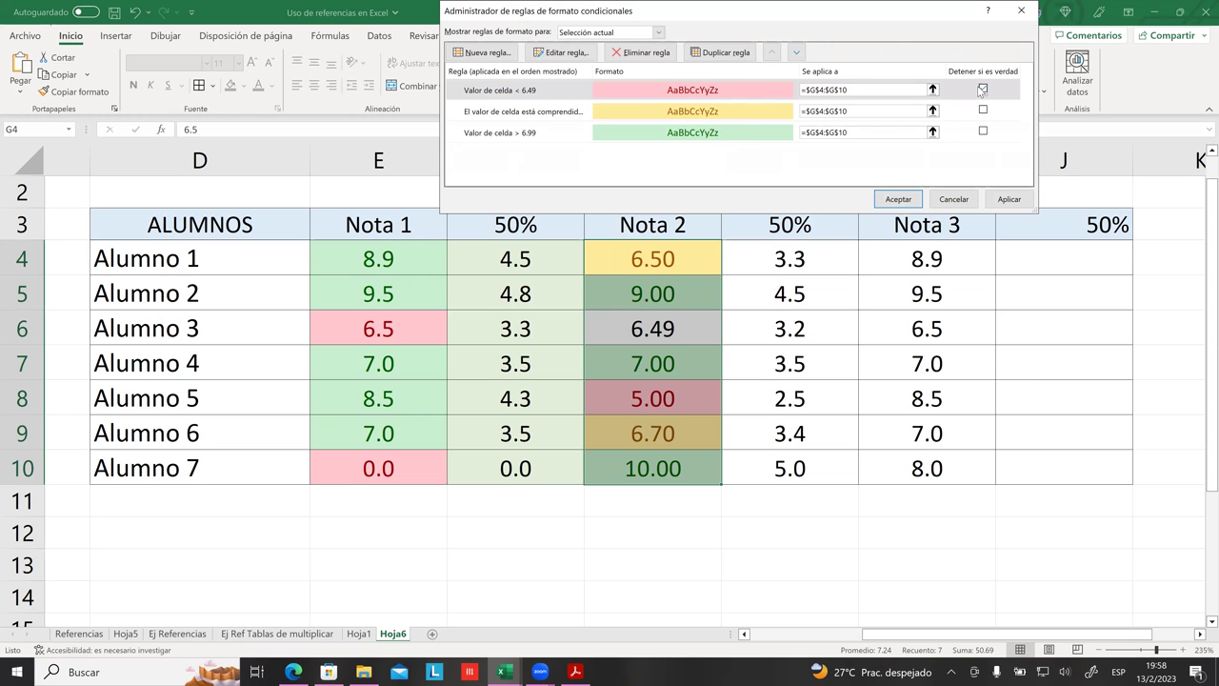
pyautogui.click(655, 54)
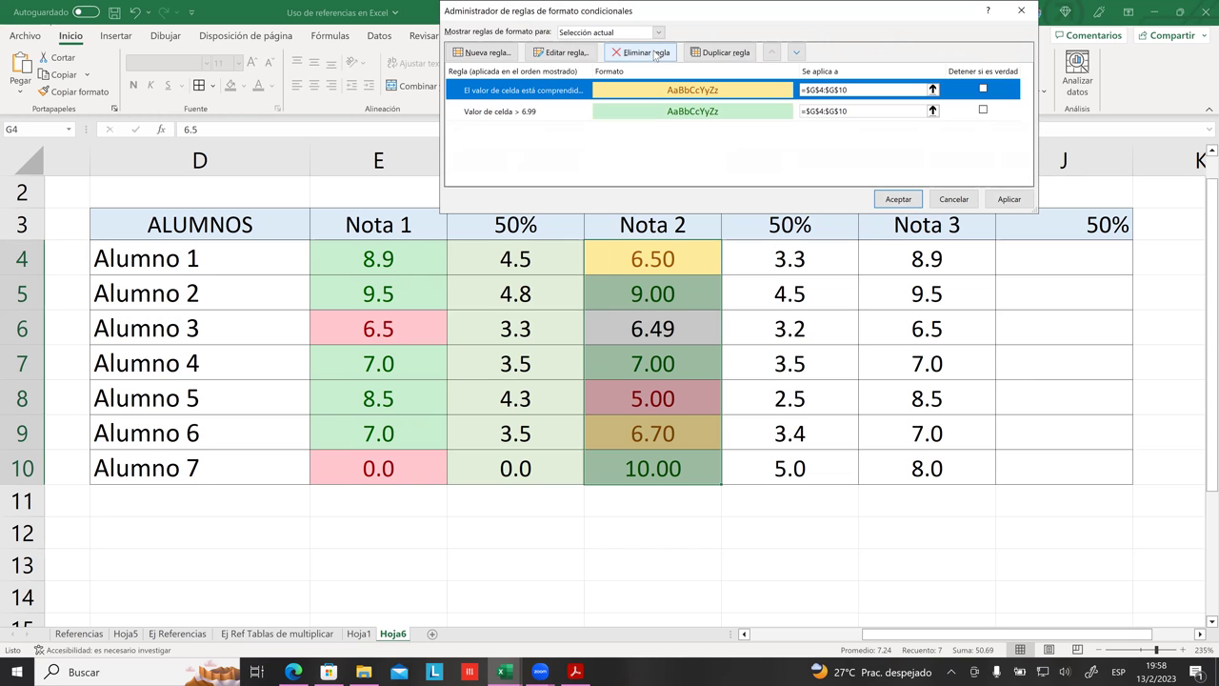
pyautogui.click(1010, 200)
pyautogui.click(909, 198)
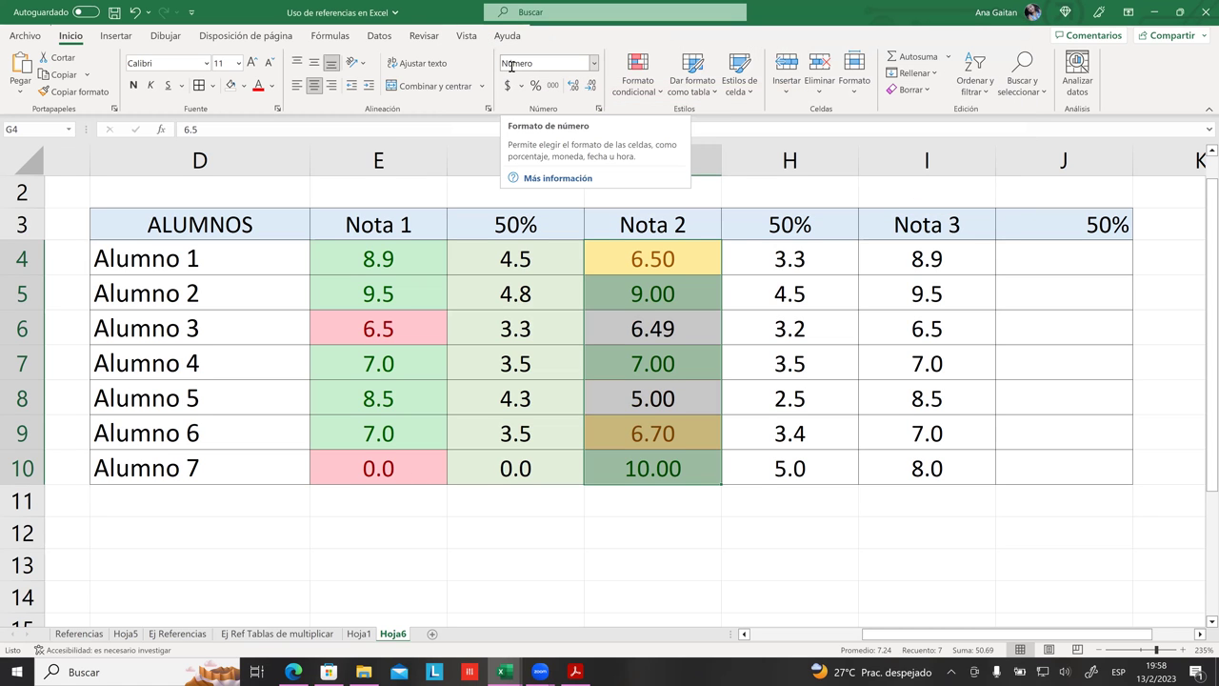
# - Add an Es menor que 6.50 rule to Nota 2 with light red fill and dark red text
pyautogui.click(641, 76)
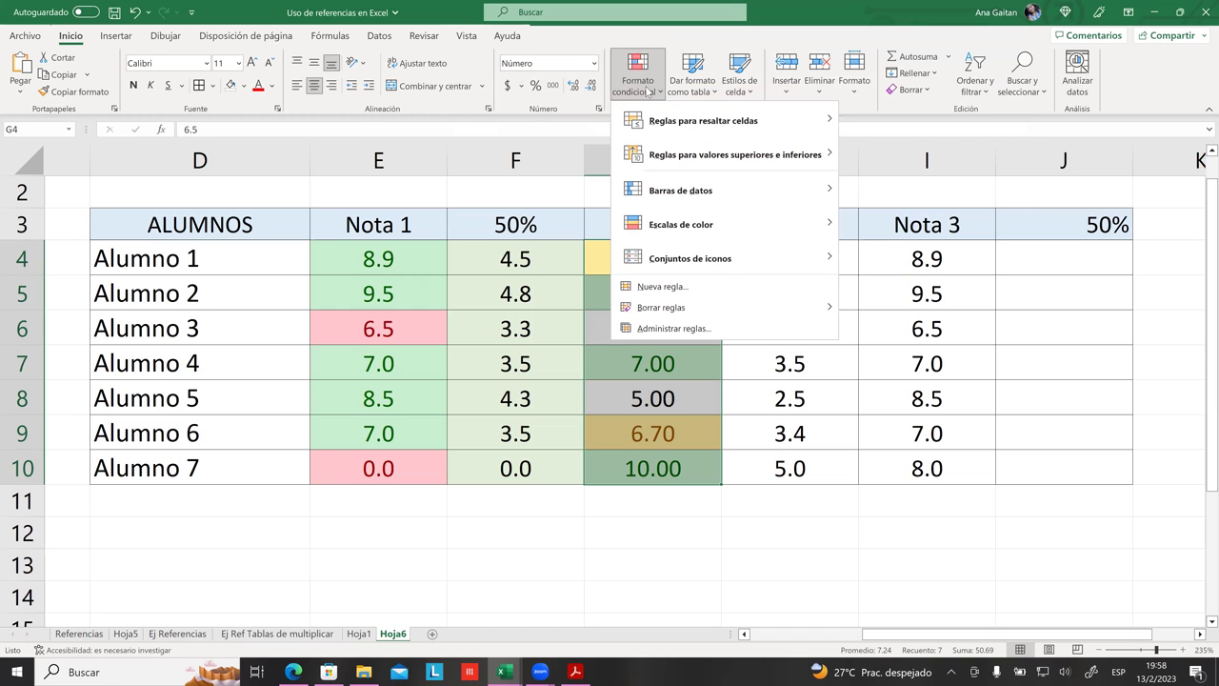
pyautogui.moveTo(646, 126)
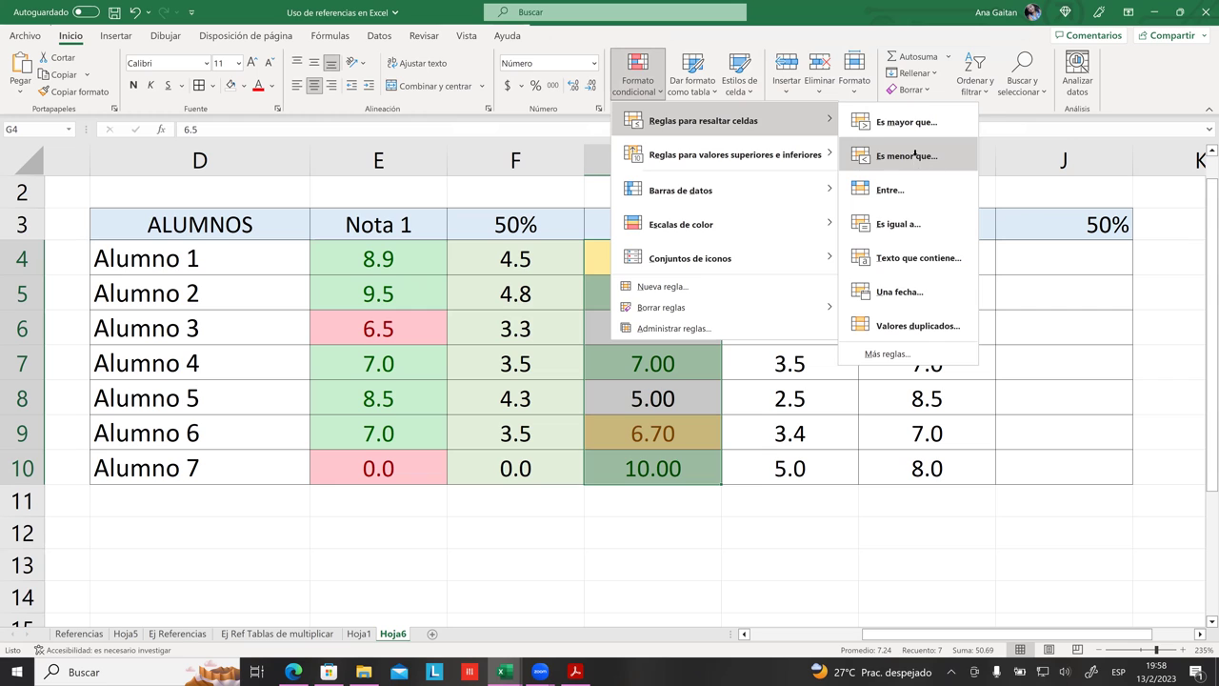
pyautogui.click(915, 160)
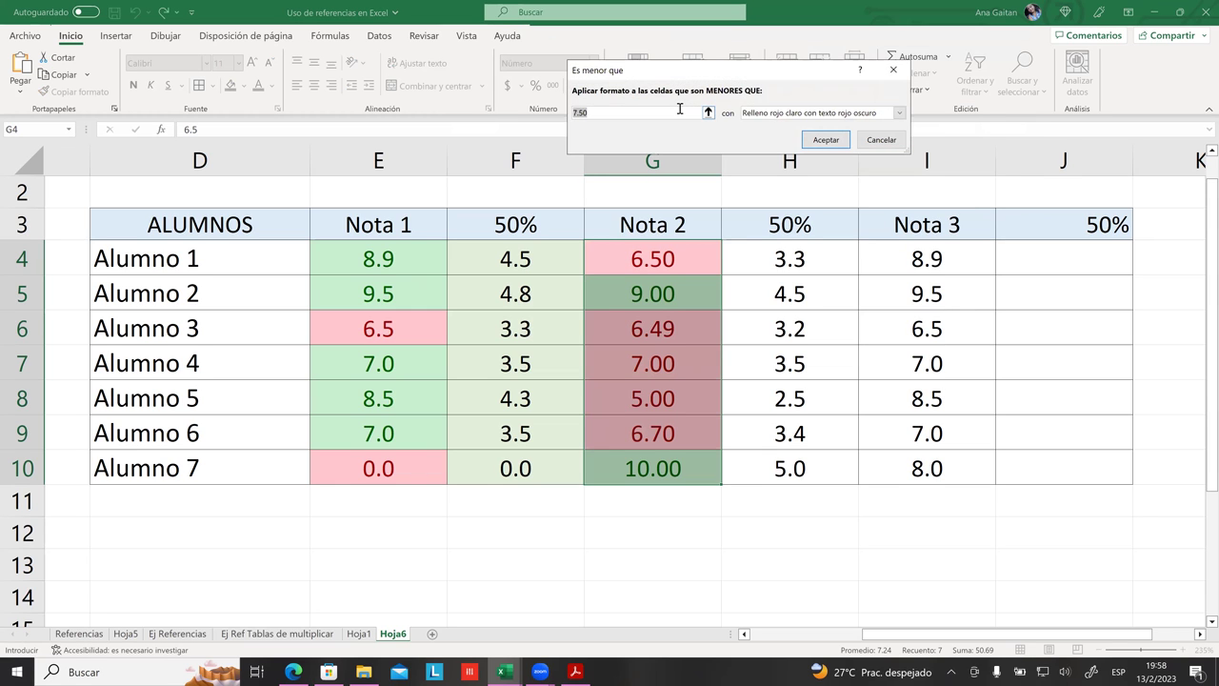
pyautogui.press('BackSpace')
pyautogui.write('6.')
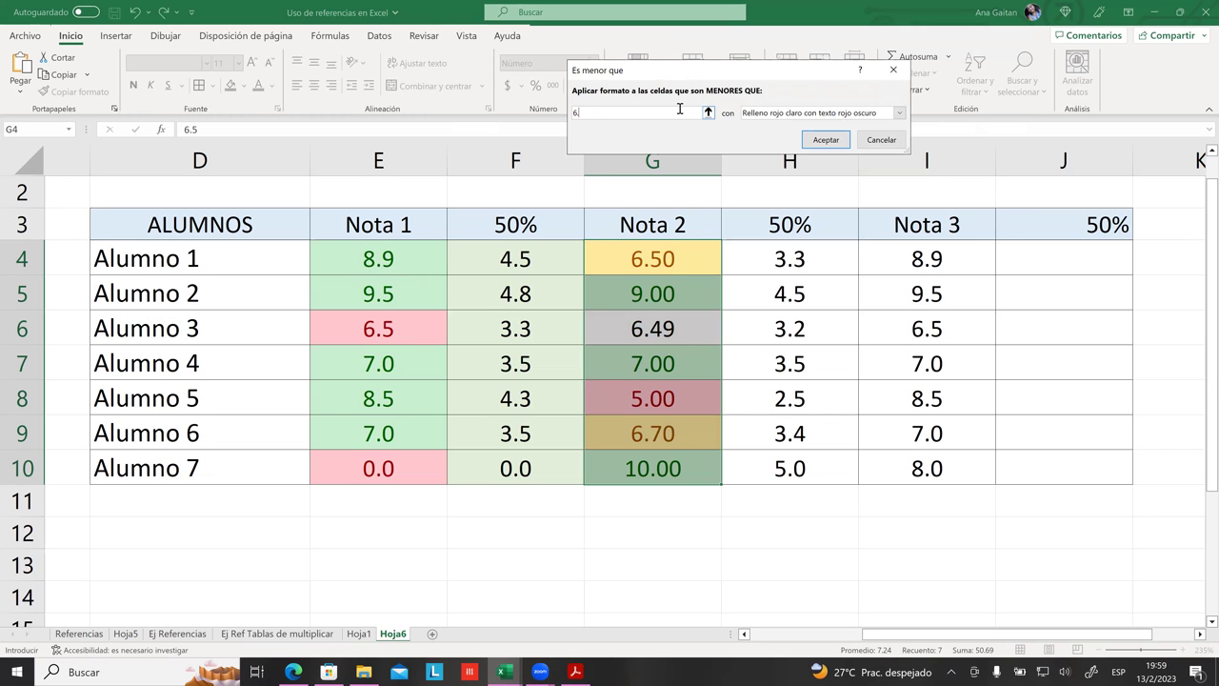
pyautogui.write('6')
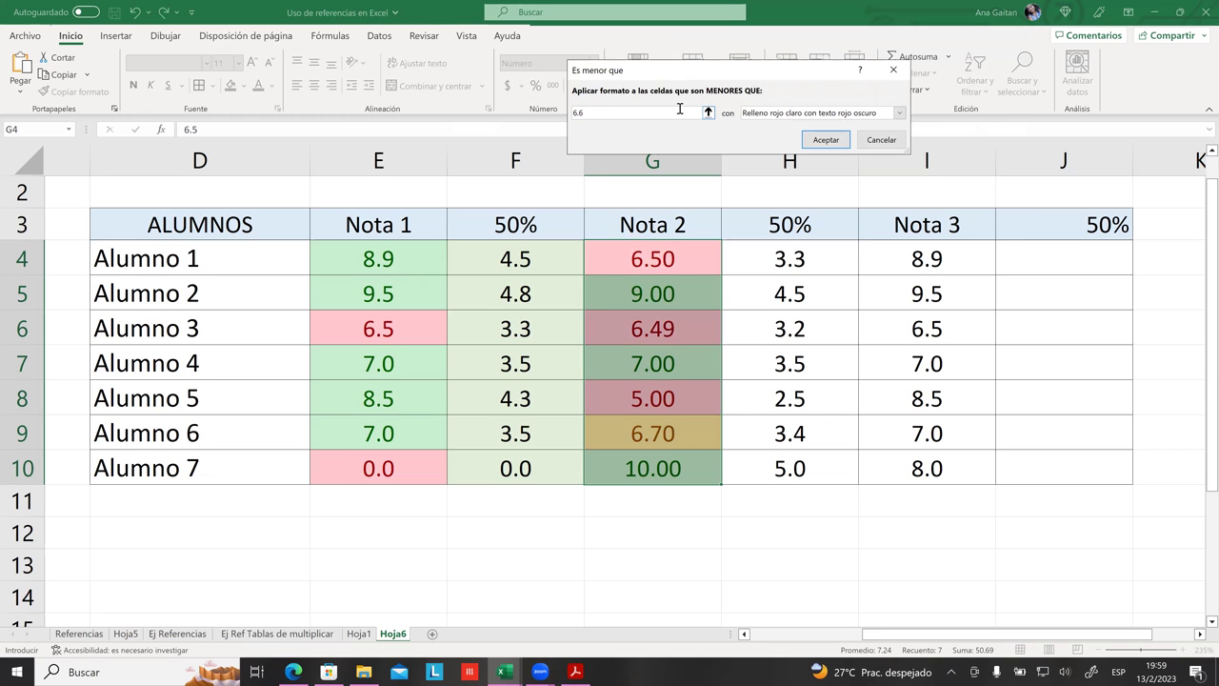
pyautogui.press('BackSpace')
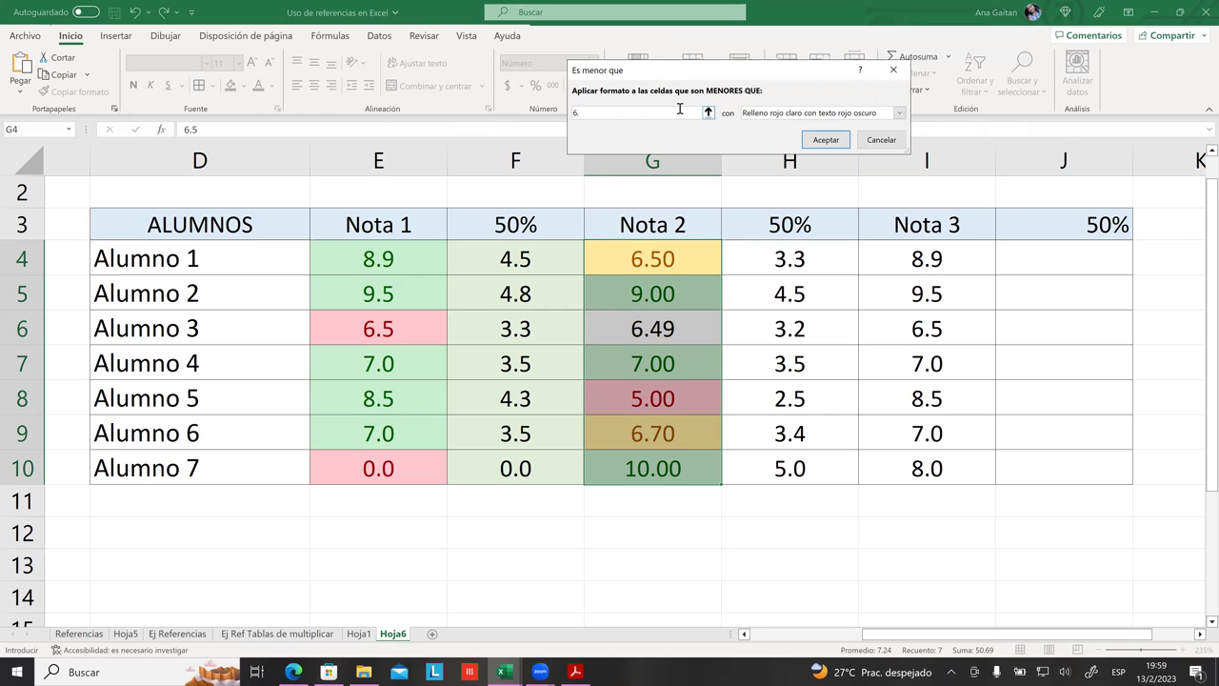
pyautogui.write('50')
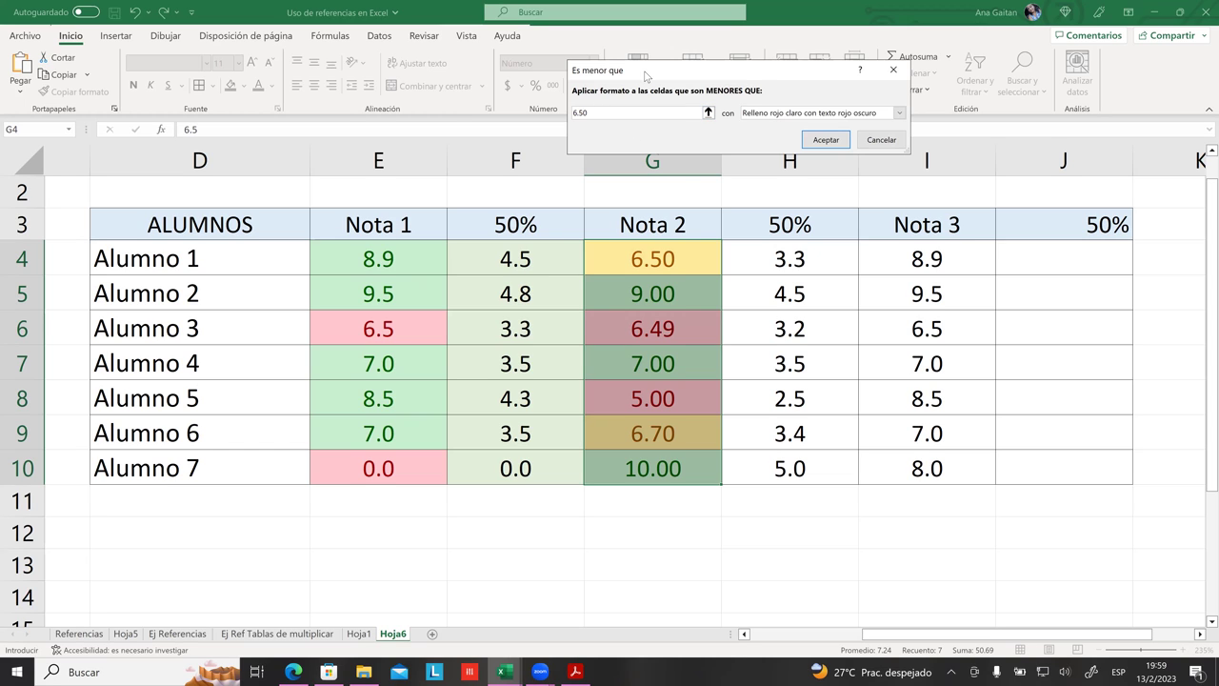
pyautogui.moveTo(655, 79); pyautogui.dragTo(845, 159)
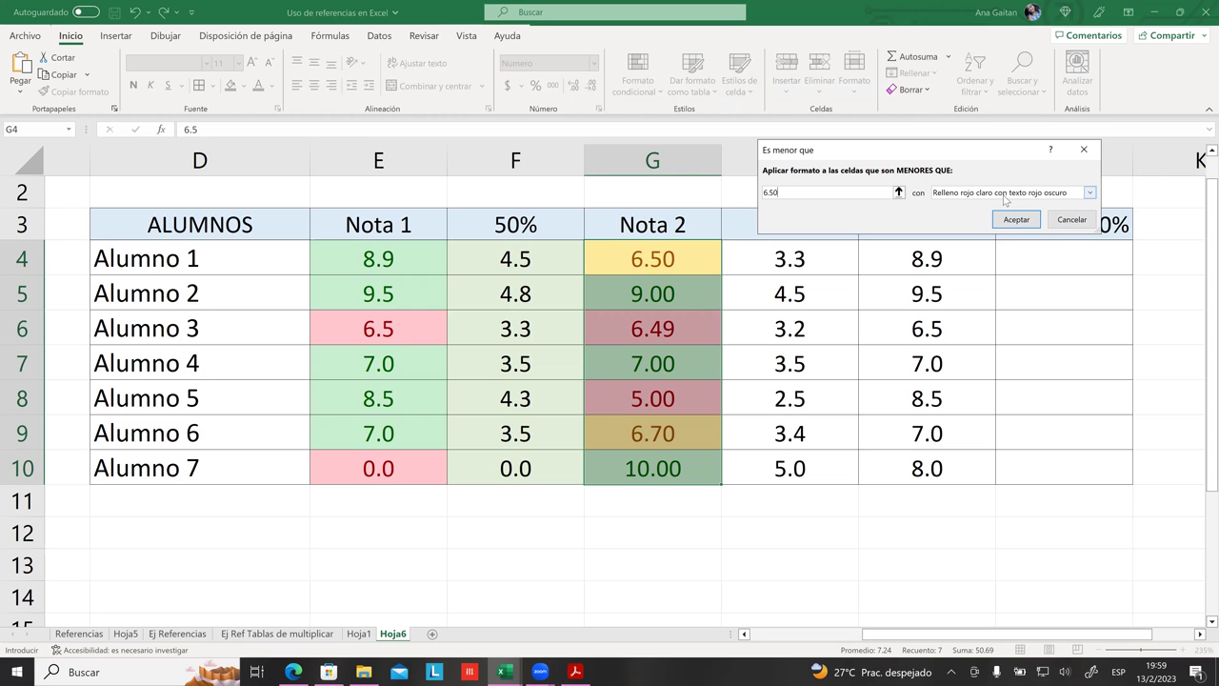
pyautogui.click(1016, 219)
pyautogui.click(790, 398)
pyautogui.moveTo(678, 269); pyautogui.dragTo(713, 466)
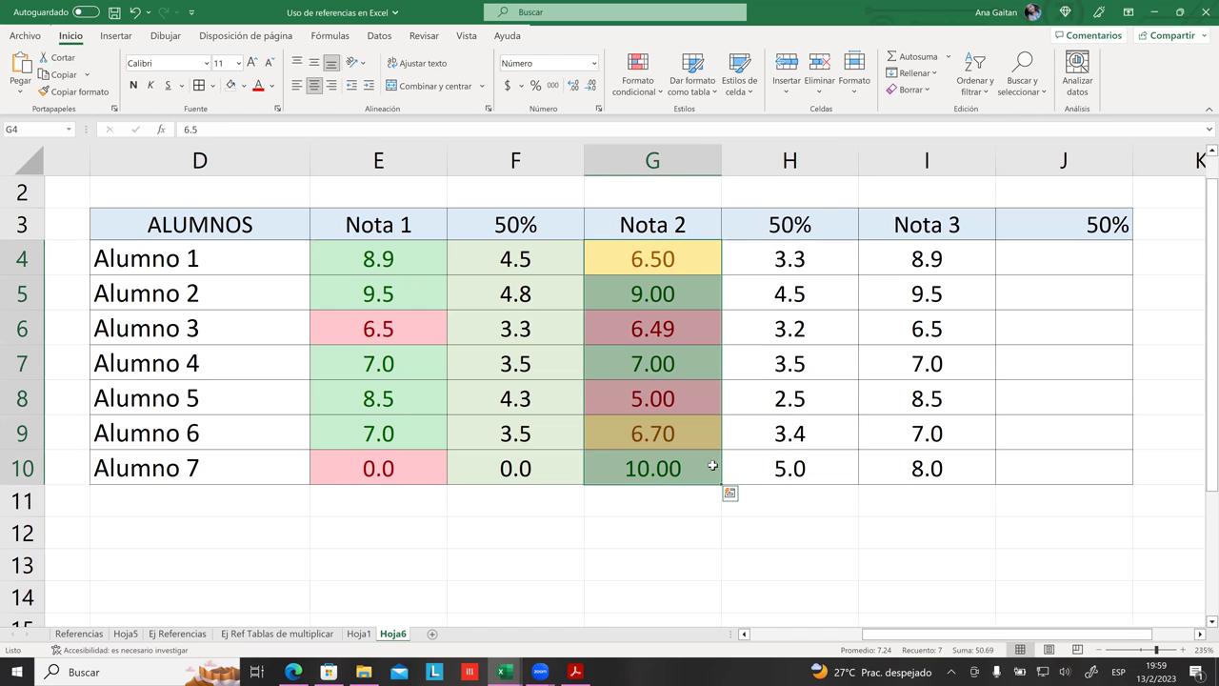
pyautogui.click(815, 451)
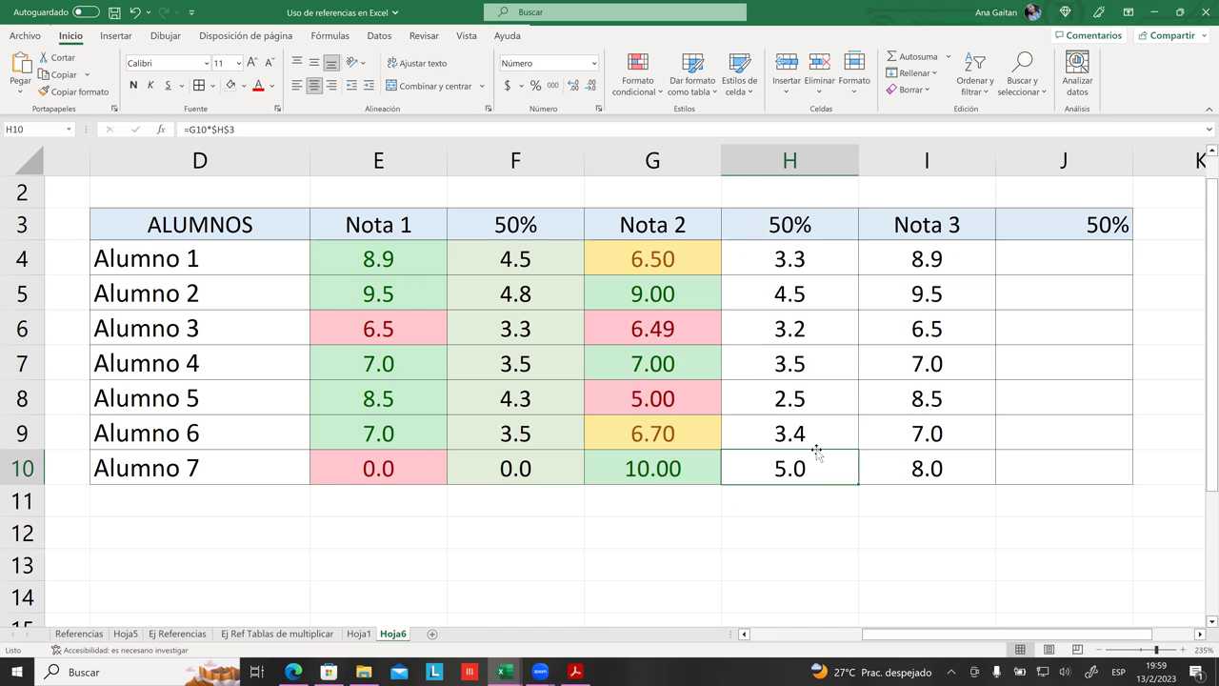
pyautogui.click(665, 464)
pyautogui.press('BackSpace')
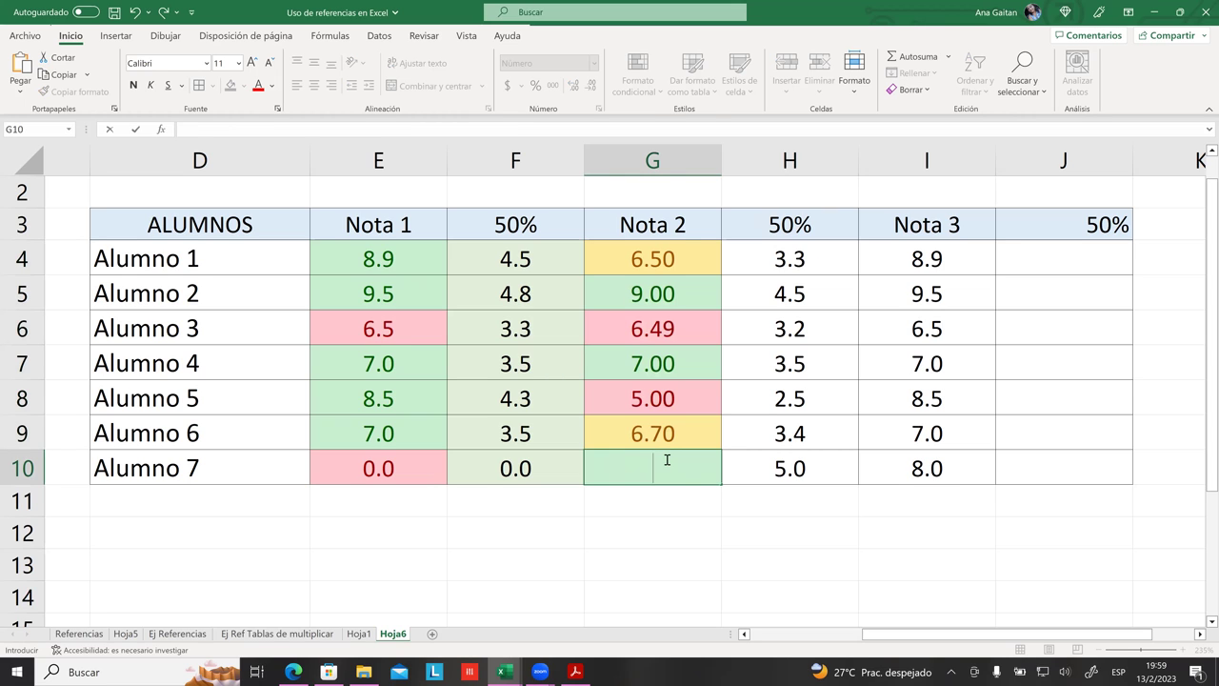
pyautogui.write('2')
pyautogui.press('Return')
pyautogui.click(771, 473)
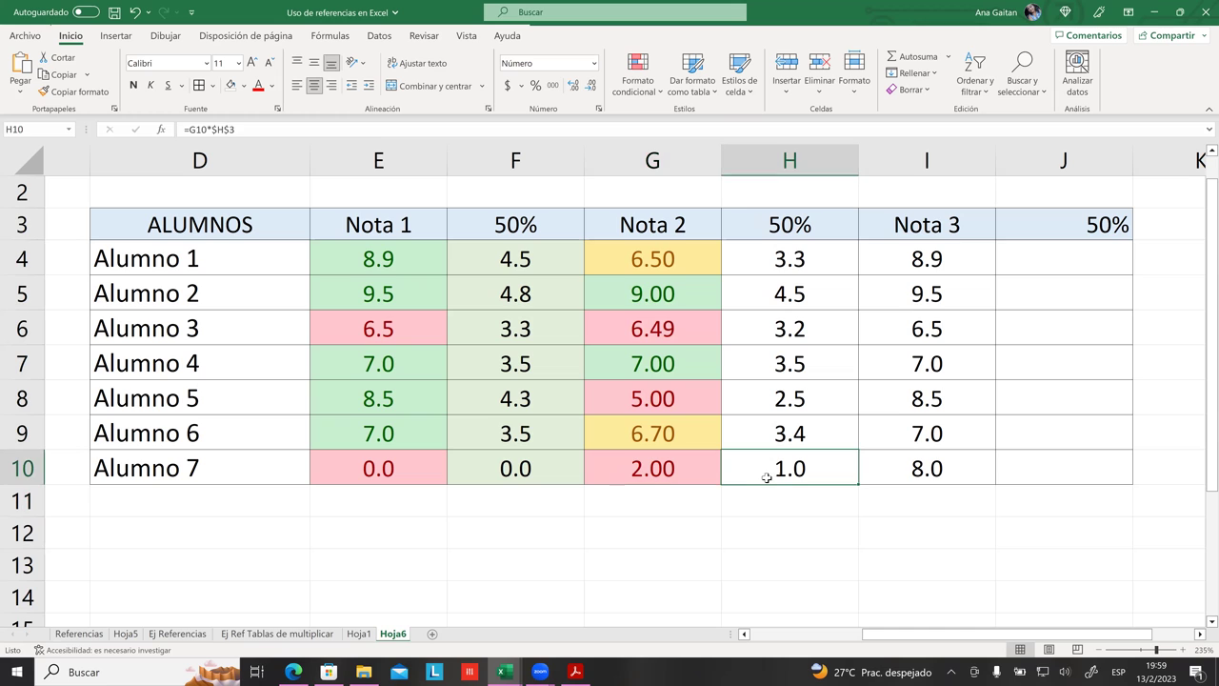
pyautogui.click(670, 474)
pyautogui.click(829, 490)
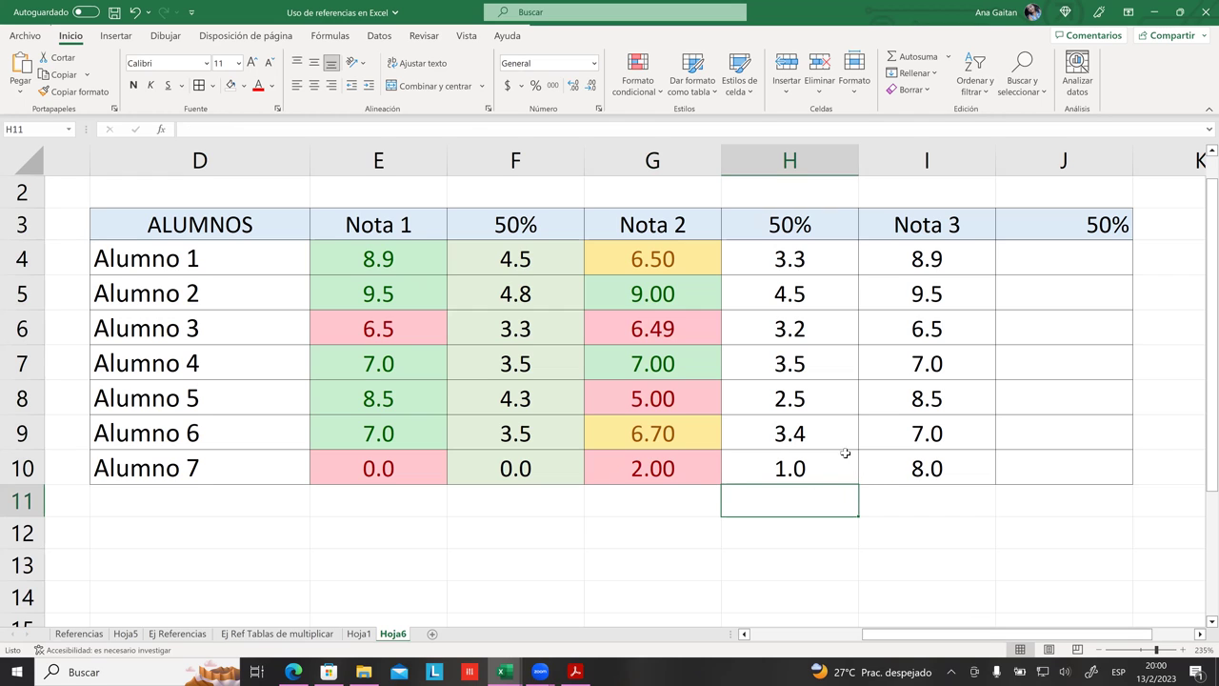
pyautogui.click(850, 382)
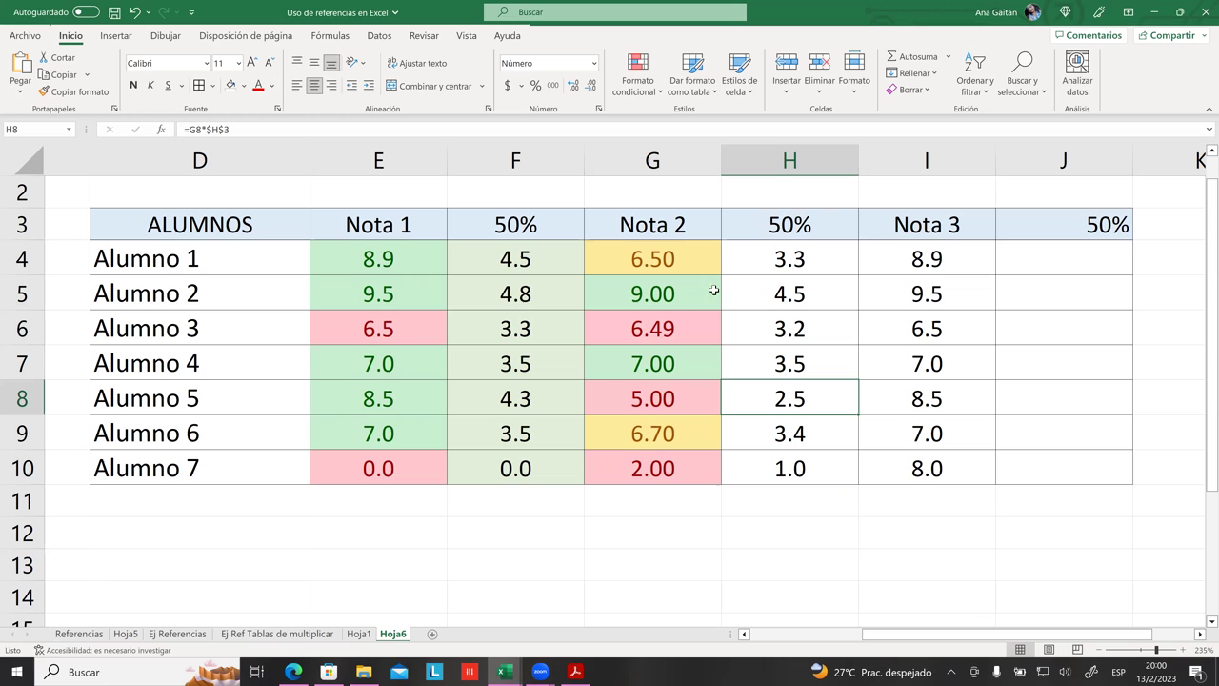
pyautogui.click(937, 259)
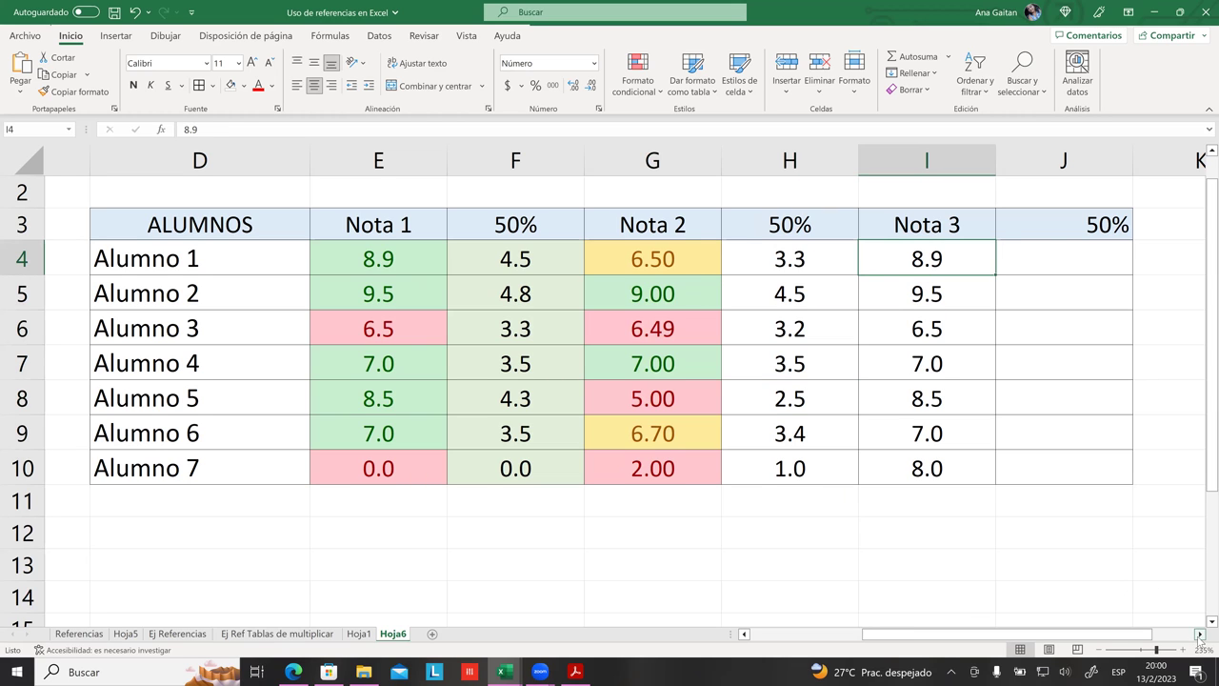
# - Replace the Nota 3 heading in I3 with Progreso, clearing a stray entry from I2
pyautogui.hscroll(1, 1168, 597)
pyautogui.click(890, 188)
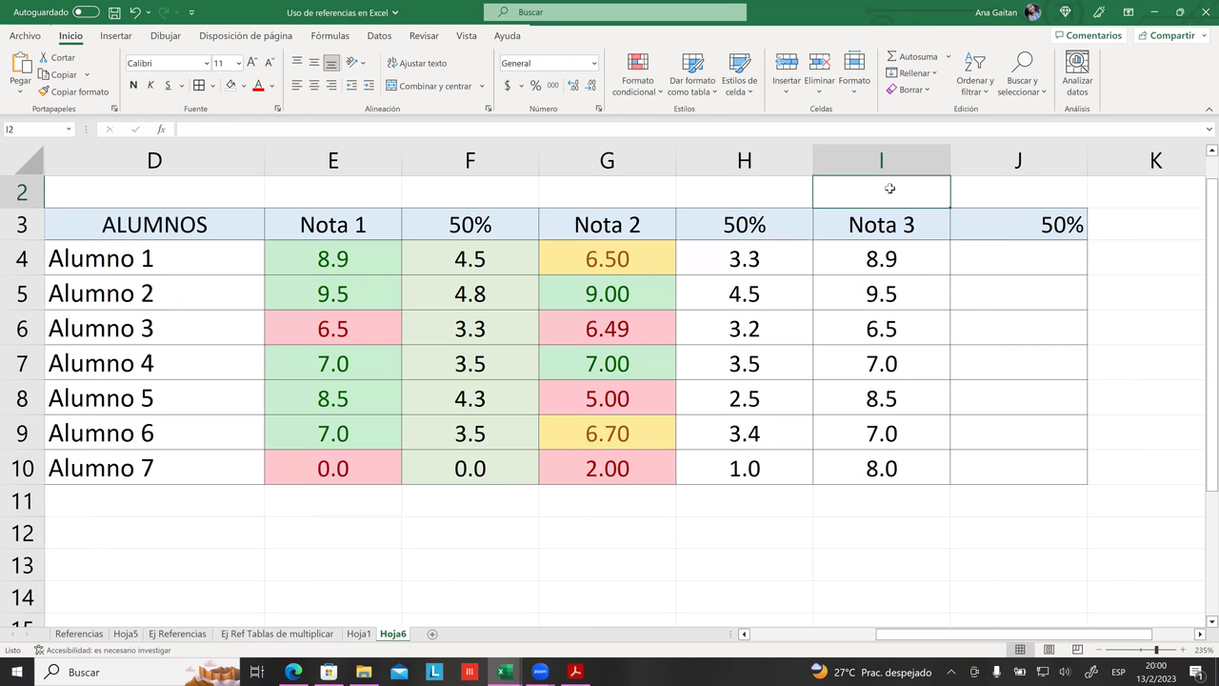
pyautogui.write('progreso')
pyautogui.click(981, 255)
pyautogui.click(862, 324)
pyautogui.click(890, 217)
pyautogui.click(888, 195)
pyautogui.press('BackSpace')
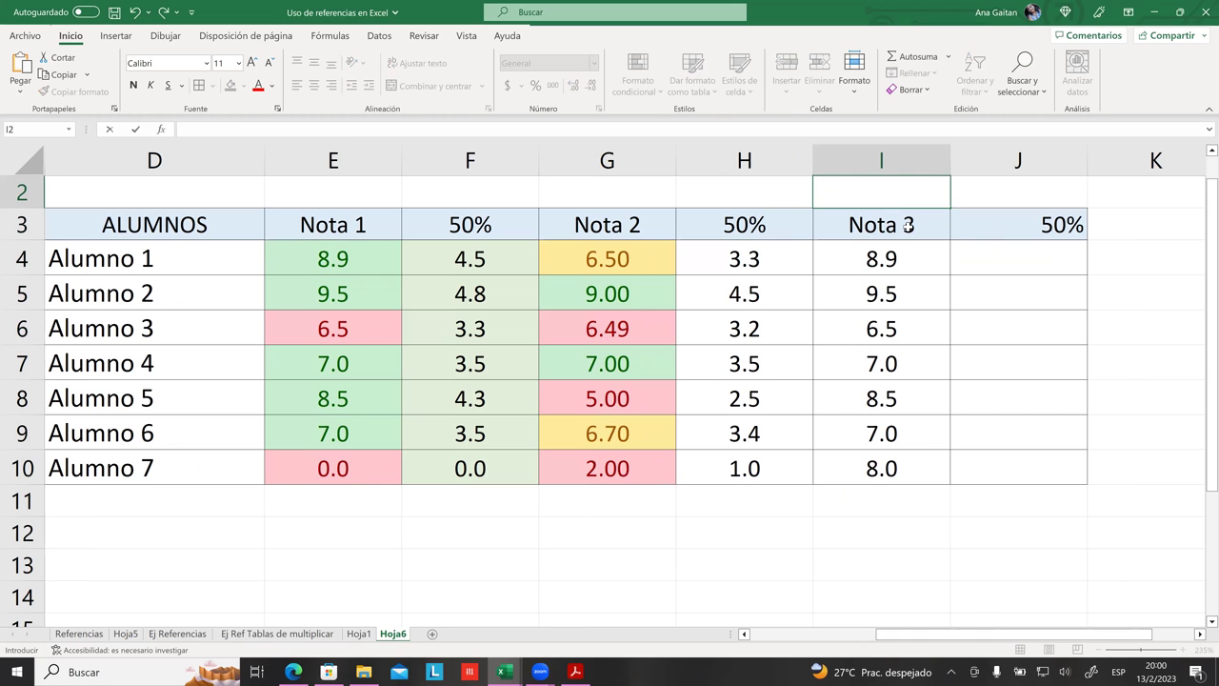
pyautogui.click(908, 227)
pyautogui.press('BackSpace')
pyautogui.write('Progreso')
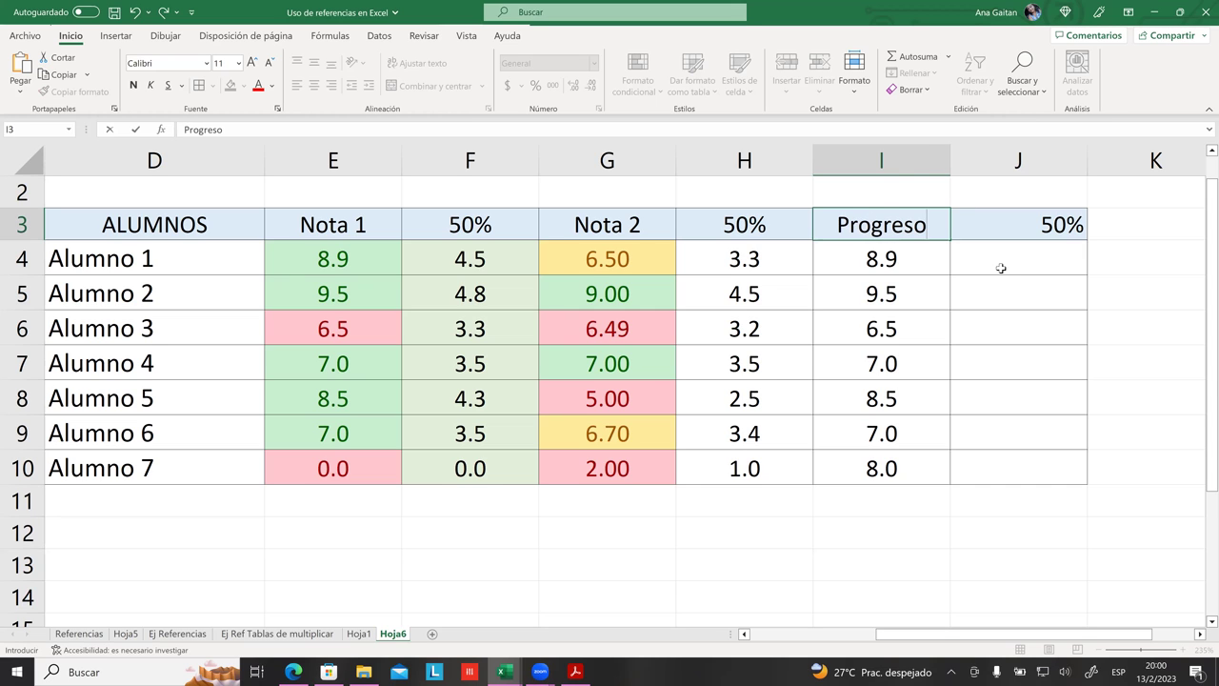
pyautogui.click(1001, 269)
# - Select the Progreso values in I4:I10
pyautogui.click(894, 260)
pyautogui.moveTo(893, 259); pyautogui.dragTo(881, 455)
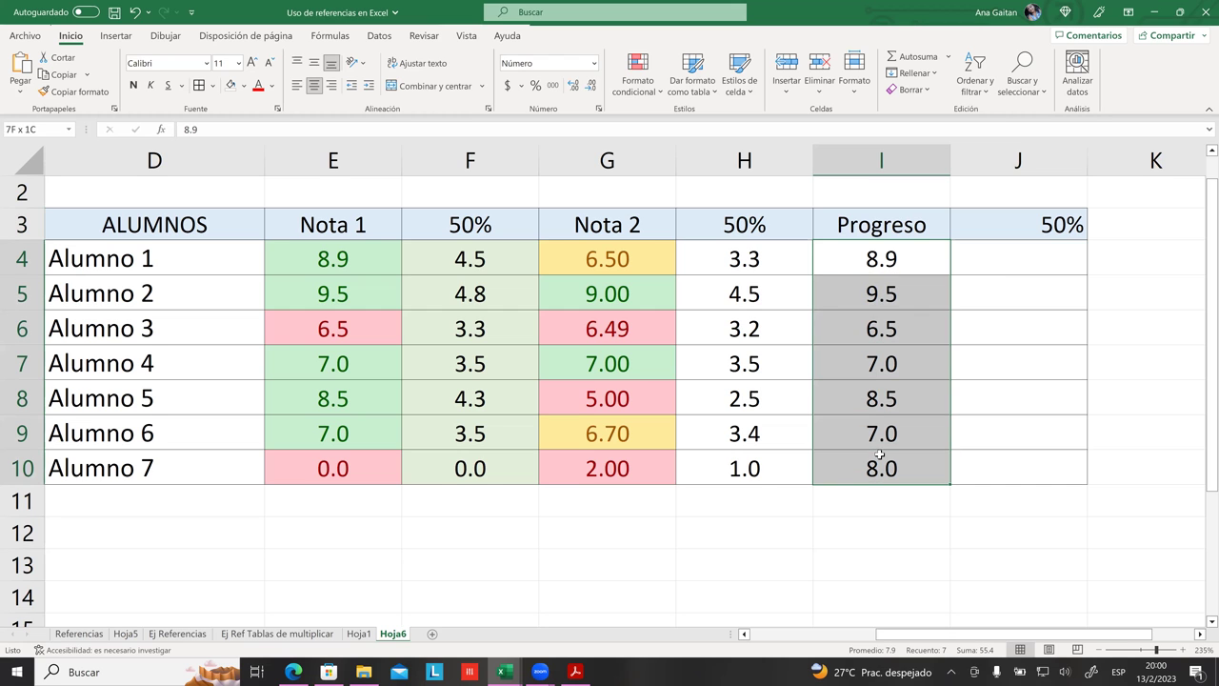
pyautogui.click(30, 255)
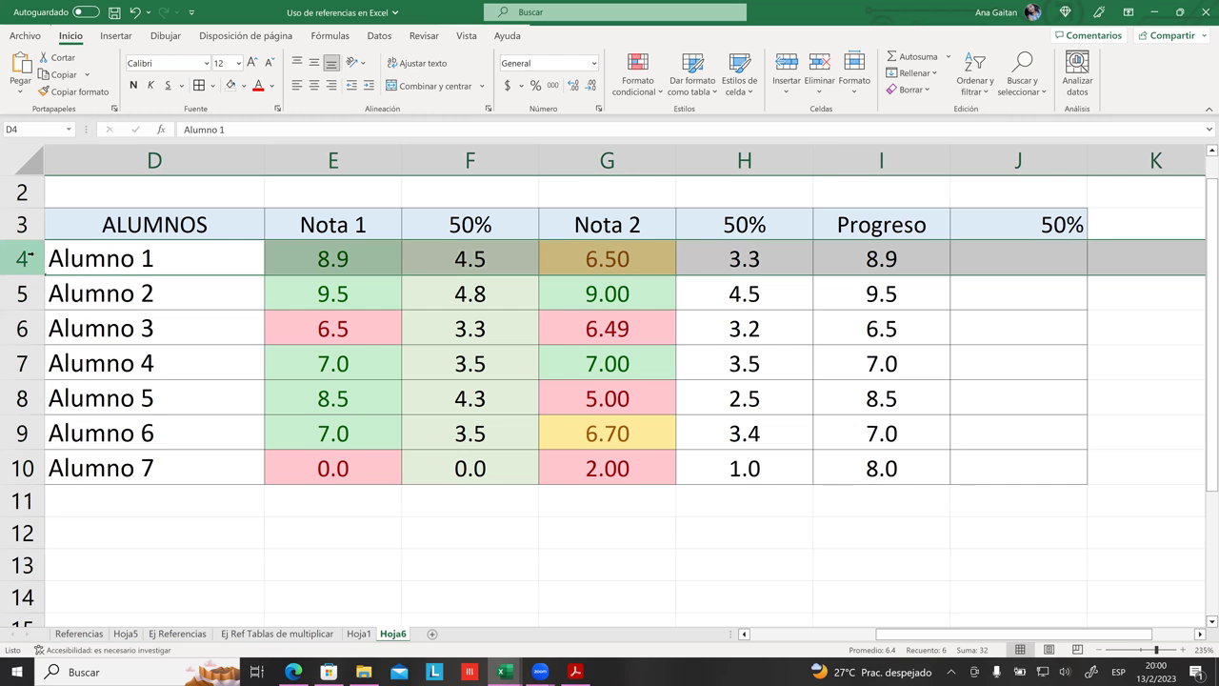
pyautogui.keyDown('shift'); pyautogui.click(27, 329); pyautogui.keyUp('shift')
pyautogui.click(152, 259)
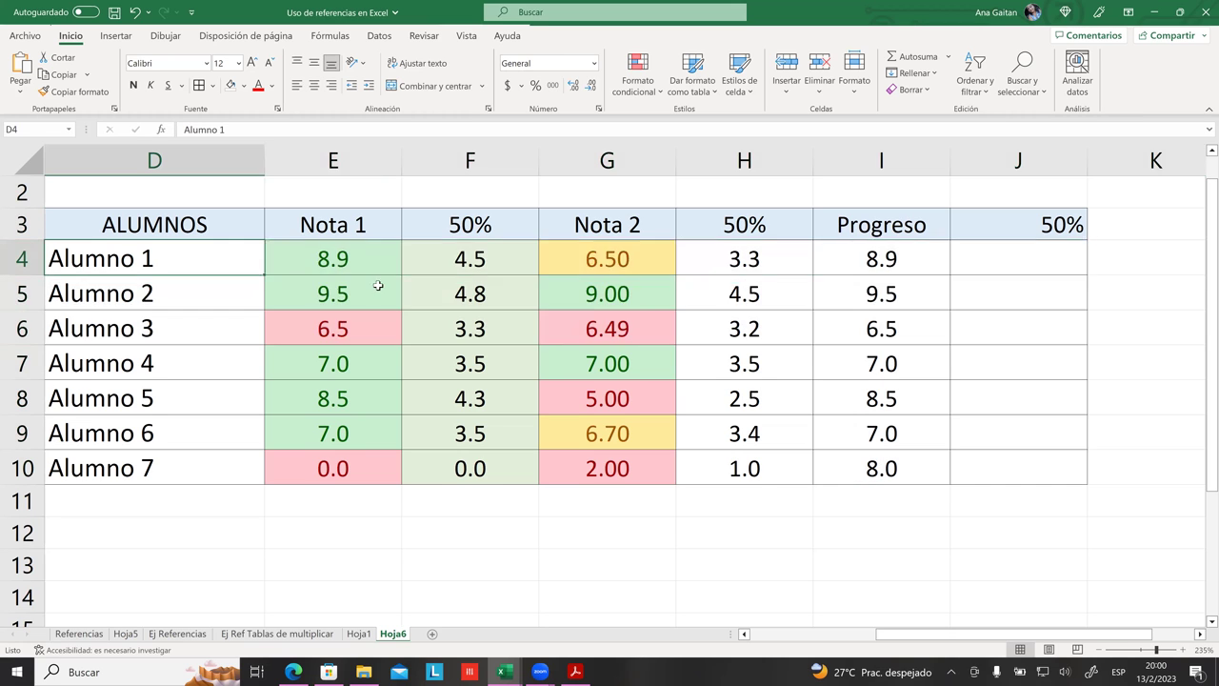
pyautogui.click(862, 261)
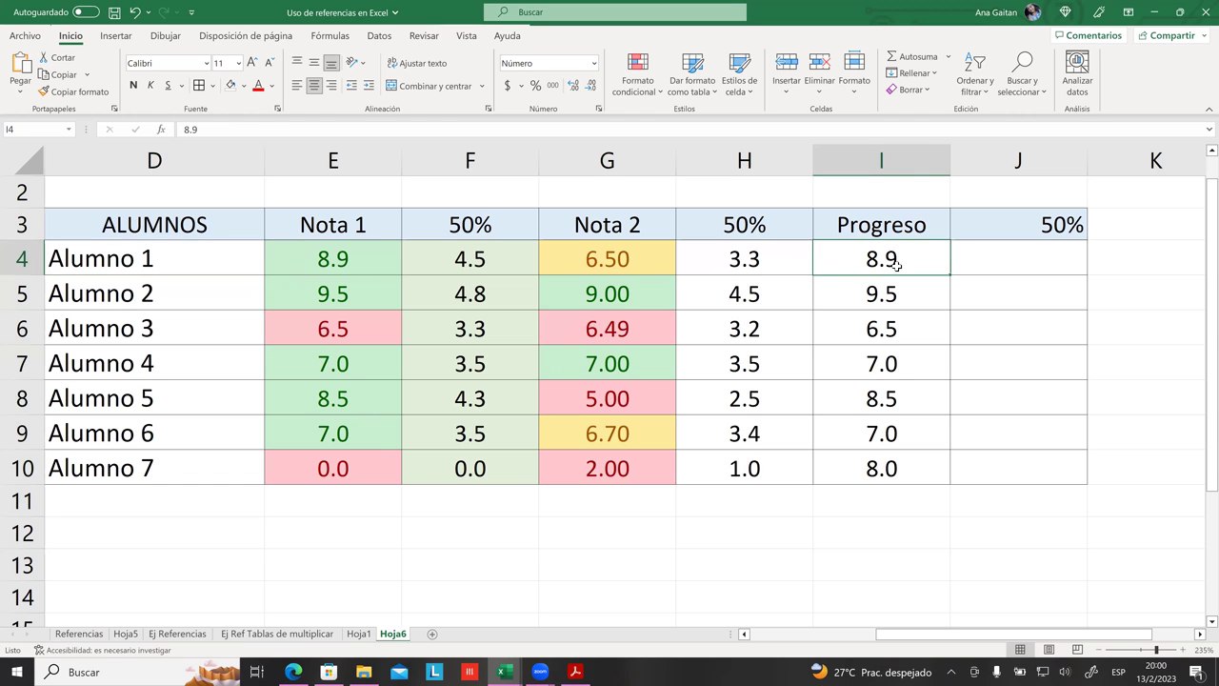
pyautogui.click(1031, 285)
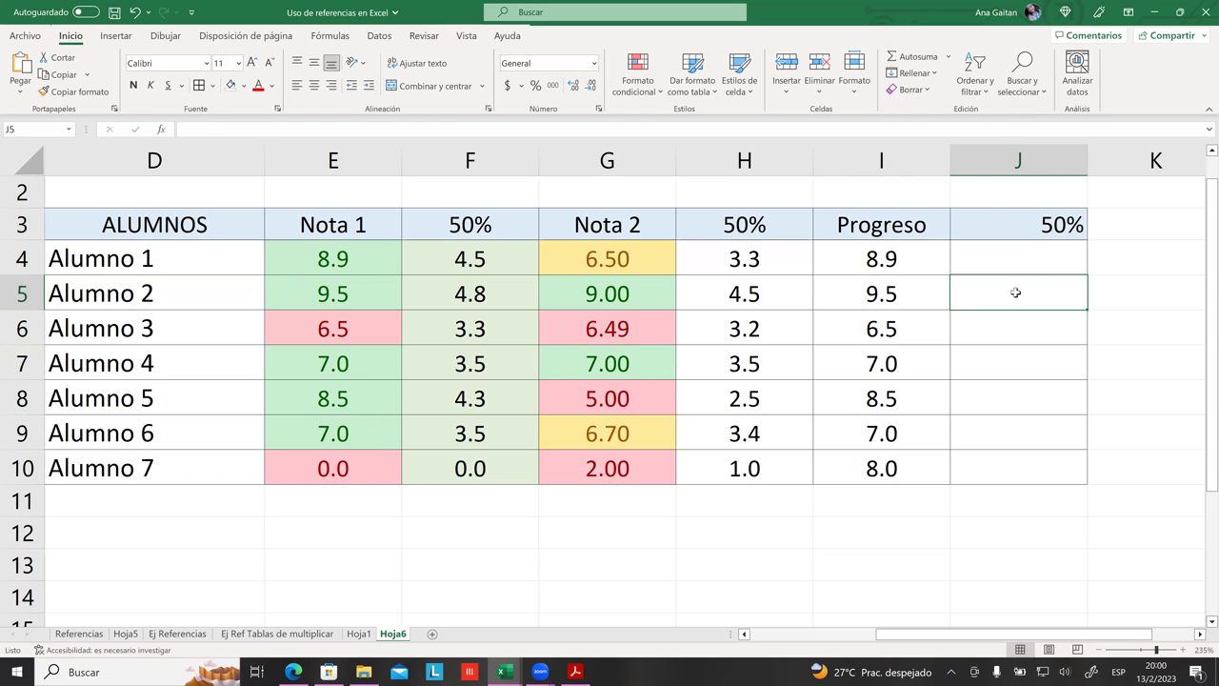
pyautogui.moveTo(876, 259); pyautogui.dragTo(860, 466)
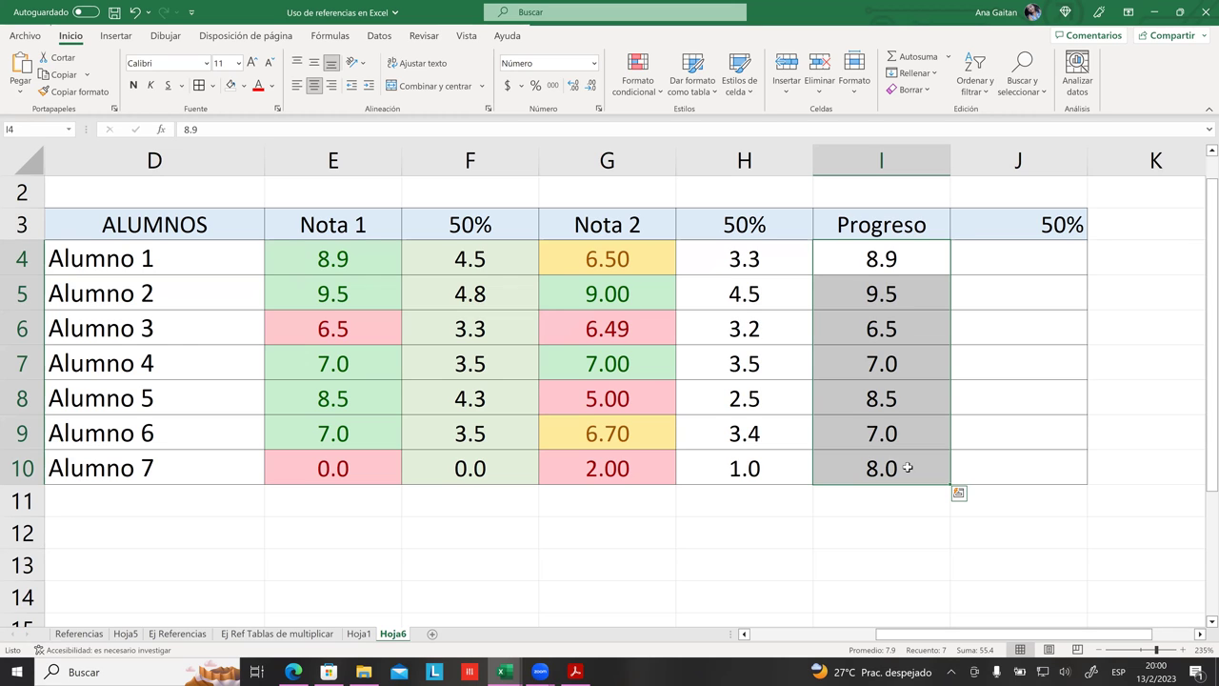
# - Apply green gradient data bars (Barra de datos verde) to Progreso values I4:I10
pyautogui.click(640, 84)
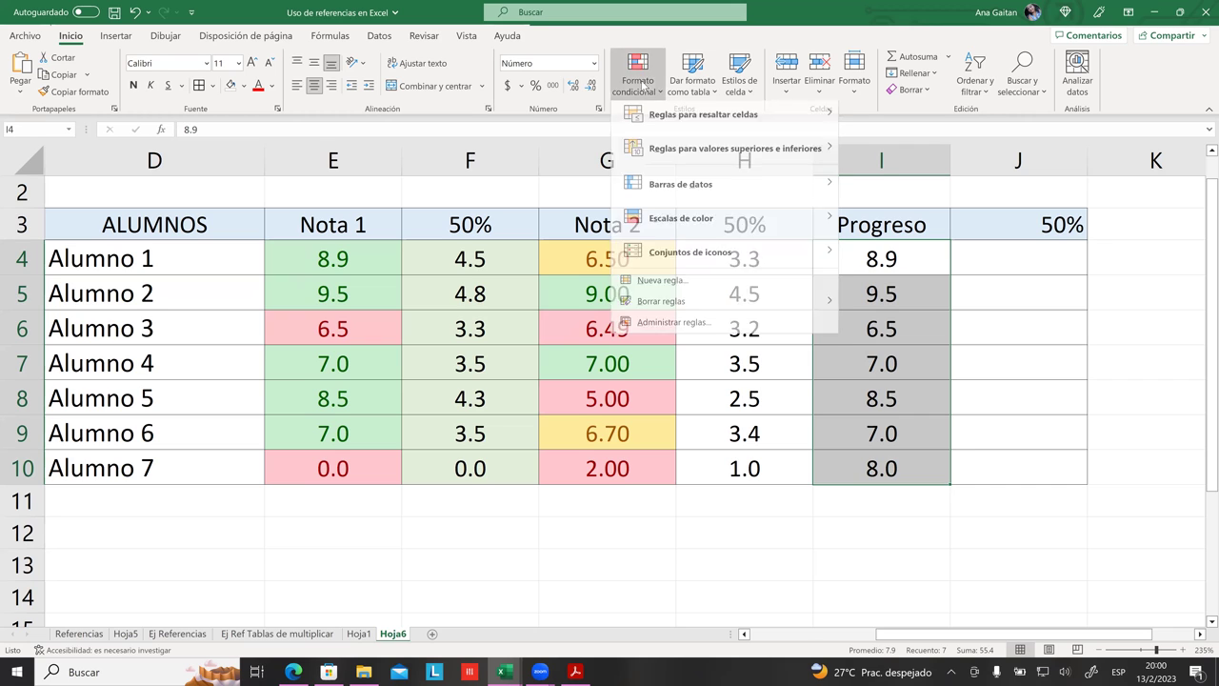
pyautogui.moveTo(666, 186)
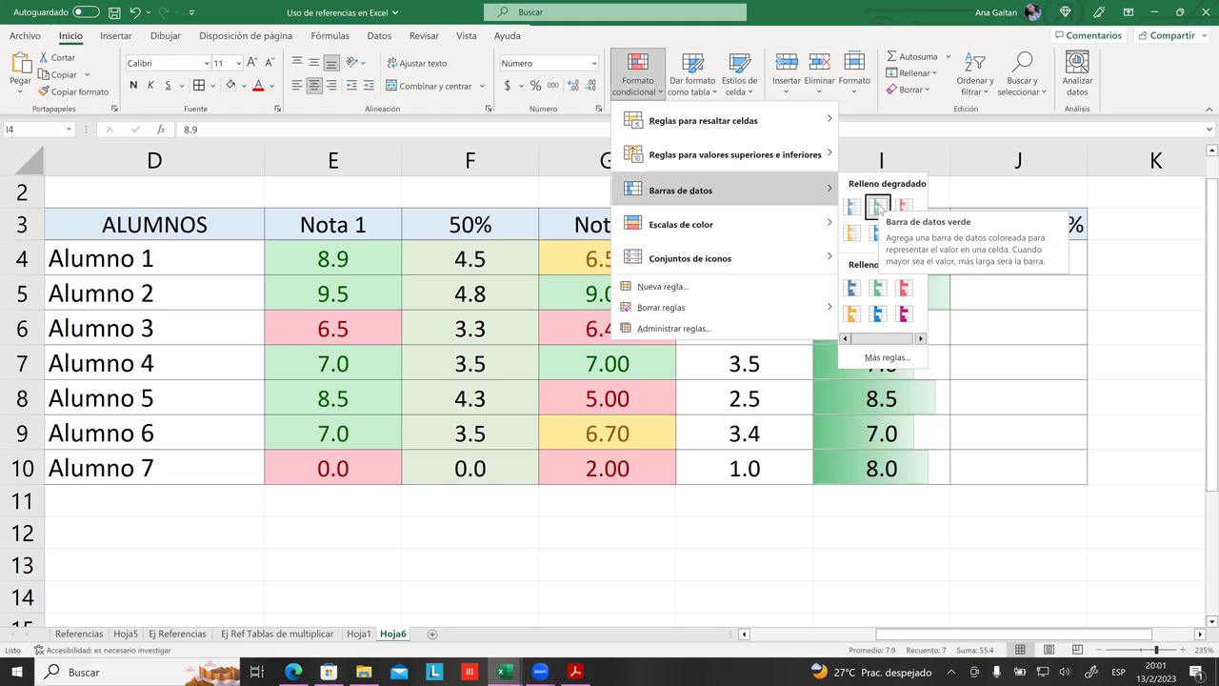
pyautogui.click(878, 205)
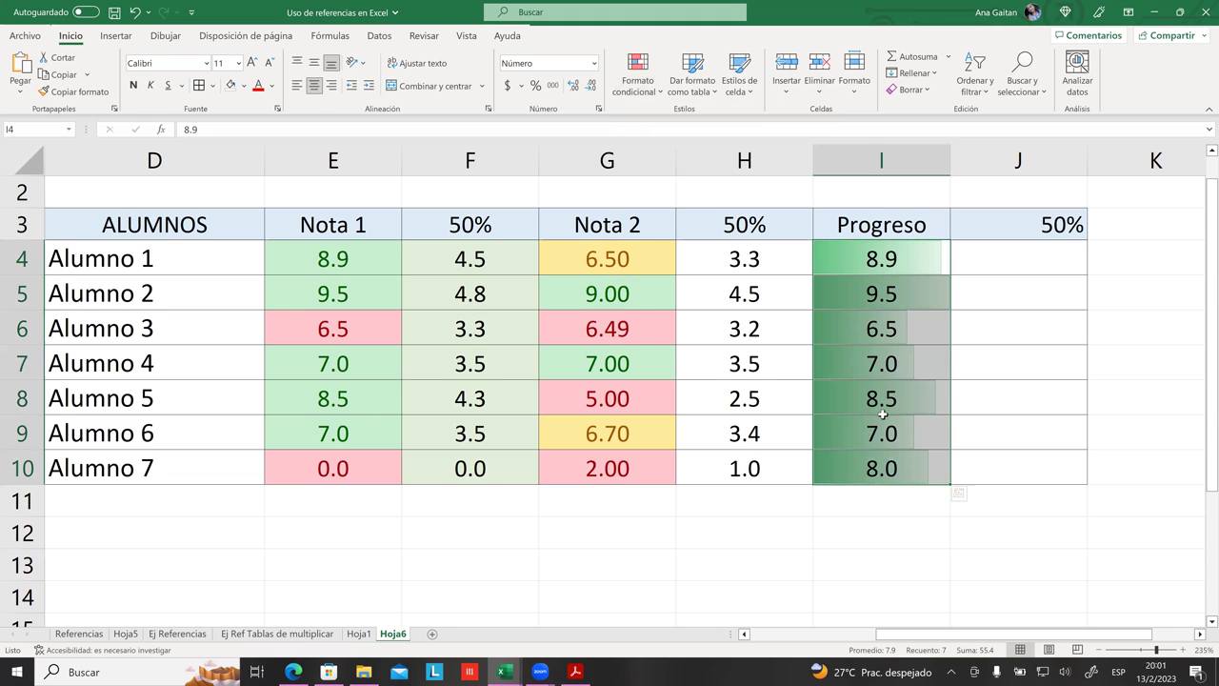
pyautogui.click(889, 444)
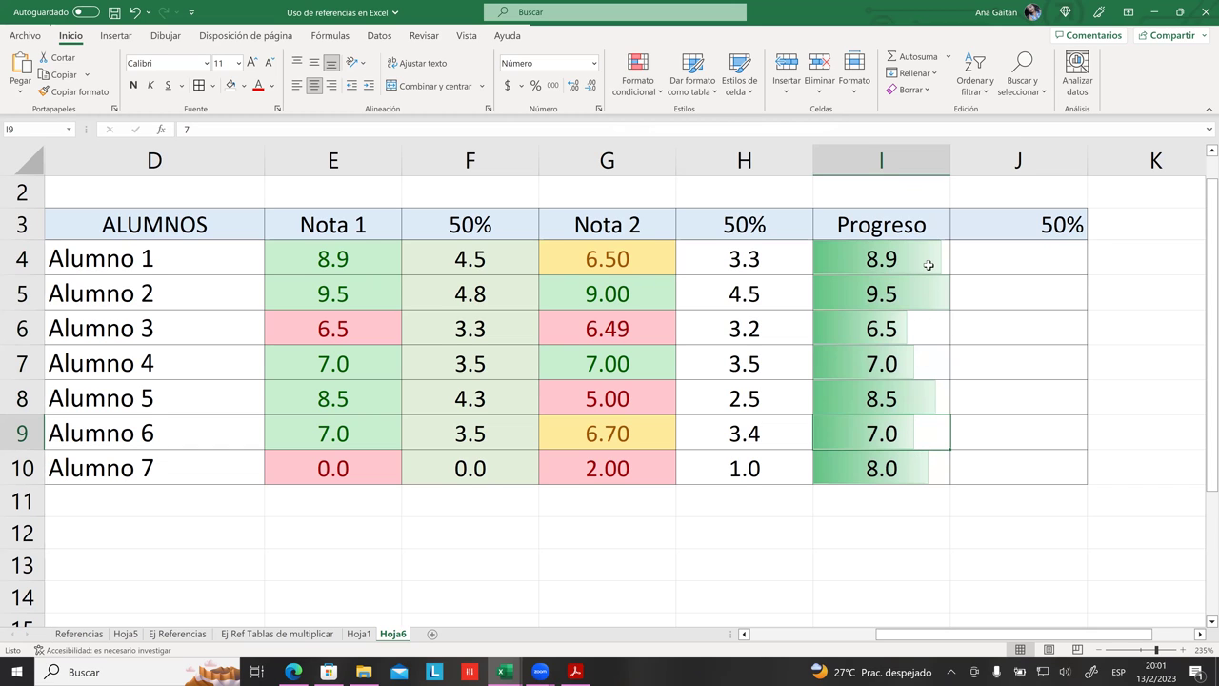
# - Change Alumno 1's Progreso value in I4 from 8.9 to 10
pyautogui.click(868, 258)
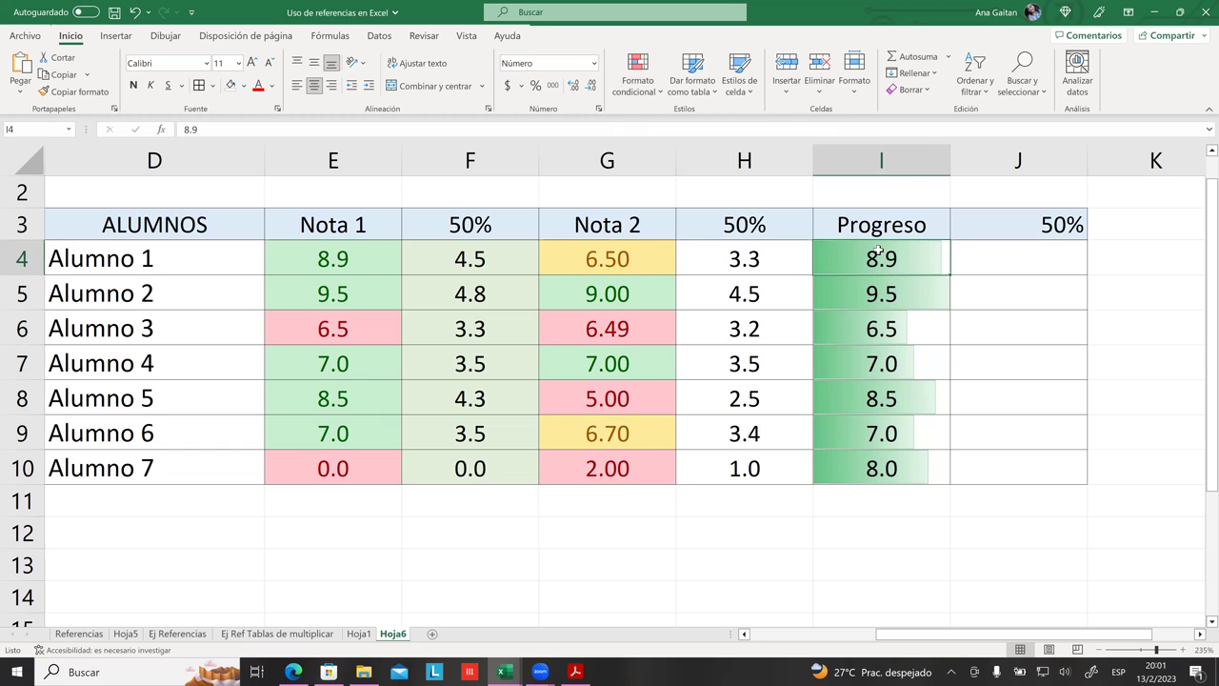
pyautogui.moveTo(879, 268); pyautogui.dragTo(881, 462)
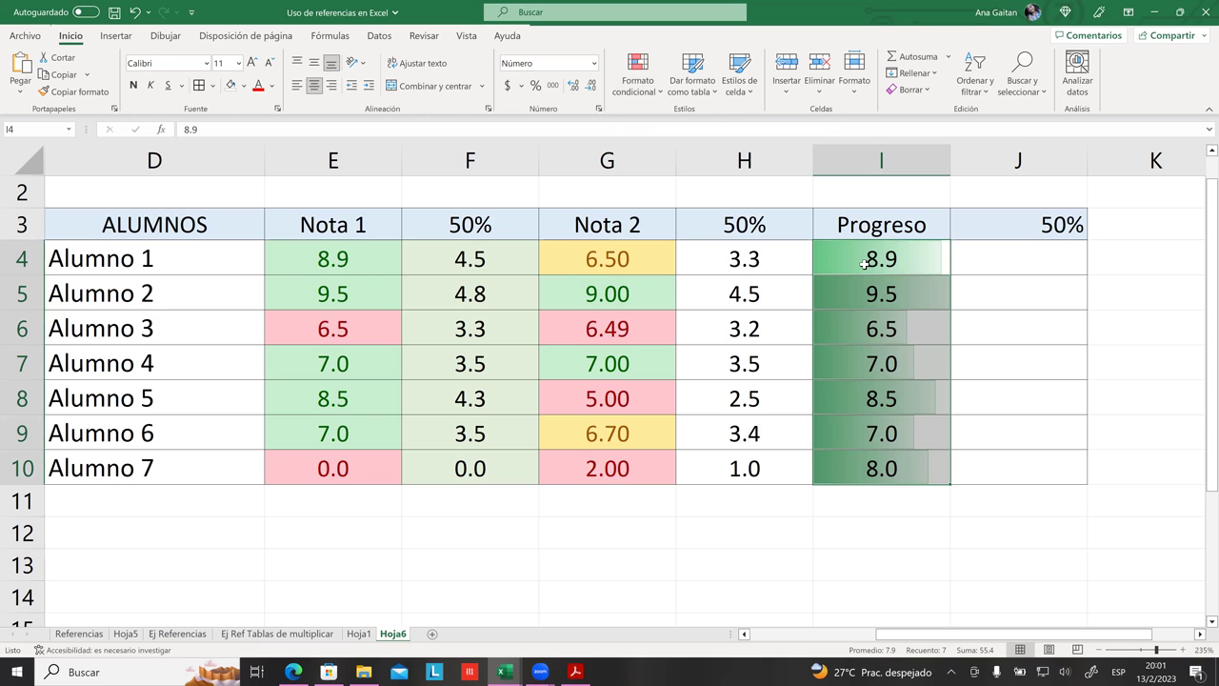
pyautogui.click(870, 263)
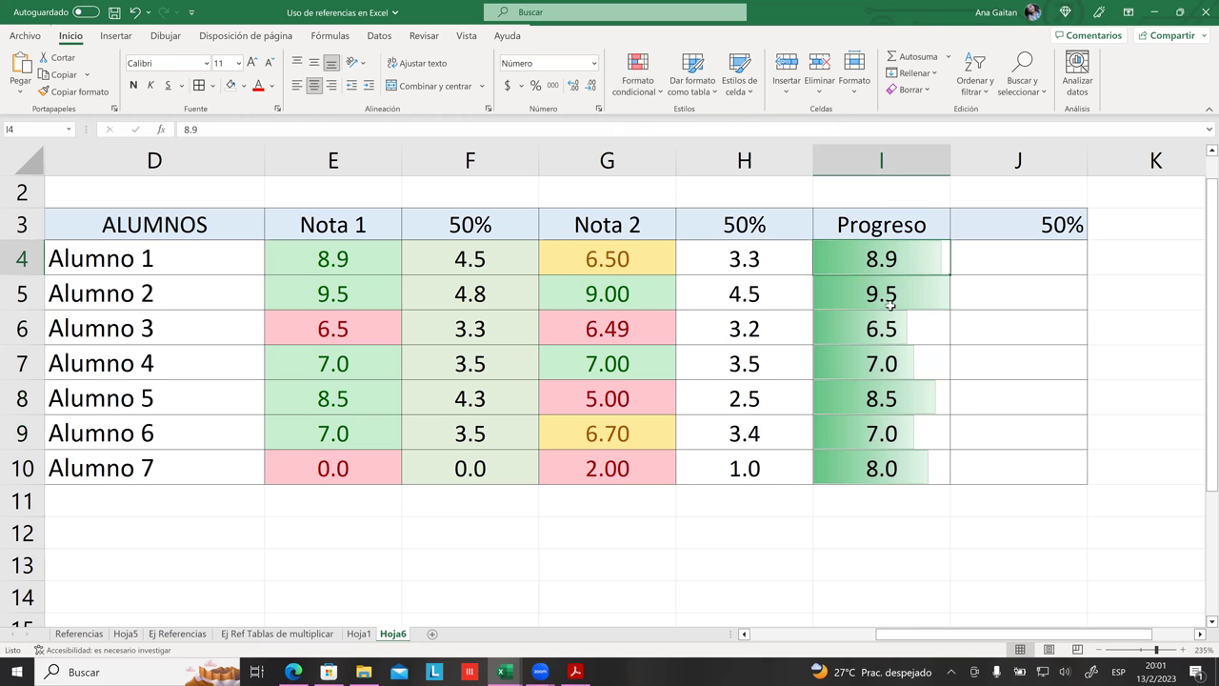
pyautogui.click(891, 305)
pyautogui.click(909, 324)
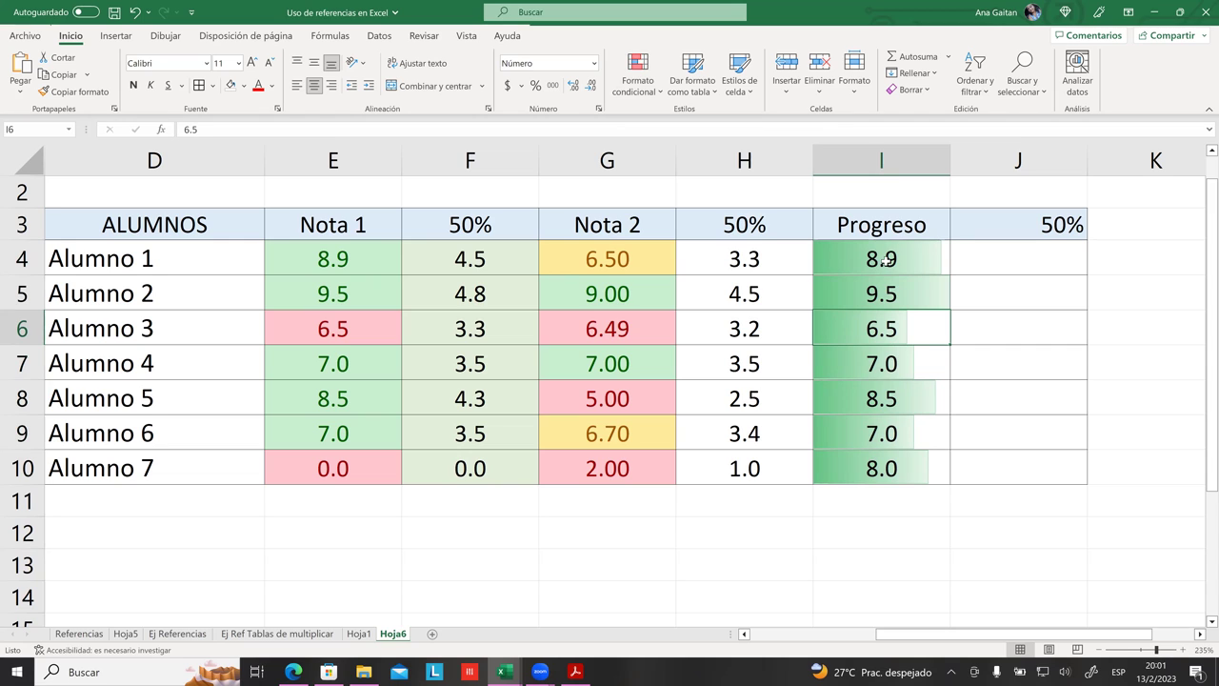
pyautogui.click(909, 260)
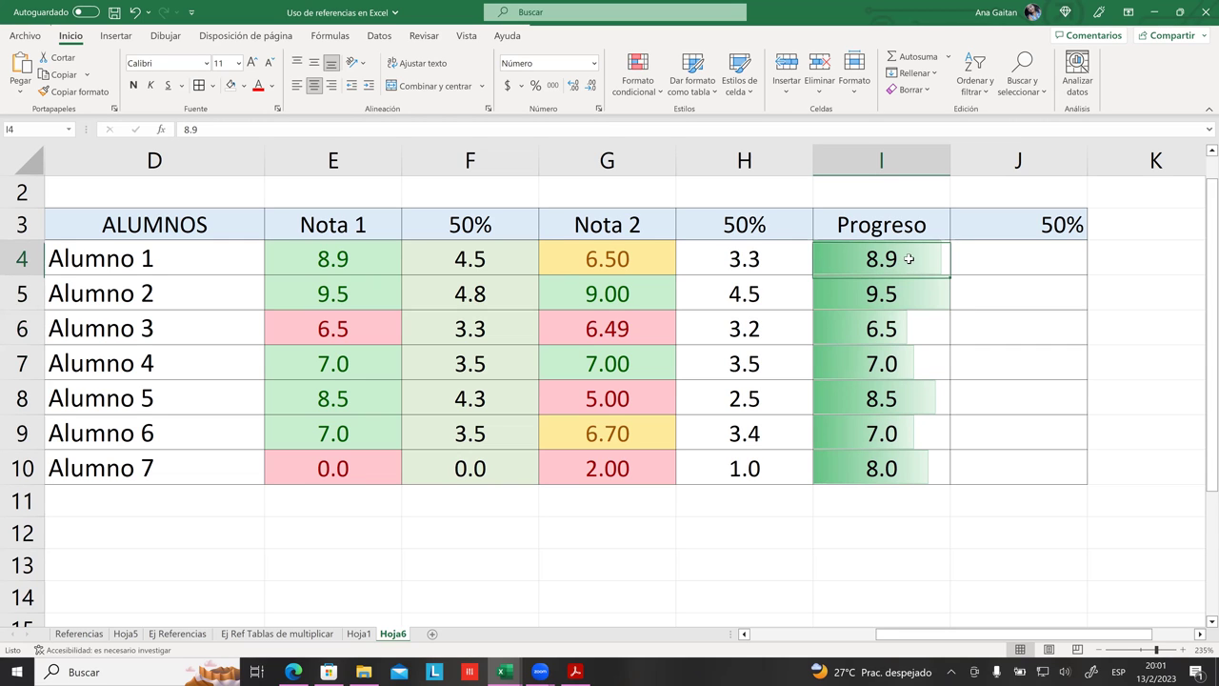
pyautogui.doubleClick(908, 259)
pyautogui.write('10')
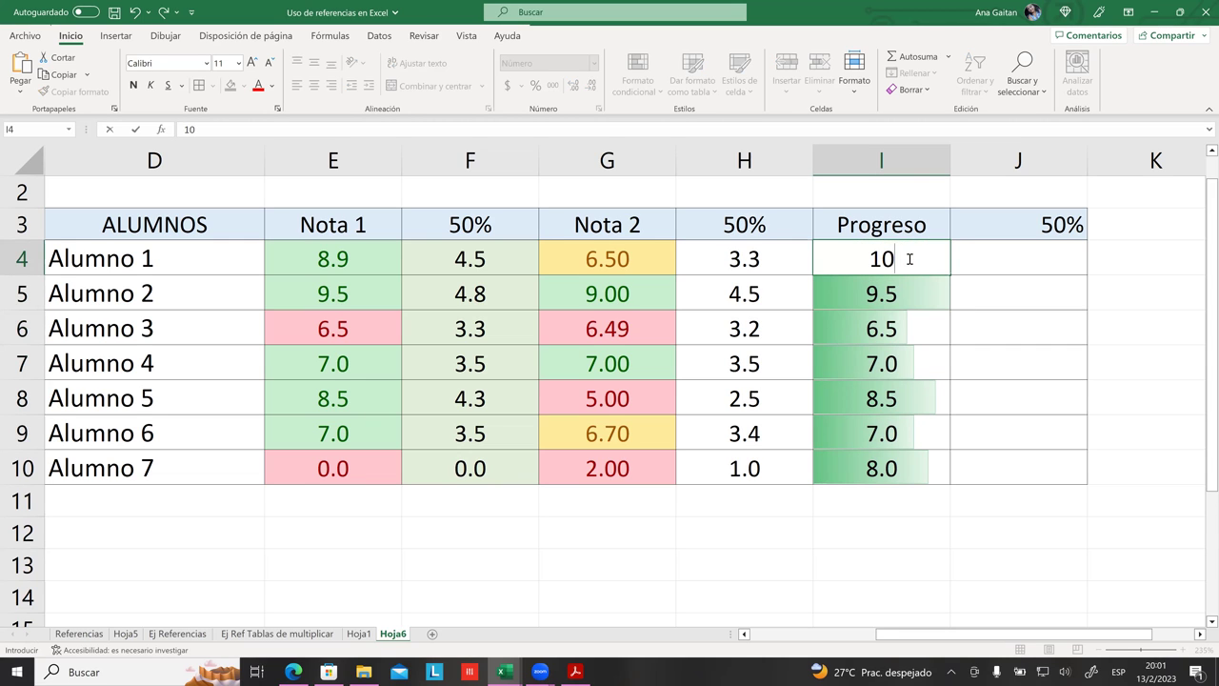
pyautogui.press('Return')
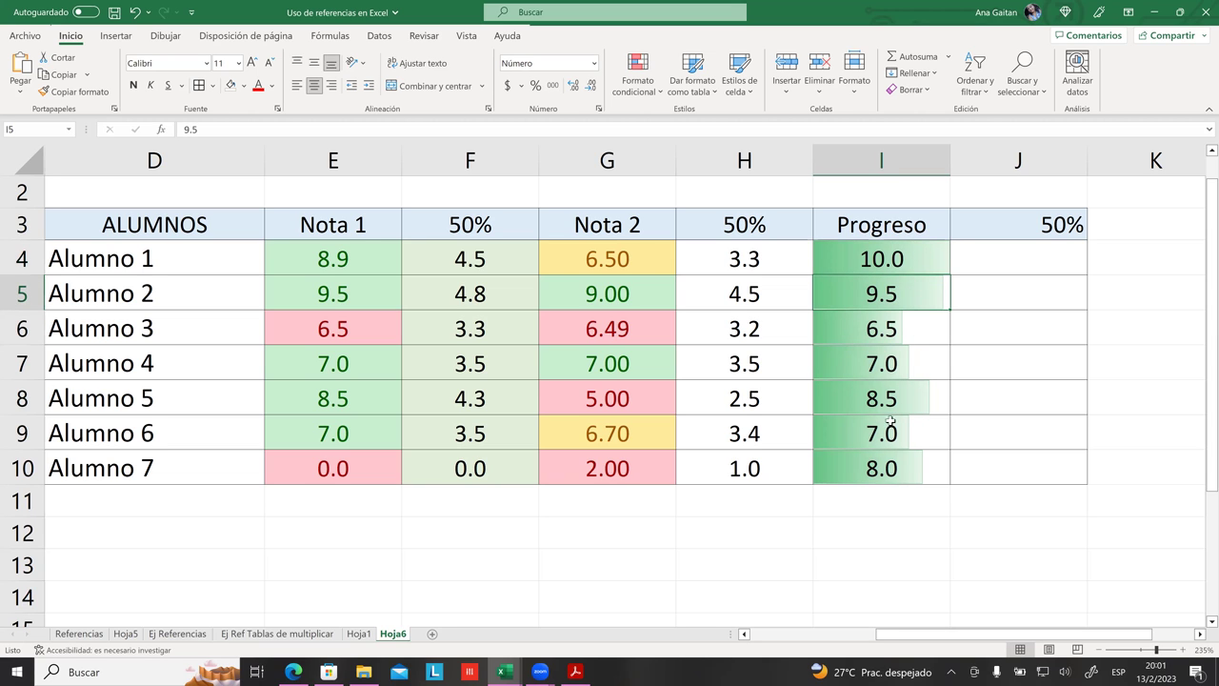
# - Check the rescaled data bars in I4:I10, longest now at 10.0, and reselect the range
pyautogui.click(903, 476)
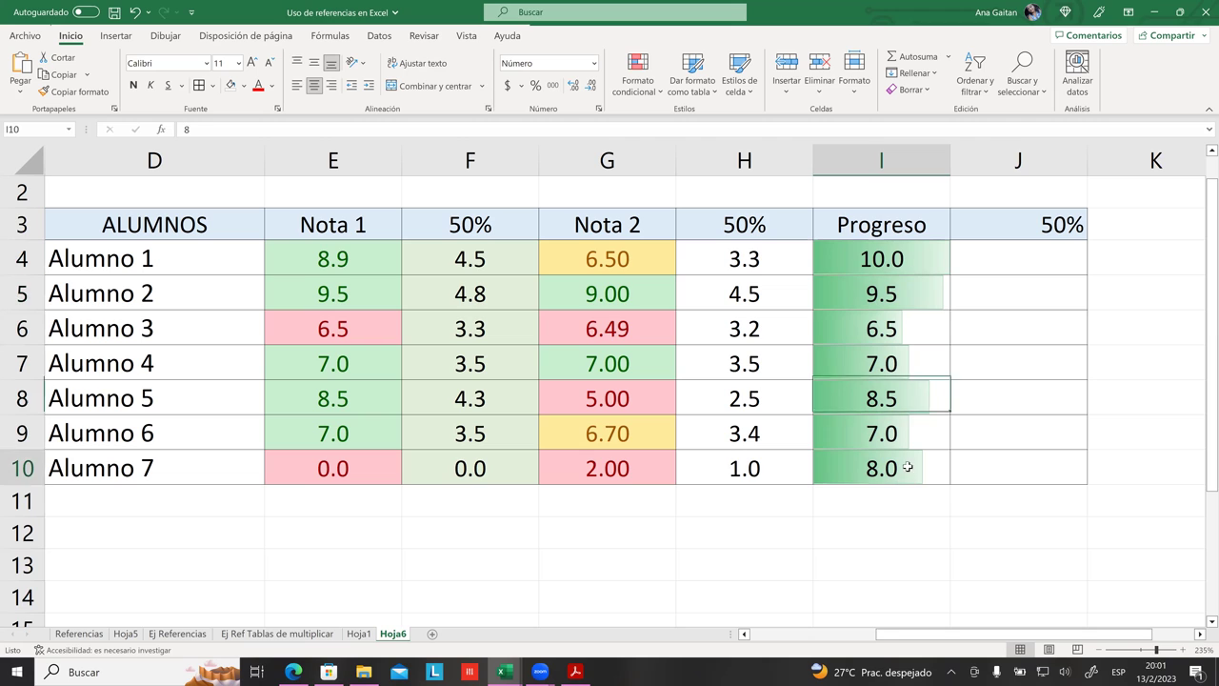
pyautogui.click(896, 433)
pyautogui.click(896, 408)
pyautogui.click(896, 365)
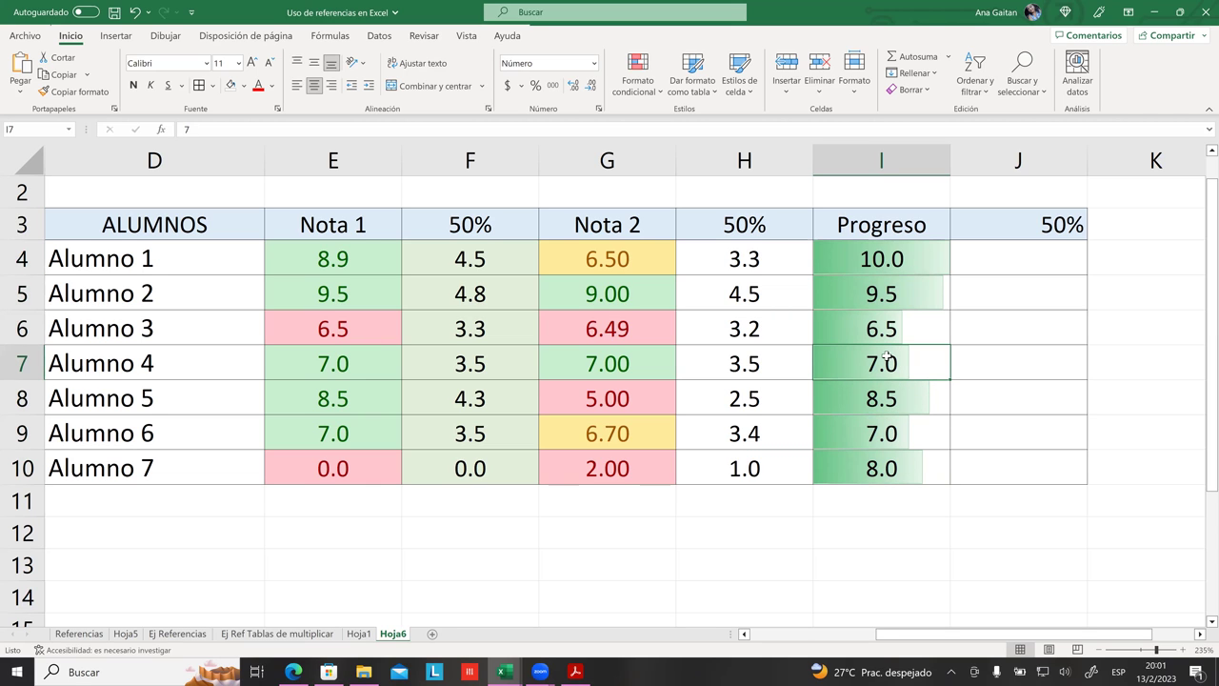
pyautogui.click(865, 301)
pyautogui.click(874, 266)
pyautogui.click(872, 288)
pyautogui.click(874, 328)
pyautogui.click(875, 367)
pyautogui.click(878, 400)
pyautogui.click(881, 431)
pyautogui.click(896, 472)
pyautogui.click(910, 494)
pyautogui.click(898, 464)
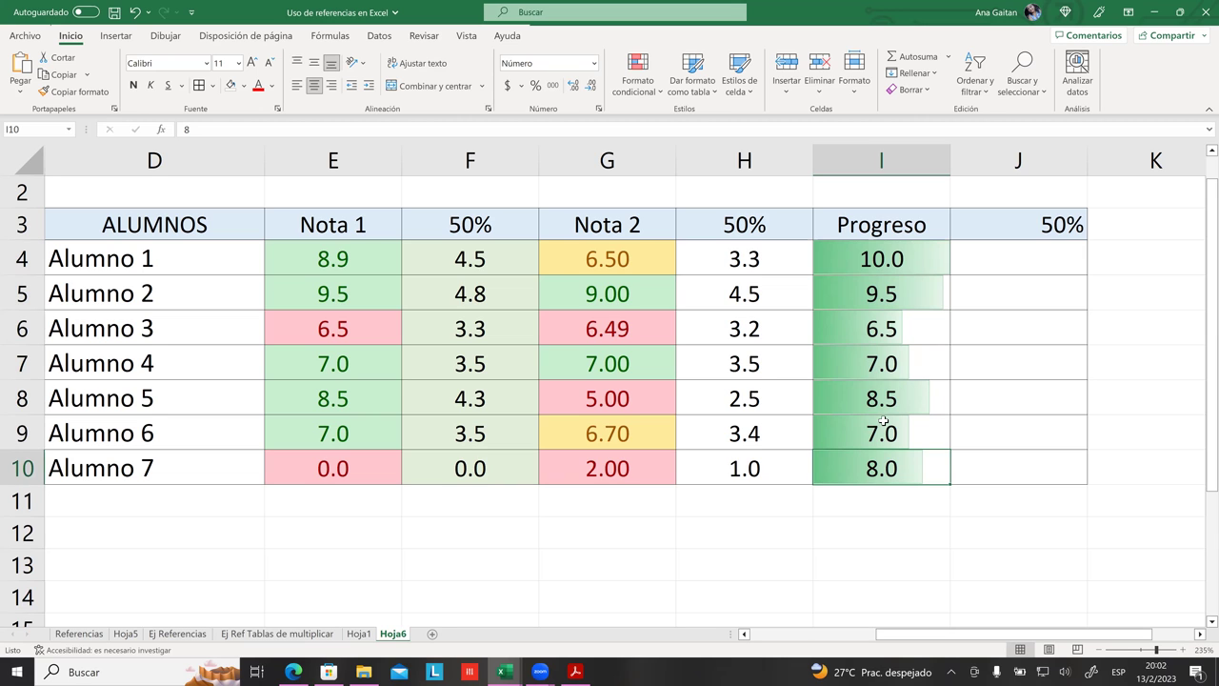
pyautogui.click(882, 363)
pyautogui.moveTo(881, 259); pyautogui.dragTo(881, 467)
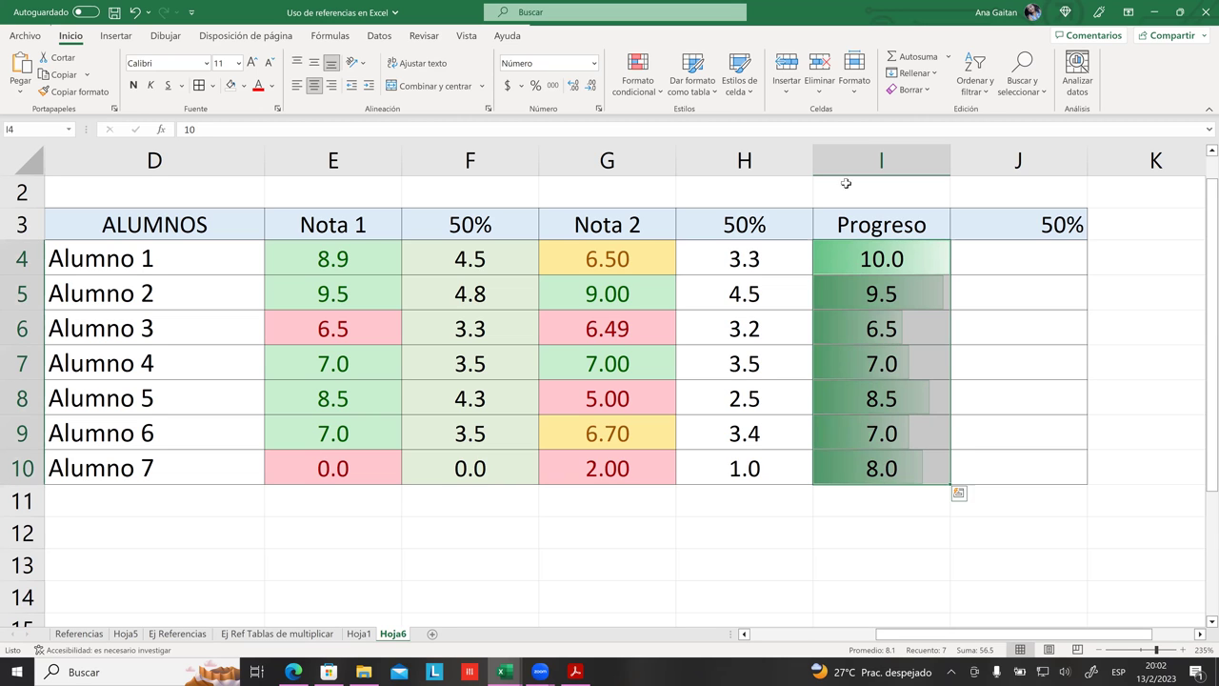
# - Clear the conditional formatting rules from the selected Progreso cells I4:I10 only
pyautogui.click(638, 76)
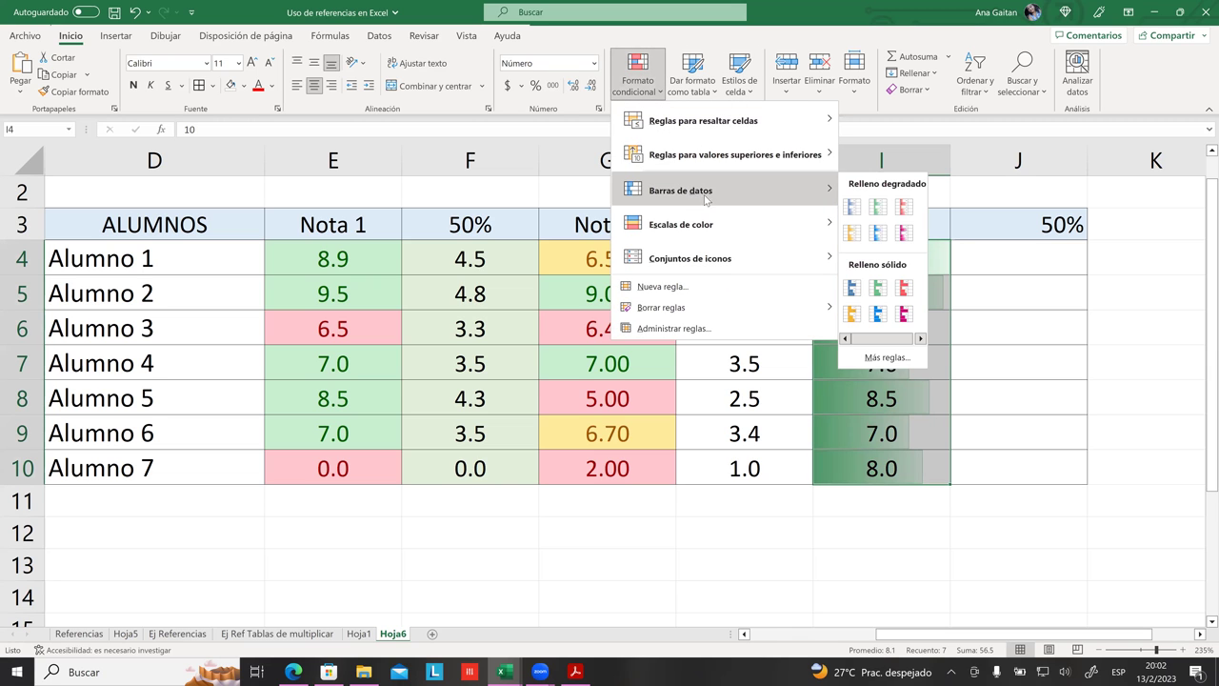
pyautogui.moveTo(769, 223)
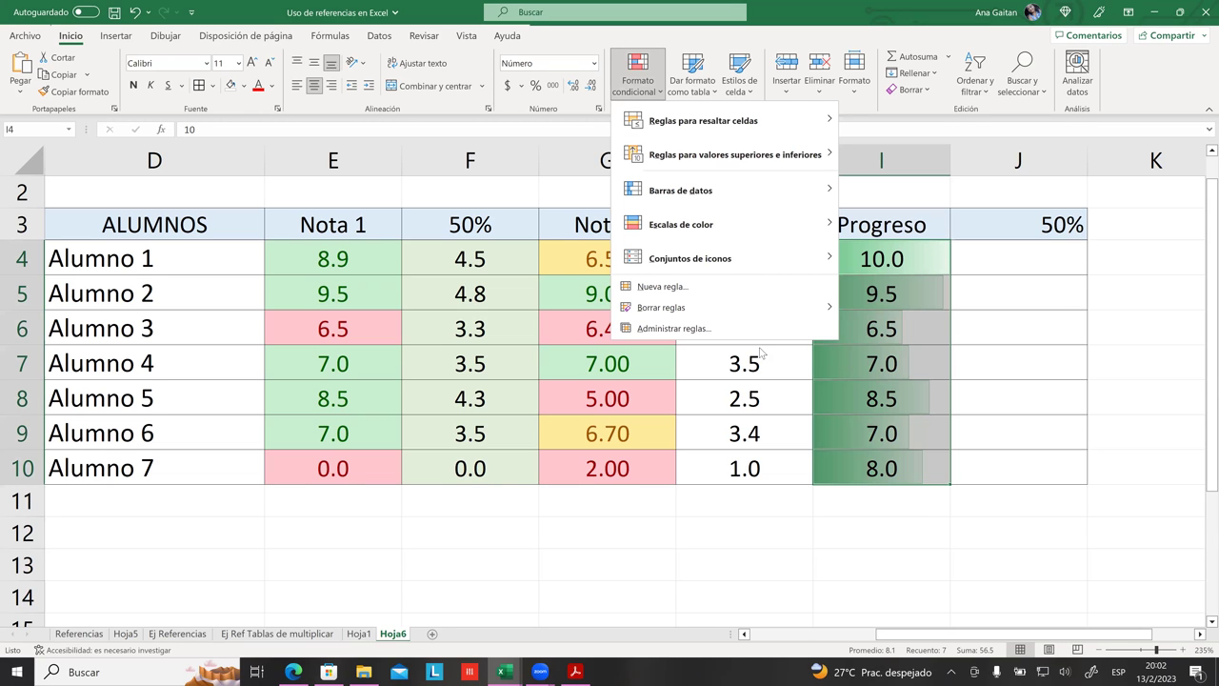
pyautogui.press('Escape')
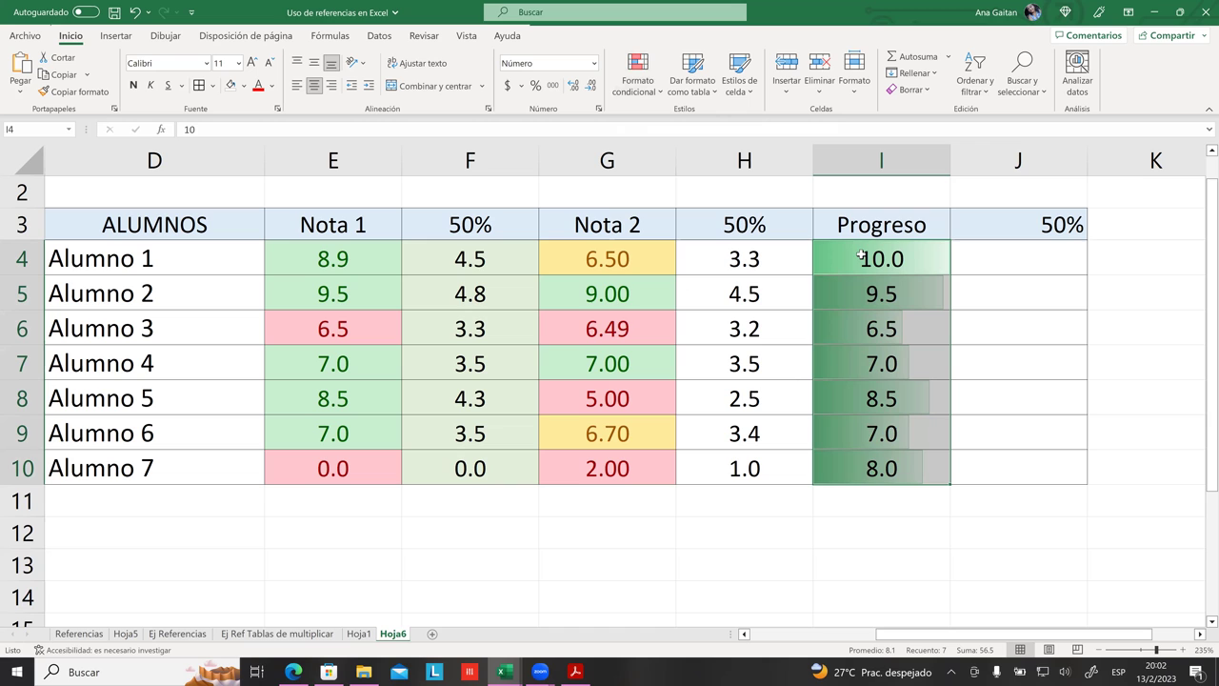
pyautogui.click(644, 87)
pyautogui.moveTo(705, 307)
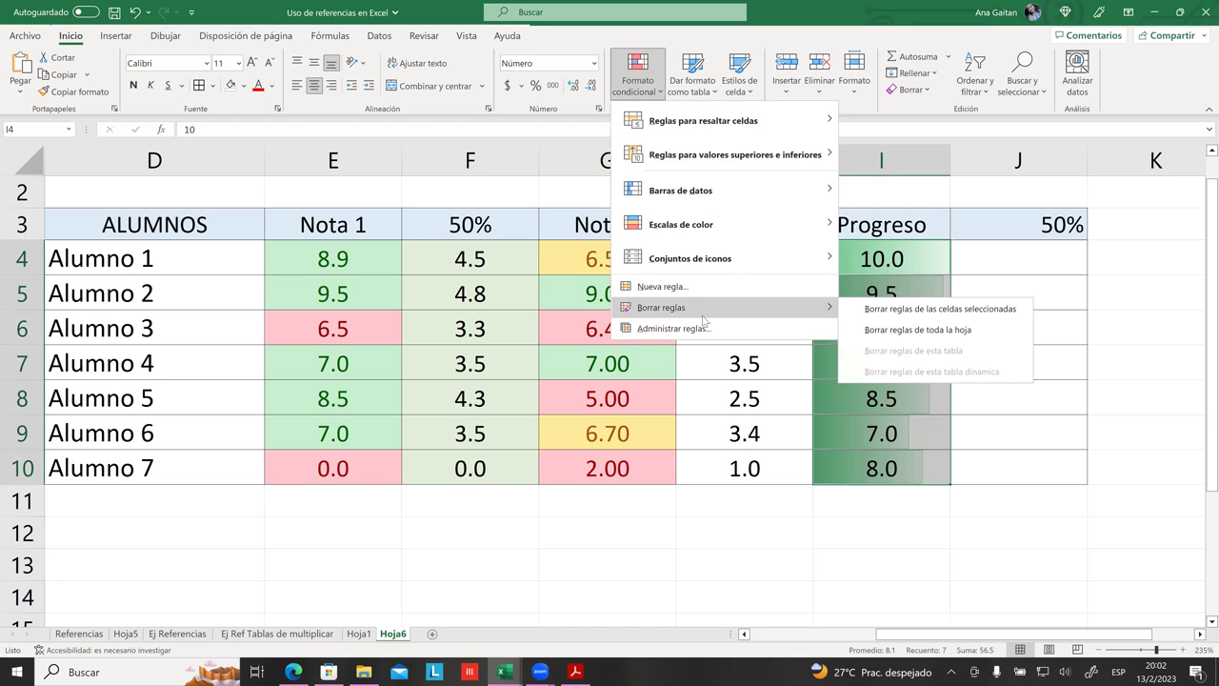
pyautogui.click(930, 310)
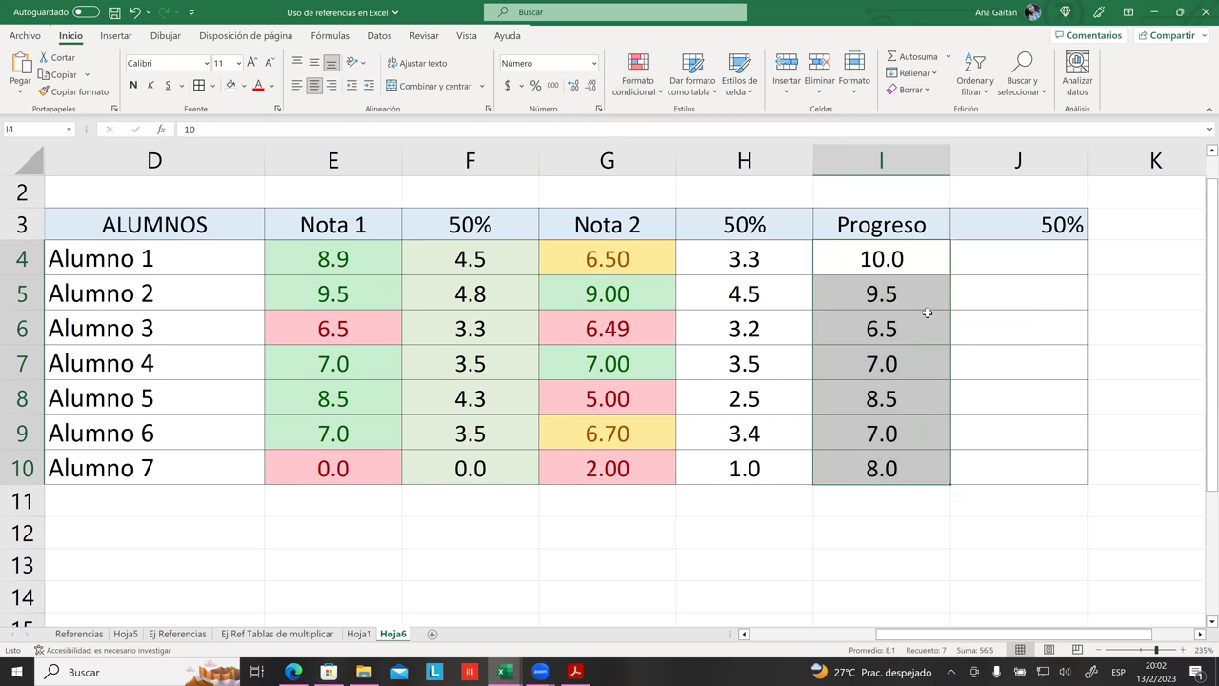
pyautogui.click(638, 81)
# - Apply the green-white colour scale to the Progreso values
pyautogui.moveTo(715, 221)
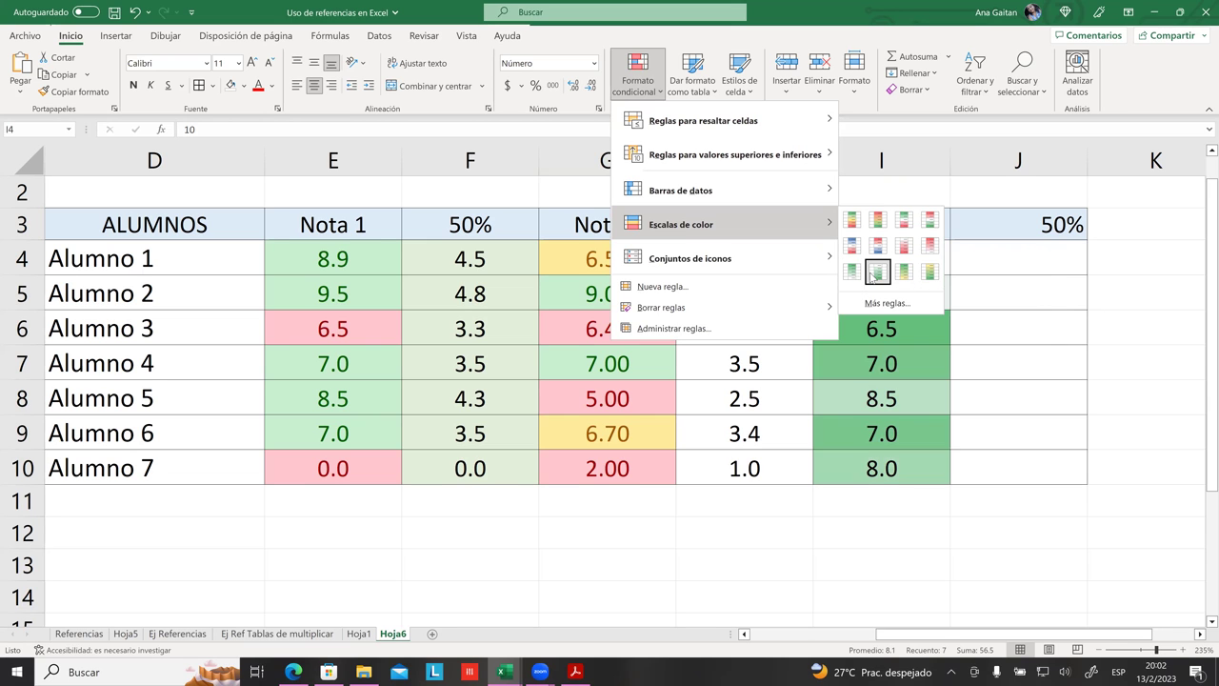
pyautogui.click(875, 273)
pyautogui.click(925, 354)
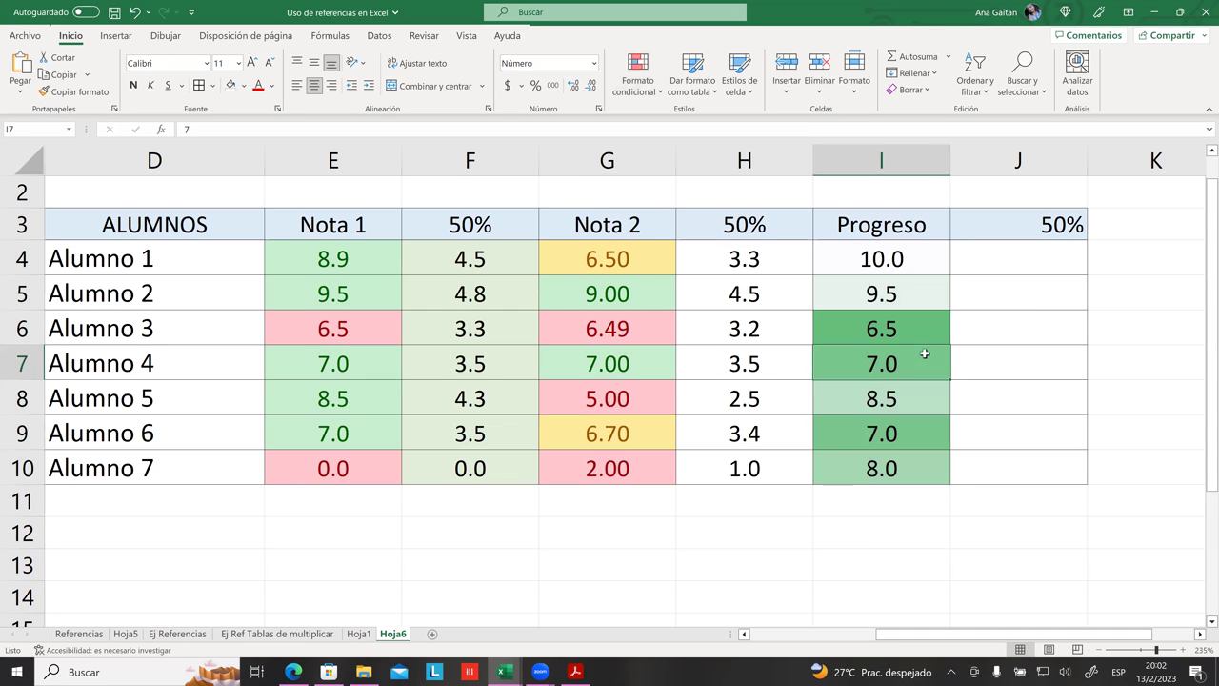
pyautogui.moveTo(891, 262); pyautogui.dragTo(881, 450)
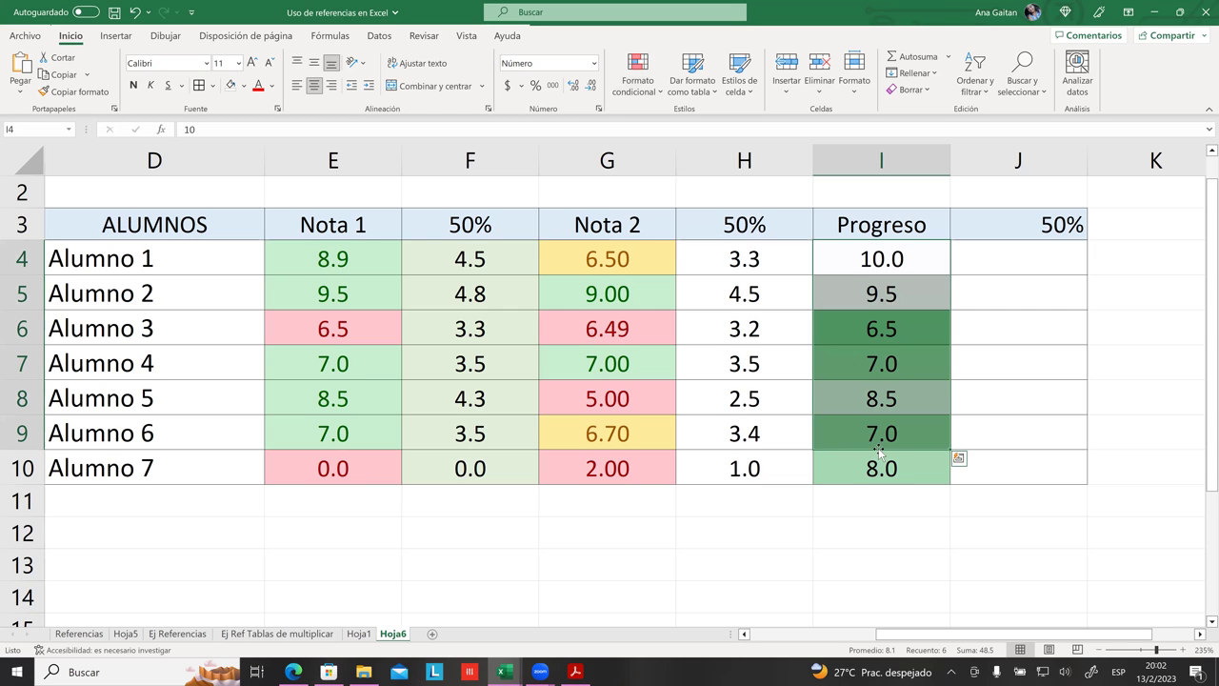
# - Compare the Progreso shading cell by cell: darkest at 6.5 and 7.0, palest at 10.0
pyautogui.click(883, 434)
pyautogui.click(876, 375)
pyautogui.click(876, 330)
pyautogui.click(884, 363)
pyautogui.click(882, 433)
pyautogui.click(881, 467)
pyautogui.click(880, 398)
pyautogui.click(881, 328)
pyautogui.click(881, 286)
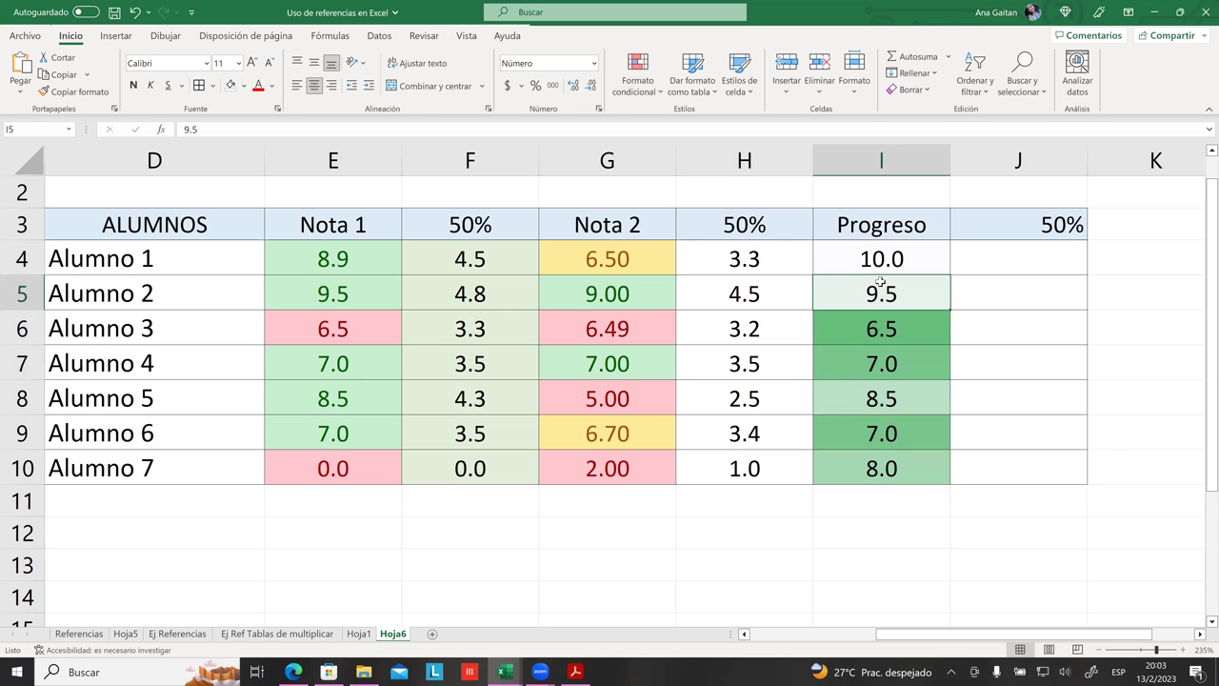
pyautogui.doubleClick(881, 259)
pyautogui.press('Return')
pyautogui.press('Return')
pyautogui.press('Return')
pyautogui.click(882, 434)
pyautogui.click(884, 467)
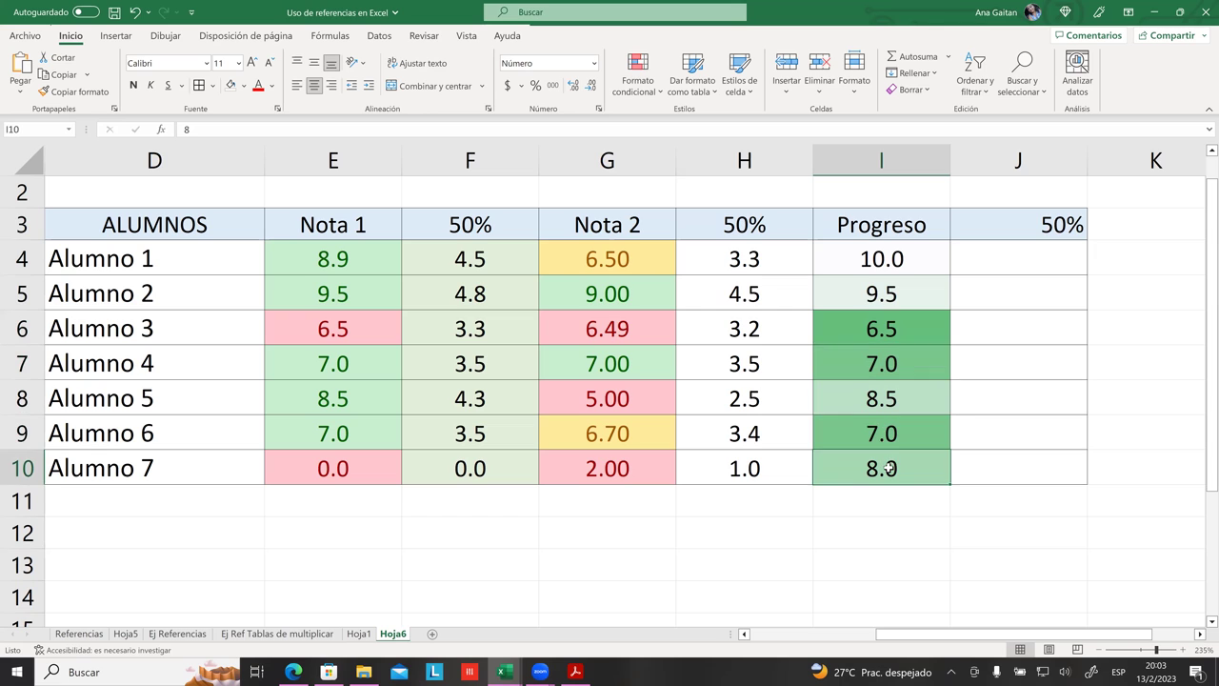
pyautogui.click(878, 264)
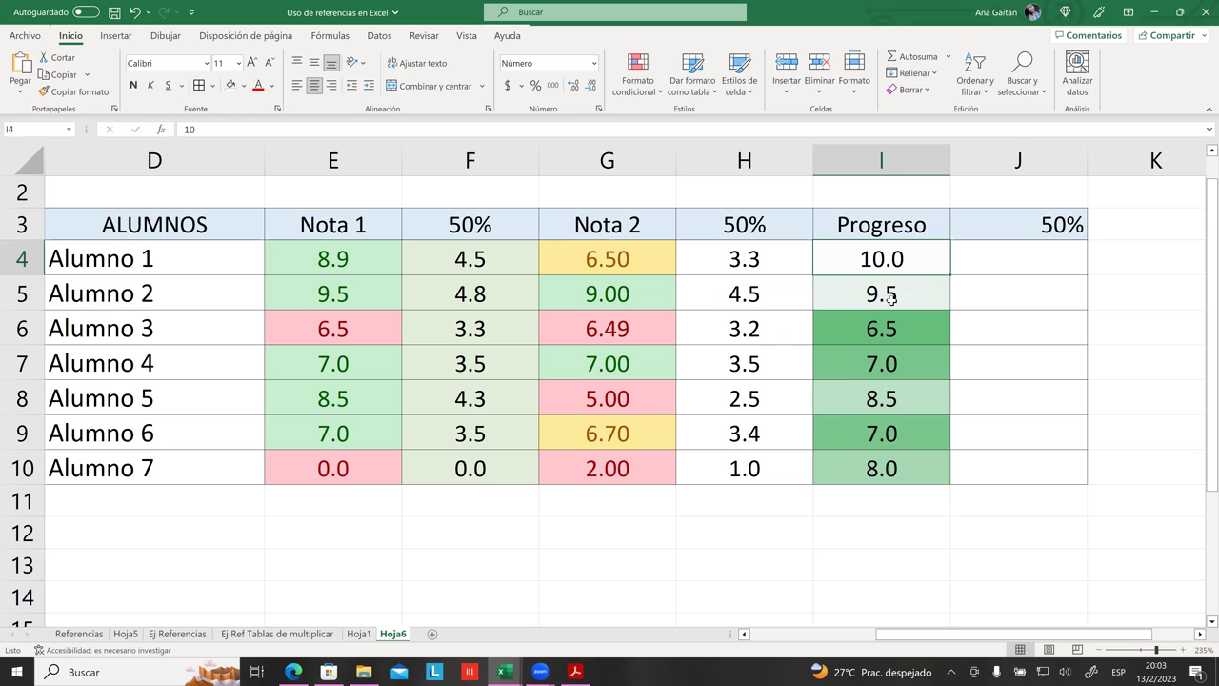
pyautogui.click(891, 299)
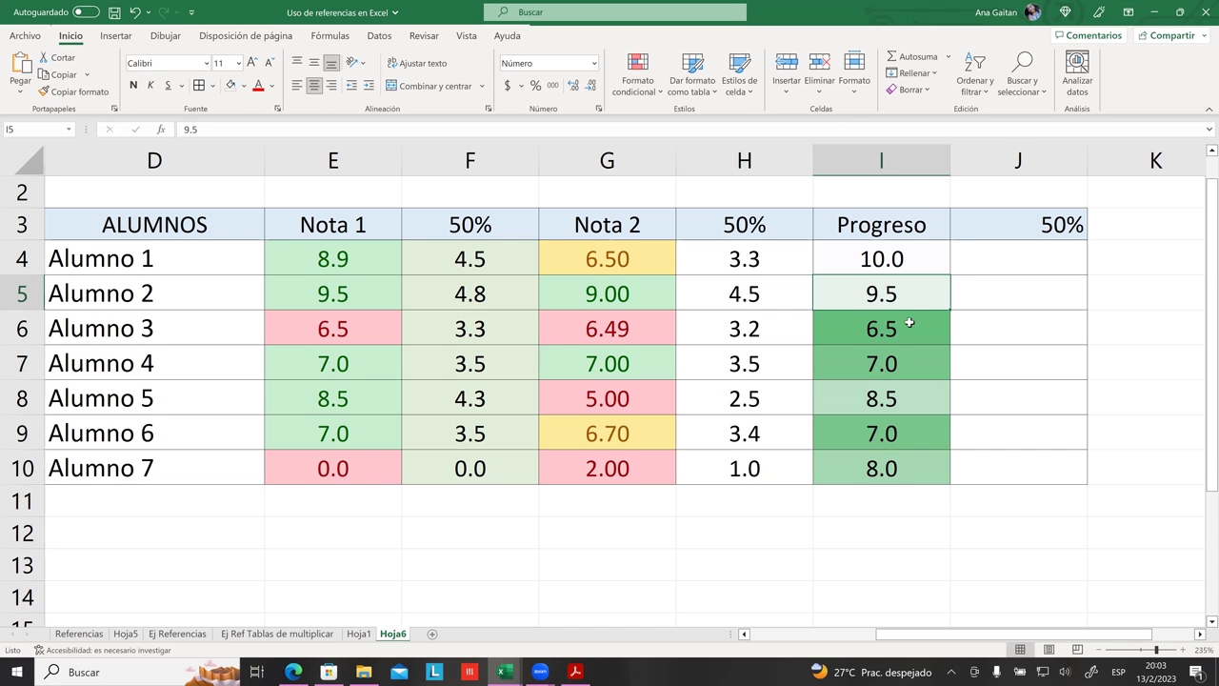
pyautogui.click(905, 324)
pyautogui.keyDown('ctrl'); pyautogui.scroll(2, 903, 351); pyautogui.keyUp('ctrl')
pyautogui.keyDown('ctrl'); pyautogui.scroll(2, 903, 351); pyautogui.keyUp('ctrl')
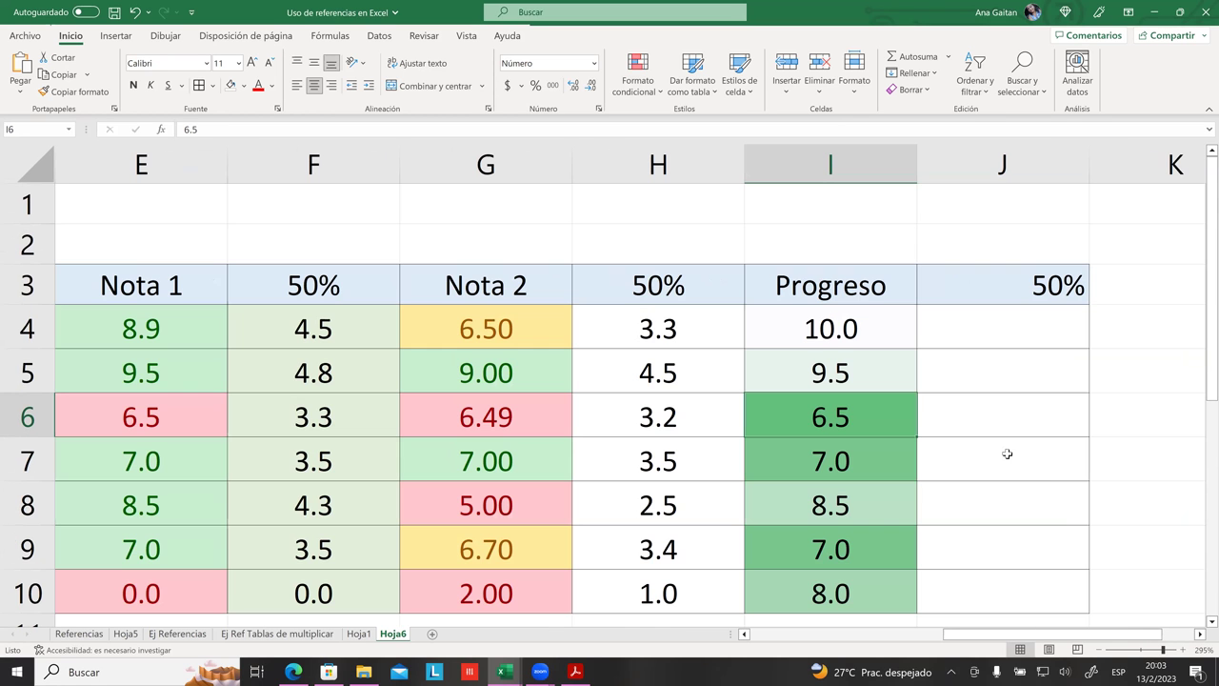
pyautogui.click(1206, 620)
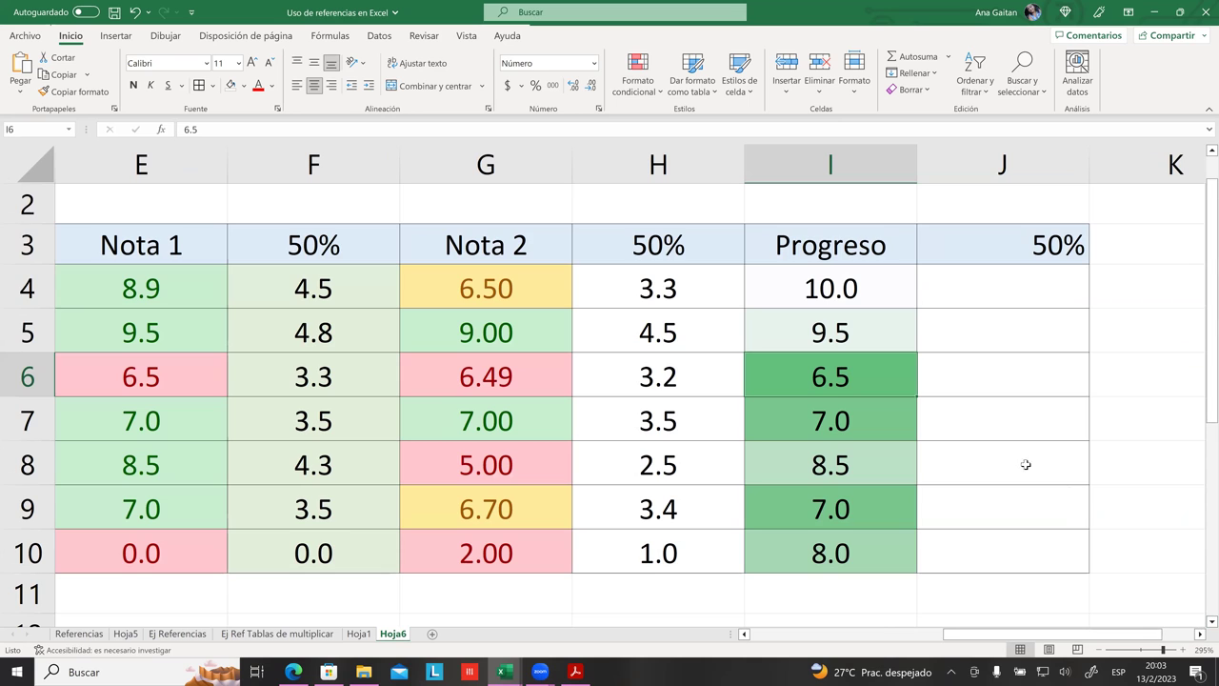
pyautogui.scroll(-1, 936, 430)
pyautogui.moveTo(819, 283); pyautogui.dragTo(905, 436)
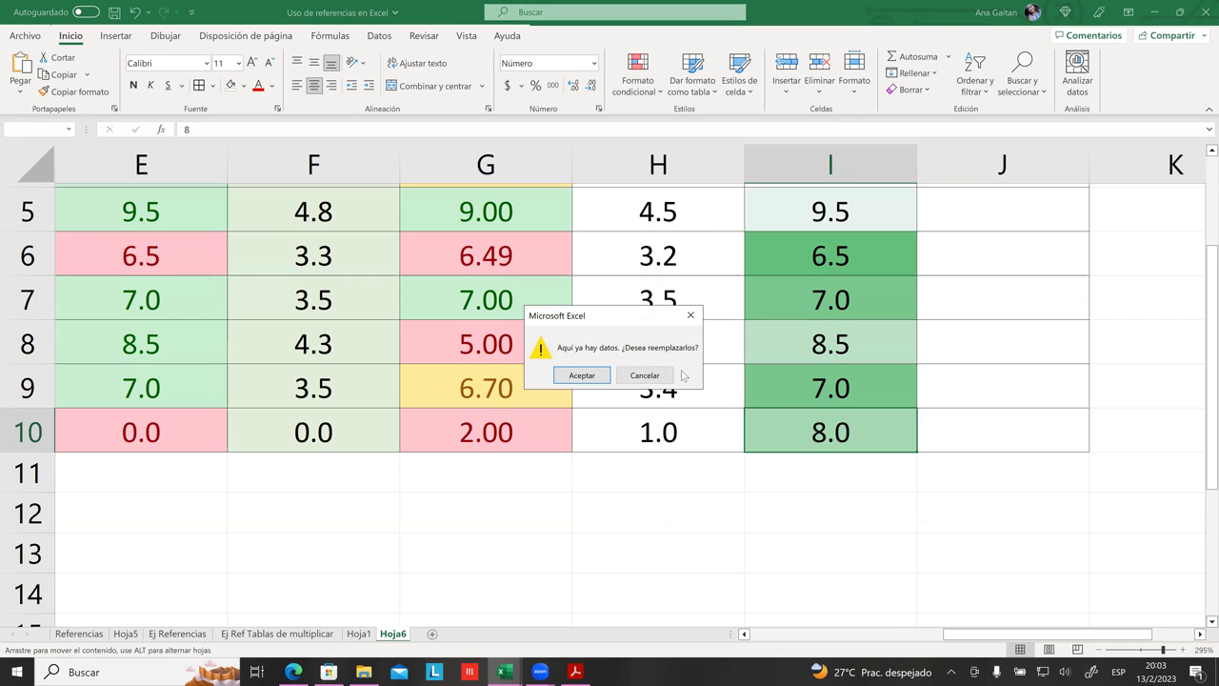
pyautogui.click(648, 376)
pyautogui.scroll(1, 1082, 444)
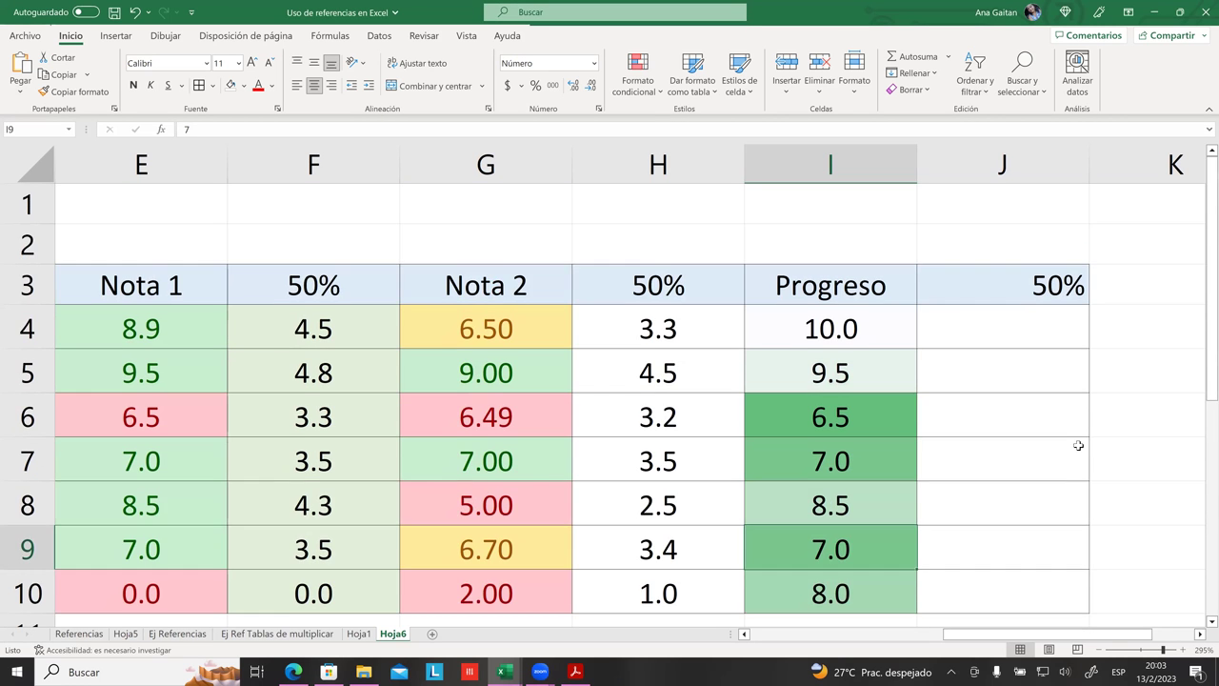
pyautogui.scroll(-2, 1077, 444)
pyautogui.click(1078, 441)
pyautogui.scroll(1, 1076, 443)
pyautogui.scroll(1, 1075, 444)
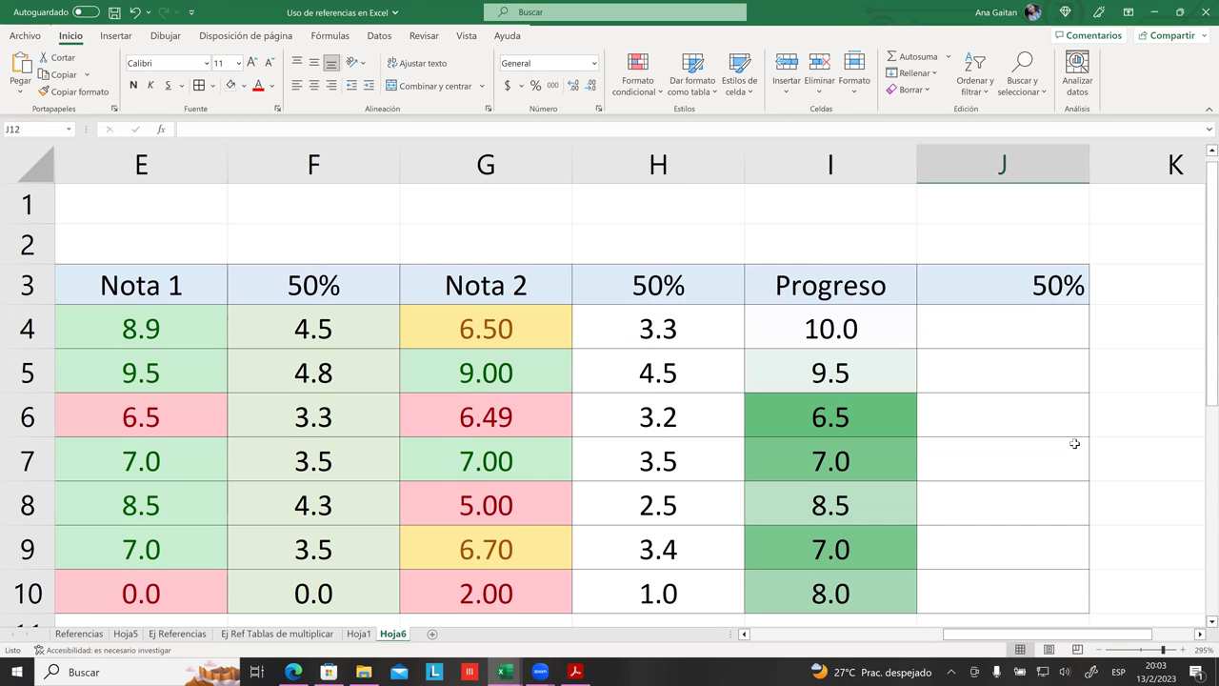
pyautogui.scroll(-1, 1058, 433)
pyautogui.keyDown('ctrl'); pyautogui.scroll(-1, 1071, 553); pyautogui.keyUp('ctrl')
pyautogui.scroll(1, 1070, 581)
pyautogui.click(900, 442)
pyautogui.moveTo(805, 246); pyautogui.dragTo(814, 481)
# - Replace the Progreso colour scale with blue gradient data bars
pyautogui.click(636, 88)
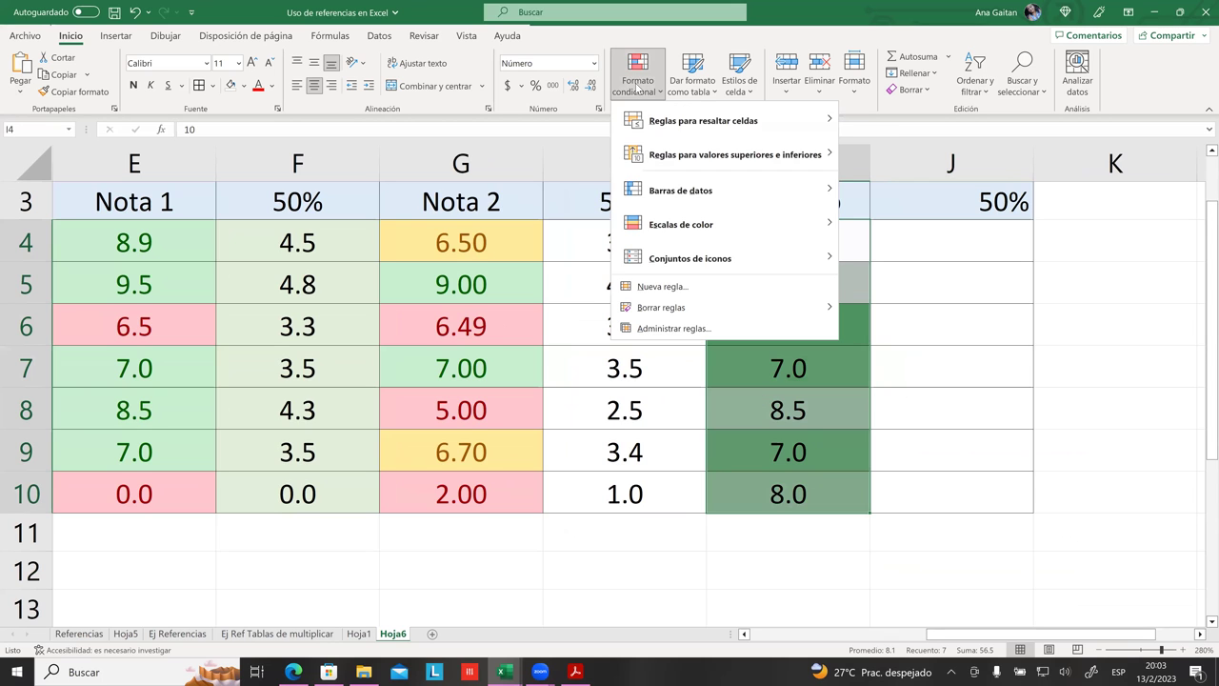
pyautogui.moveTo(696, 310)
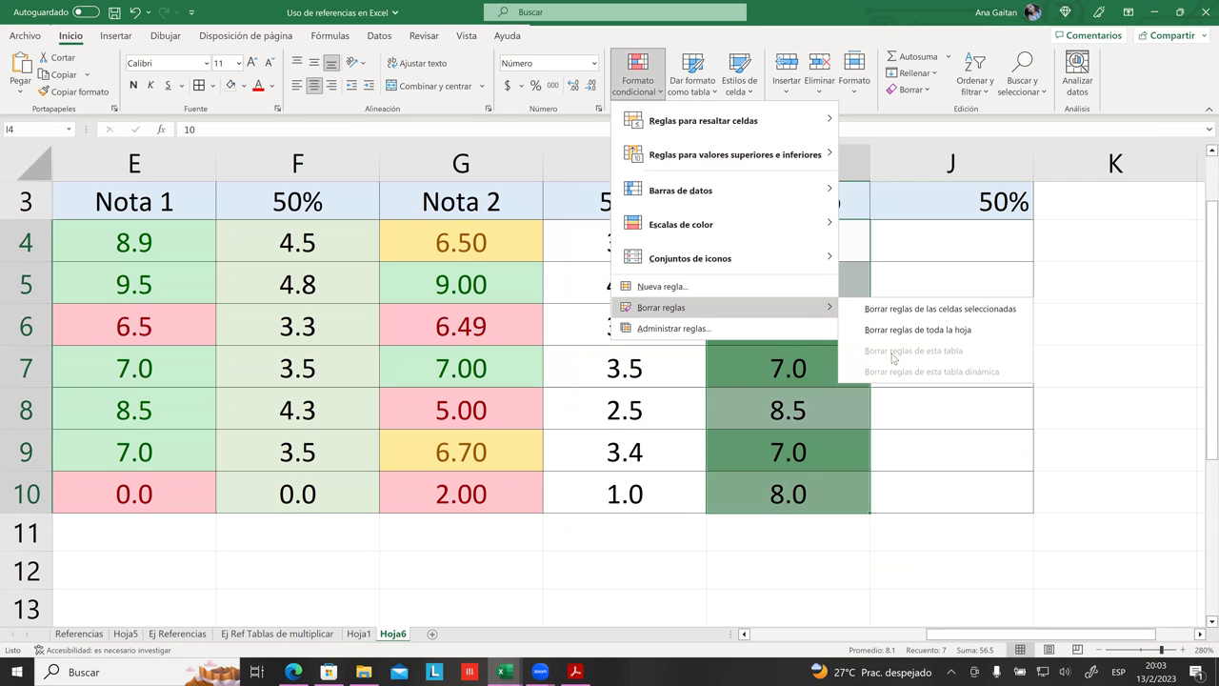
pyautogui.click(920, 309)
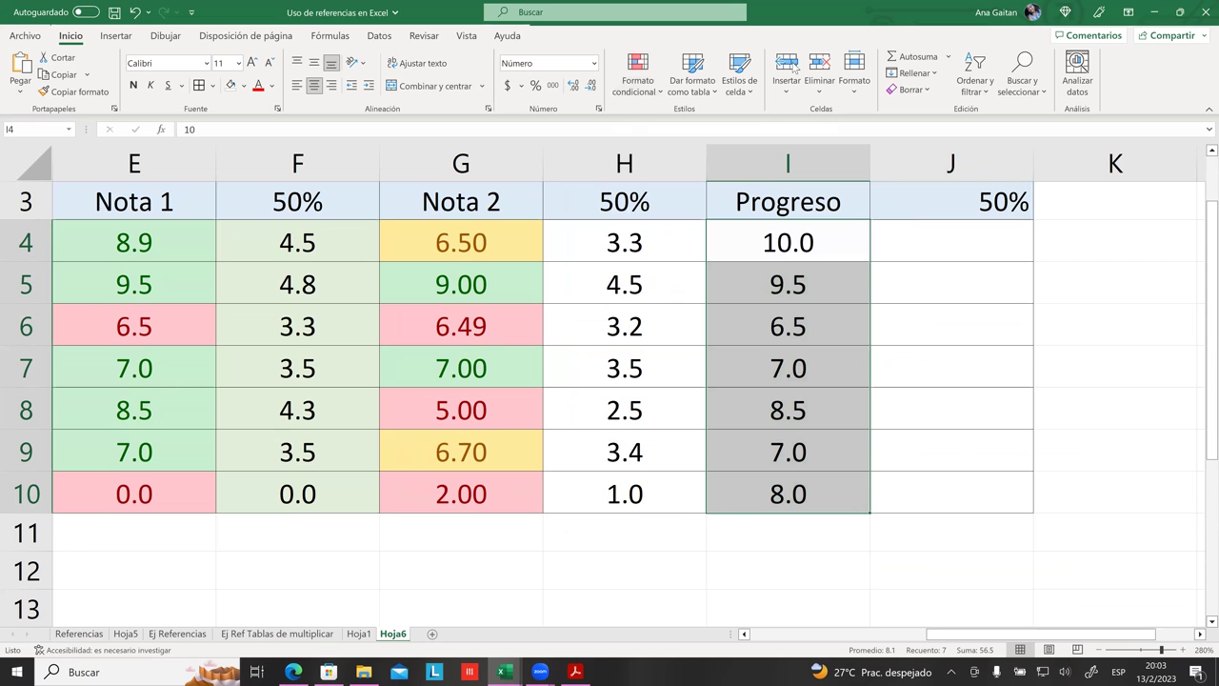
pyautogui.click(638, 71)
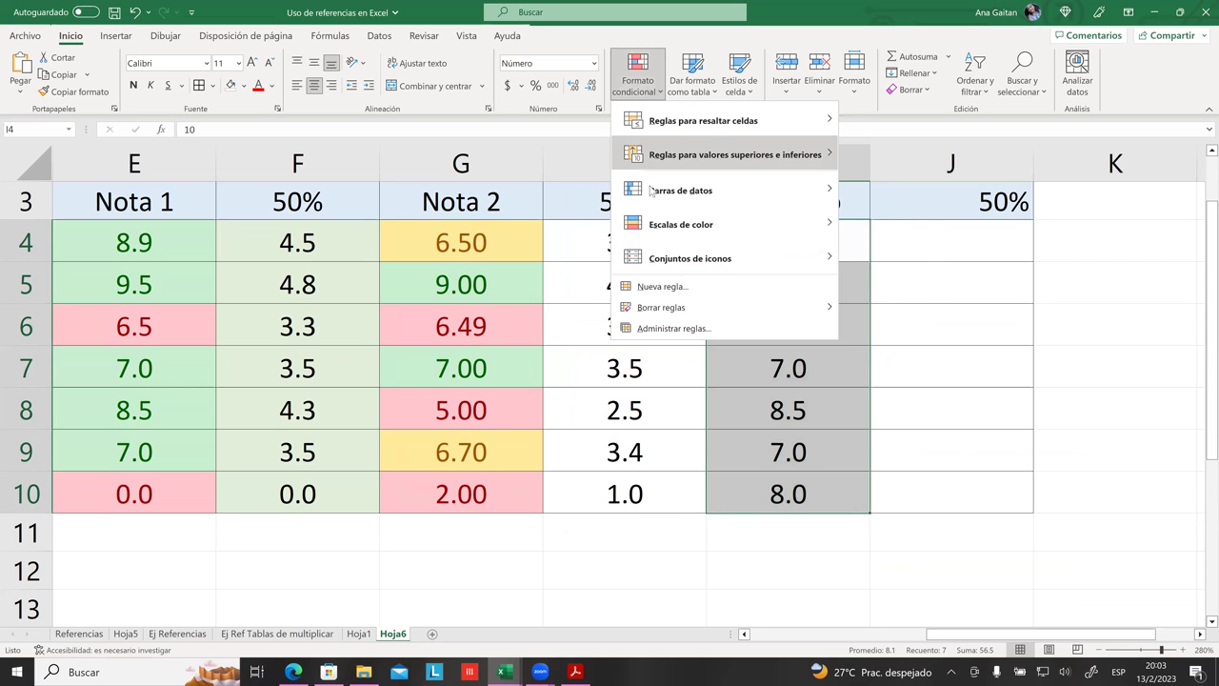
pyautogui.moveTo(663, 195)
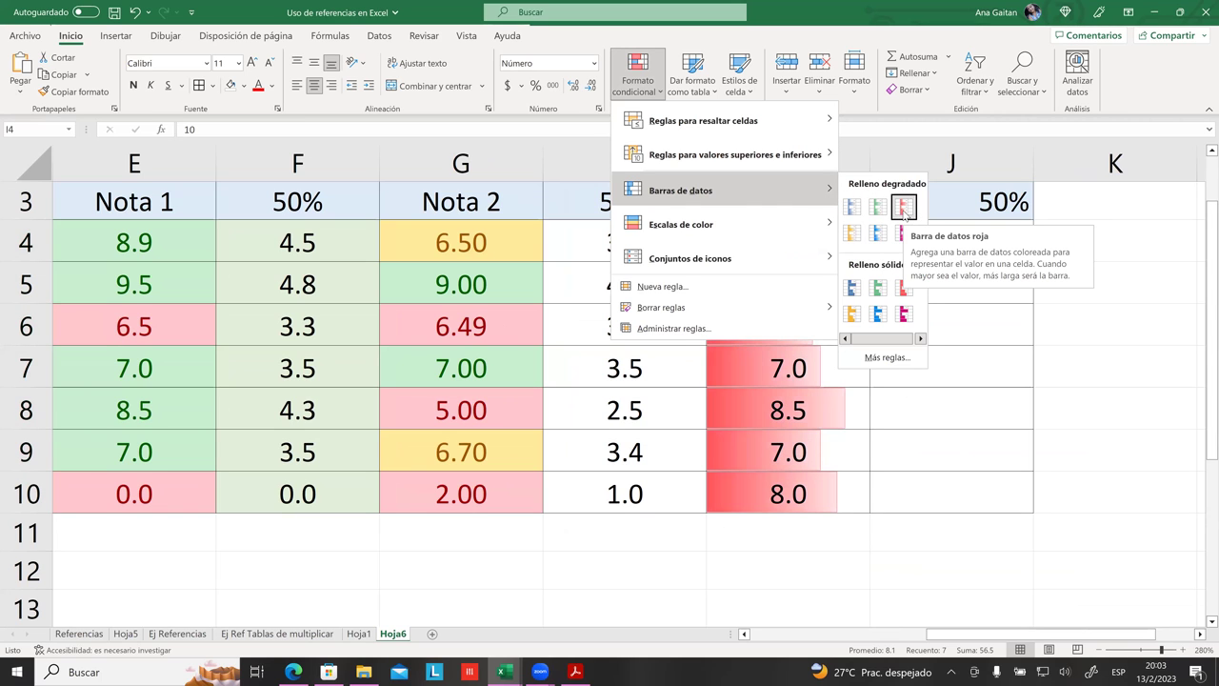
pyautogui.click(853, 206)
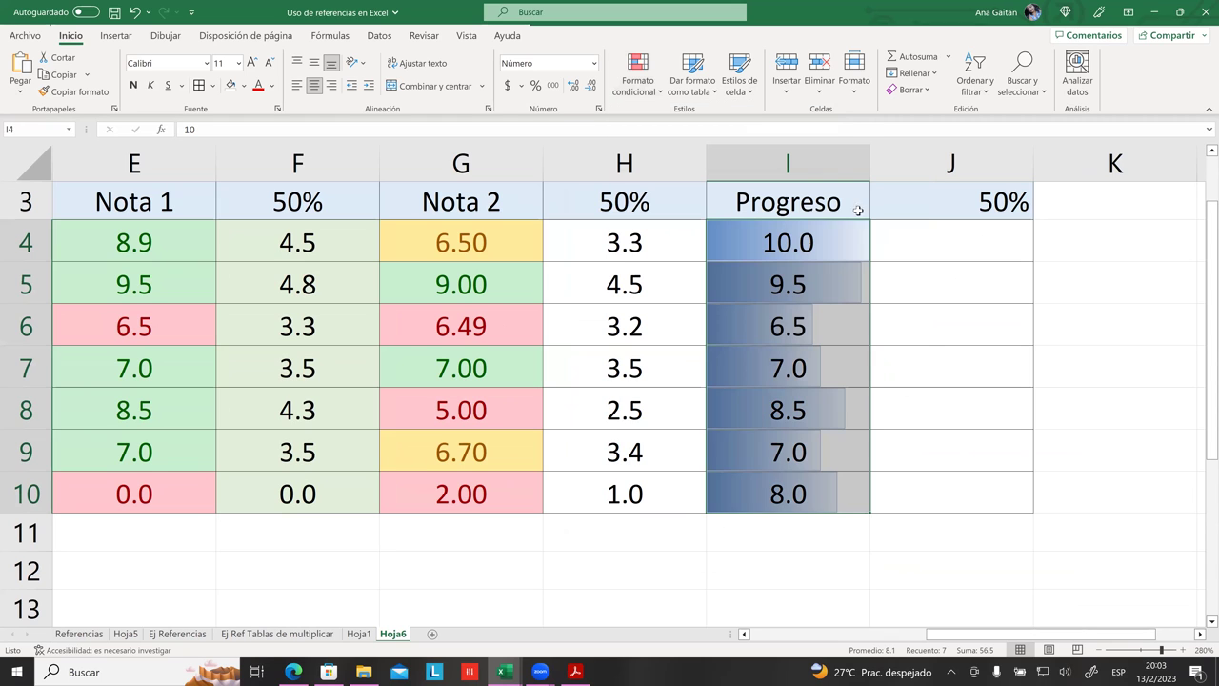
# - Enter 5 in I10 and 8 in I7 of the Progreso column
pyautogui.click(851, 322)
pyautogui.press('Down')
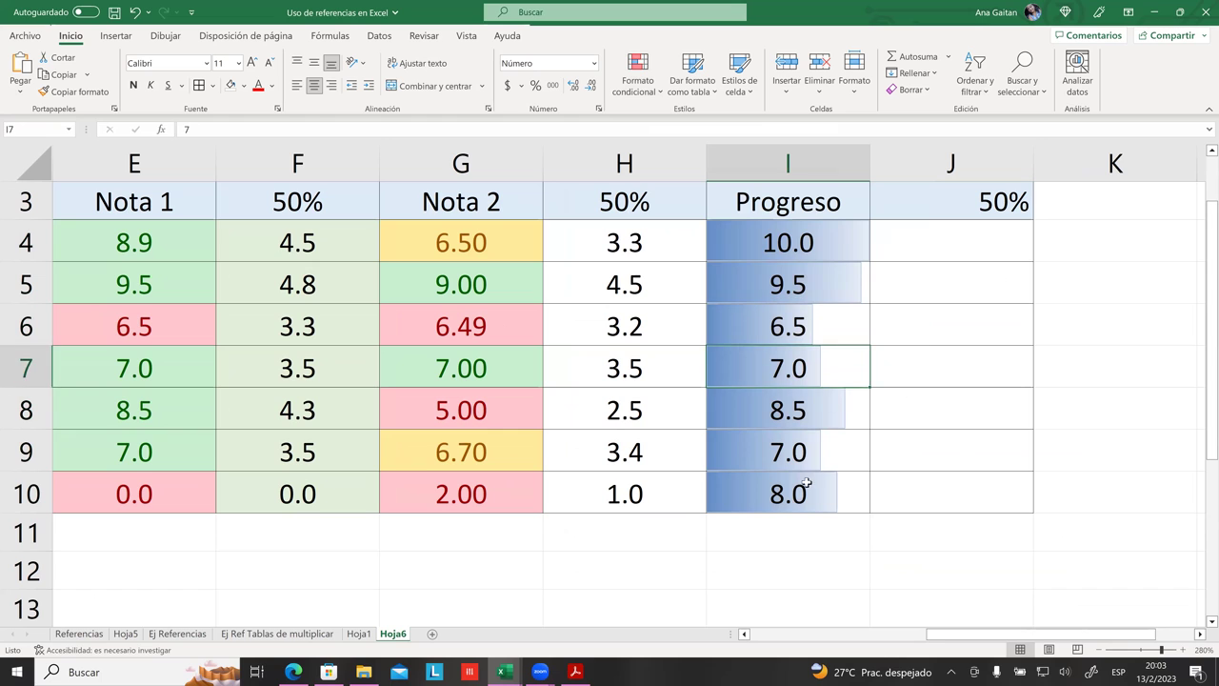
pyautogui.click(807, 481)
pyautogui.write('8')
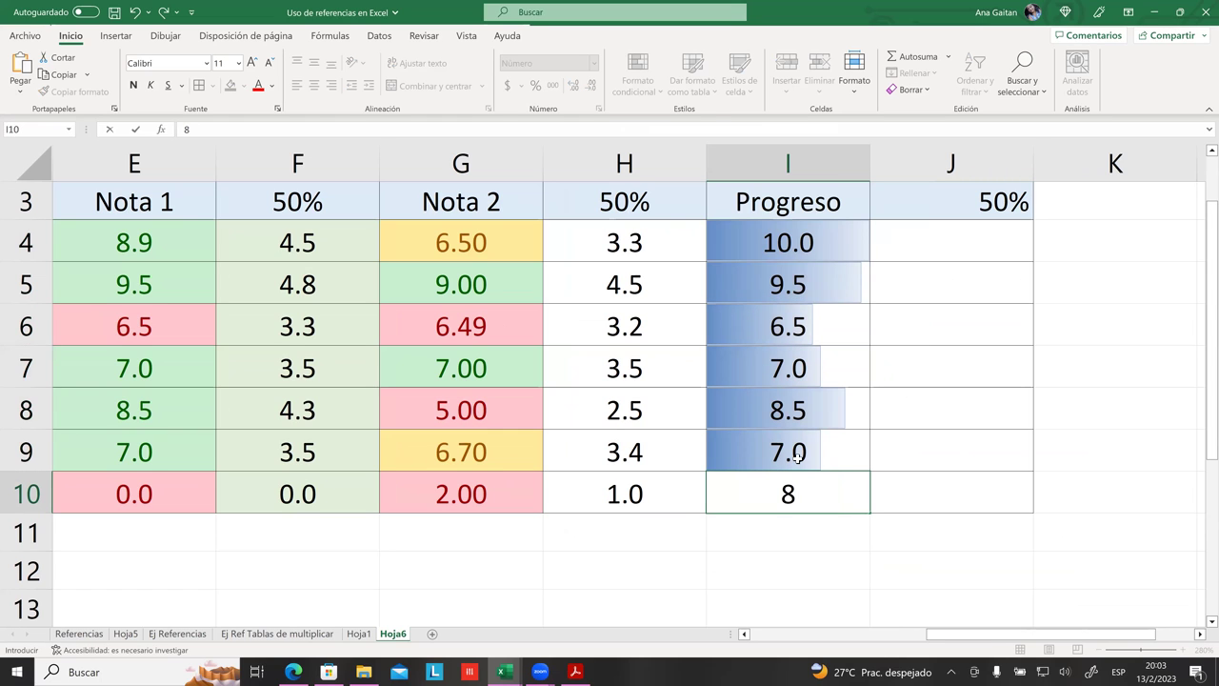
pyautogui.press('BackSpace')
pyautogui.write('5')
pyautogui.click(803, 351)
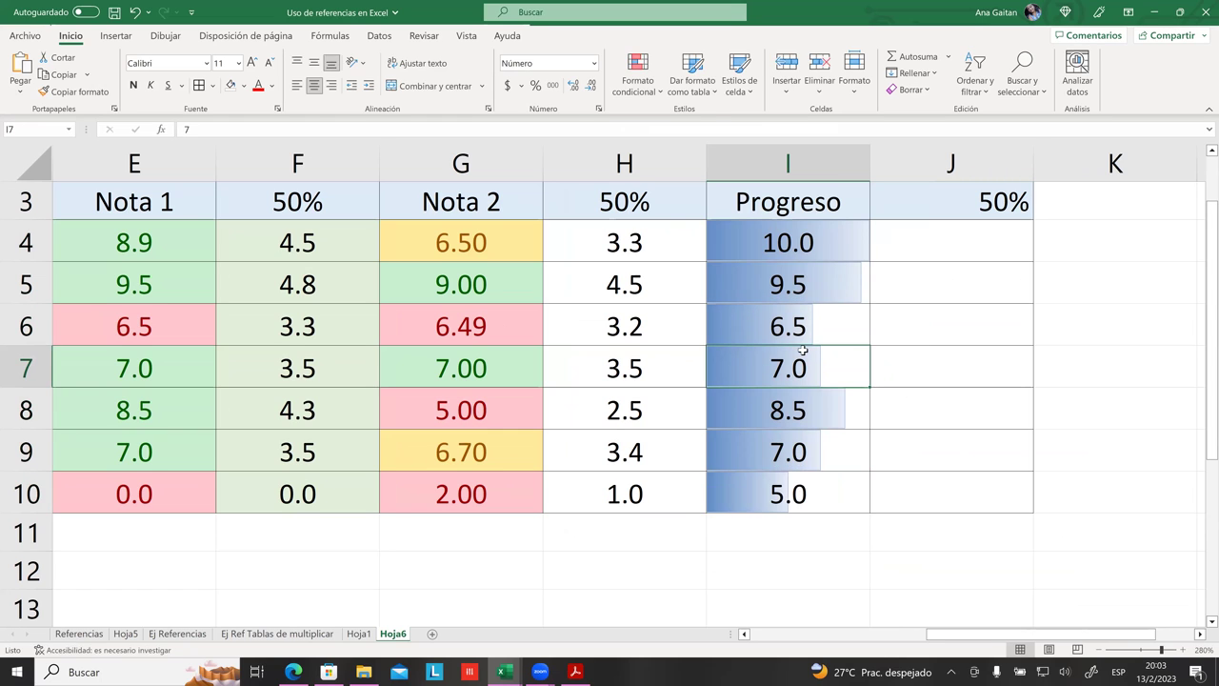
pyautogui.write('8')
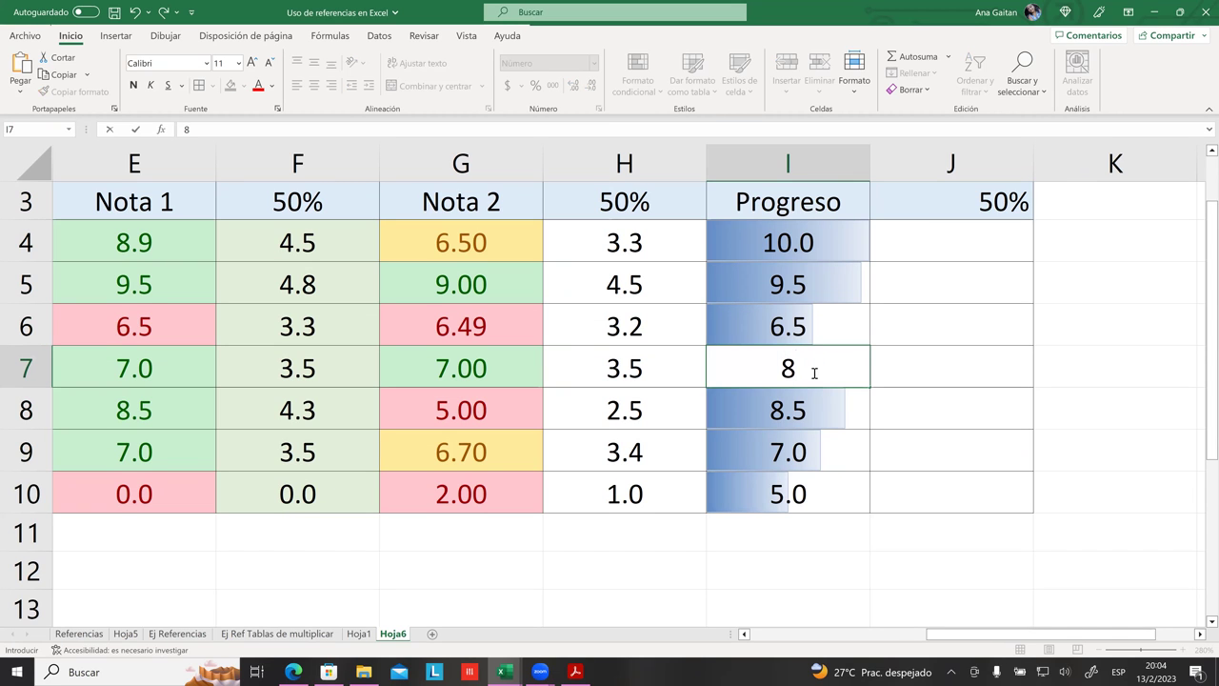
pyautogui.click(906, 381)
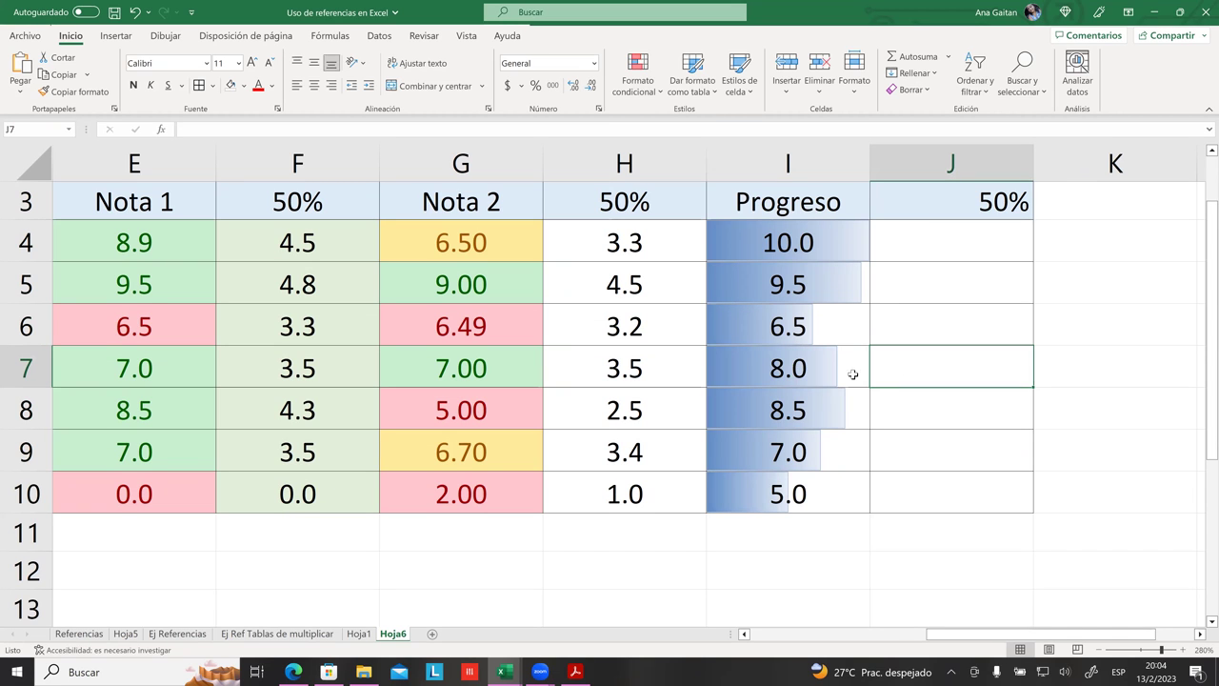
# - Change I6 to 9 and raise I10 to 10
pyautogui.click(789, 372)
pyautogui.click(796, 327)
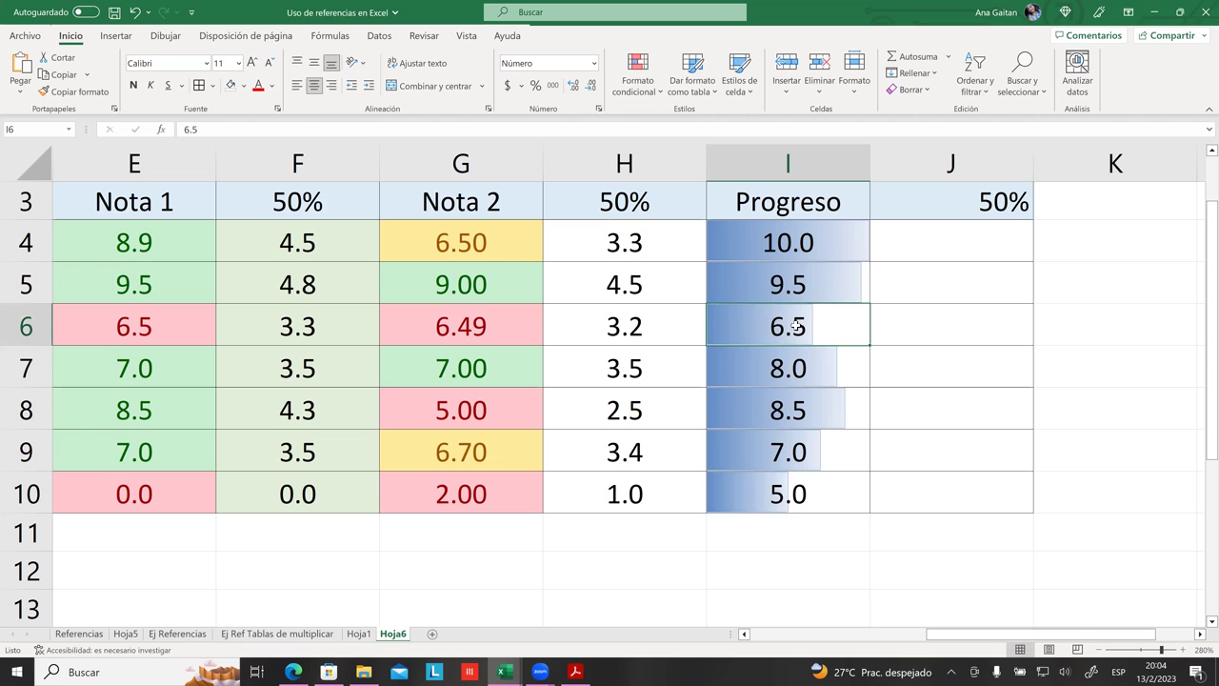
pyautogui.press('BackSpace')
pyautogui.write('9')
pyautogui.click(880, 376)
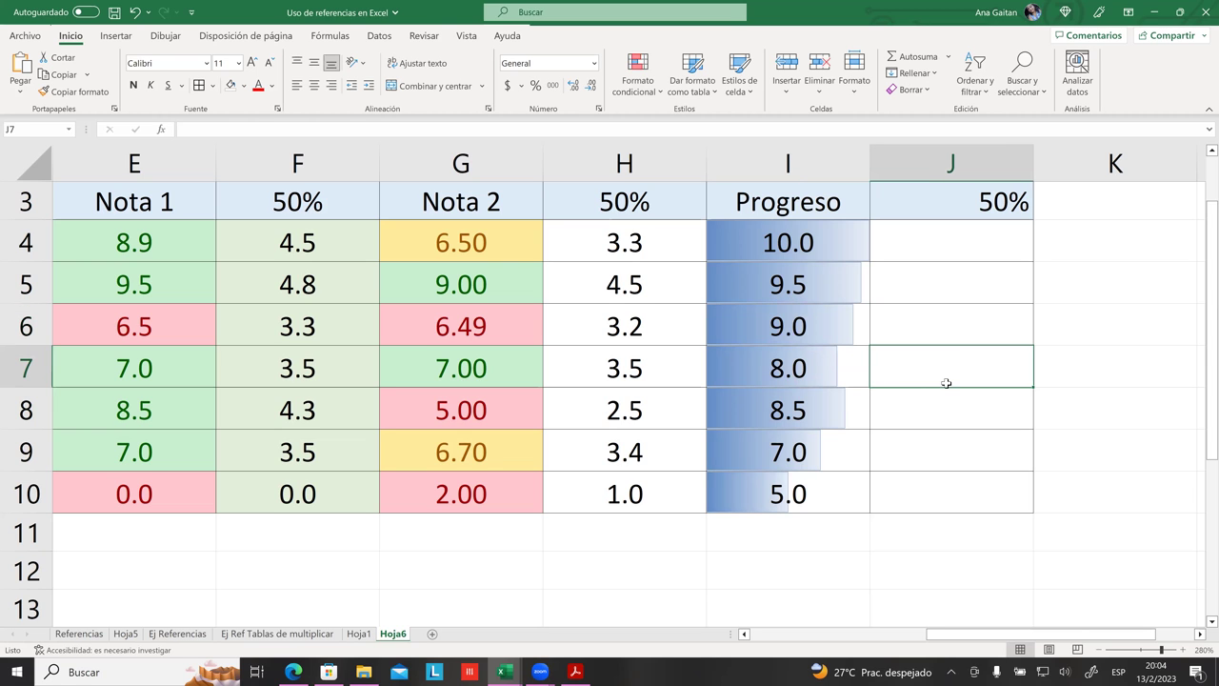
pyautogui.click(928, 438)
pyautogui.click(844, 279)
pyautogui.click(820, 371)
pyautogui.click(808, 492)
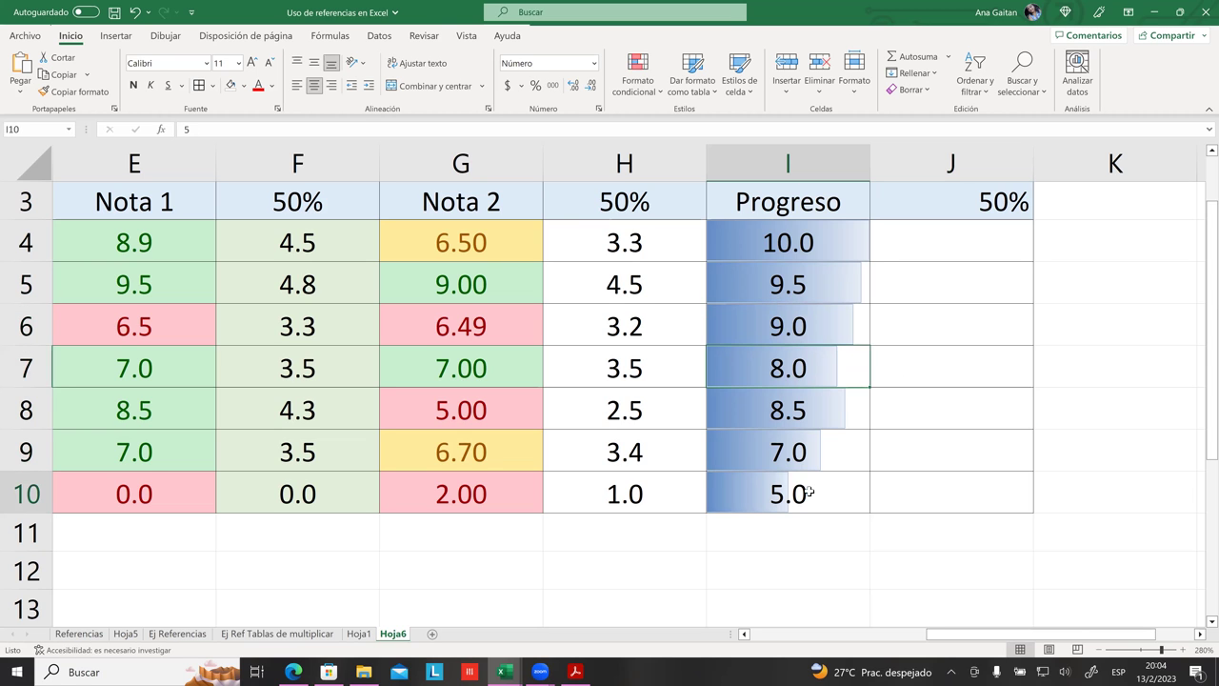
pyautogui.write('10')
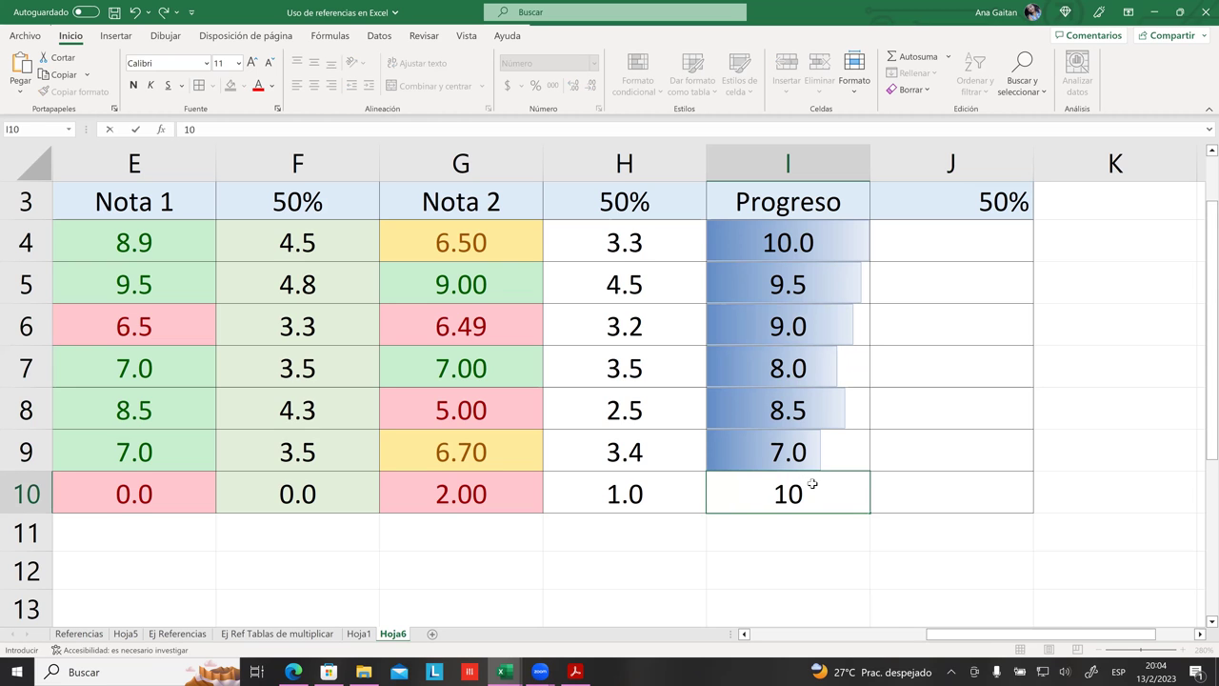
pyautogui.press('Return')
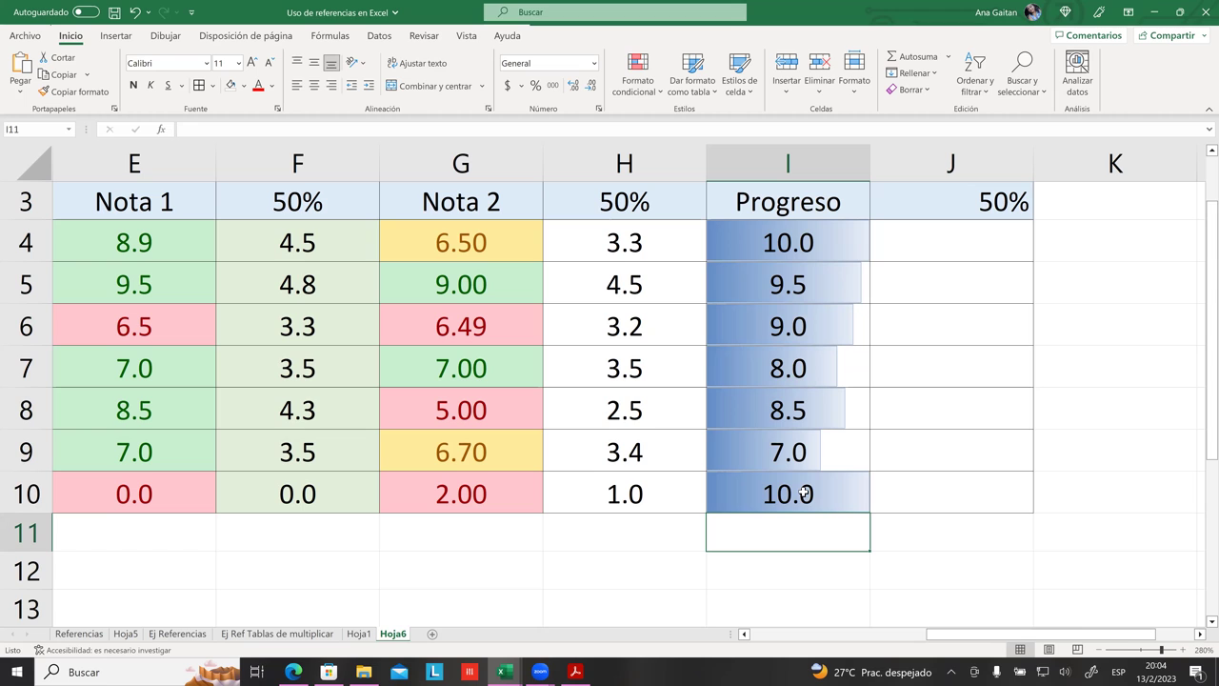
# - Check each Progreso value from I4 down to I10
pyautogui.click(772, 236)
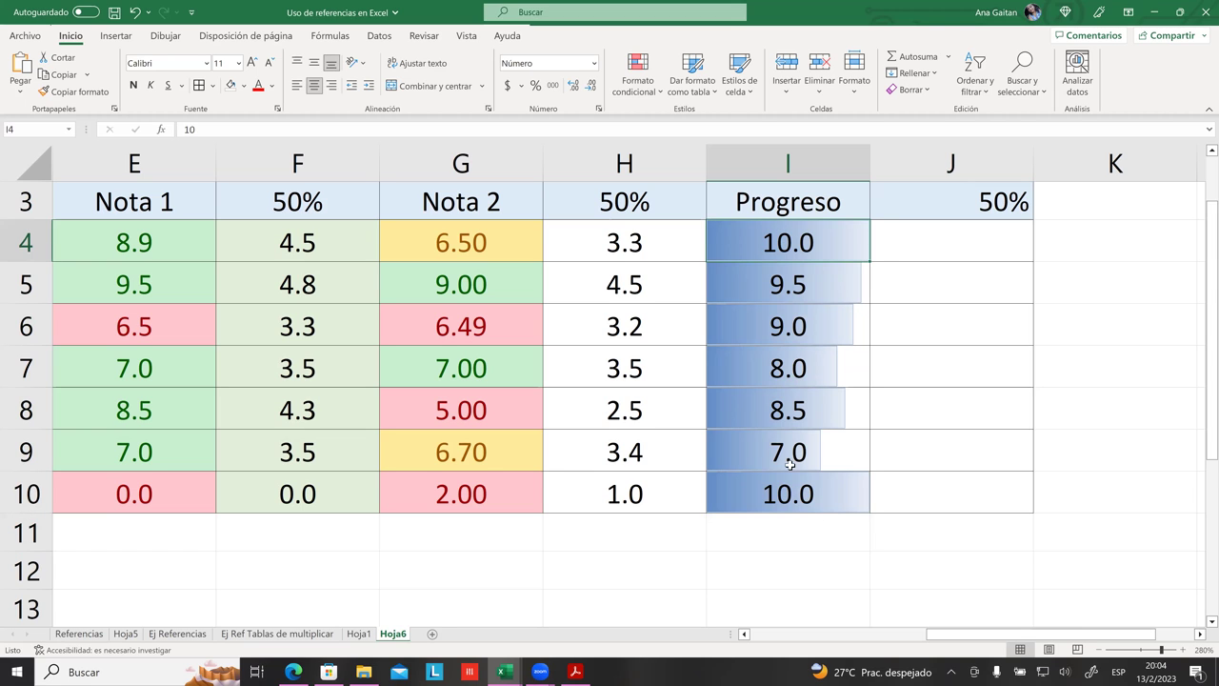
pyautogui.click(789, 464)
pyautogui.click(788, 202)
pyautogui.click(806, 479)
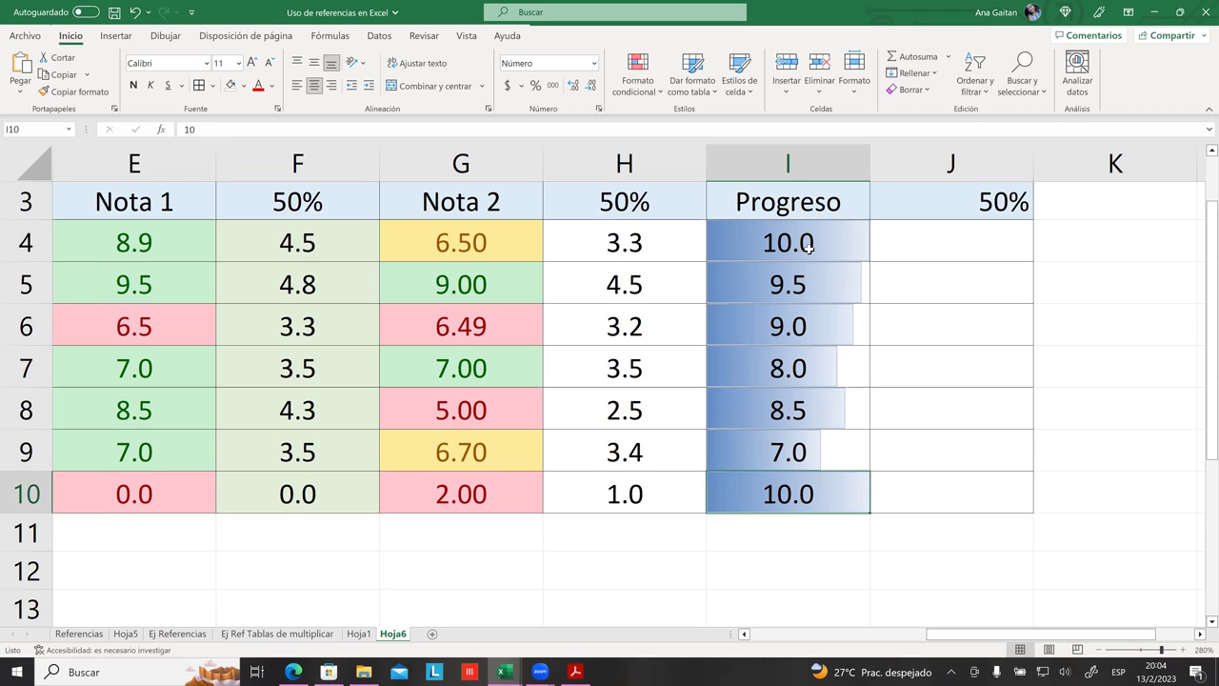
pyautogui.click(798, 288)
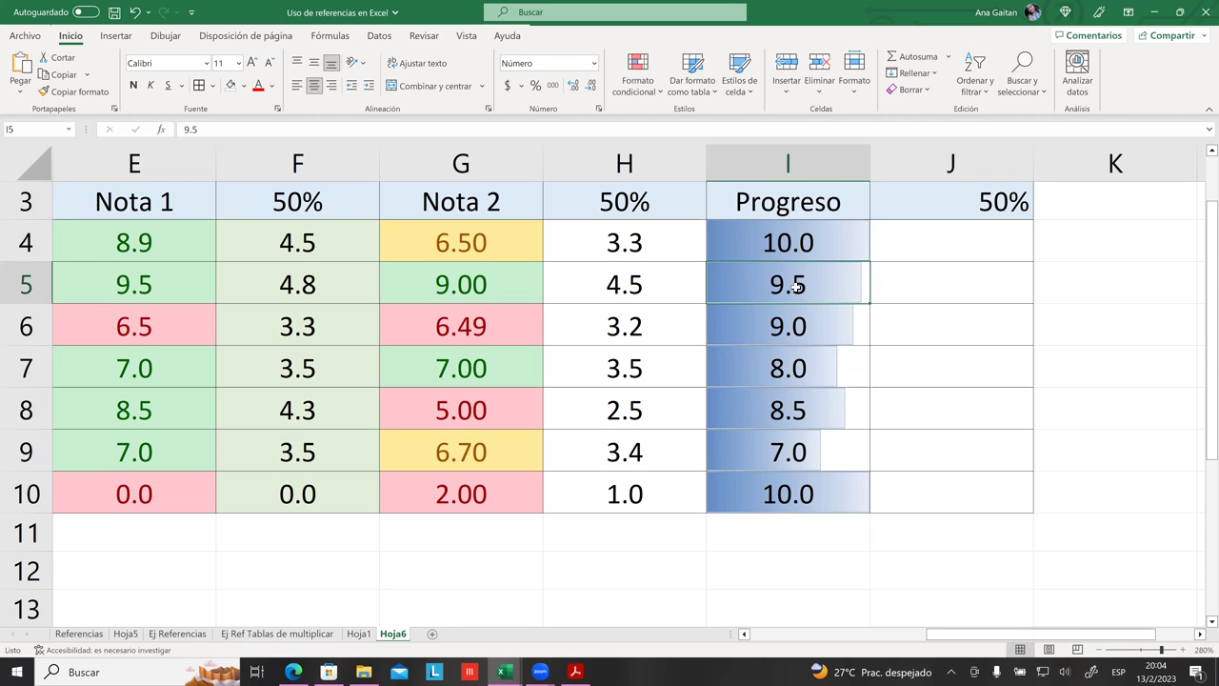
pyautogui.click(784, 335)
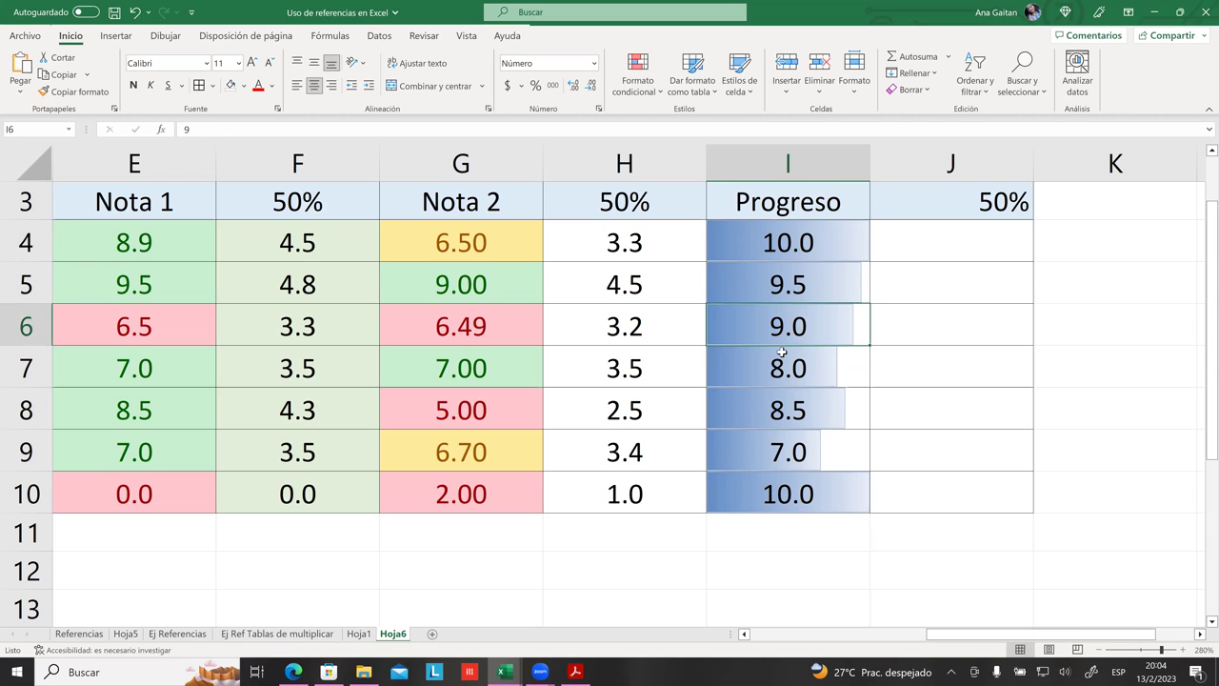
pyautogui.click(790, 379)
pyautogui.click(795, 407)
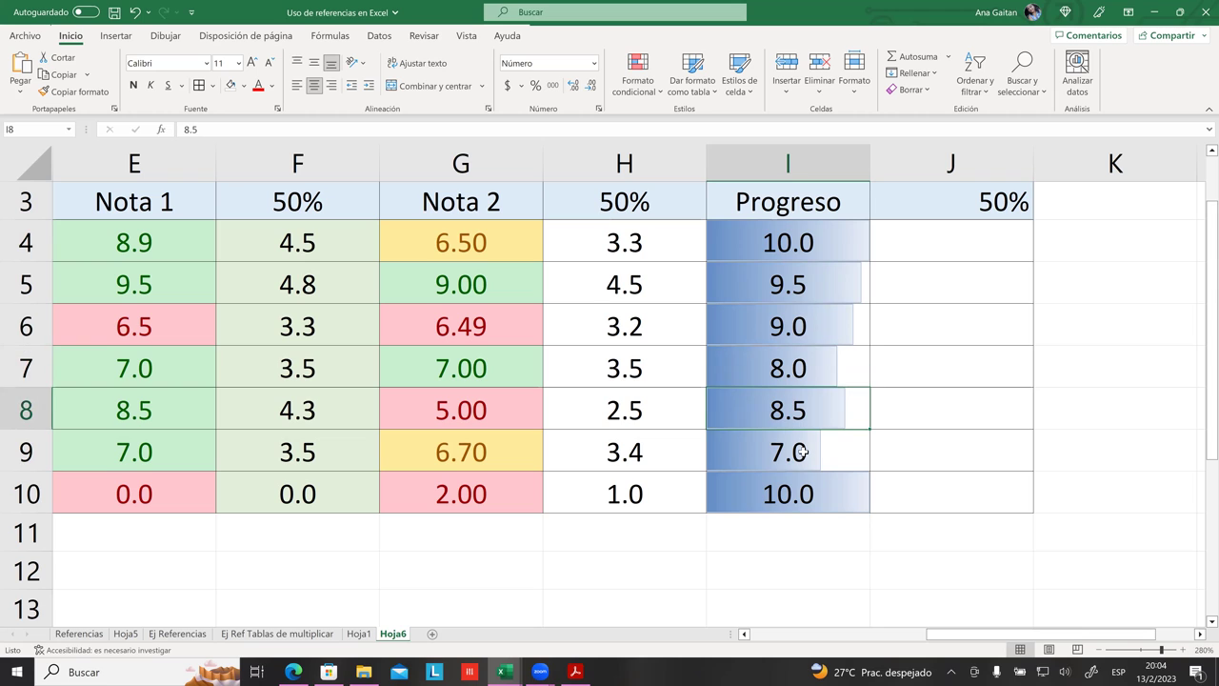
pyautogui.click(803, 451)
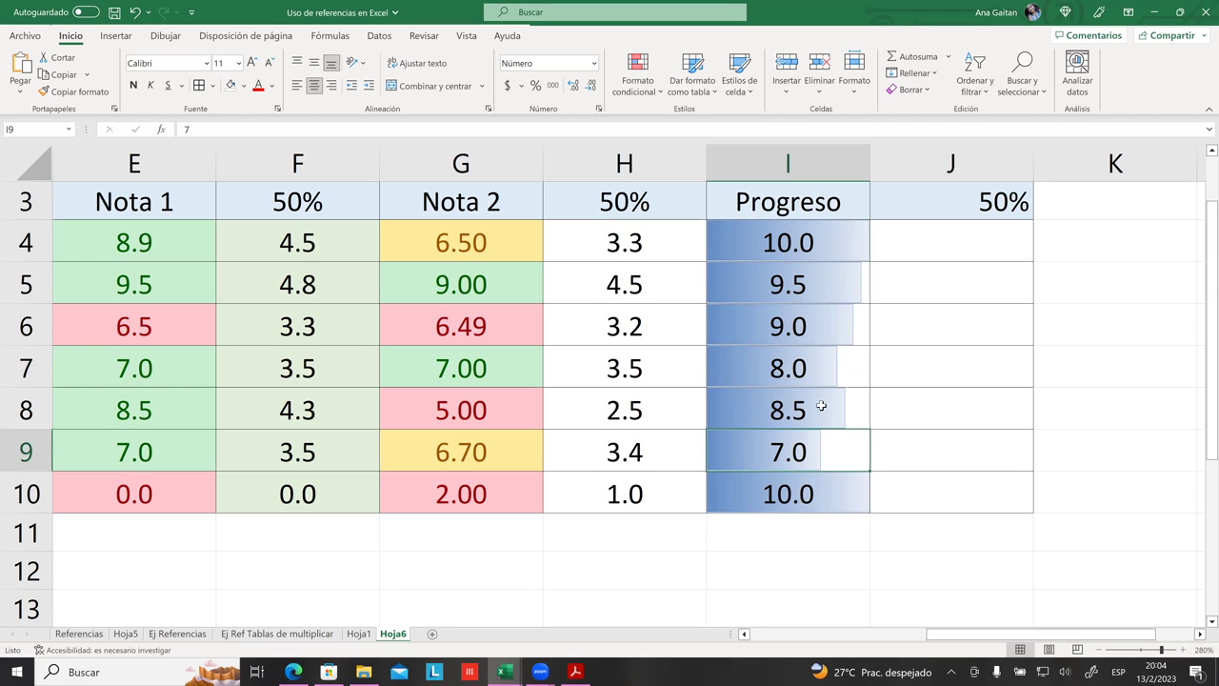
pyautogui.press('Tab')
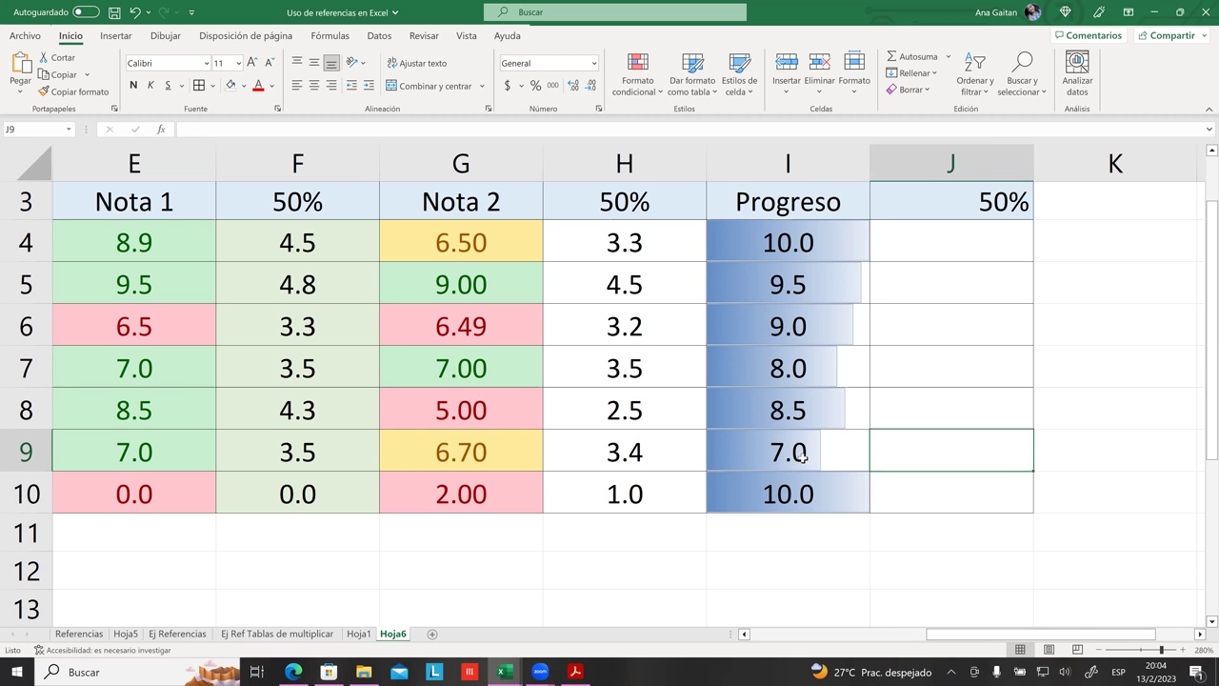
pyautogui.click(802, 458)
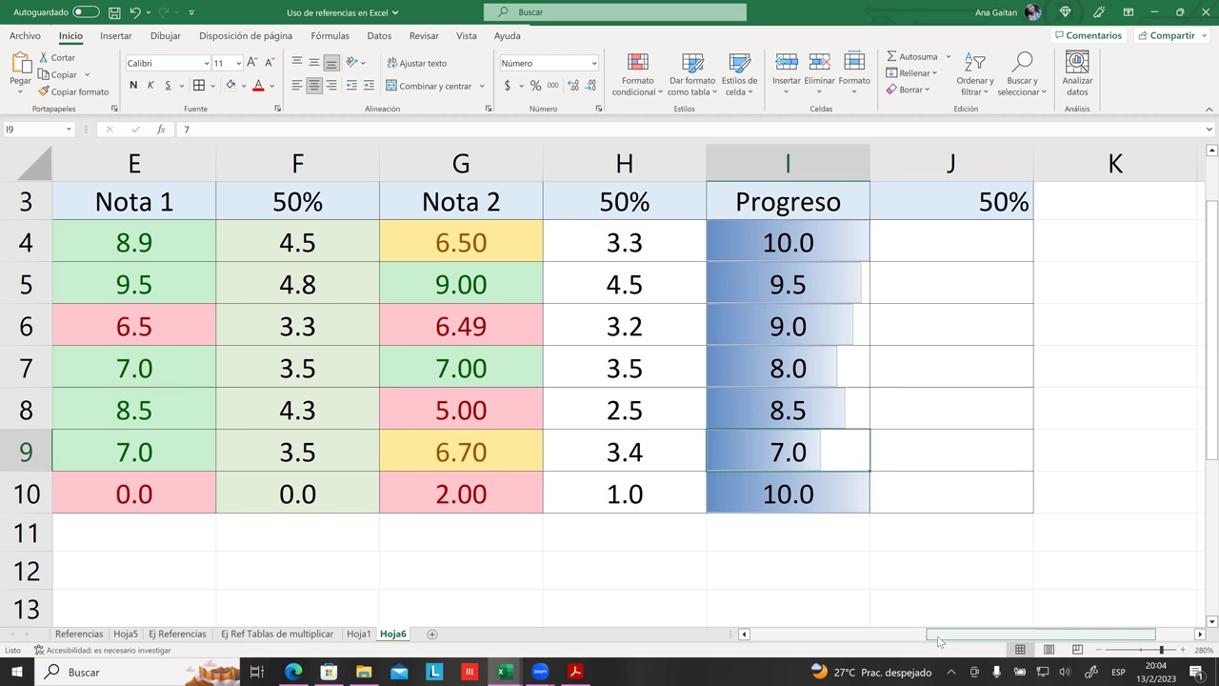
# - Set Alumno 6's Progreso value in I9 to 8
pyautogui.moveTo(930, 639); pyautogui.dragTo(803, 639)
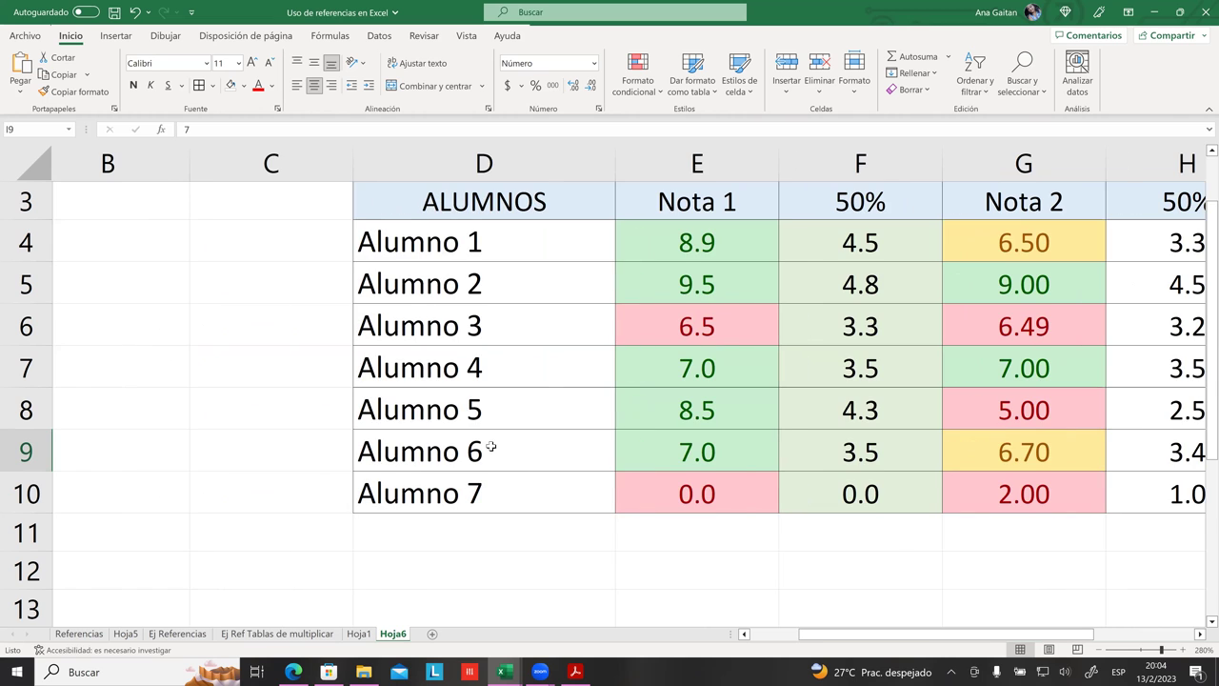
pyautogui.click(491, 447)
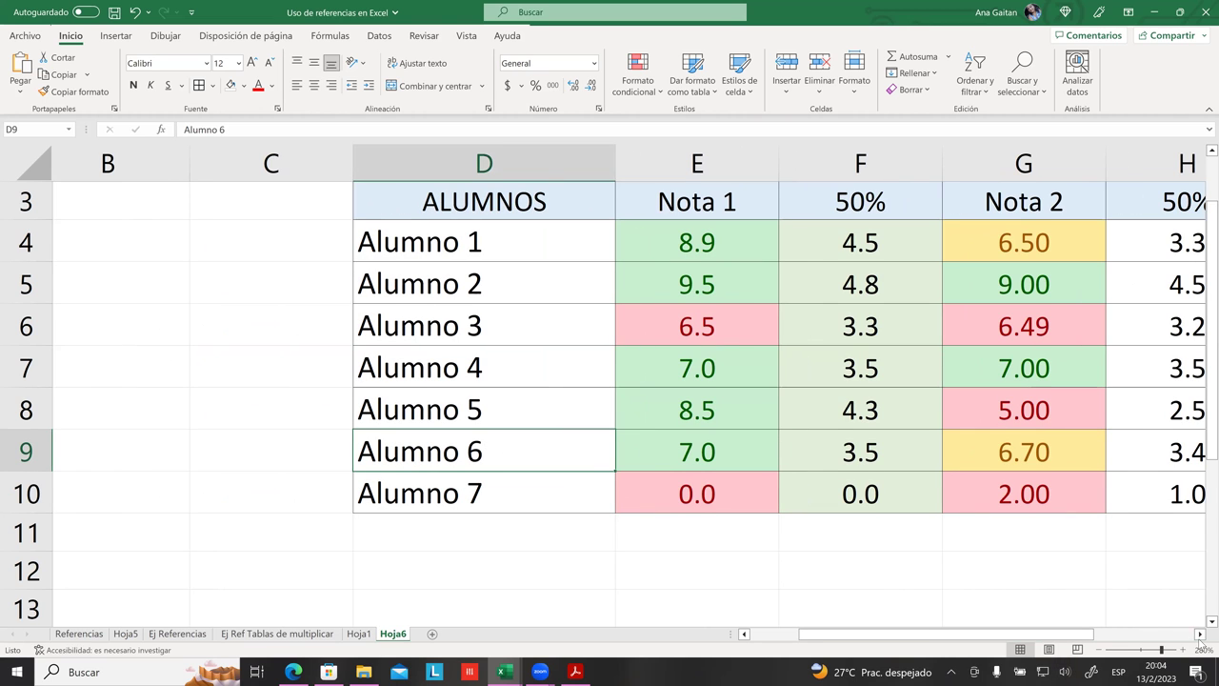
pyautogui.click(1199, 634)
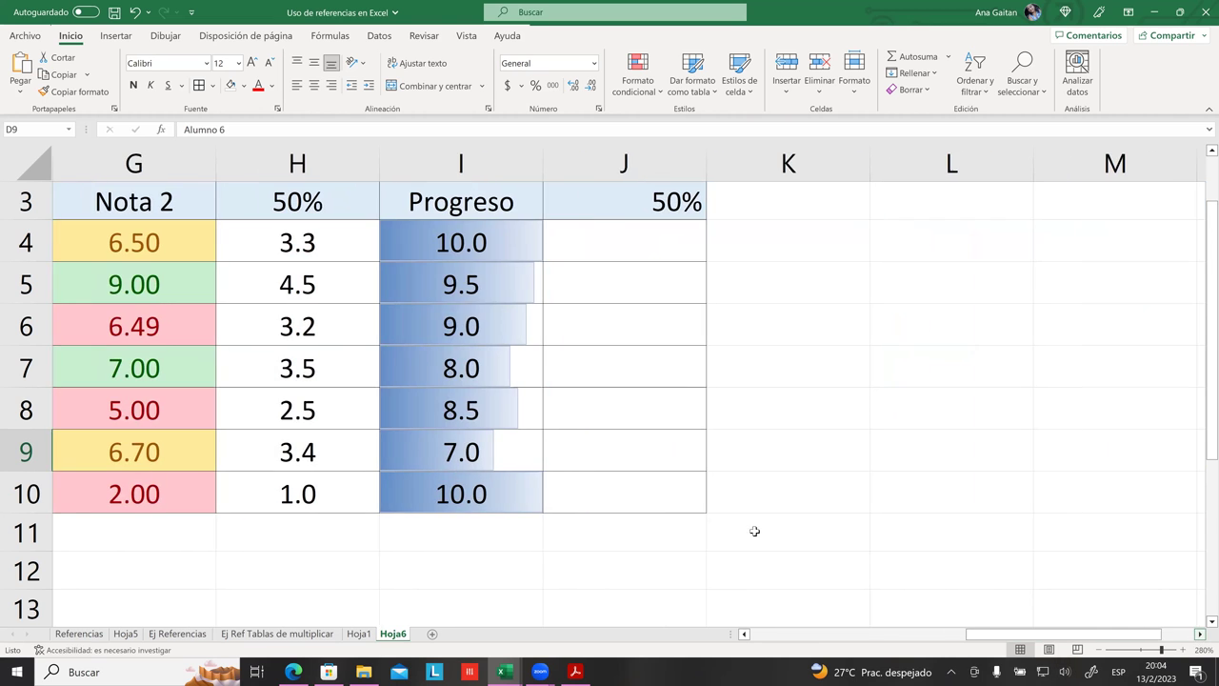
pyautogui.click(556, 451)
pyautogui.click(507, 441)
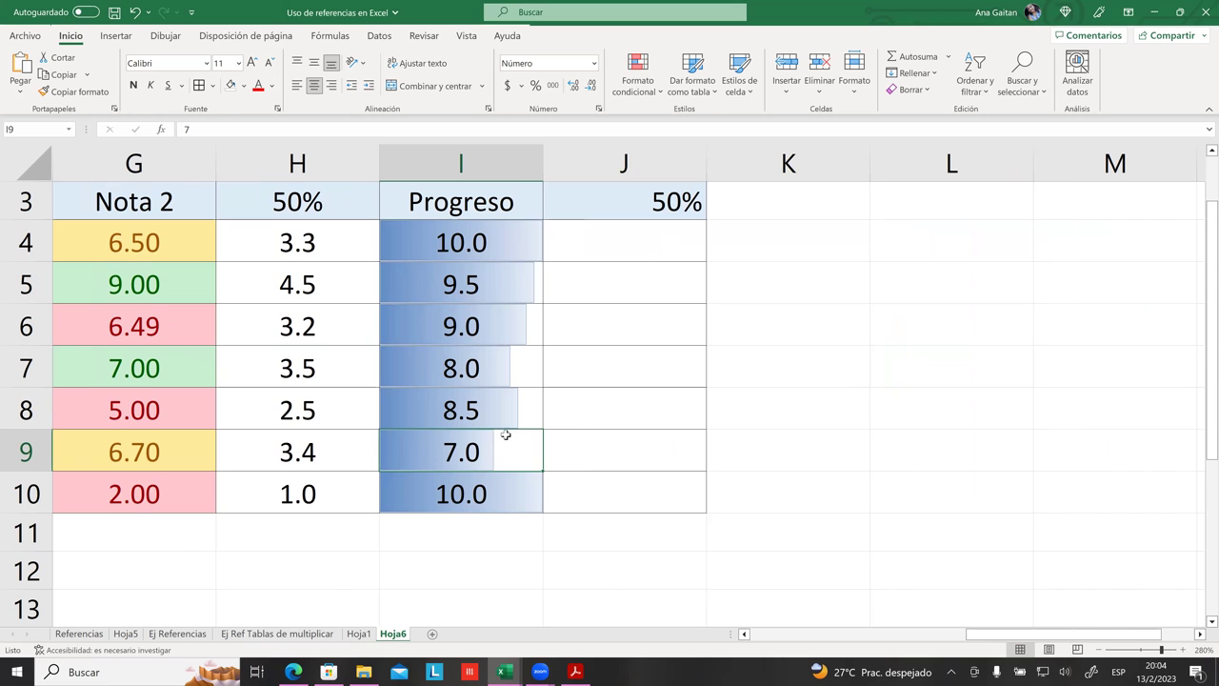
pyautogui.click(506, 413)
pyautogui.click(506, 444)
pyautogui.press('BackSpace')
pyautogui.write('8')
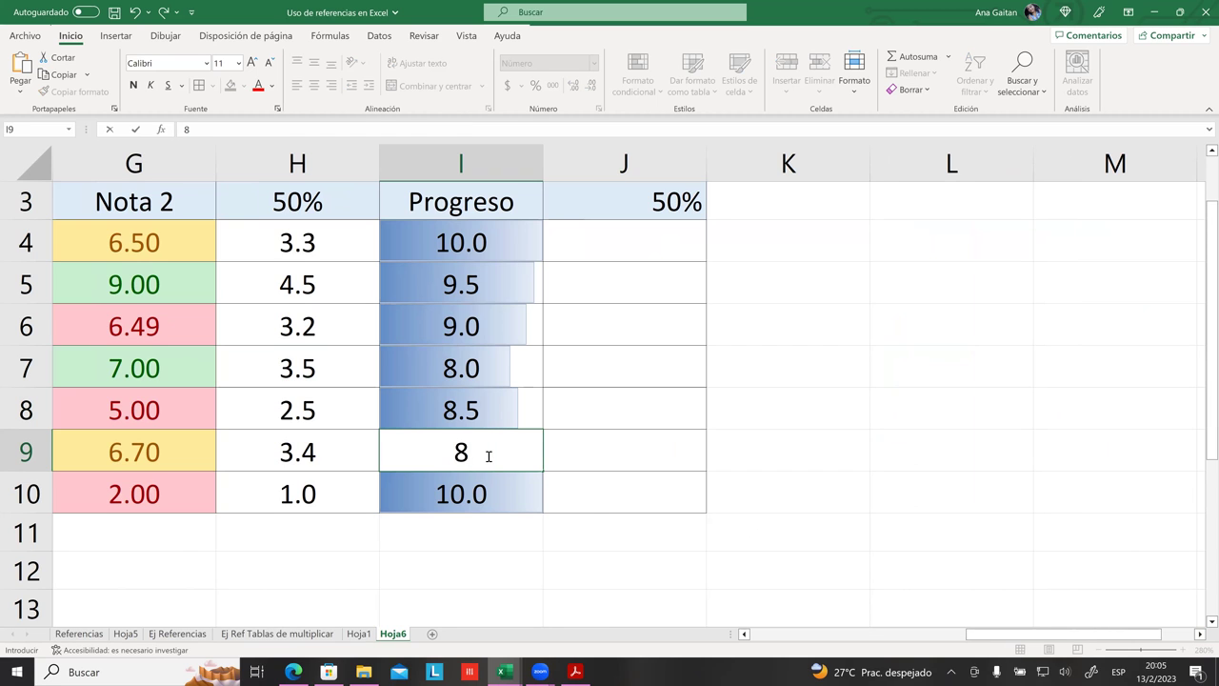
pyautogui.click(595, 526)
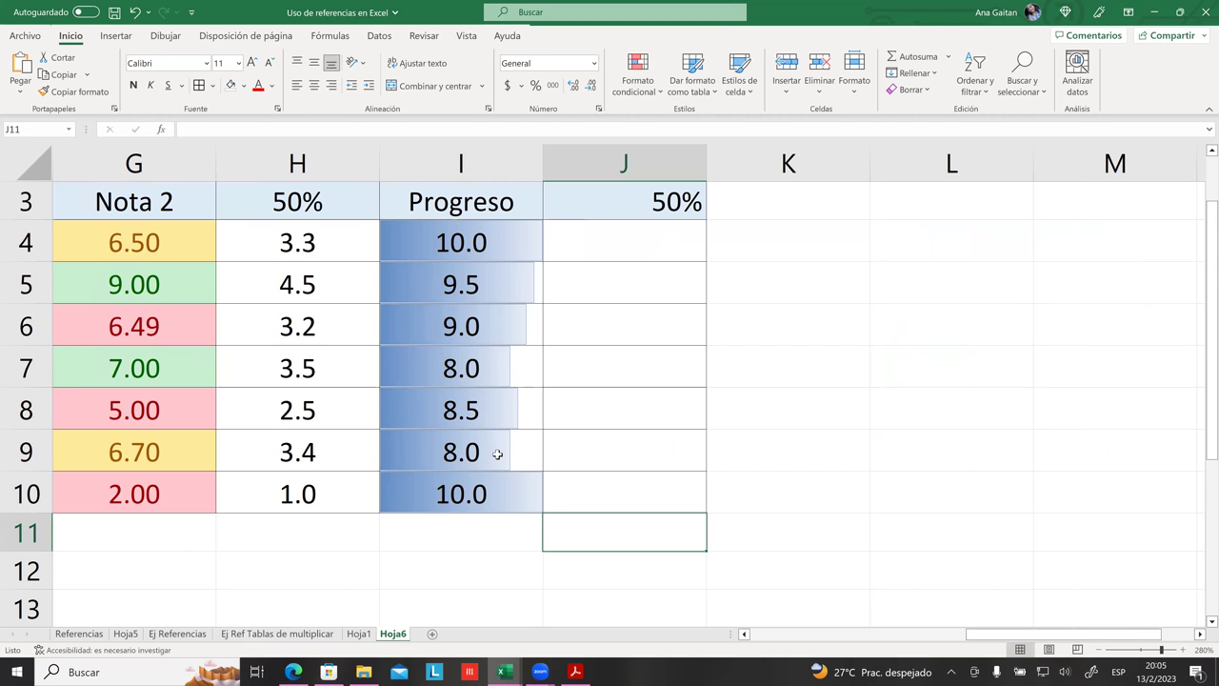
# - Lower the Progreso value in I7 to 3
pyautogui.click(495, 418)
pyautogui.click(481, 372)
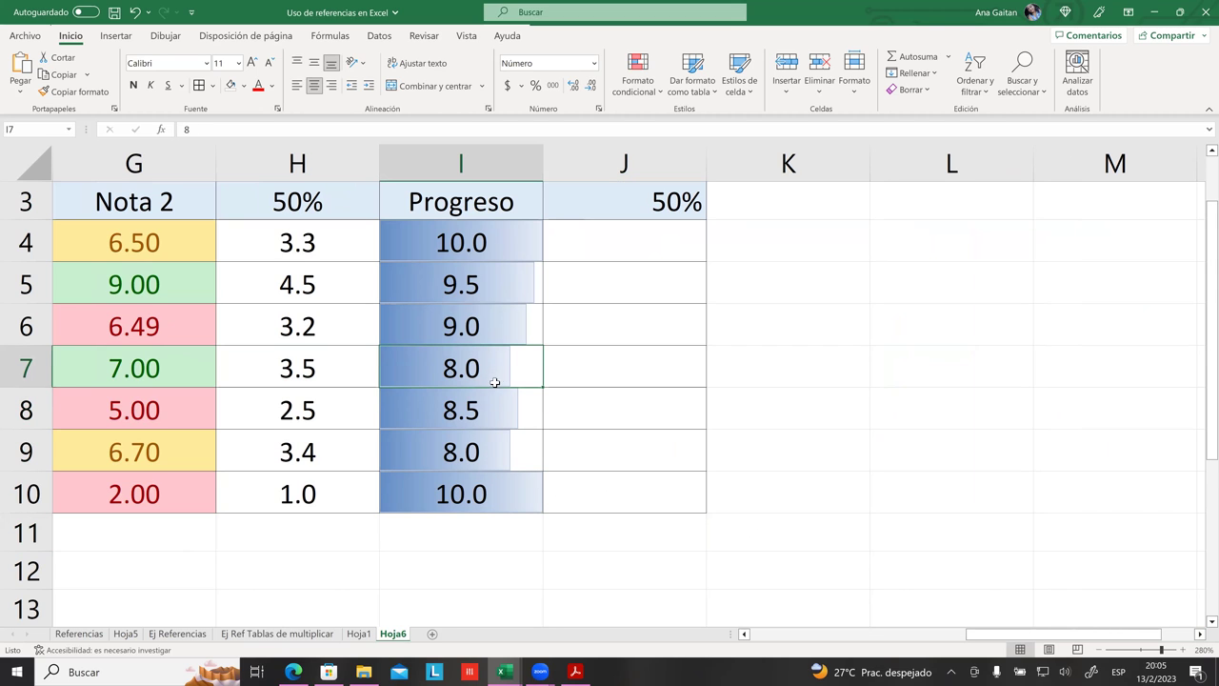
pyautogui.write('3')
pyautogui.click(686, 422)
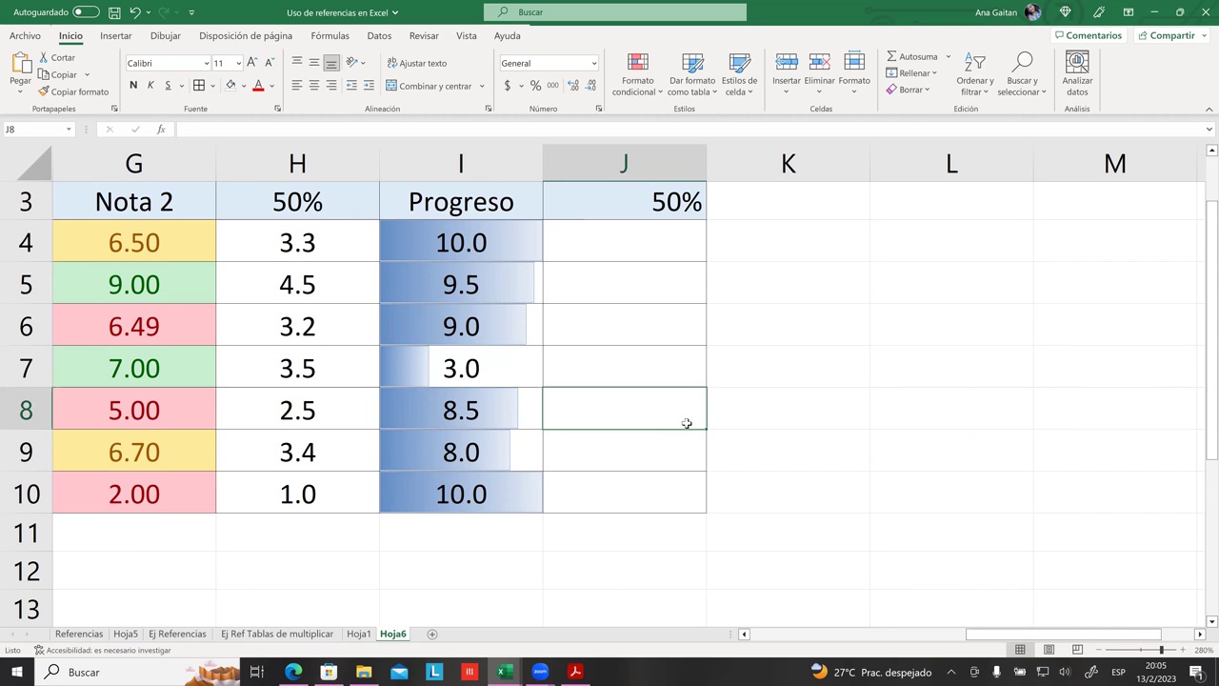
# - Compare the Progreso values and data bar lengths across I4 to I10
pyautogui.moveTo(490, 231); pyautogui.dragTo(489, 450)
pyautogui.click(523, 373)
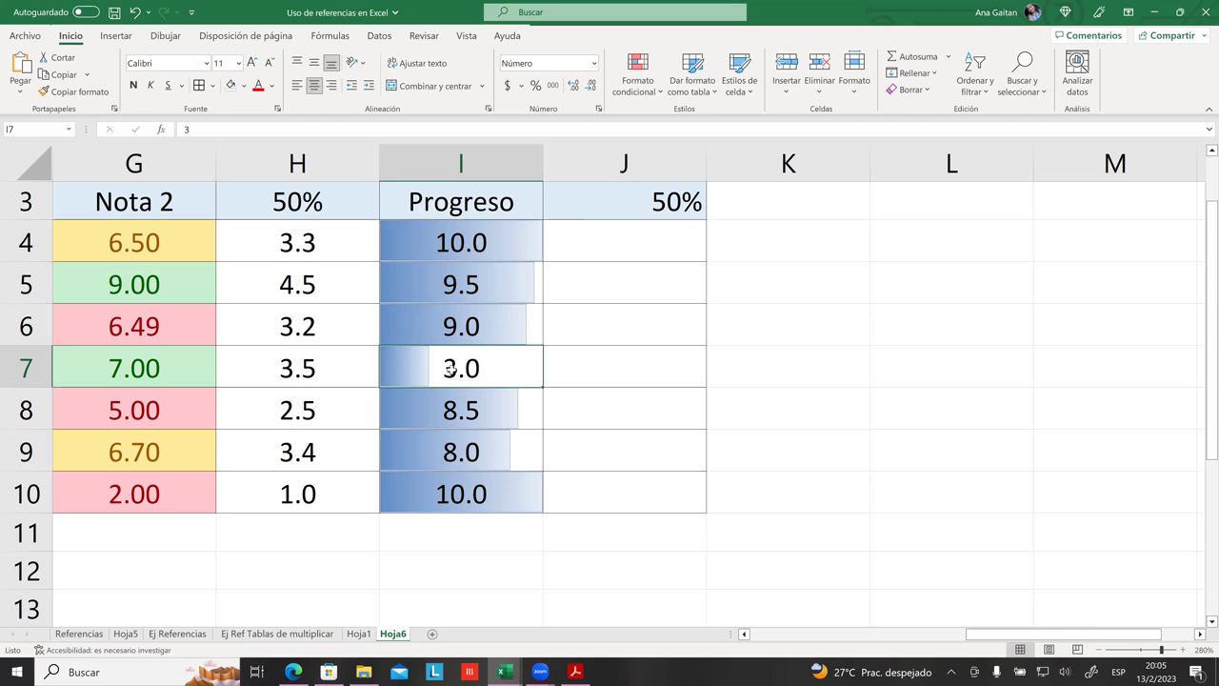
pyautogui.click(472, 412)
pyautogui.click(509, 455)
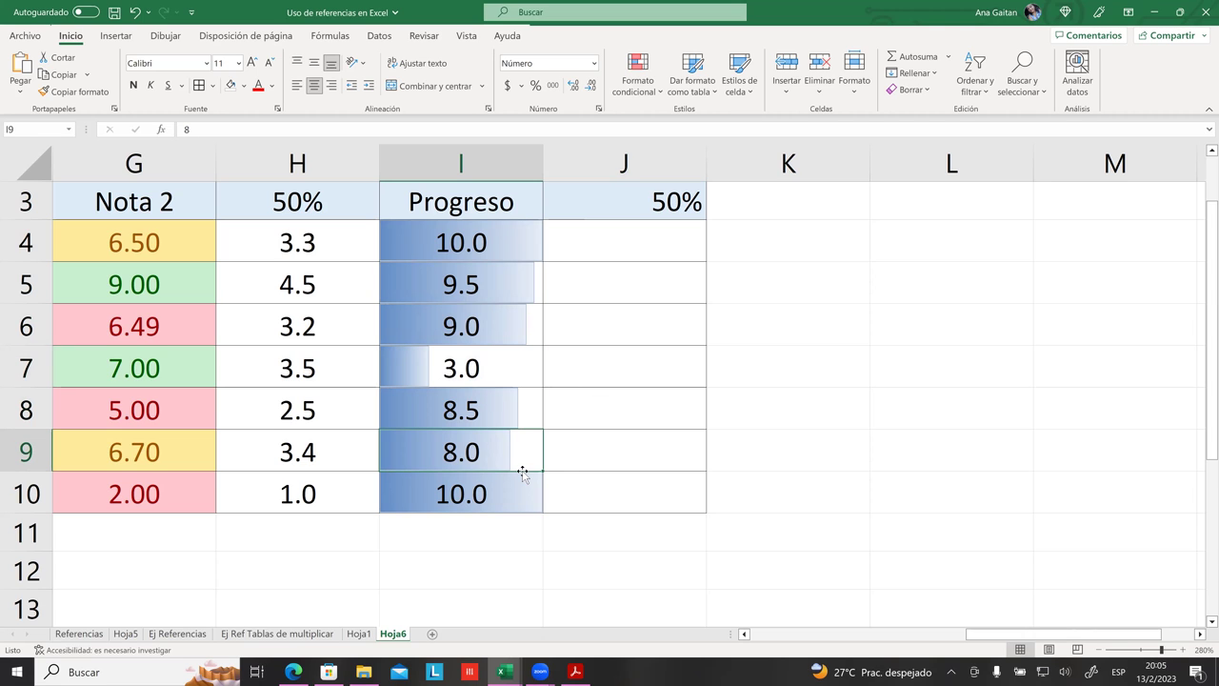
pyautogui.click(517, 286)
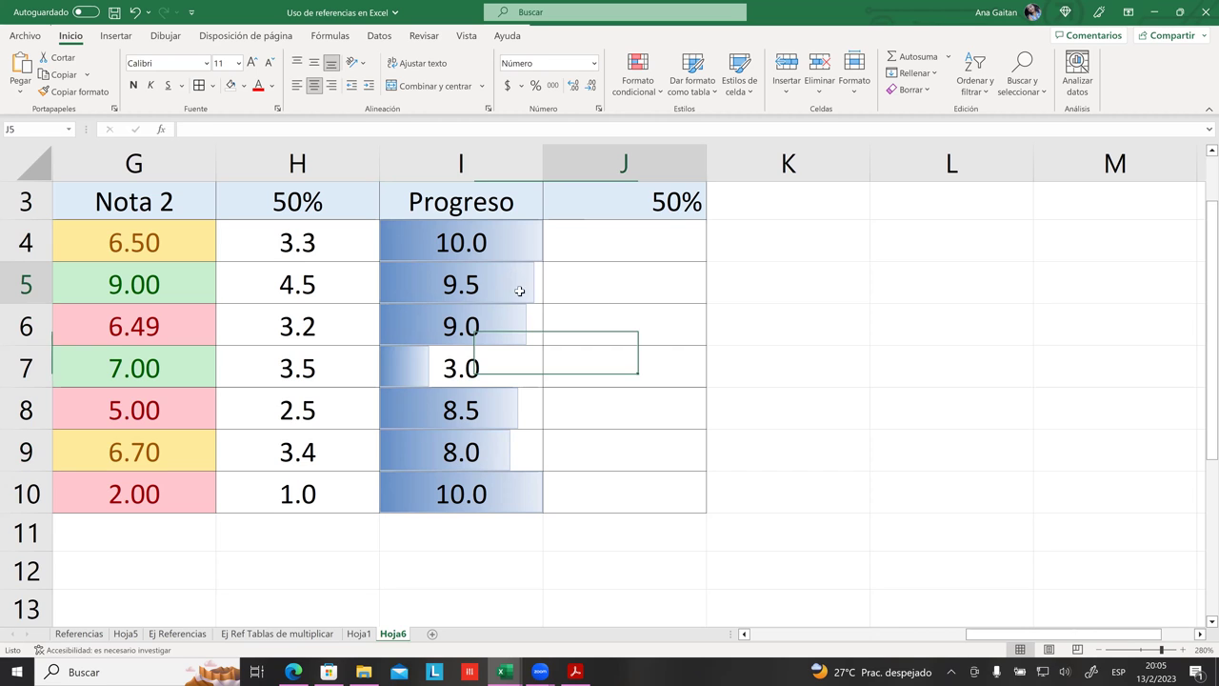
pyautogui.click(486, 342)
pyautogui.click(486, 363)
pyautogui.click(495, 322)
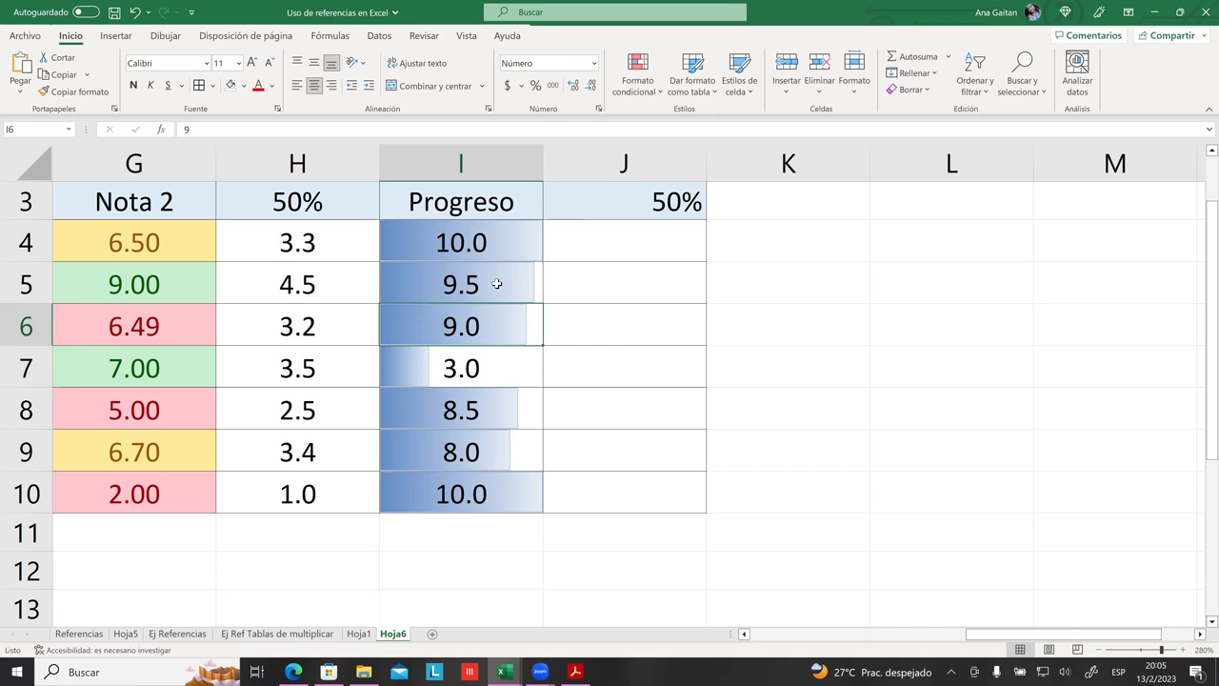
pyautogui.click(497, 282)
pyautogui.click(497, 327)
pyautogui.click(491, 284)
pyautogui.click(497, 327)
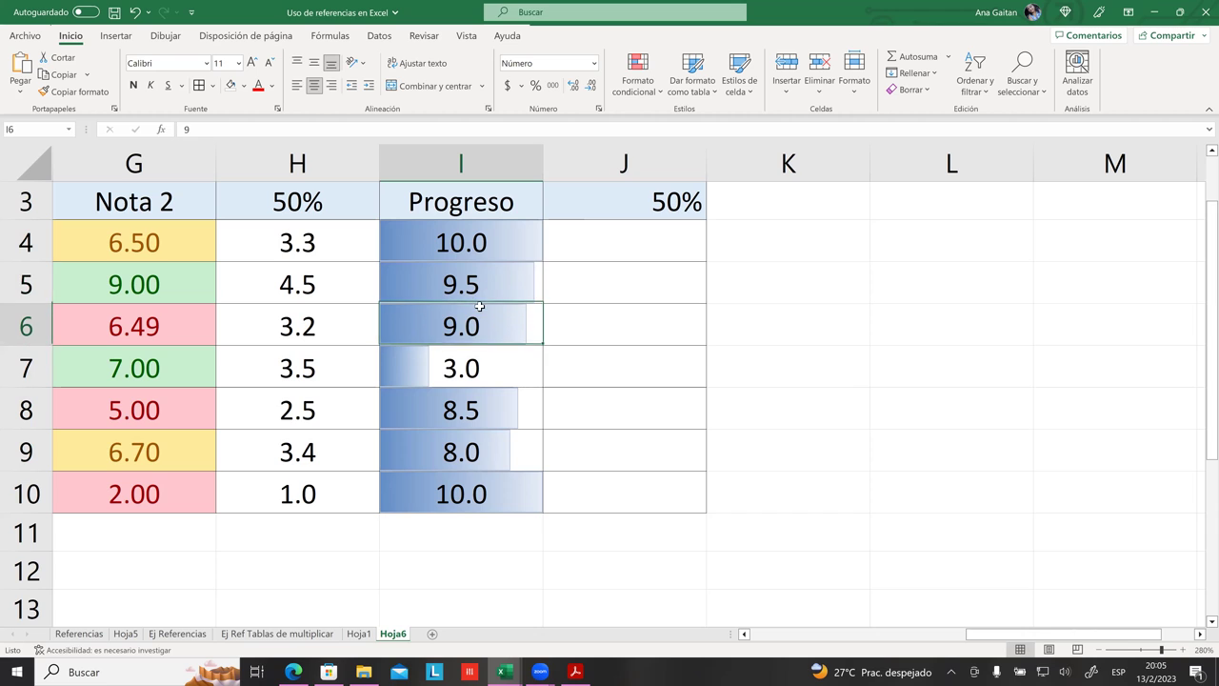
pyautogui.click(489, 288)
pyautogui.click(498, 318)
pyautogui.click(504, 282)
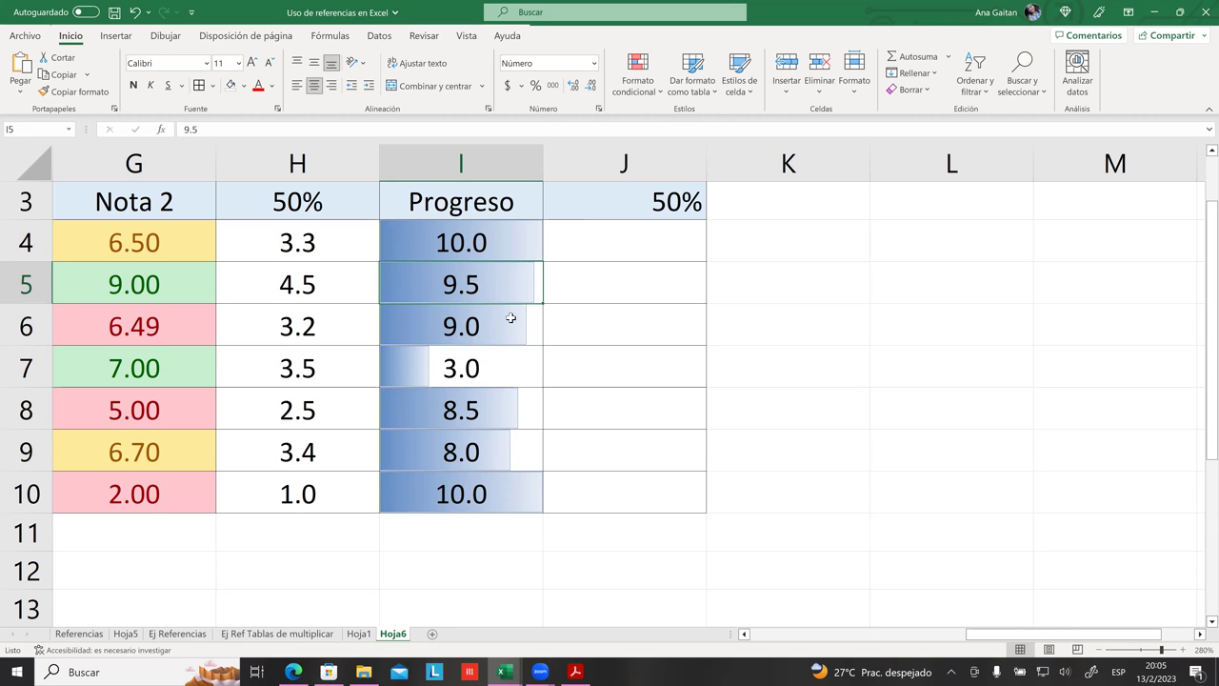
pyautogui.moveTo(489, 247); pyautogui.dragTo(477, 486)
pyautogui.click(749, 500)
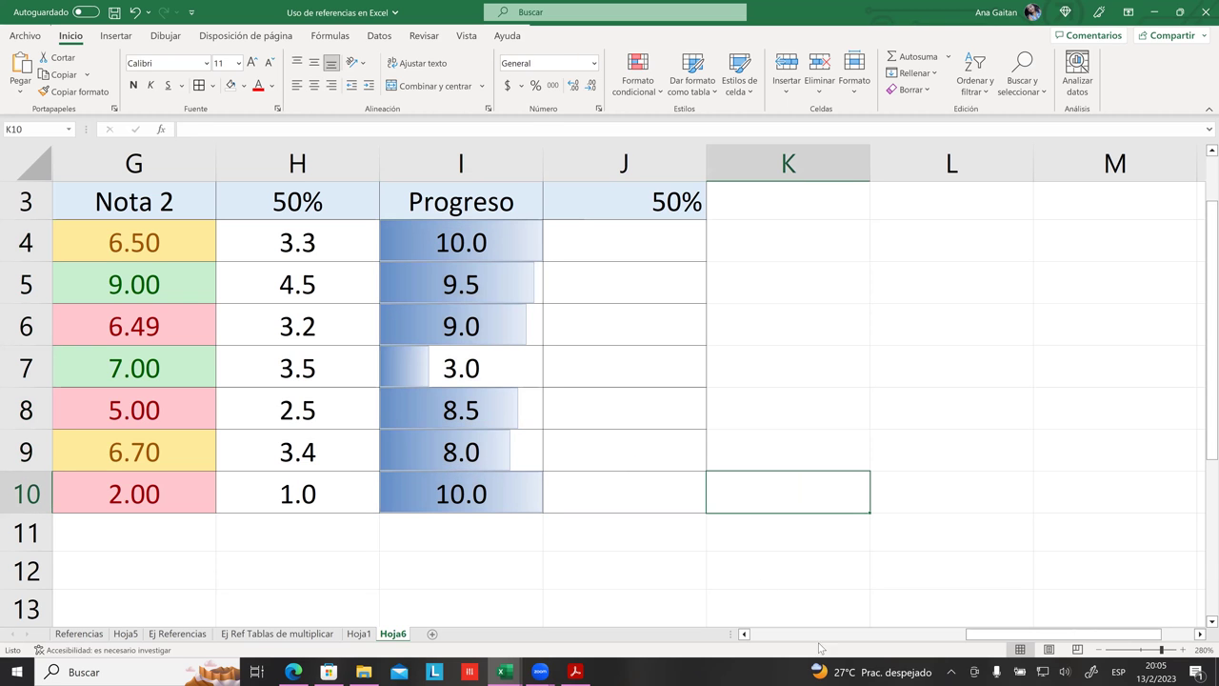
# - Inspect the formula in H9 and the value in G5
pyautogui.moveTo(968, 640); pyautogui.dragTo(843, 649)
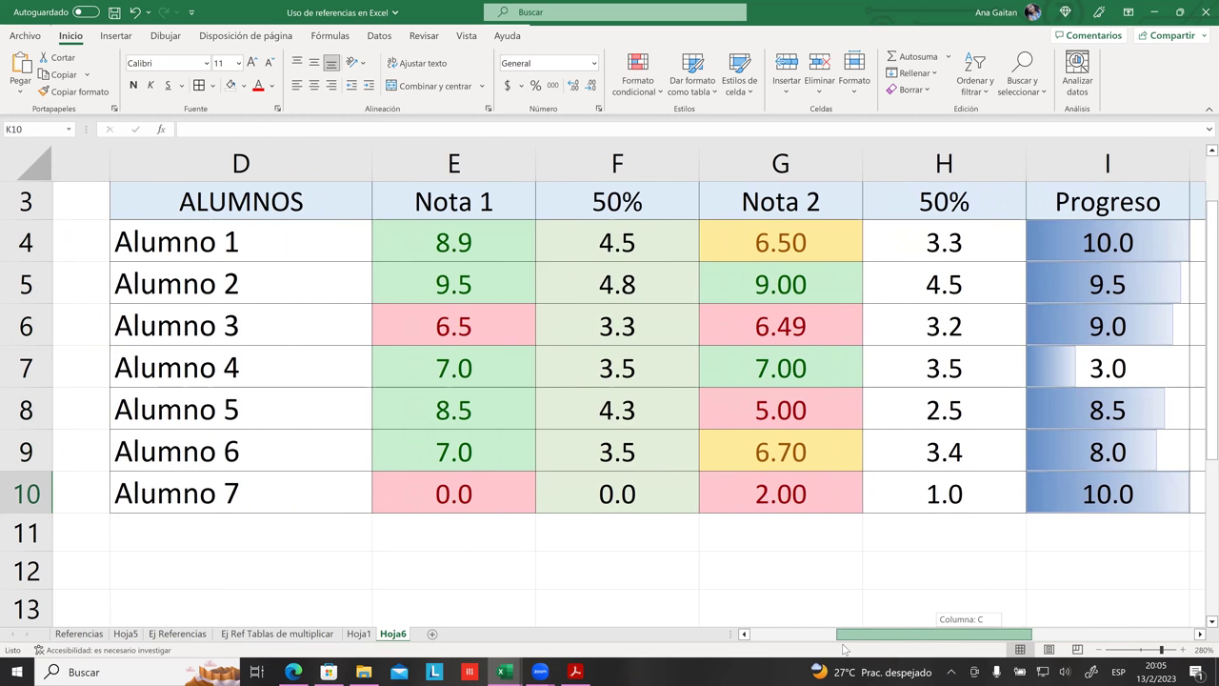
pyautogui.moveTo(843, 649); pyautogui.dragTo(898, 649)
pyautogui.click(786, 441)
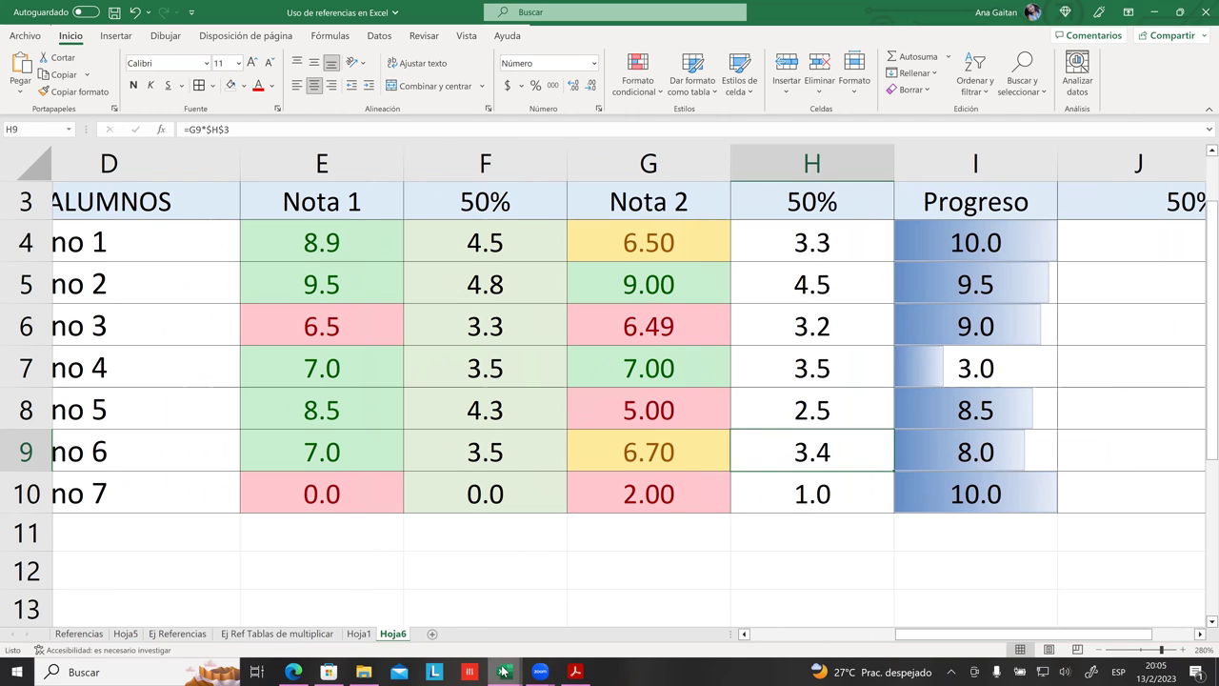
pyautogui.moveTo(504, 671)
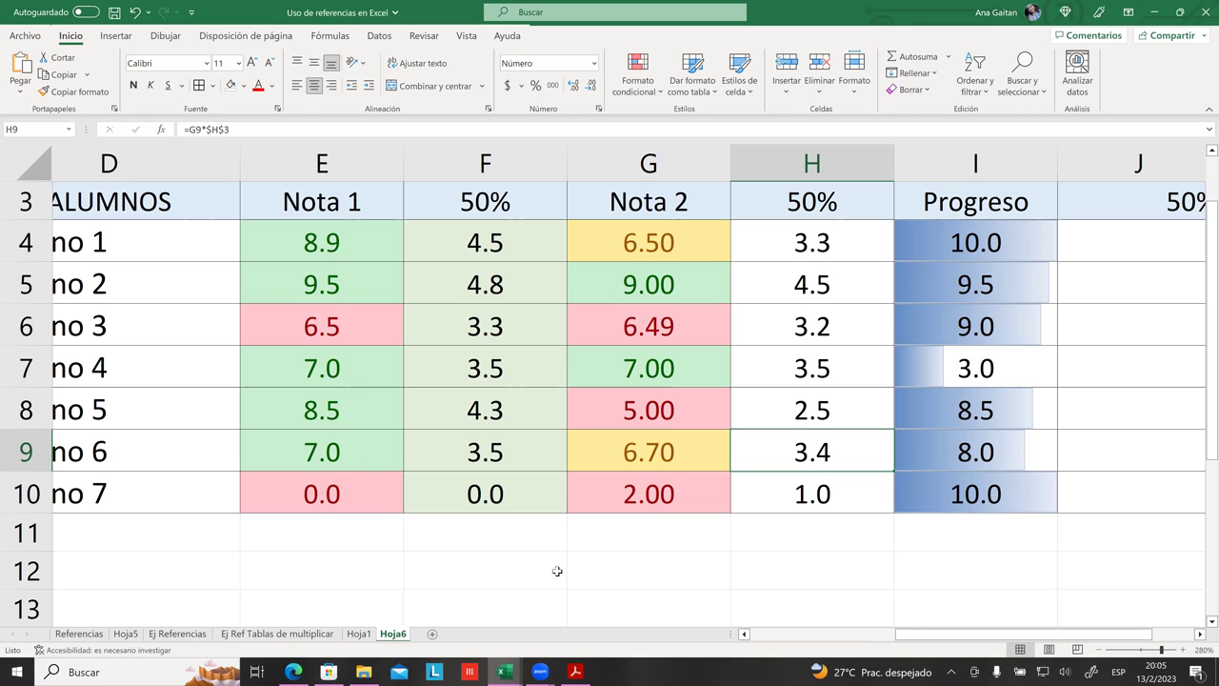
pyautogui.click(570, 570)
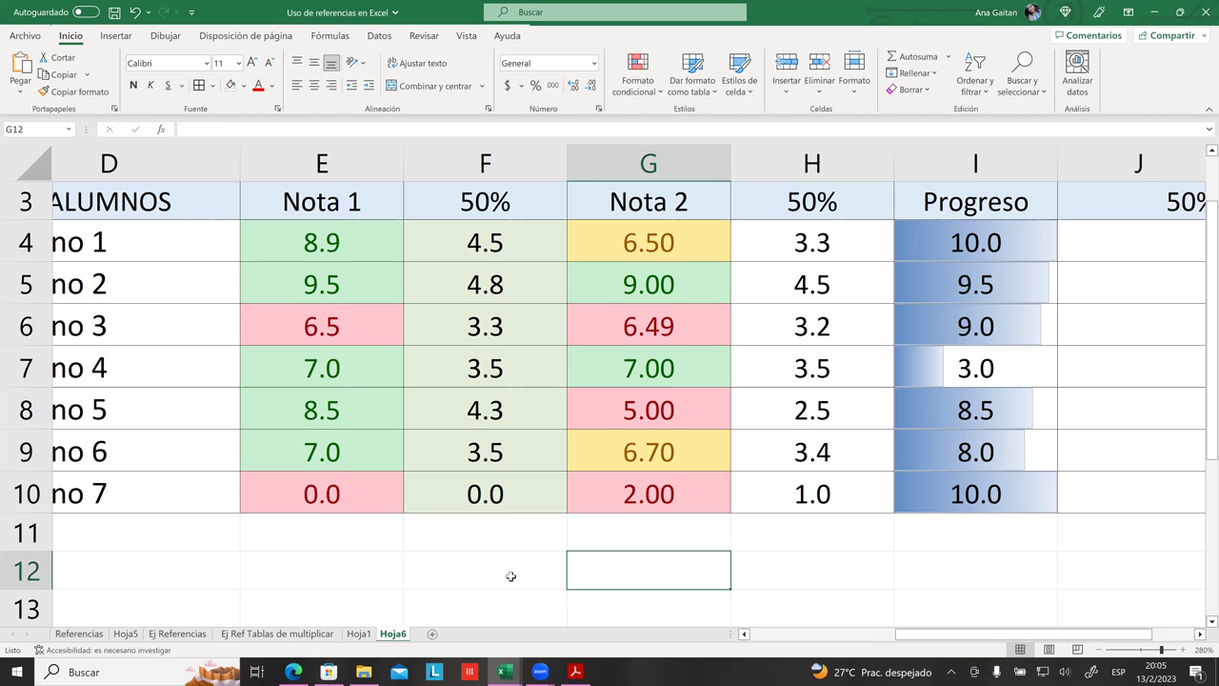
pyautogui.click(572, 300)
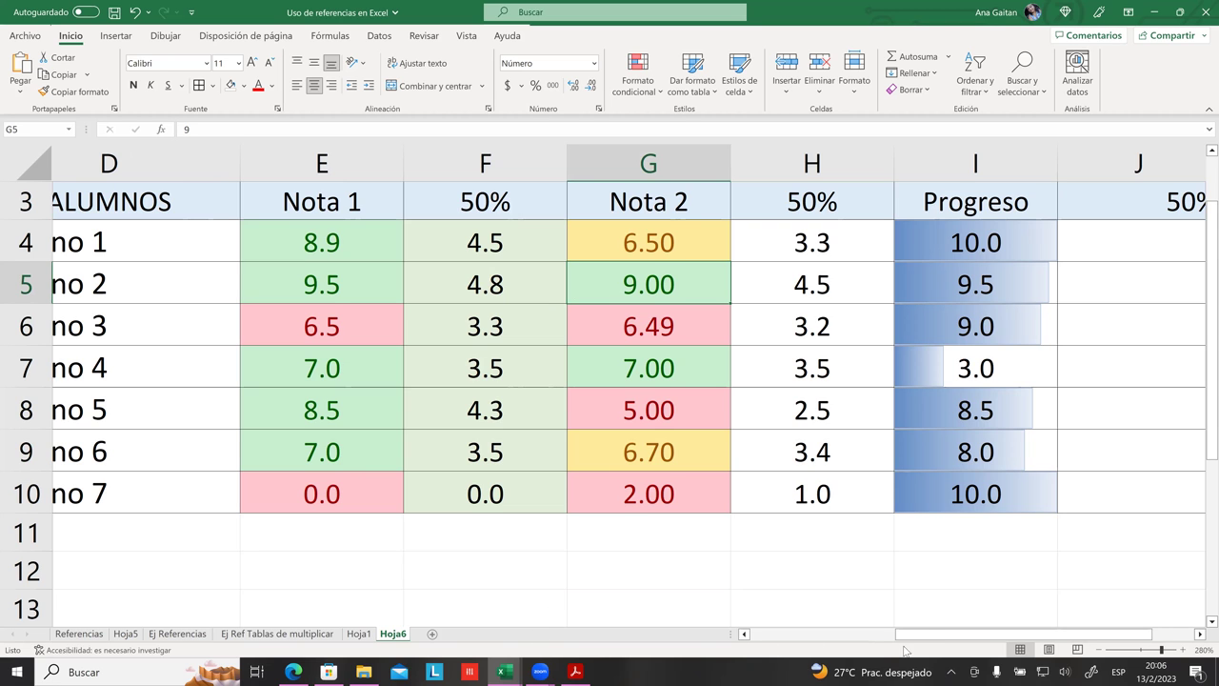
pyautogui.moveTo(924, 636); pyautogui.dragTo(851, 636)
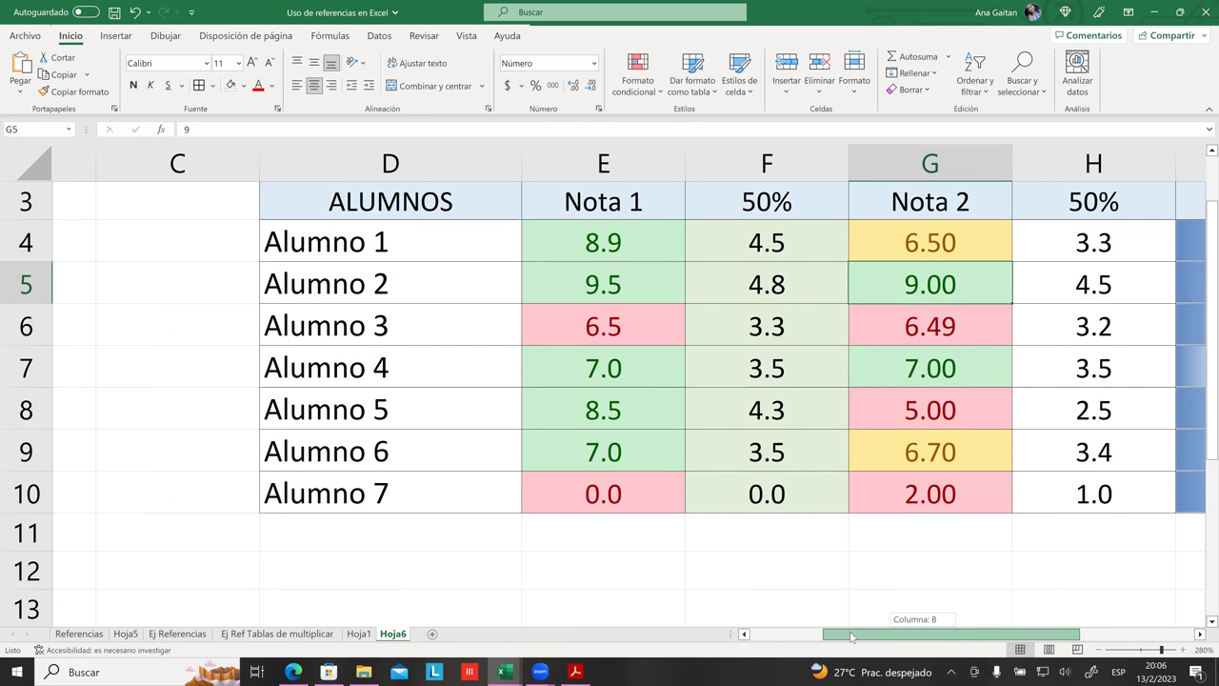
# - Rename the student in D10 from Alumno 7 to Alumno 1
pyautogui.click(434, 475)
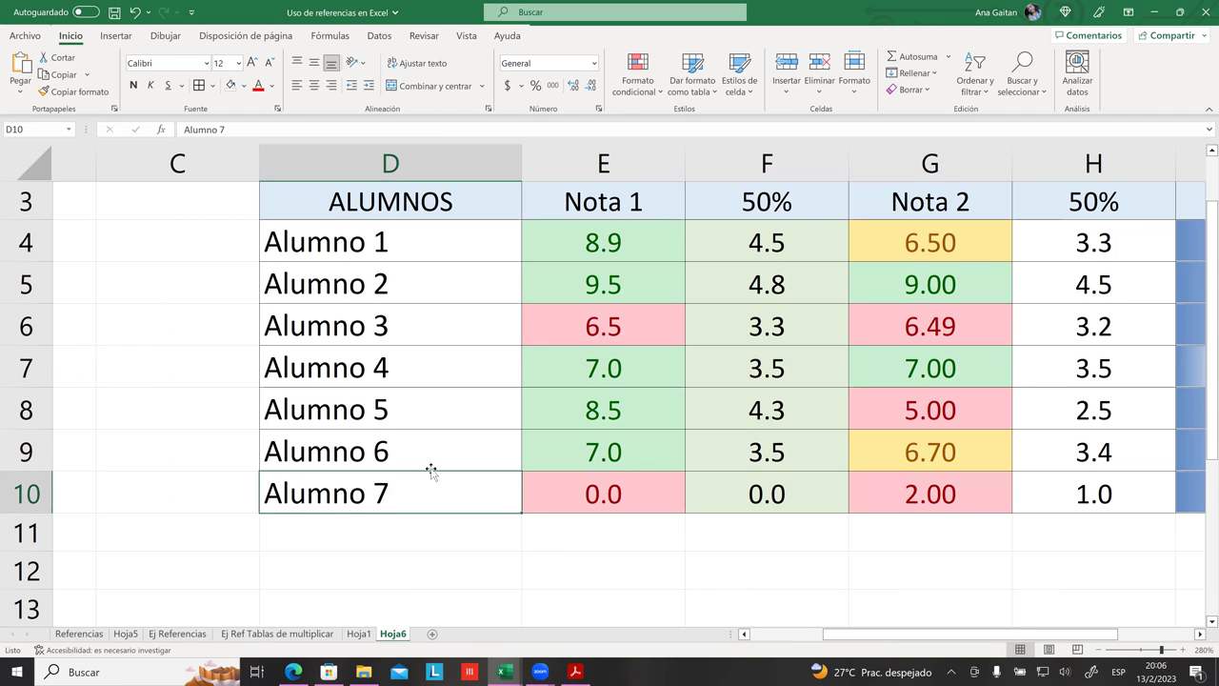
pyautogui.write('1')
pyautogui.click(409, 537)
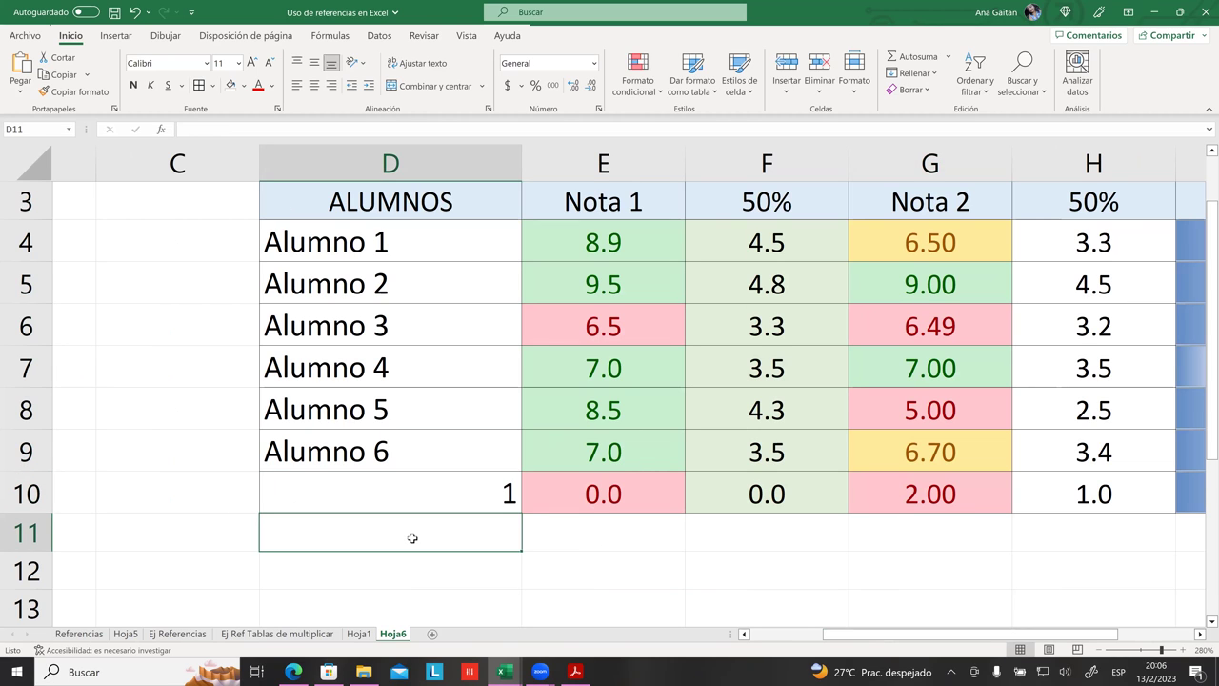
pyautogui.hotkey('ctrl', 'z')
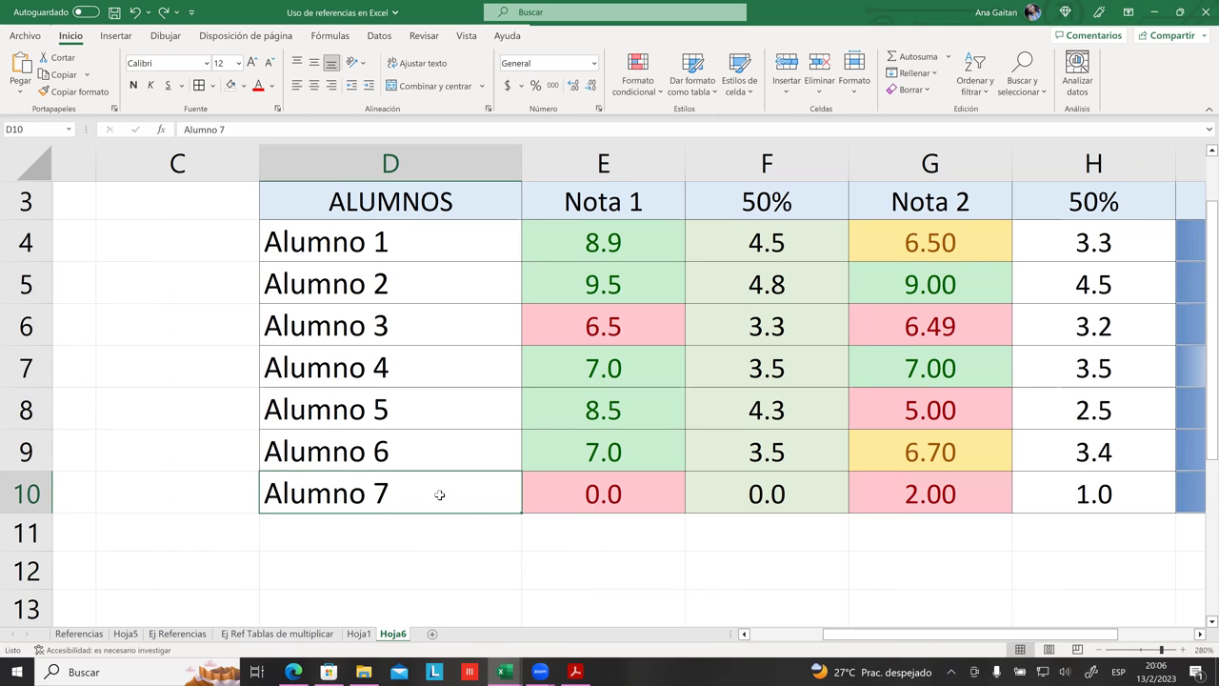
pyautogui.doubleClick(427, 487)
pyautogui.press('BackSpace')
pyautogui.write('1')
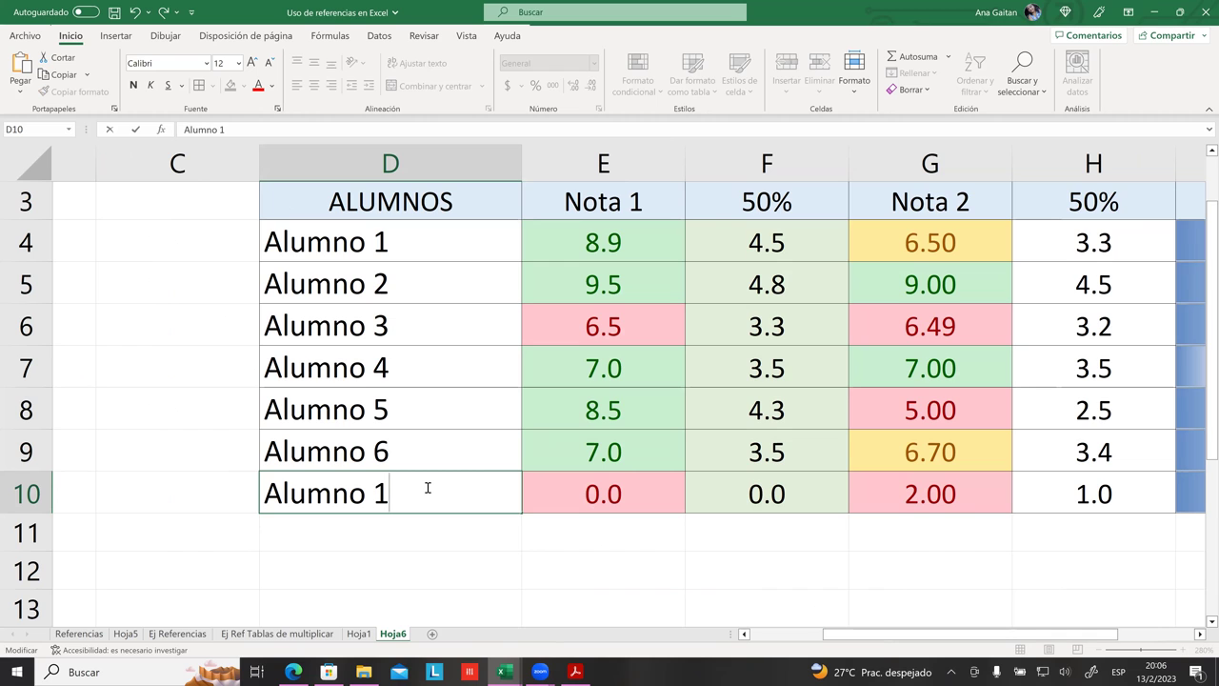
pyautogui.press('Return')
# - Review the student names Alumno 1 through Alumno 6 in D4:D9
pyautogui.click(433, 245)
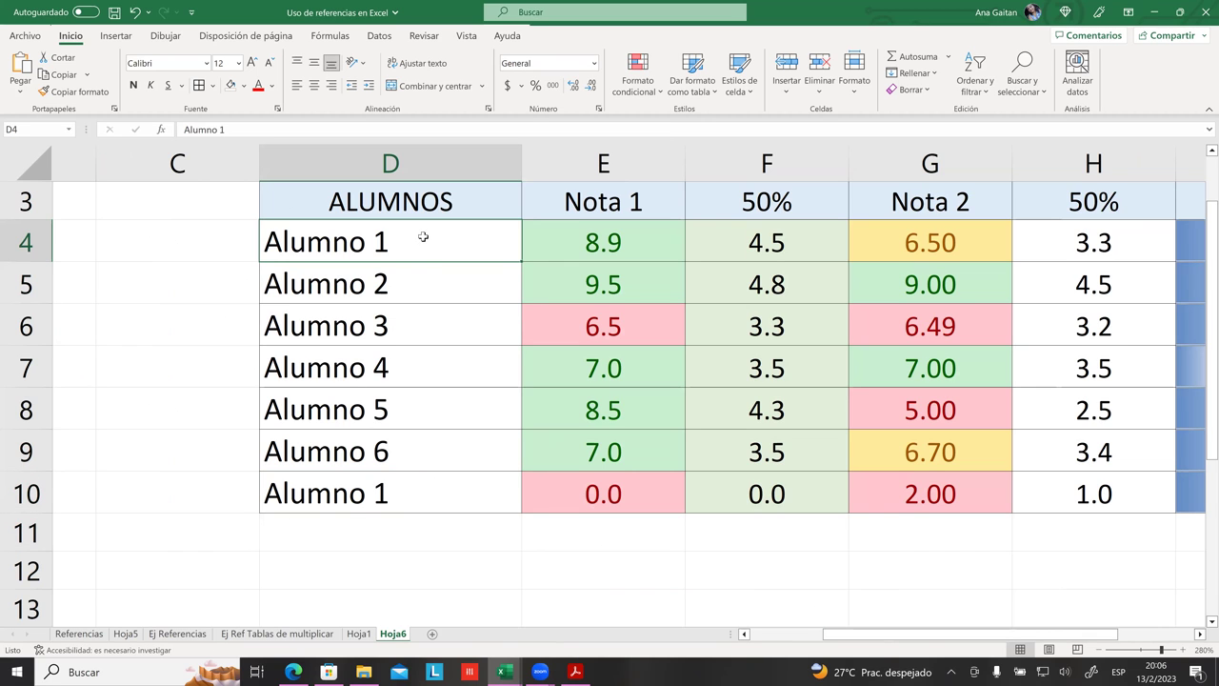
pyautogui.moveTo(422, 240); pyautogui.dragTo(432, 473)
pyautogui.click(449, 408)
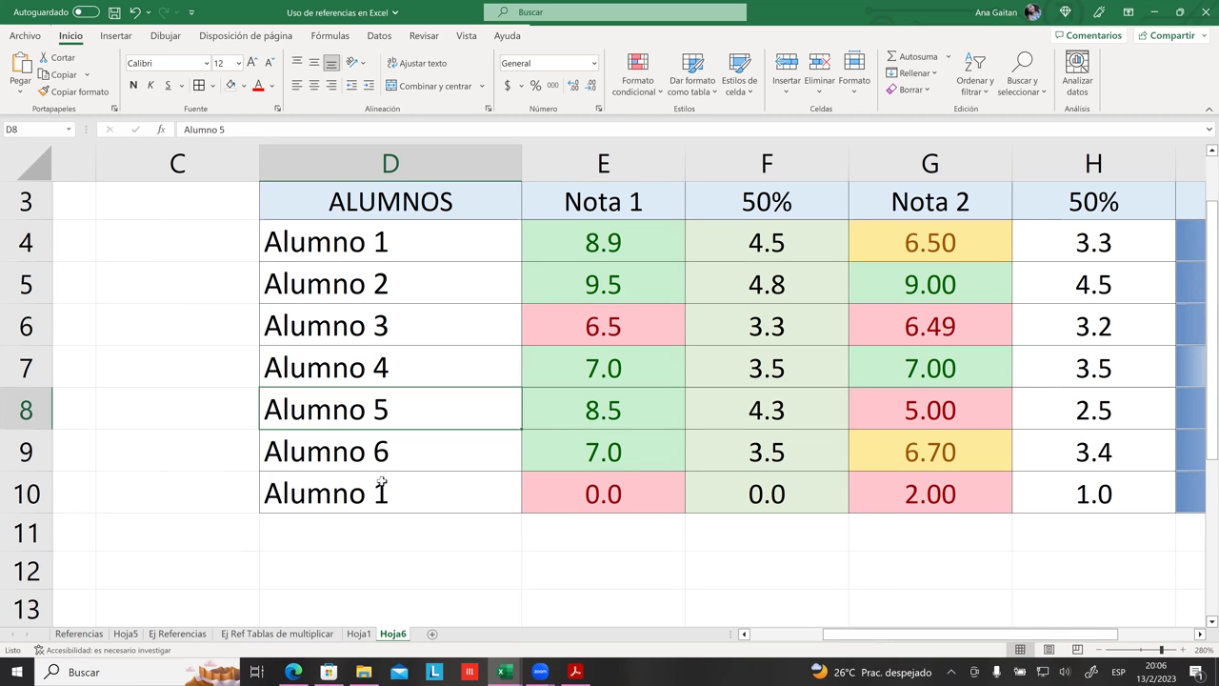
pyautogui.click(386, 467)
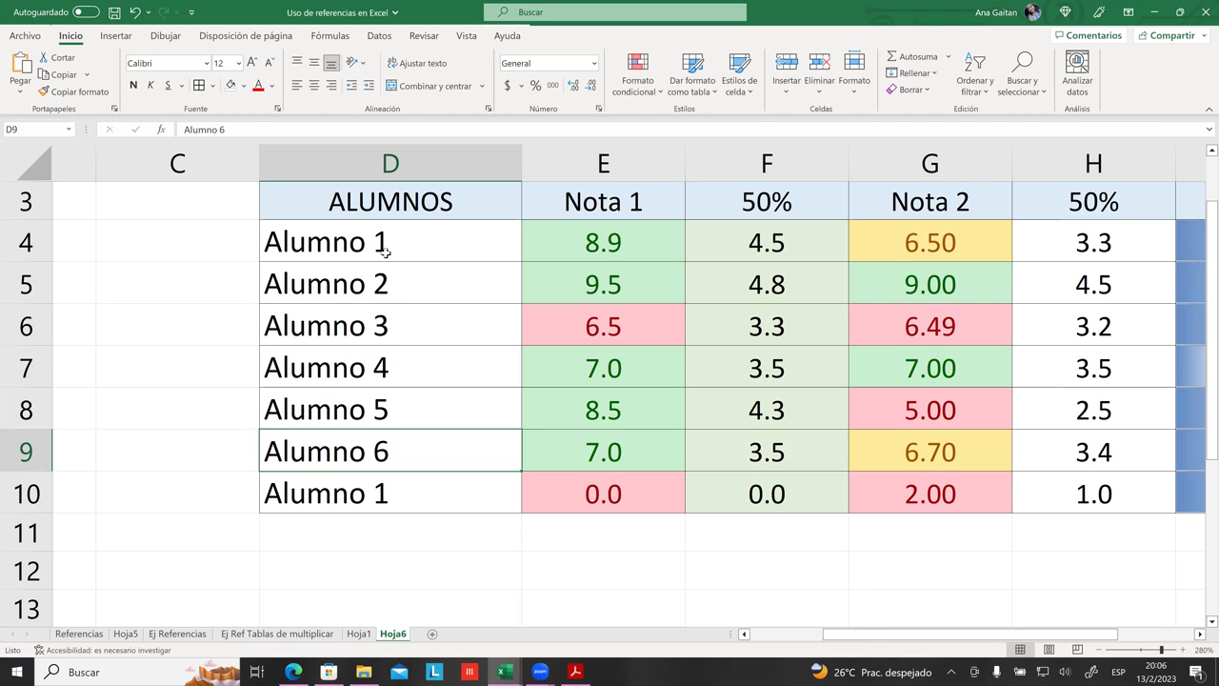
# - Select names D4:D10 and show Formato condicional's Reglas para resaltar celdas menu
pyautogui.click(419, 332)
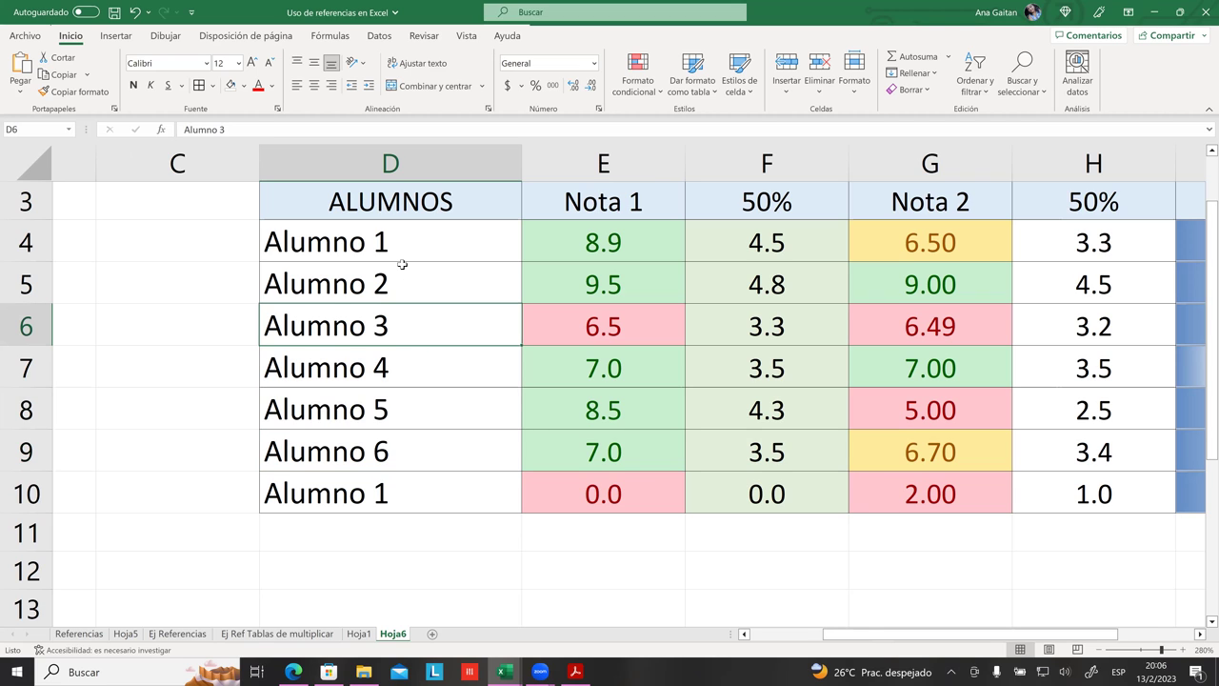
pyautogui.moveTo(400, 241); pyautogui.dragTo(406, 485)
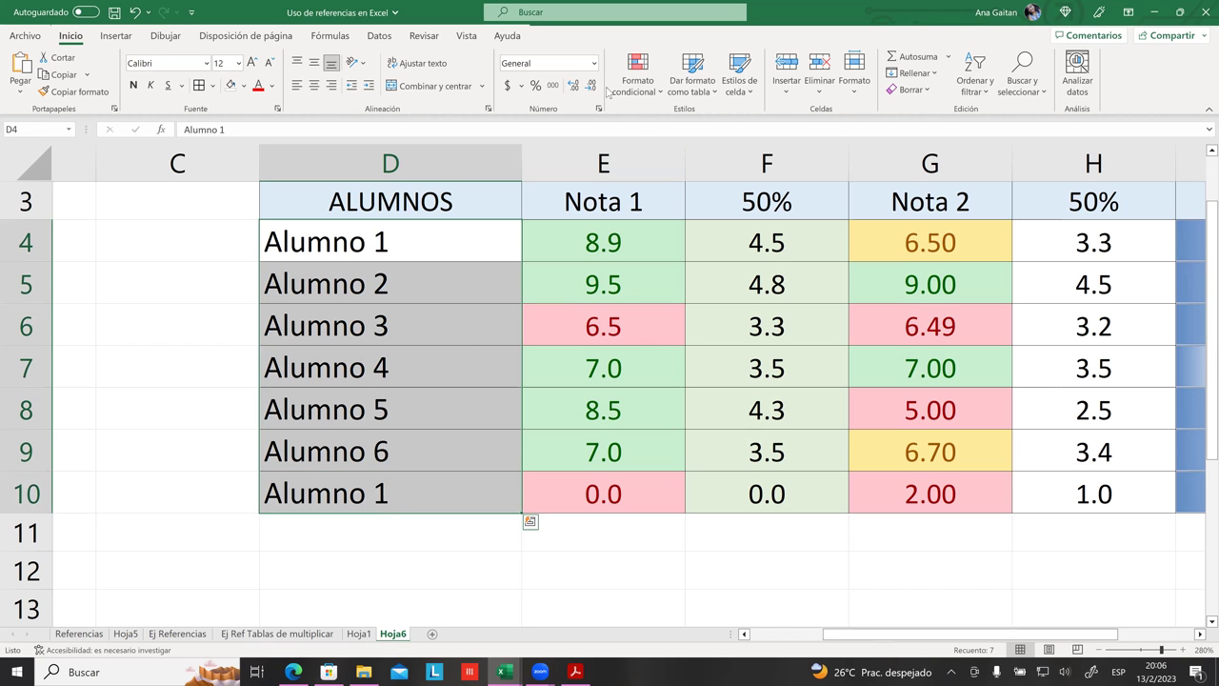
pyautogui.click(637, 84)
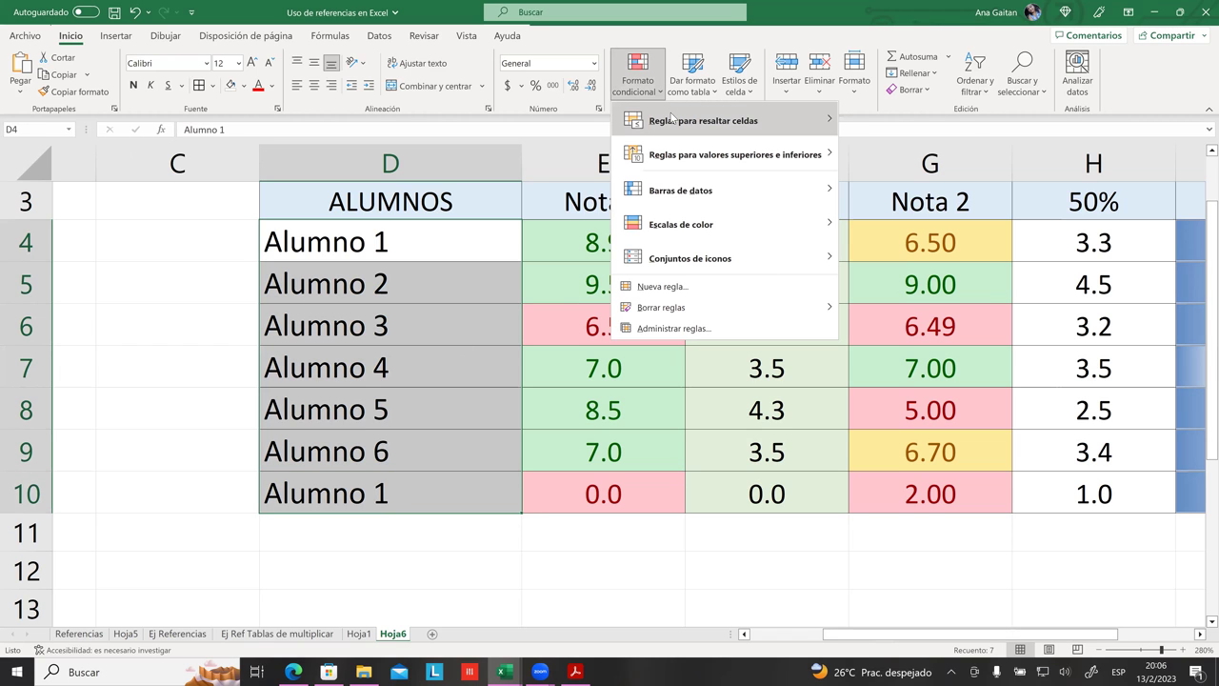
pyautogui.moveTo(673, 117)
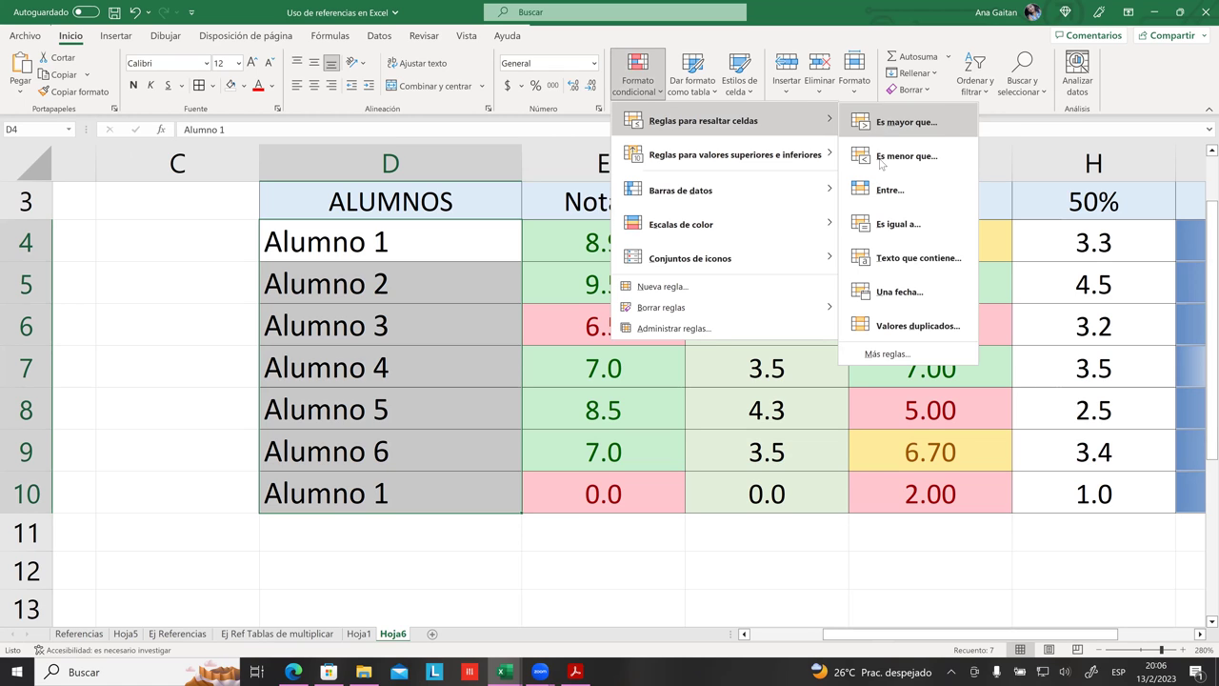
# - Add a Valores duplicados rule: Duplicados with Relleno rojo claro con texto rojo oscuro
pyautogui.click(905, 327)
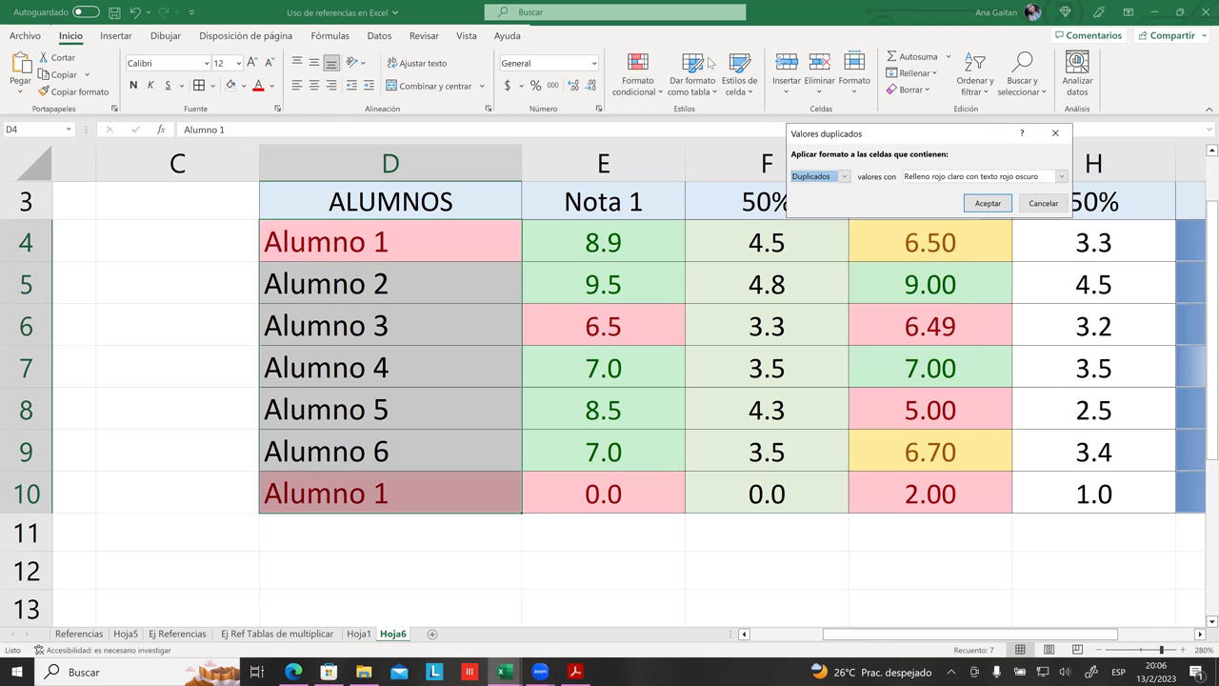
pyautogui.moveTo(830, 113)
pyautogui.mouseDown()
pyautogui.moveTo(777, 86)
pyautogui.moveTo(761, 107)
pyautogui.mouseUp()
pyautogui.click(744, 138)
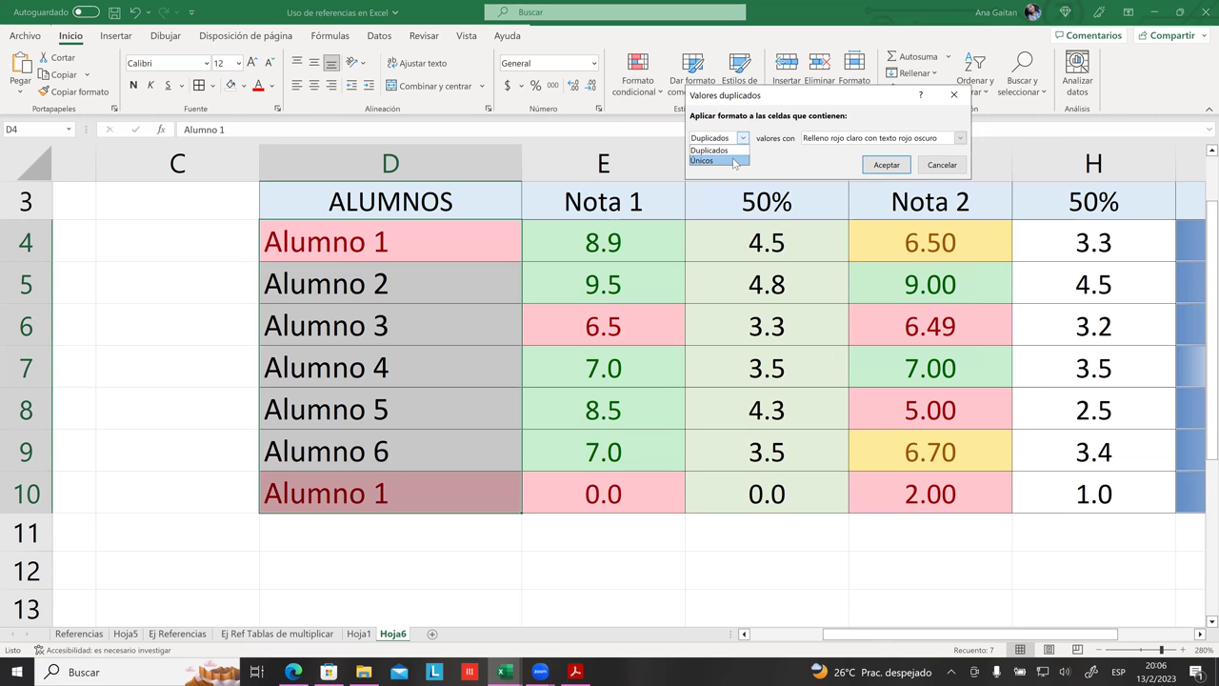
pyautogui.click(735, 161)
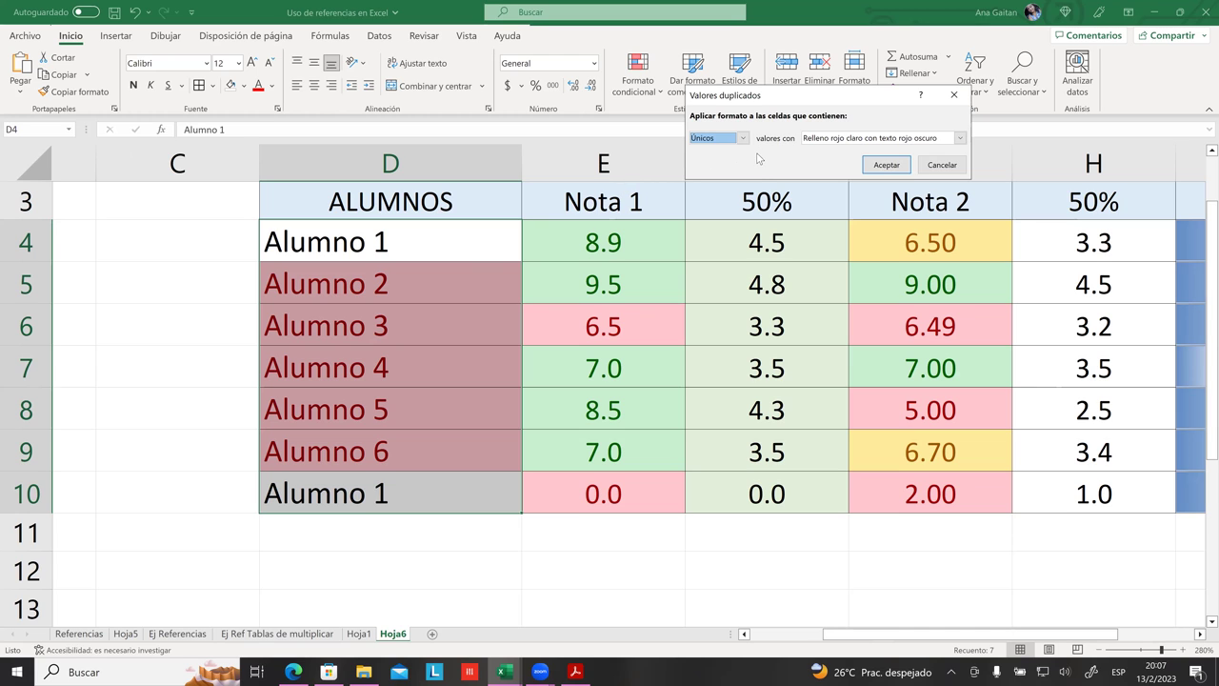
pyautogui.click(834, 141)
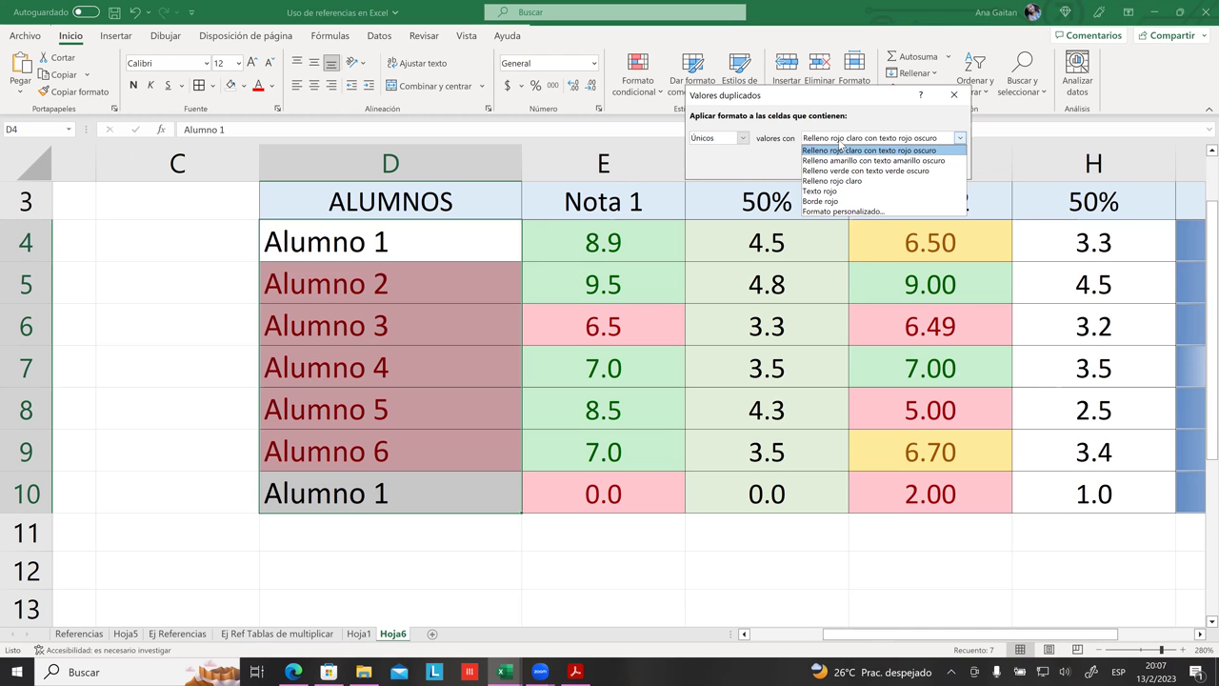
pyautogui.click(864, 164)
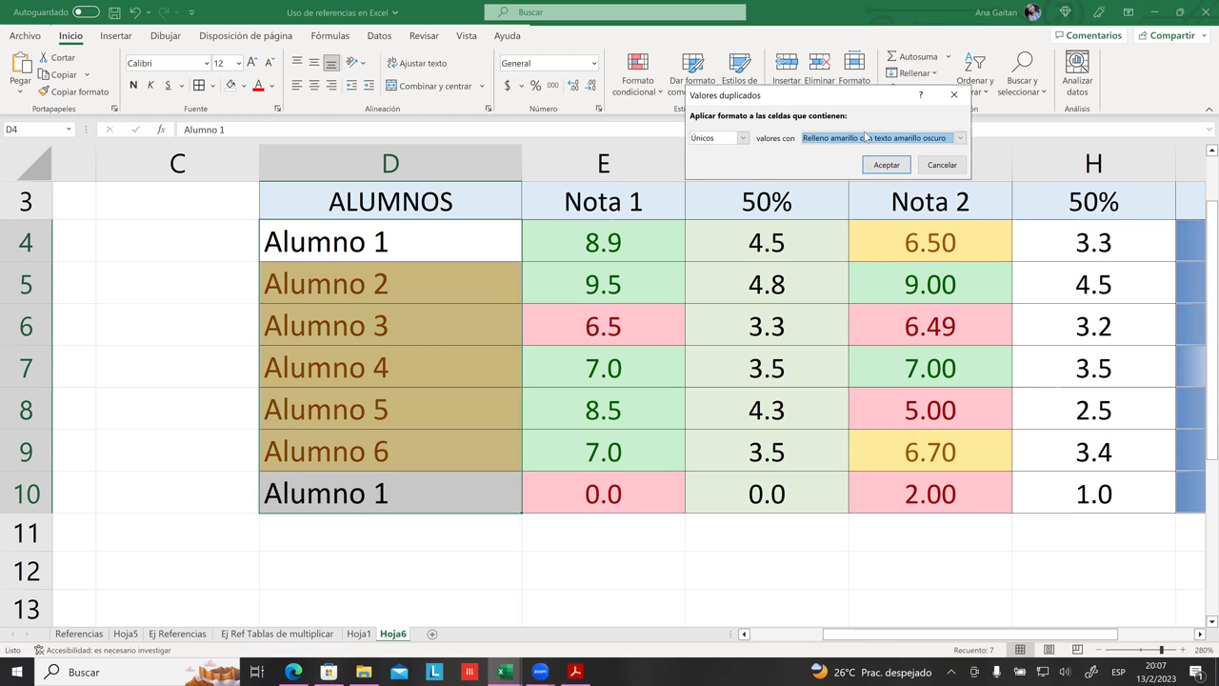
pyautogui.click(868, 138)
pyautogui.click(872, 171)
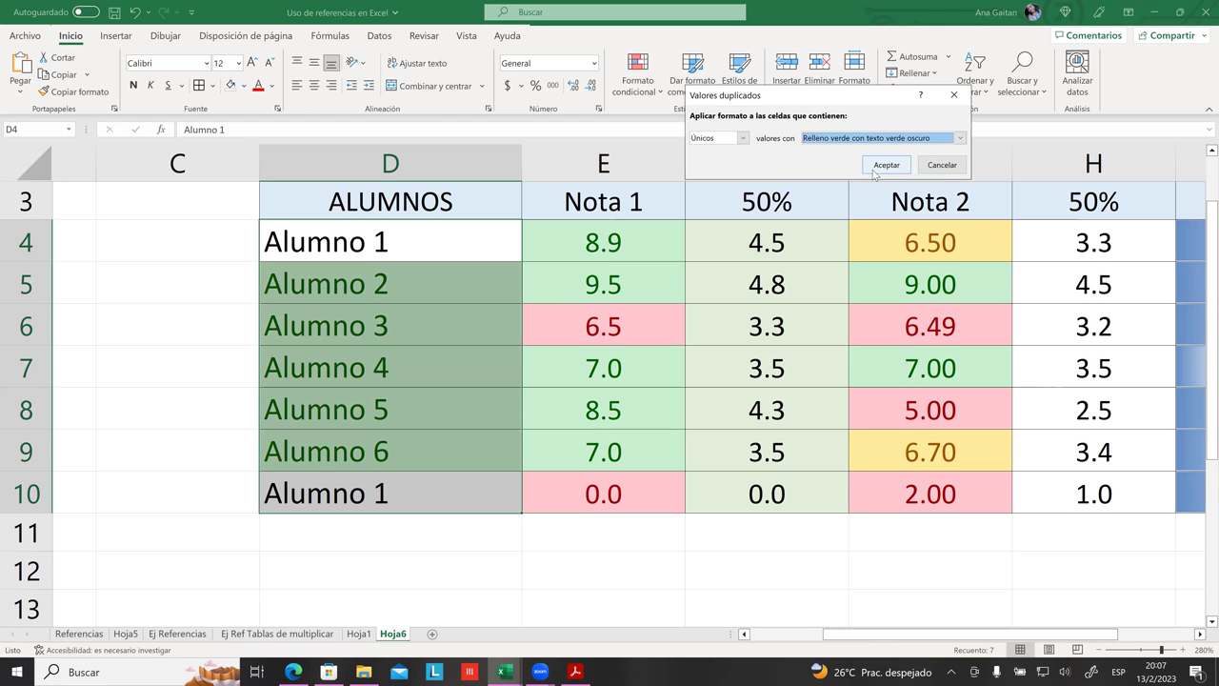
pyautogui.click(743, 138)
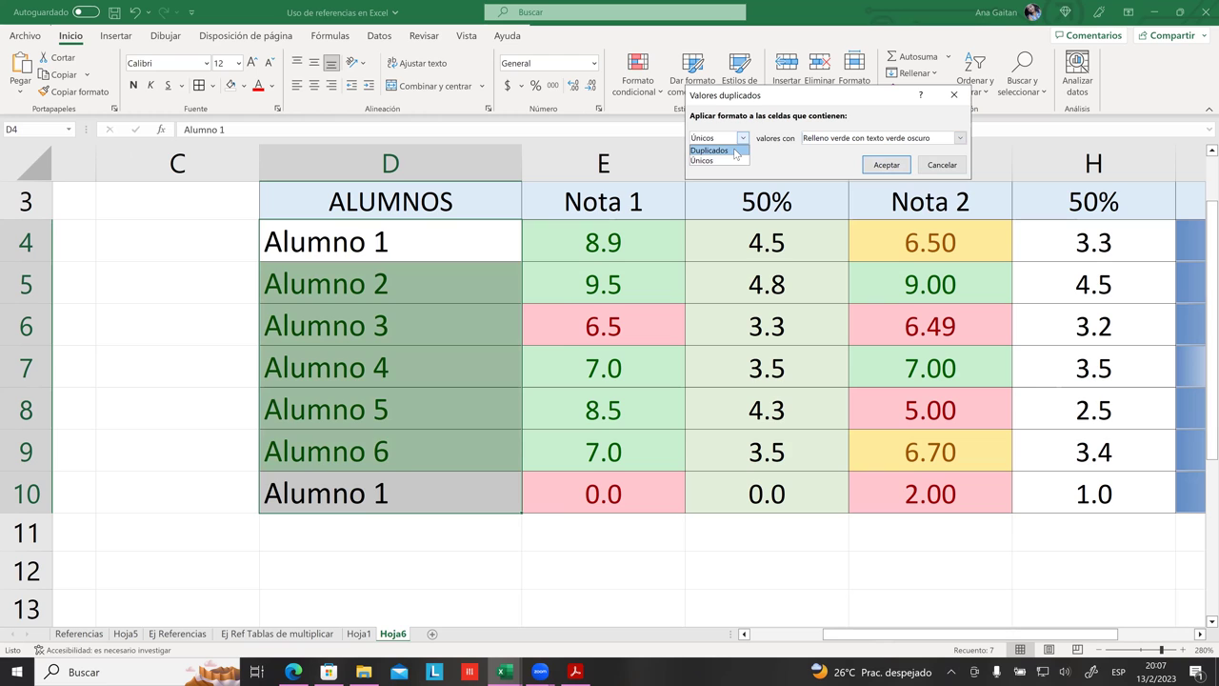
pyautogui.click(735, 151)
pyautogui.click(823, 141)
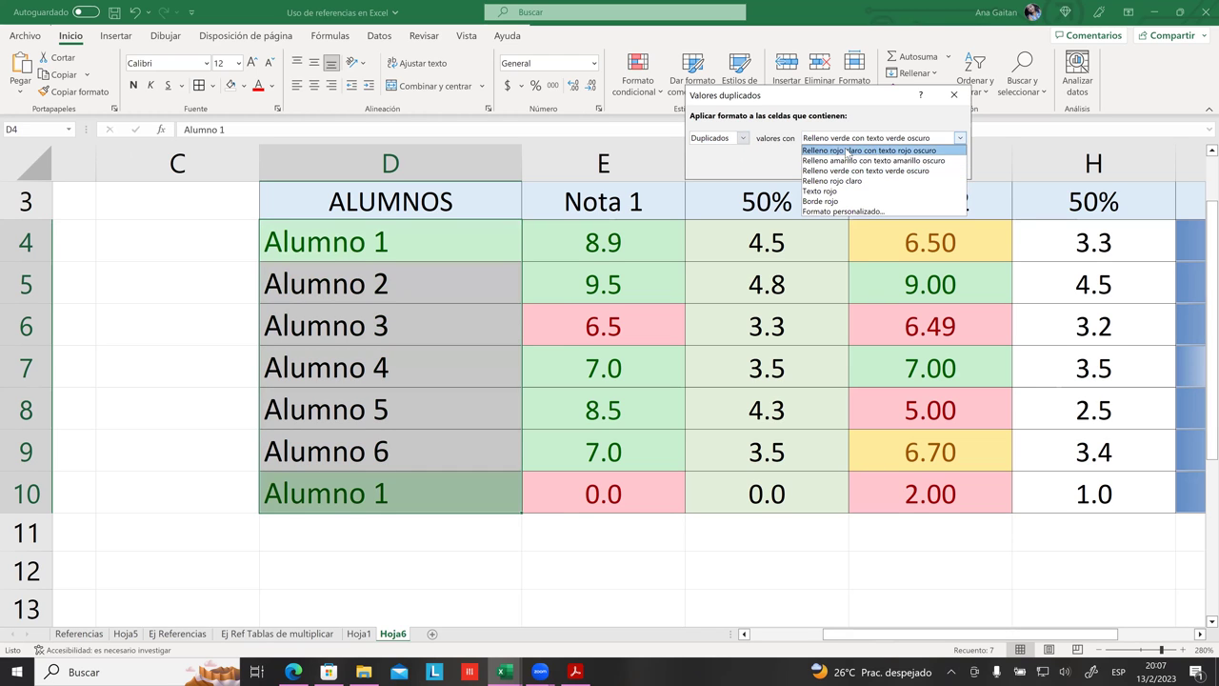
pyautogui.click(846, 151)
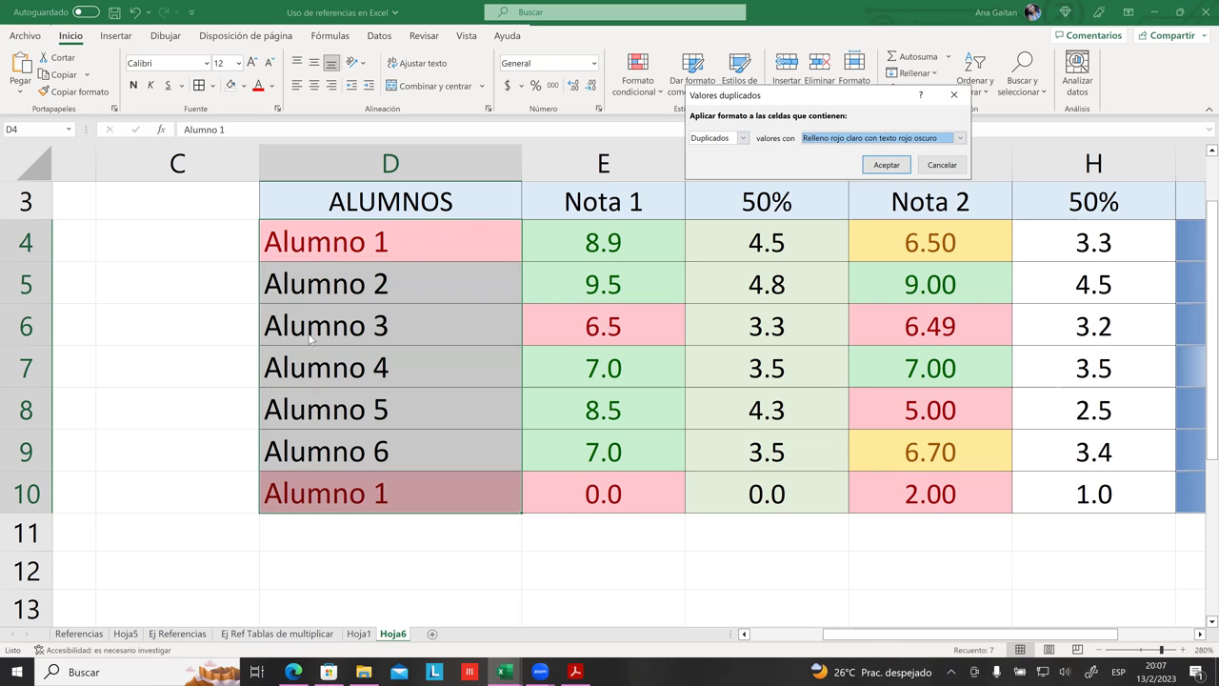
pyautogui.click(874, 166)
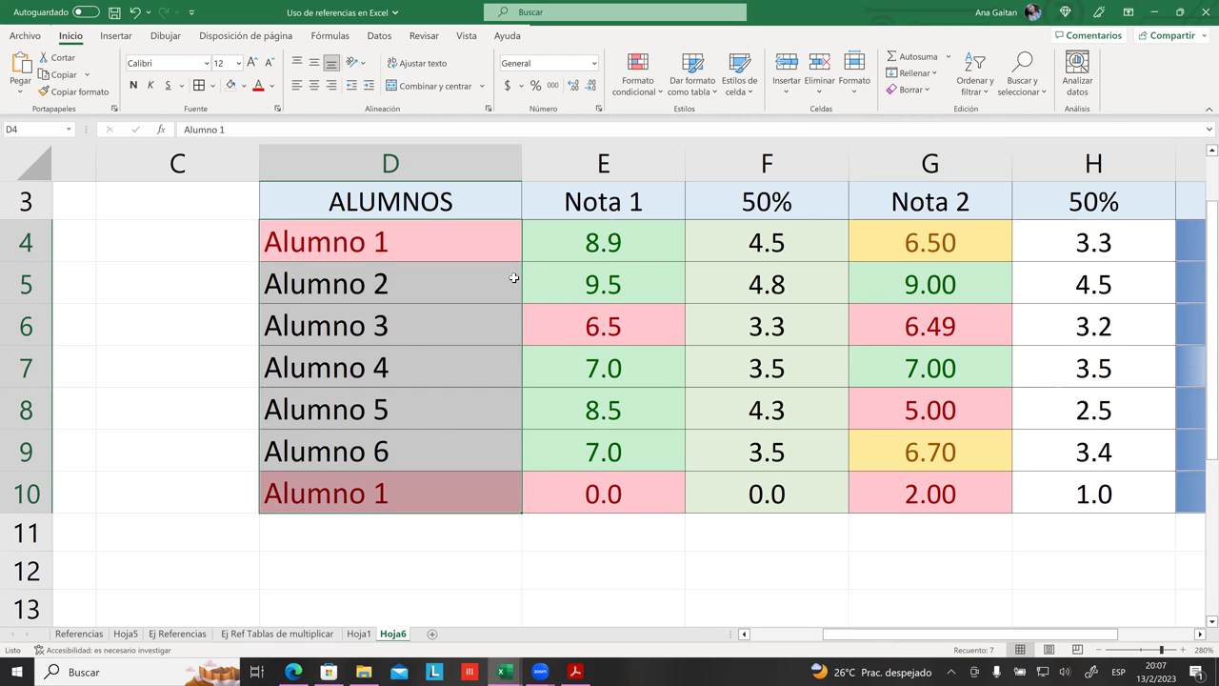
pyautogui.click(409, 341)
pyautogui.click(397, 362)
pyautogui.doubleClick(396, 362)
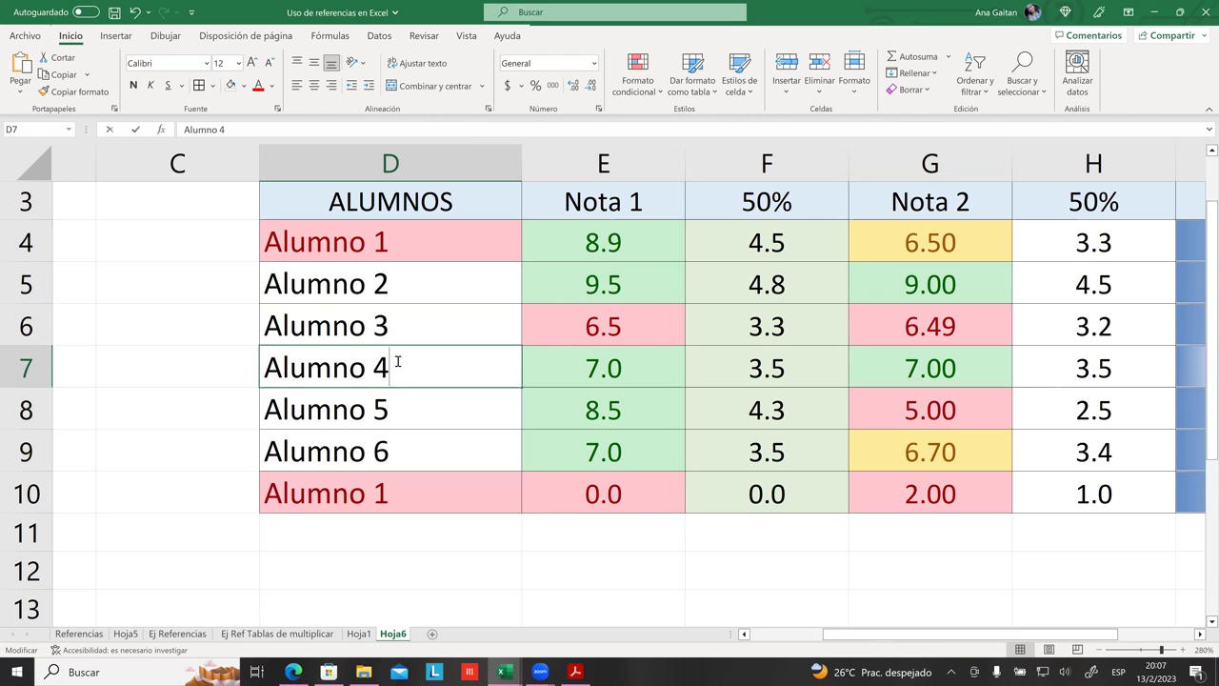
pyautogui.press('BackSpace')
pyautogui.write('1')
pyautogui.press('Return')
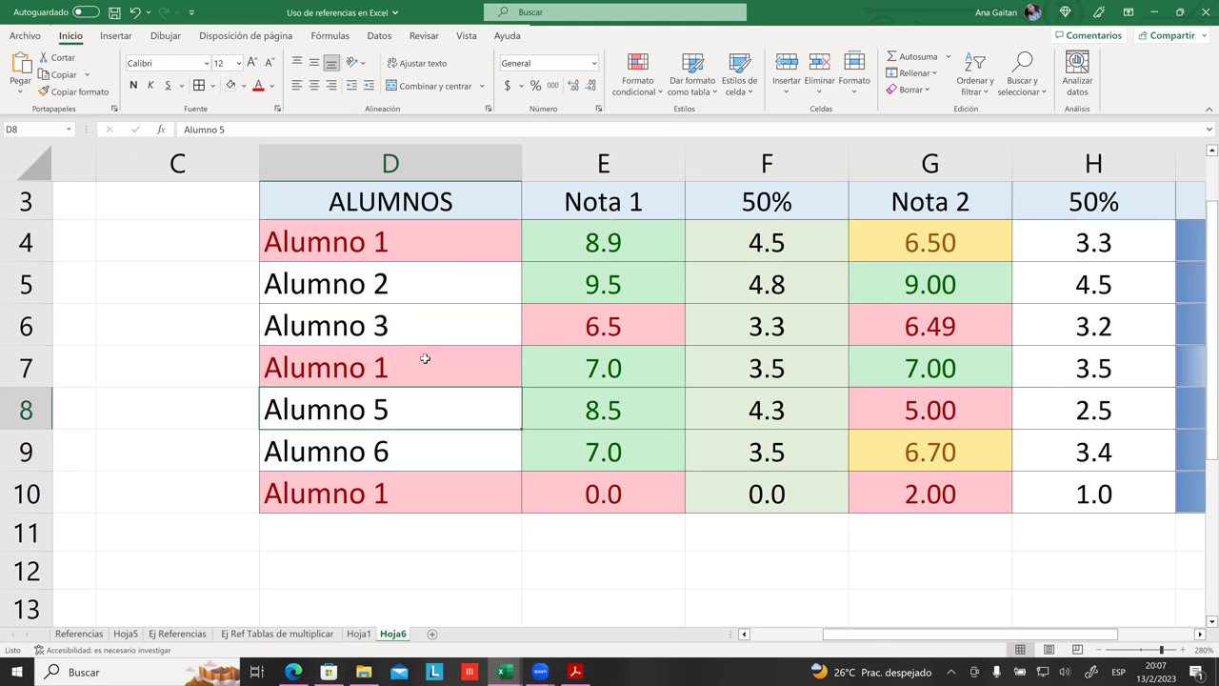
pyautogui.click(426, 353)
pyautogui.click(438, 247)
pyautogui.click(451, 363)
pyautogui.click(441, 260)
pyautogui.click(442, 366)
pyautogui.click(474, 491)
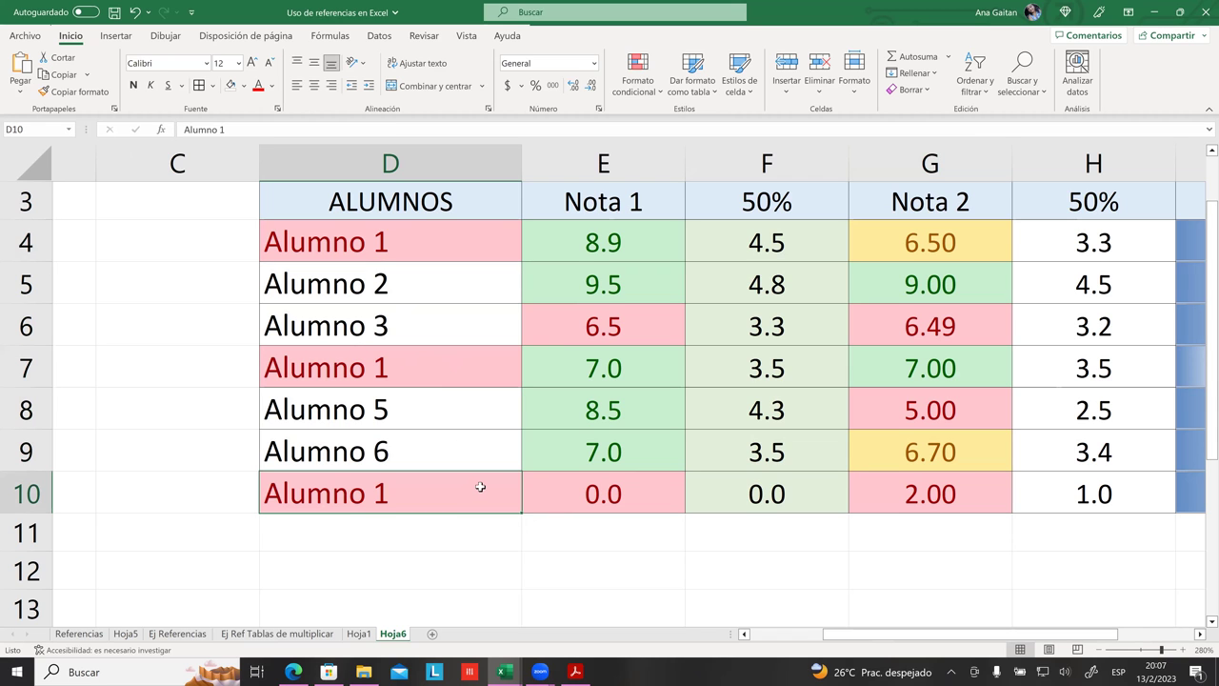
pyautogui.moveTo(881, 634); pyautogui.dragTo(941, 633)
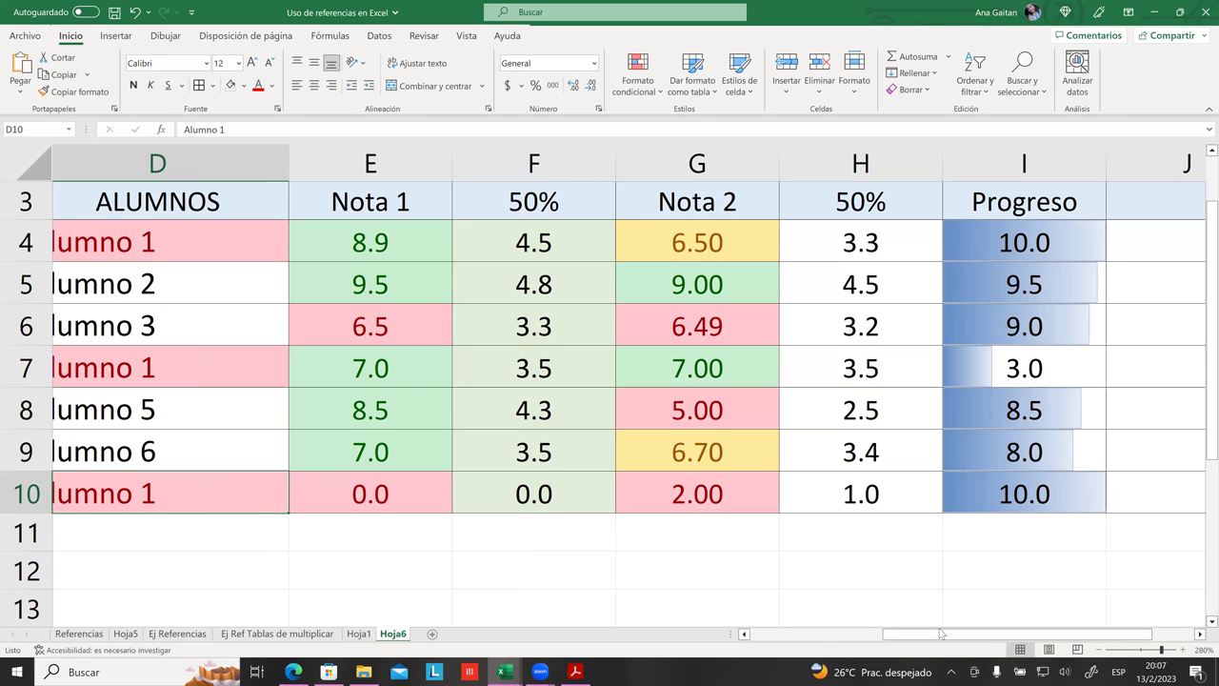
pyautogui.moveTo(905, 635); pyautogui.dragTo(811, 612)
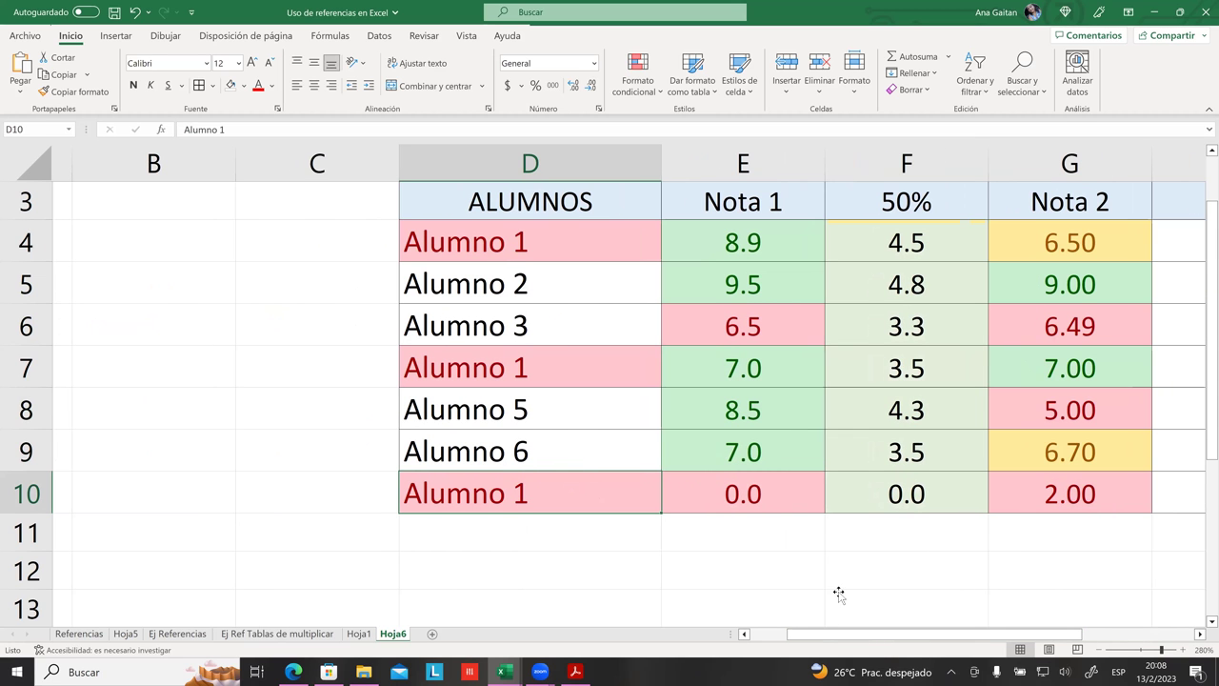
pyautogui.click(880, 579)
pyautogui.moveTo(889, 635)
pyautogui.mouseDown()
pyautogui.moveTo(922, 638)
pyautogui.moveTo(958, 619)
pyautogui.mouseUp()
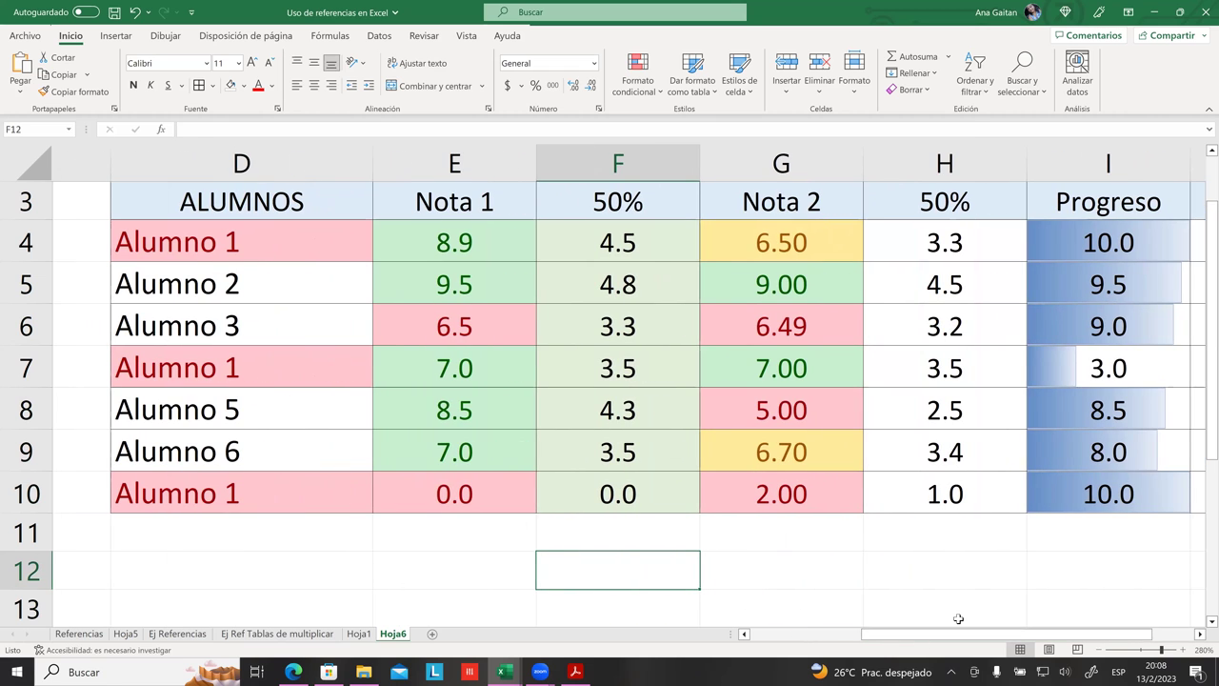
pyautogui.scroll(1, 961, 619)
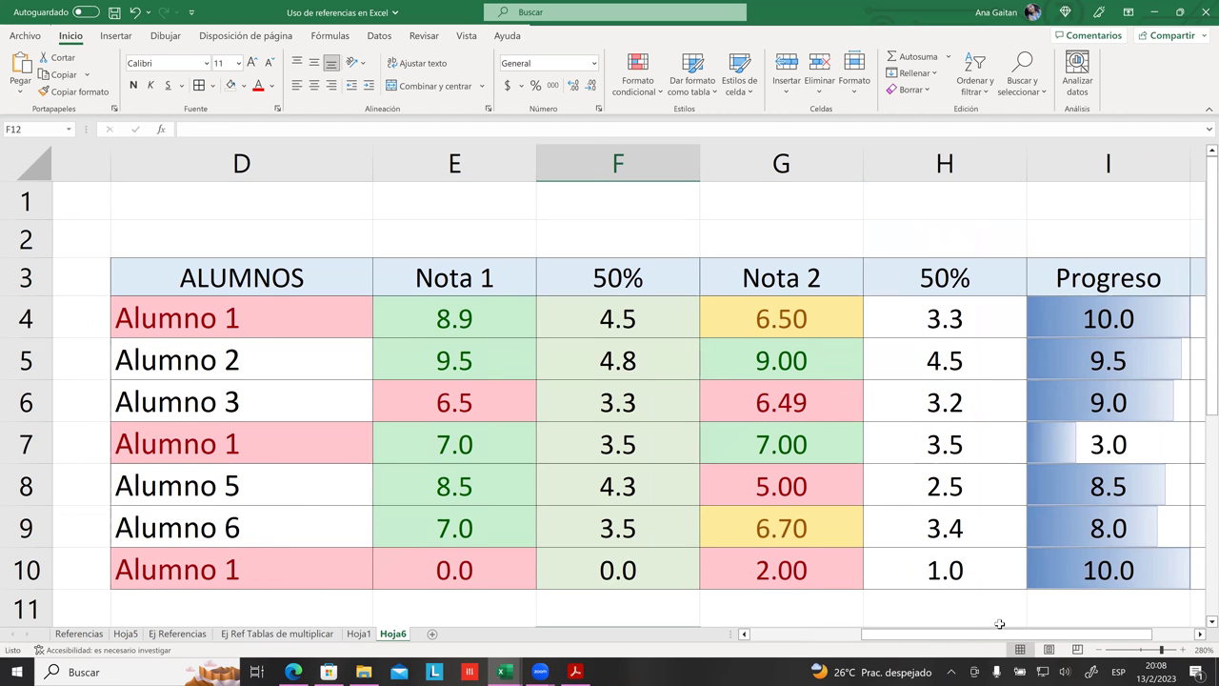
pyautogui.moveTo(1000, 634); pyautogui.dragTo(1028, 632)
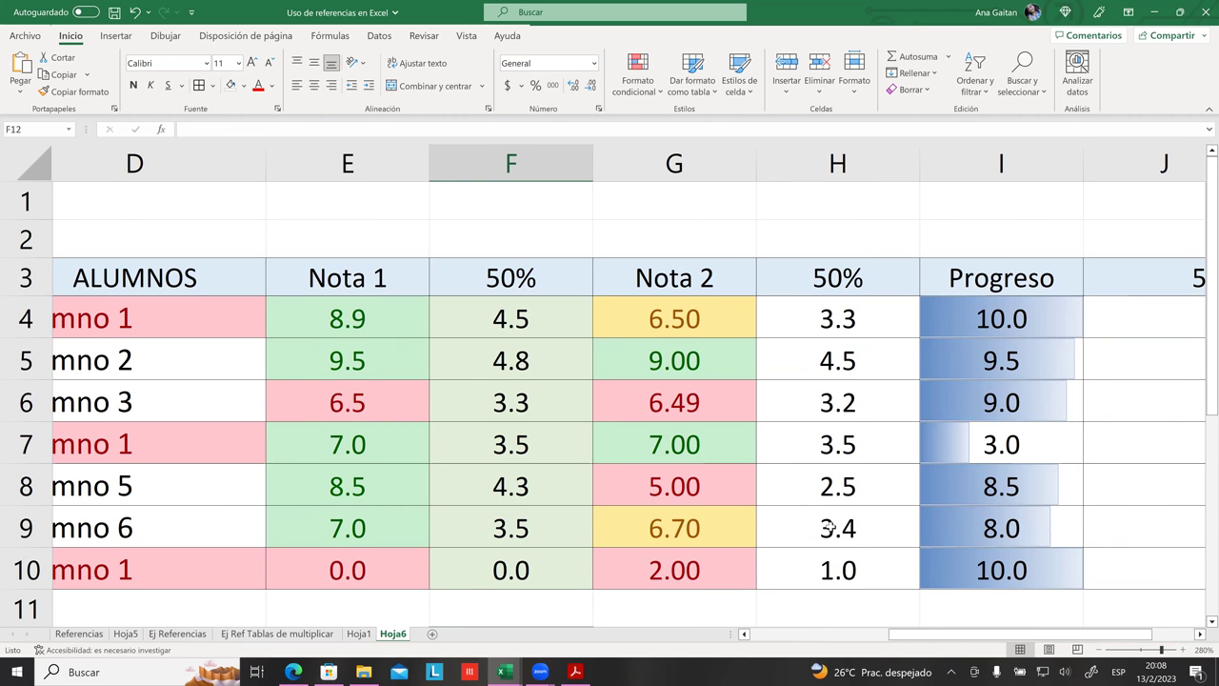
pyautogui.scroll(-1, 826, 527)
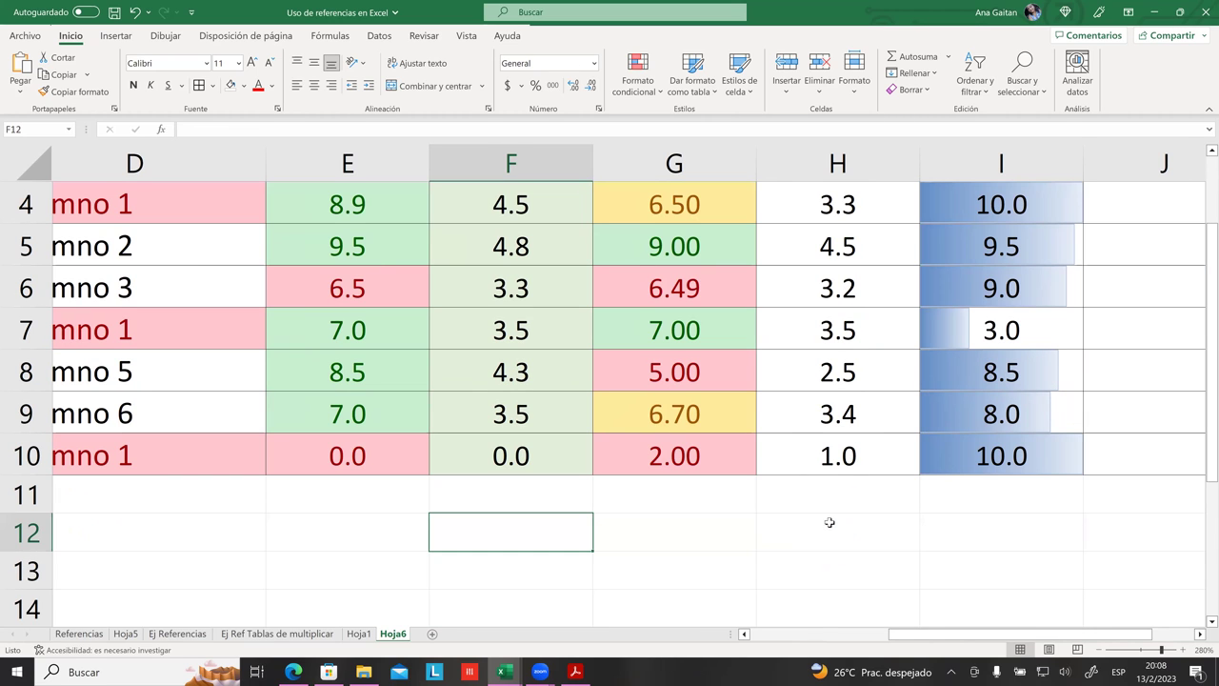
pyautogui.keyDown('ctrl'); pyautogui.scroll(-2, 830, 522); pyautogui.keyUp('ctrl')
pyautogui.keyDown('ctrl'); pyautogui.scroll(-1, 828, 519); pyautogui.keyUp('ctrl')
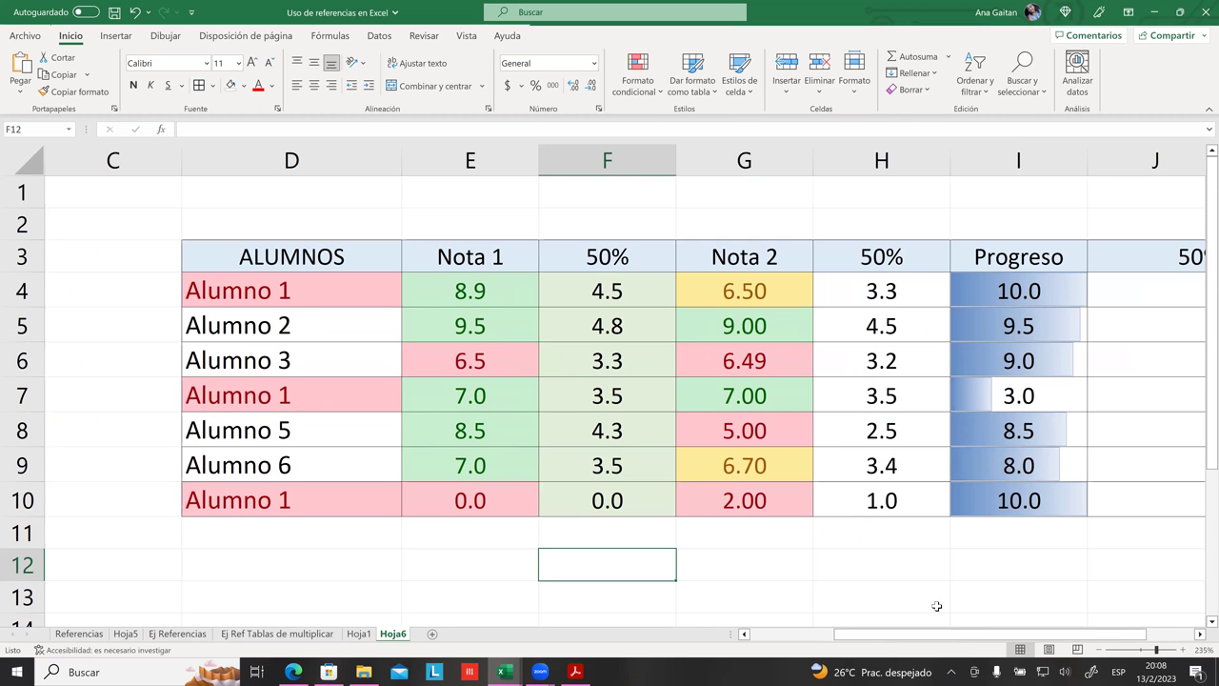
pyautogui.moveTo(951, 636); pyautogui.dragTo(974, 637)
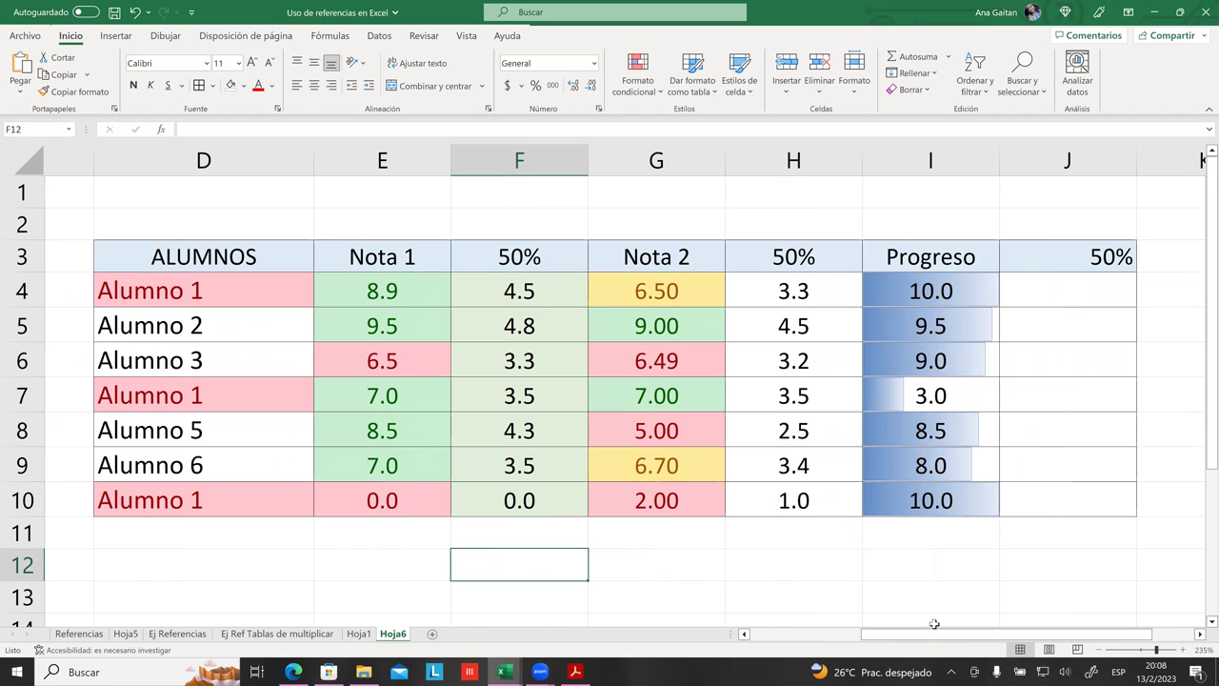
pyautogui.click(939, 585)
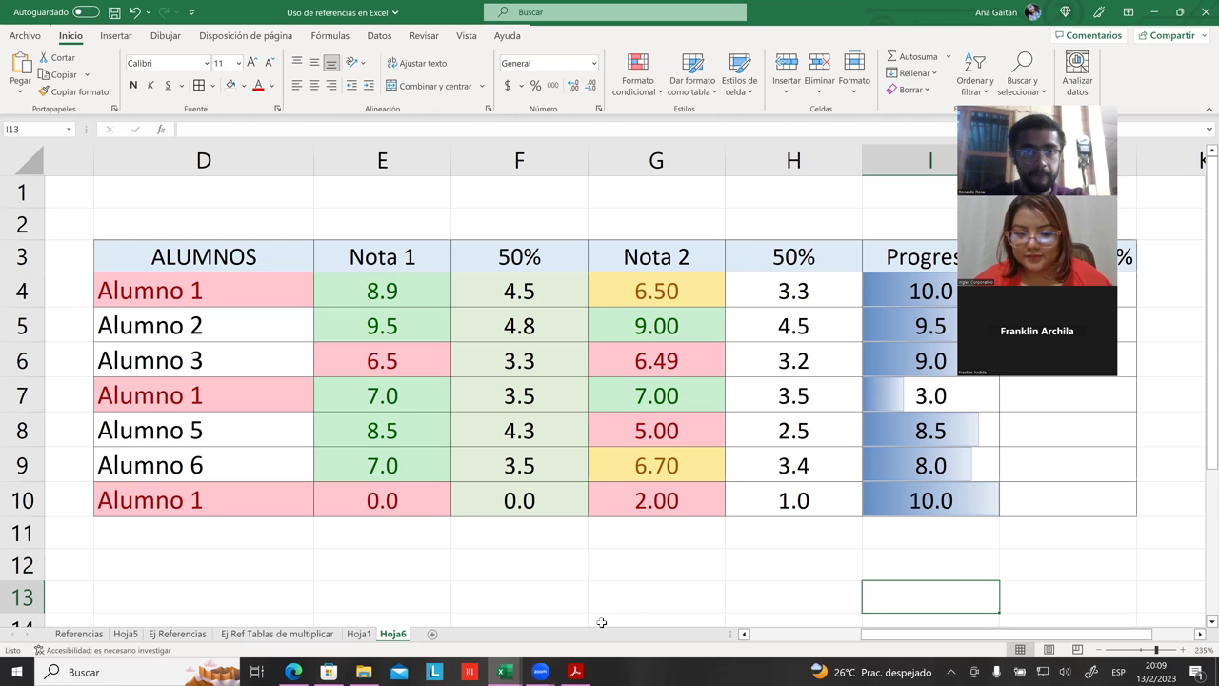
# - Switch from Excel to the Edge window showing the course lesson
pyautogui.moveTo(513, 672)
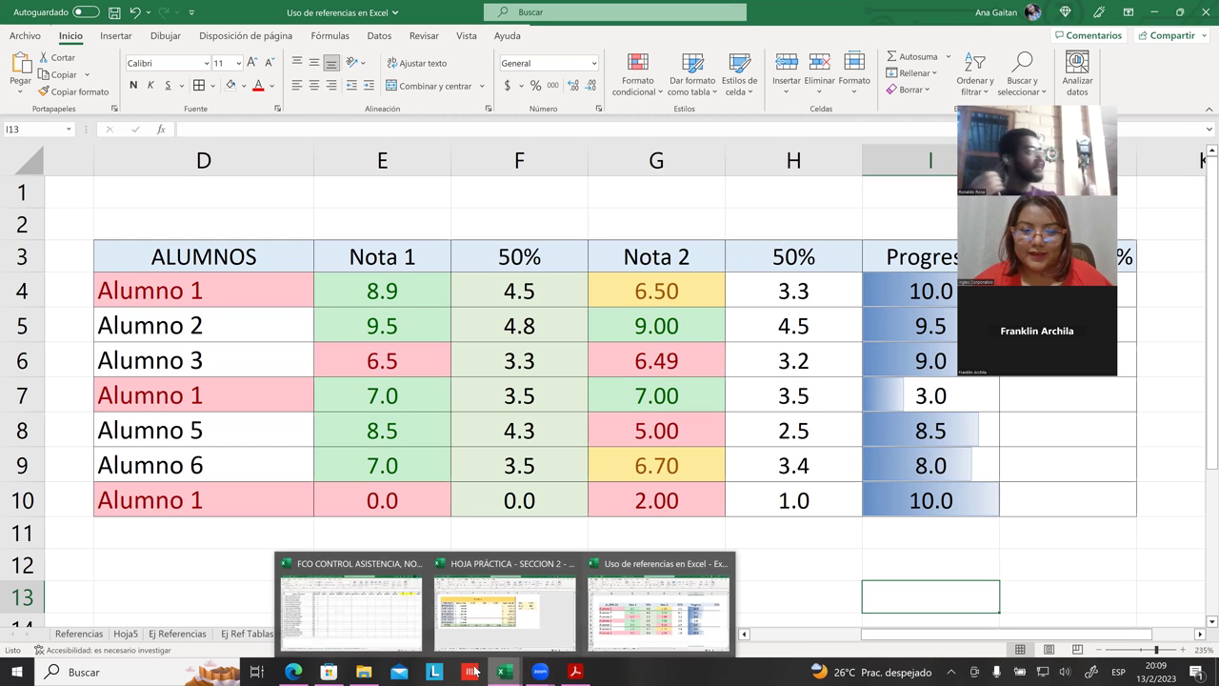
pyautogui.click(294, 672)
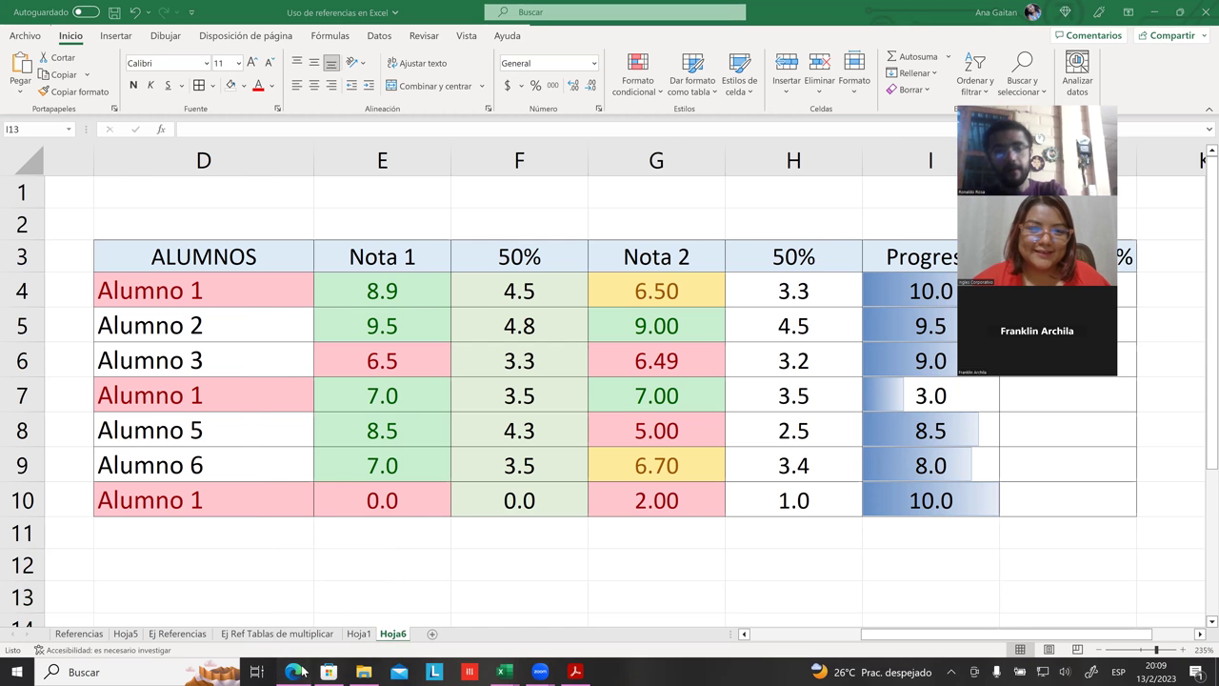
# - Go through lesson 2.2 and Videoconferencia #7 to the 2.3 Laboratorio 4 quiz
pyautogui.scroll(5, 424, 102)
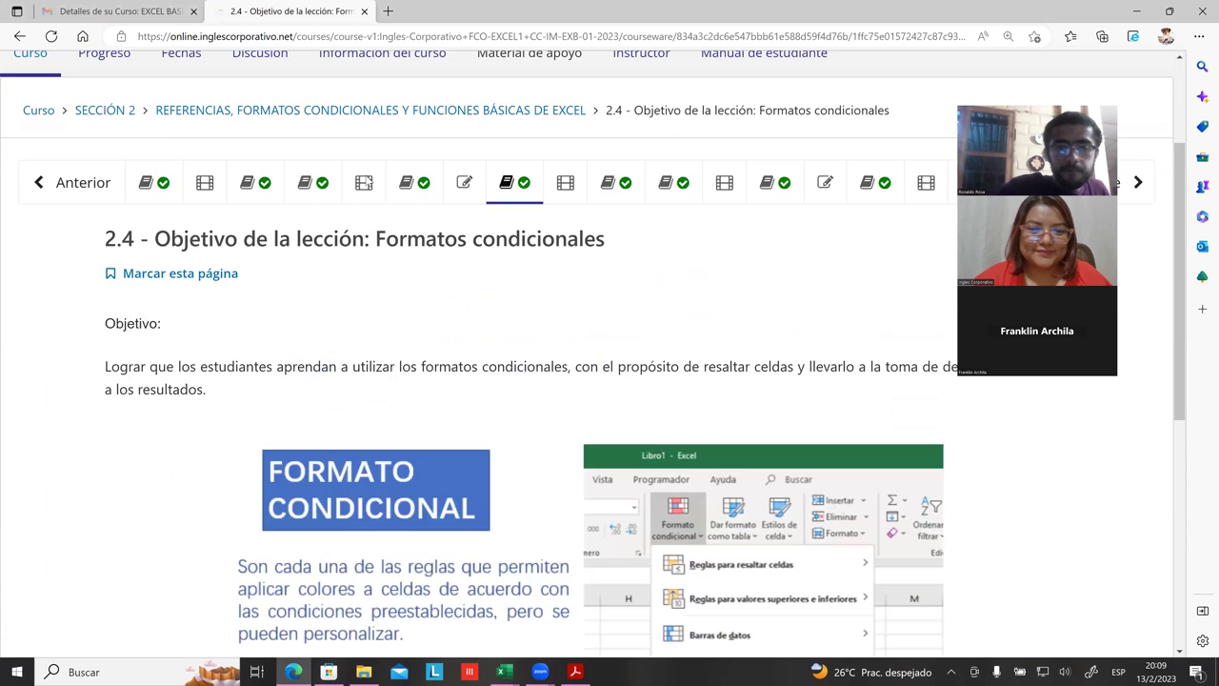
pyautogui.click(326, 369)
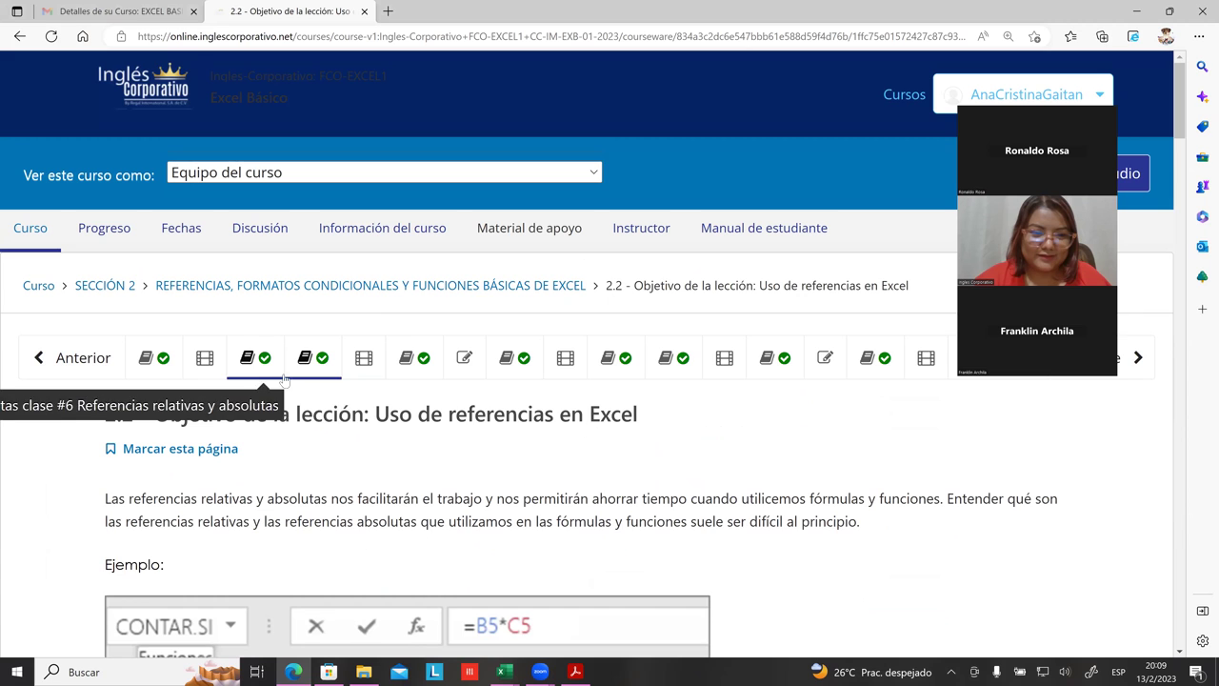
pyautogui.click(367, 357)
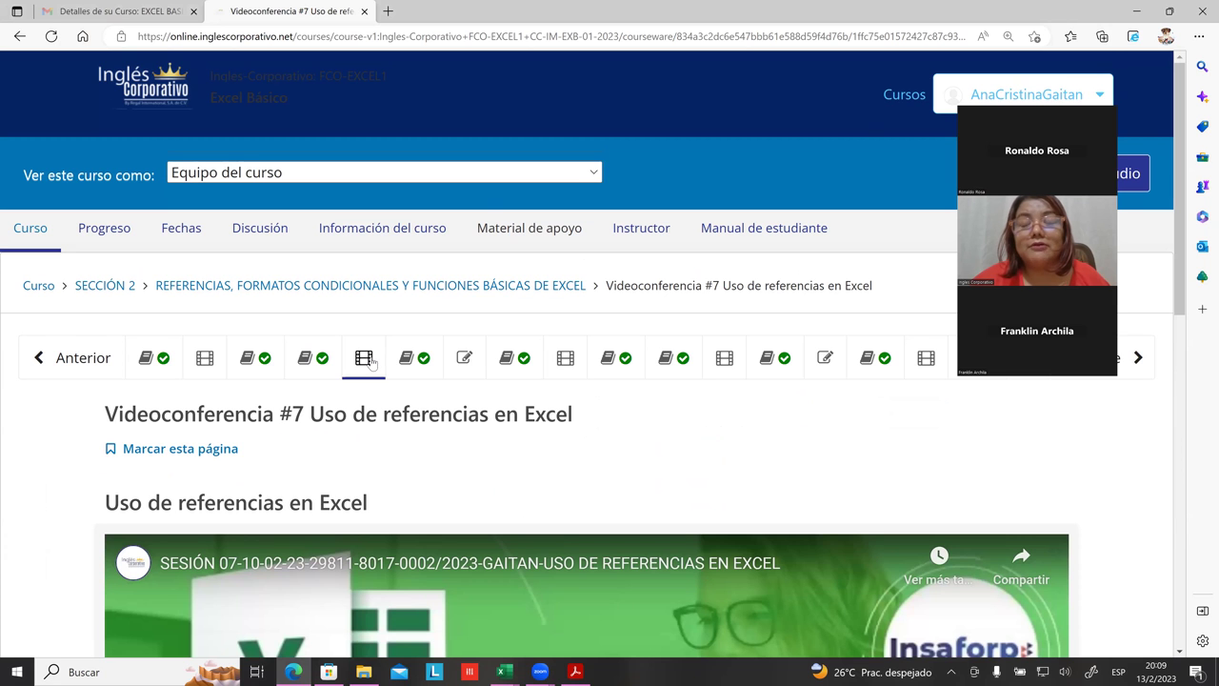
pyautogui.scroll(-1, 324, 355)
pyautogui.scroll(-2, 257, 222)
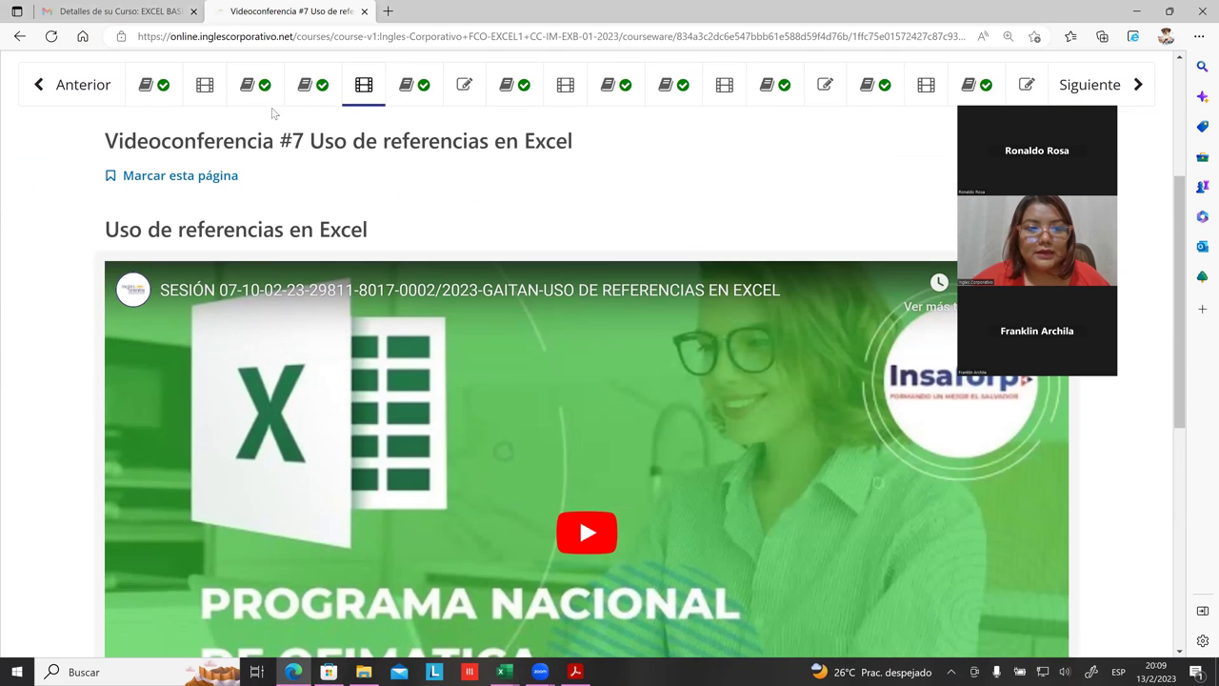
pyautogui.scroll(2, 408, 245)
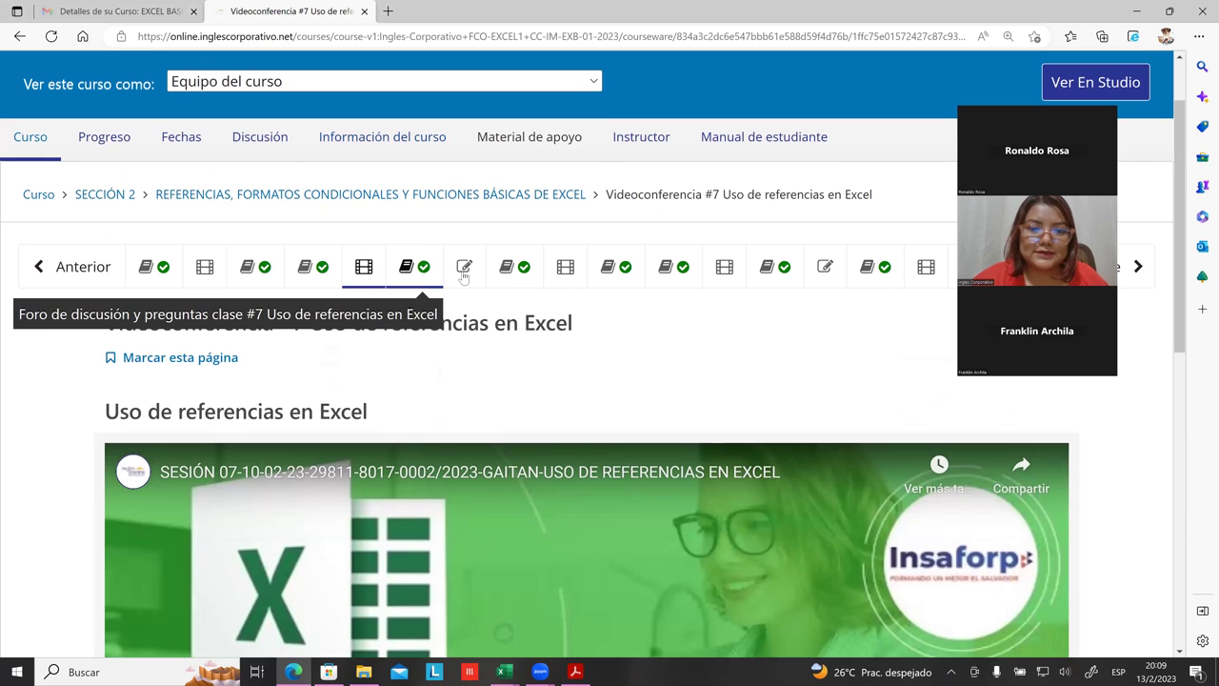
pyautogui.click(464, 269)
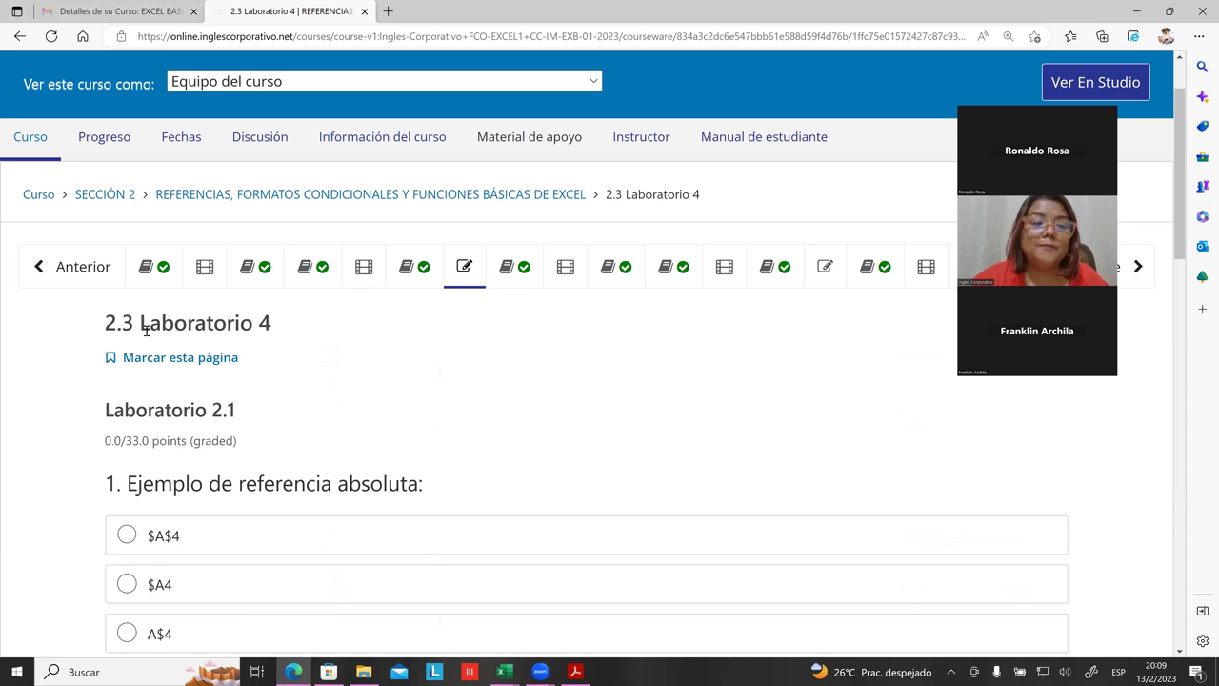
pyautogui.moveTo(150, 325); pyautogui.dragTo(294, 328)
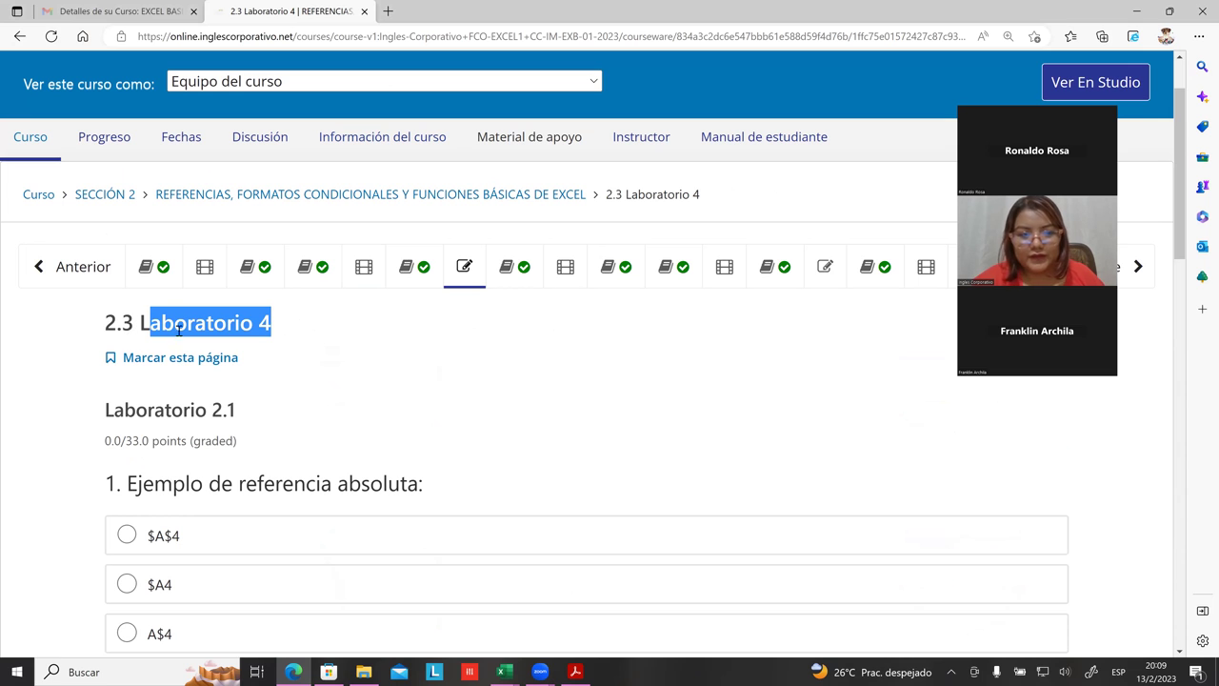
pyautogui.click(257, 327)
pyautogui.scroll(-1, 282, 340)
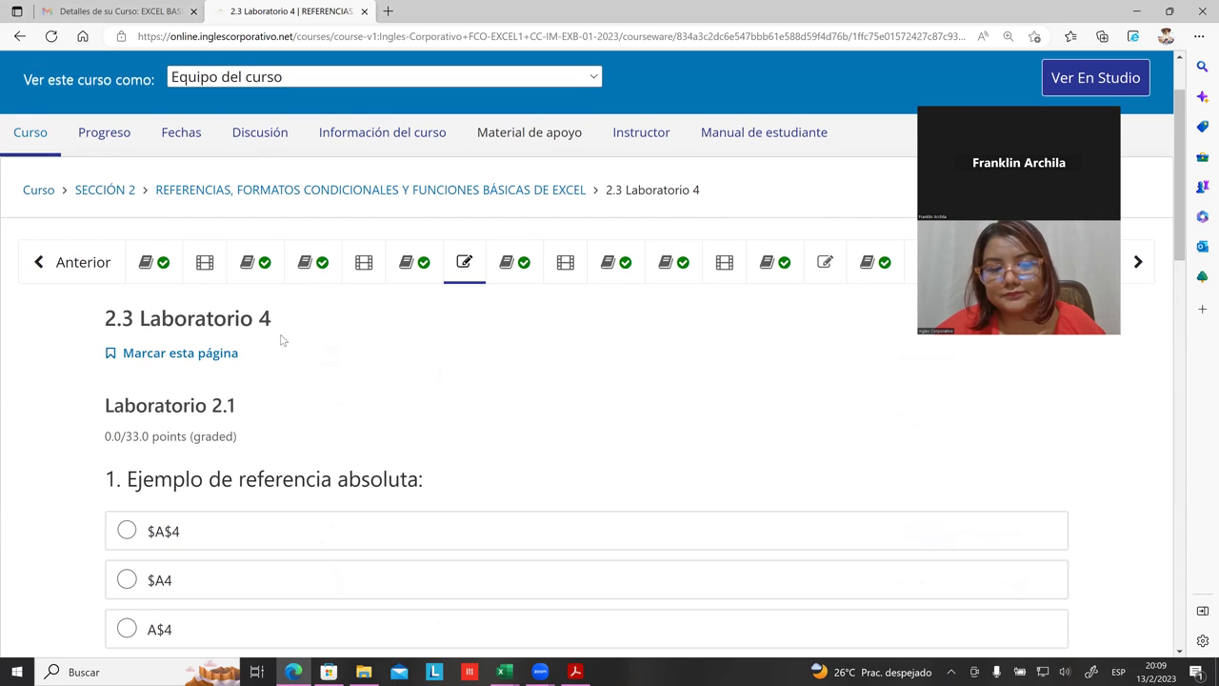
pyautogui.scroll(-2, 282, 340)
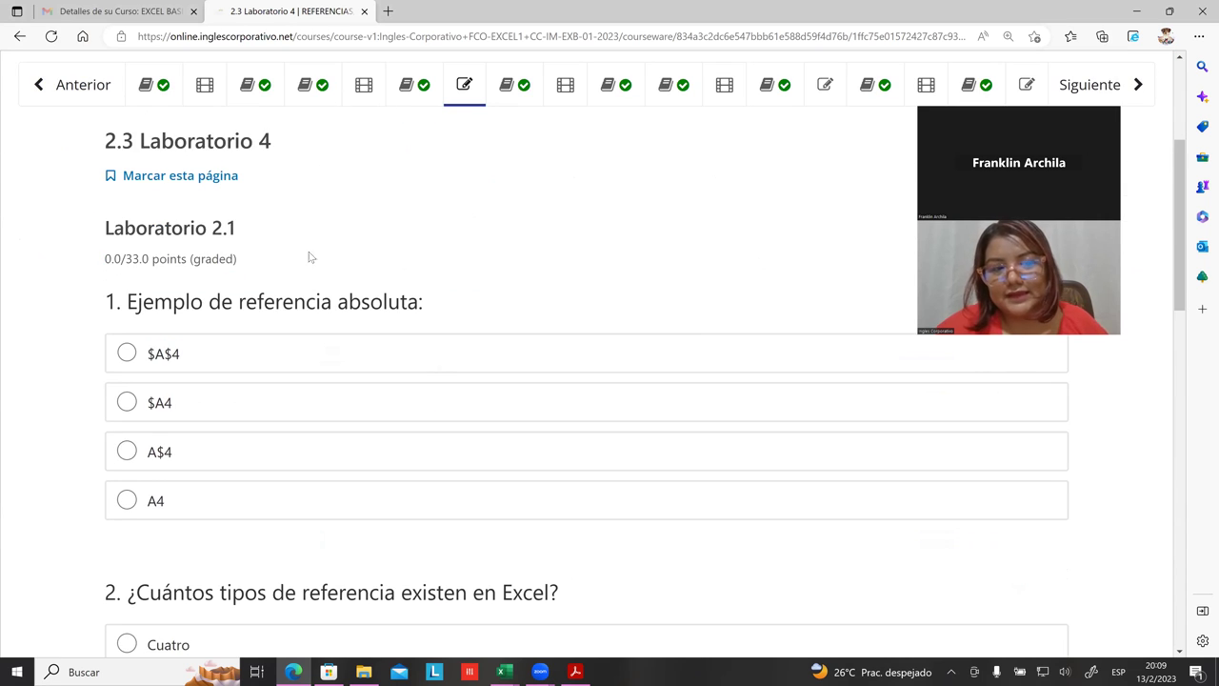
pyautogui.scroll(-3, 303, 276)
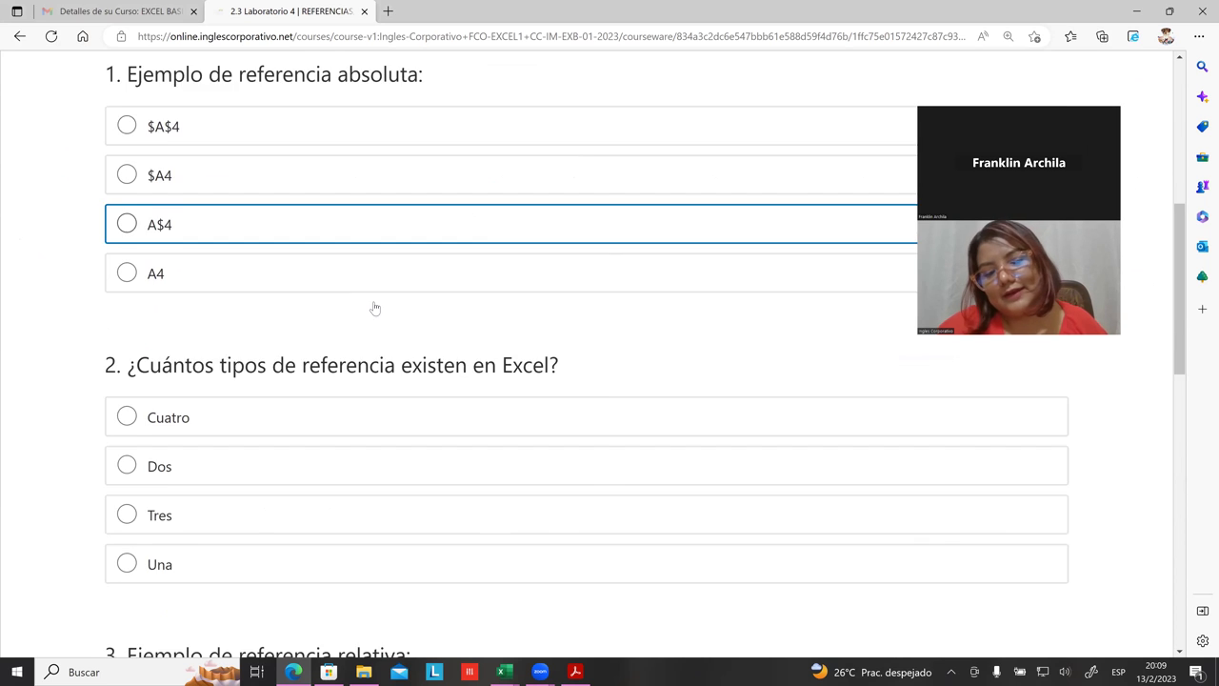
pyautogui.scroll(-5, 377, 315)
pyautogui.scroll(-6, 381, 328)
pyautogui.scroll(-1, 389, 327)
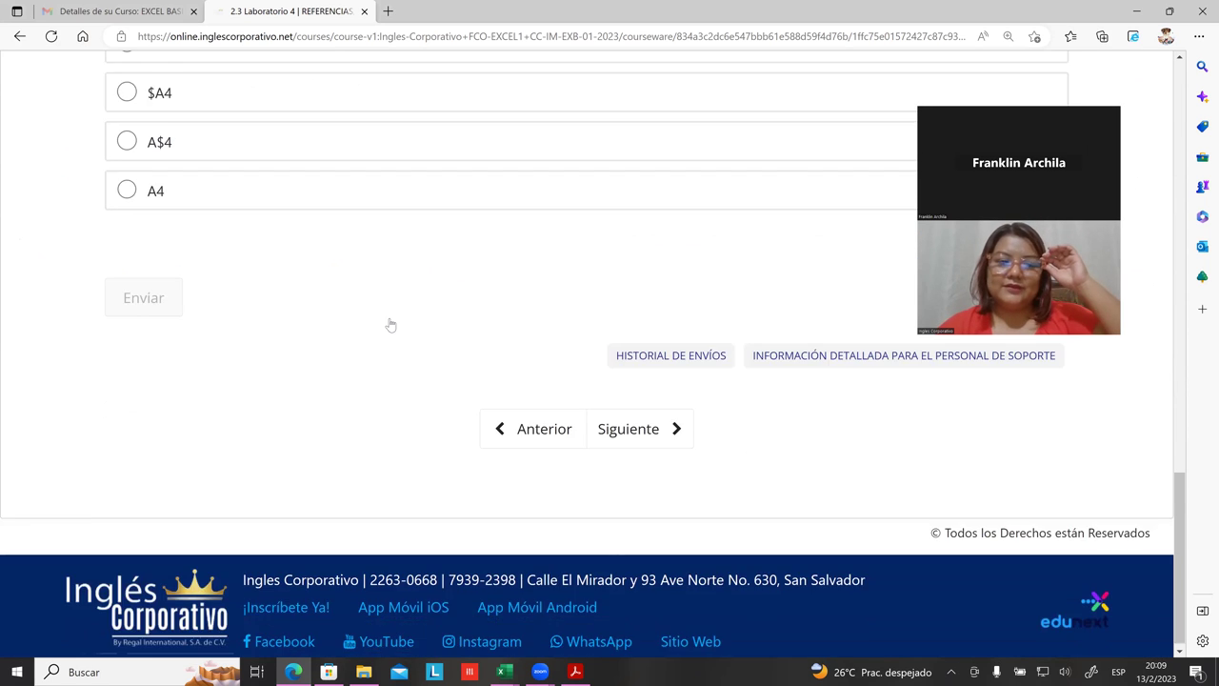
pyautogui.scroll(8, 390, 326)
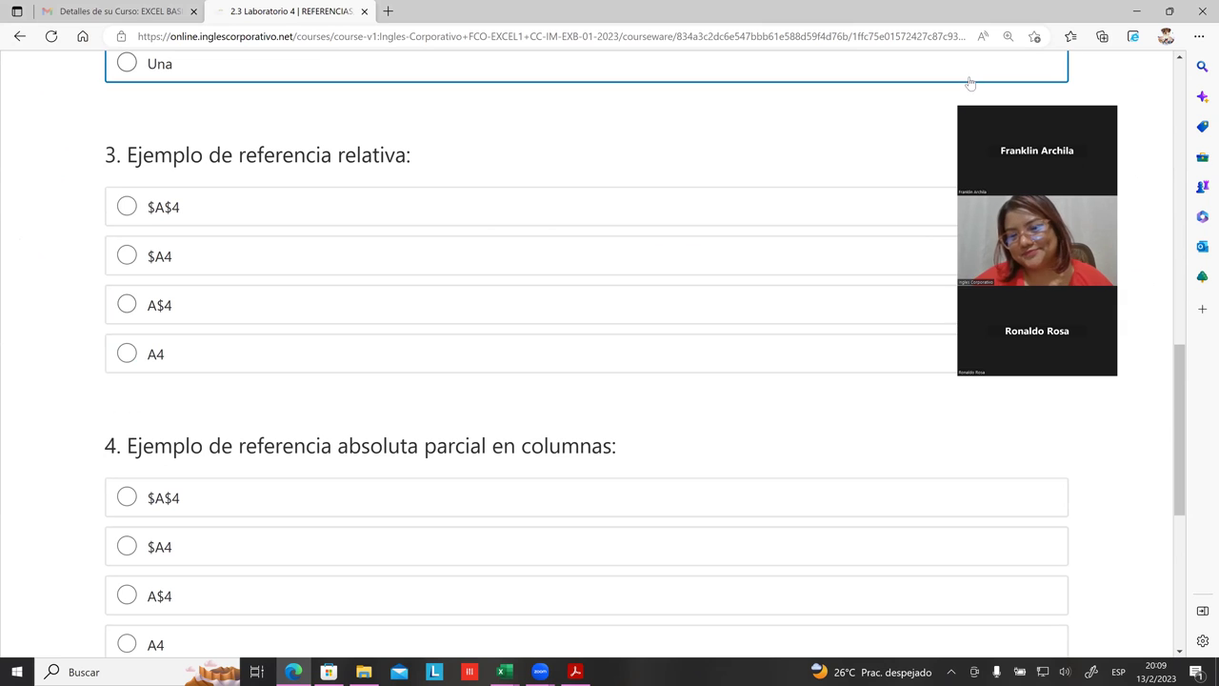